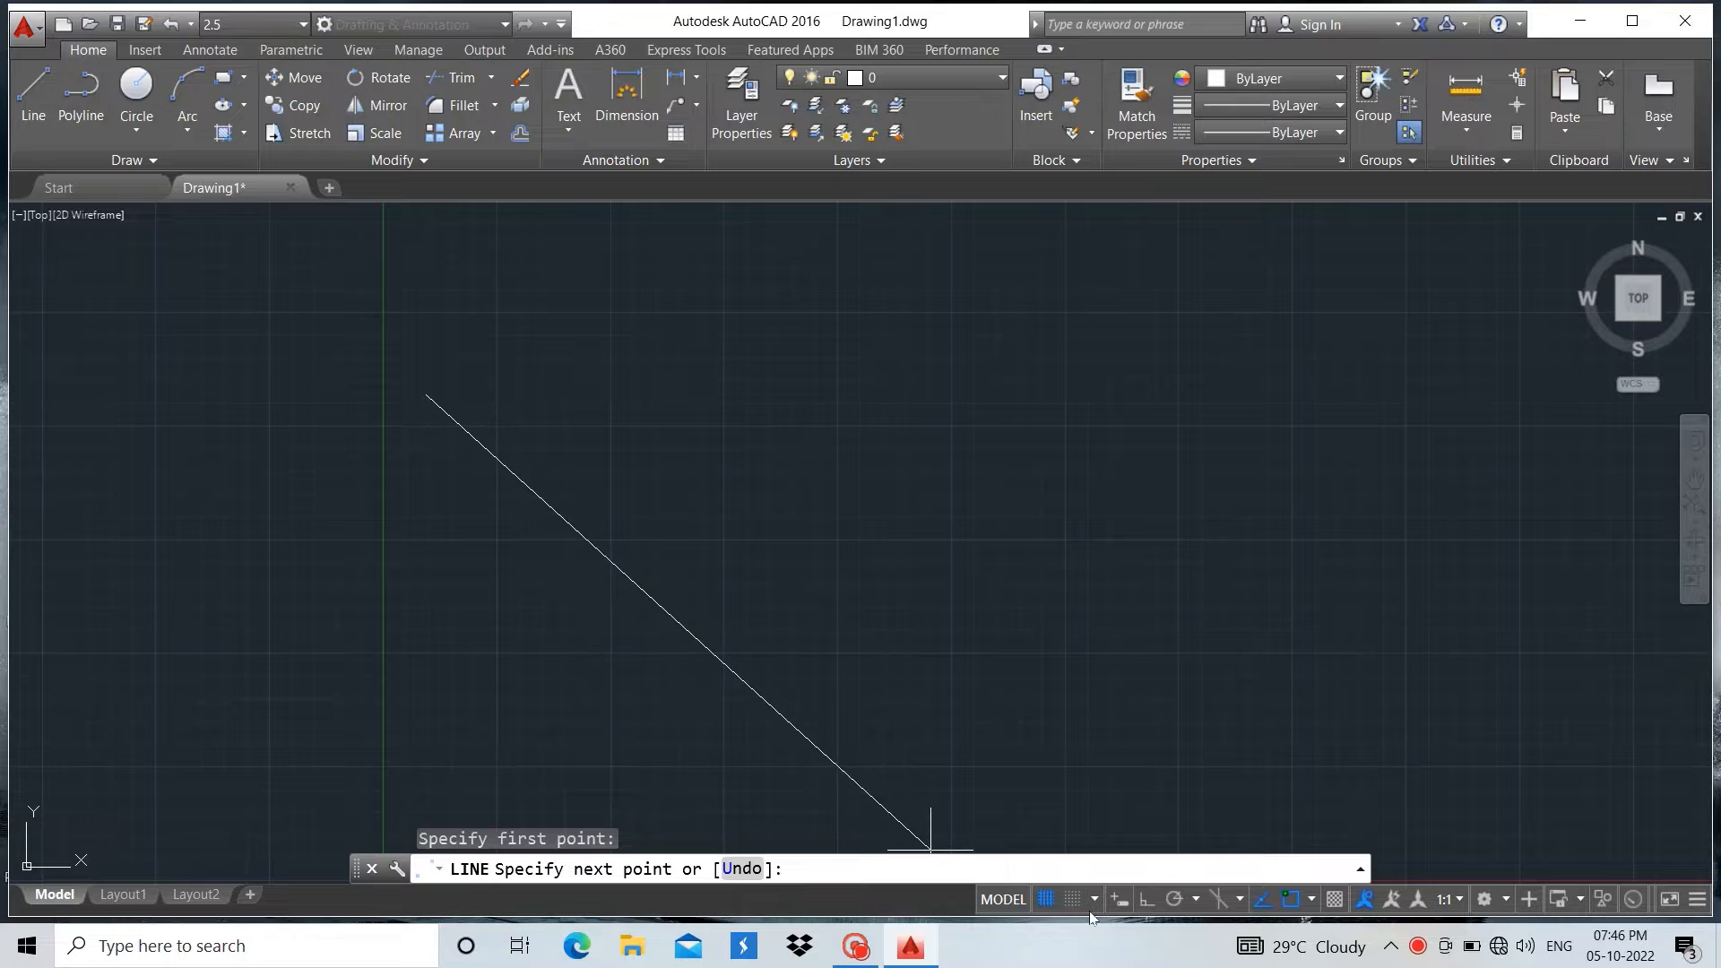
# Turn on Ortho mode and draw a 750-unit horizontal line to the right from the chosen start point
pyautogui.click(1154, 901)
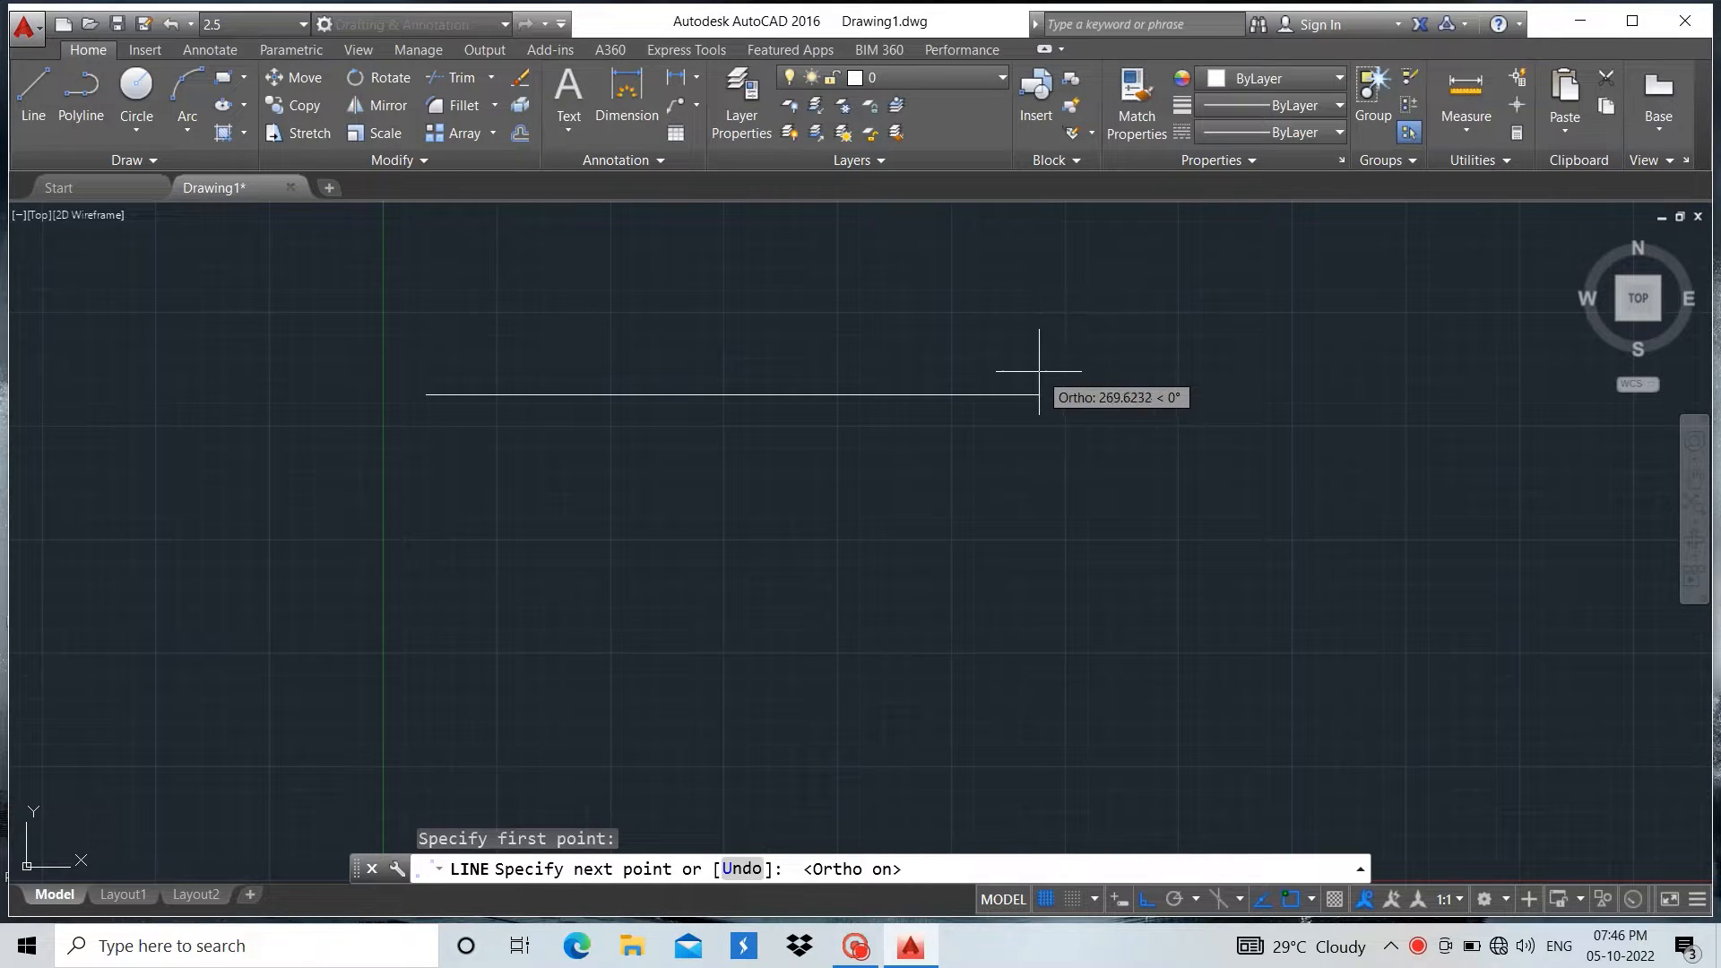
pyautogui.write('750')
pyautogui.press('Return')
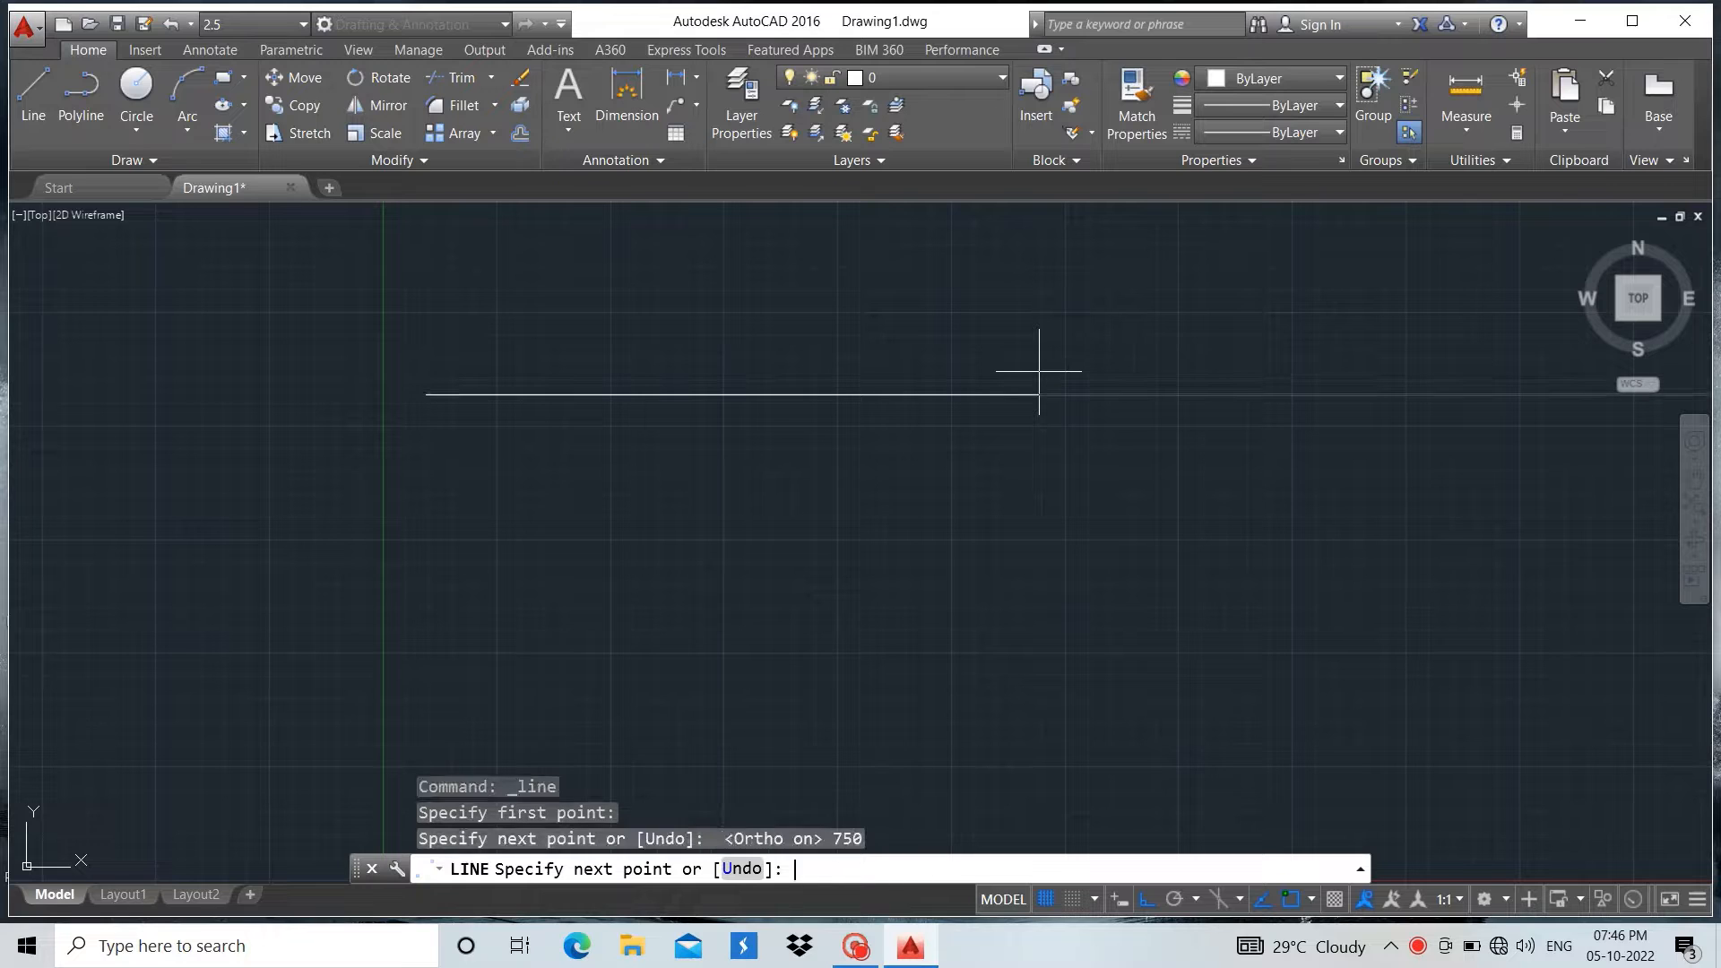
pyautogui.press('Return')
# Draw a 700-unit vertical line downward from the right end of the horizontal line
pyautogui.scroll(-2, 1012, 377)
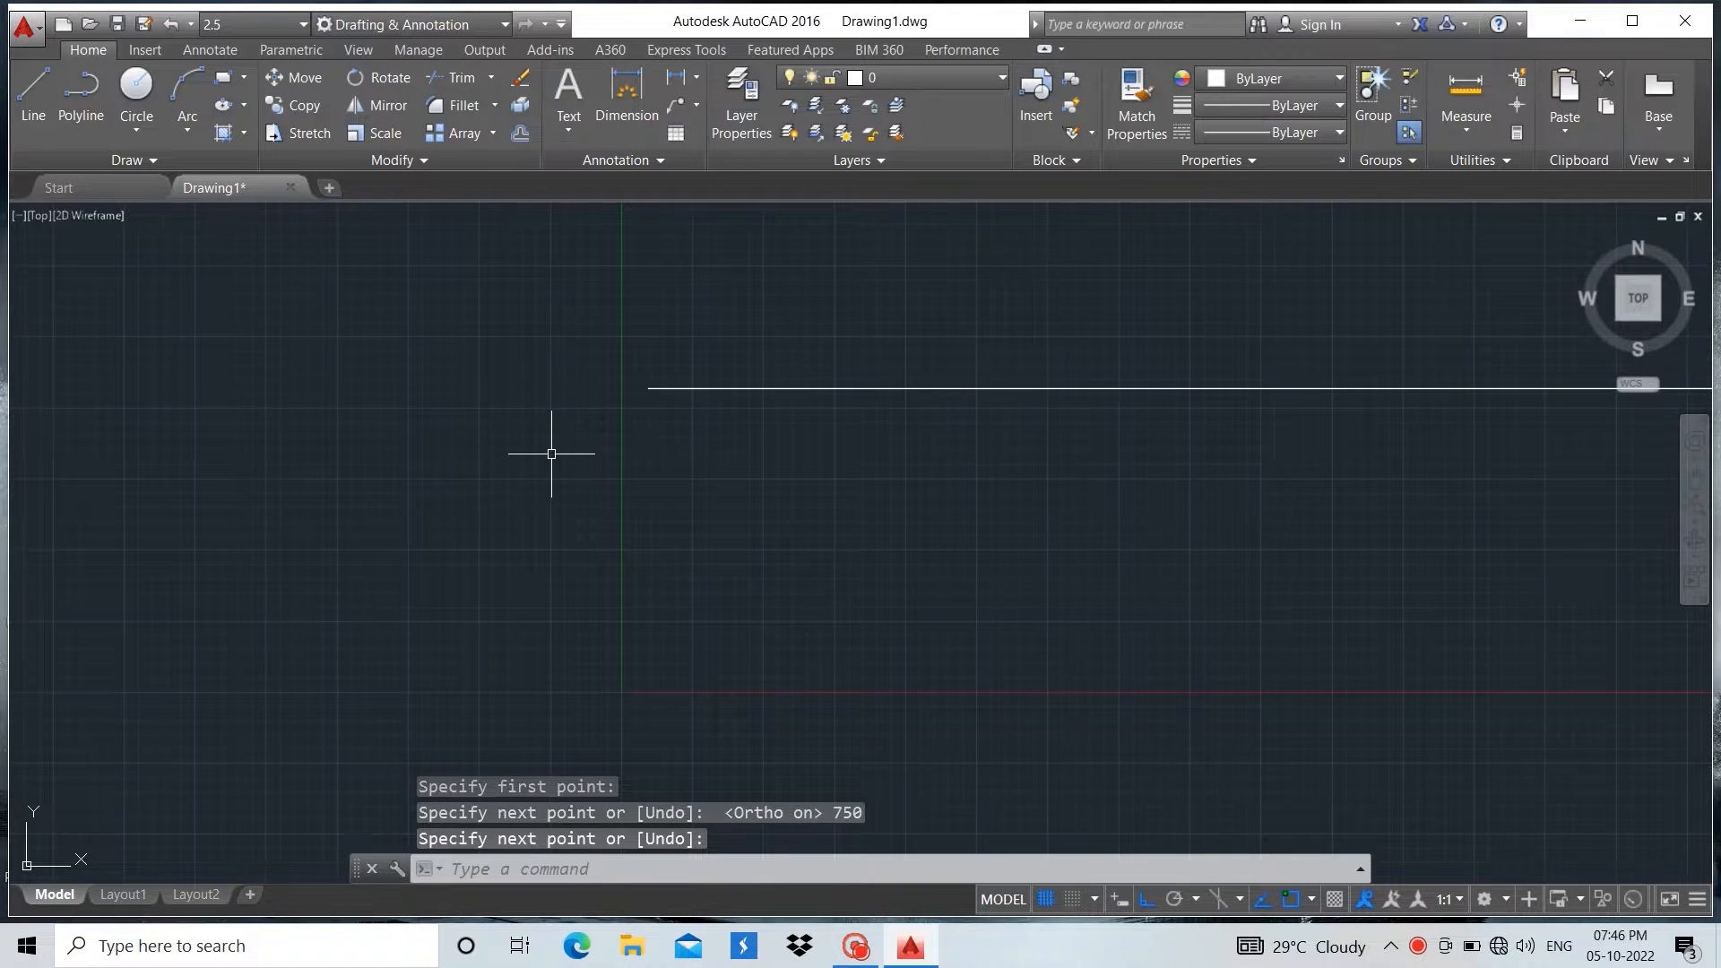
pyautogui.scroll(-2, 552, 455)
pyautogui.click(32, 99)
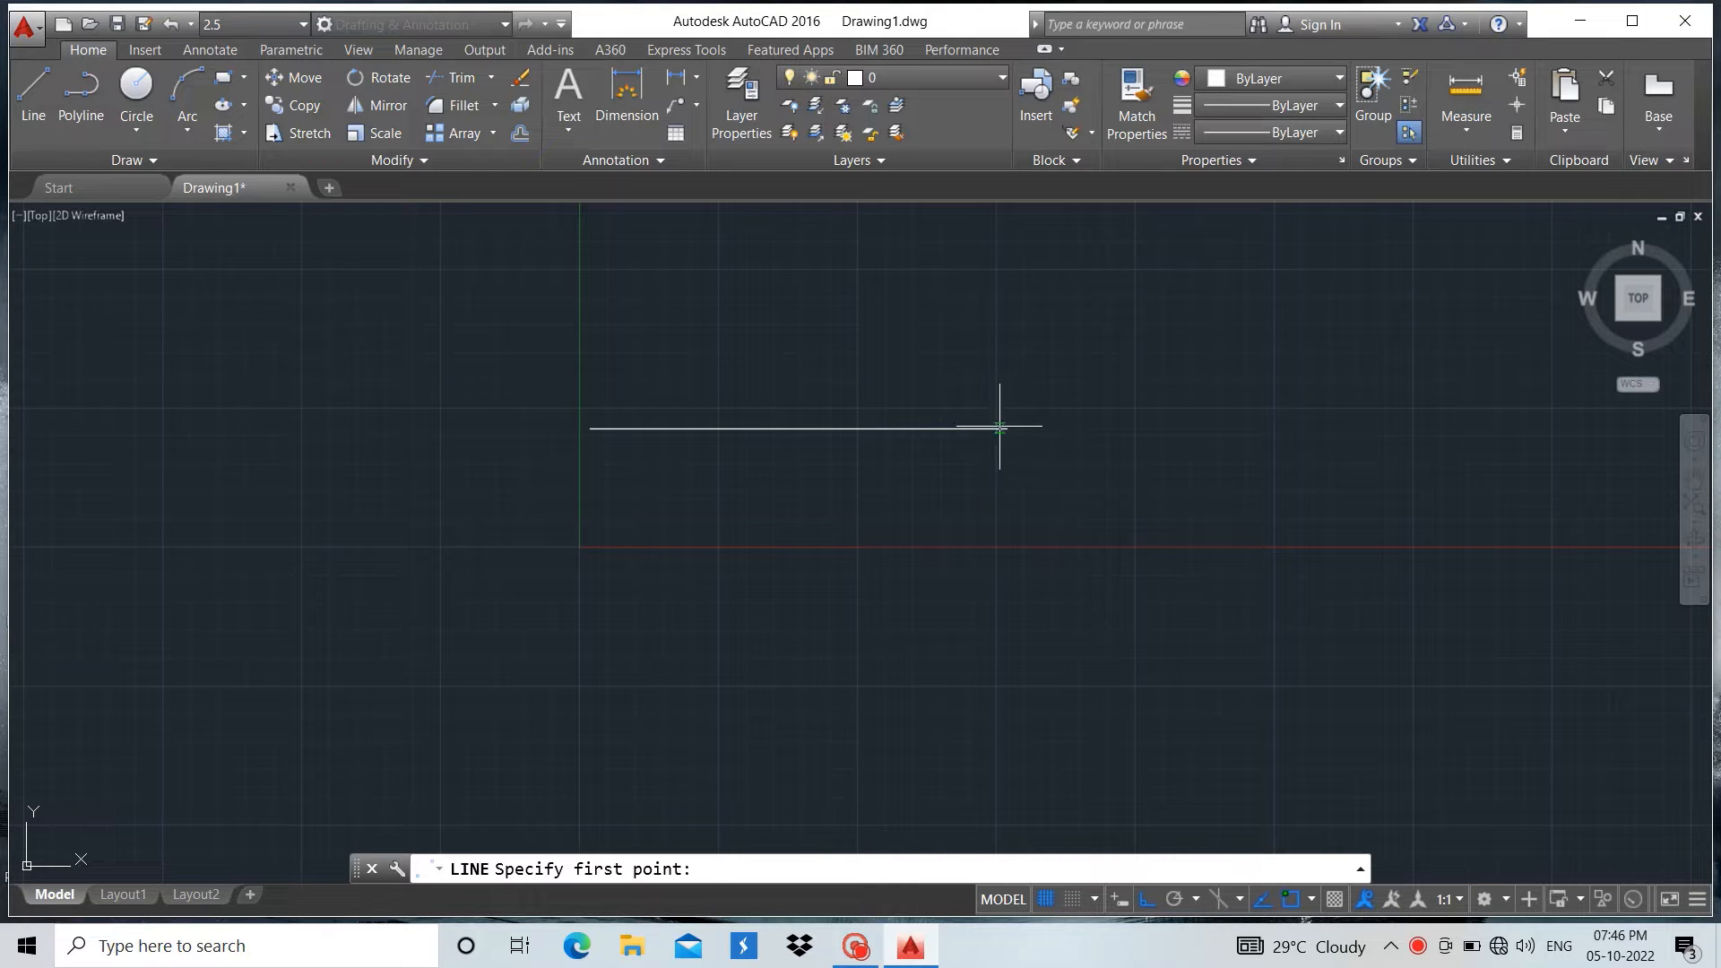
pyautogui.click(1007, 430)
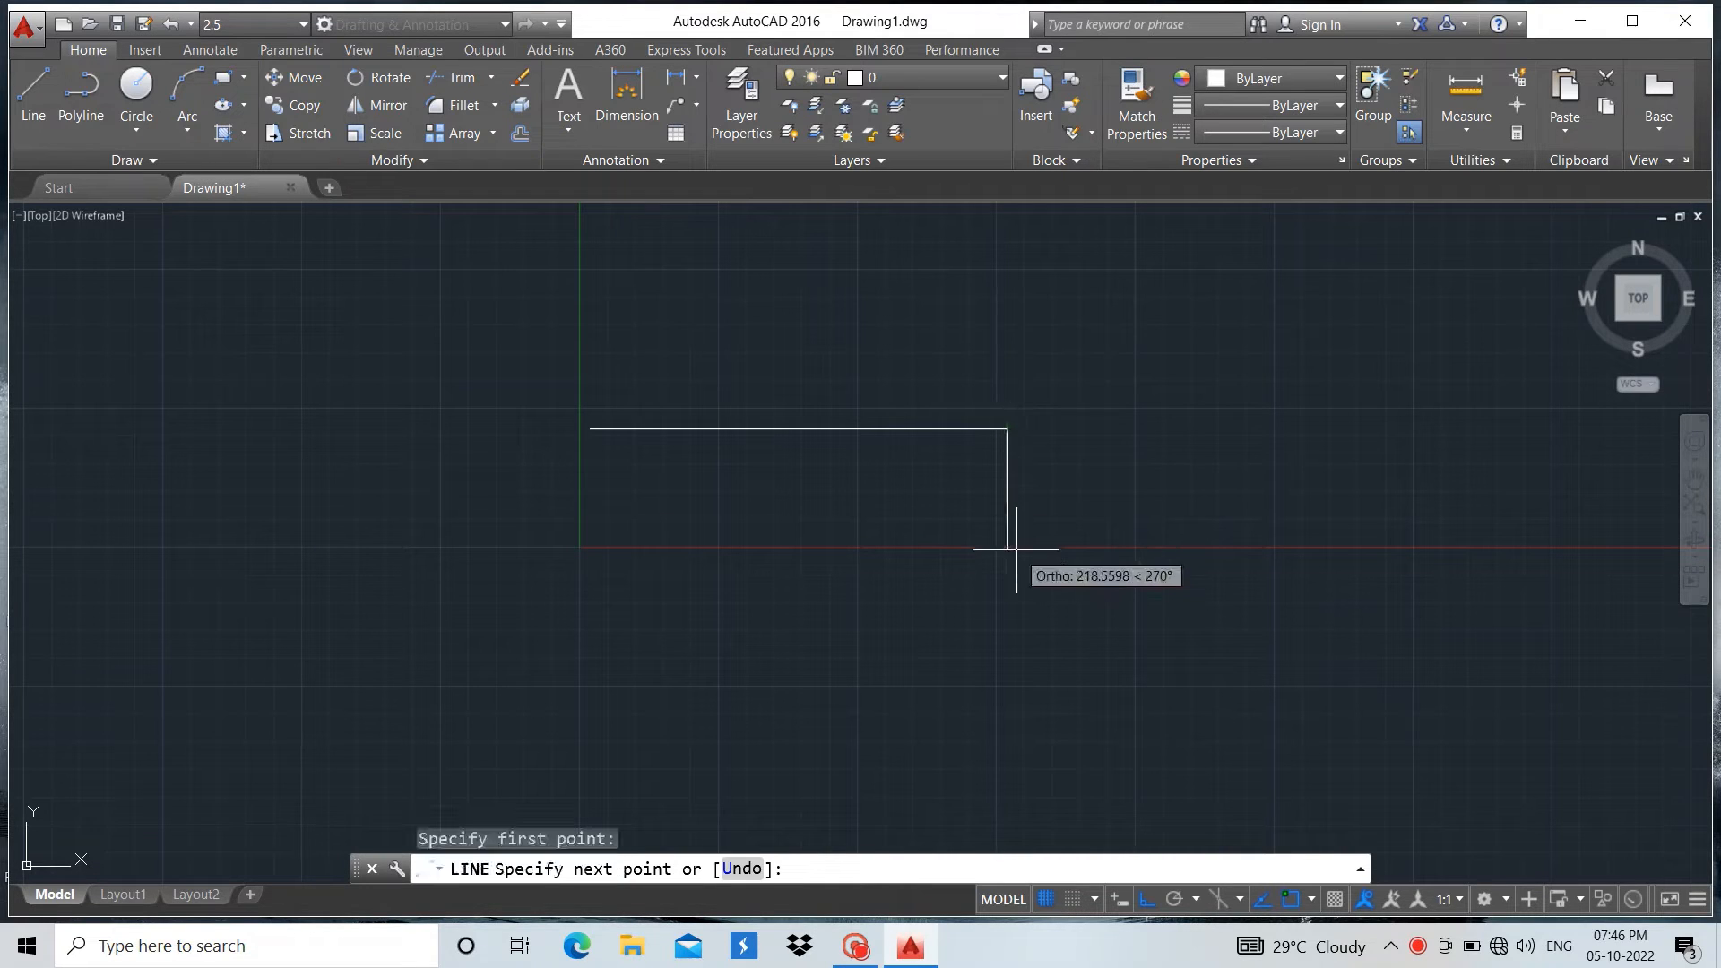
pyautogui.write('7')
pyautogui.press('Return')
pyautogui.press('Return')
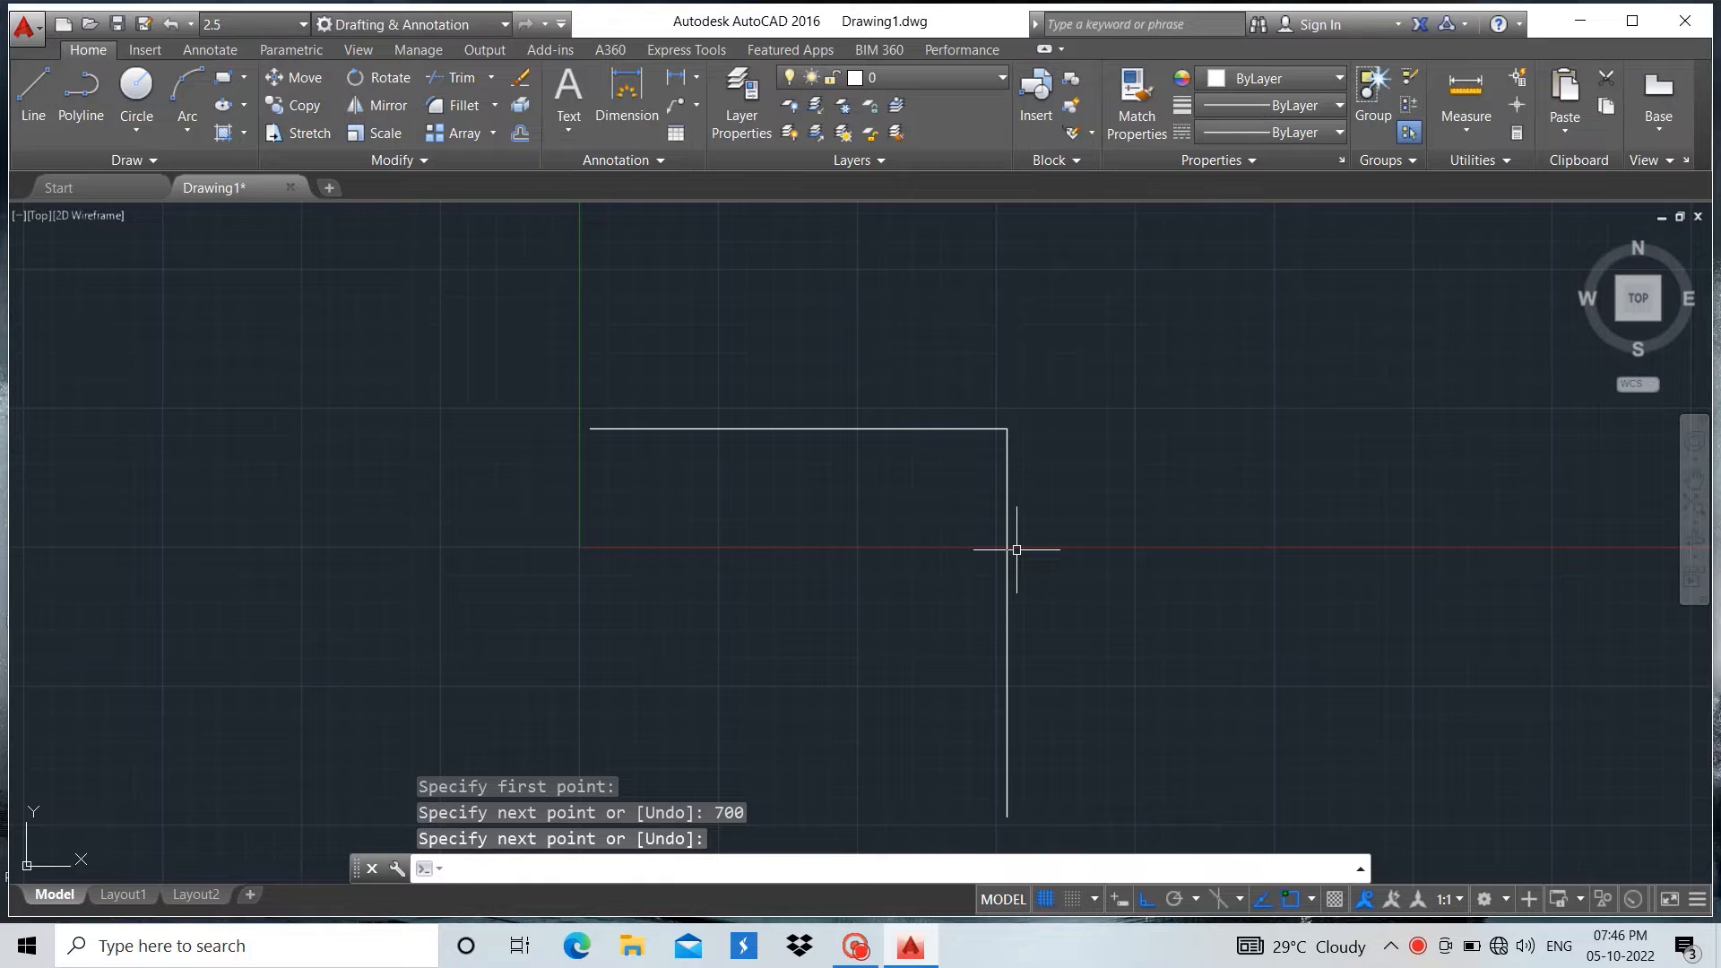
# Copy the horizontal line from its right end to the lower end of the vertical line
pyautogui.scroll(-2, 960, 461)
pyautogui.click(947, 440)
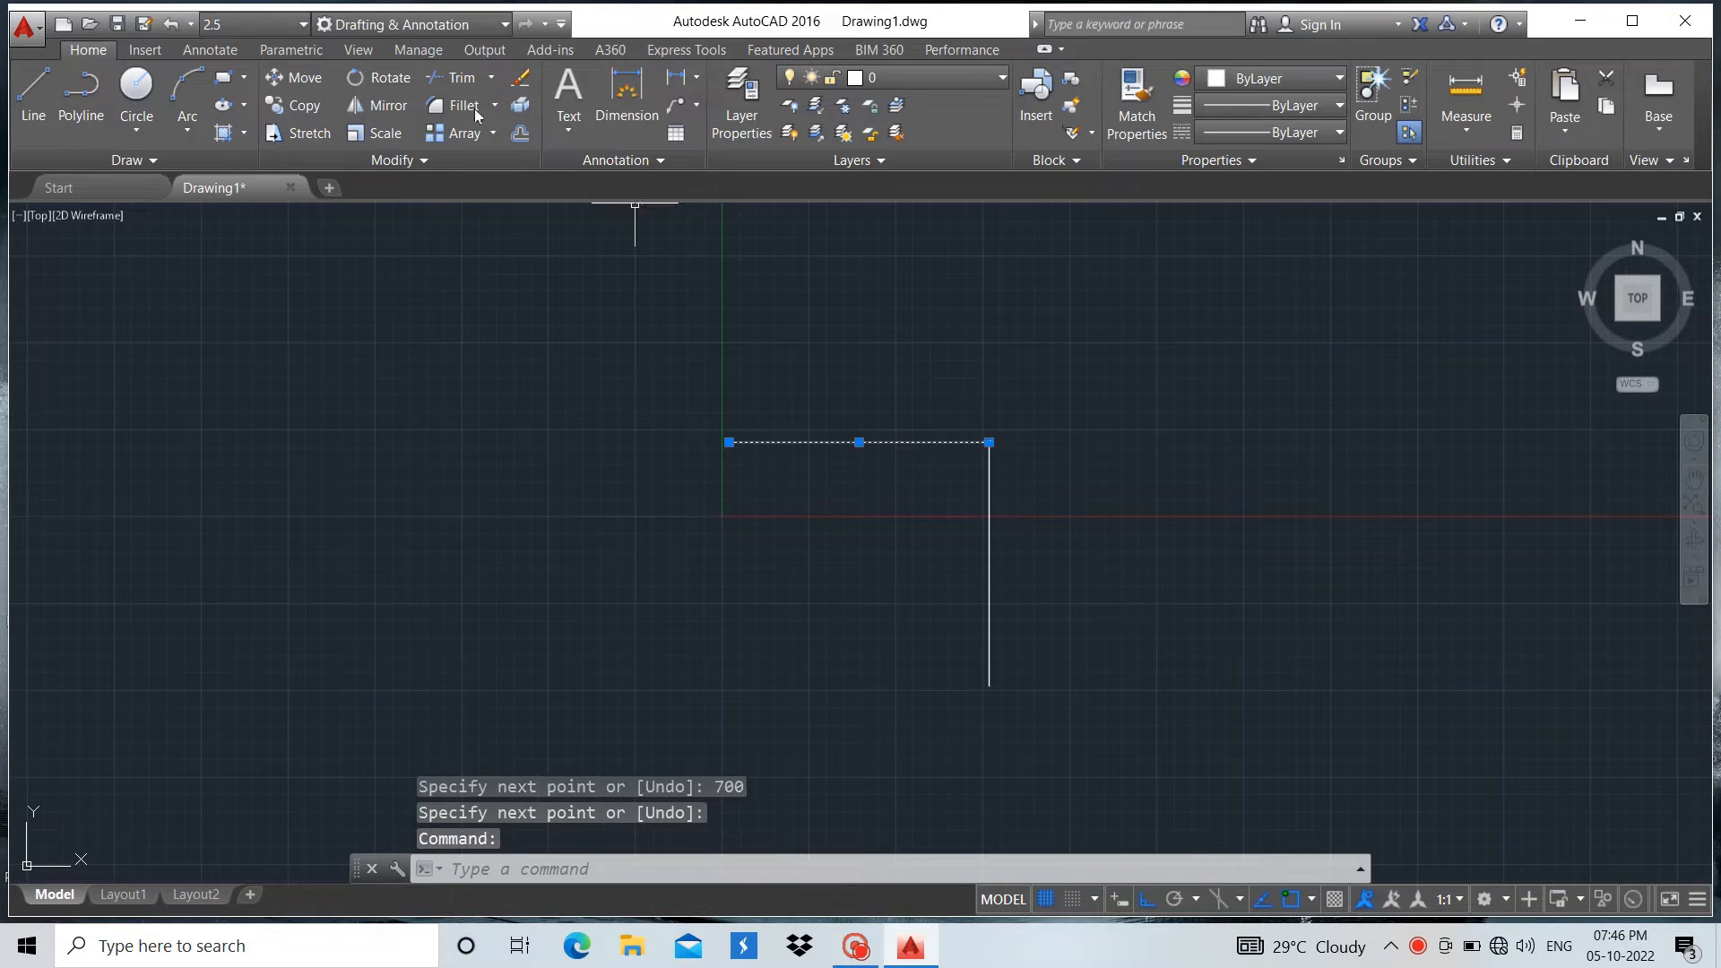
pyautogui.click(308, 104)
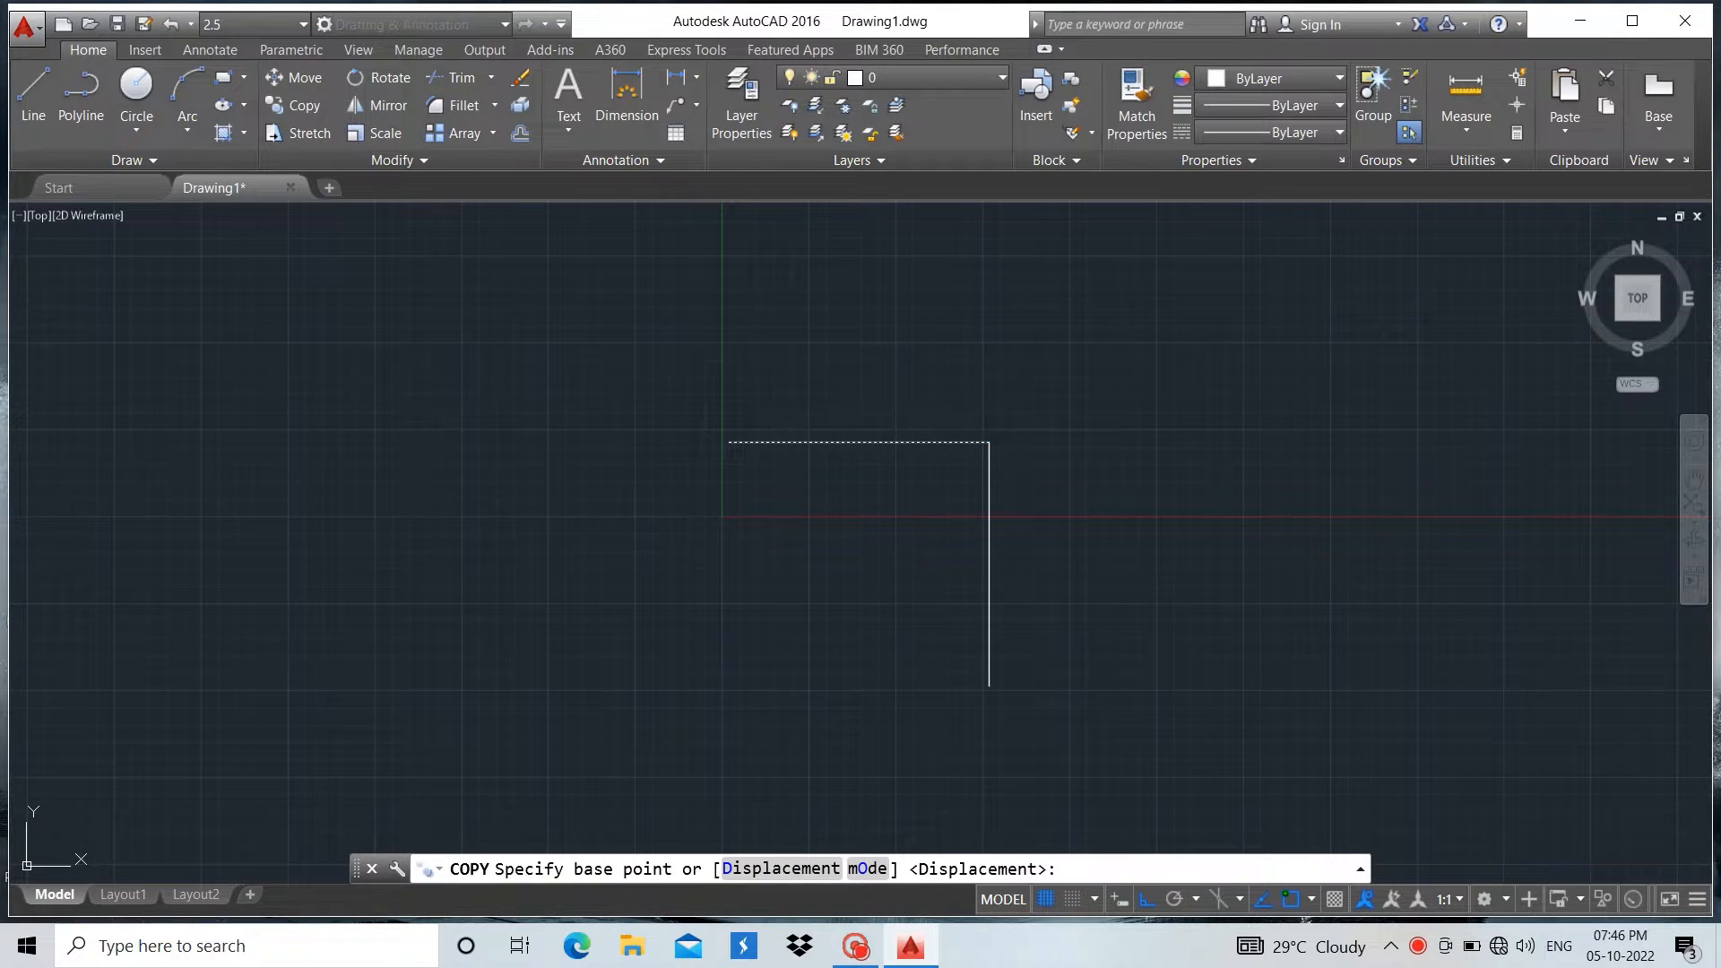
pyautogui.click(989, 442)
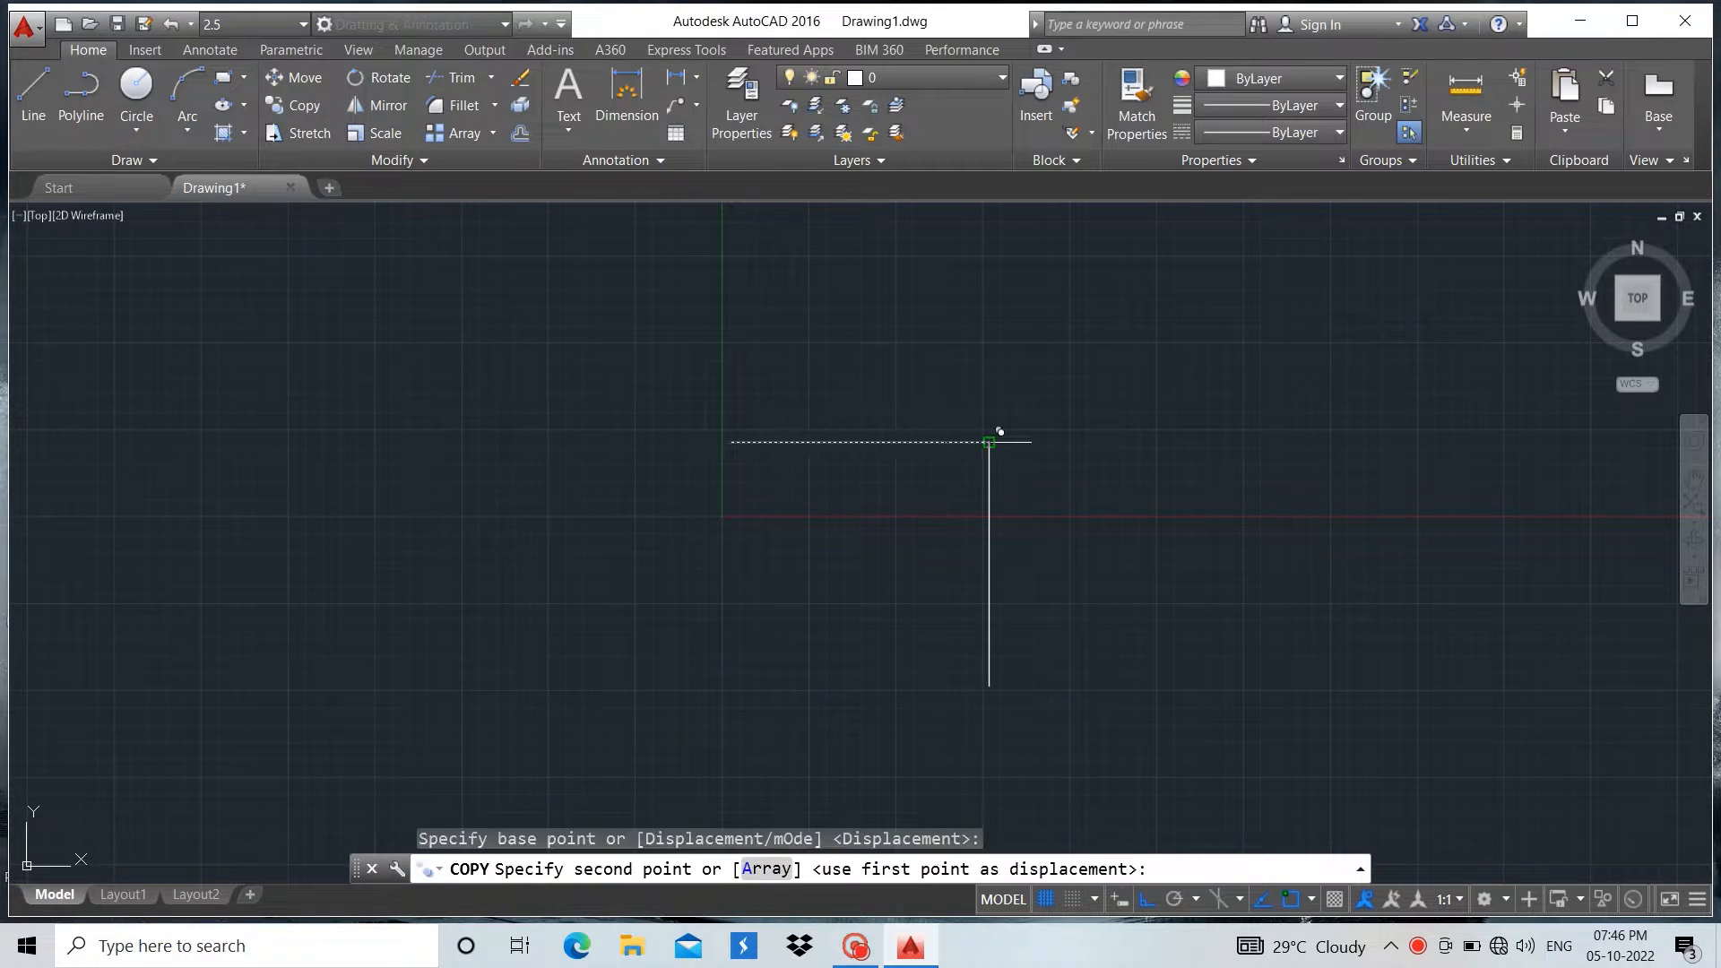
pyautogui.click(989, 685)
pyautogui.press('Escape')
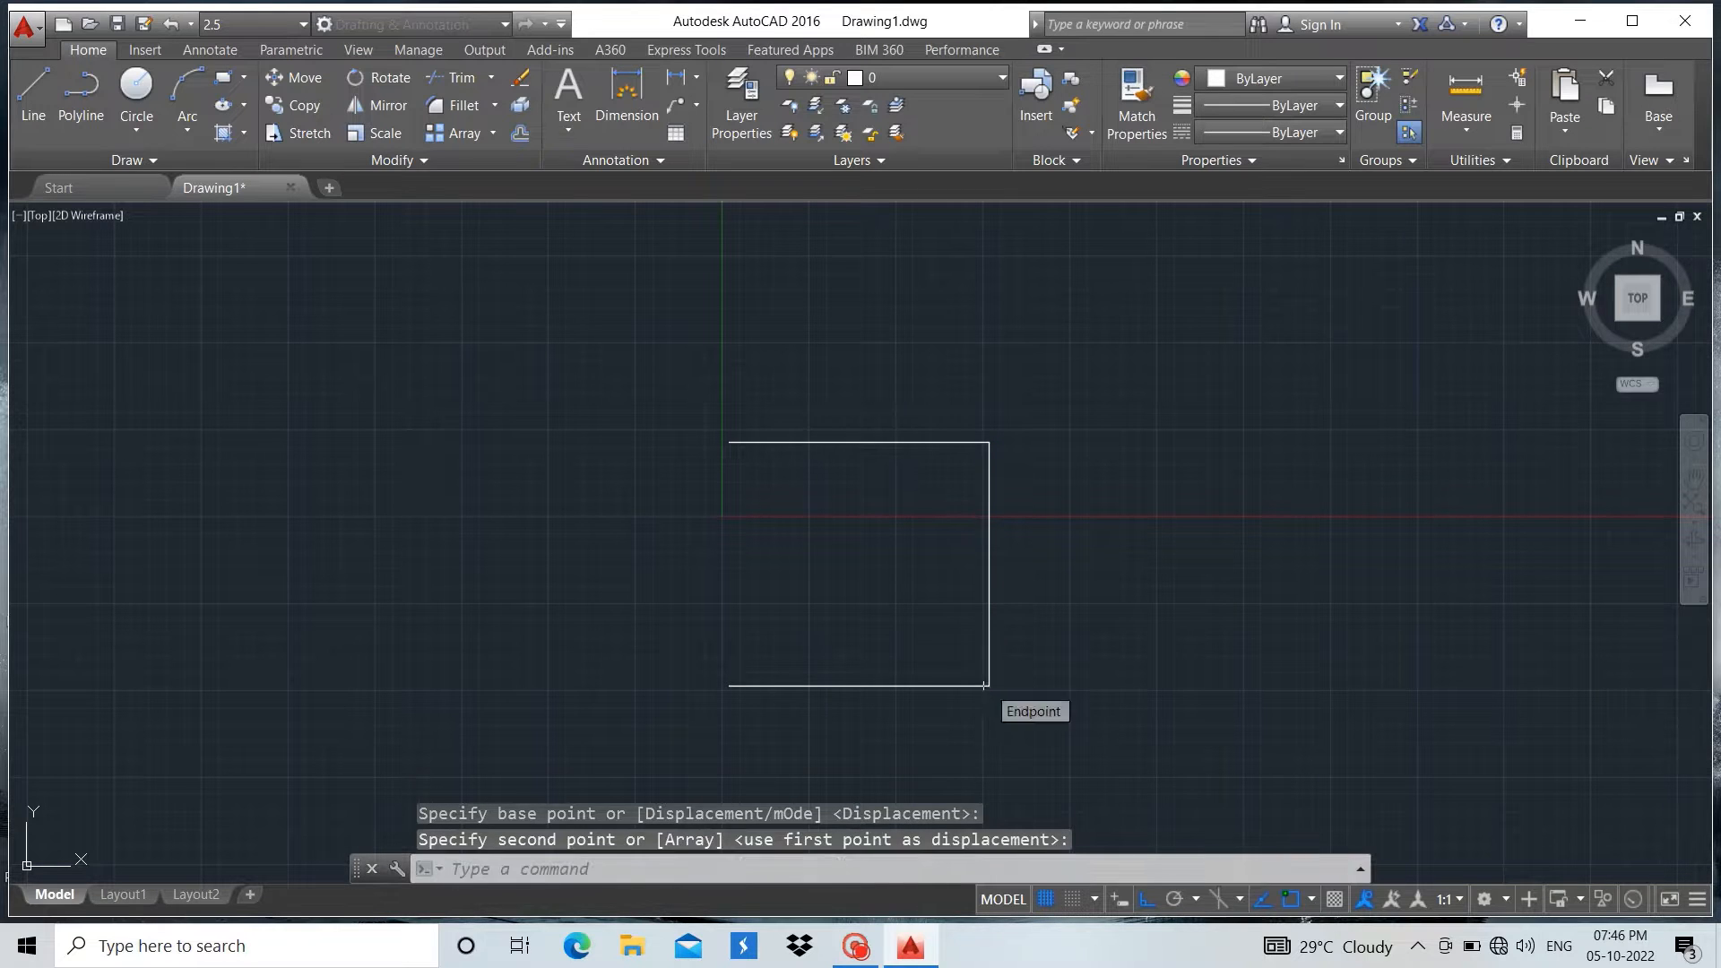
# Copy the right vertical line from its upper end to the left end of the top line, closing the rectangle
pyautogui.click(988, 613)
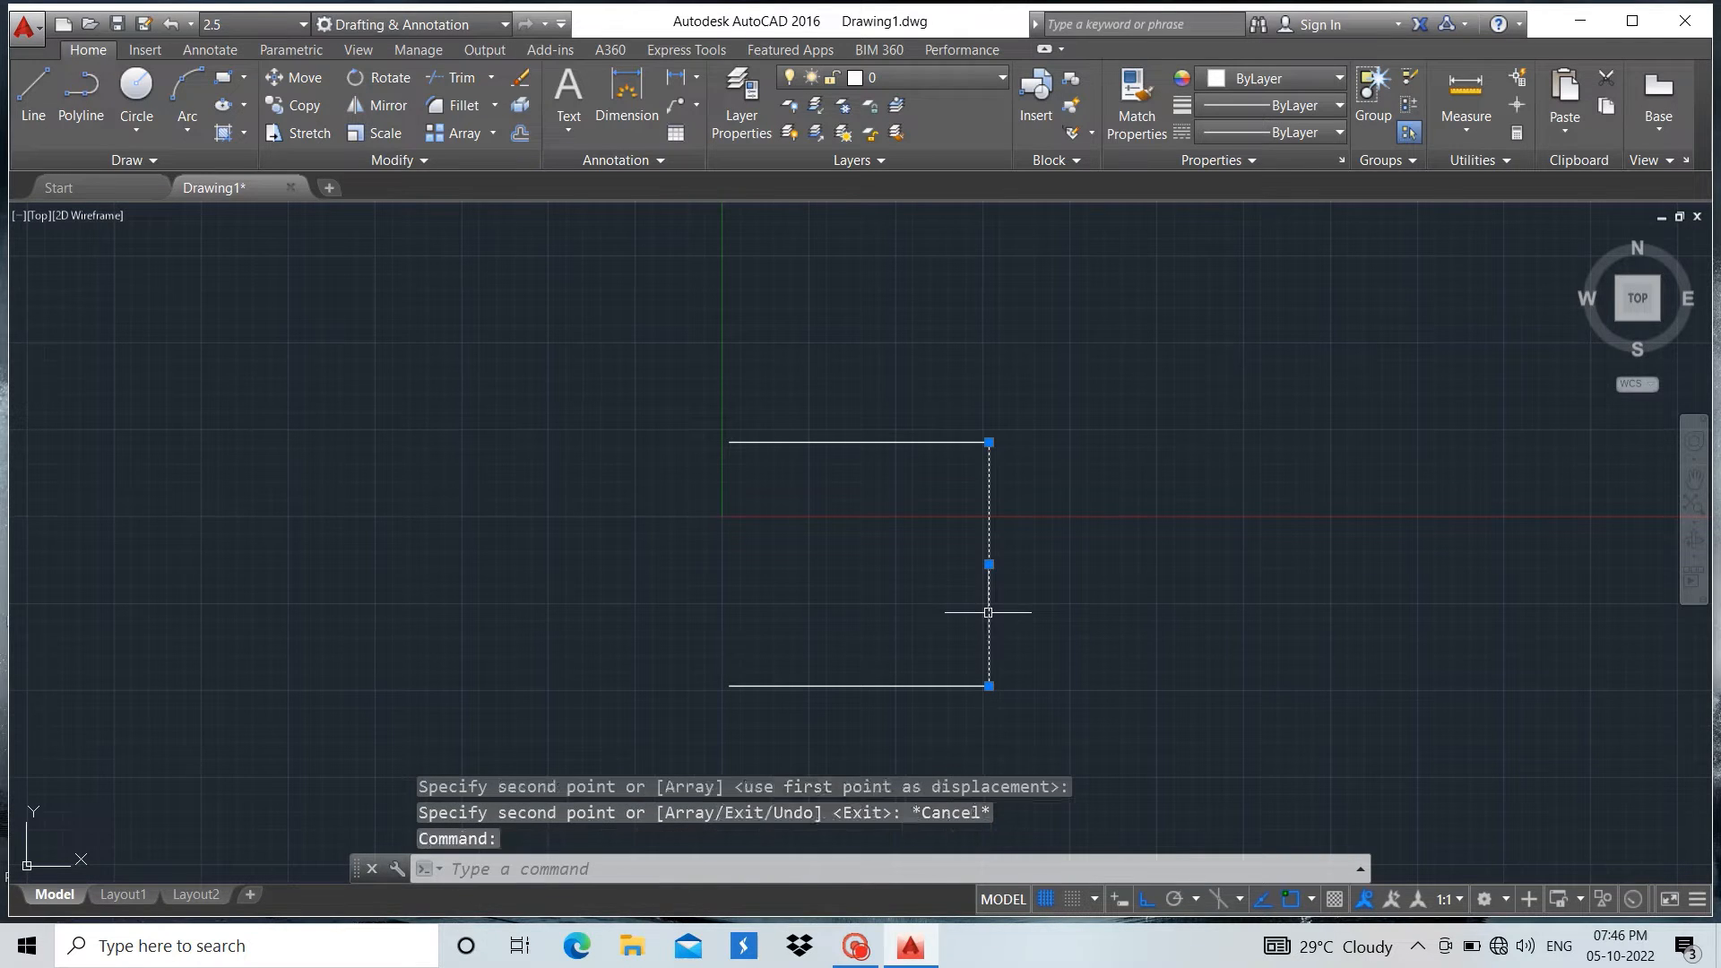
pyautogui.click(296, 105)
pyautogui.scroll(4, 918, 398)
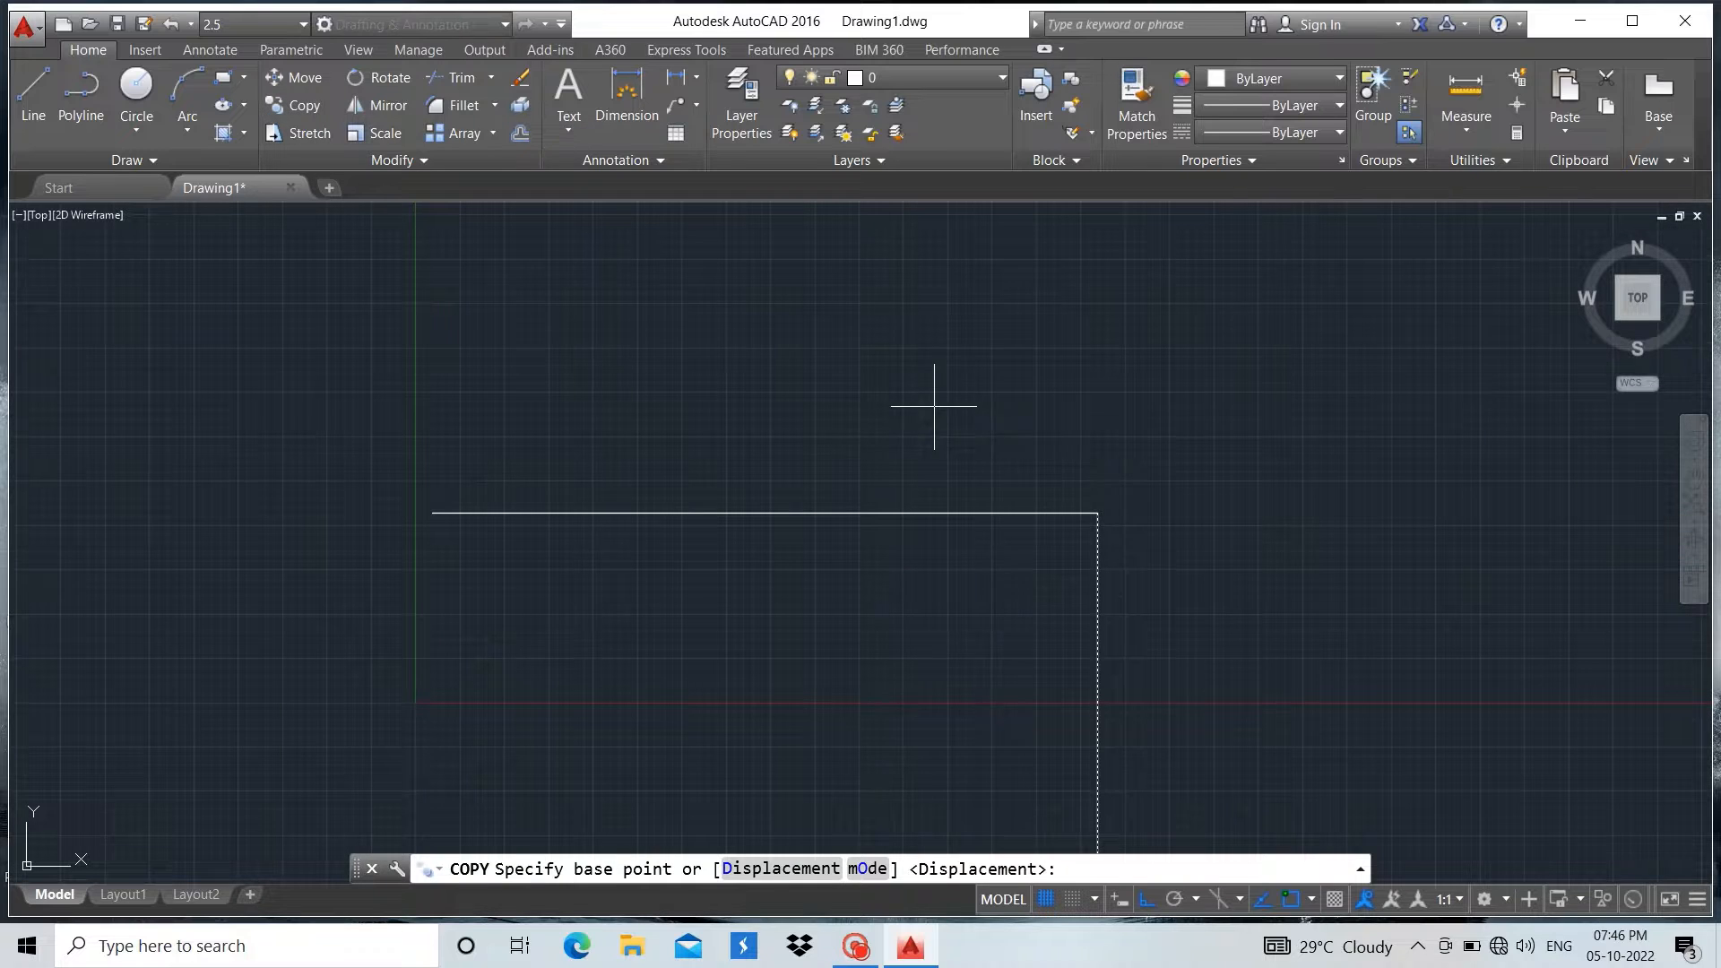
pyautogui.click(1098, 511)
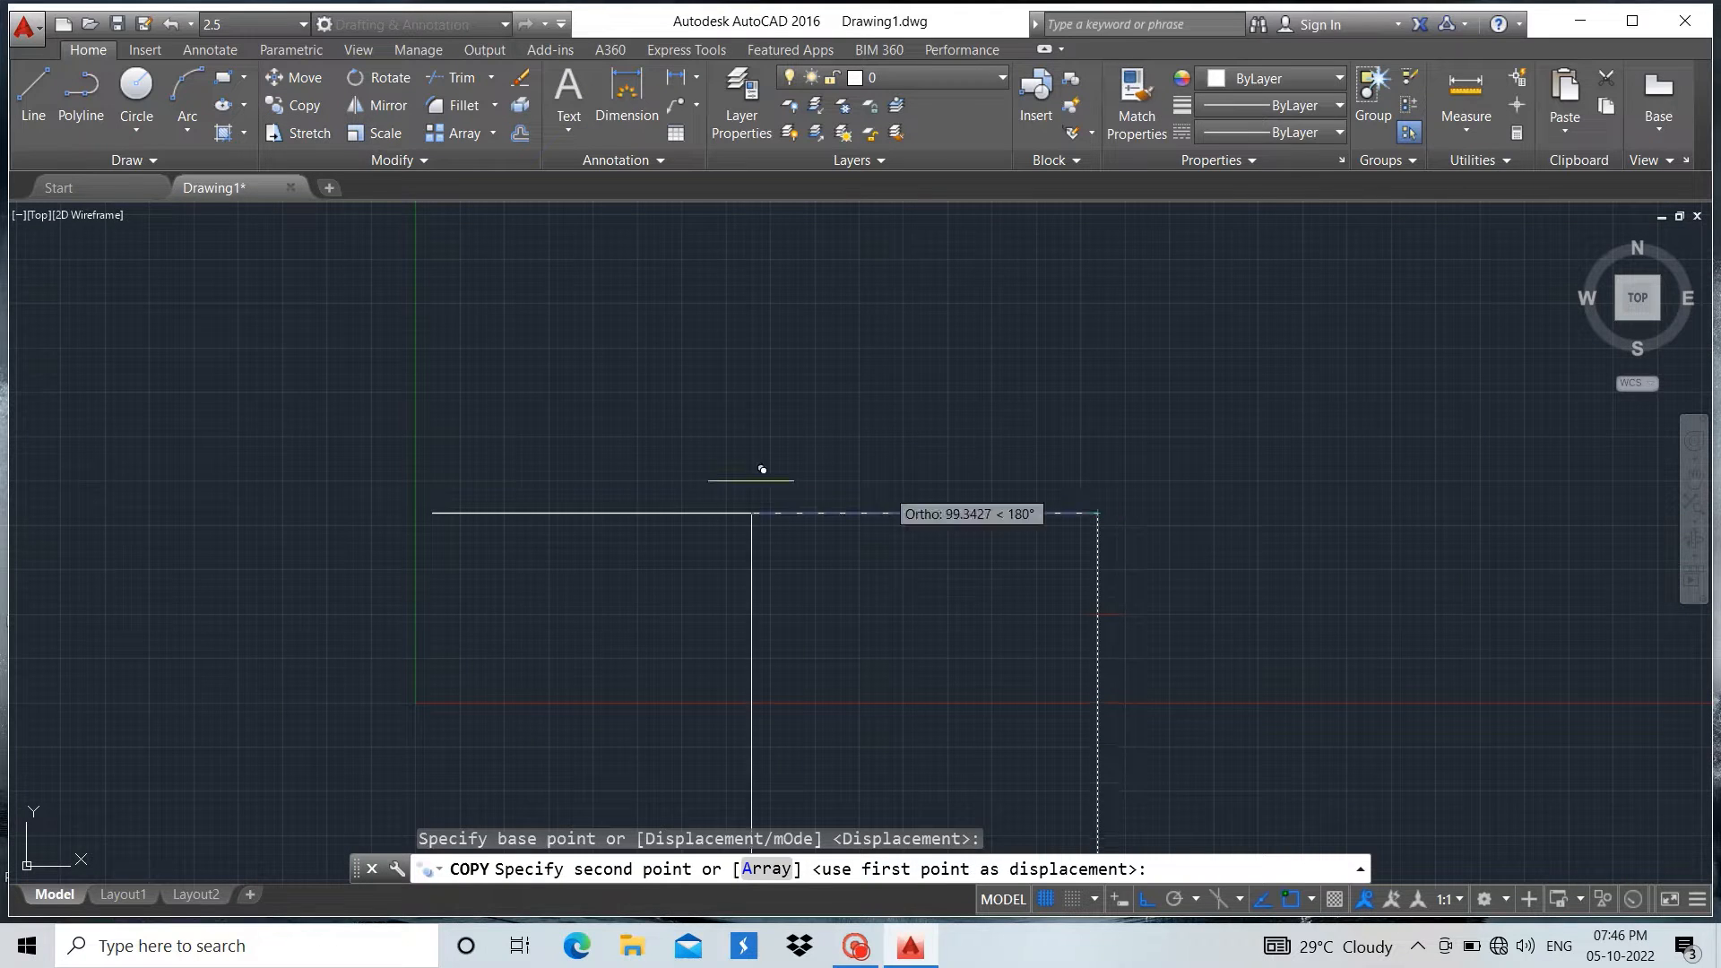
pyautogui.click(432, 512)
pyautogui.press('Escape')
# Draw a line from the rectangle's top-left corner 75 units right, then straight down to the bottom edge
pyautogui.scroll(-4, 595, 373)
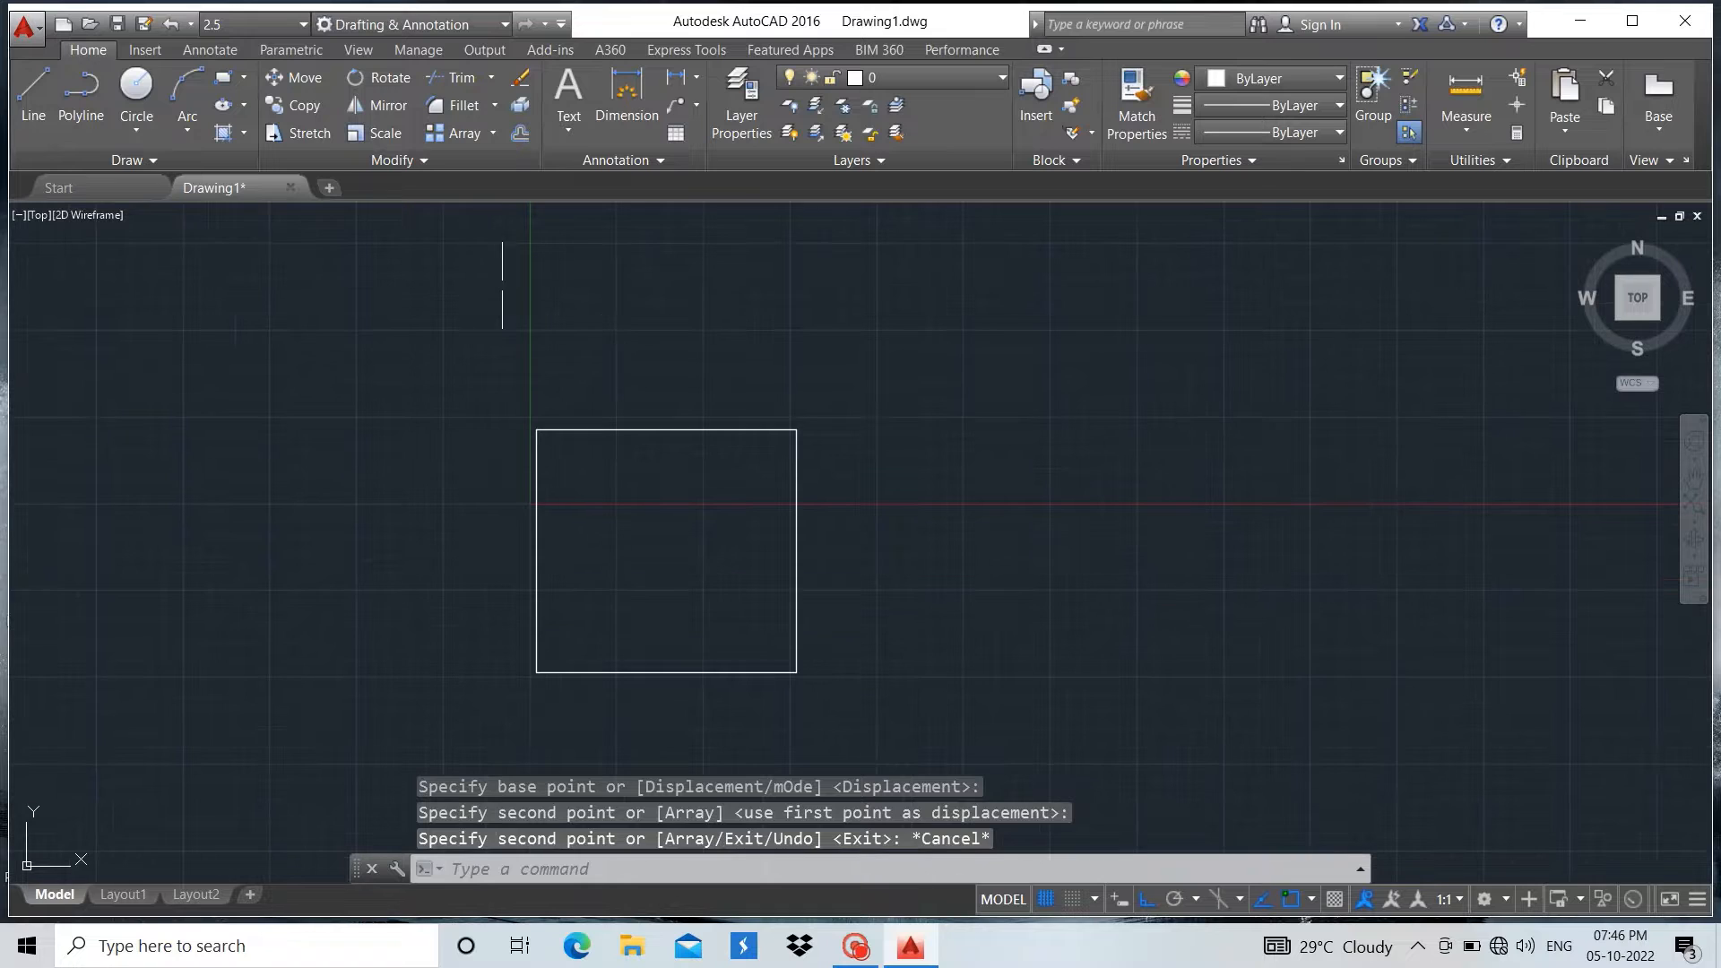
pyautogui.click(28, 101)
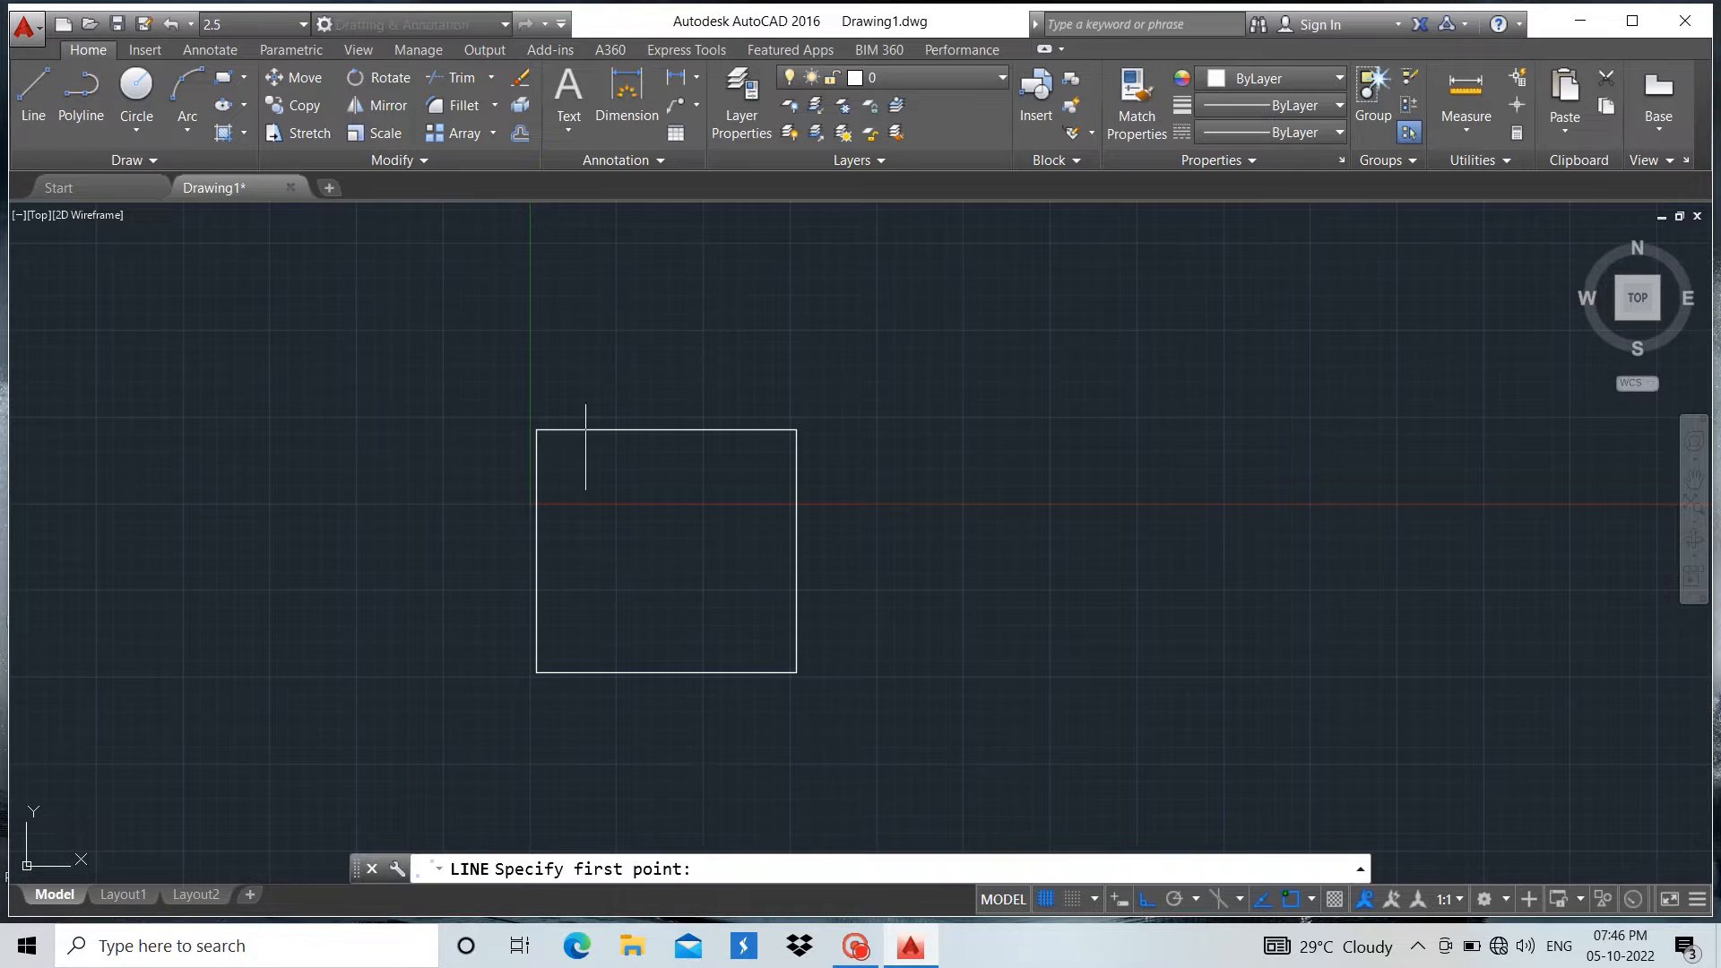
pyautogui.click(536, 429)
pyautogui.scroll(2, 536, 430)
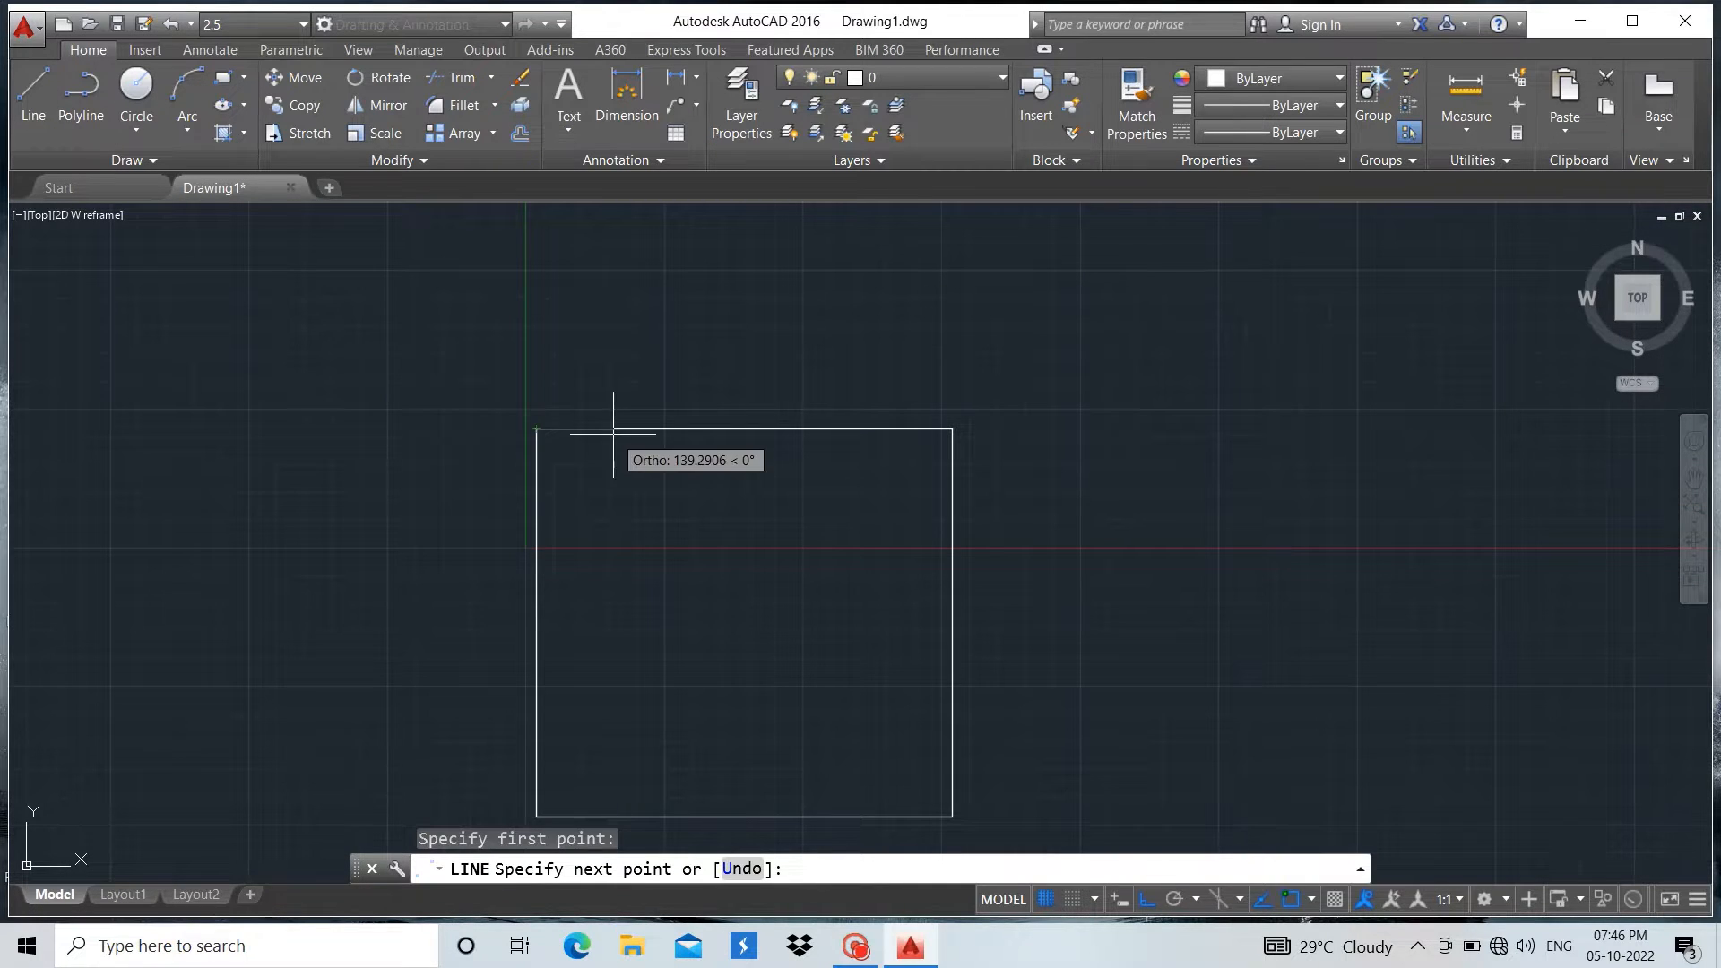
pyautogui.write('75')
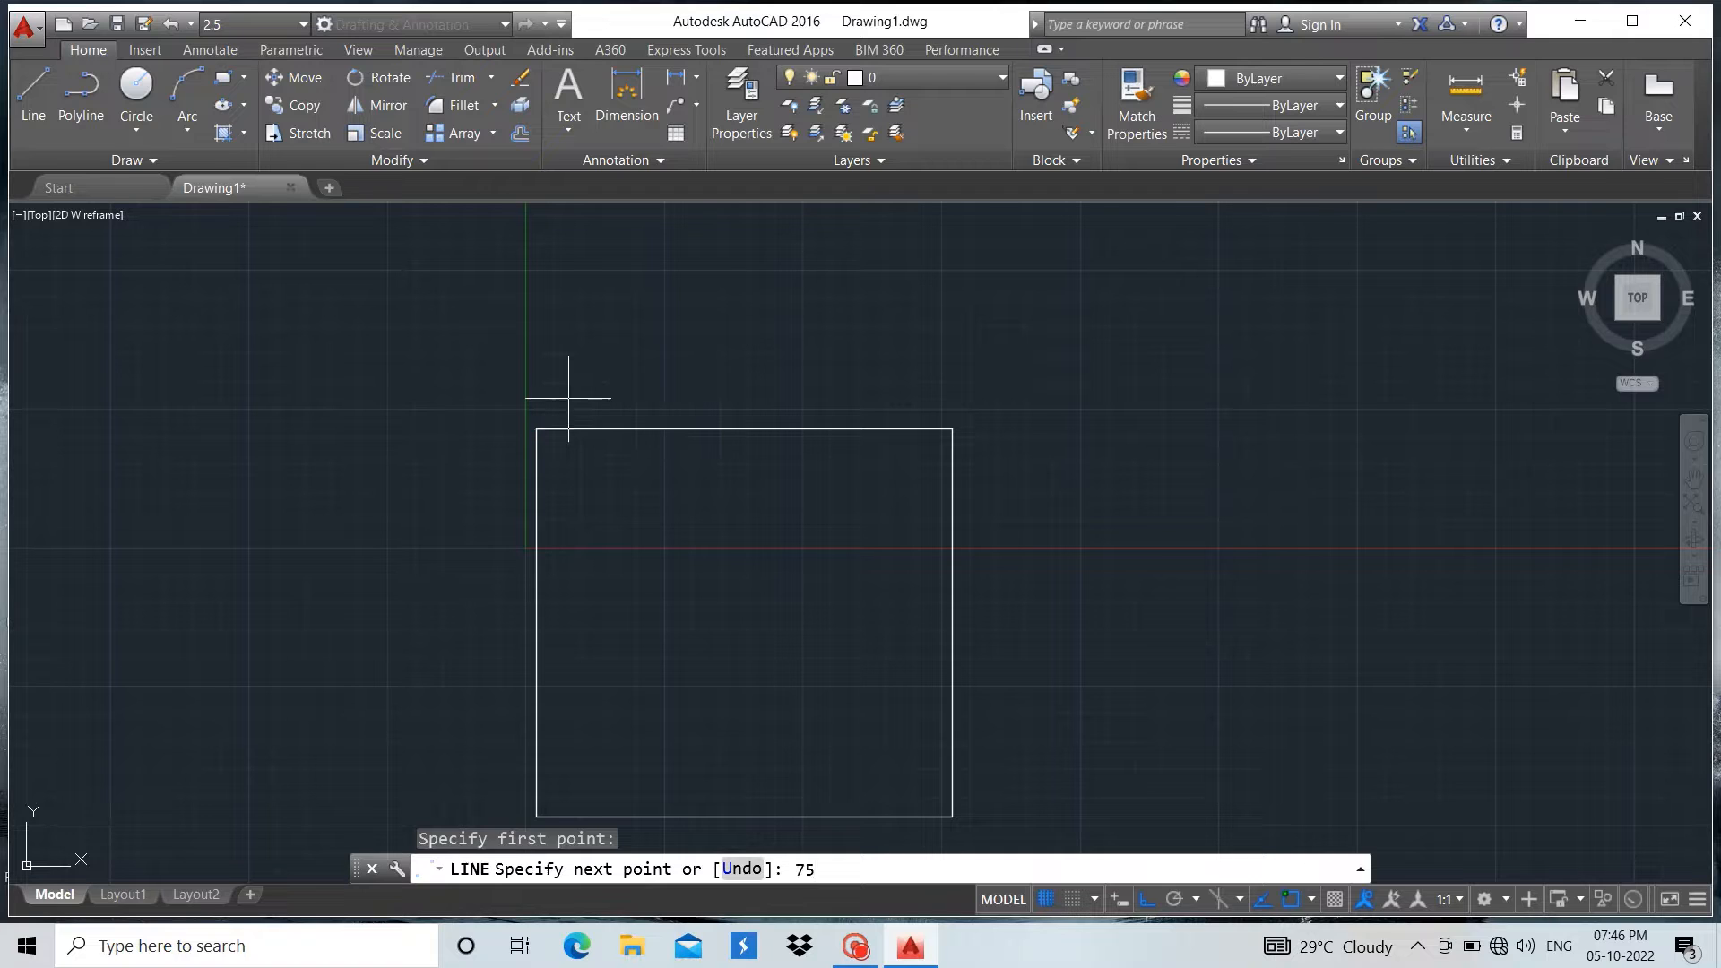
pyautogui.press('Return')
pyautogui.scroll(-1, 576, 672)
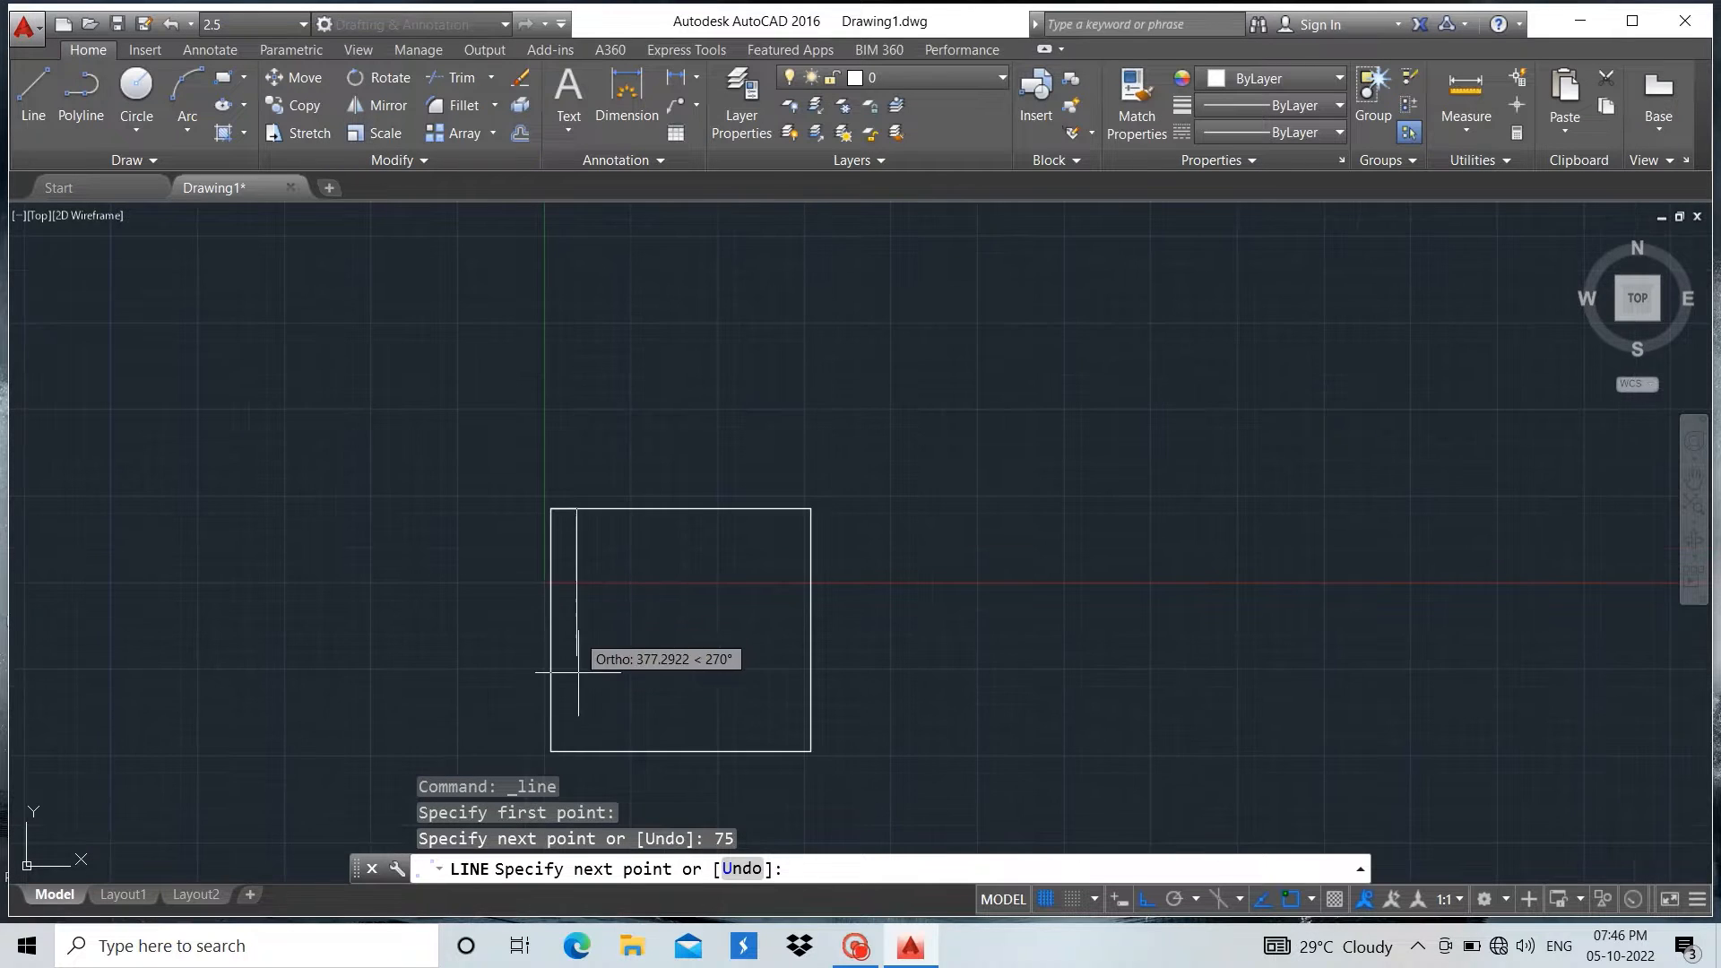
pyautogui.scroll(3, 572, 713)
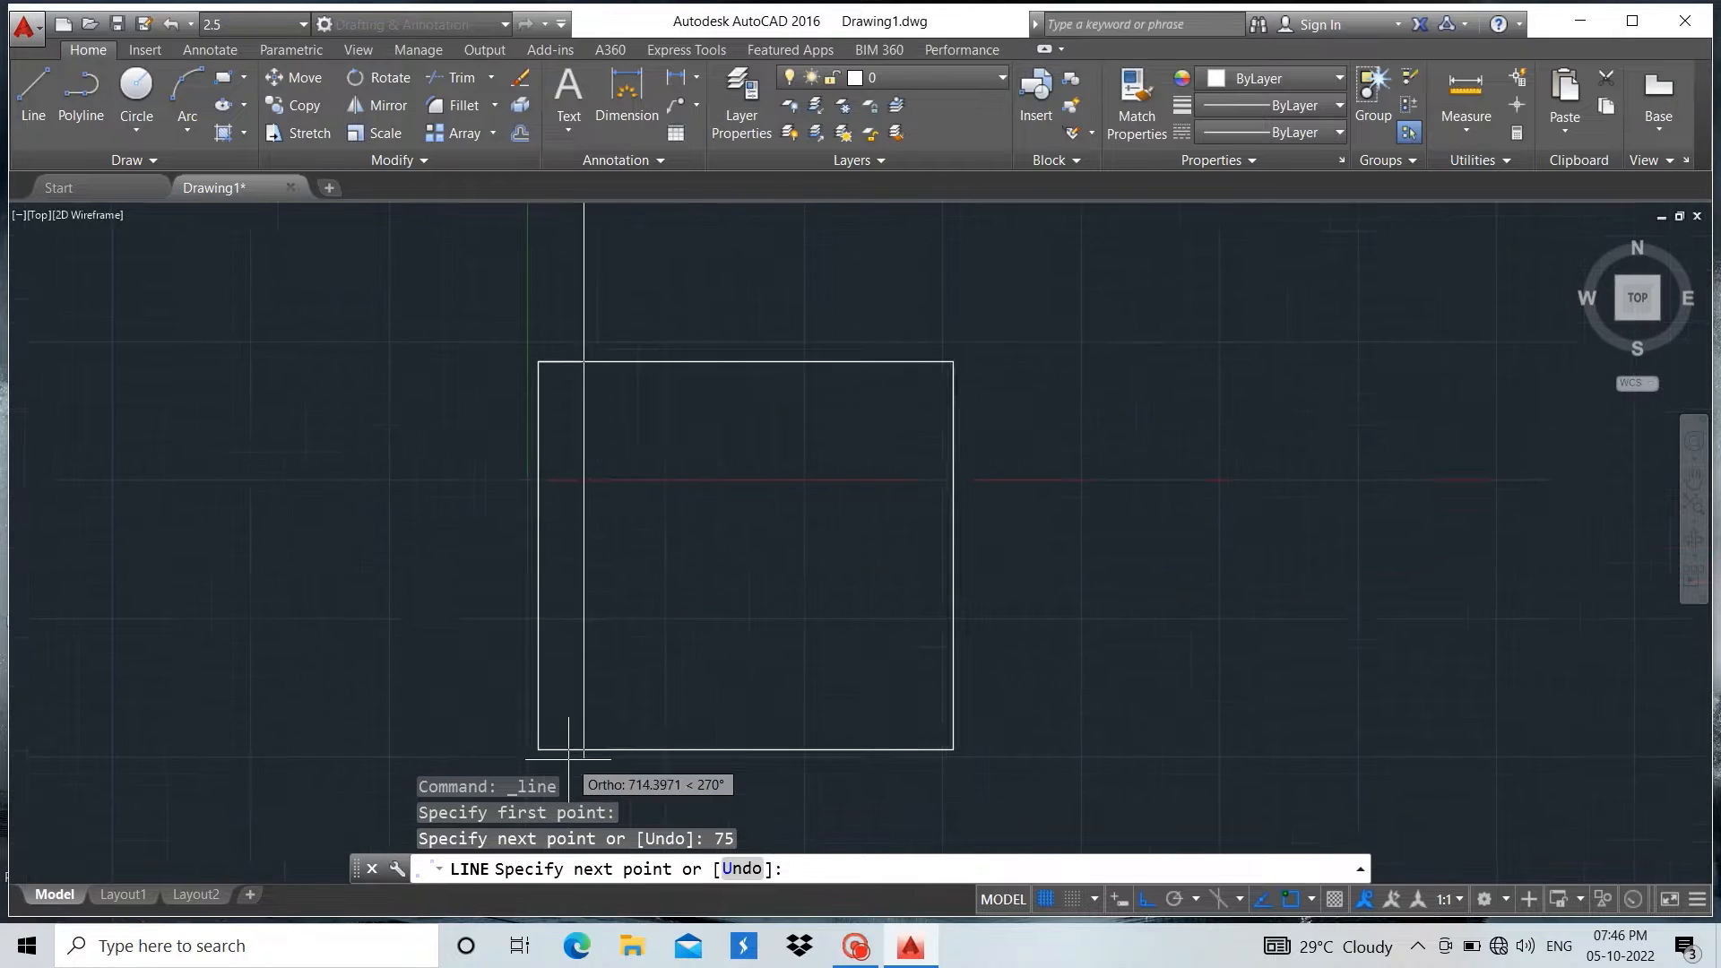
pyautogui.click(616, 696)
pyautogui.press('Return')
# Mirror the inner vertical line about the axis through the top and bottom edge midpoints, keeping the source line
pyautogui.scroll(-2, 615, 715)
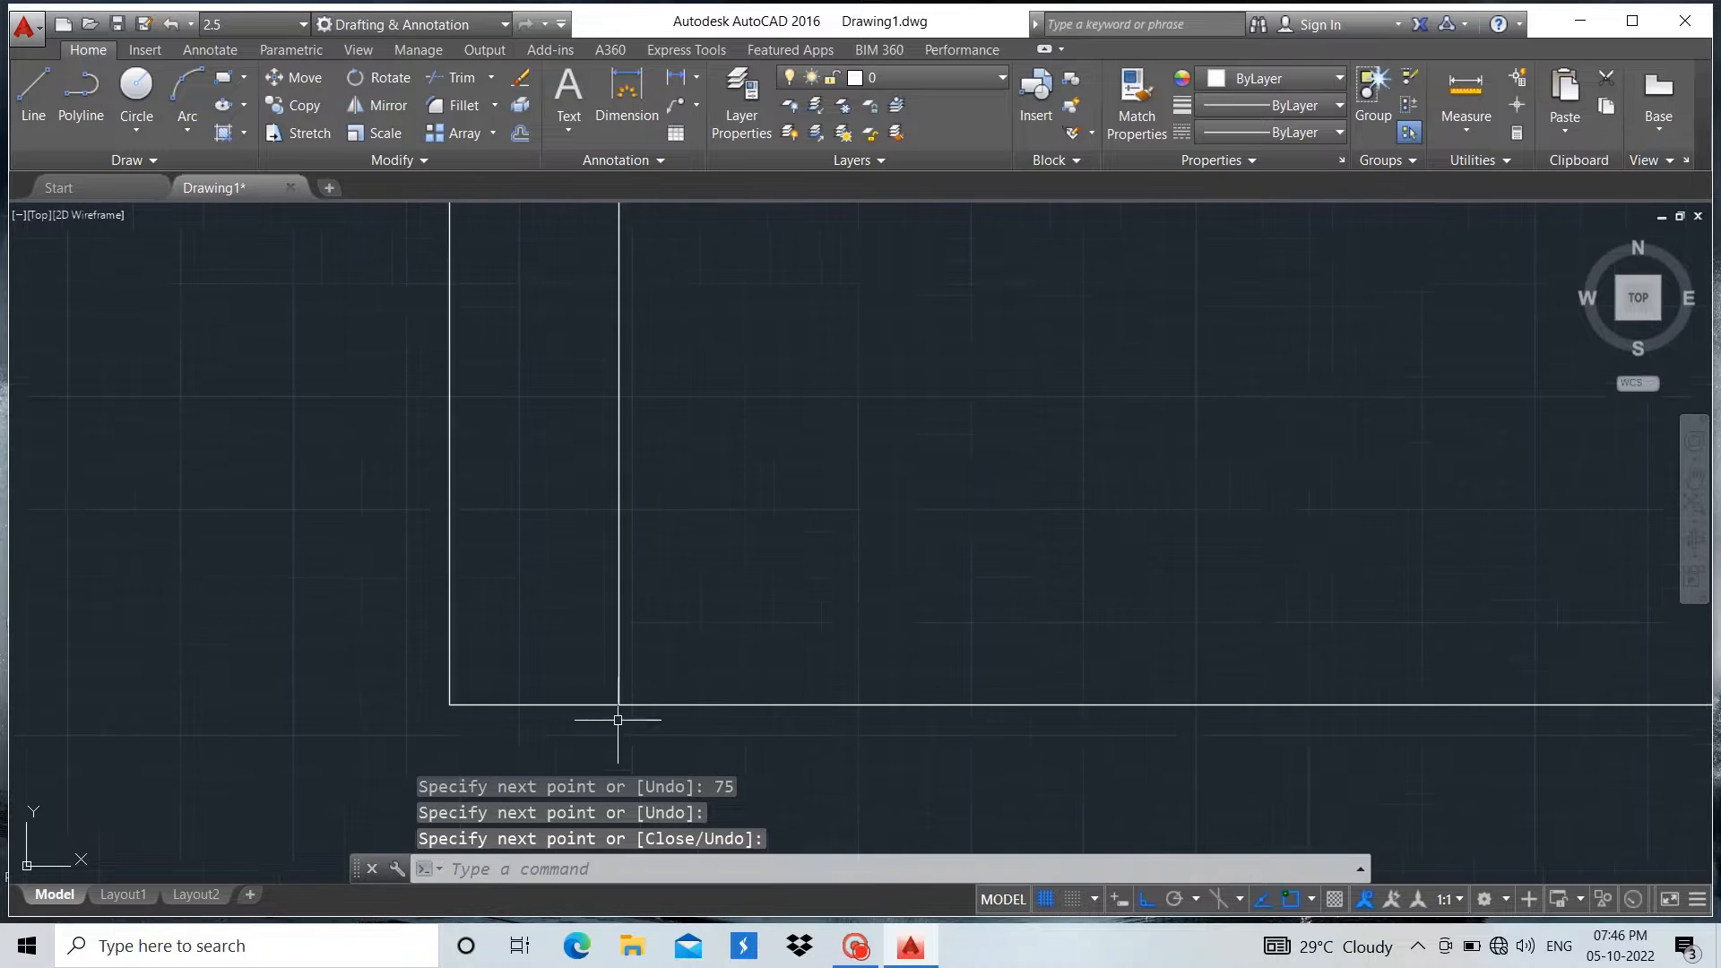
pyautogui.scroll(-4, 613, 653)
pyautogui.scroll(4, 623, 233)
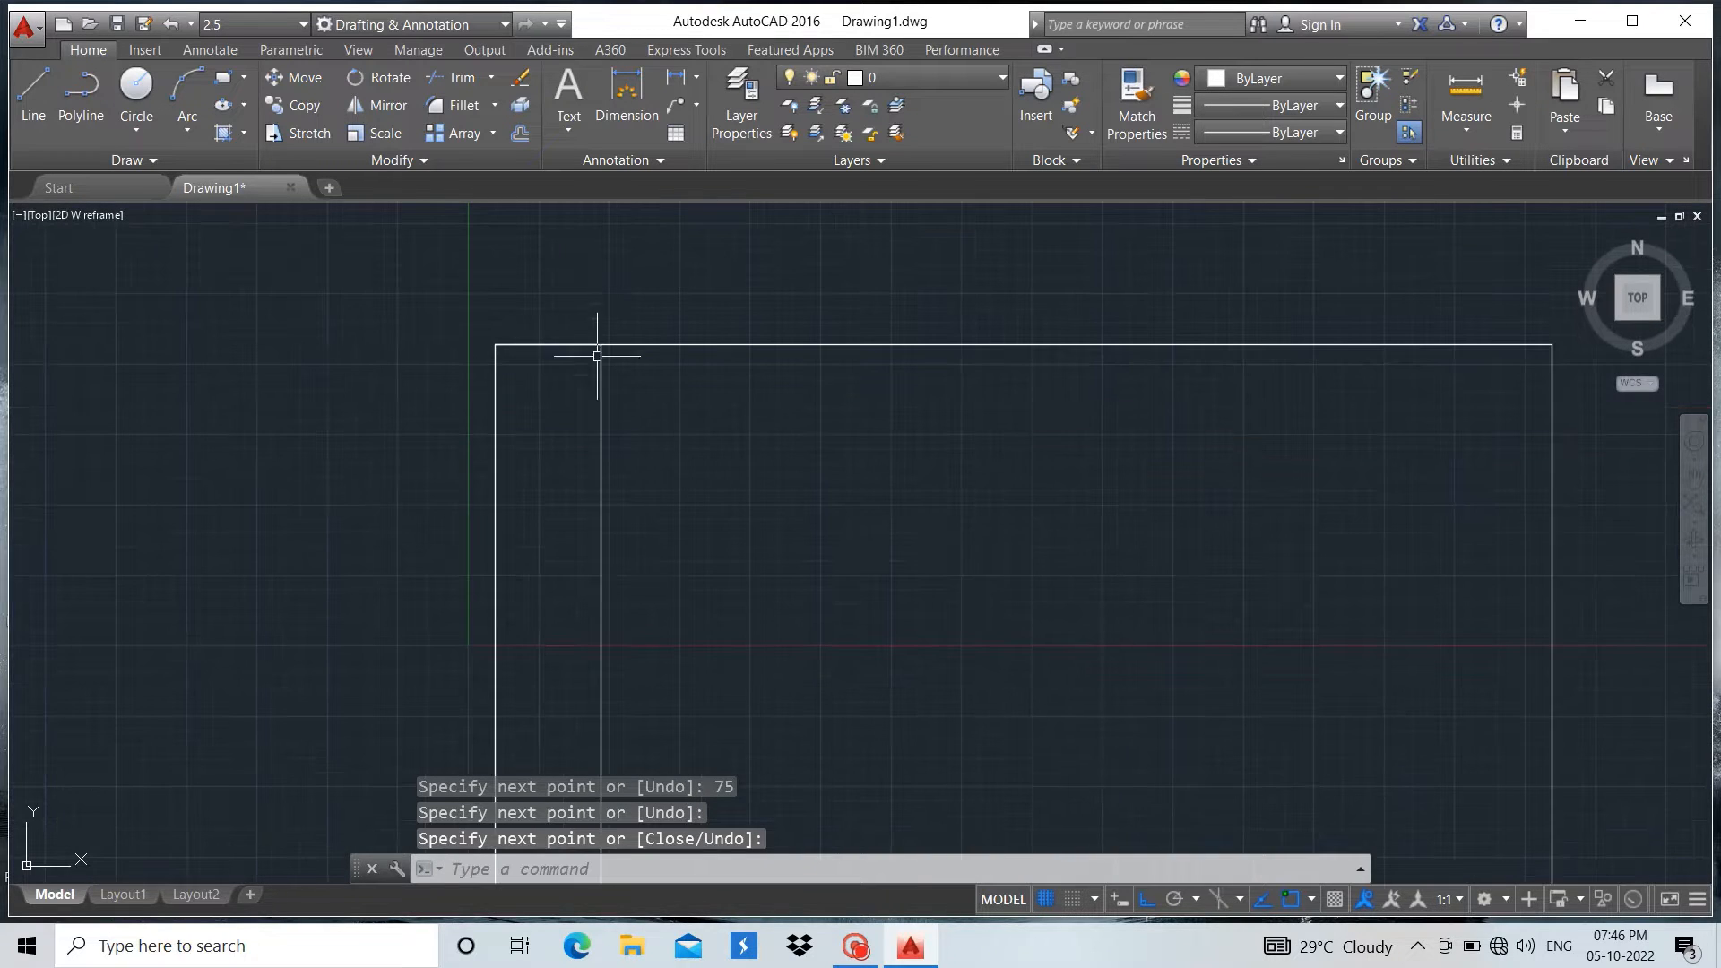
pyautogui.press('Return')
pyautogui.click(600, 370)
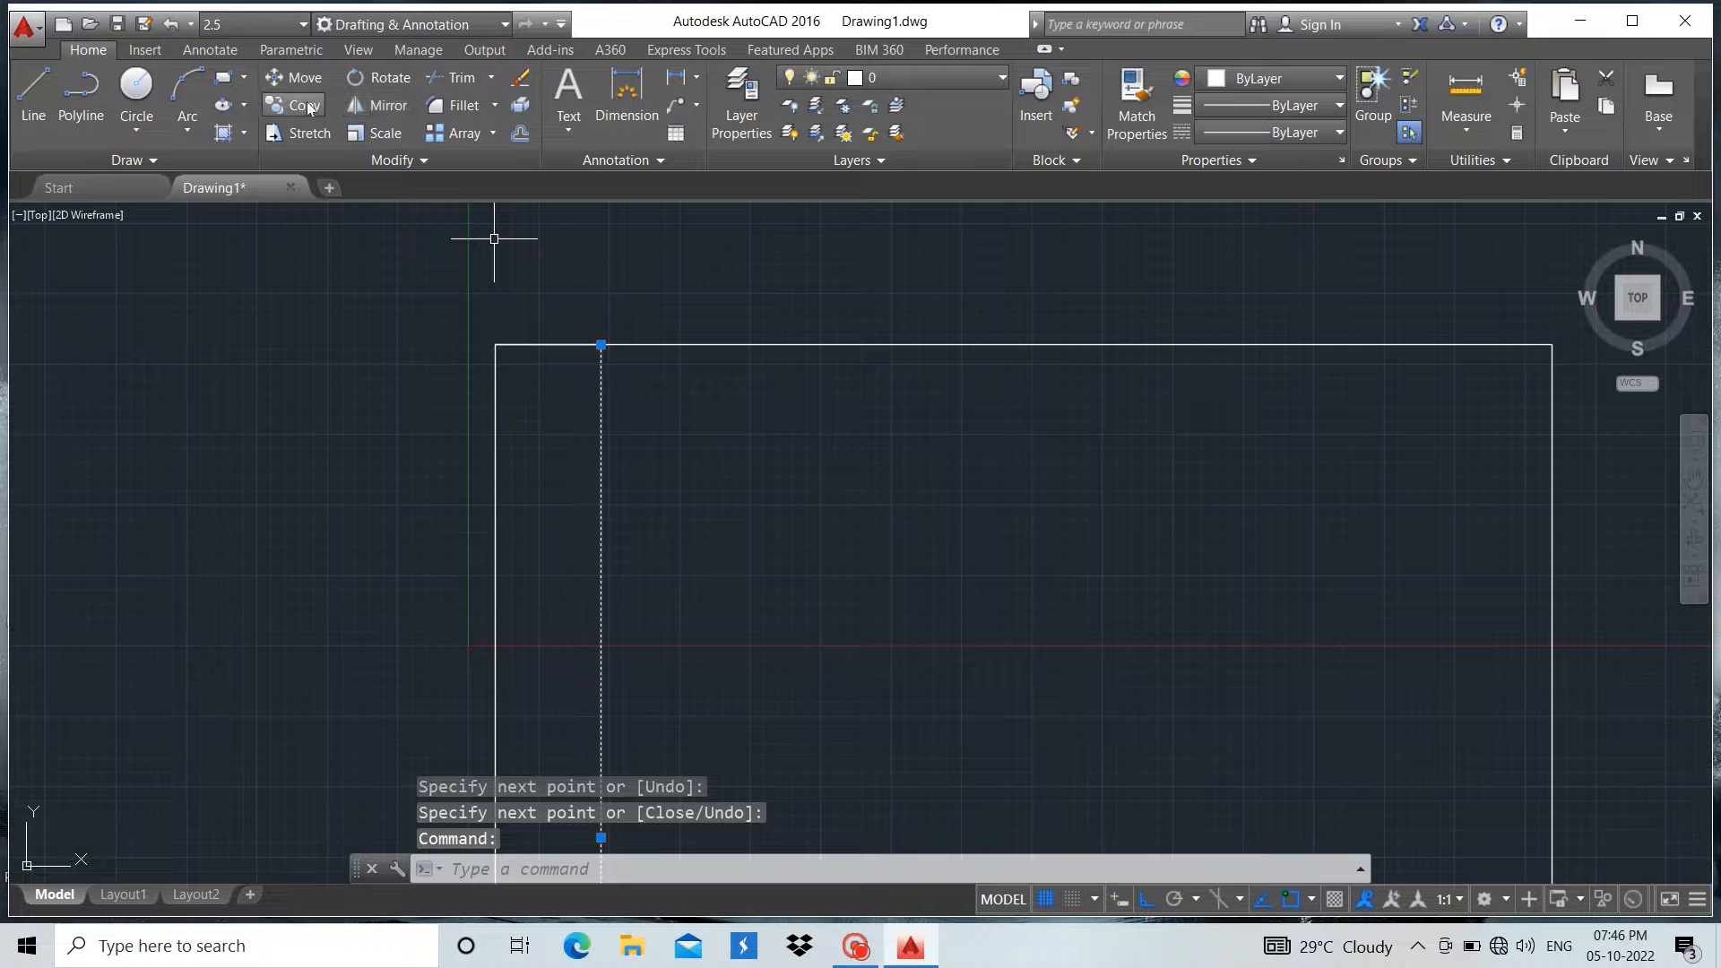
pyautogui.click(377, 104)
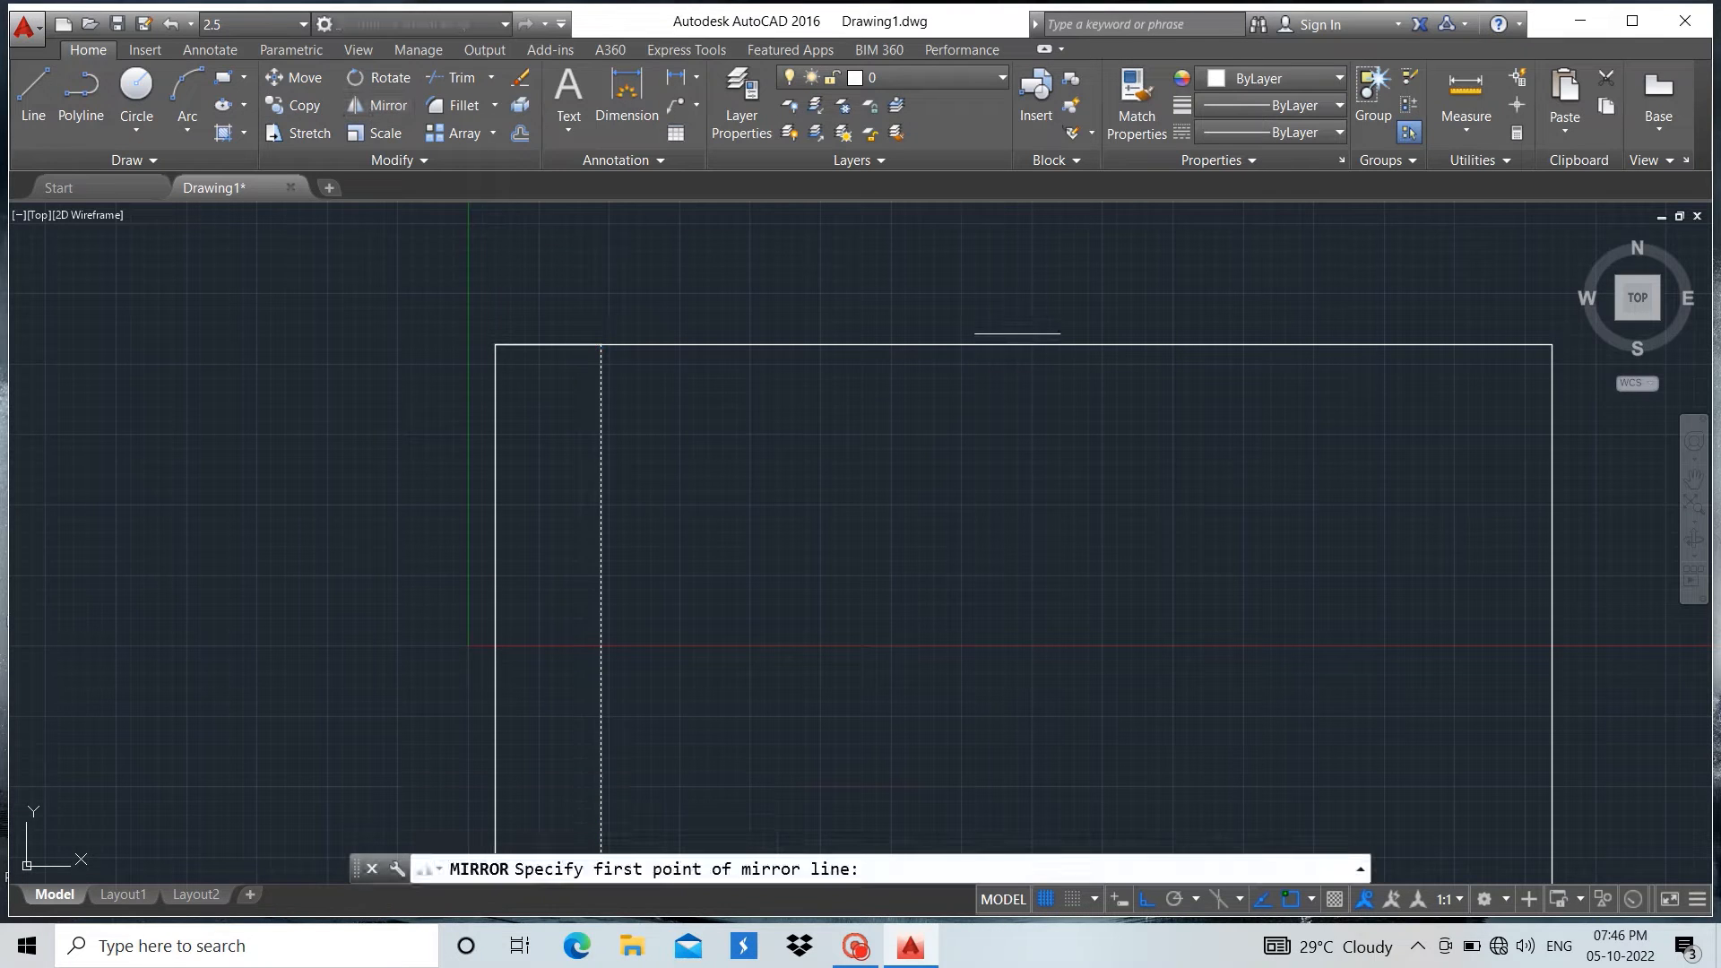
pyautogui.click(1029, 345)
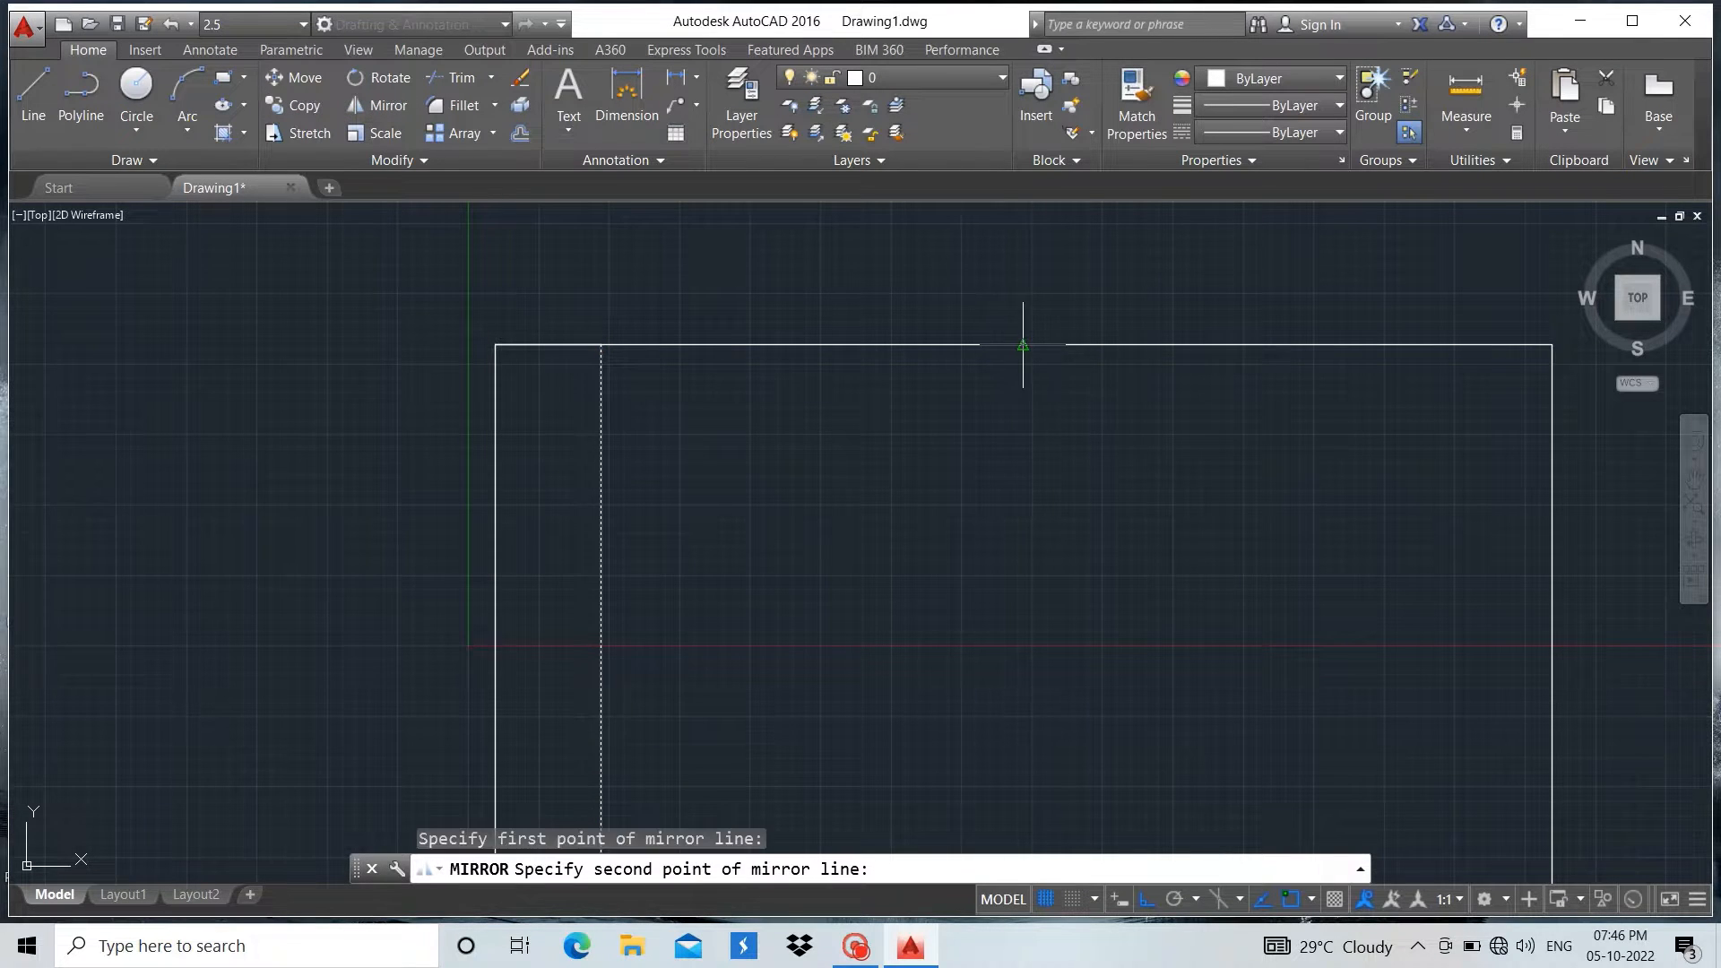
pyautogui.scroll(-5, 1026, 347)
pyautogui.scroll(5, 1011, 613)
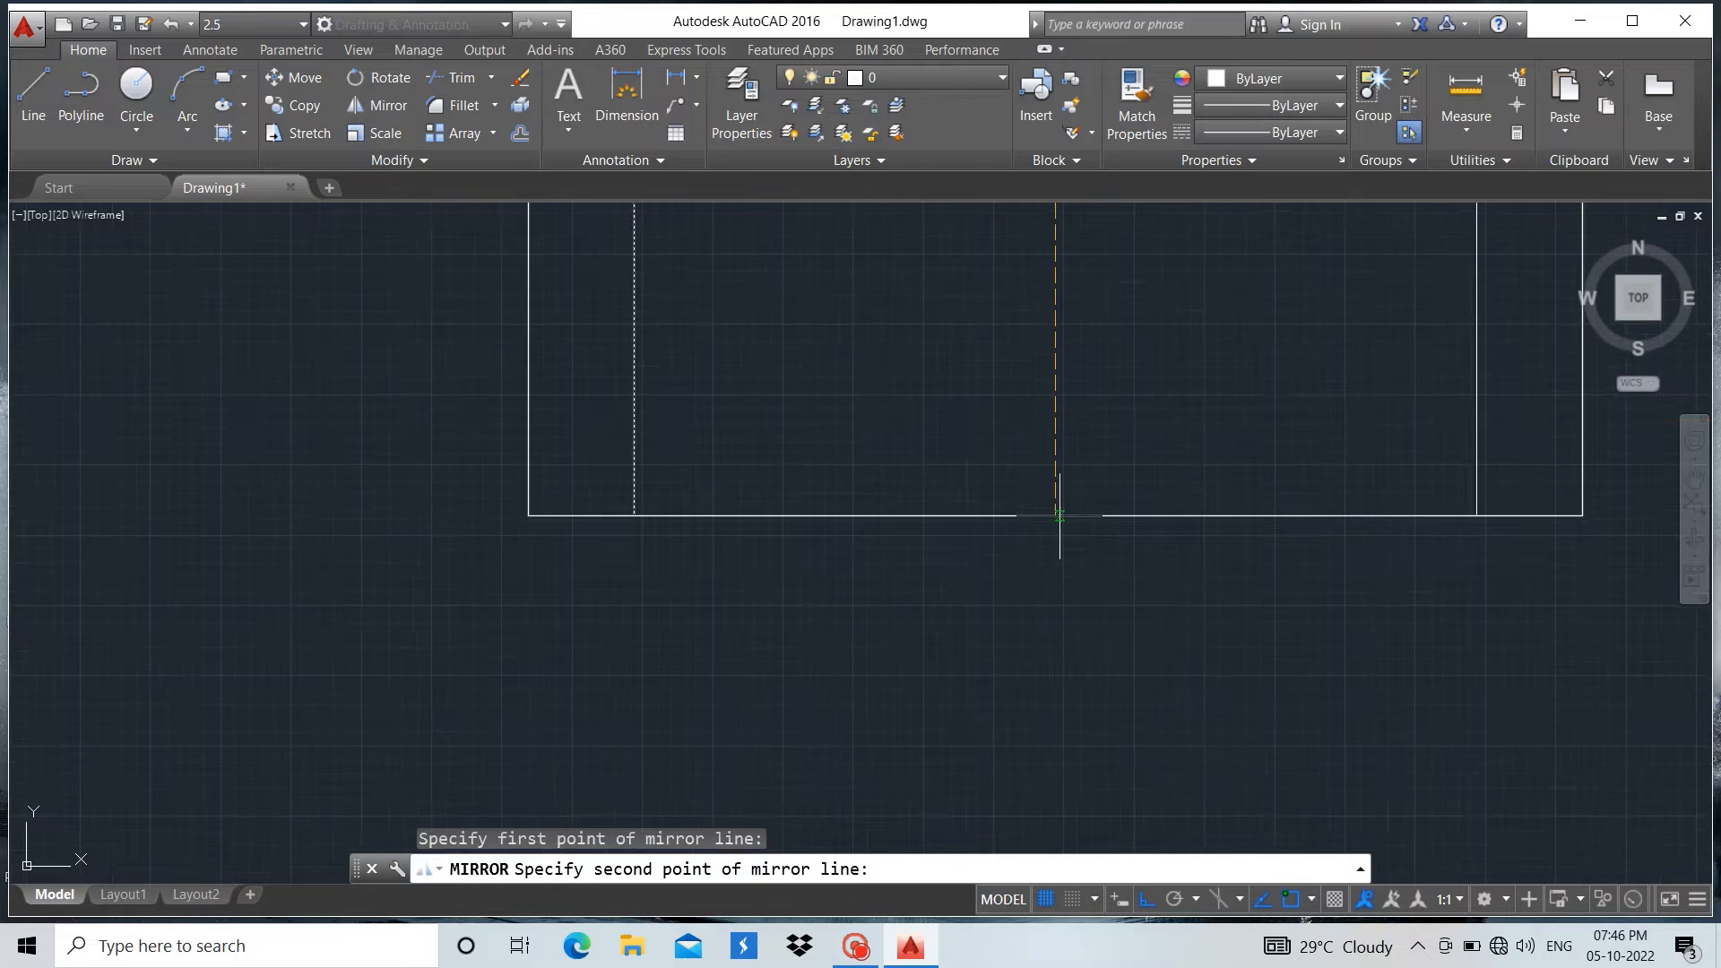
pyautogui.click(1056, 518)
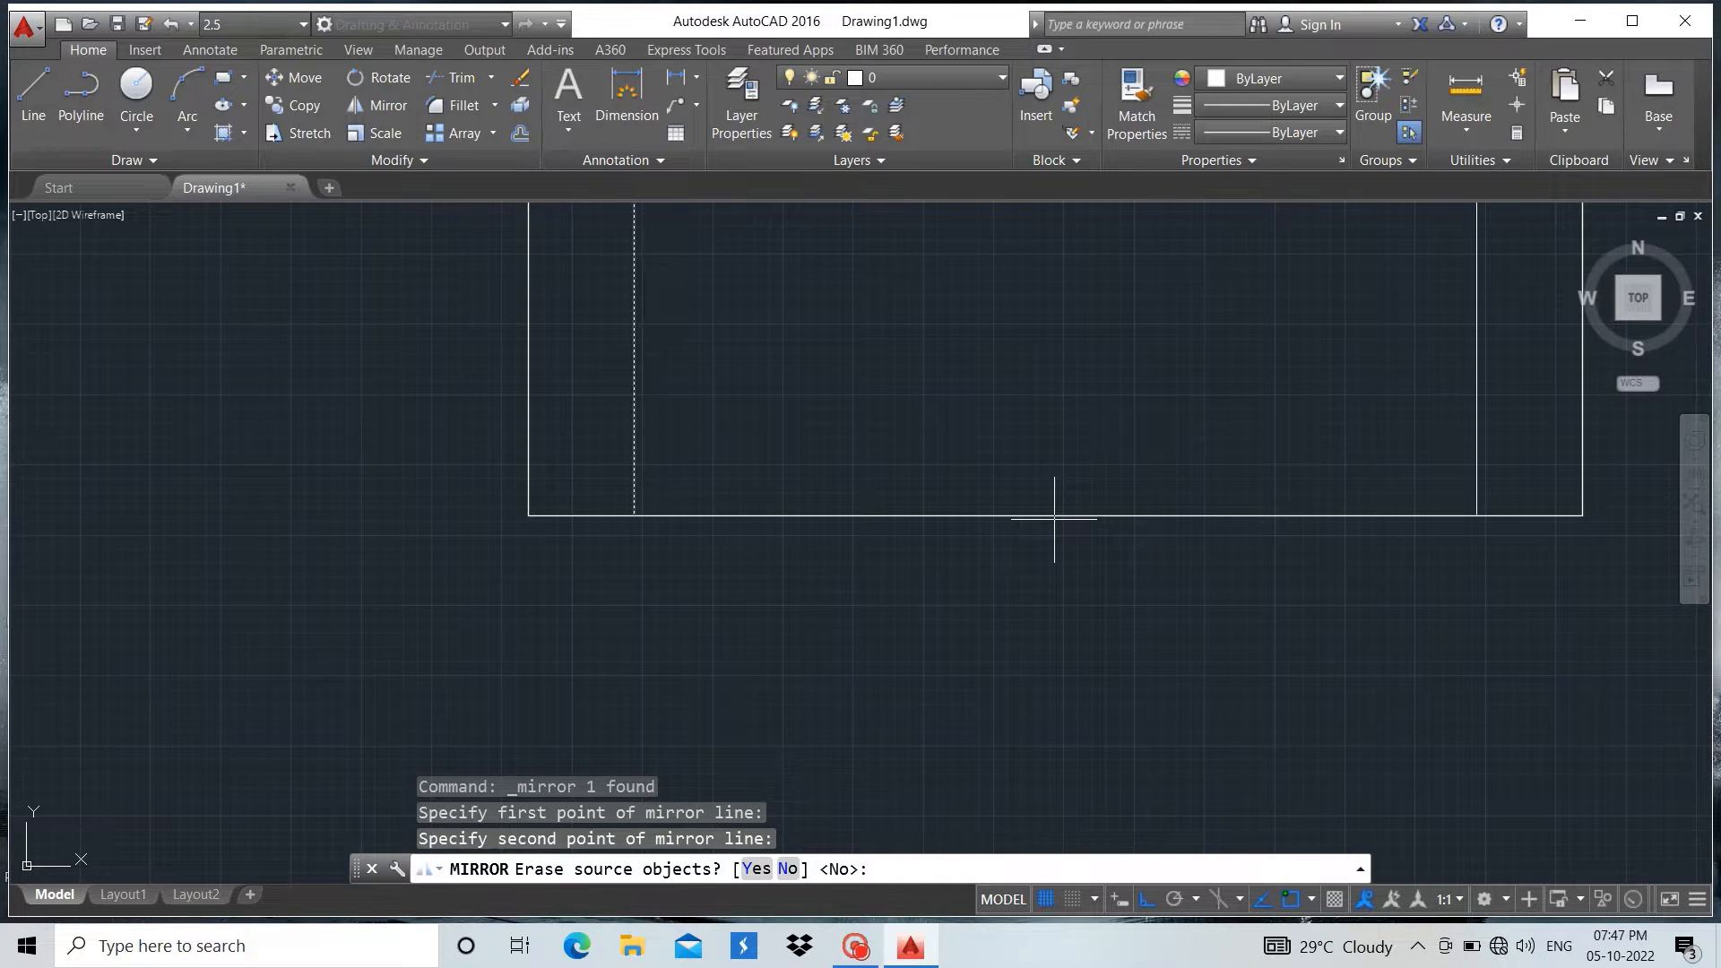
pyautogui.press('Return')
pyautogui.press('Return')
pyautogui.scroll(-4, 1000, 607)
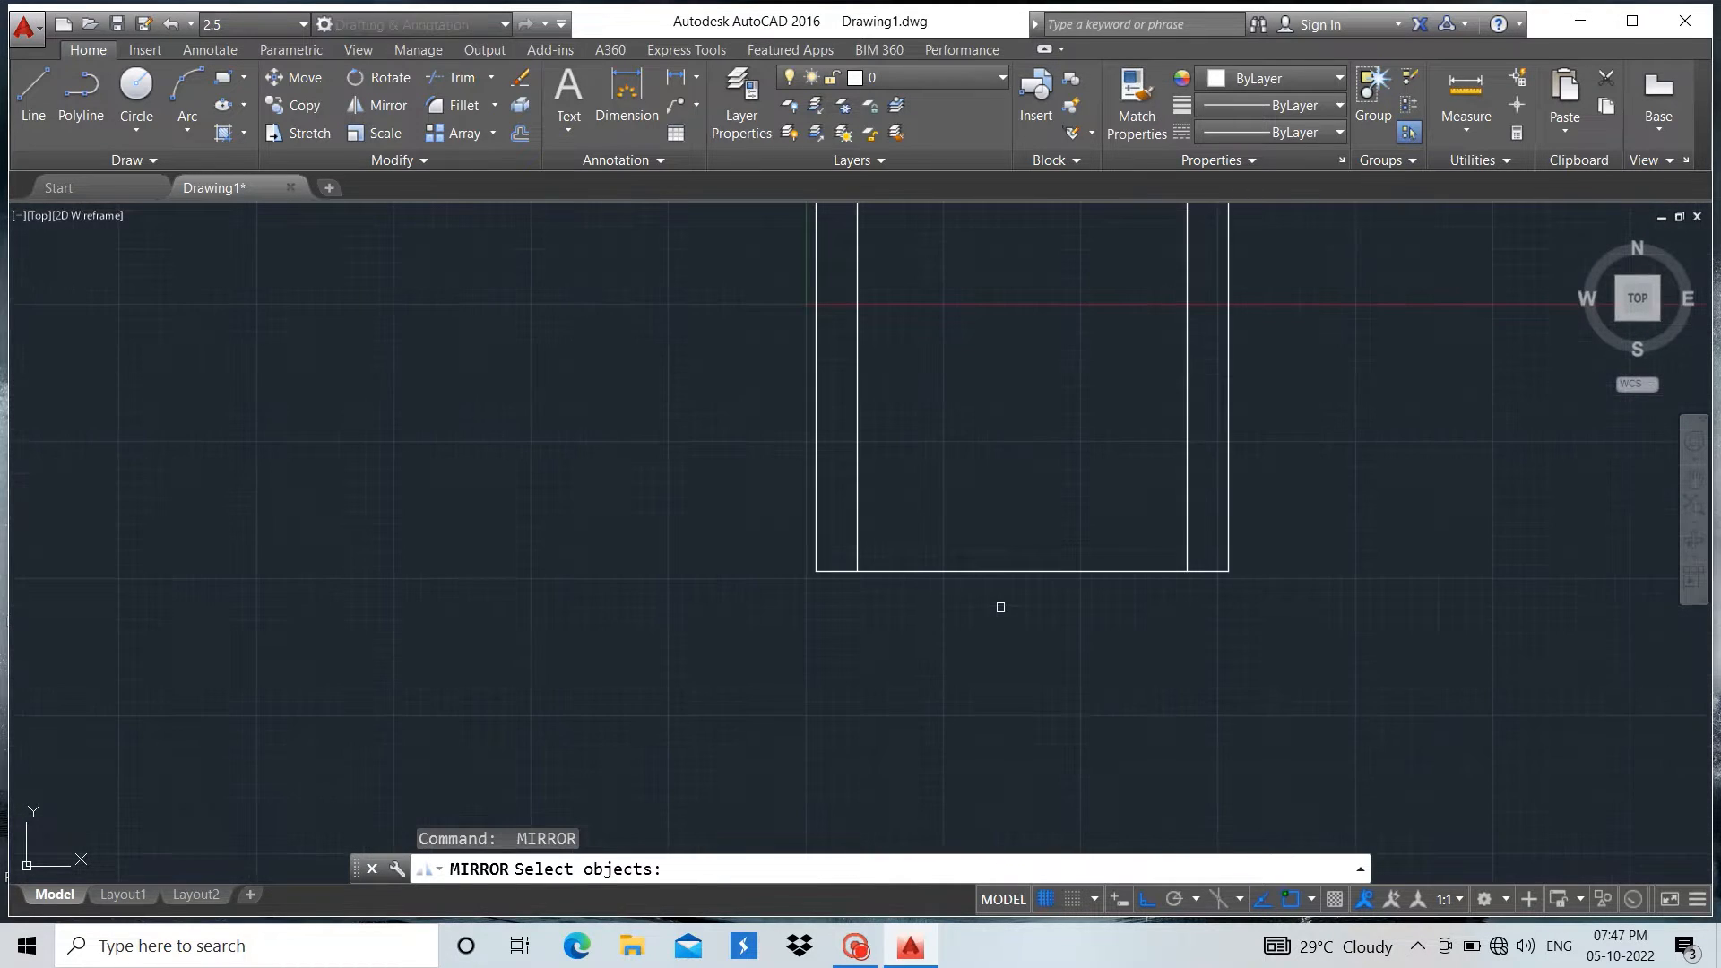
pyautogui.press('Escape')
# Draw a line from the rectangle's top-left corner 75 units down, then horizontally across to the right edge
pyautogui.scroll(-4, 934, 689)
pyautogui.scroll(6, 929, 484)
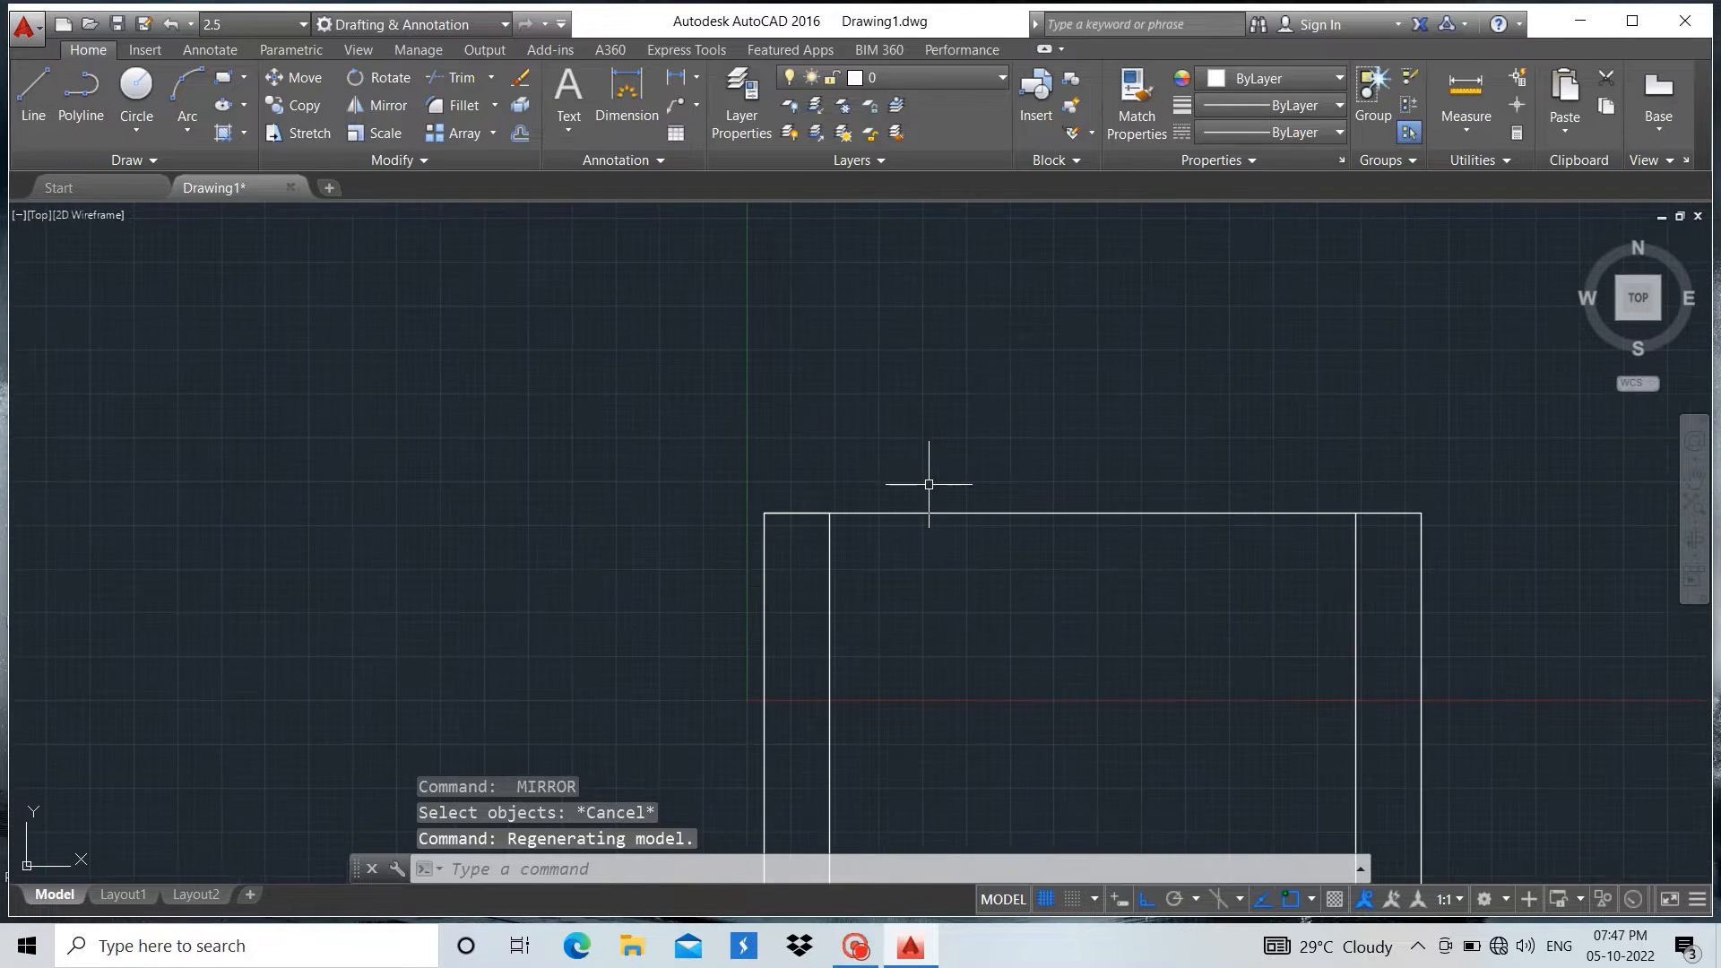
pyautogui.click(34, 98)
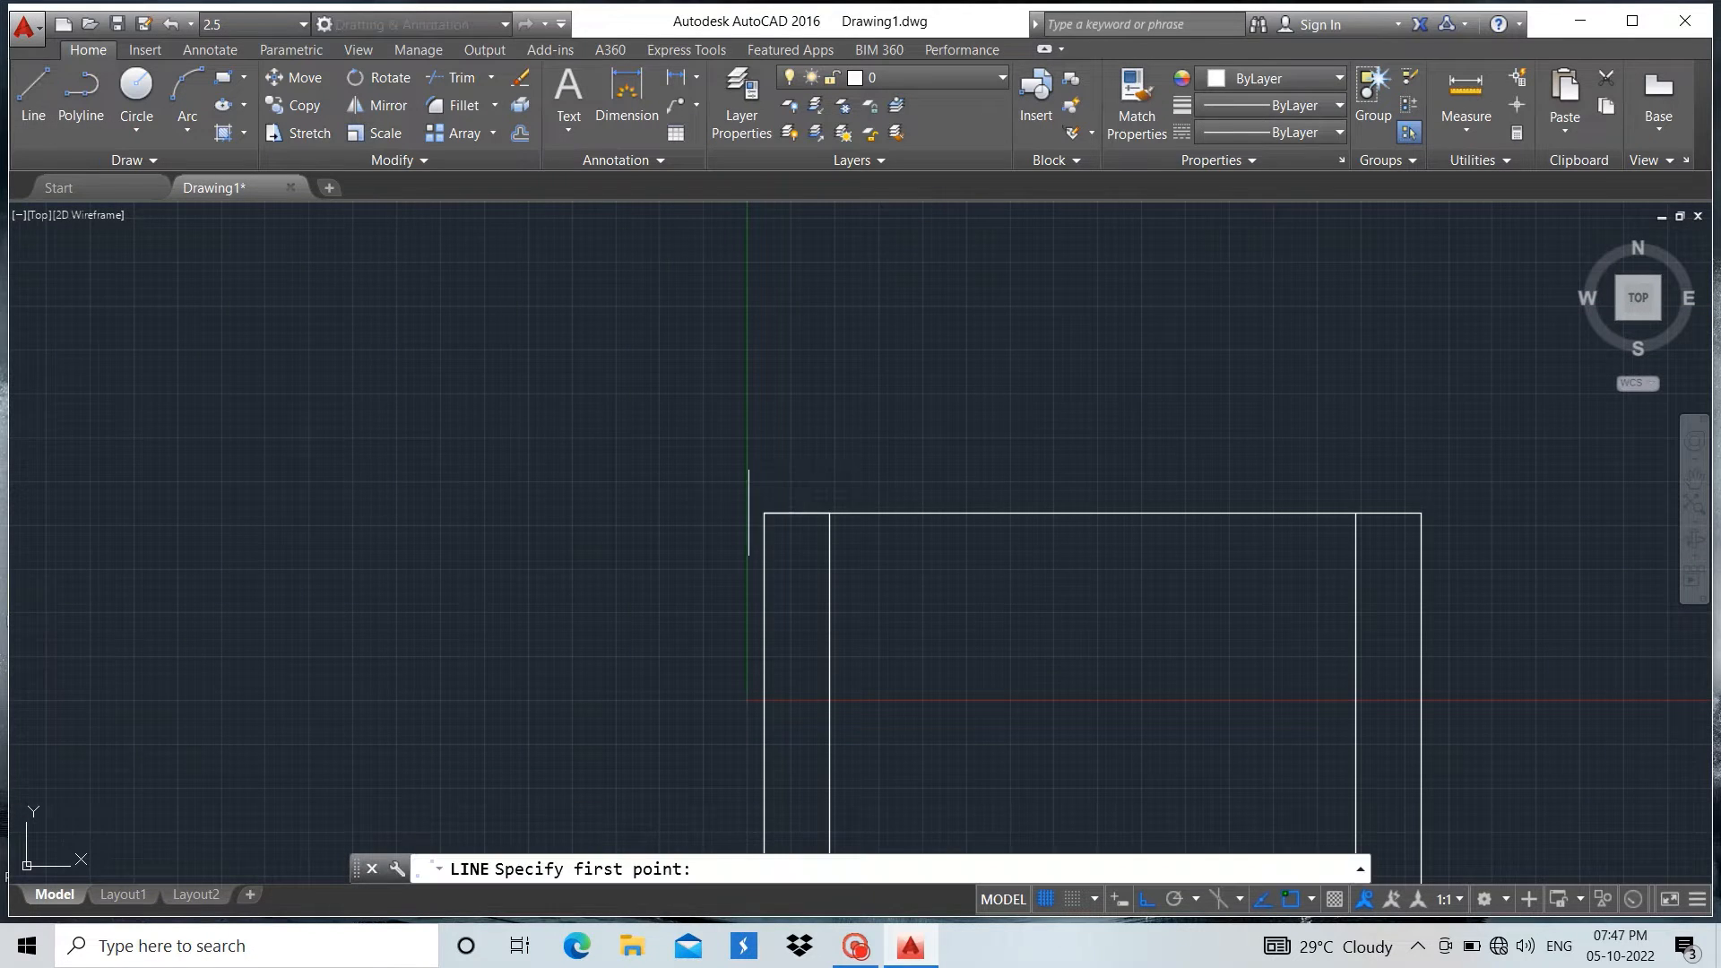
pyautogui.click(764, 514)
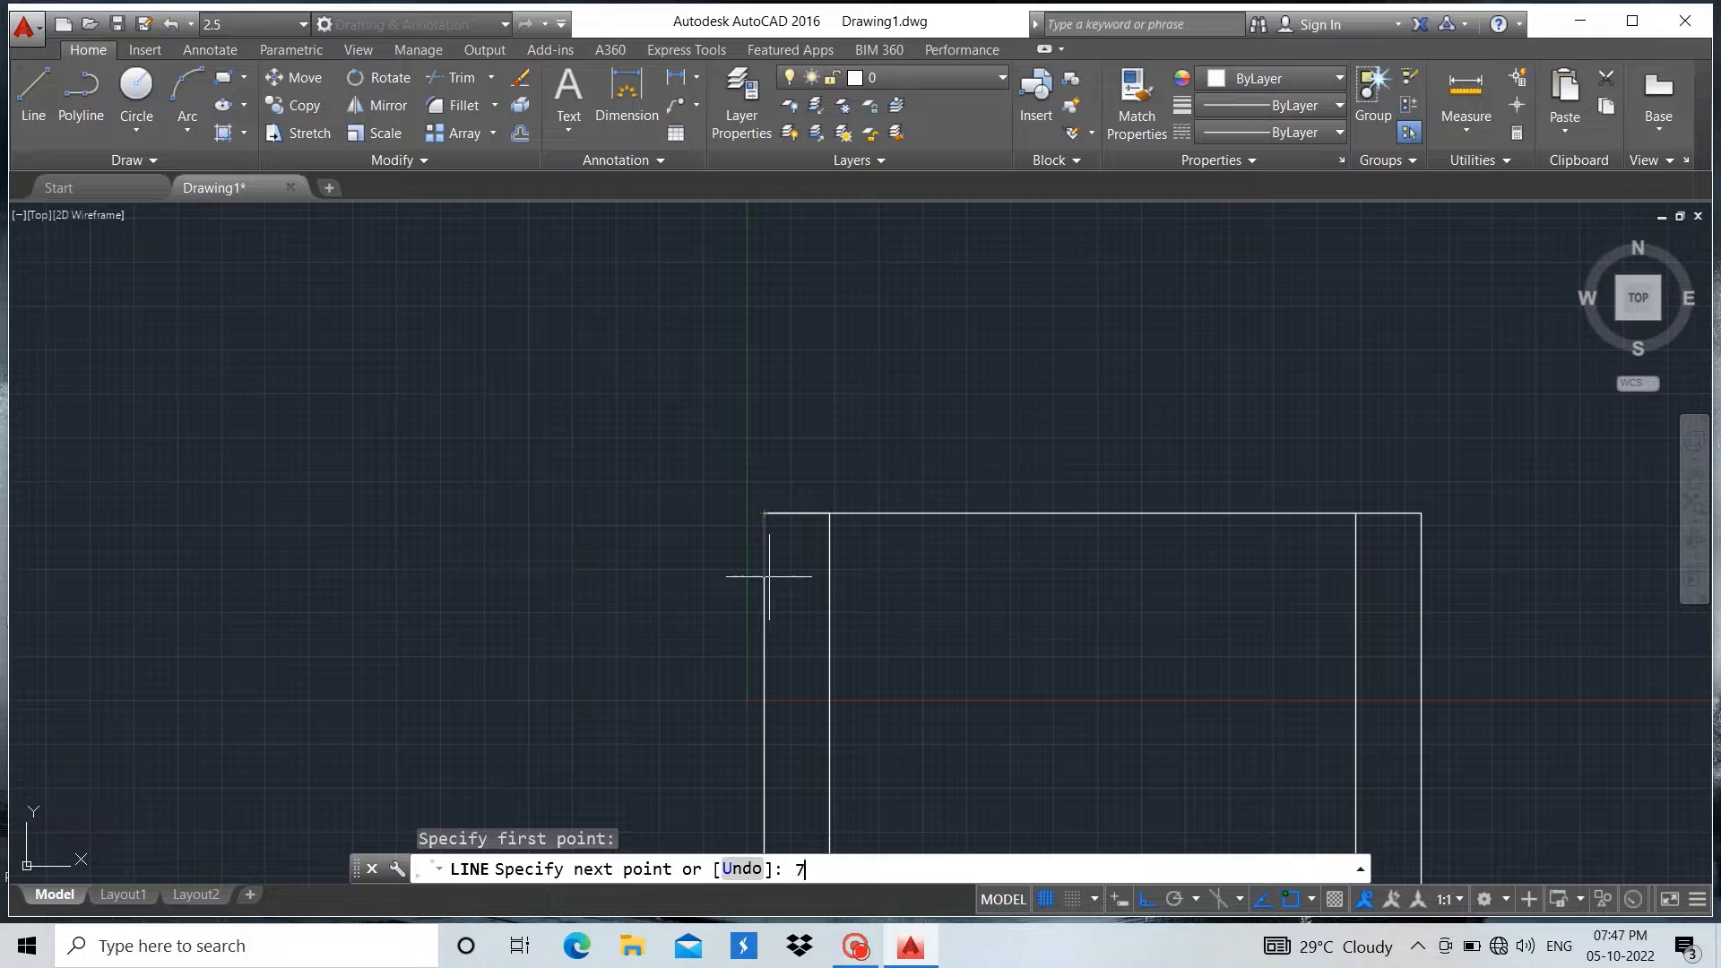
pyautogui.write('75')
pyautogui.press('Return')
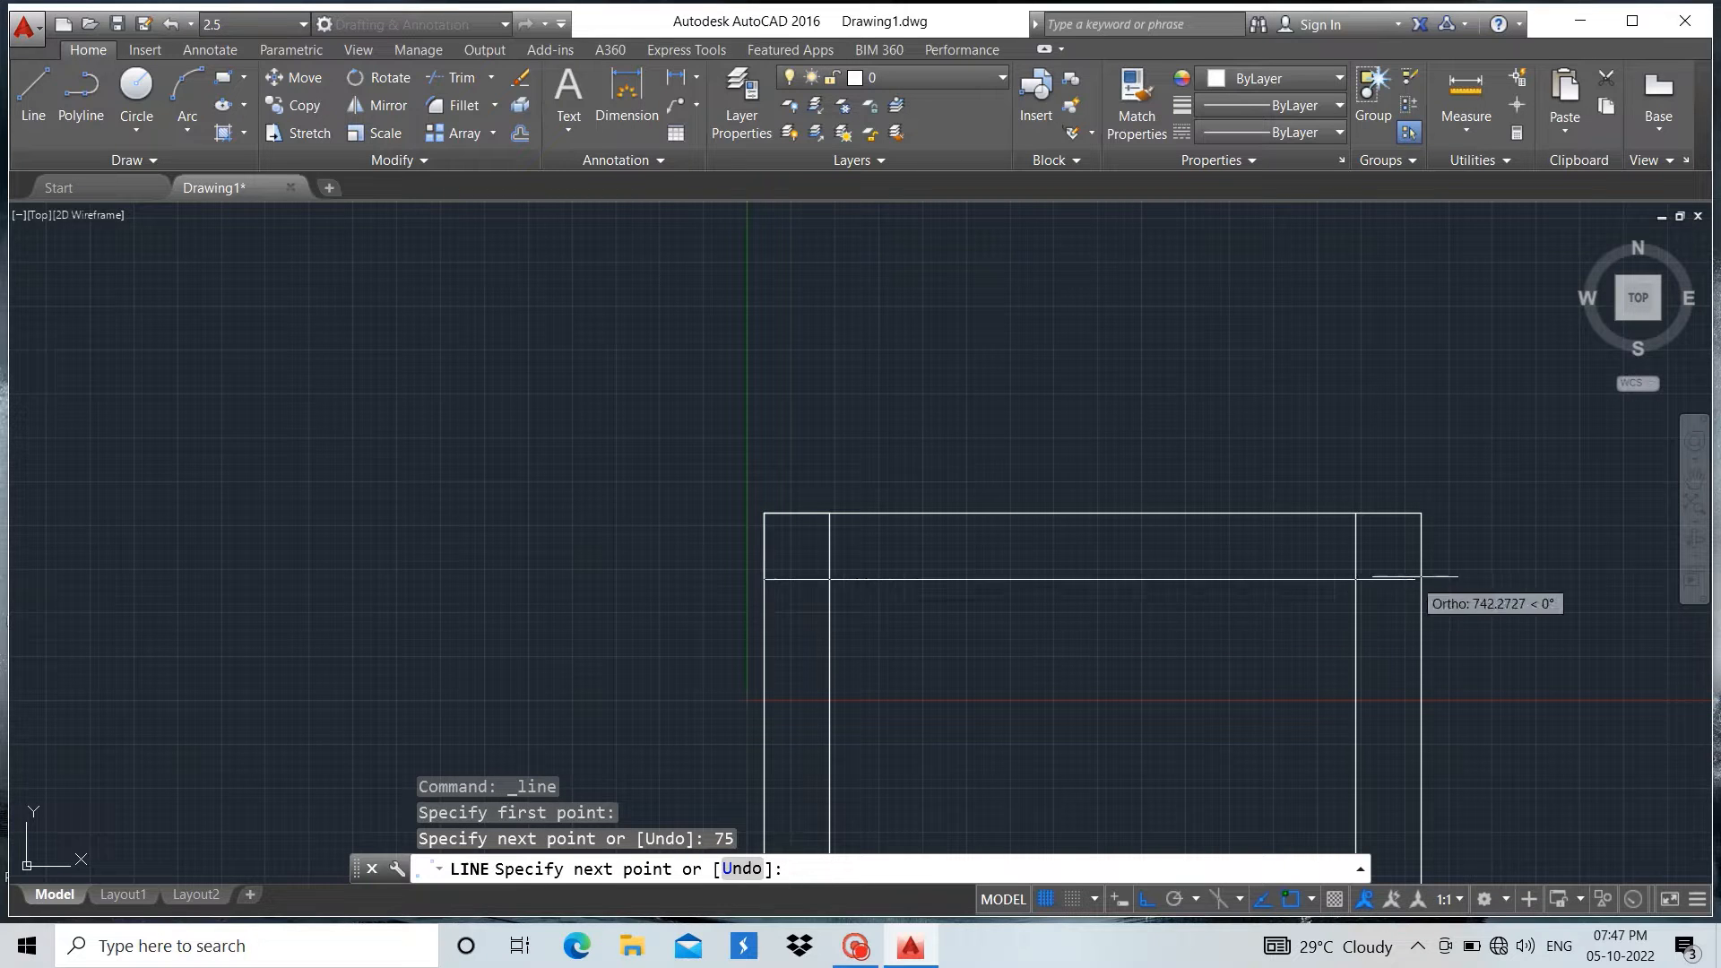
pyautogui.click(1421, 579)
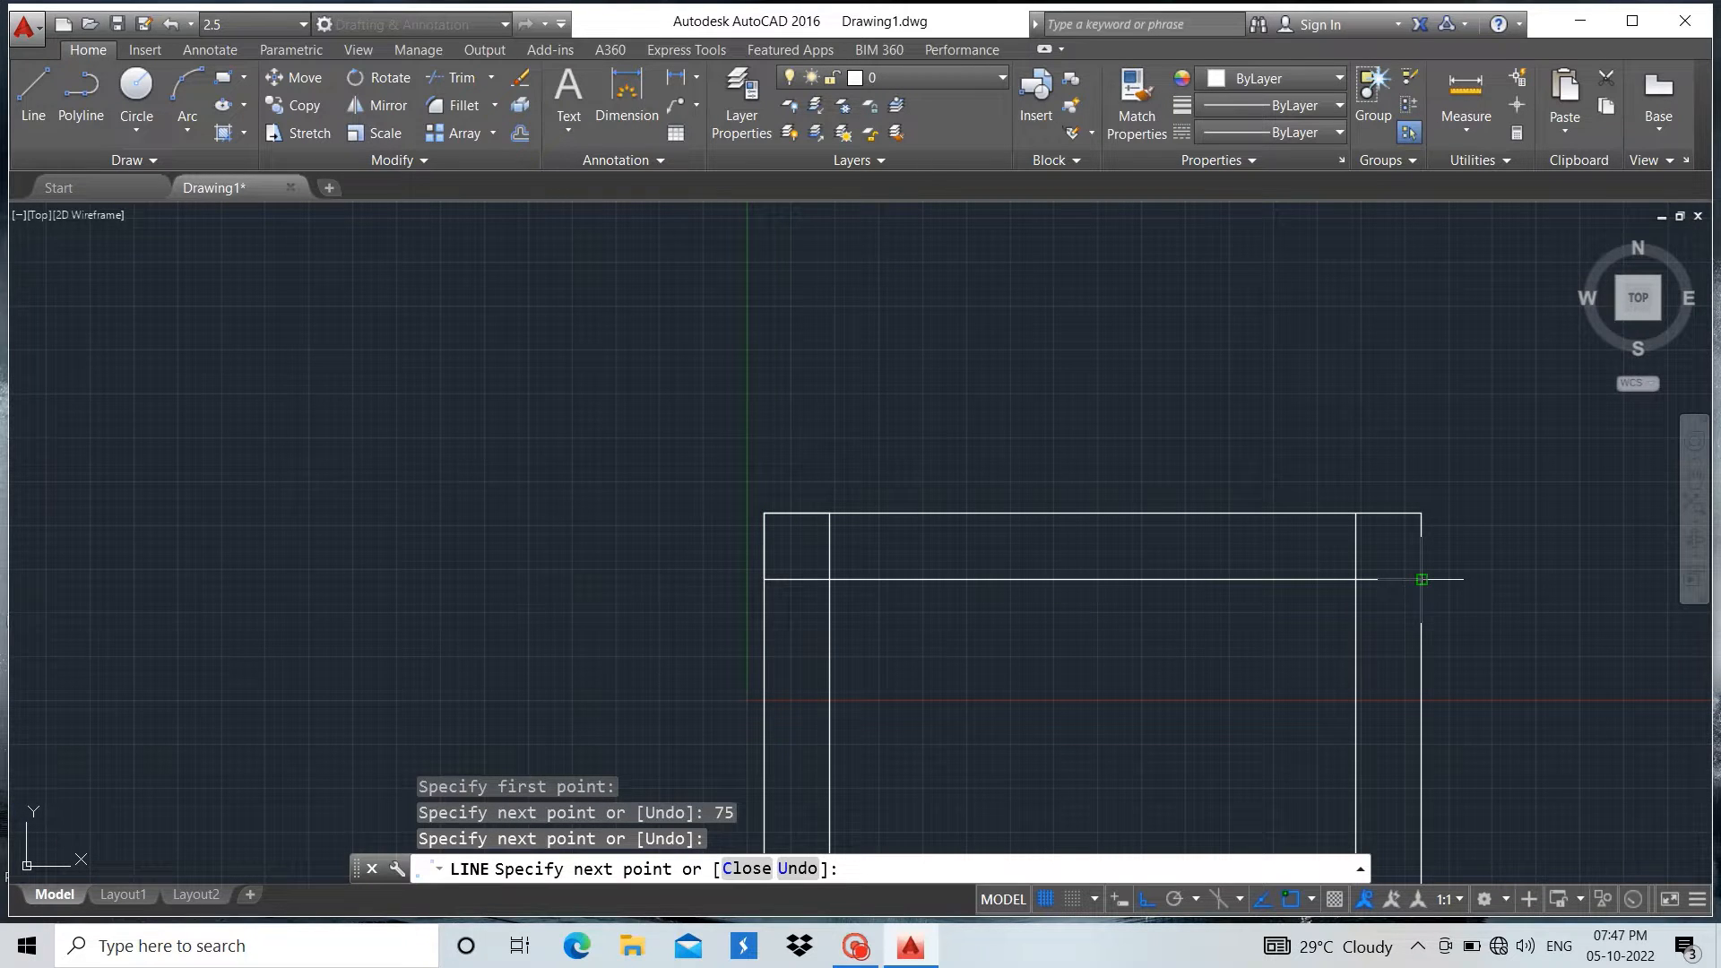
pyautogui.press('Return')
# Mirror the inner horizontal line about the axis through the rectangle's left and right edge midpoints, keeping the source line
pyautogui.click(1326, 579)
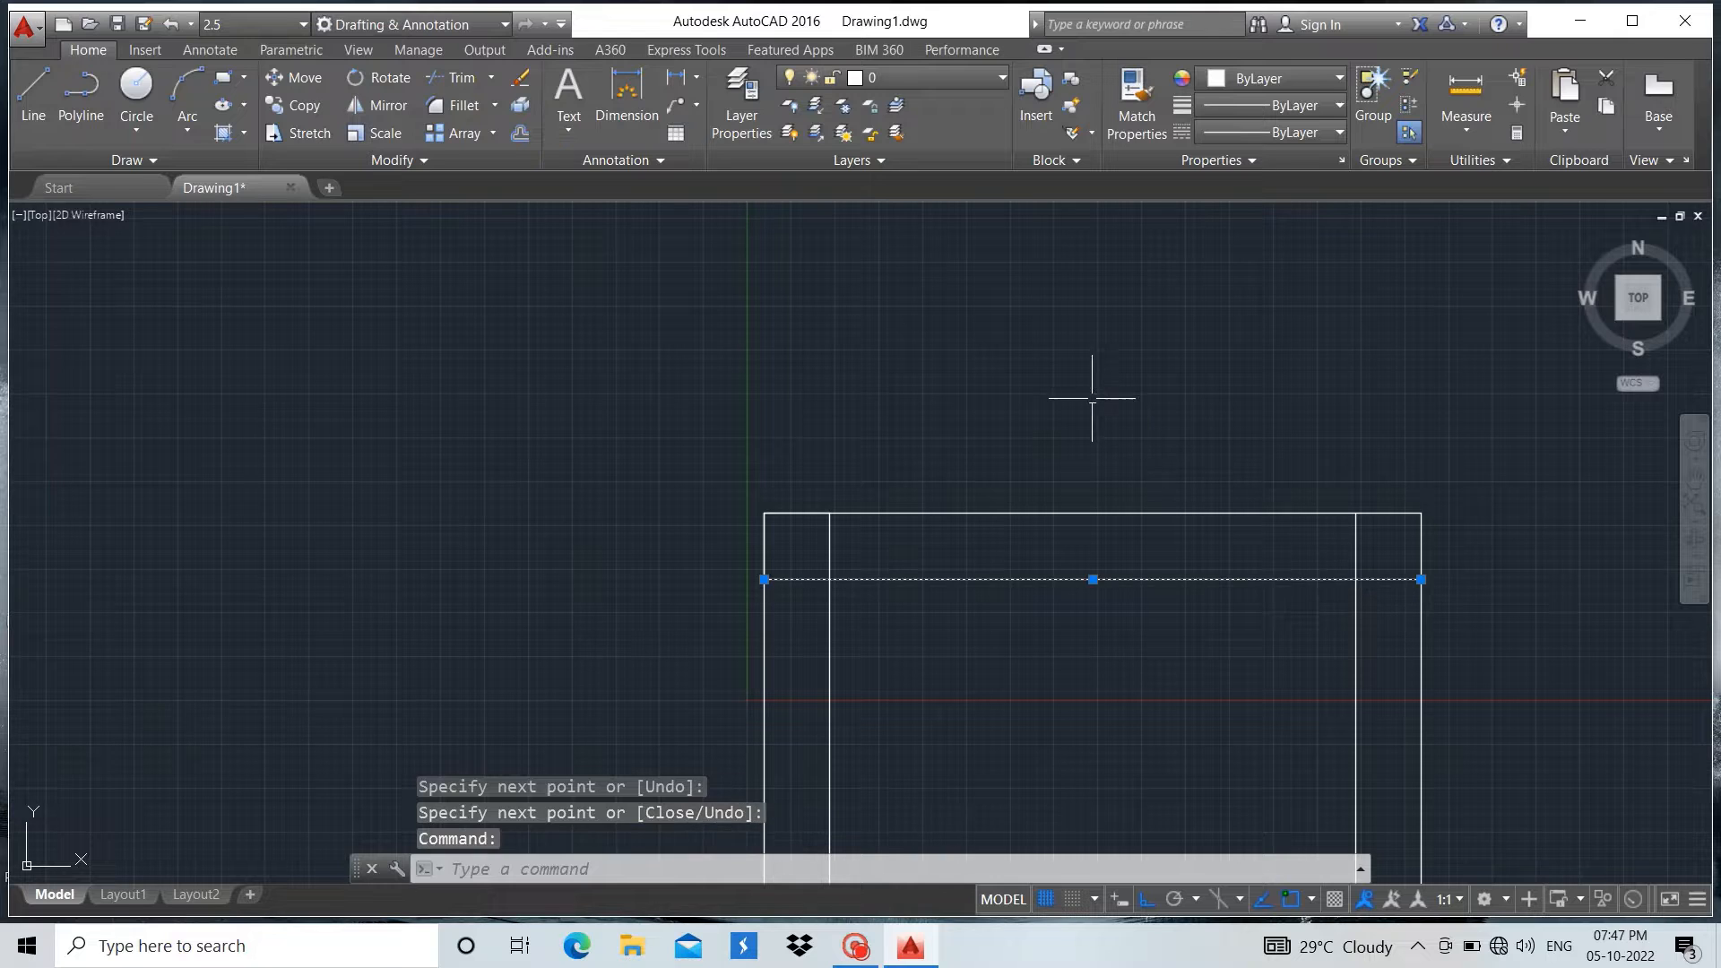
pyautogui.scroll(-2, 1097, 397)
pyautogui.click(387, 105)
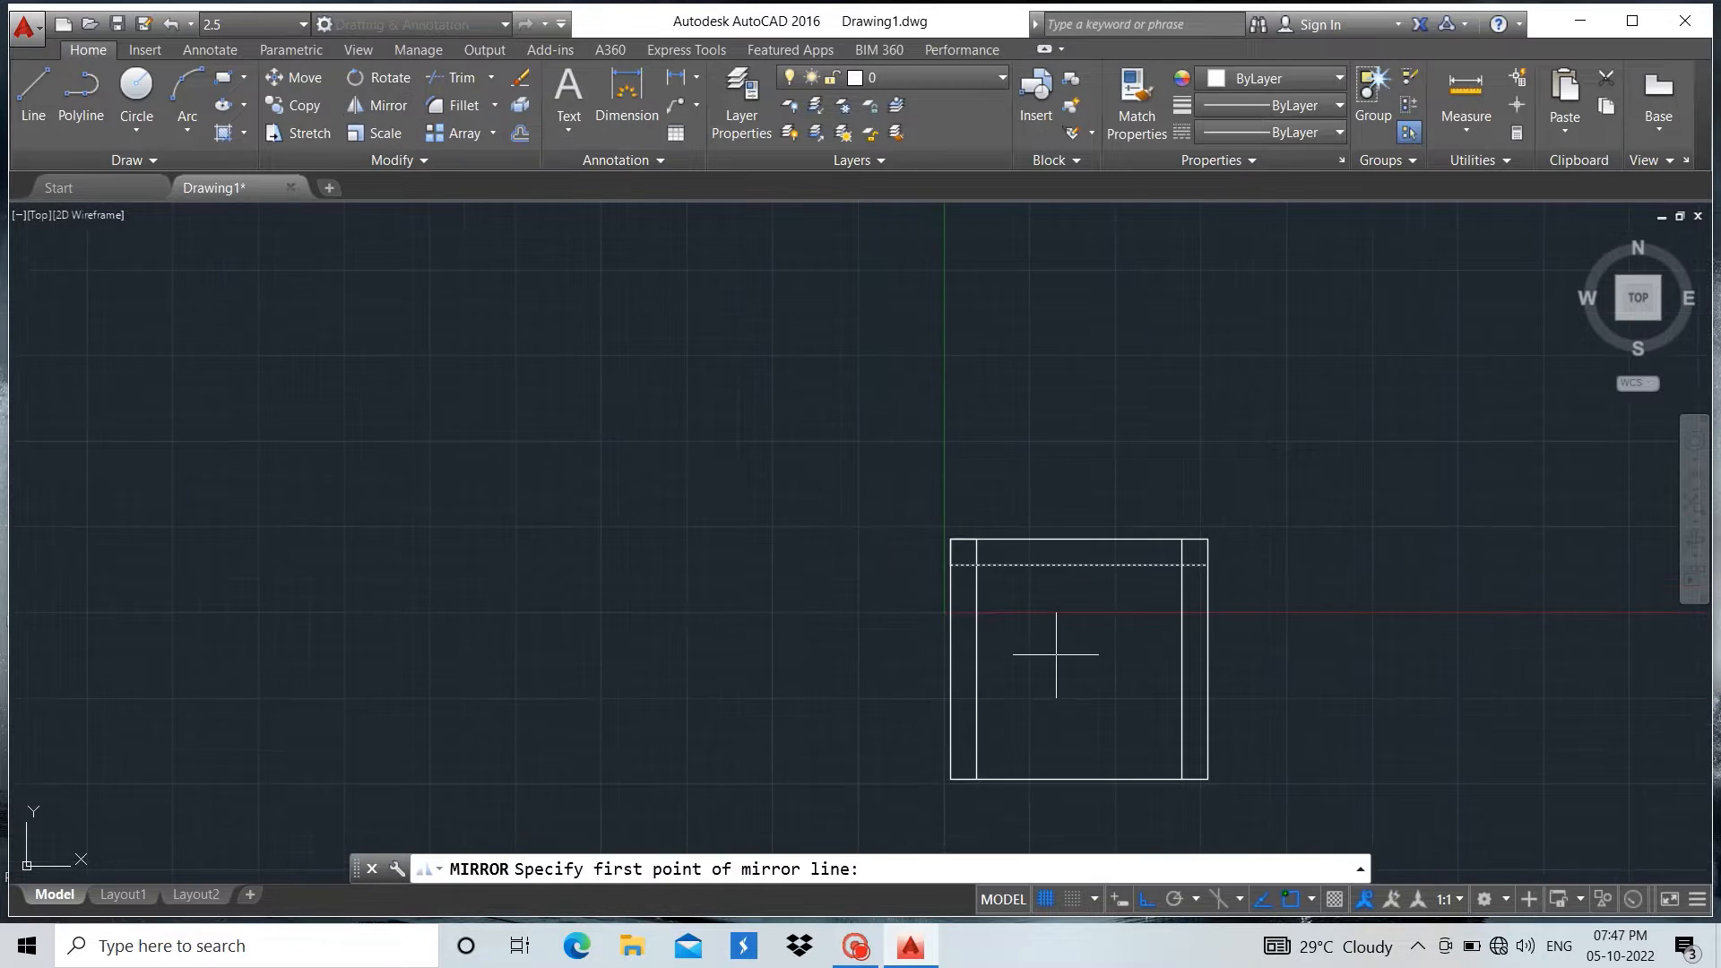
pyautogui.scroll(-2, 1057, 660)
pyautogui.scroll(4, 1006, 740)
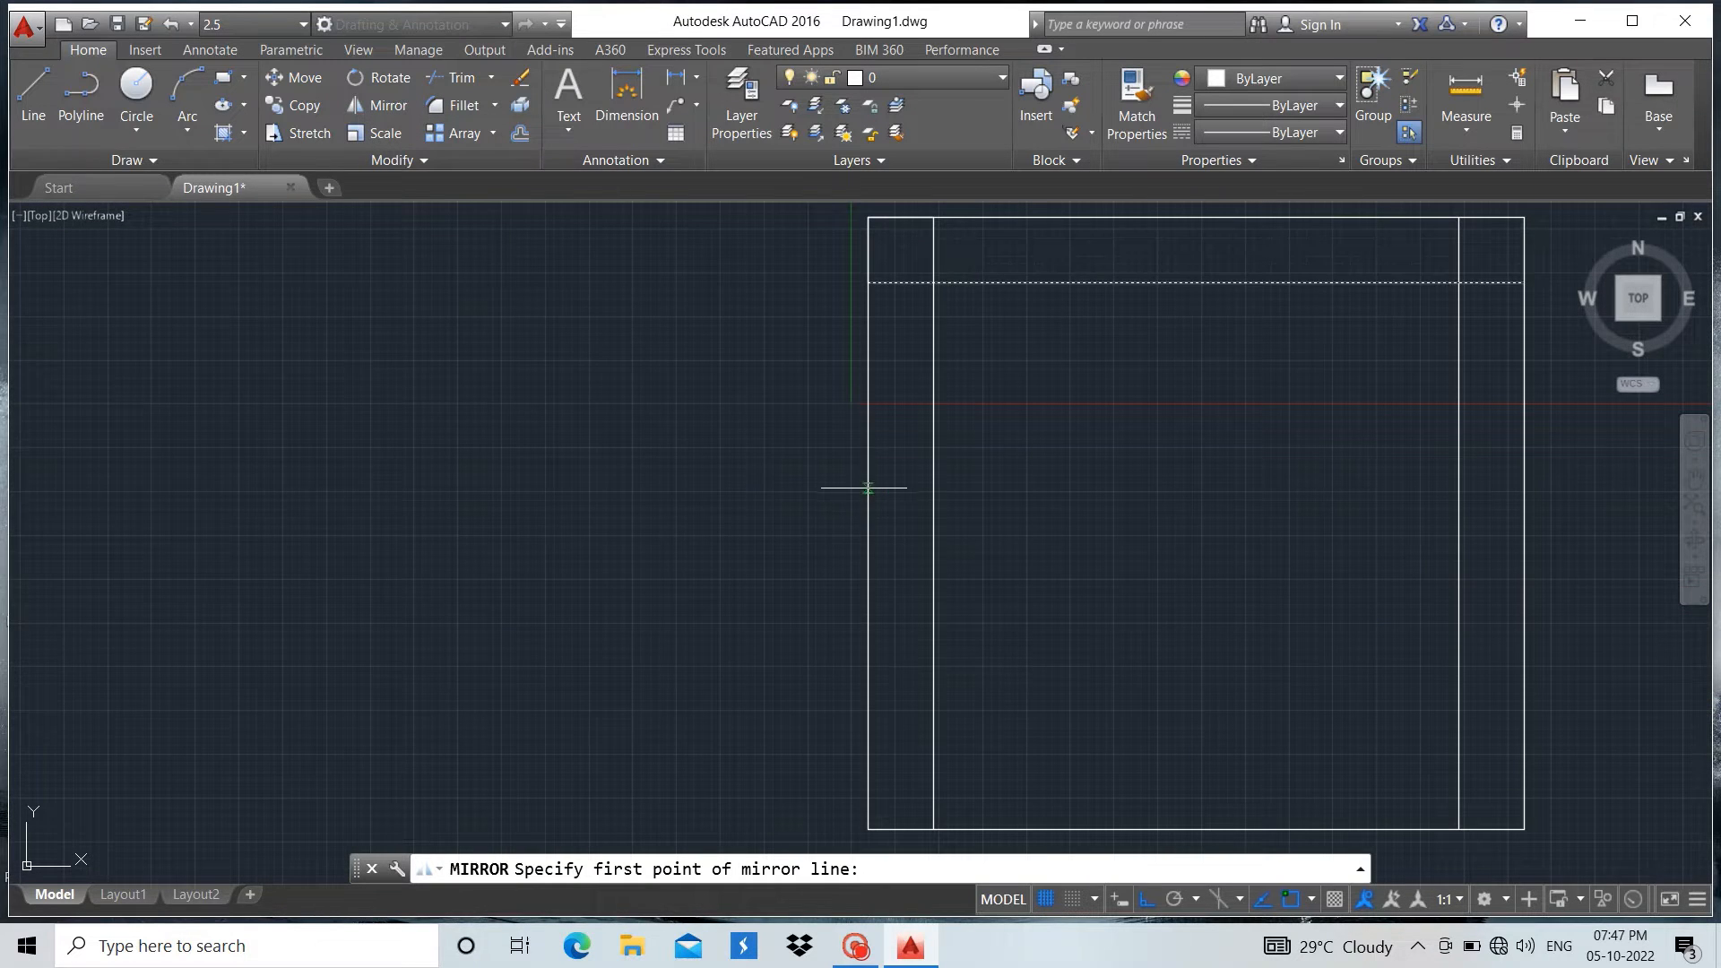
pyautogui.click(872, 524)
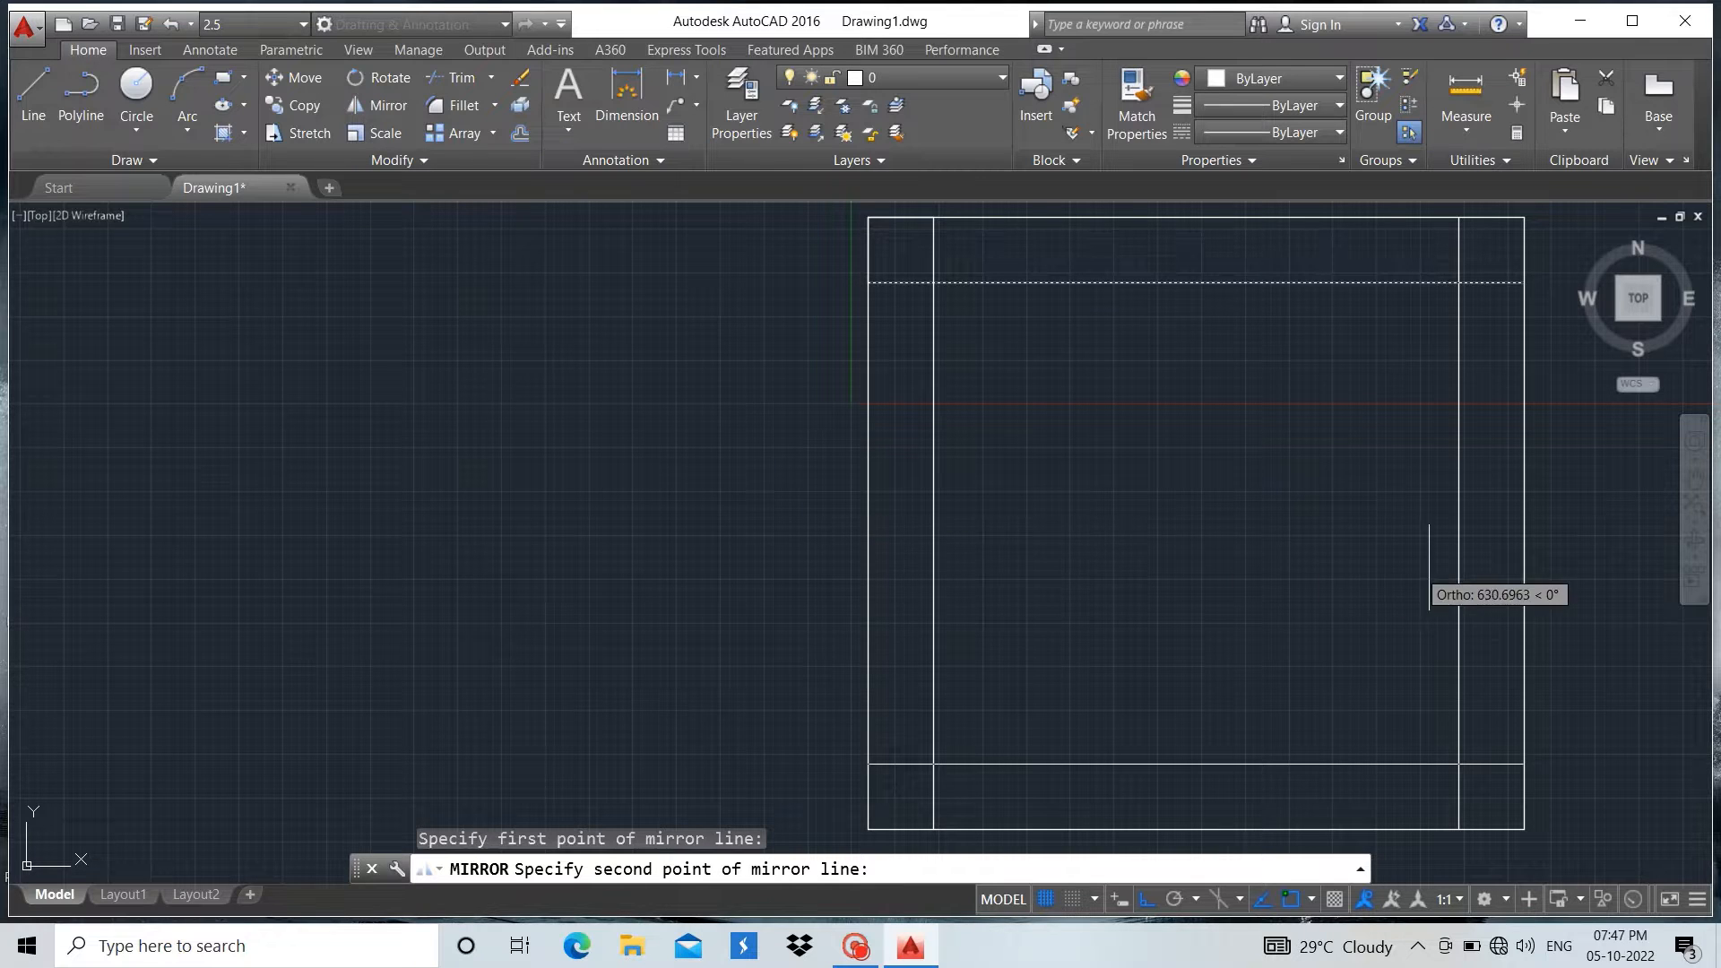
pyautogui.click(1524, 522)
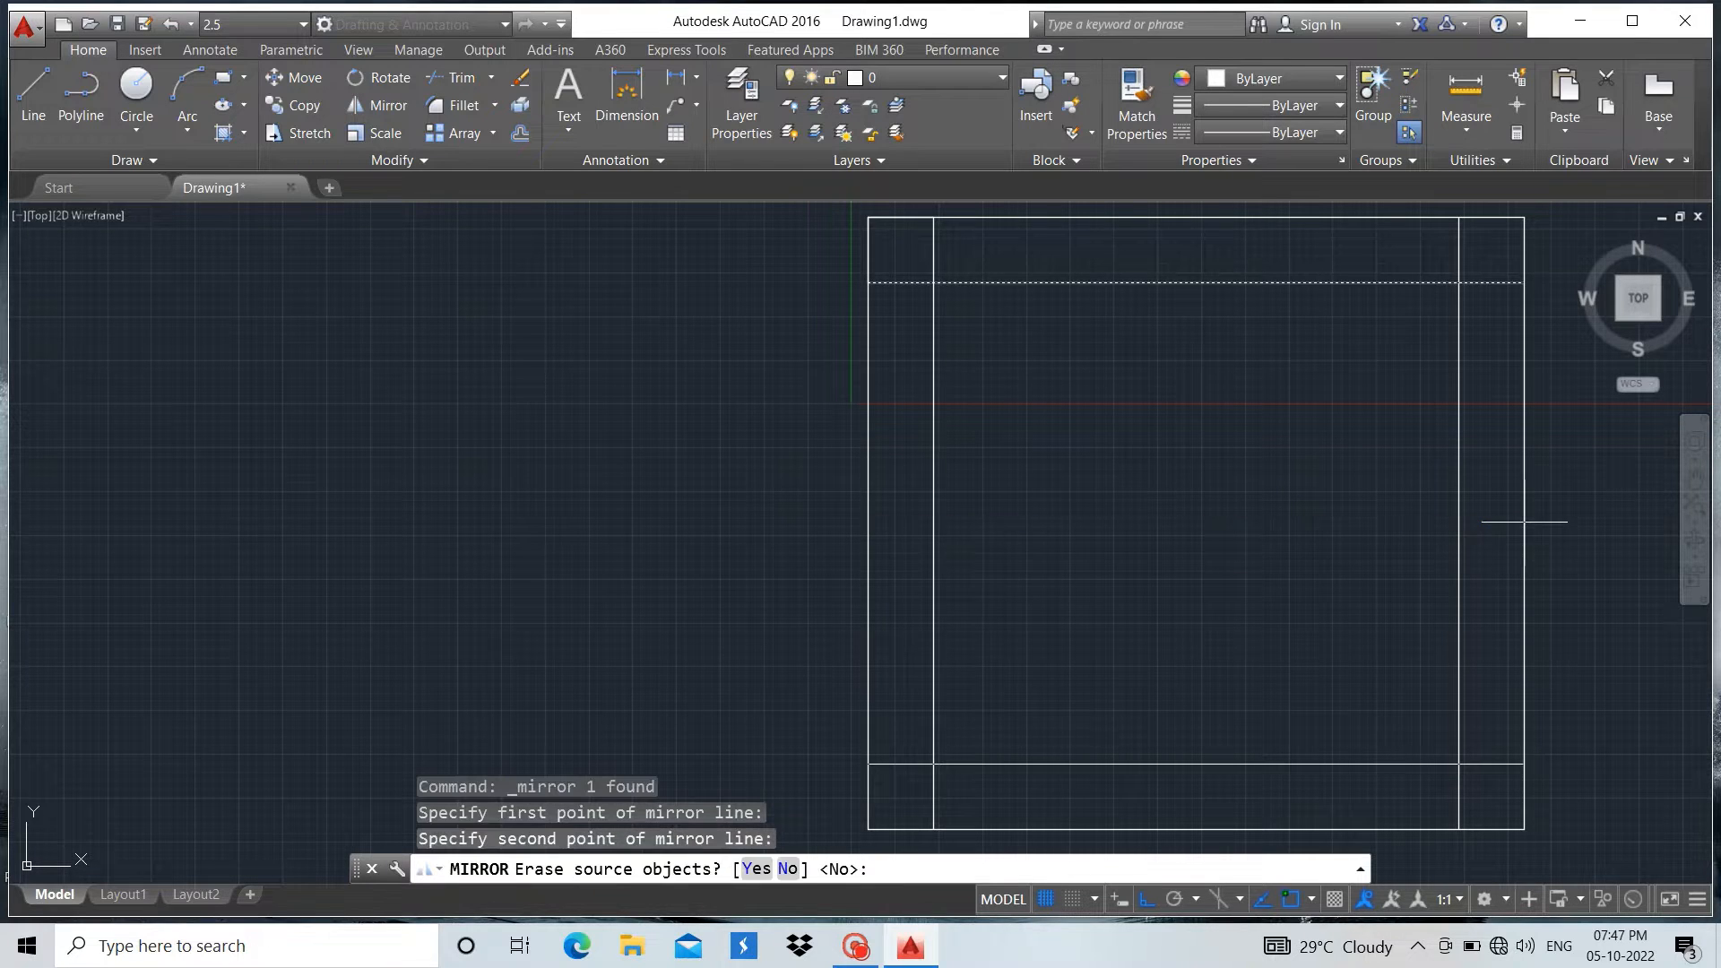
pyautogui.press('Return')
pyautogui.press('Return')
# Draw a circle of radius 48 centred on the upper-left intersection of the inner lines
pyautogui.scroll(-2, 202, 527)
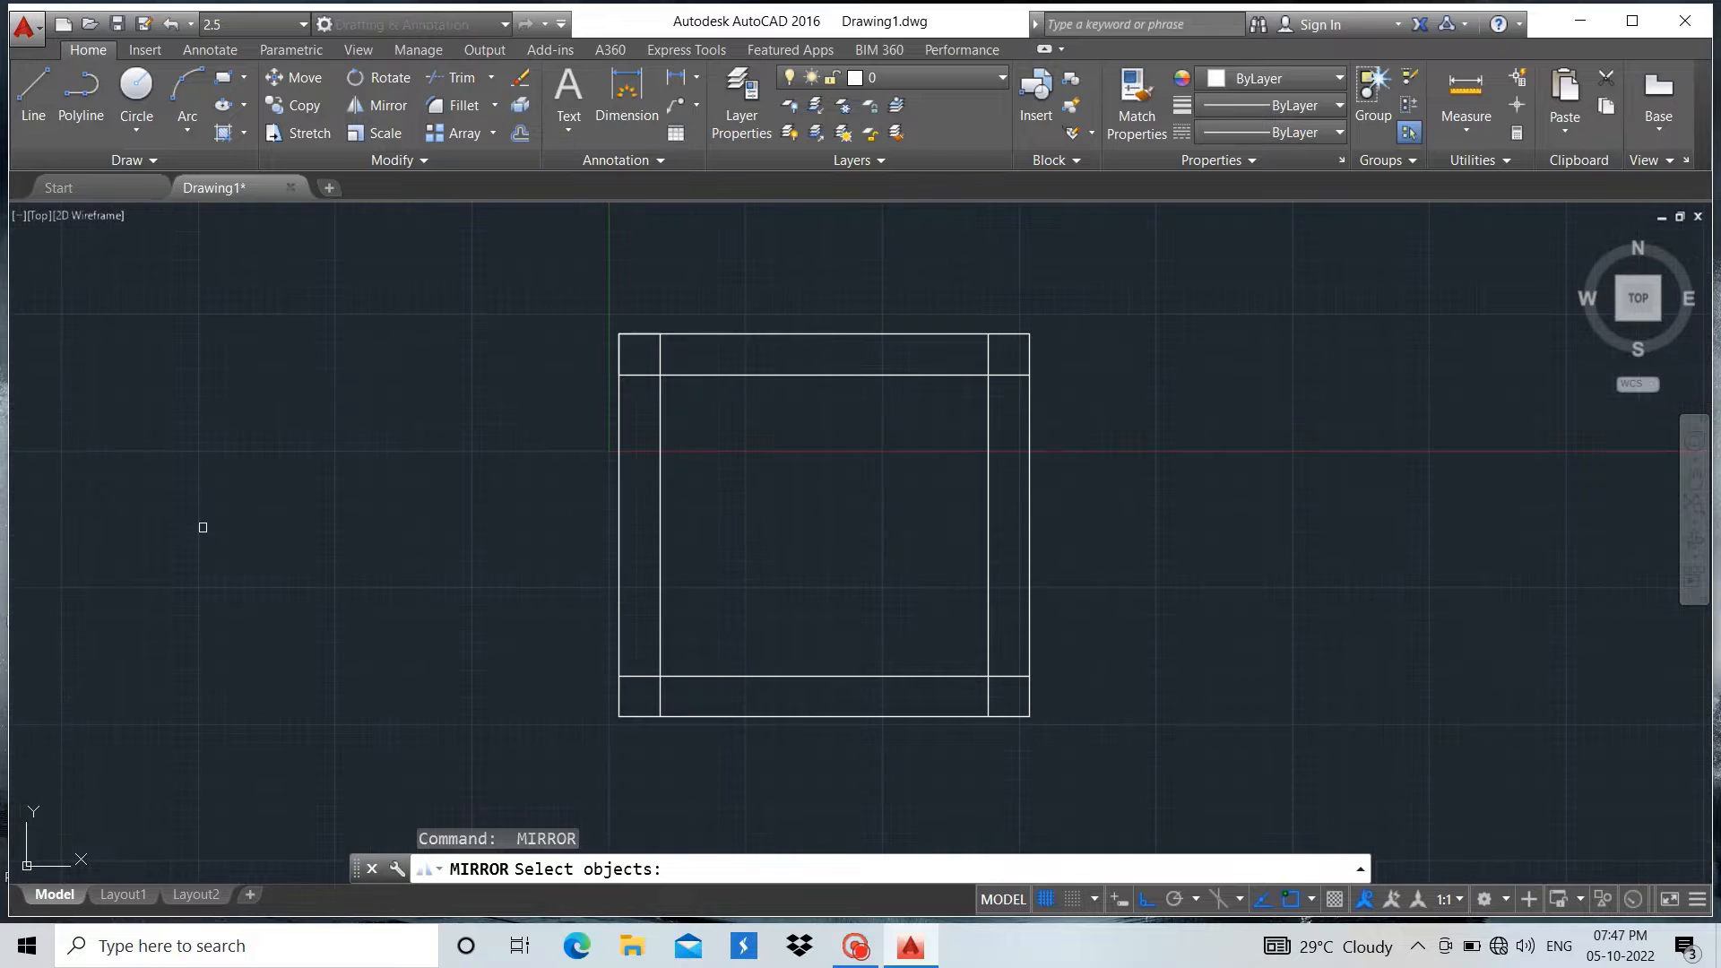
pyautogui.click(136, 90)
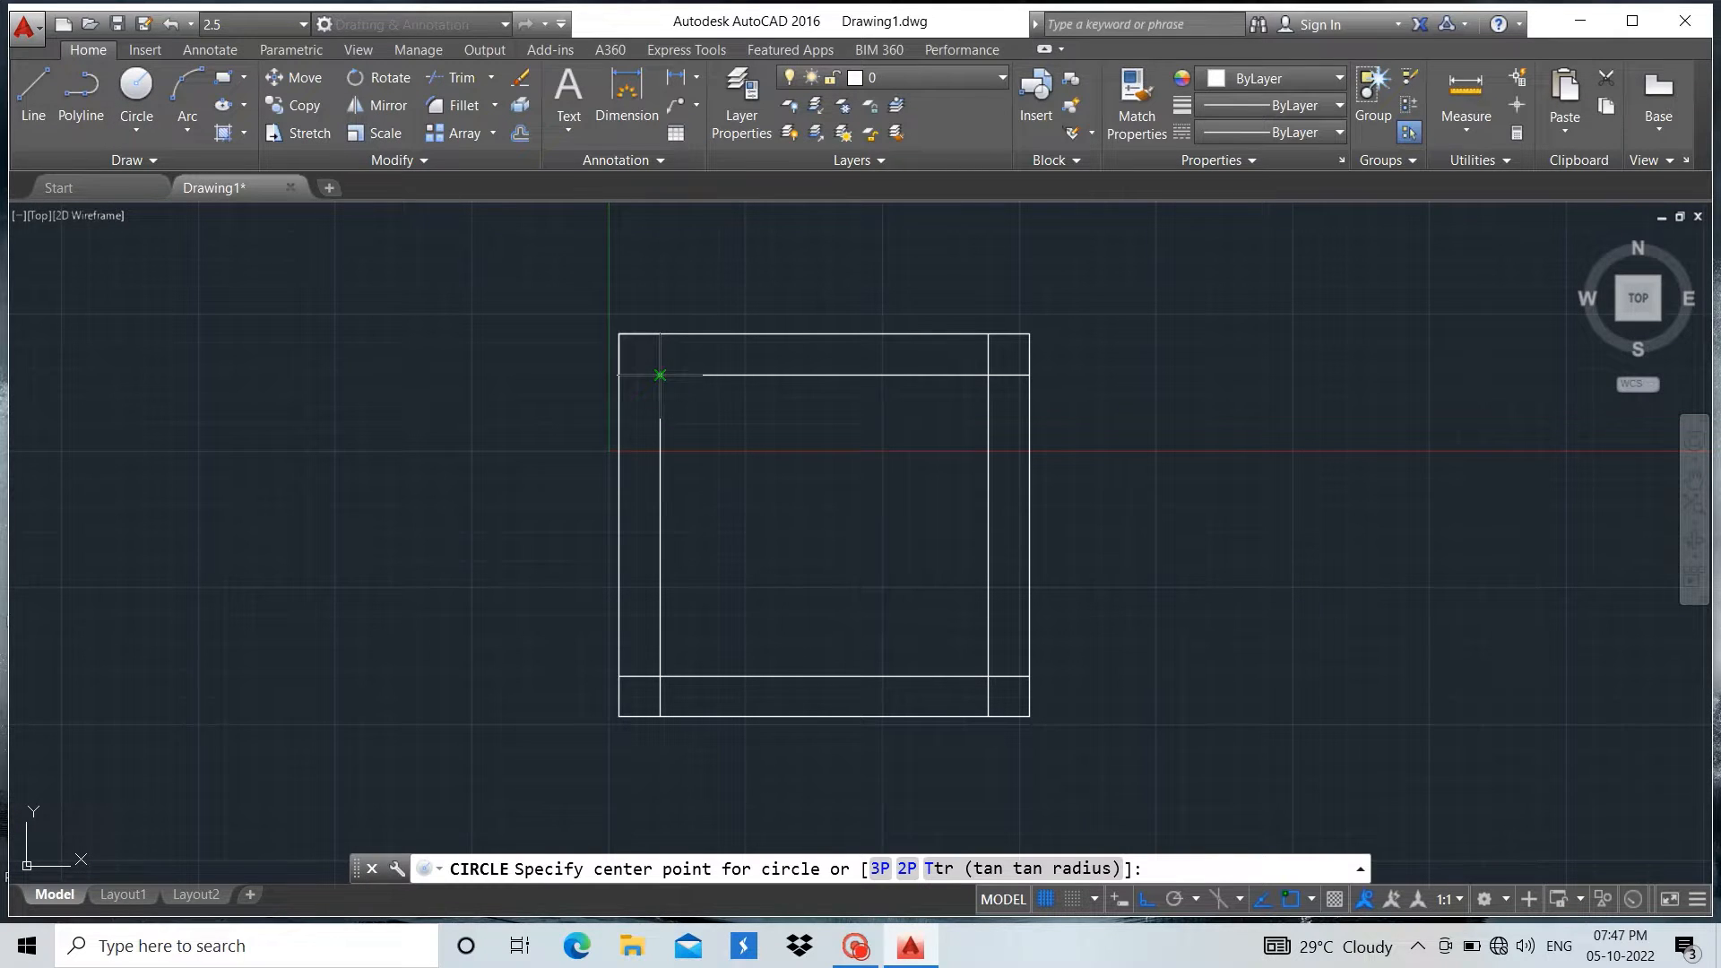
pyautogui.click(660, 375)
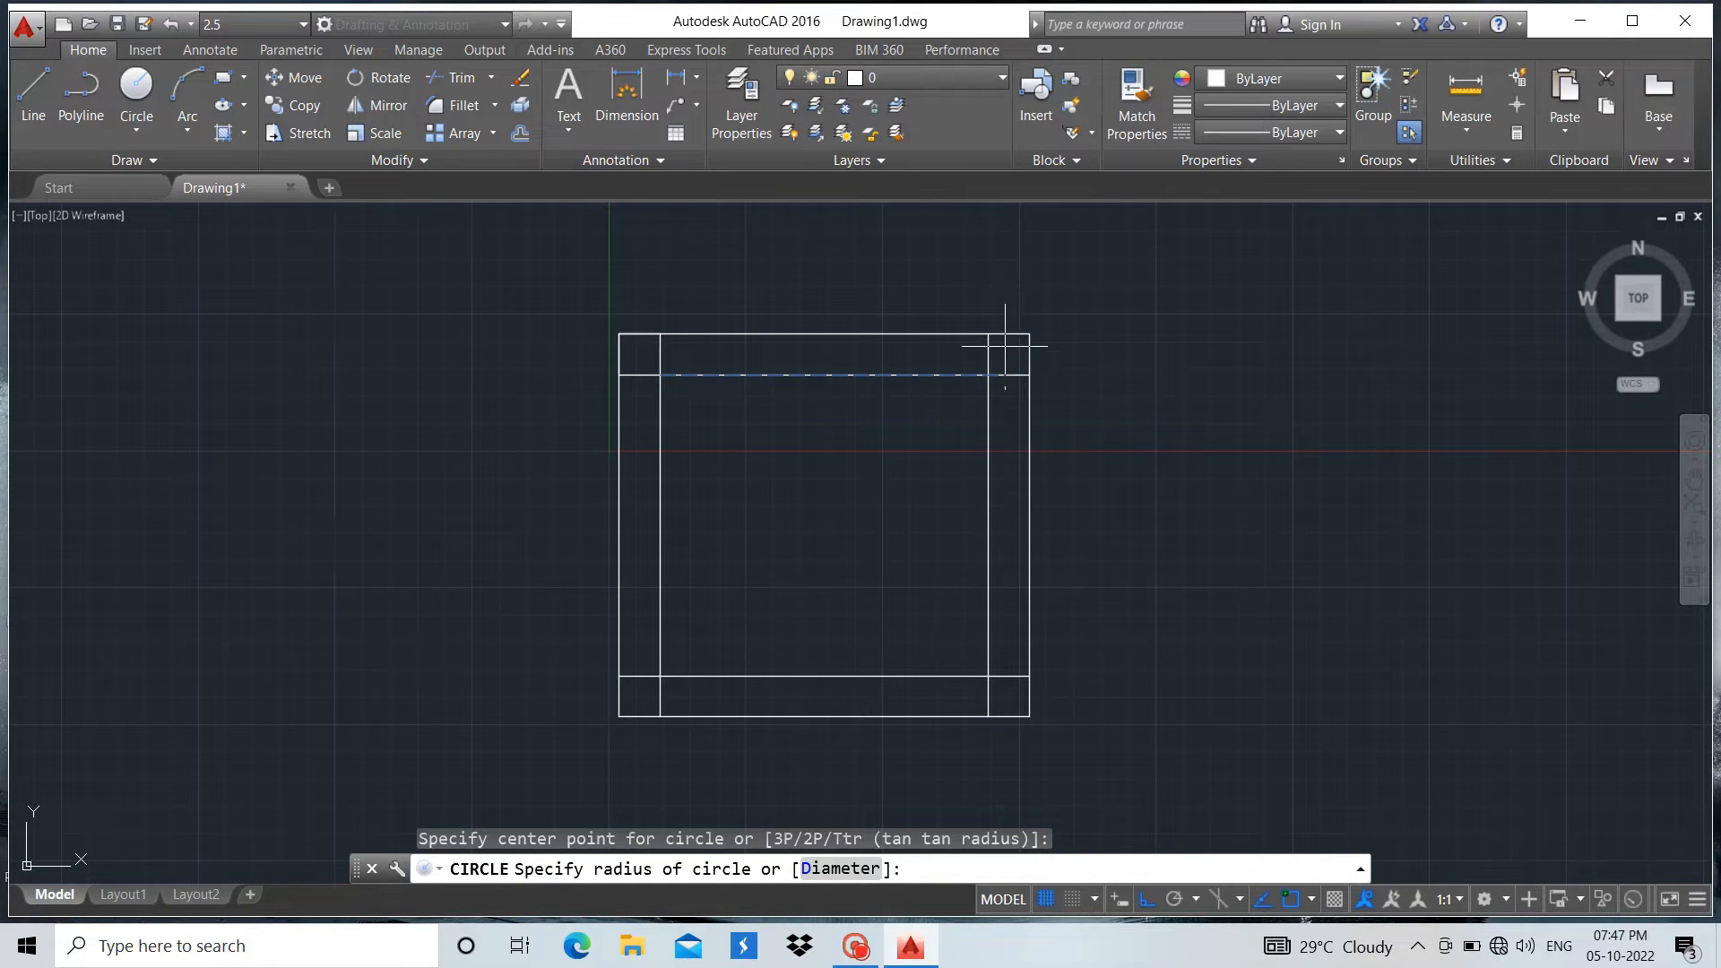
pyautogui.press('Return')
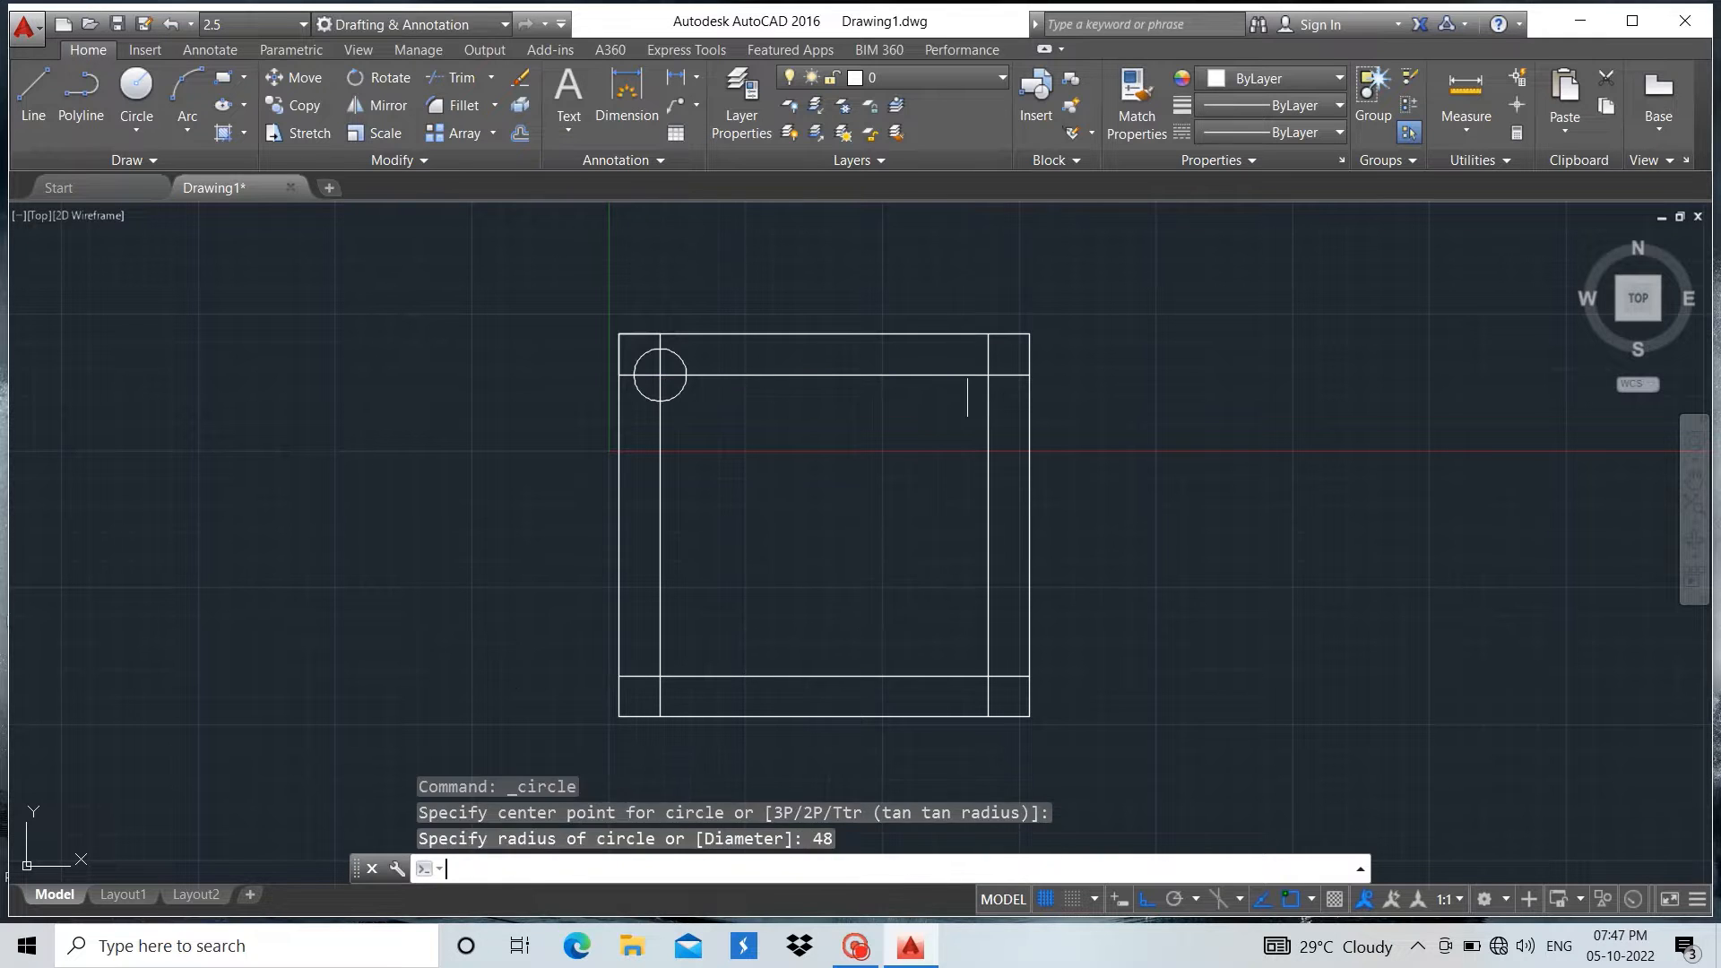
pyautogui.press('Return')
pyautogui.press('Escape')
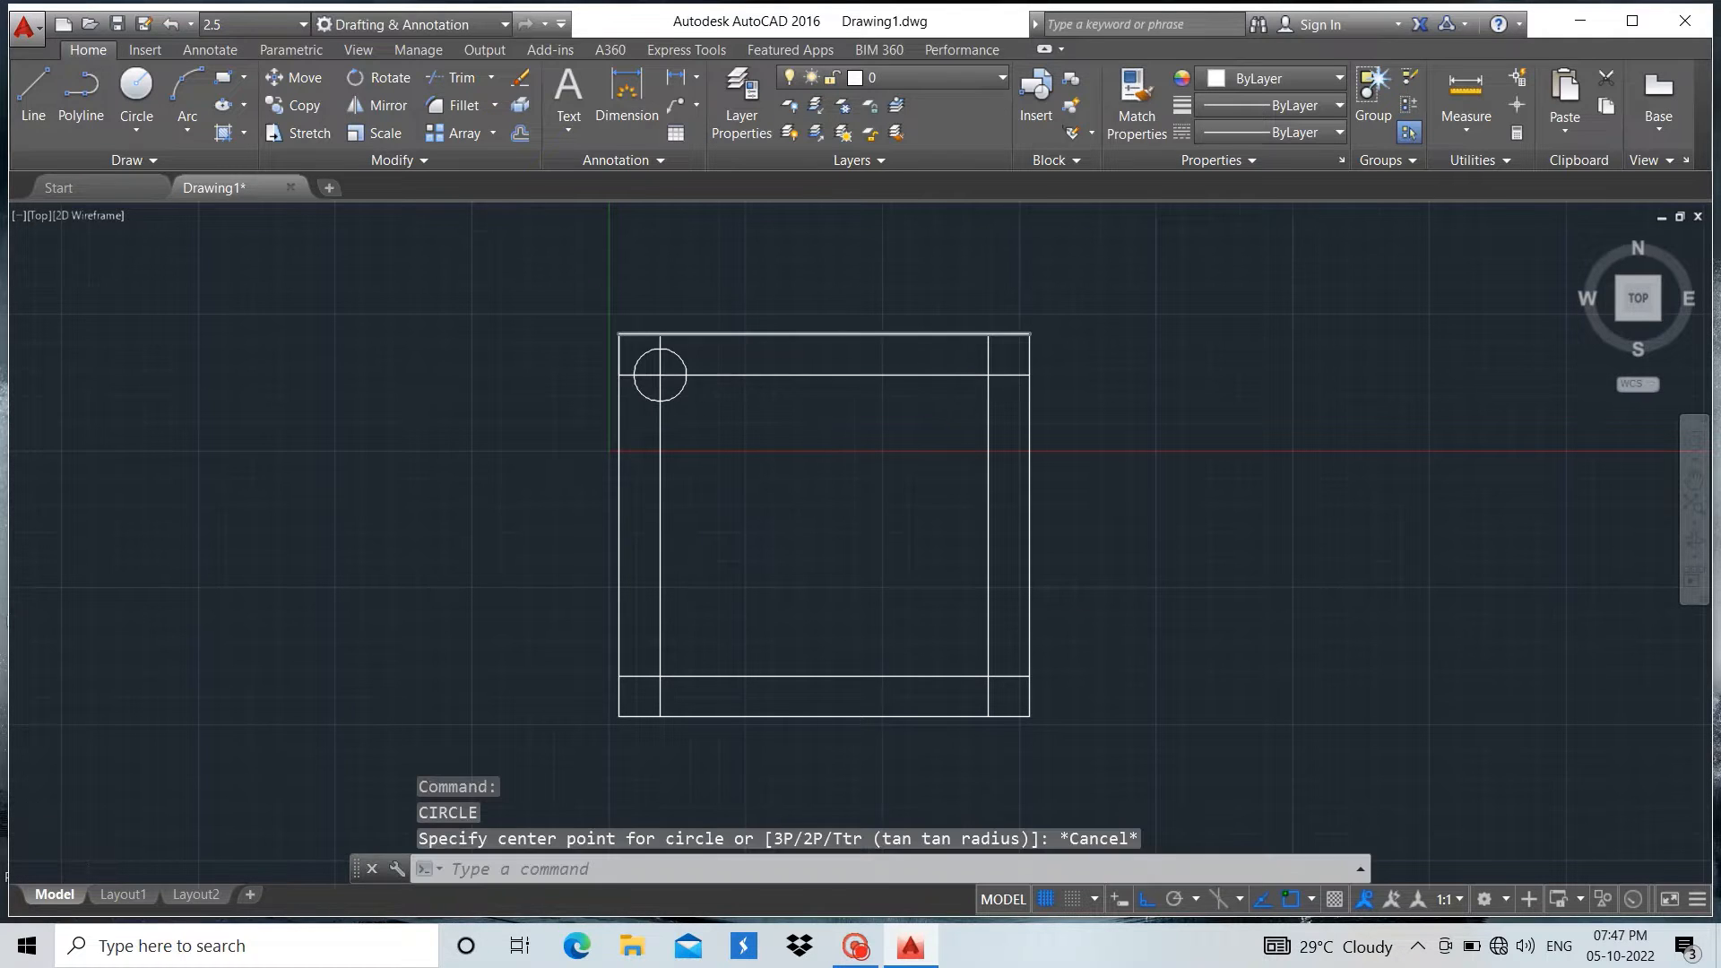
# Copy the circle from its centre to the other three intersections of the inner lines
pyautogui.scroll(4, 696, 336)
pyautogui.click(656, 392)
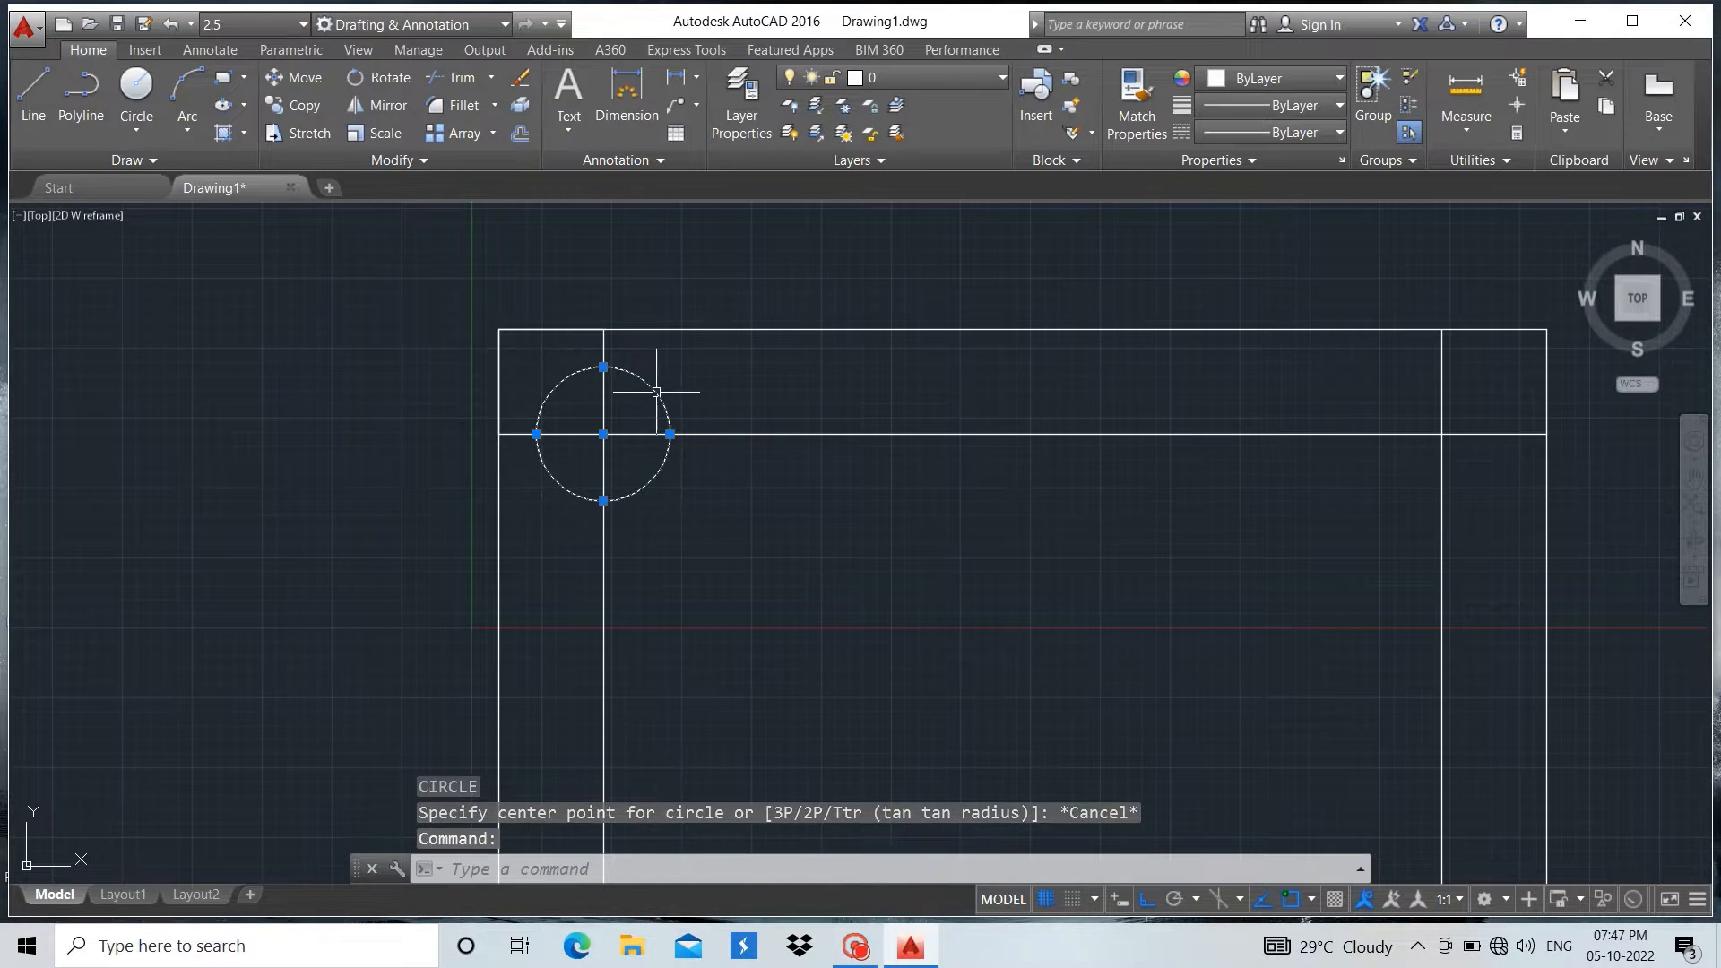
pyautogui.click(296, 105)
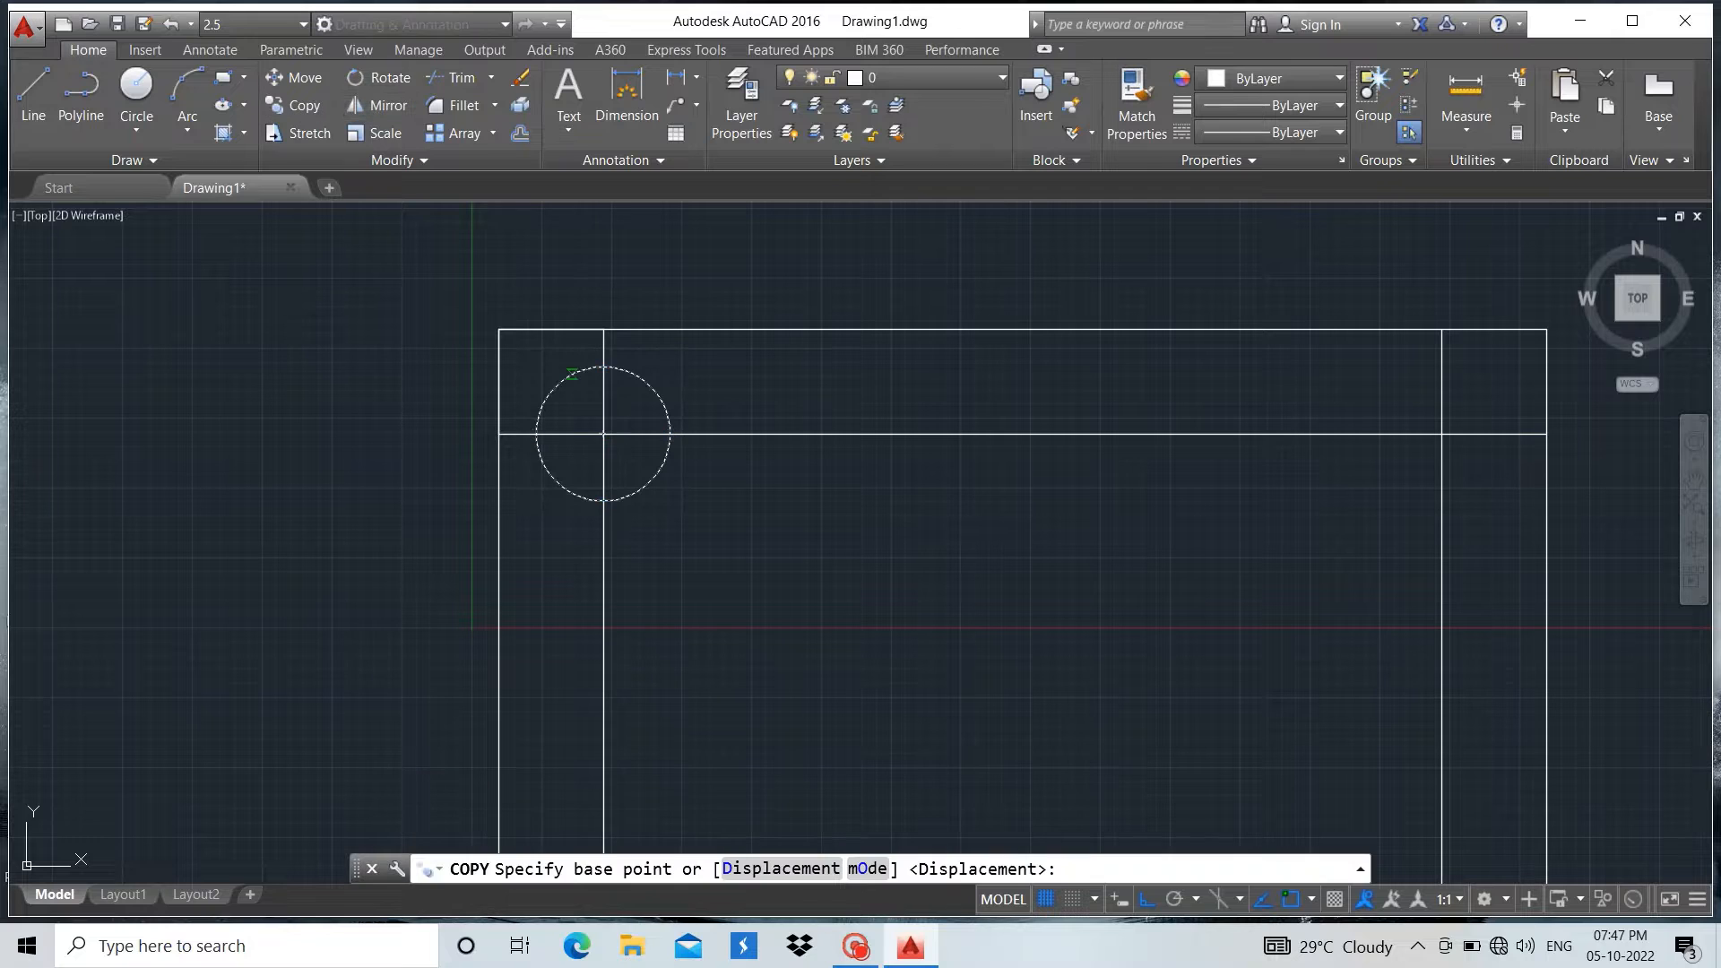
pyautogui.click(602, 435)
pyautogui.scroll(-4, 480, 431)
pyautogui.scroll(3, 829, 451)
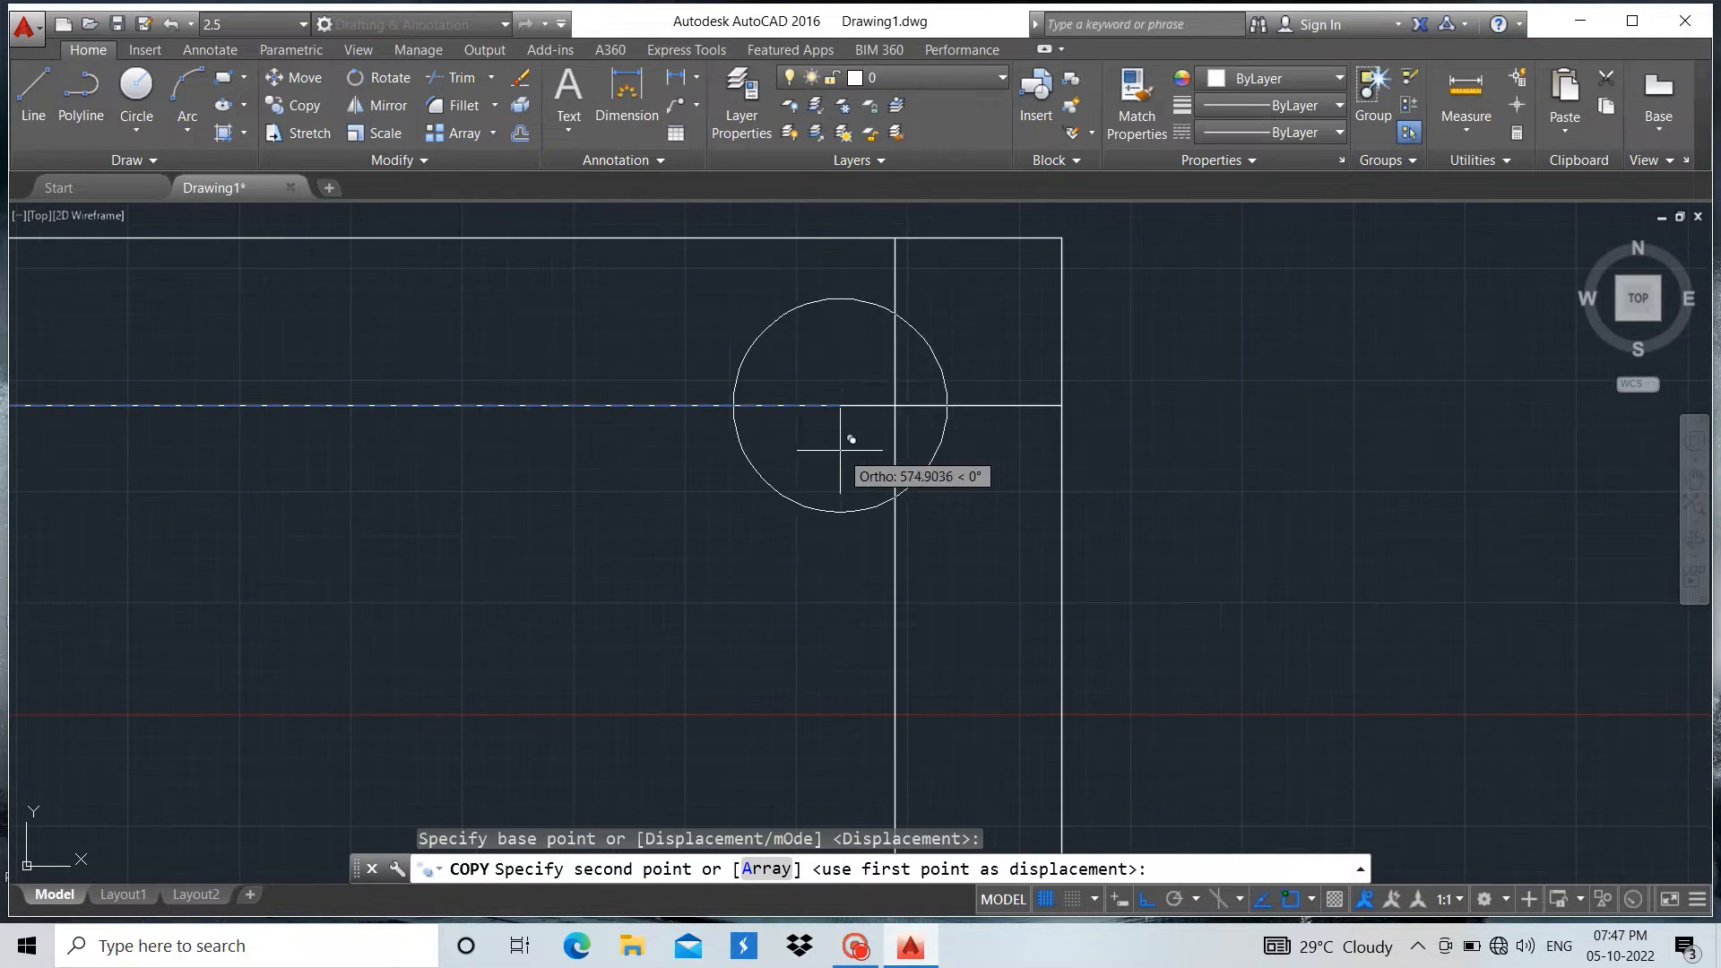
pyautogui.click(895, 404)
pyautogui.scroll(-6, 941, 363)
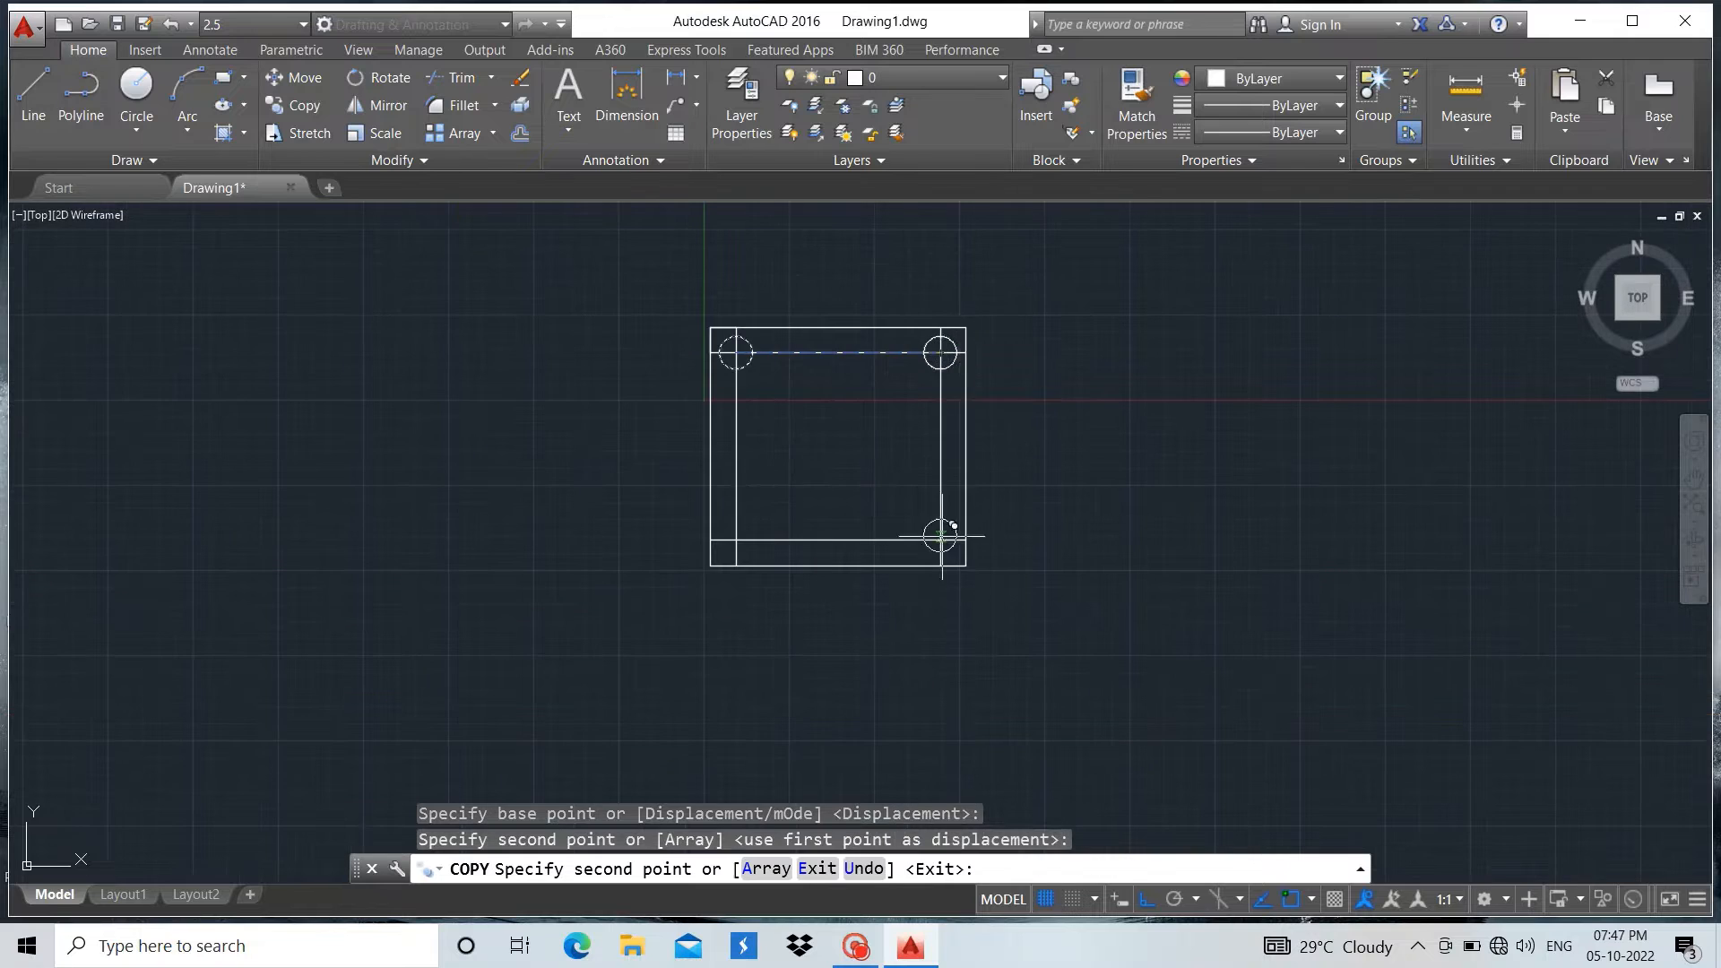
pyautogui.scroll(10, 940, 569)
pyautogui.click(954, 255)
pyautogui.scroll(-8, 1203, 571)
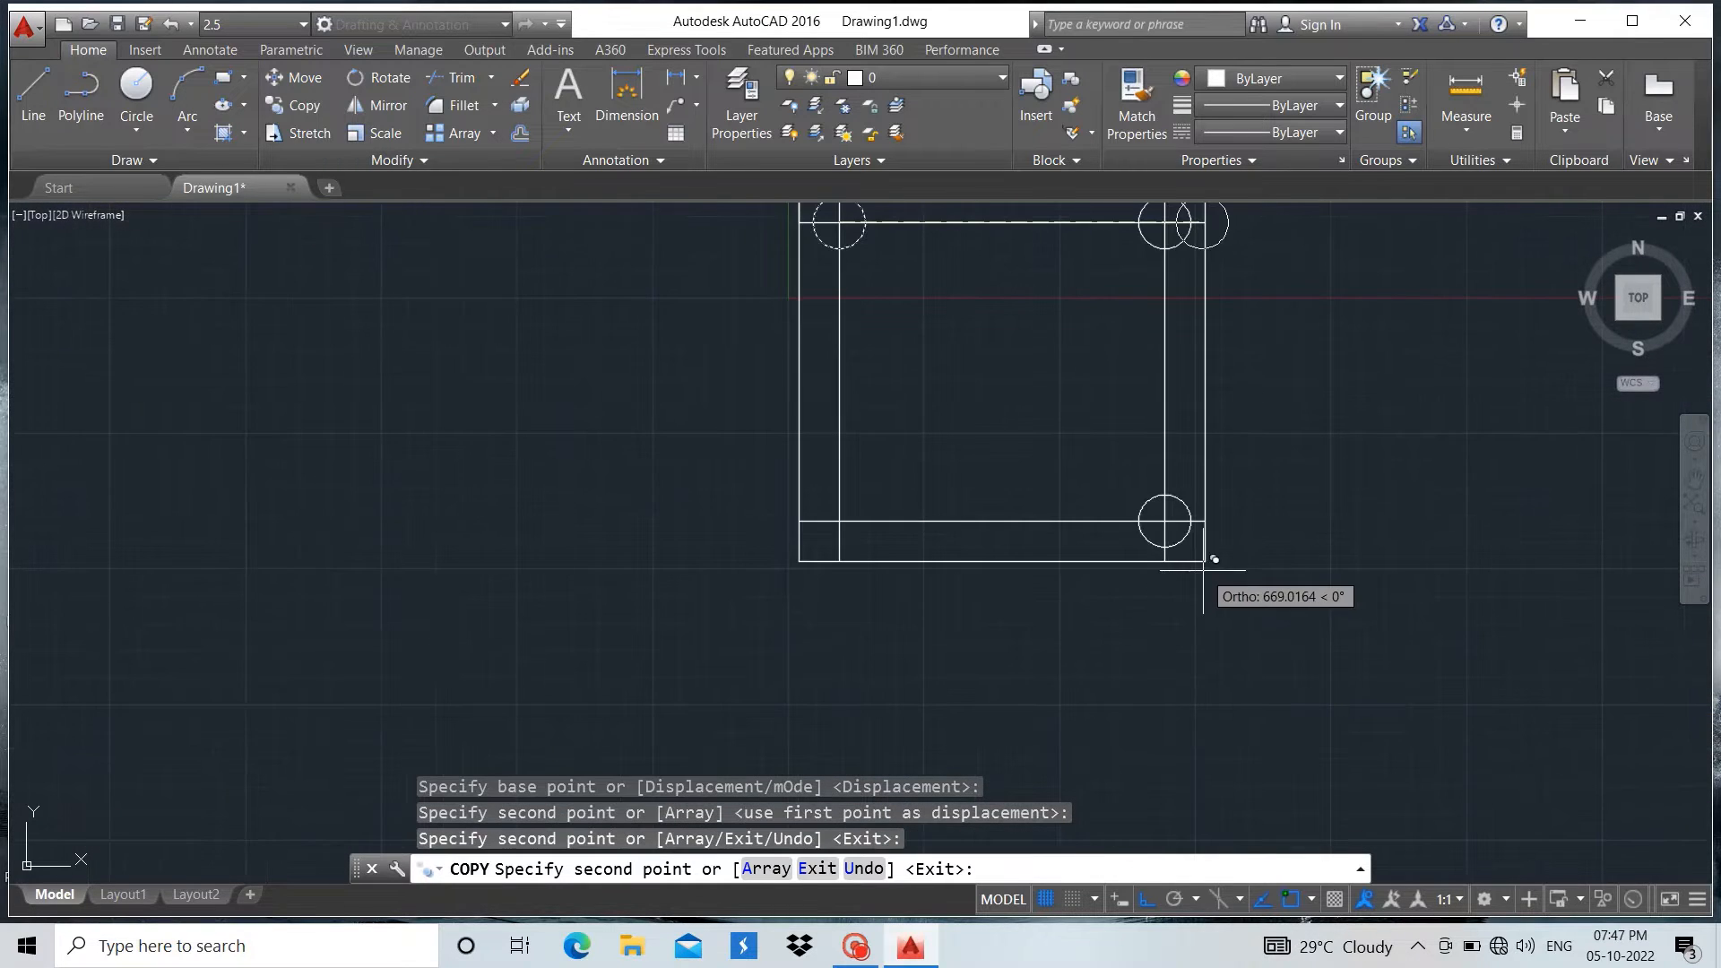
pyautogui.scroll(8, 907, 534)
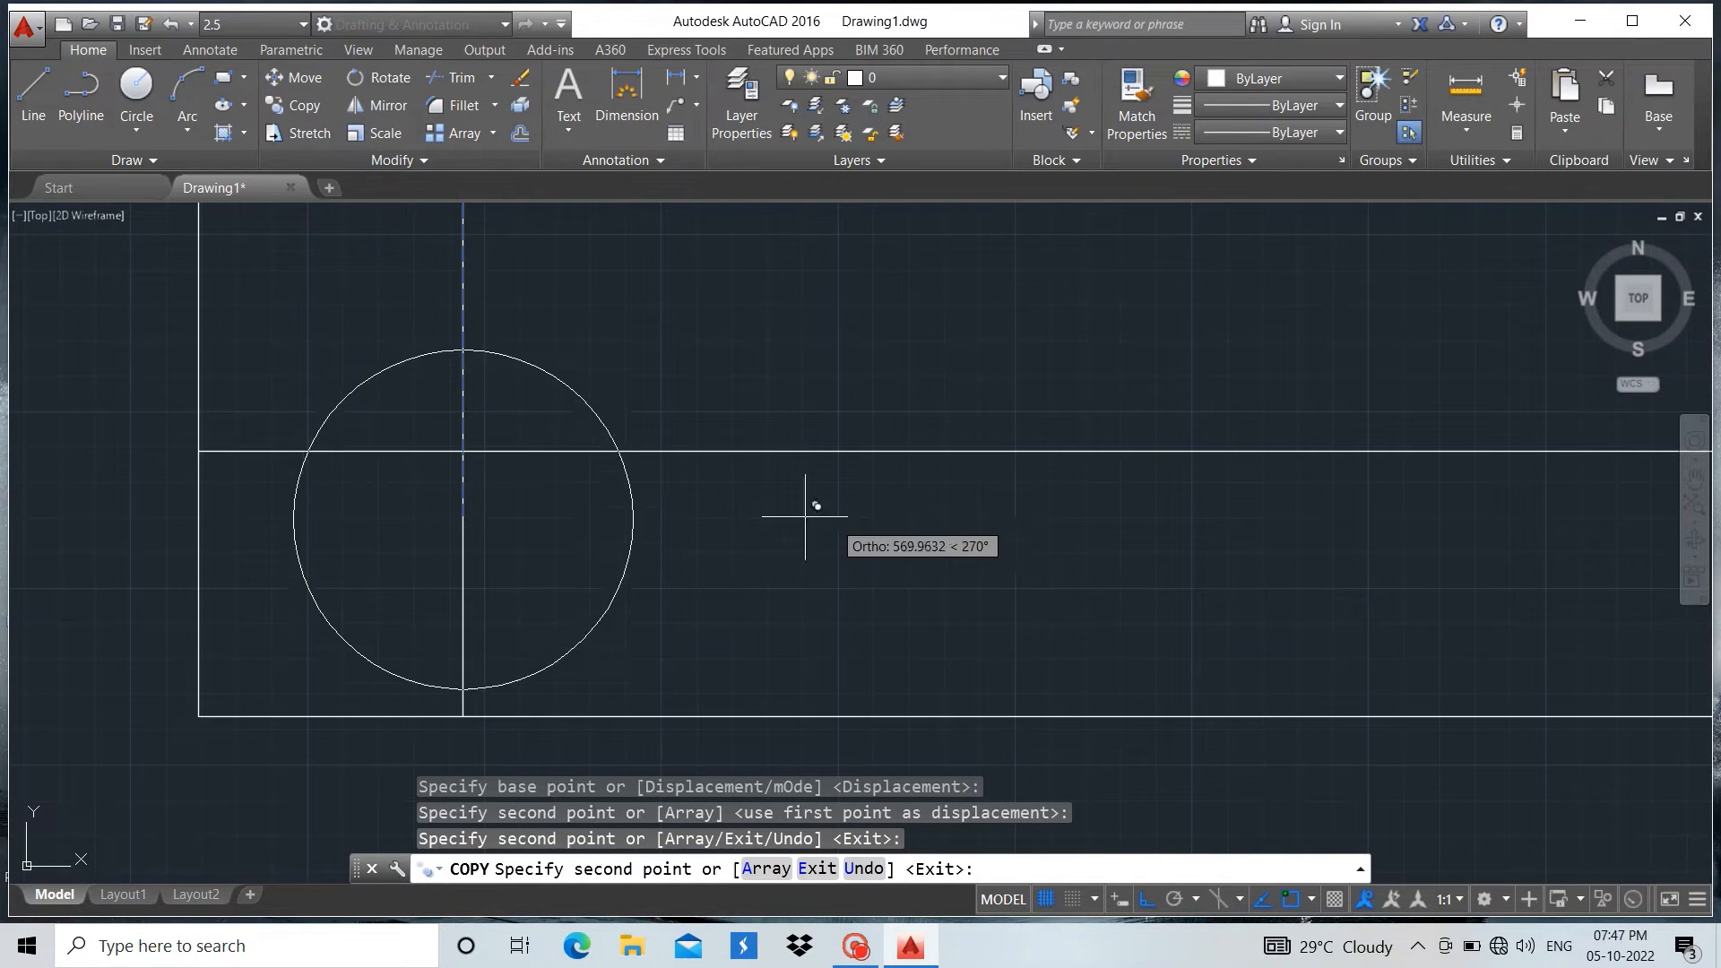
pyautogui.click(464, 451)
pyautogui.press('Escape')
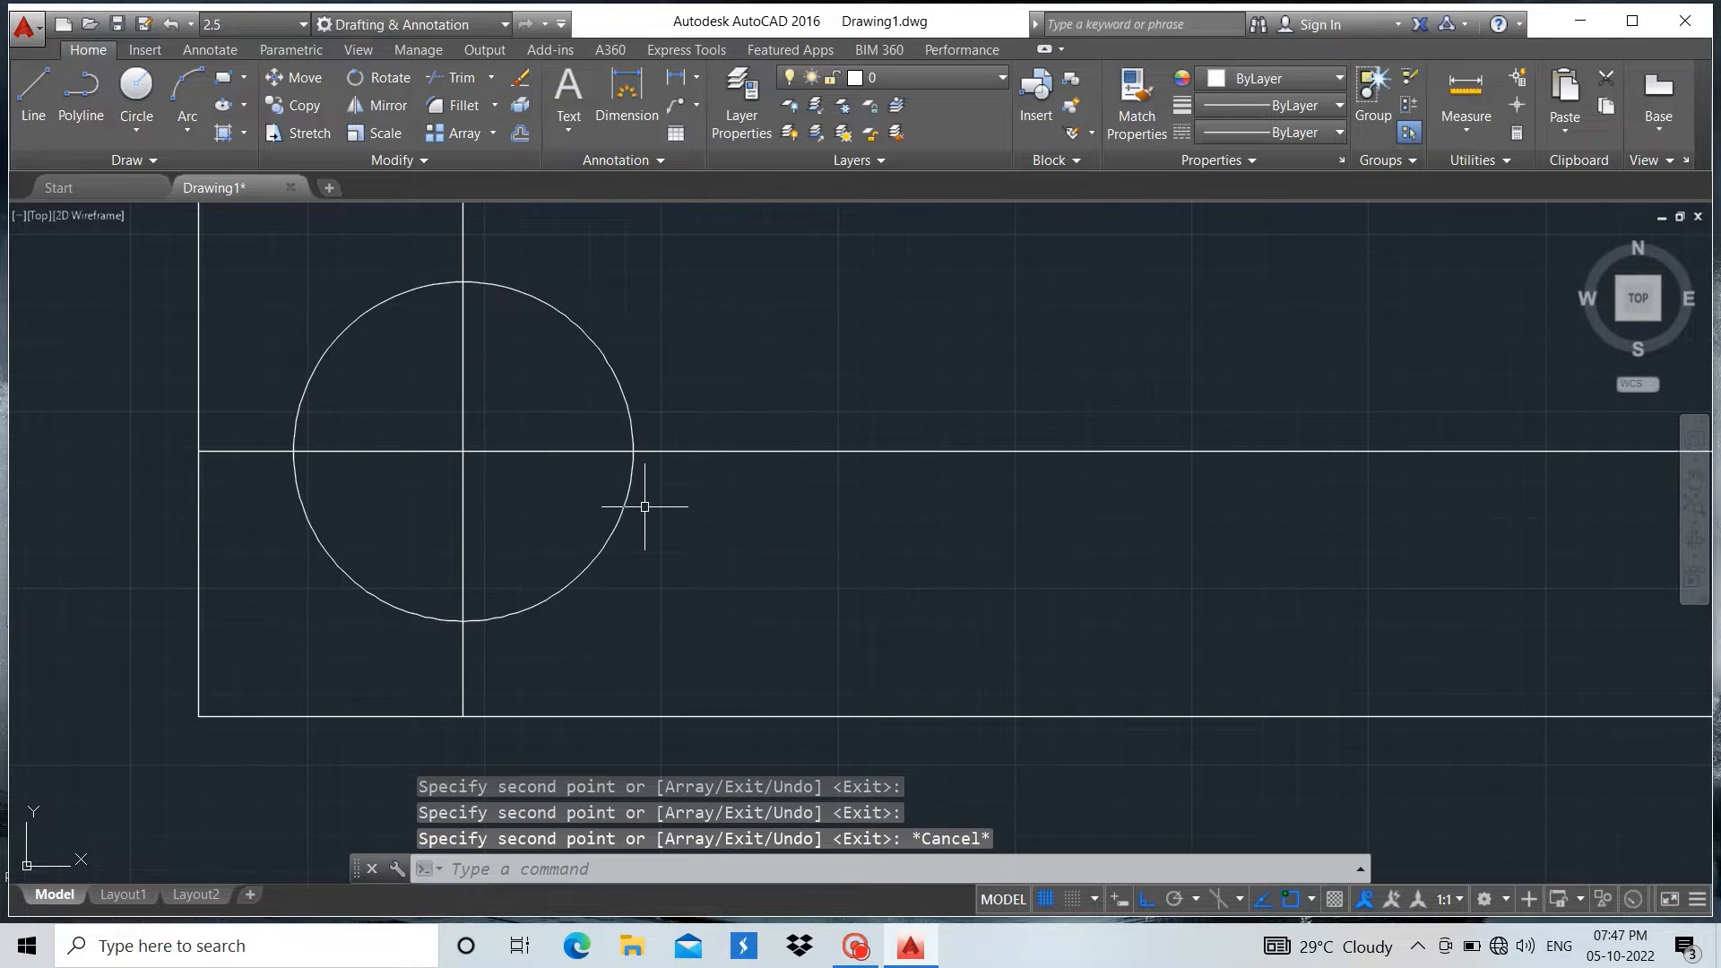
# Draw a separate horizontal line 199 units long in the empty area to the right of the rectangle
pyautogui.scroll(-10, 645, 507)
pyautogui.scroll(4, 685, 421)
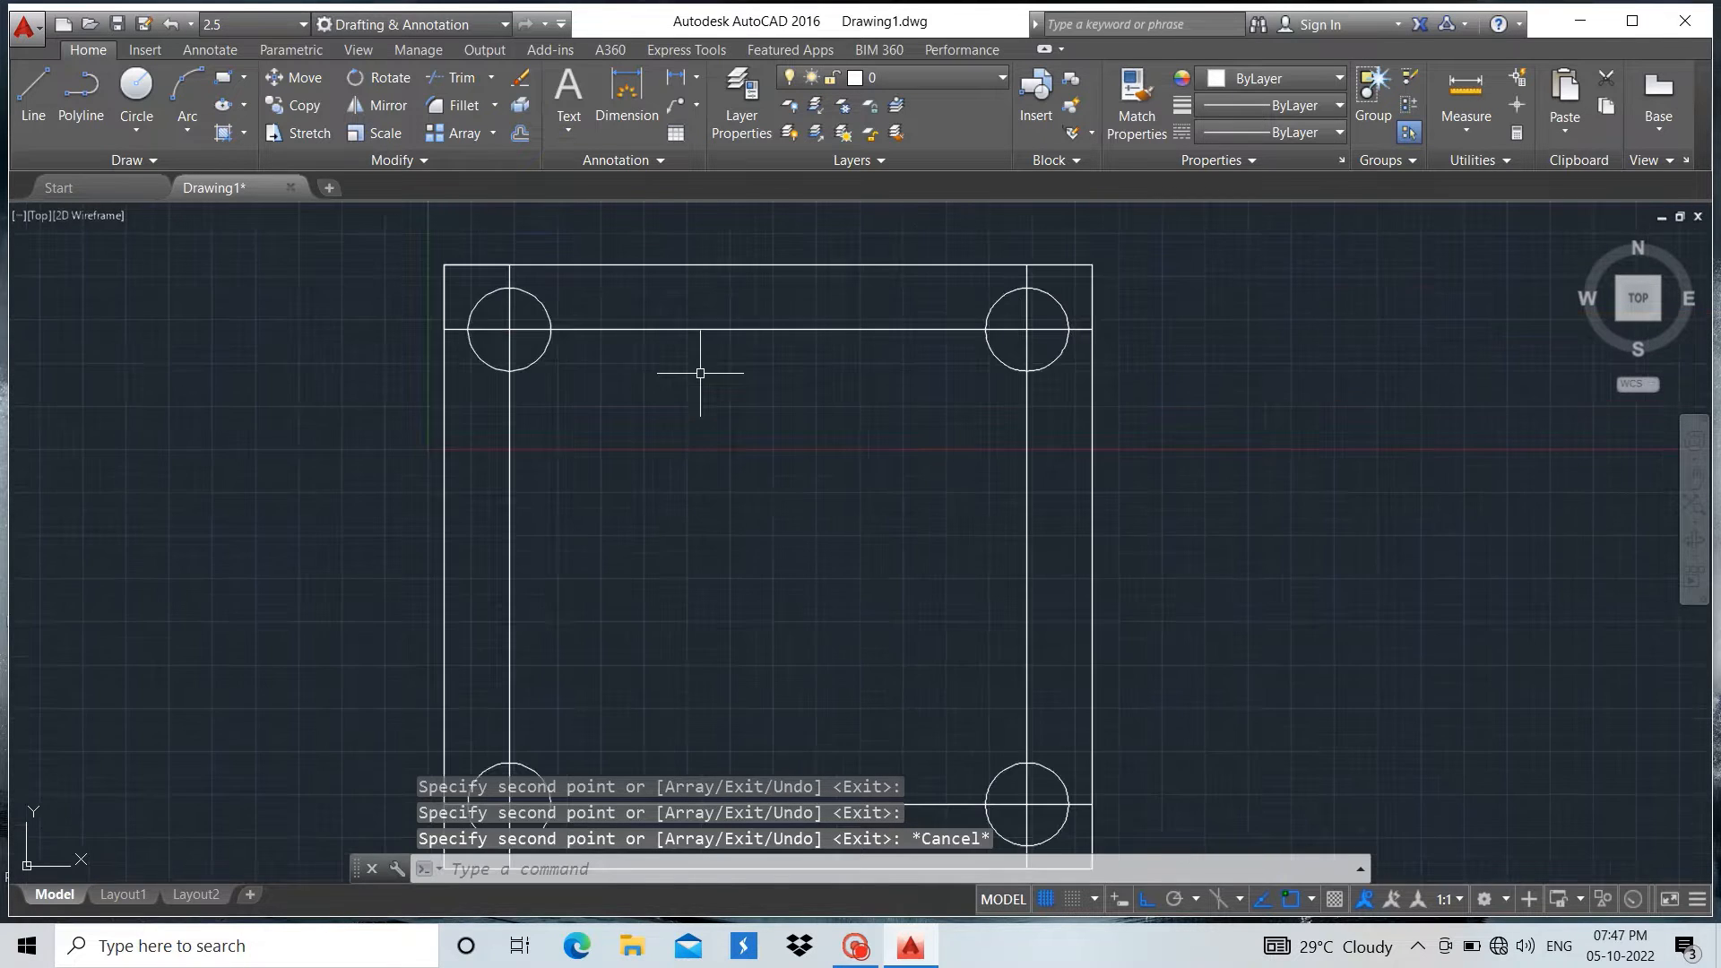
pyautogui.click(33, 90)
pyautogui.scroll(-3, 839, 417)
pyautogui.scroll(-4, 40, 450)
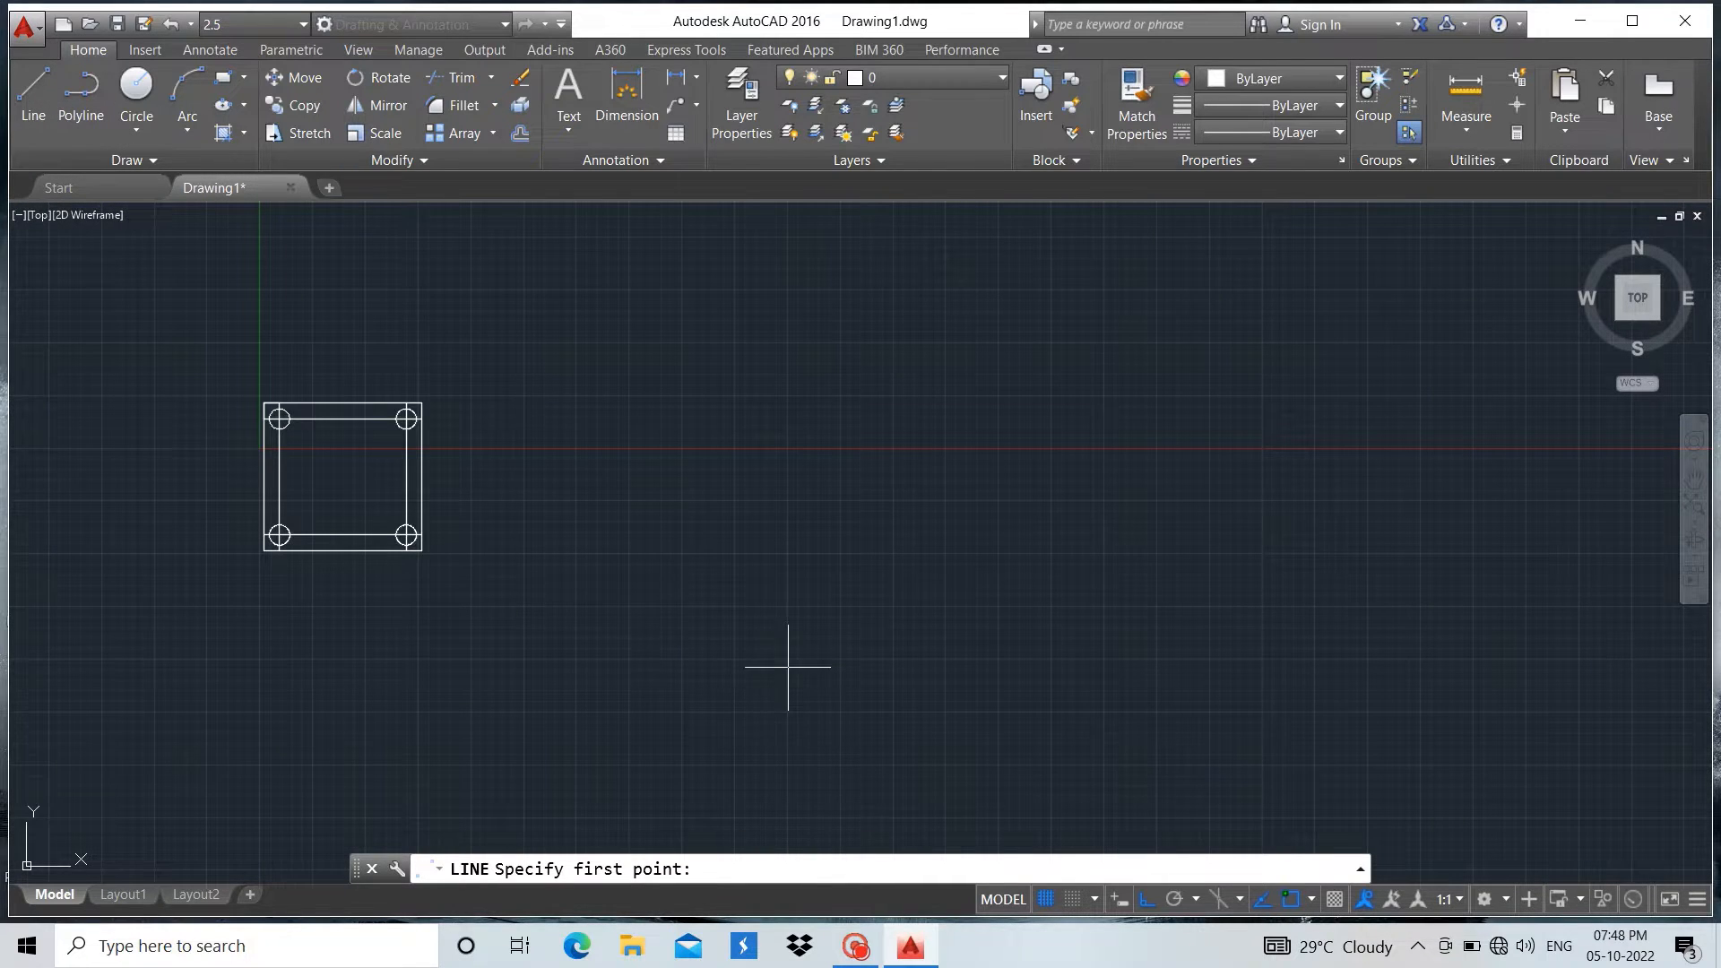
pyautogui.click(745, 398)
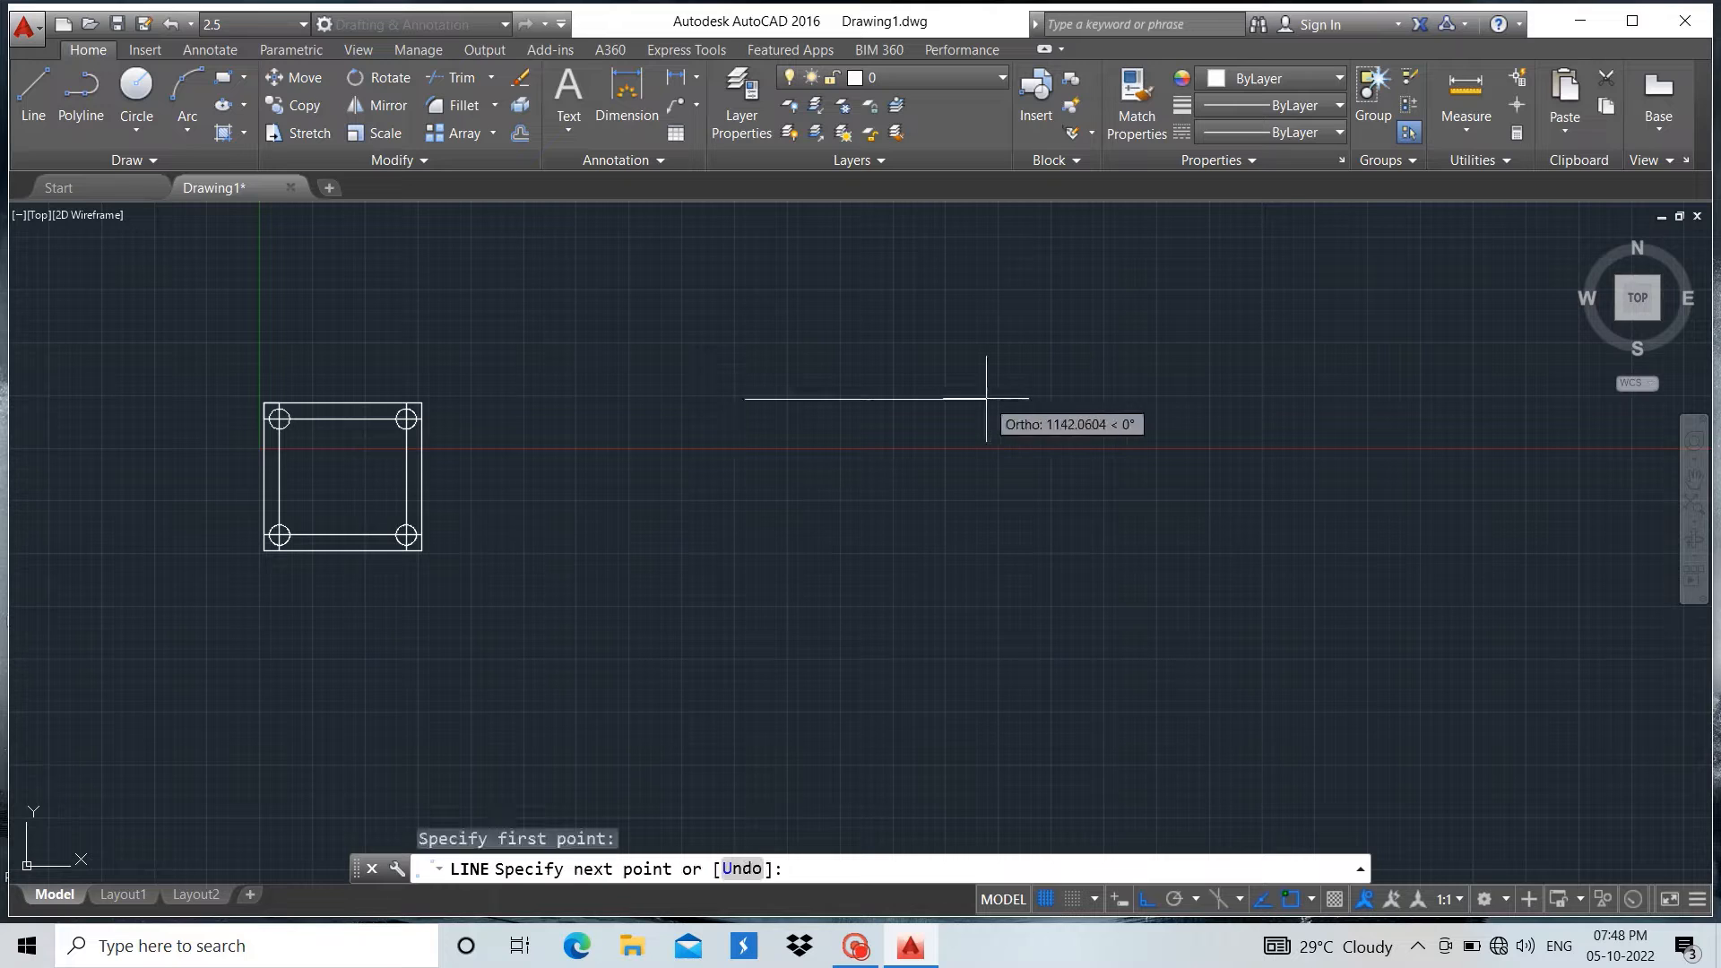
pyautogui.write('199')
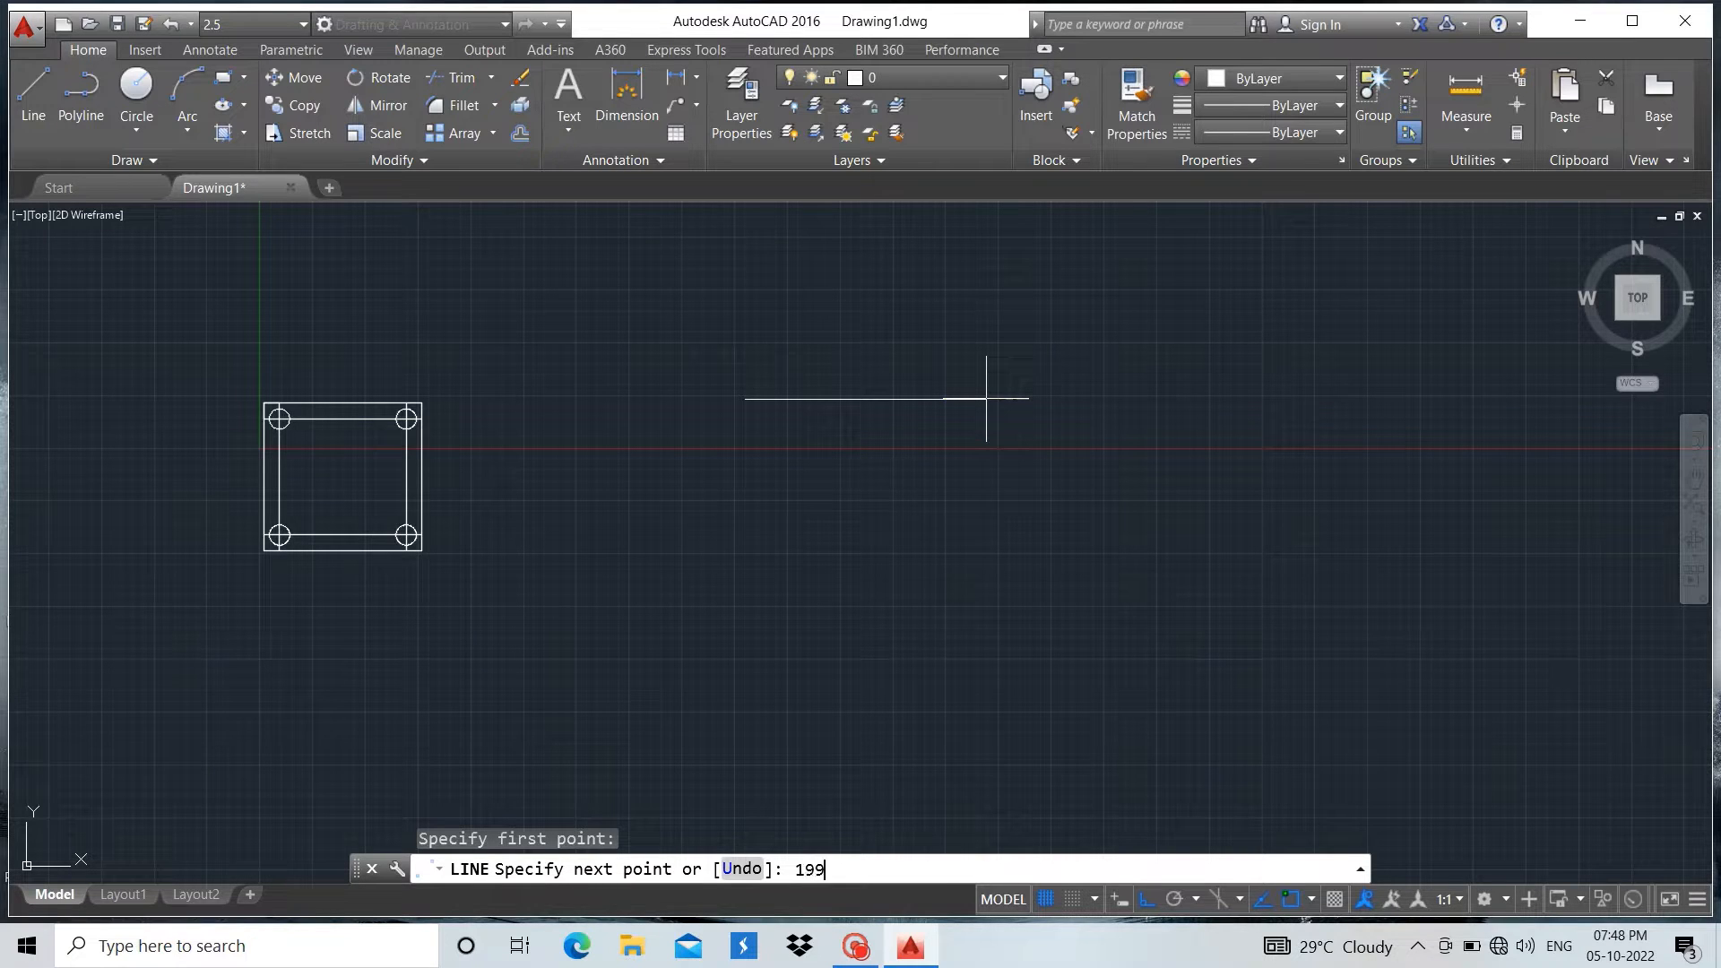
pyautogui.press('Return')
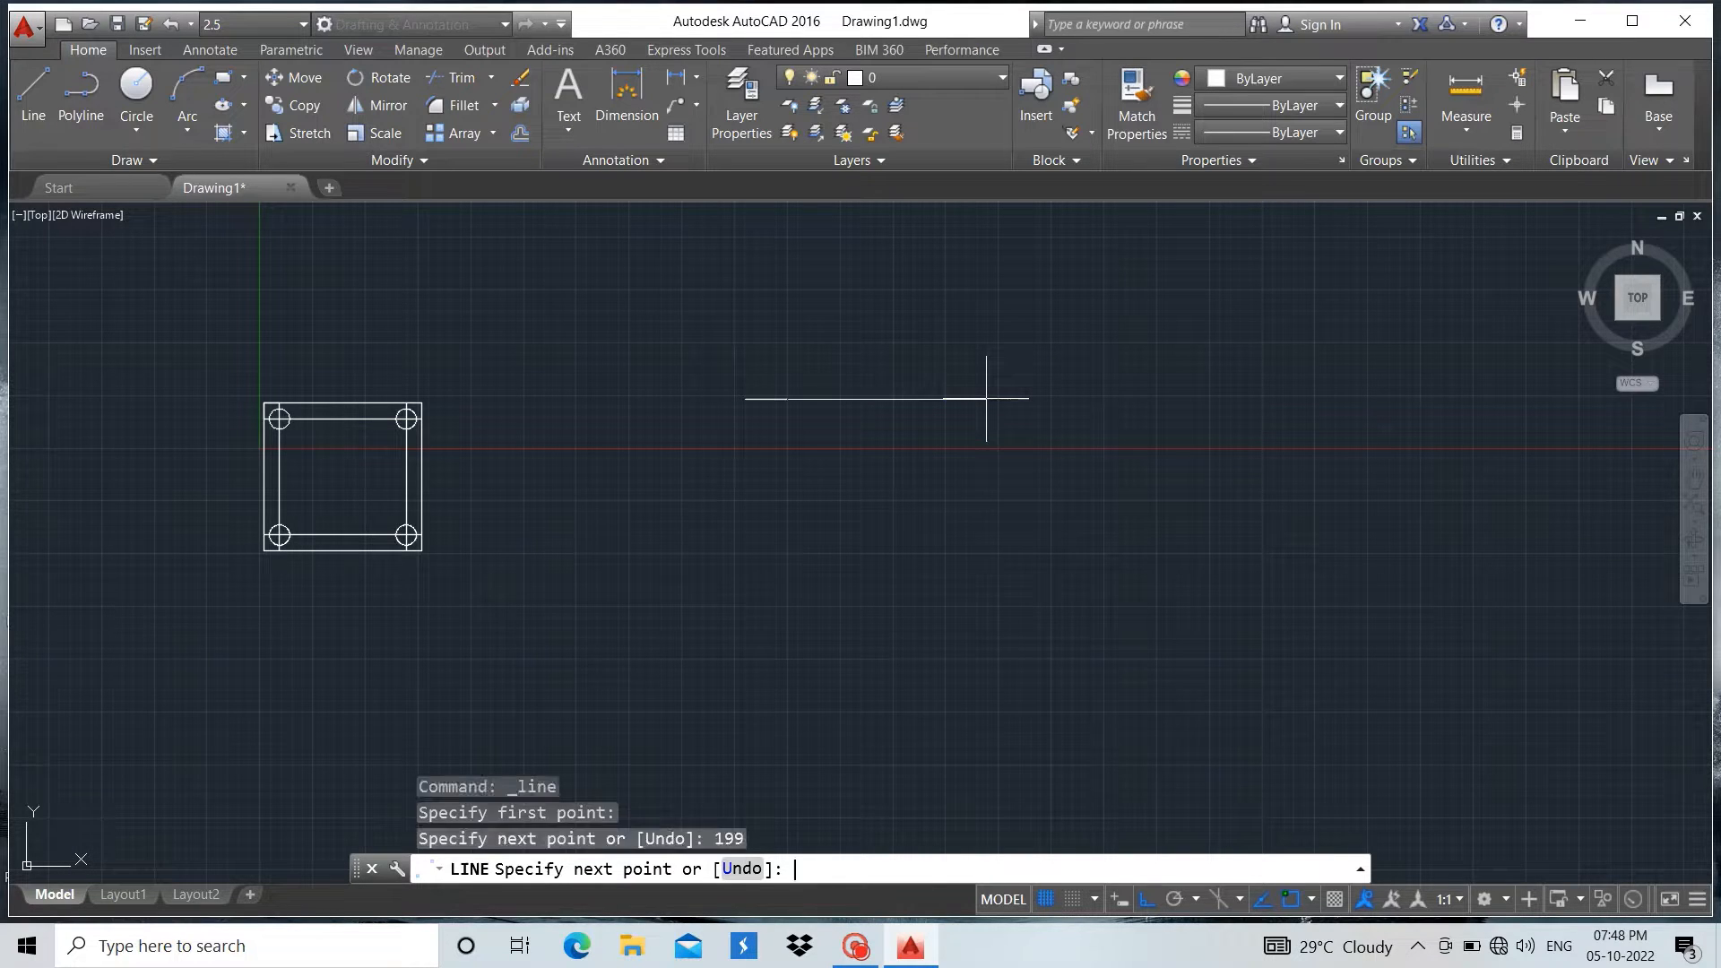
pyautogui.press('Return')
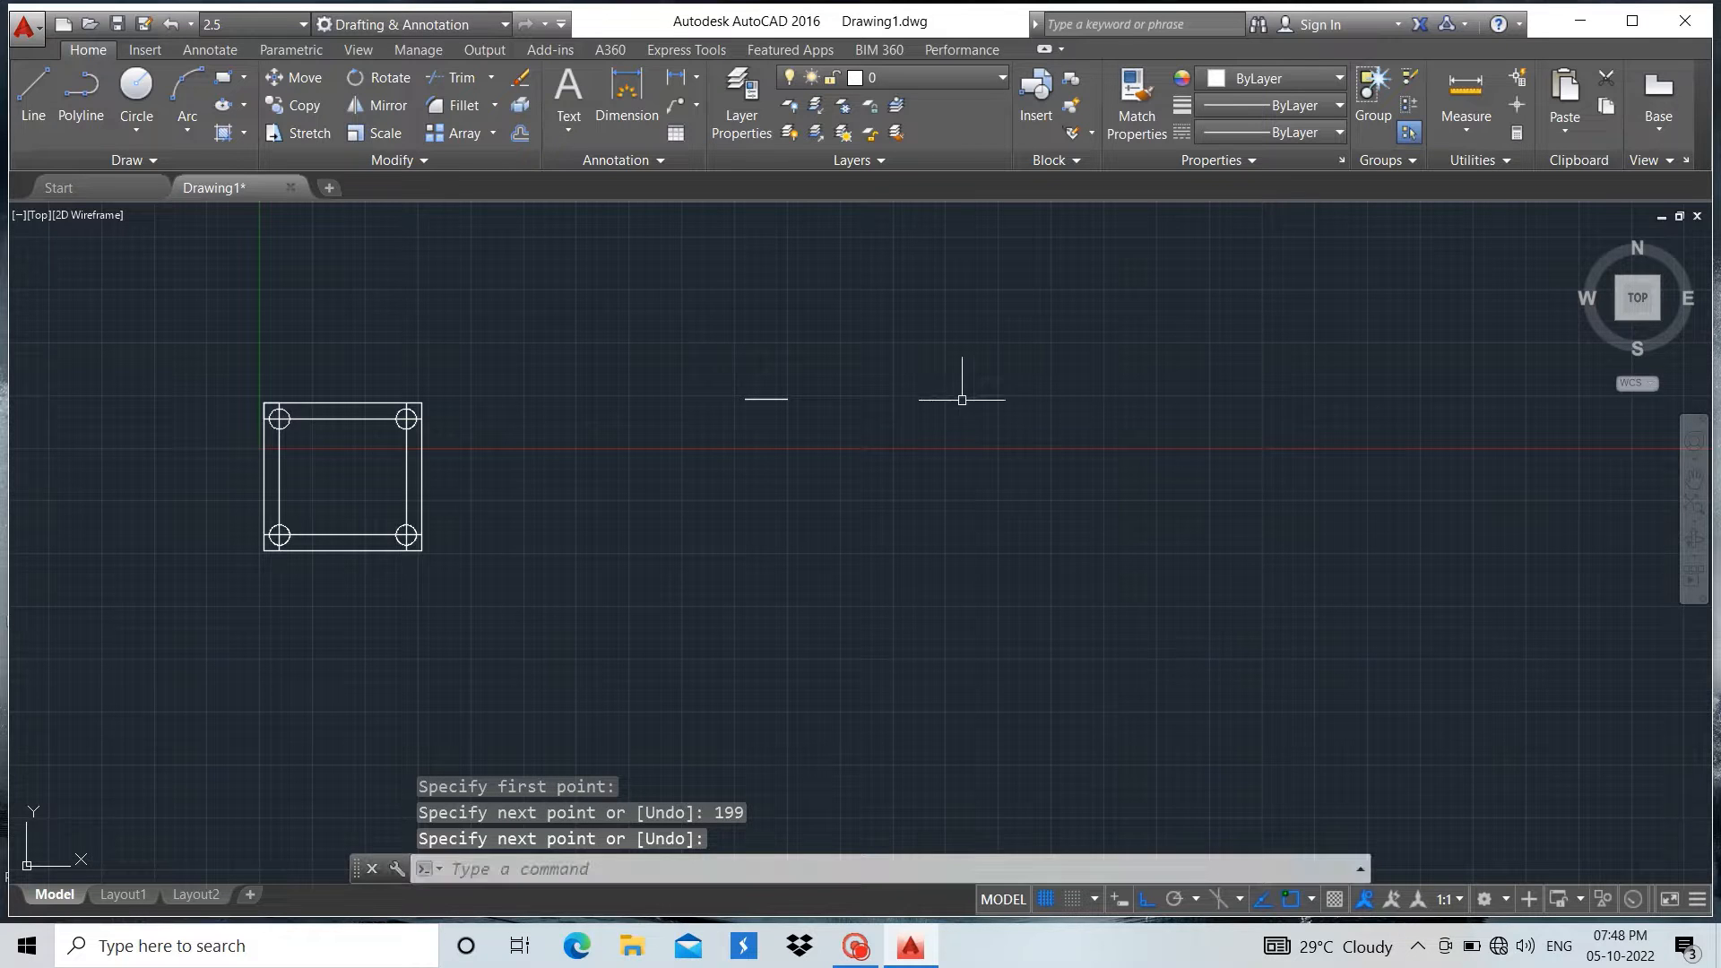
# Draw a line 396 units straight down from the midpoint of the 199-unit horizontal line
pyautogui.scroll(3, 761, 466)
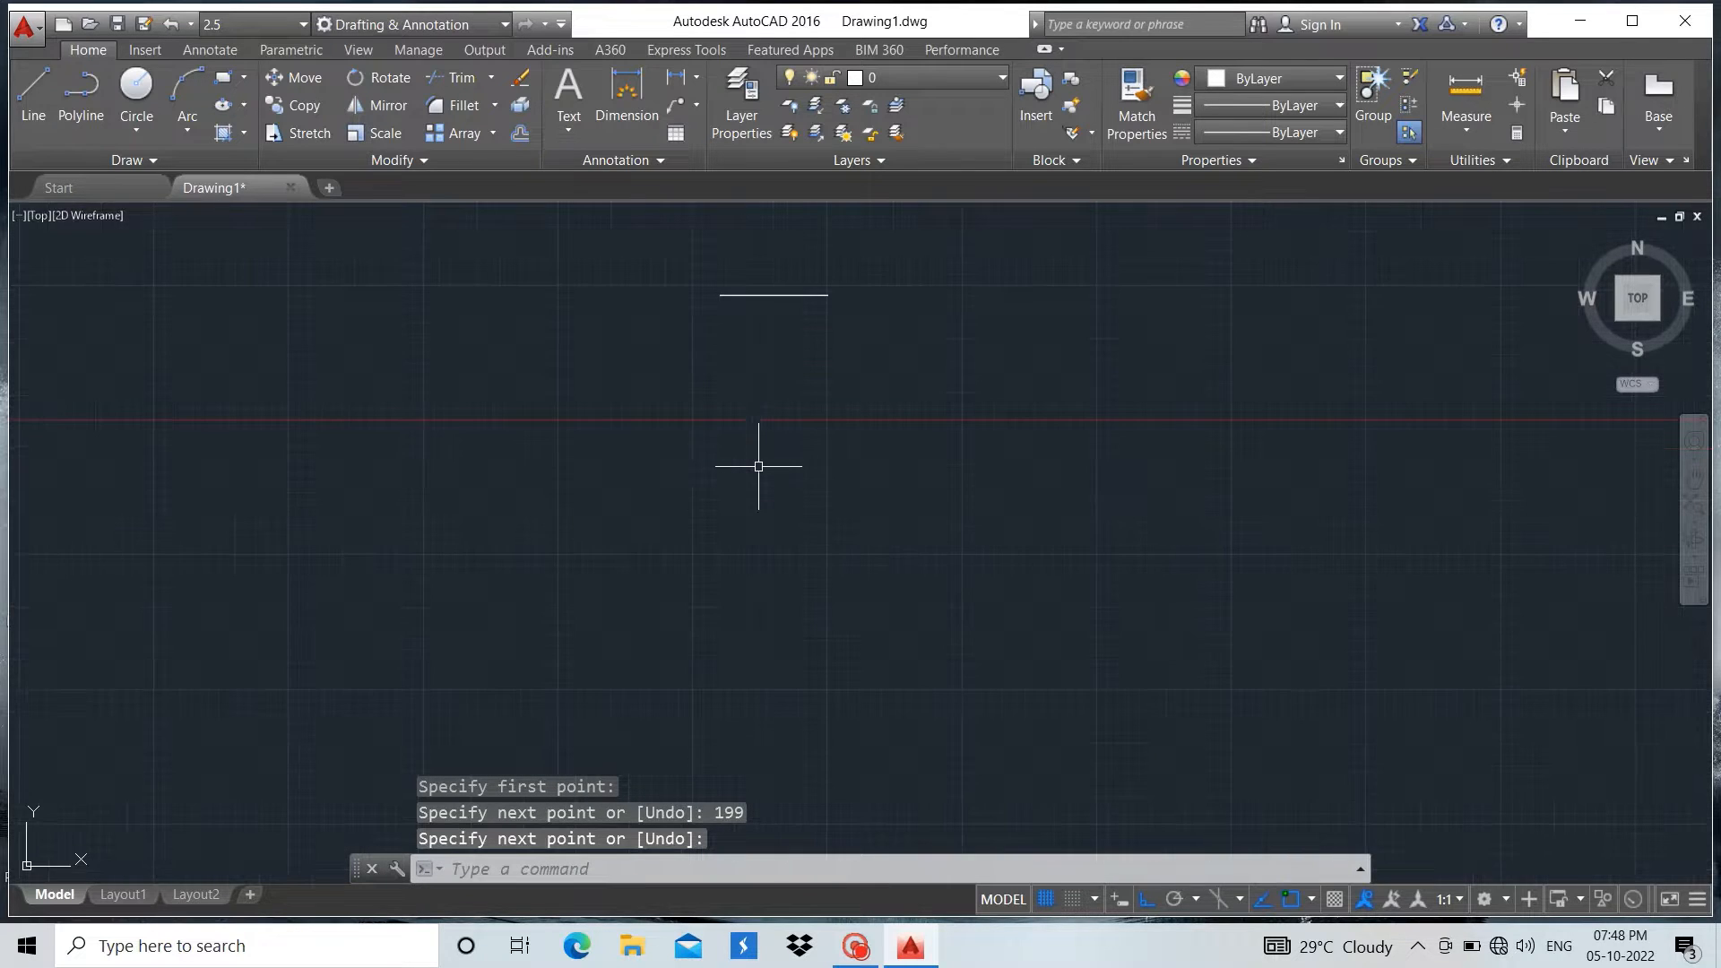
pyautogui.click(33, 90)
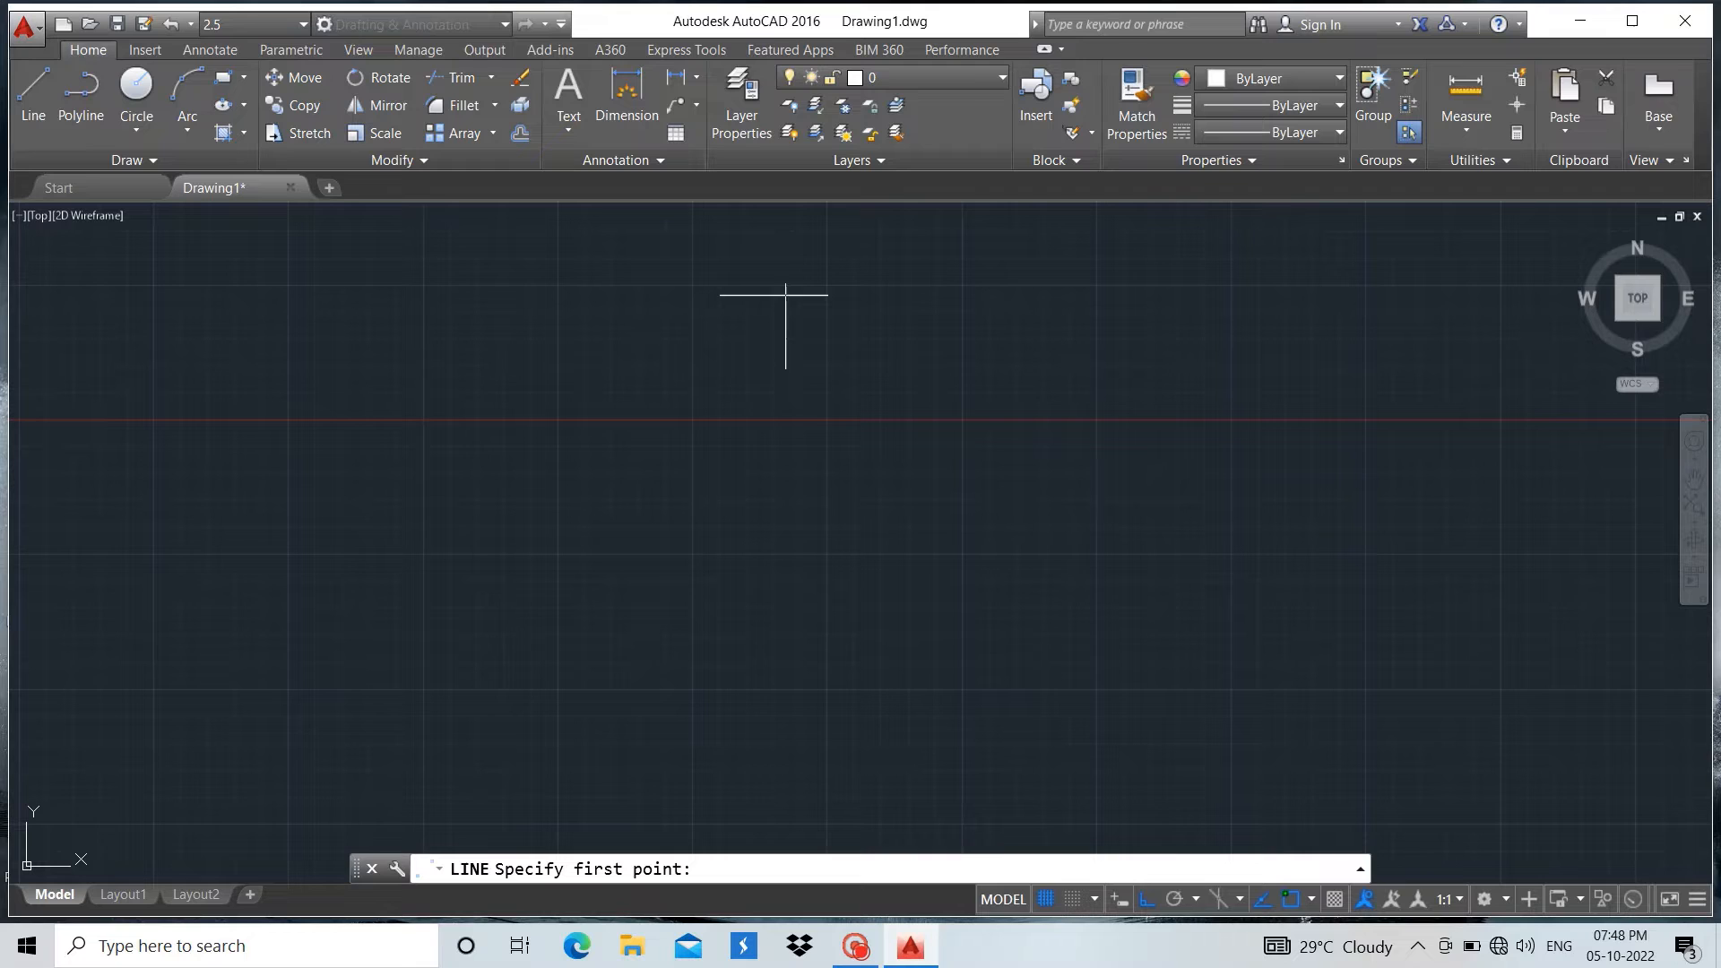
pyautogui.click(774, 294)
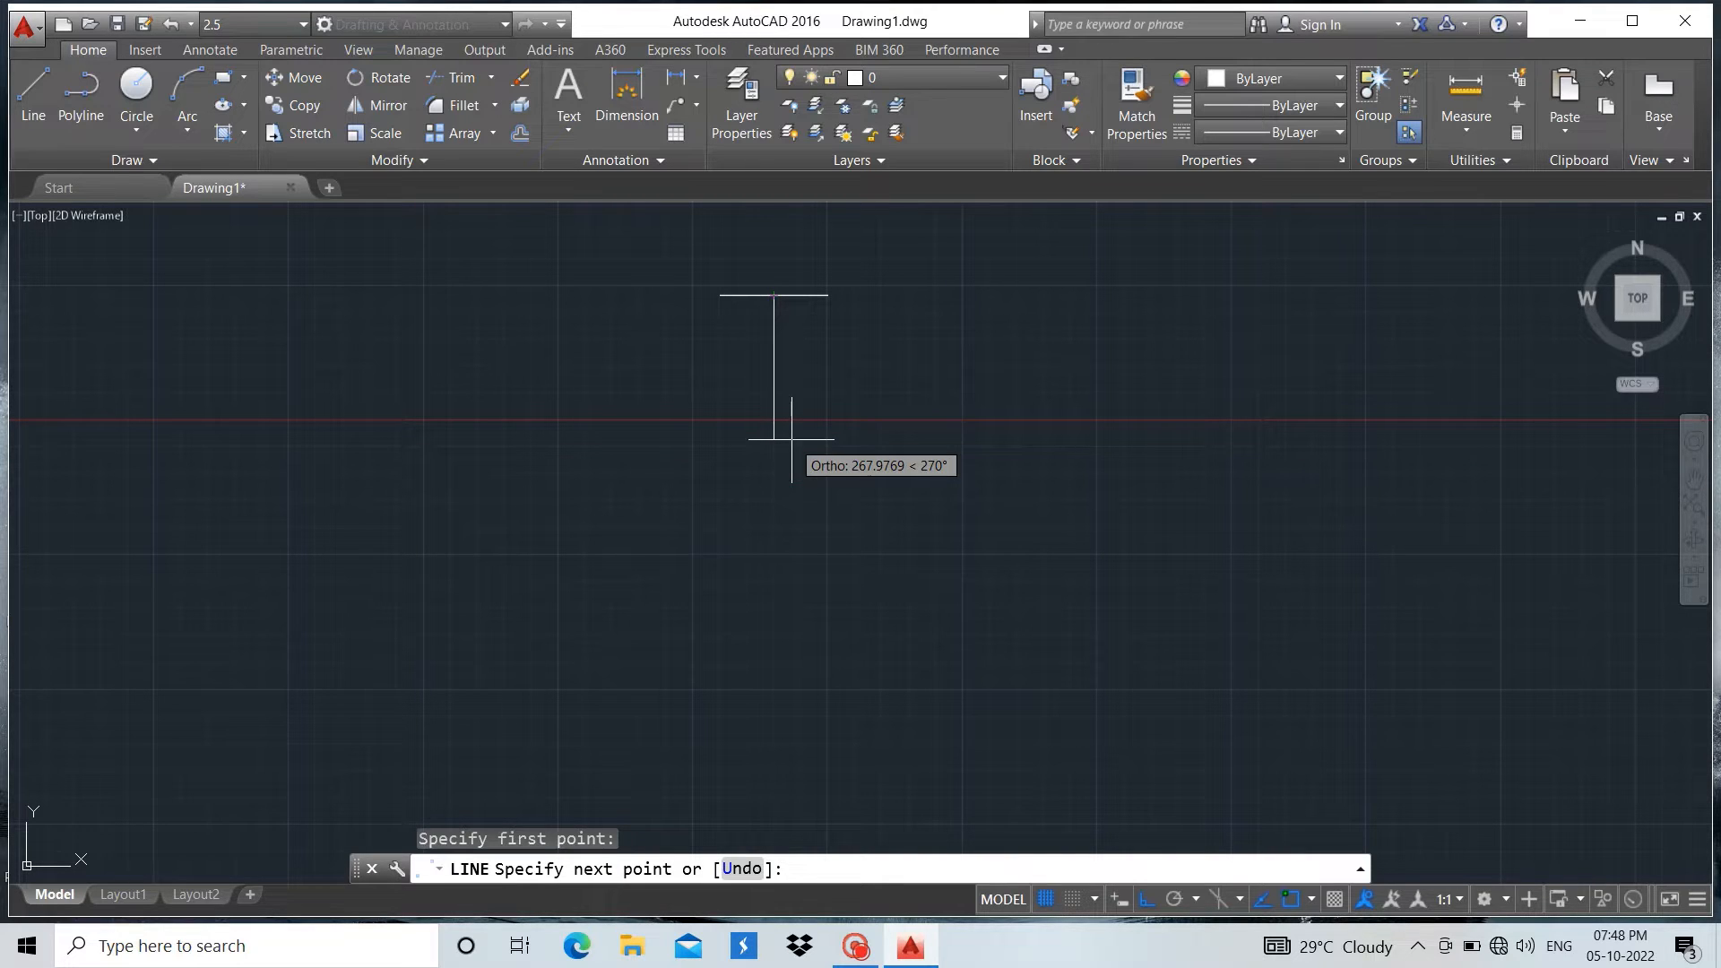
pyautogui.write('396')
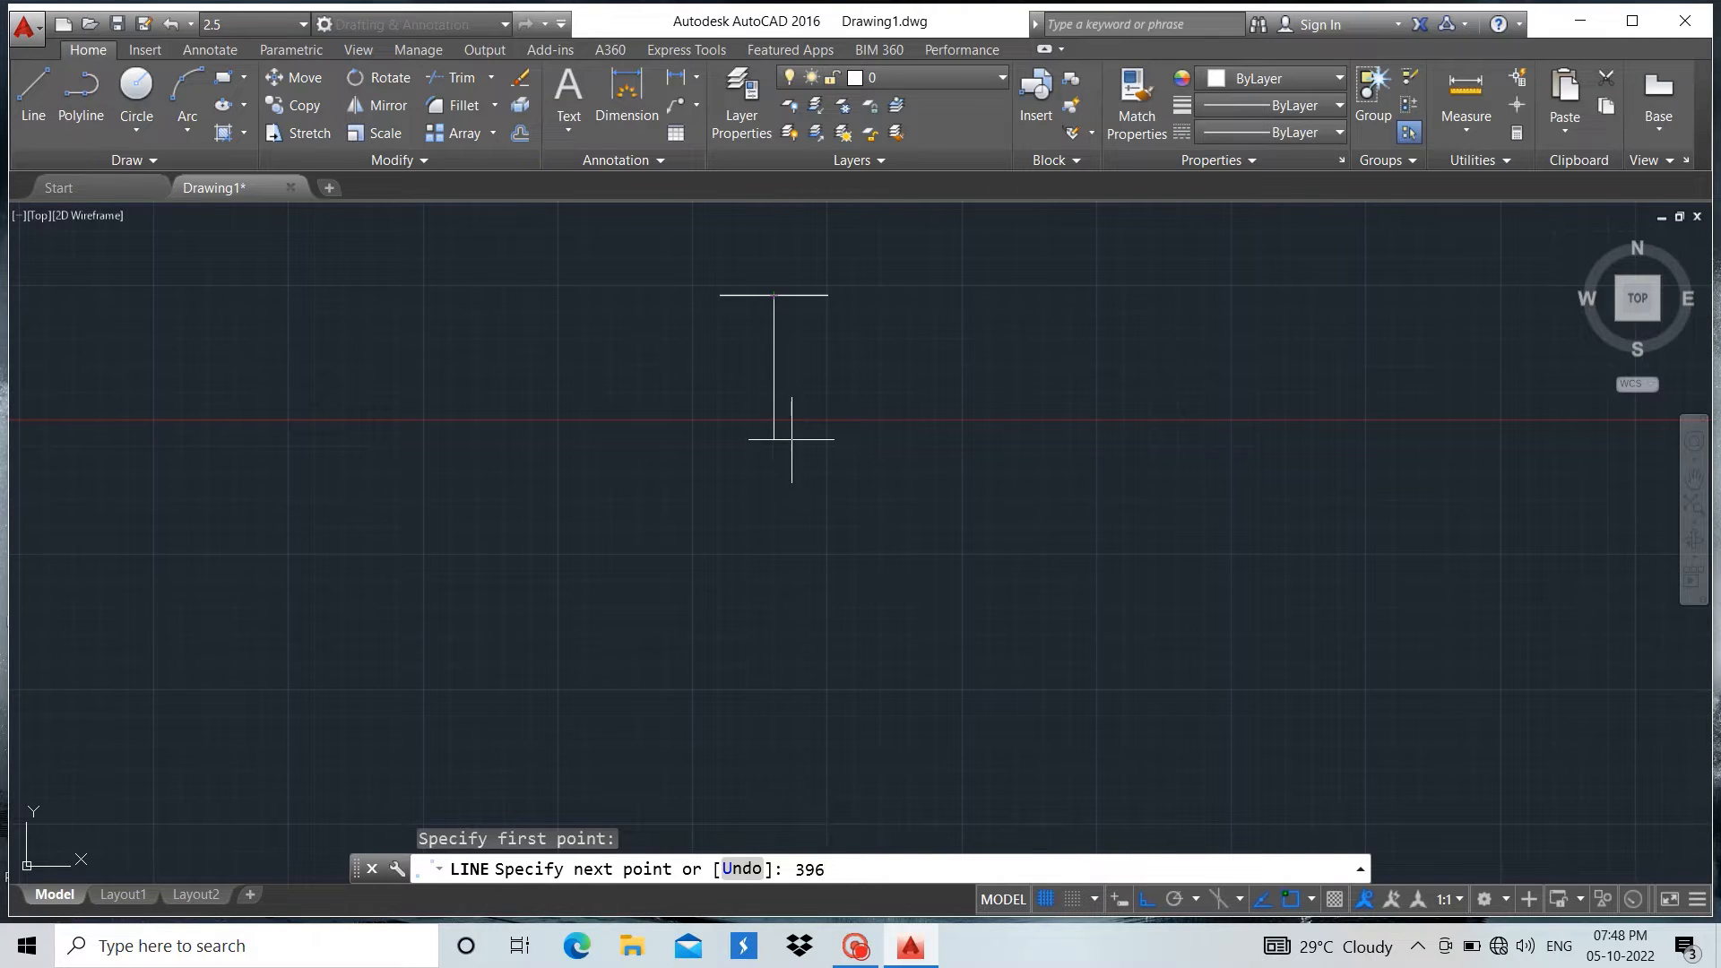
pyautogui.press('Return')
pyautogui.press('Return')
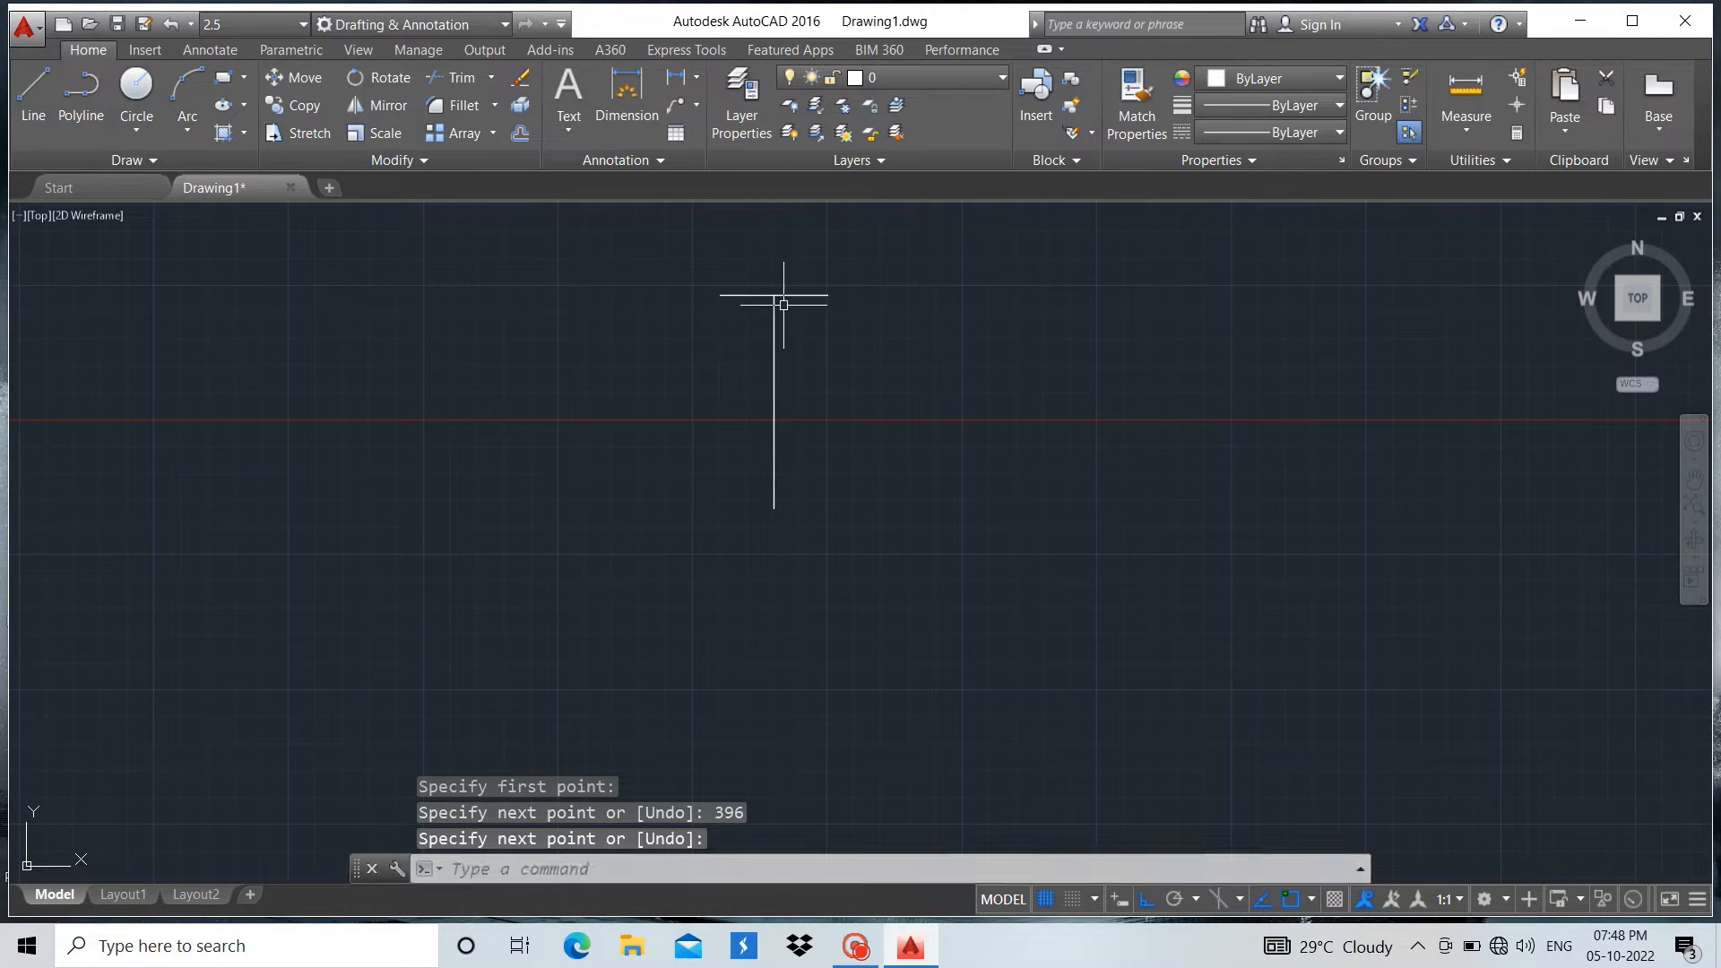
# Copy the 199-unit horizontal line from its midpoint to the lower end of the vertical line, forming an I shape
pyautogui.click(795, 285)
pyautogui.click(788, 296)
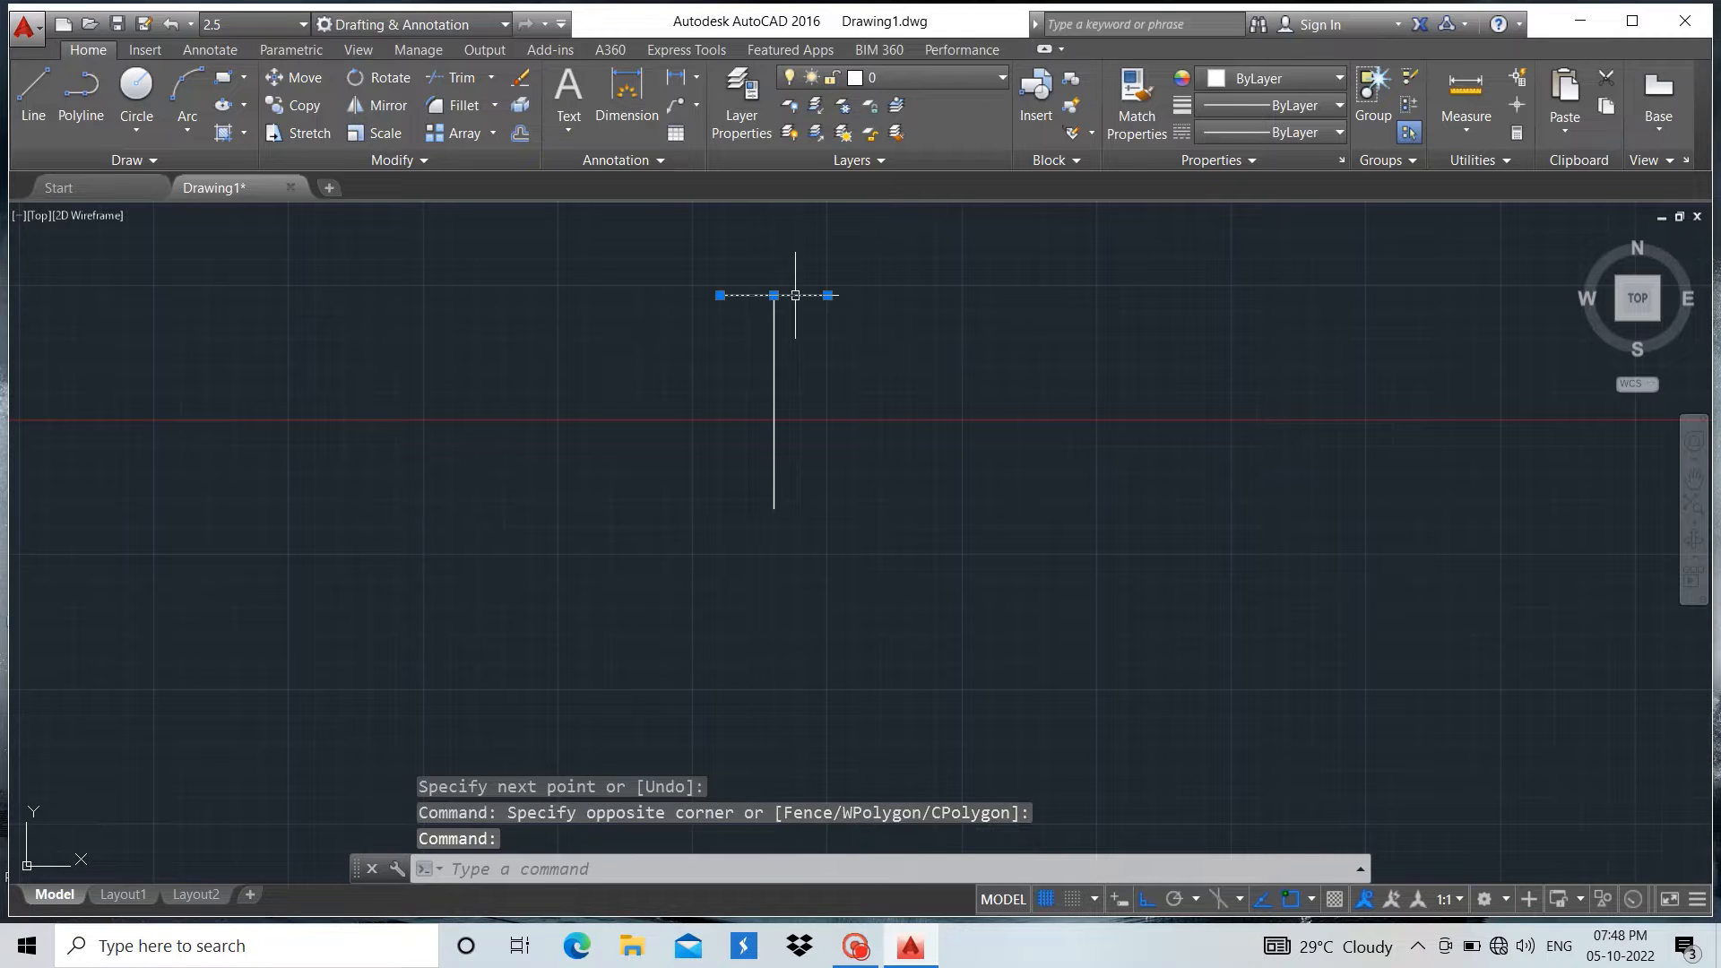
pyautogui.click(305, 106)
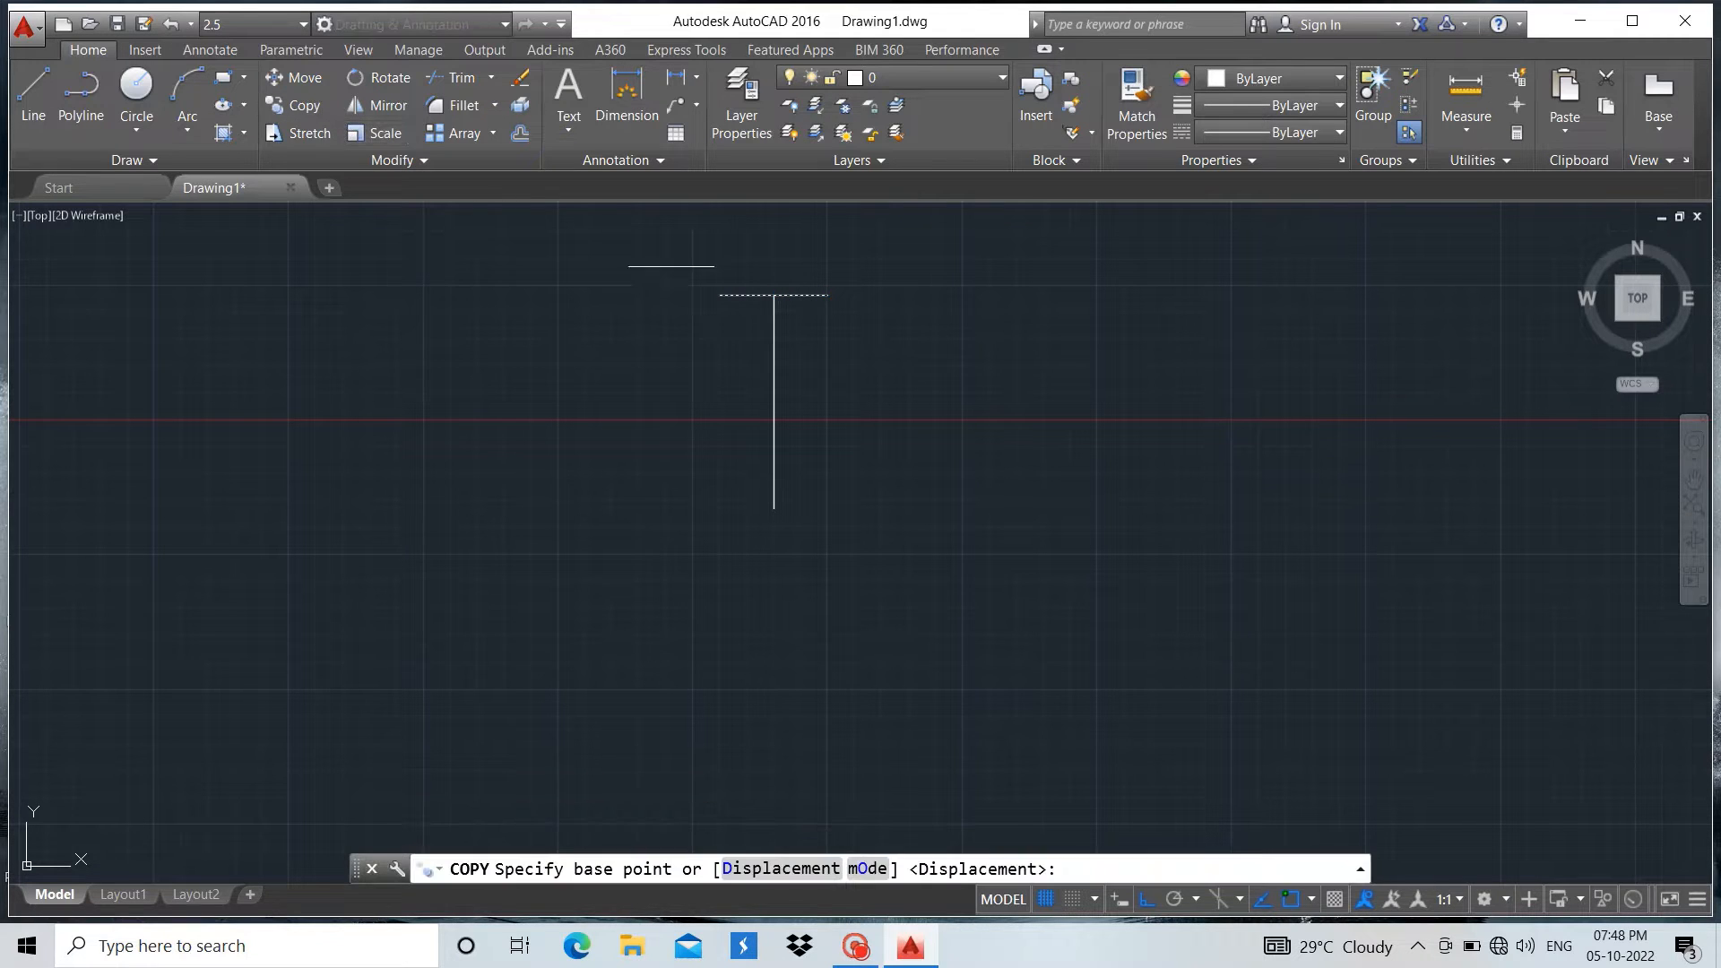
pyautogui.click(774, 294)
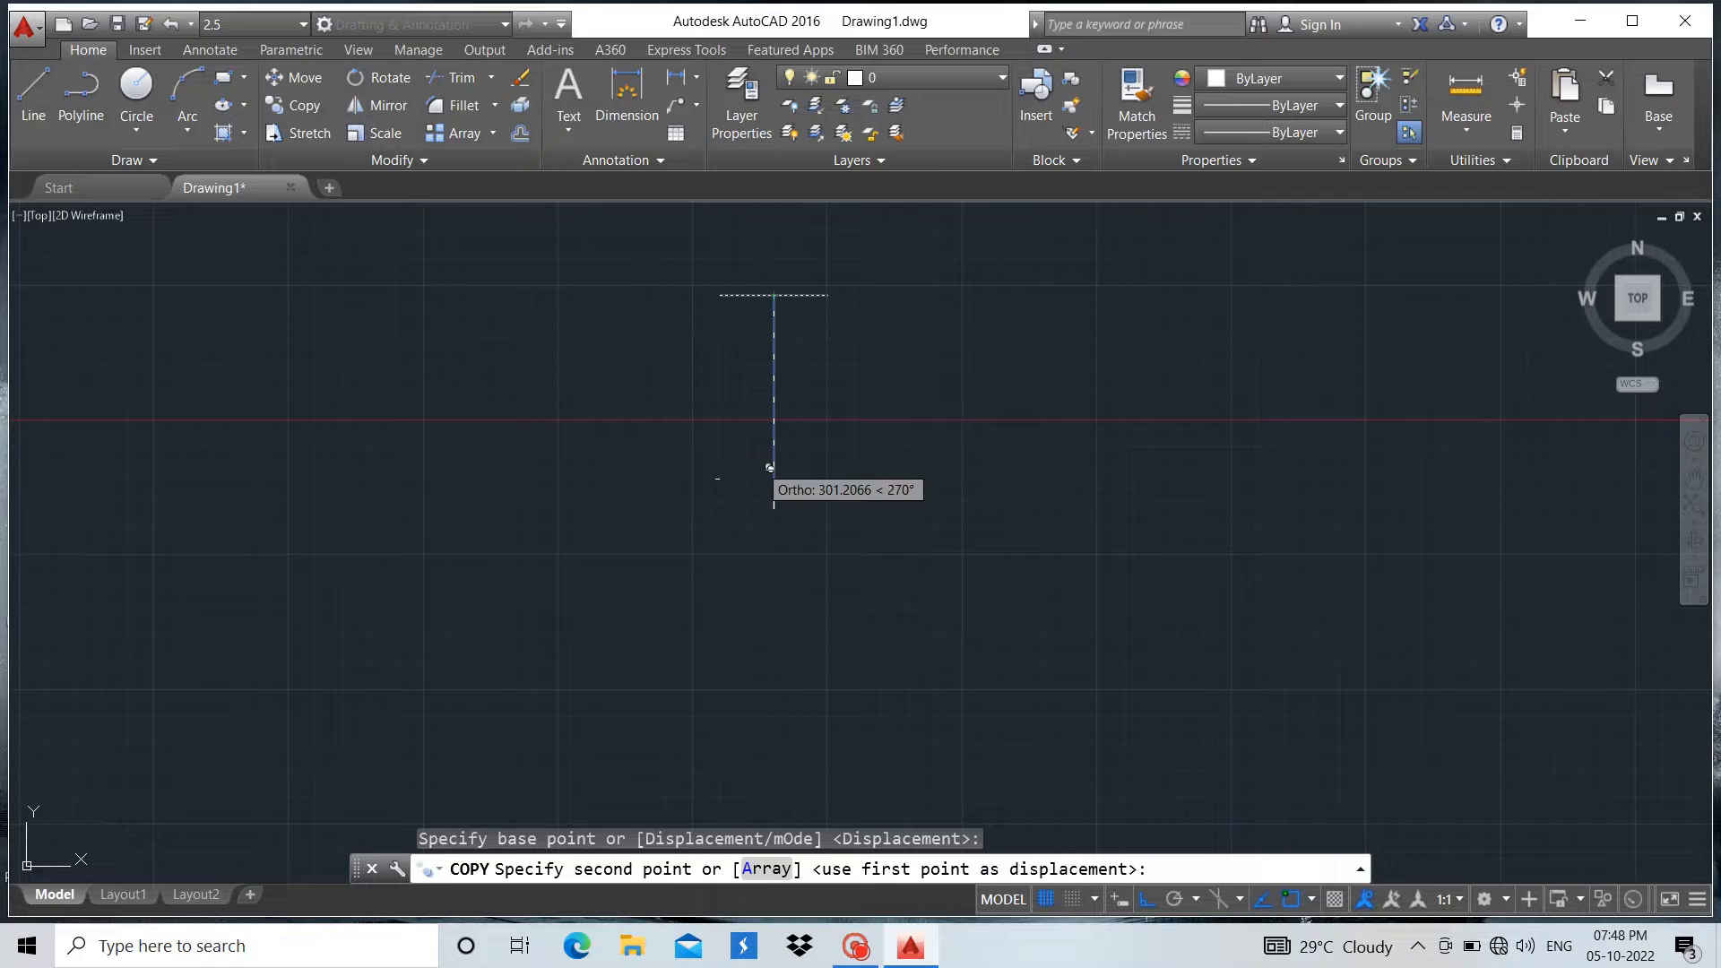
pyautogui.click(773, 508)
pyautogui.press('Escape')
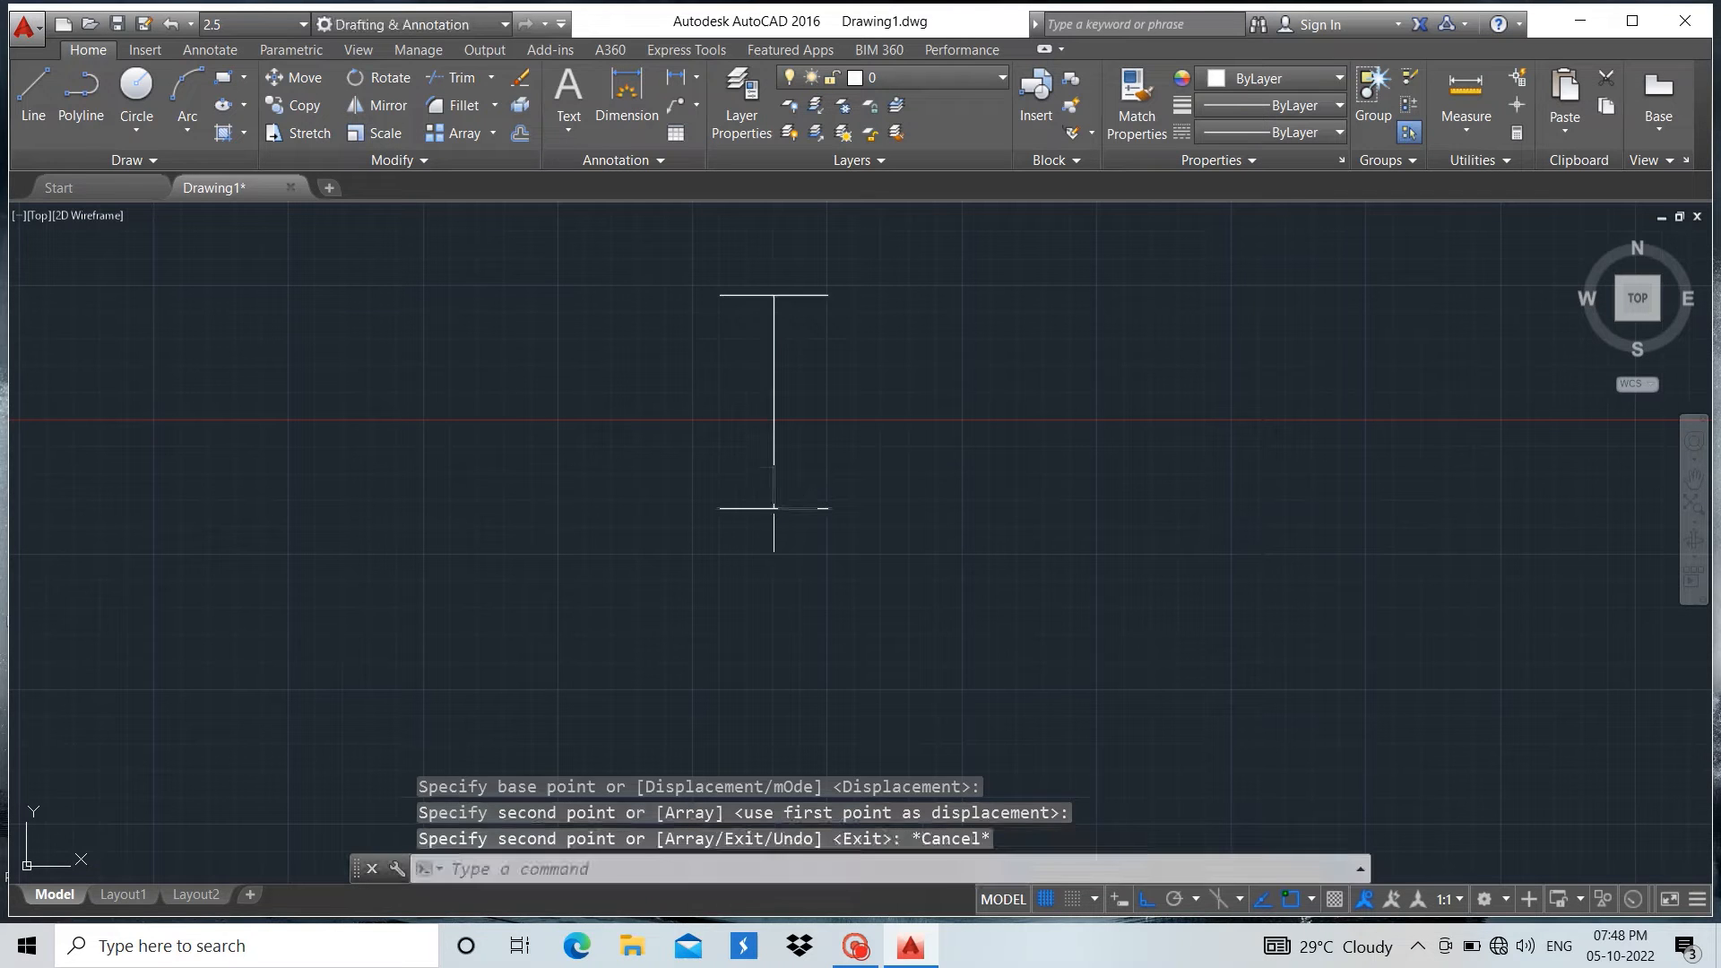
pyautogui.scroll(2, 820, 291)
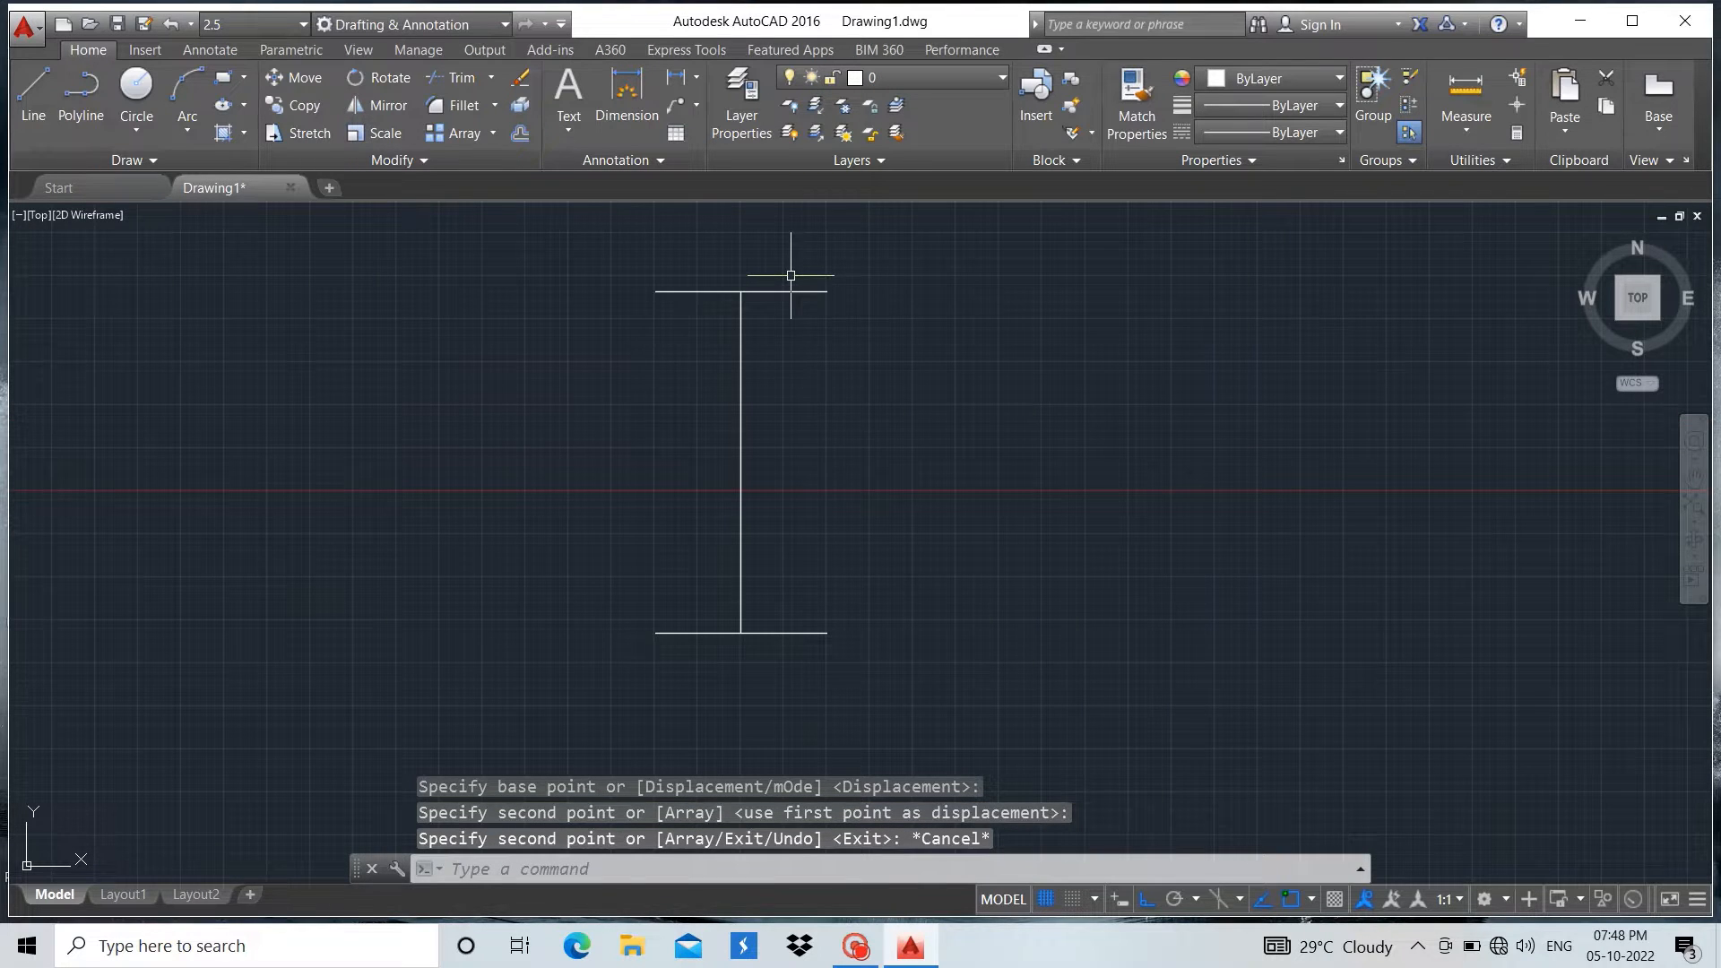
pyautogui.scroll(2, 791, 275)
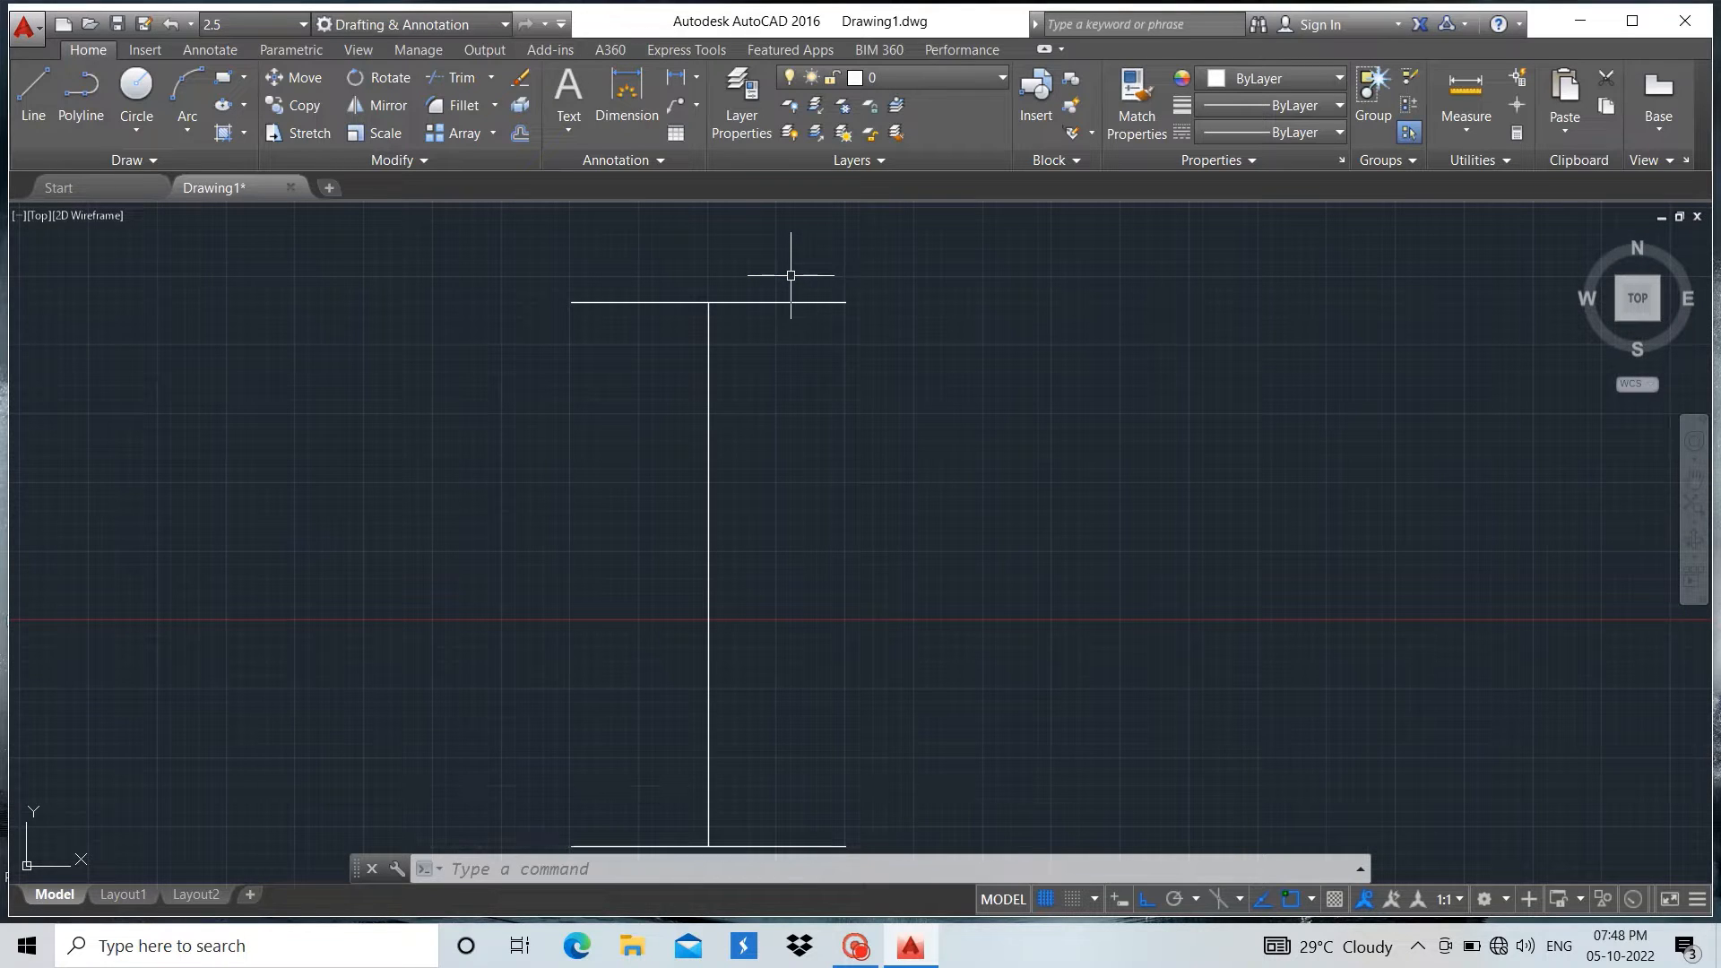
pyautogui.click(782, 298)
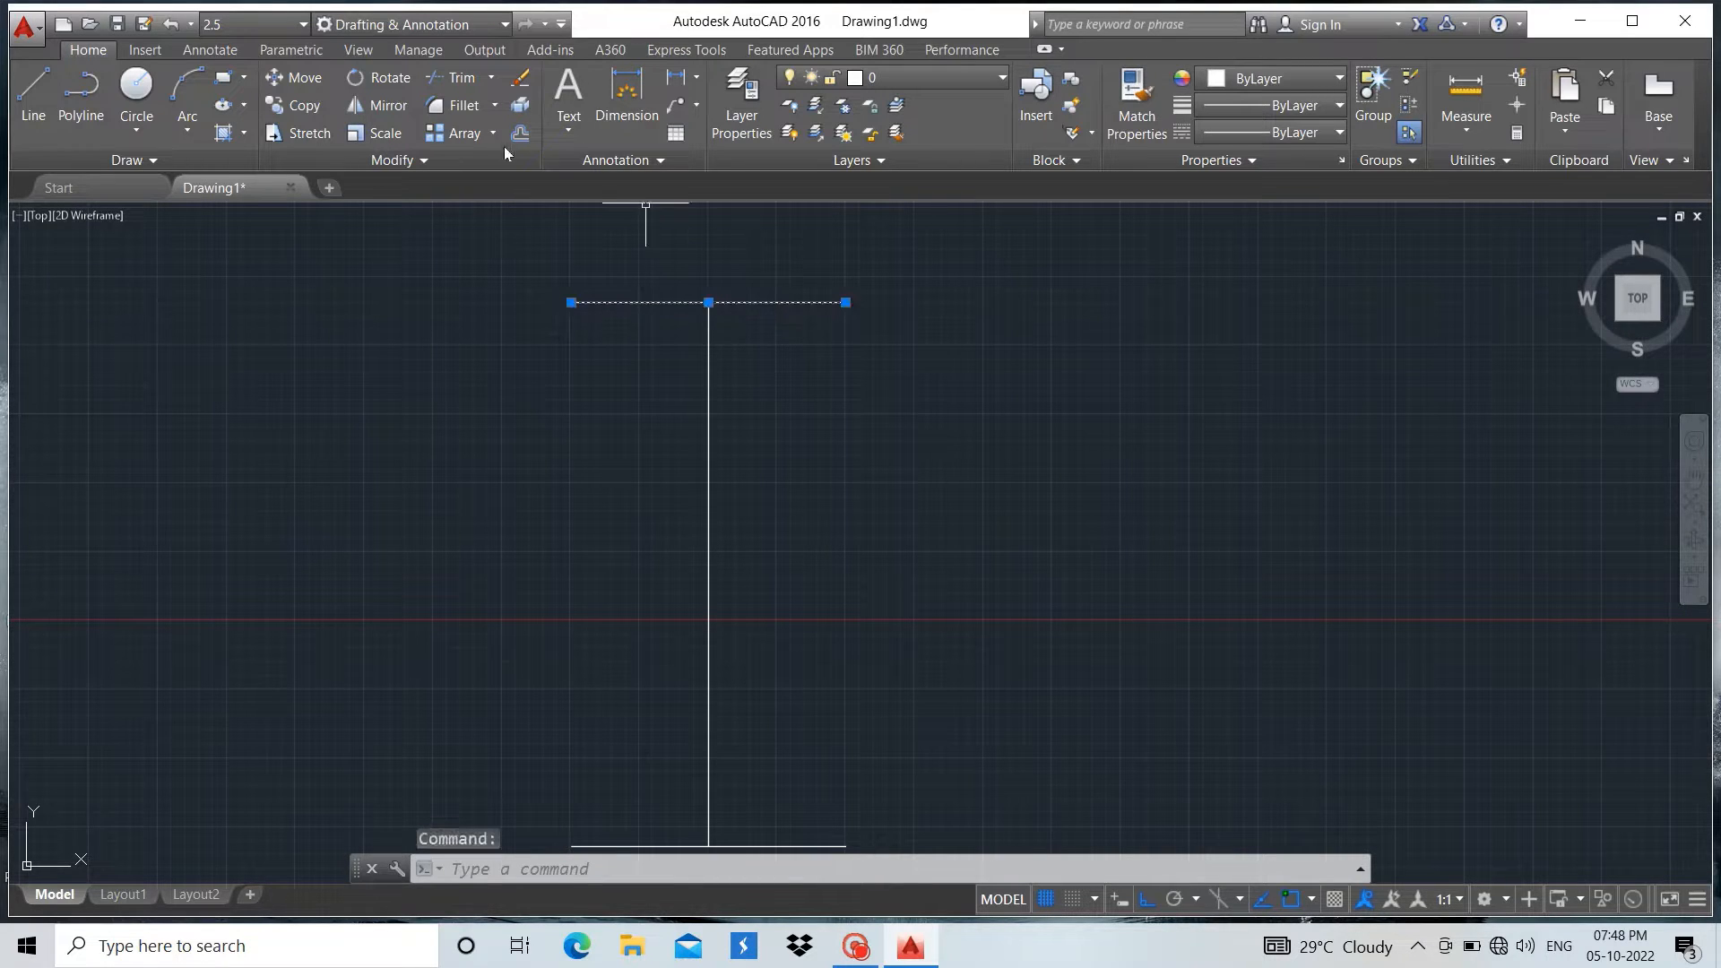
pyautogui.click(529, 133)
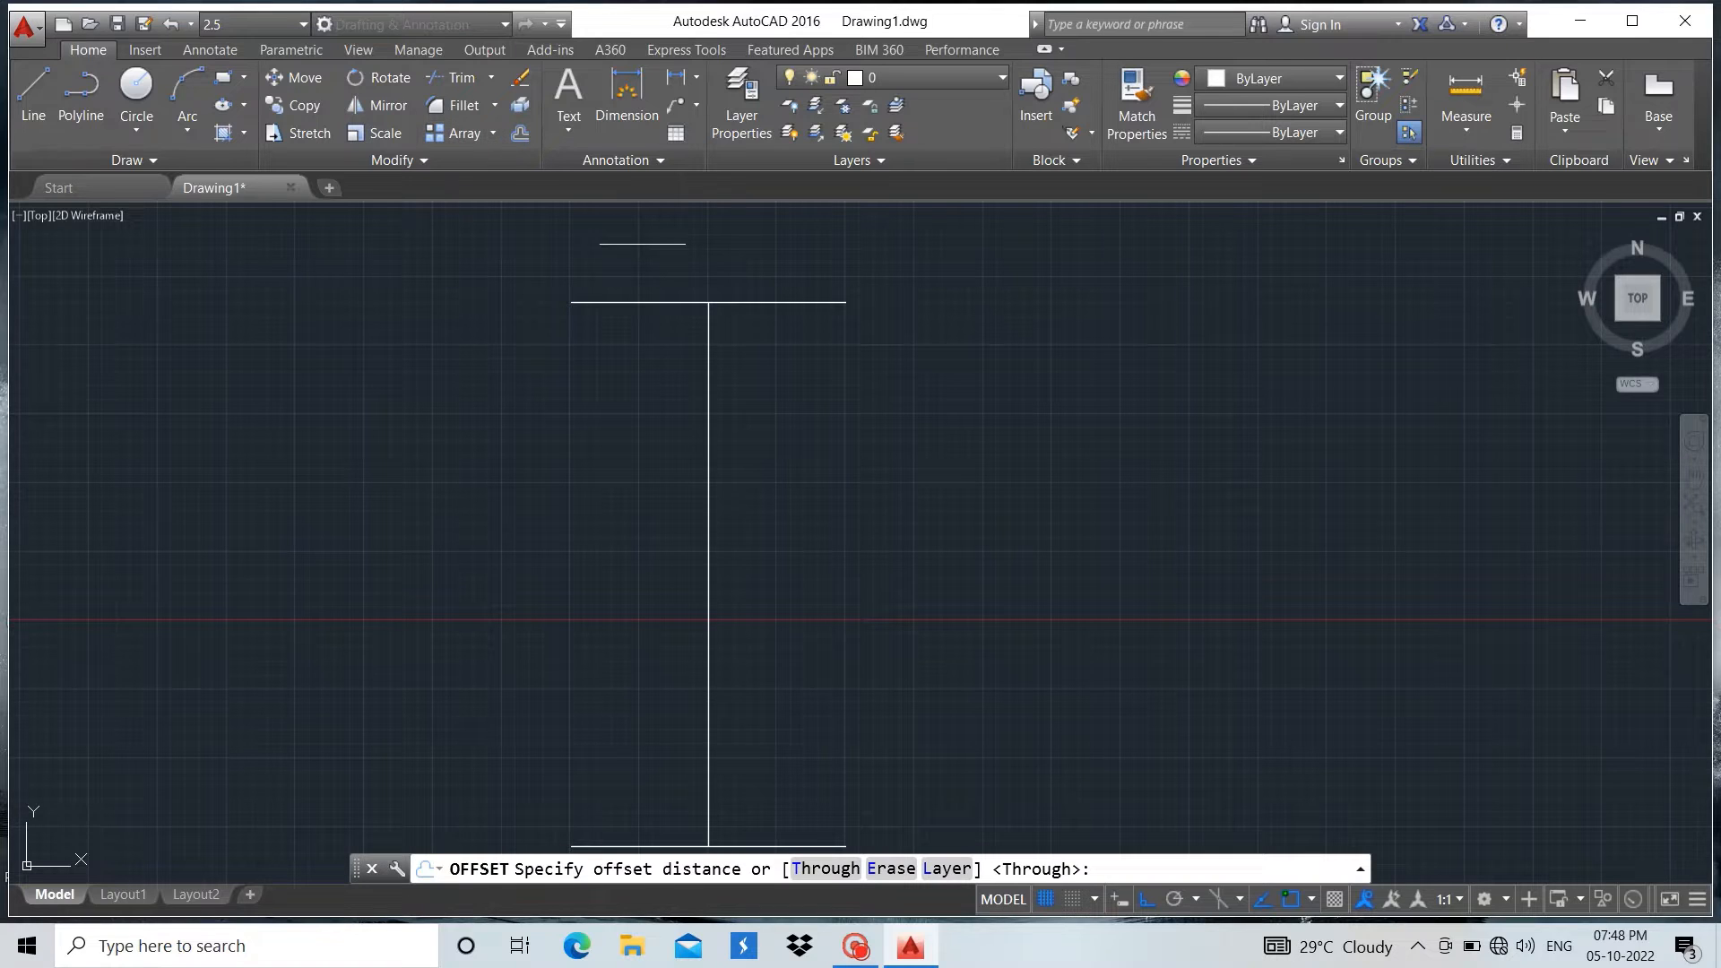
pyautogui.click(707, 302)
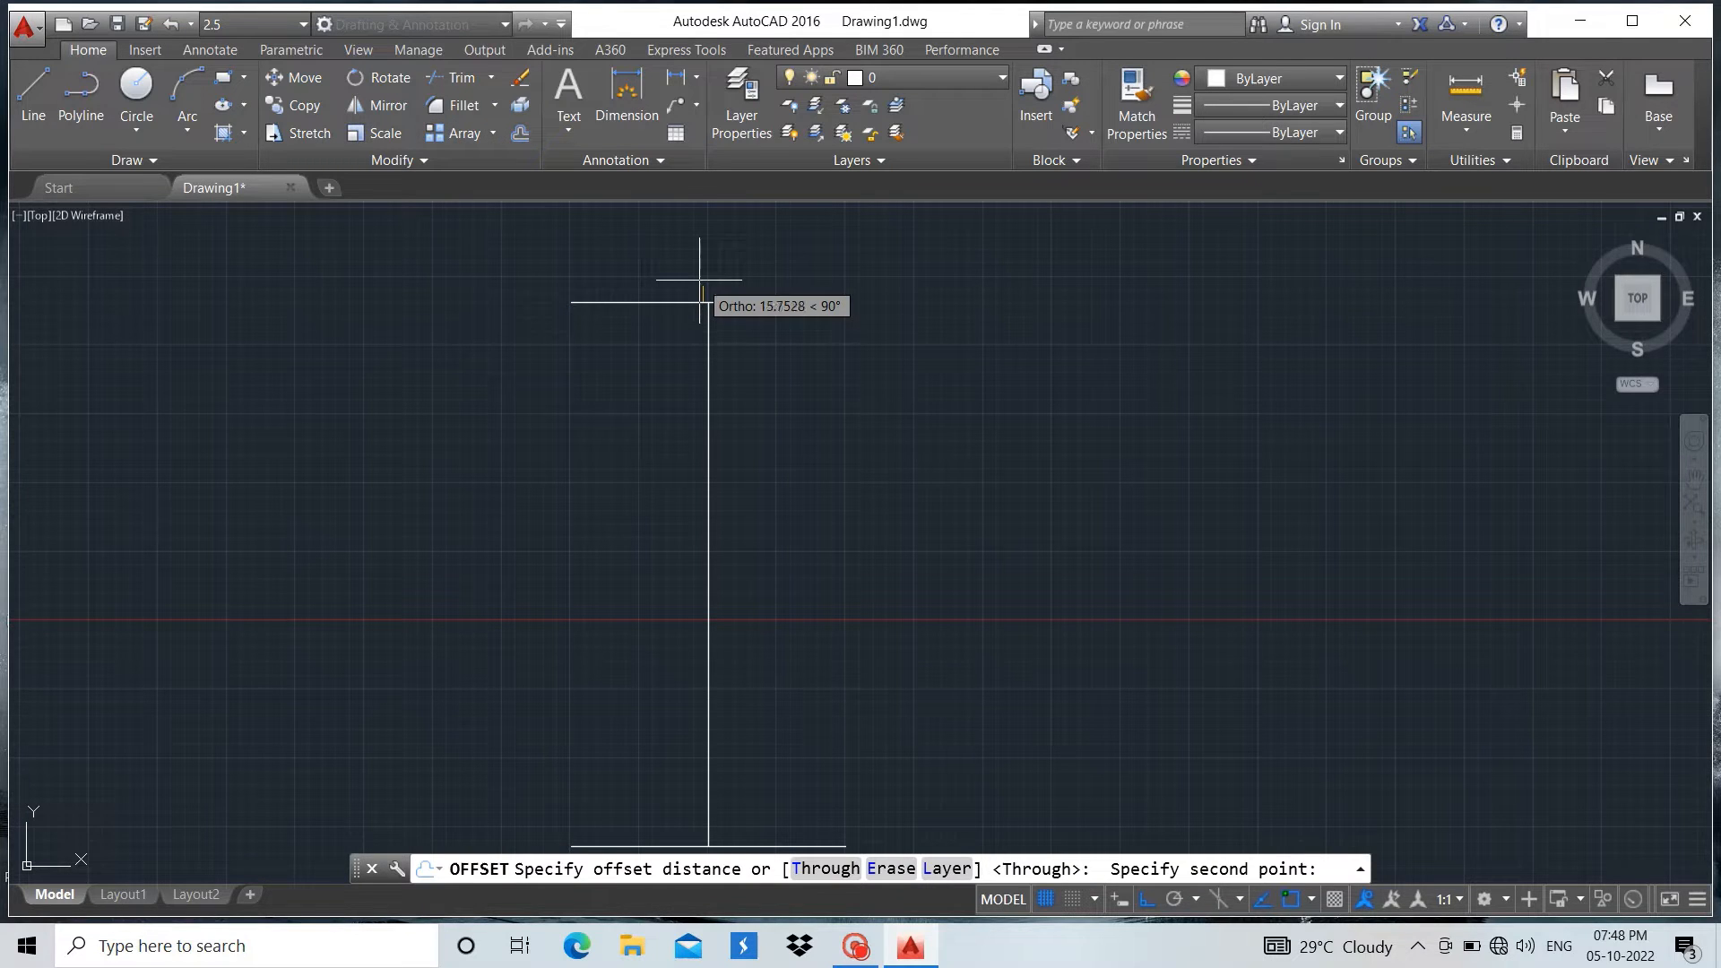
pyautogui.press('Escape')
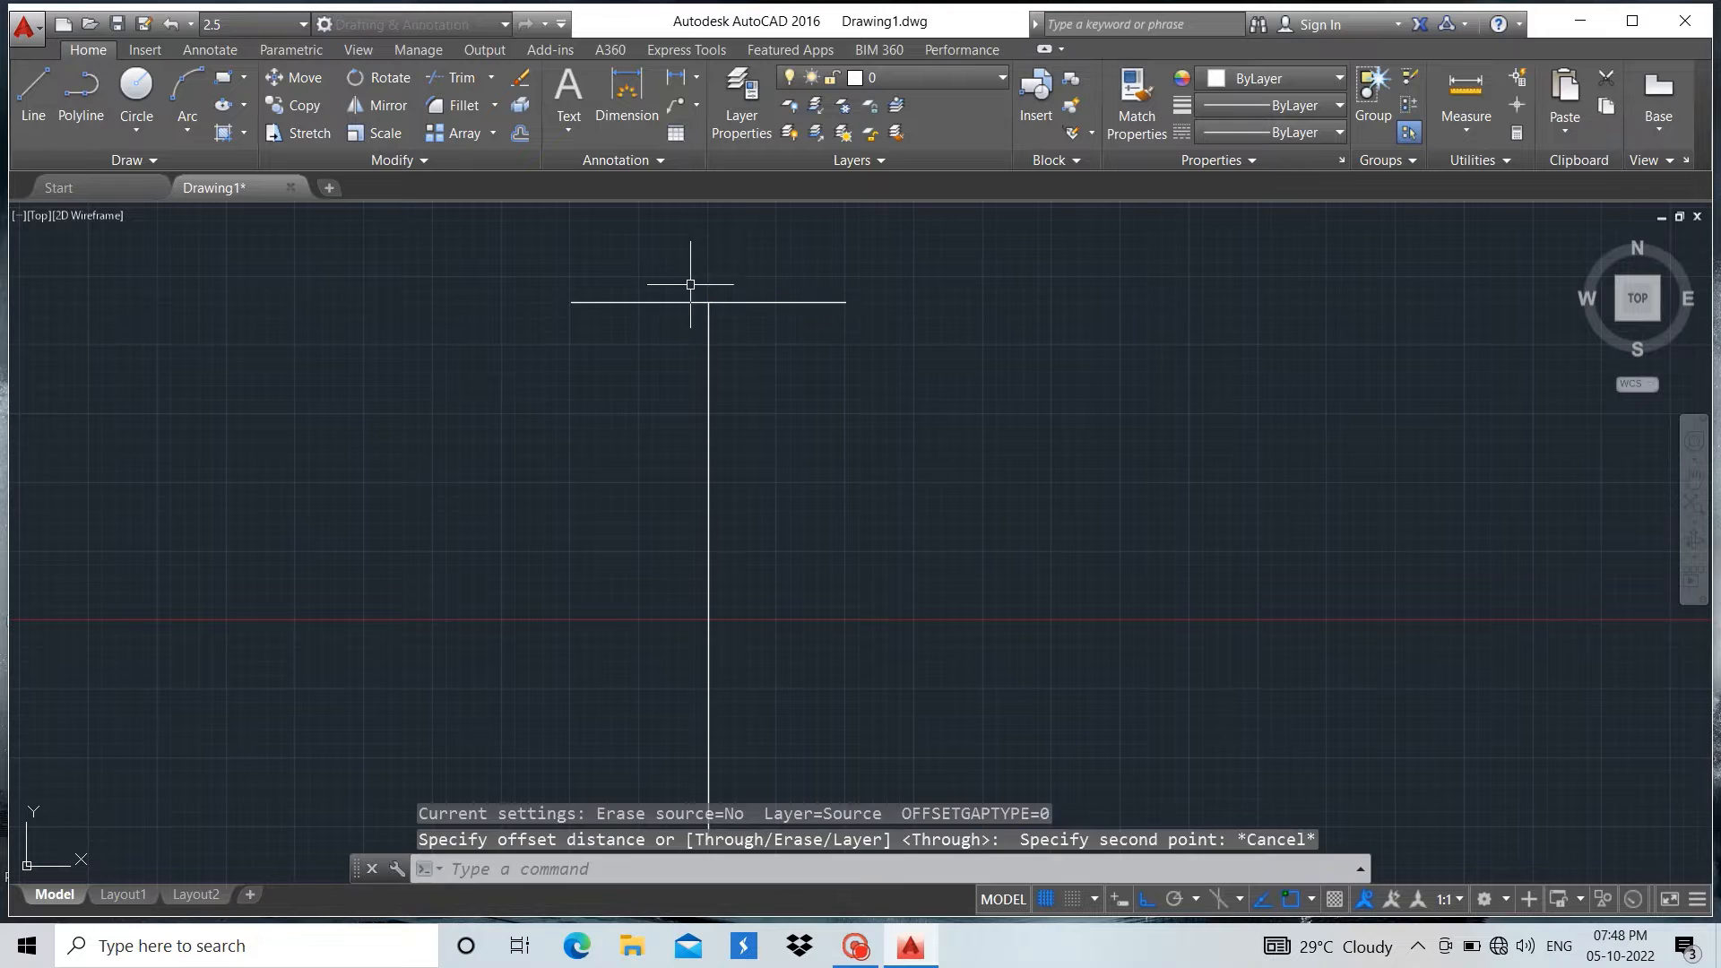
# Offset the top horizontal line of the I shape 11 units upward
pyautogui.click(677, 301)
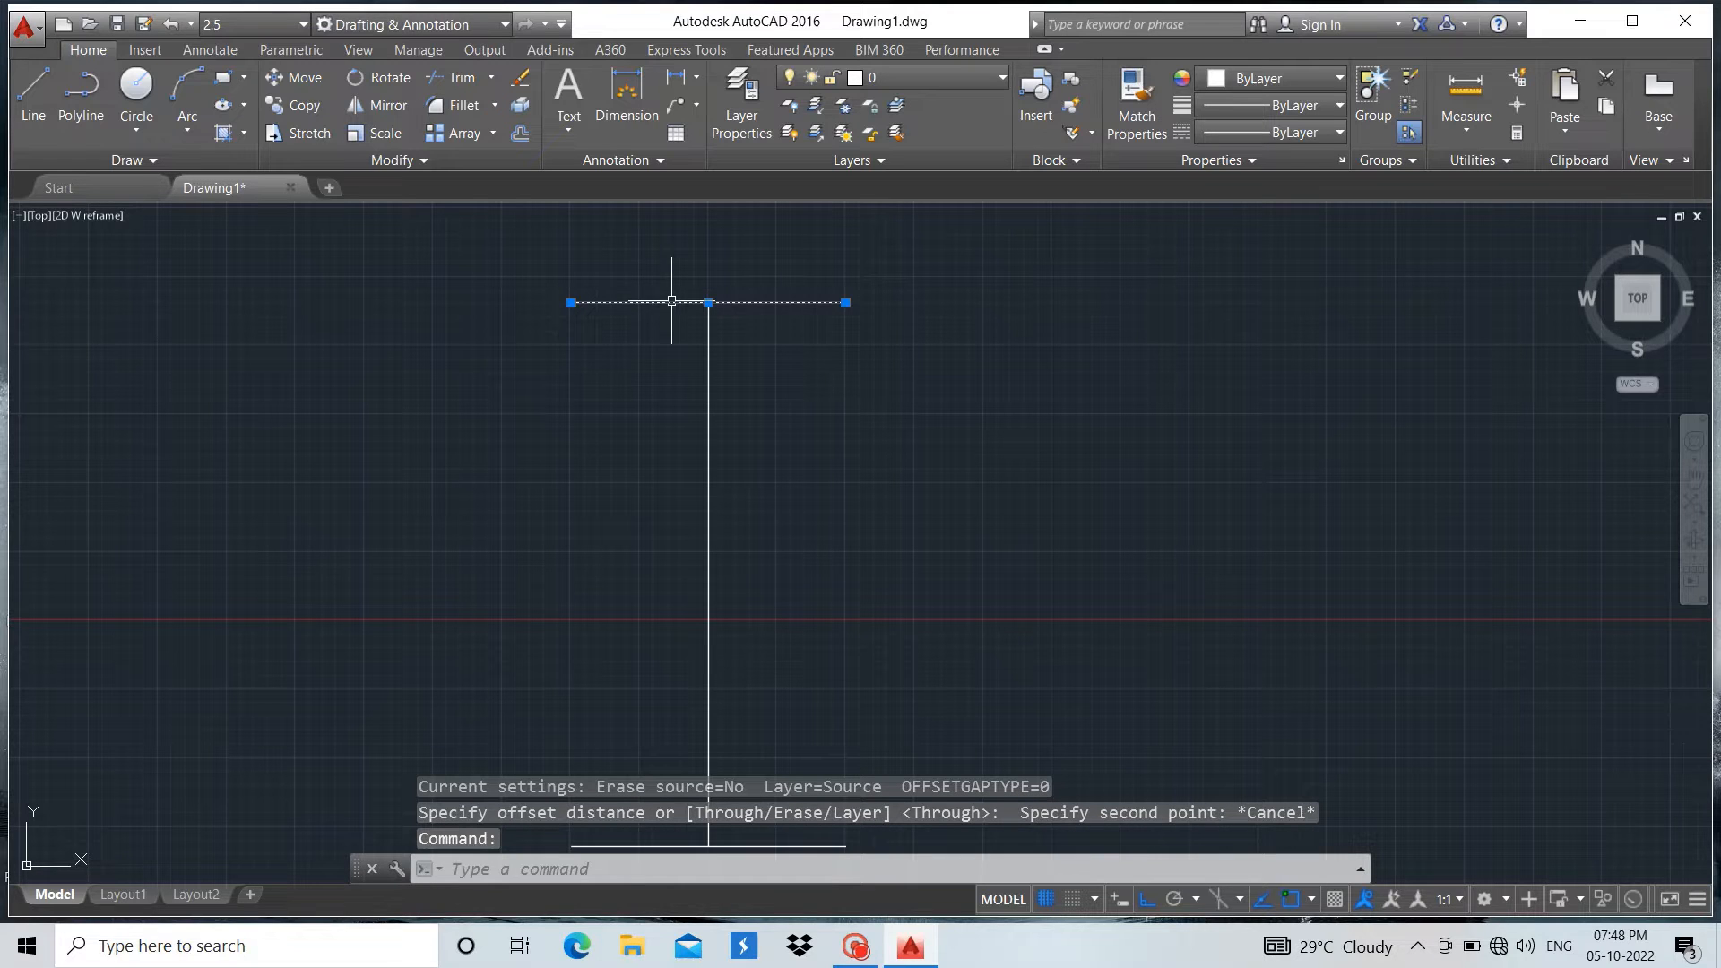
pyautogui.click(520, 134)
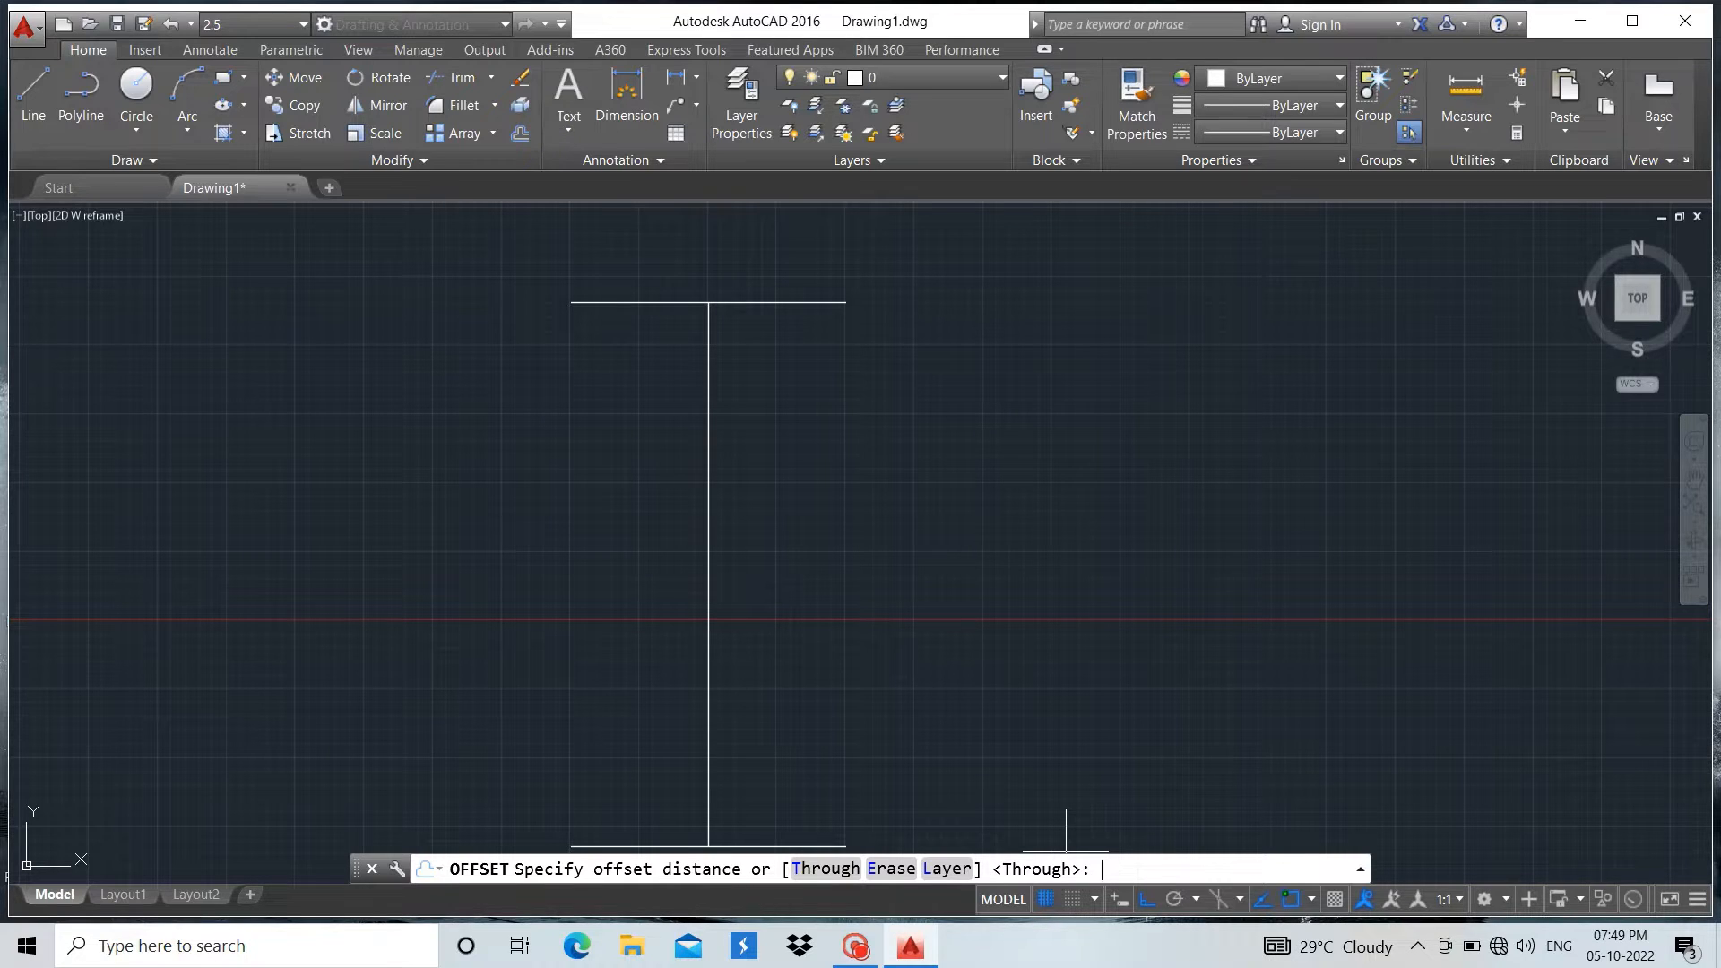
pyautogui.press('Return')
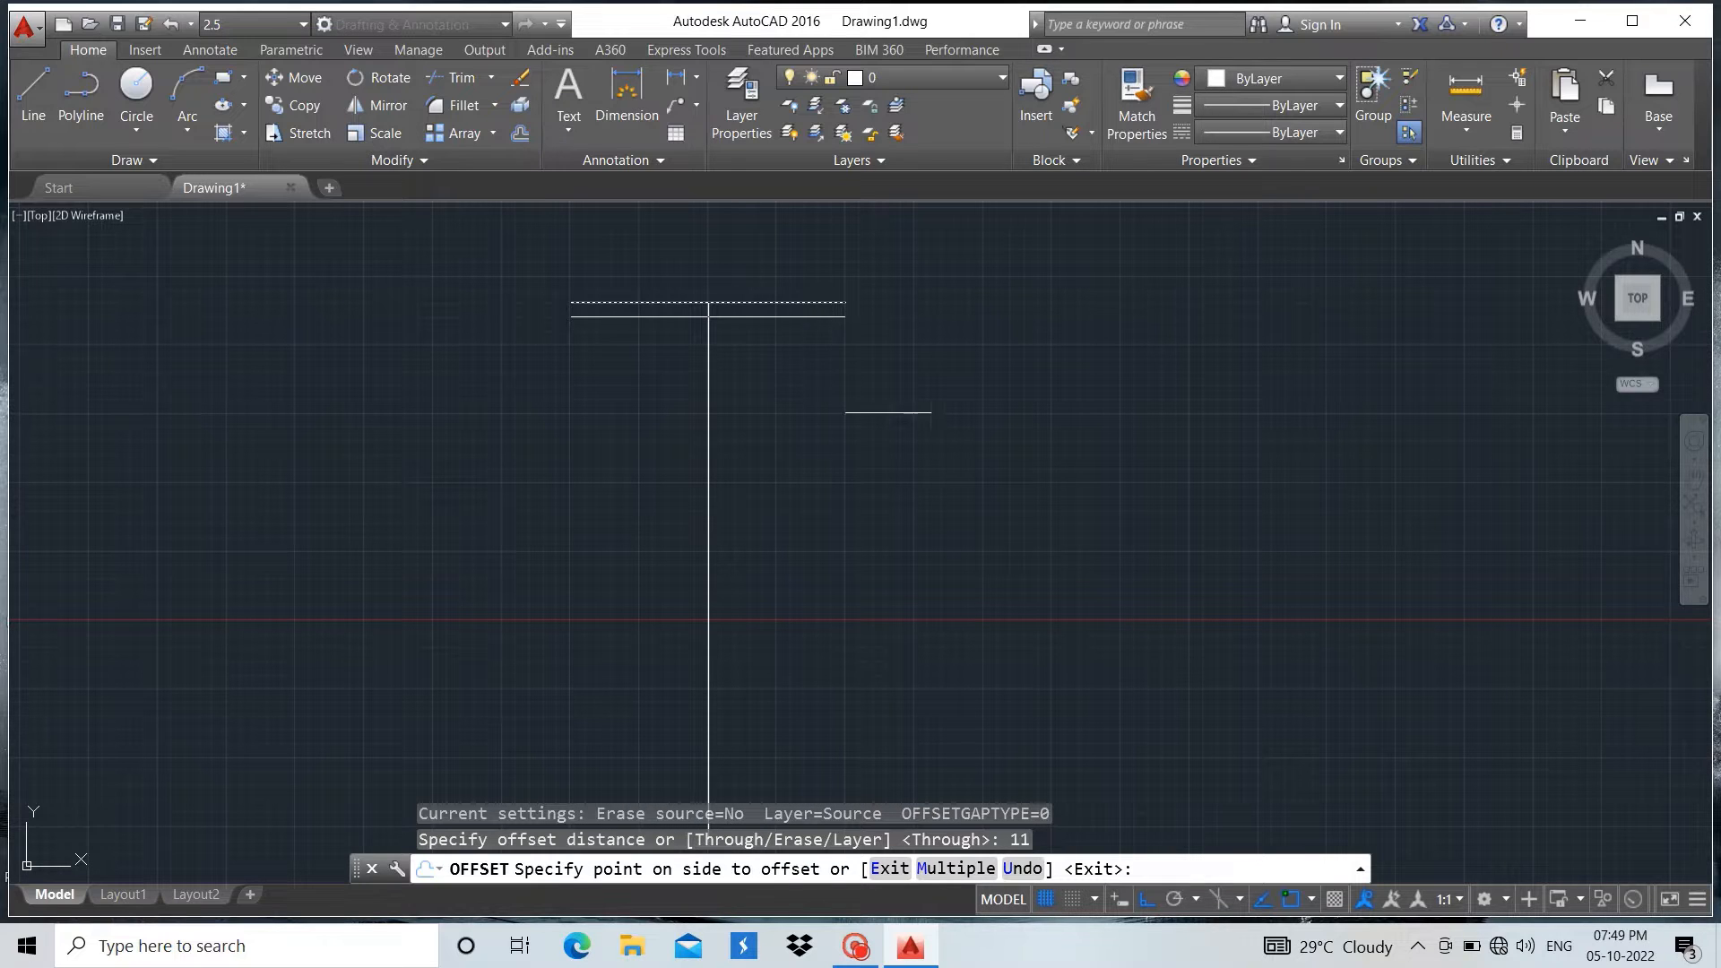
pyautogui.click(820, 252)
# Offset the bottom horizontal line of the I shape 11 units upward, towards the inside of the section
pyautogui.scroll(-2, 931, 260)
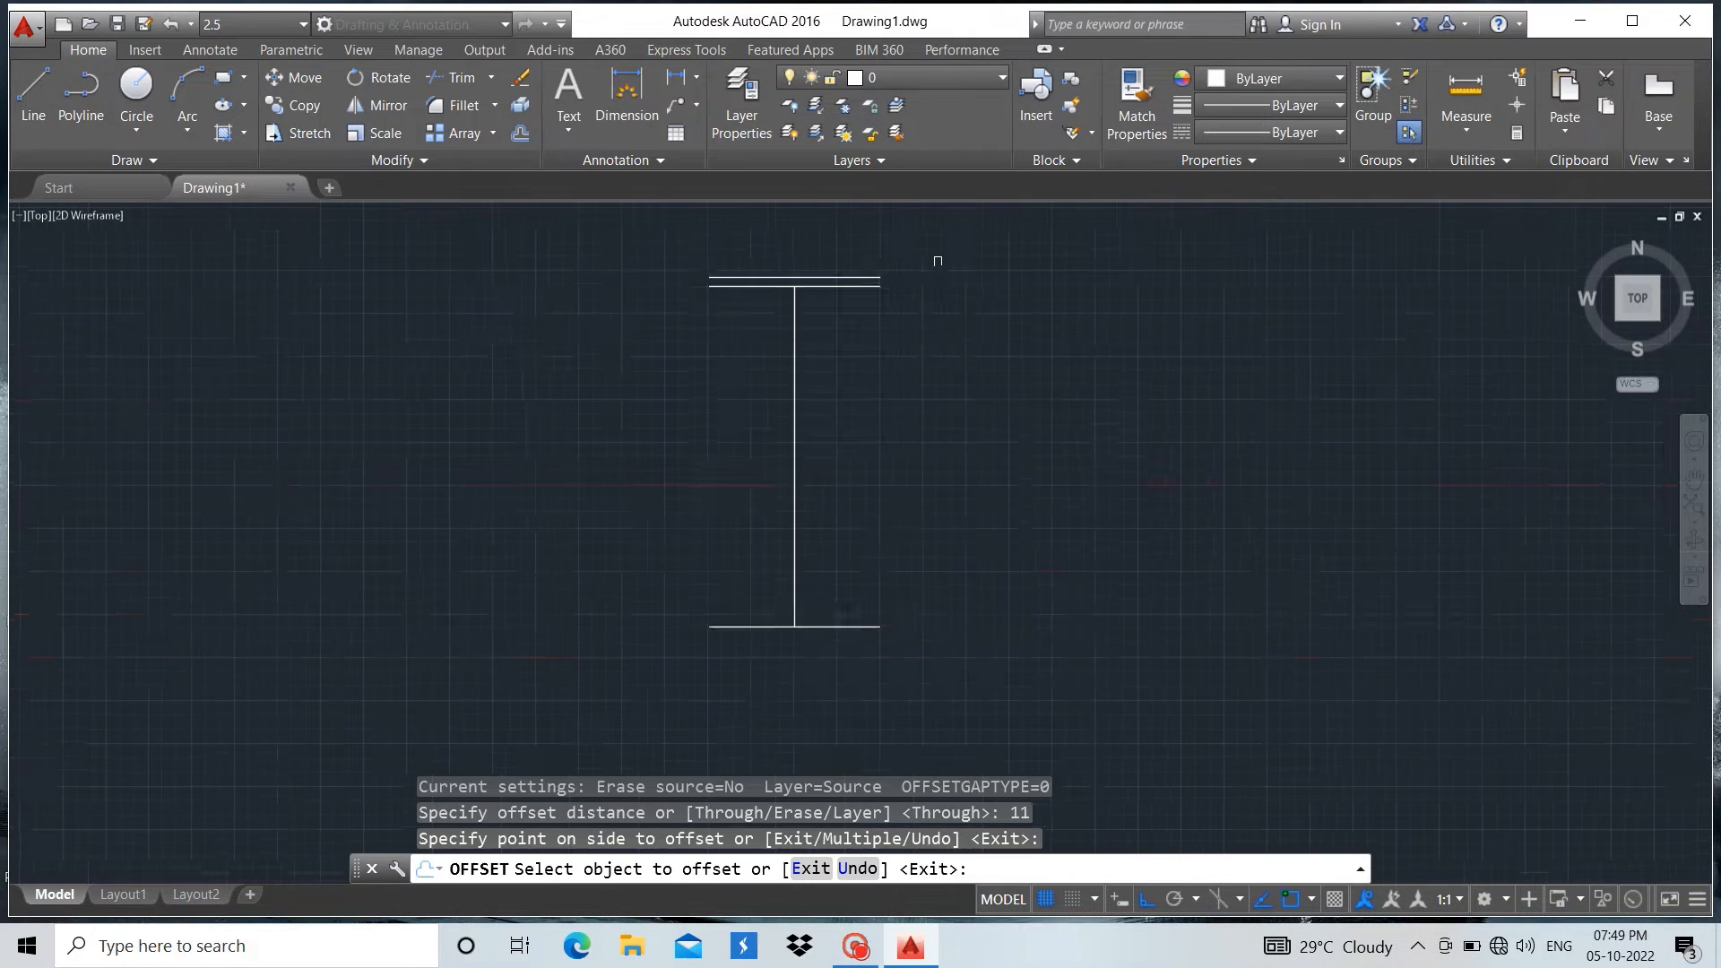
pyautogui.scroll(2, 796, 735)
pyautogui.scroll(-2, 916, 492)
pyautogui.scroll(3, 932, 350)
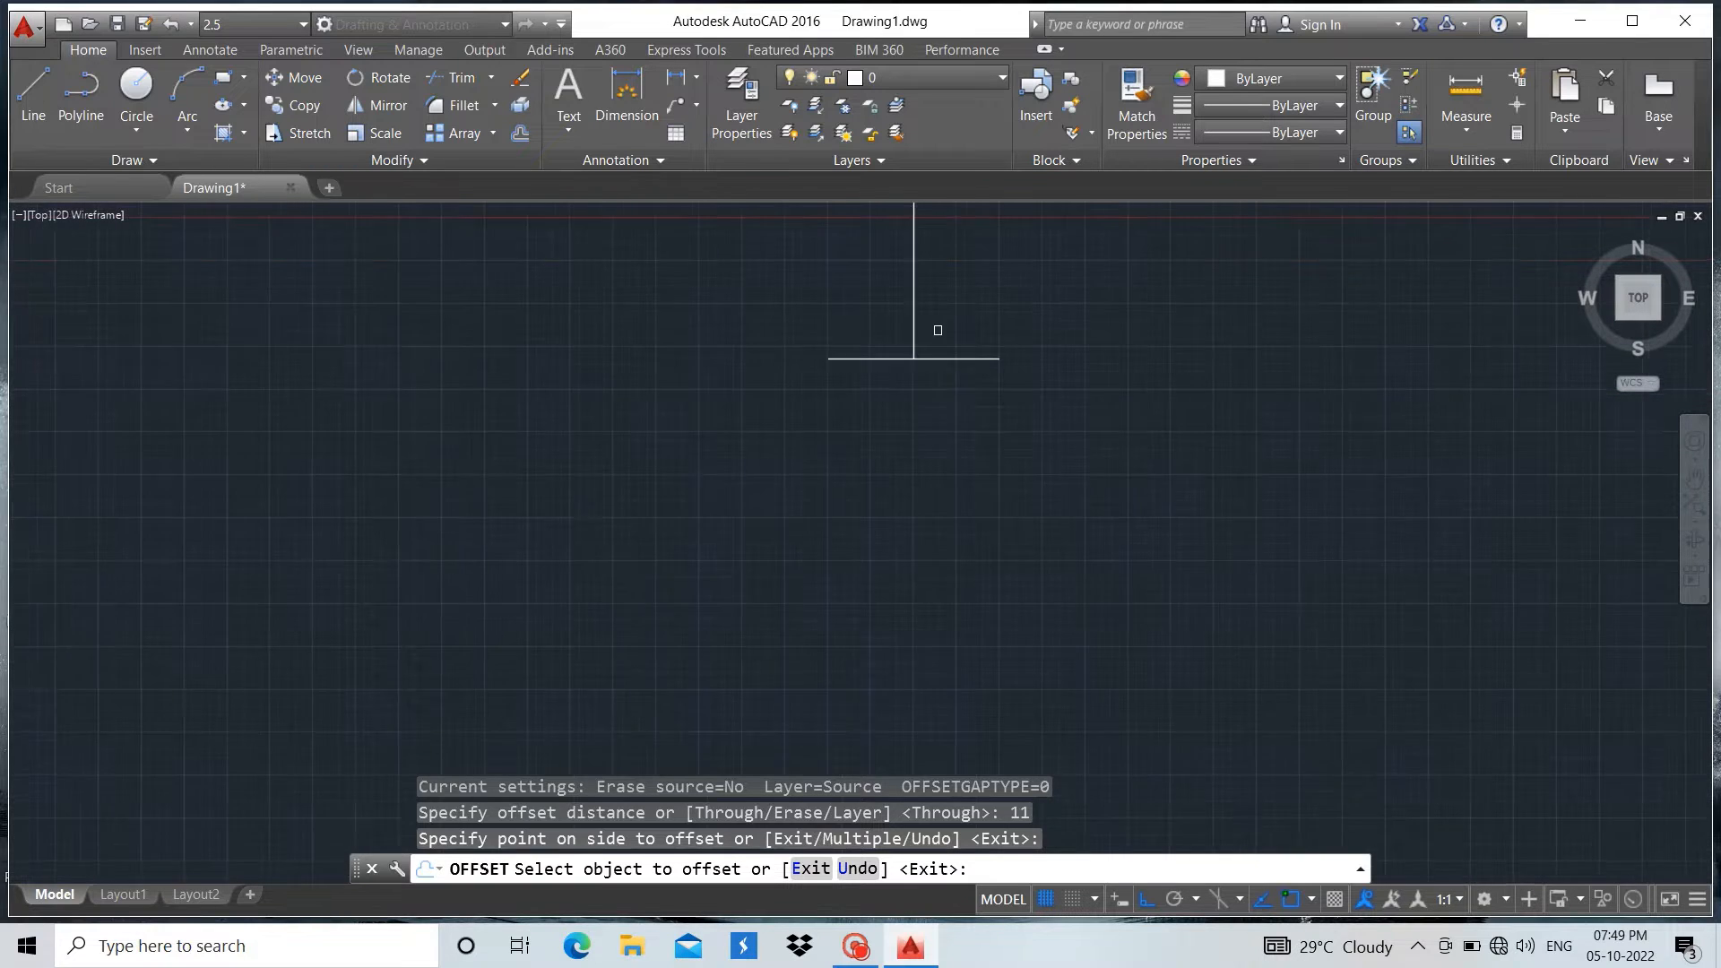
pyautogui.click(949, 376)
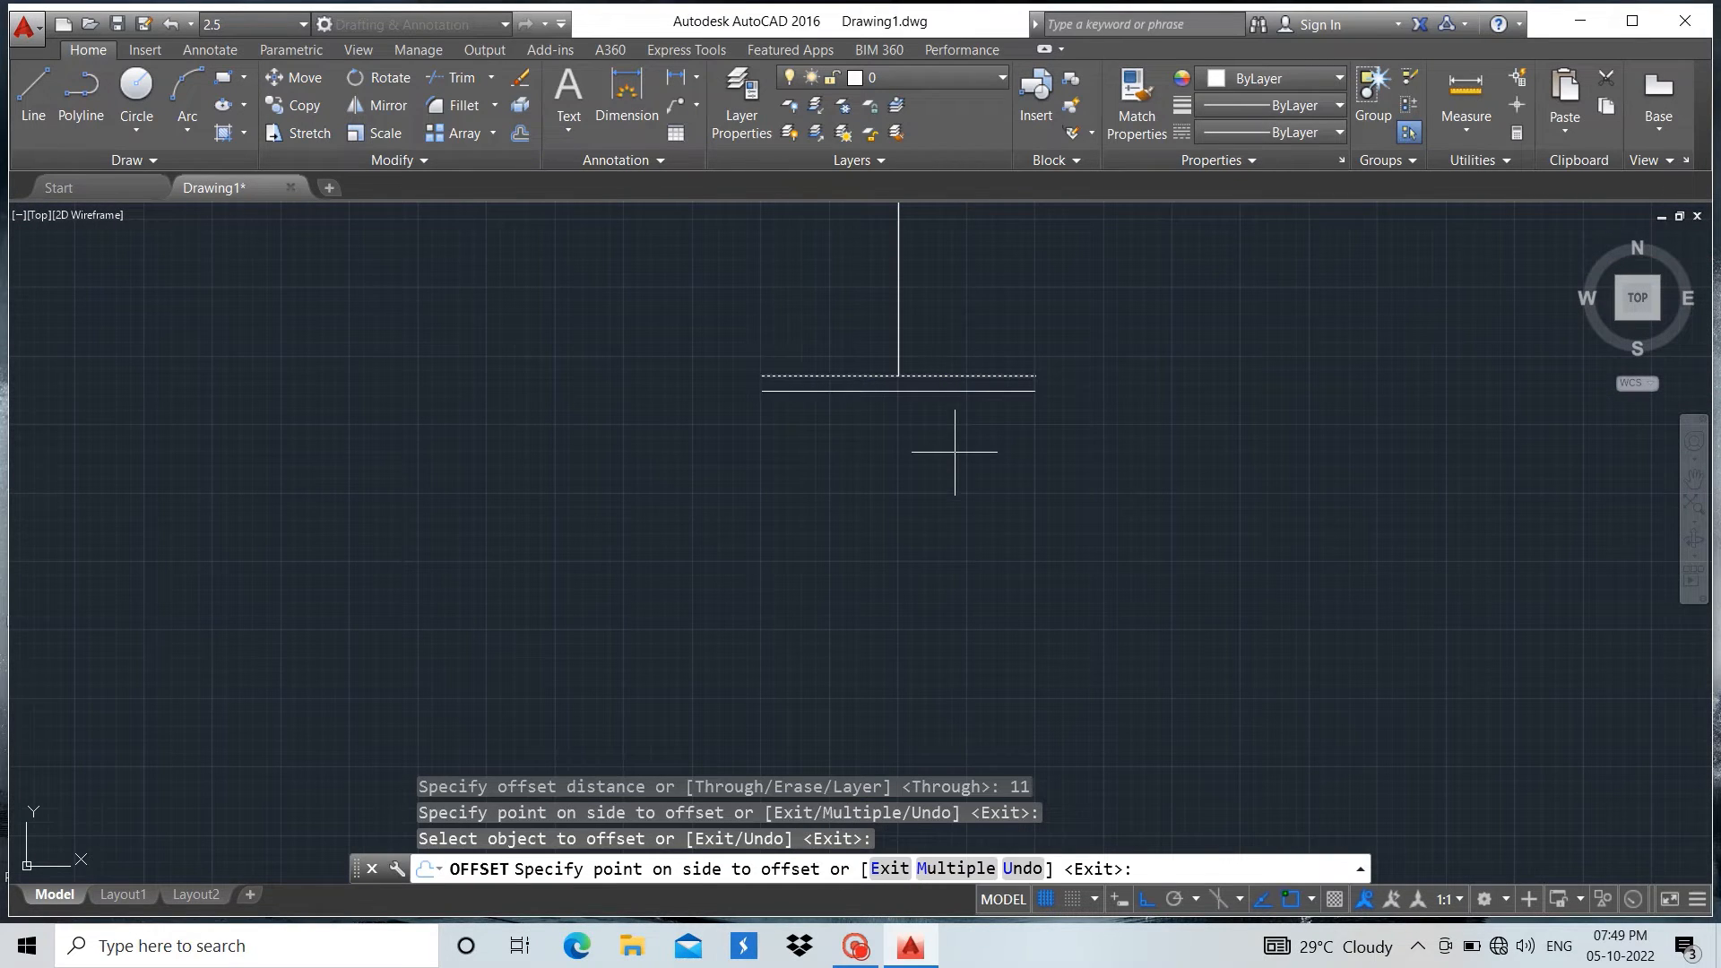
pyautogui.click(942, 305)
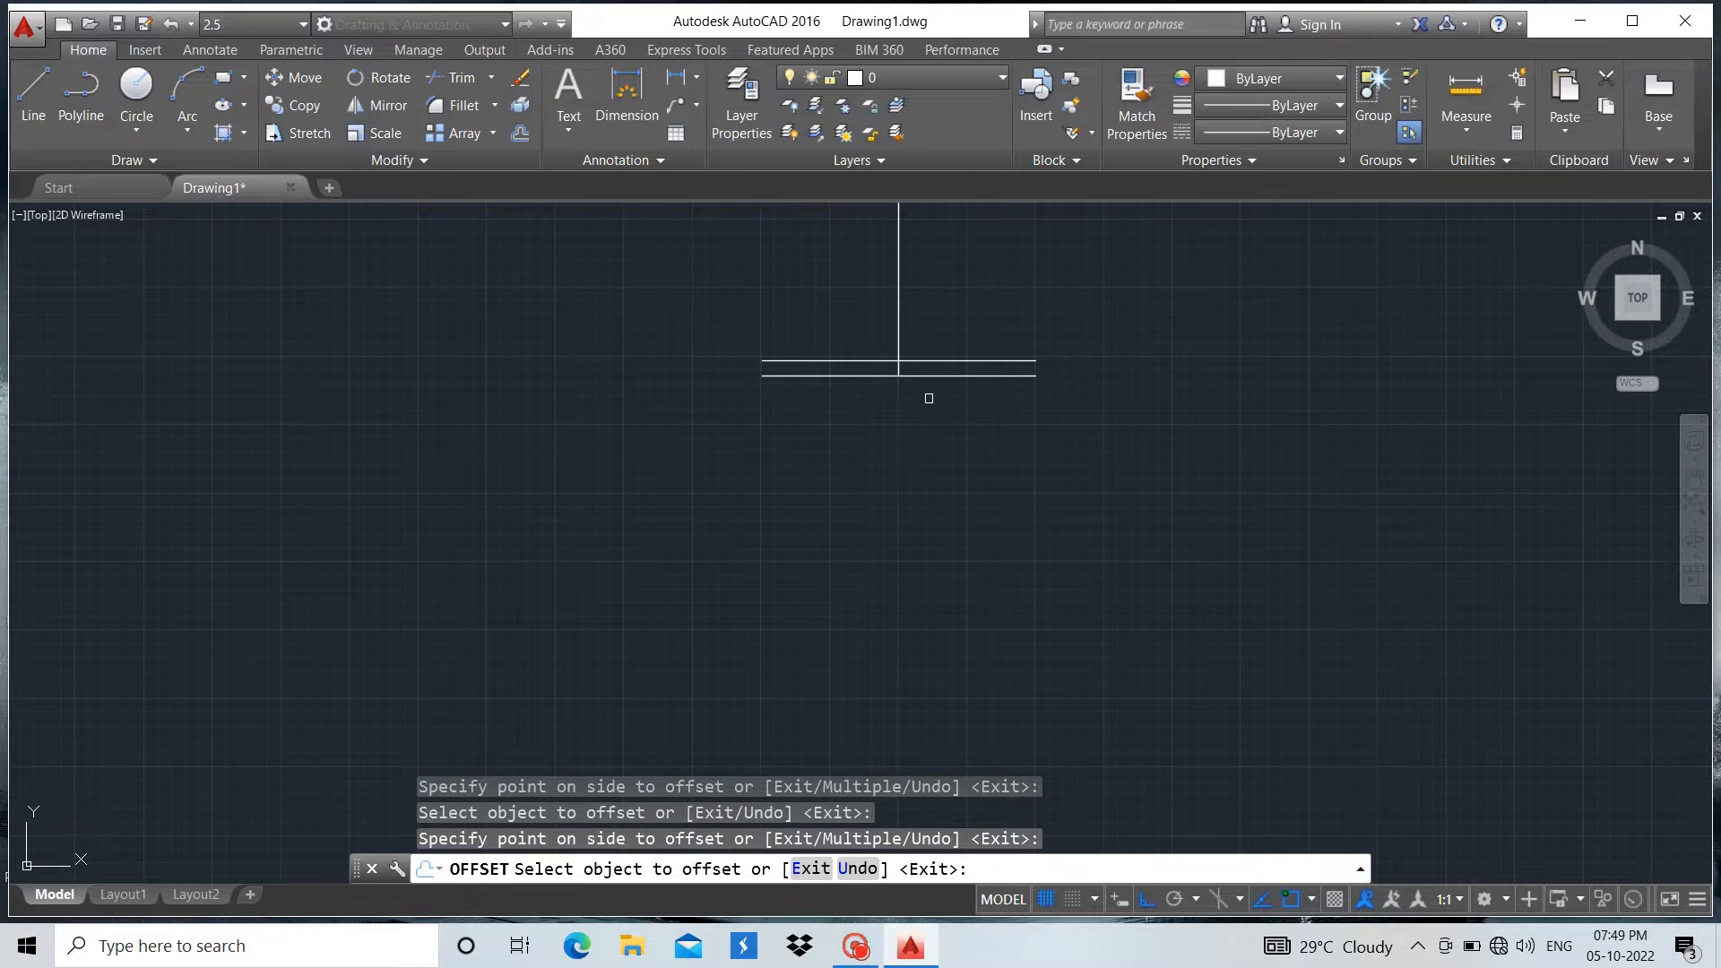
# Offset the horizontal line at the vertical line's upper end 11 units downward
pyautogui.scroll(-2, 884, 576)
pyautogui.scroll(4, 896, 280)
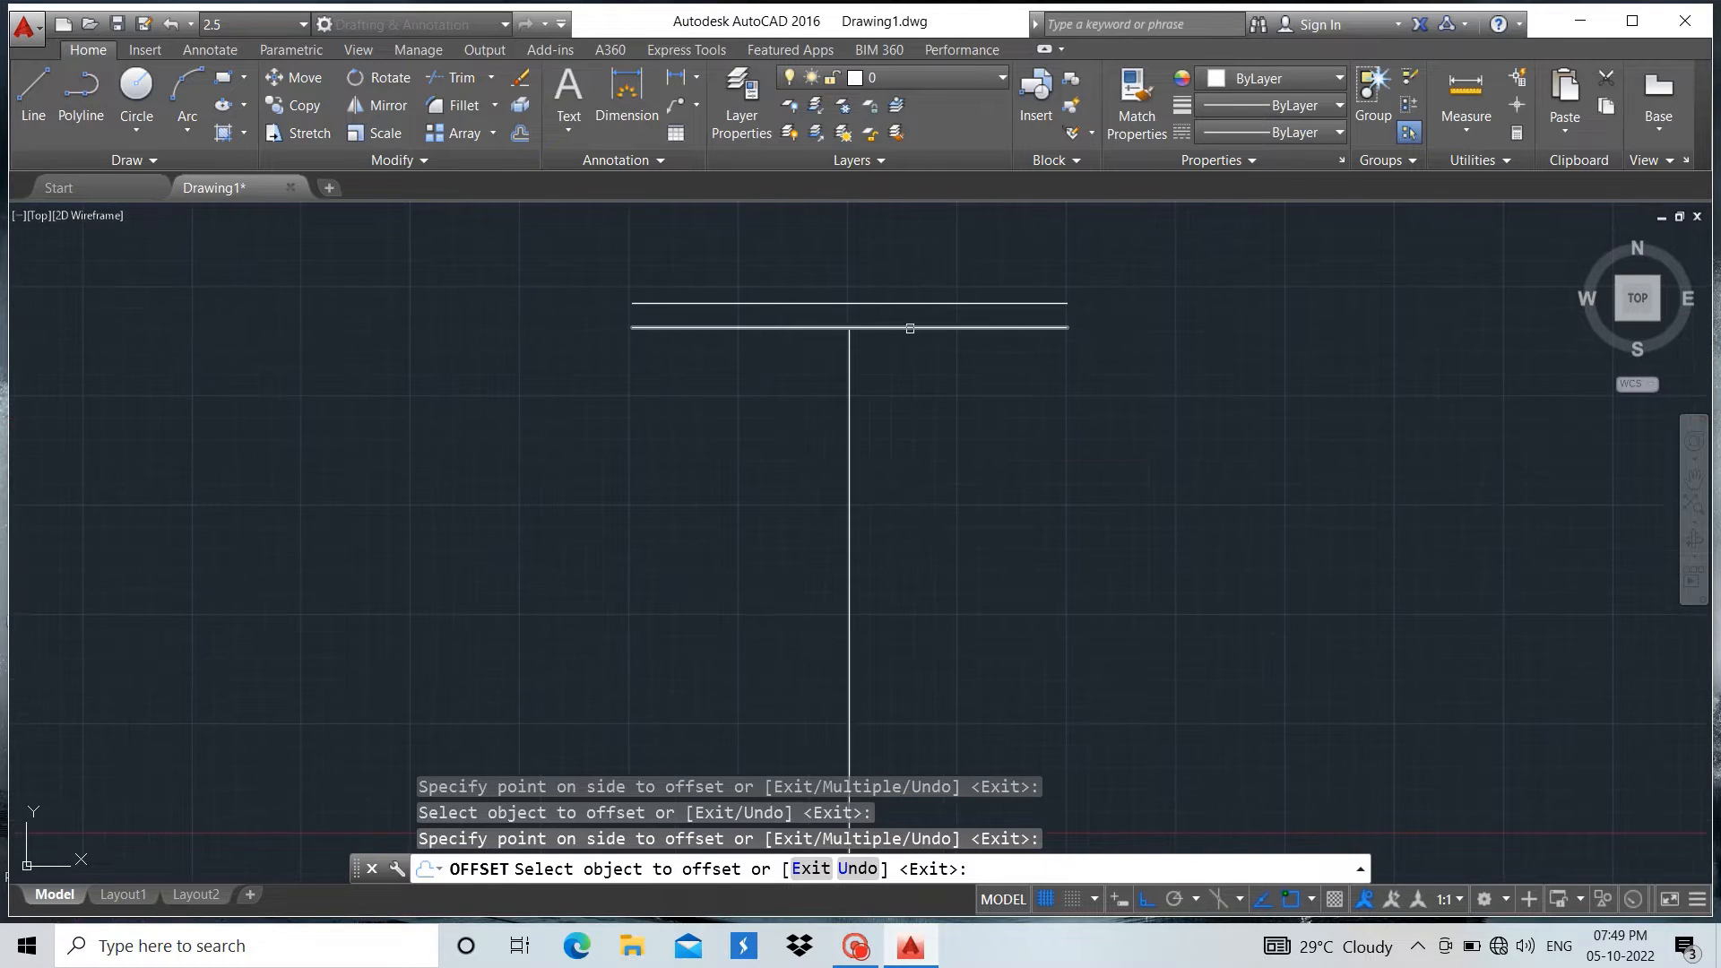
pyautogui.click(906, 327)
pyautogui.click(916, 419)
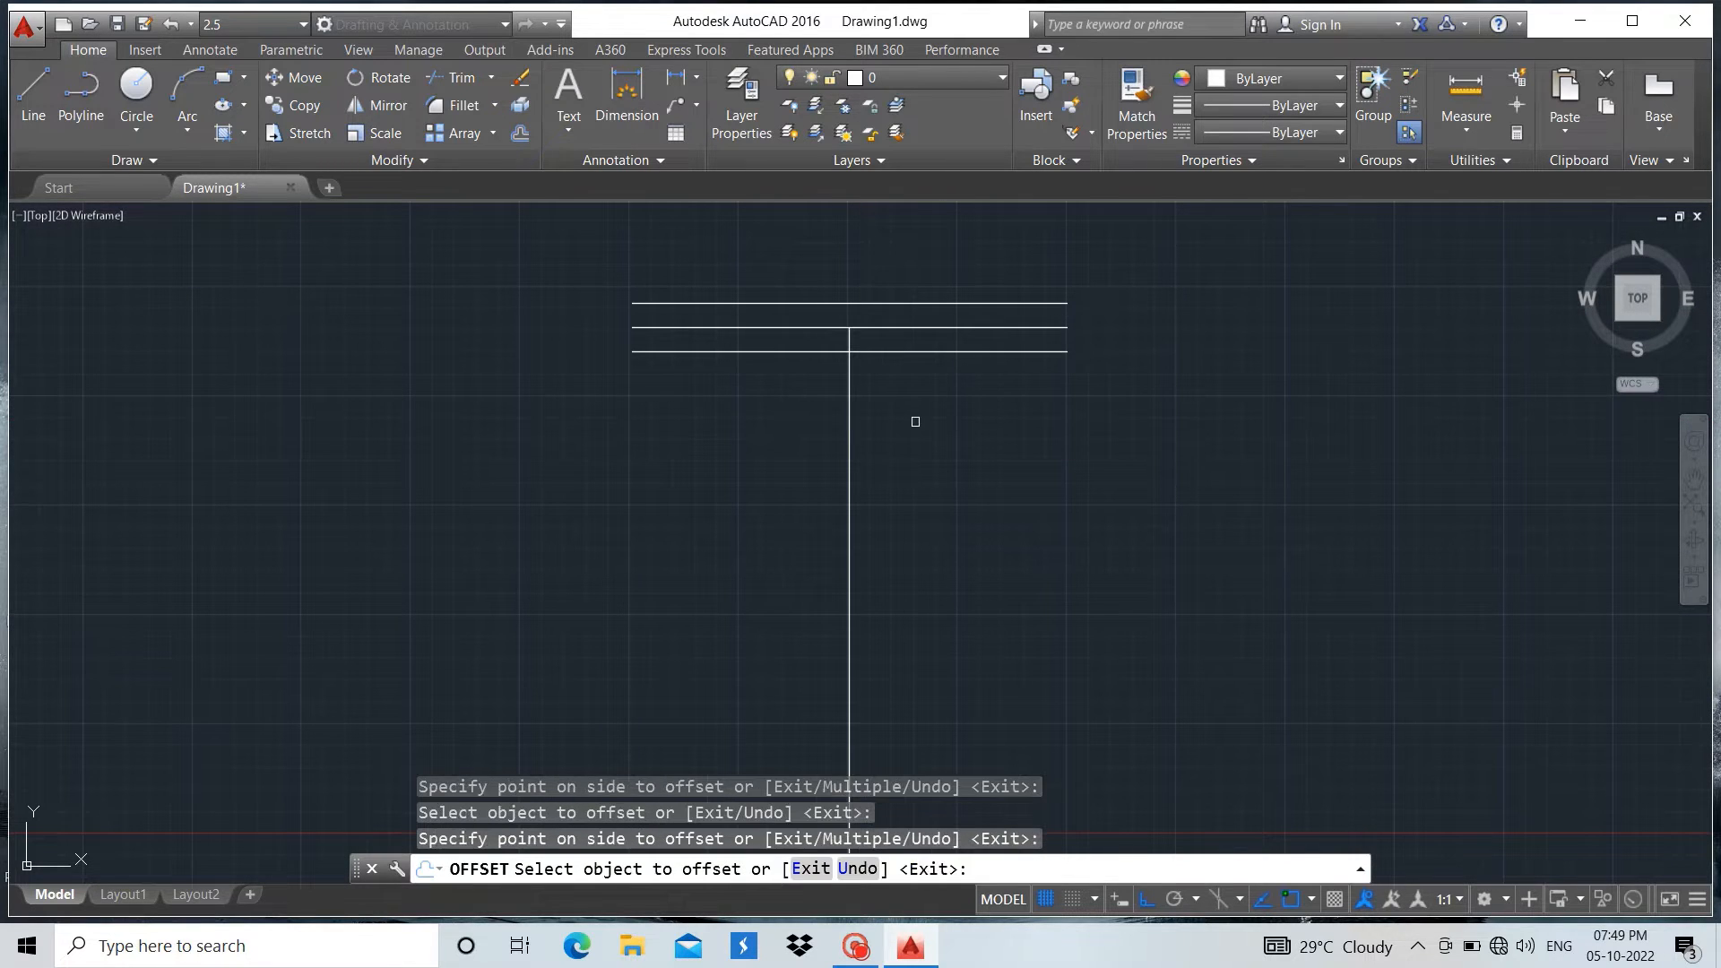
pyautogui.press('Escape')
# Erase the extra horizontal line lying above the upper end of the vertical line
pyautogui.click(935, 303)
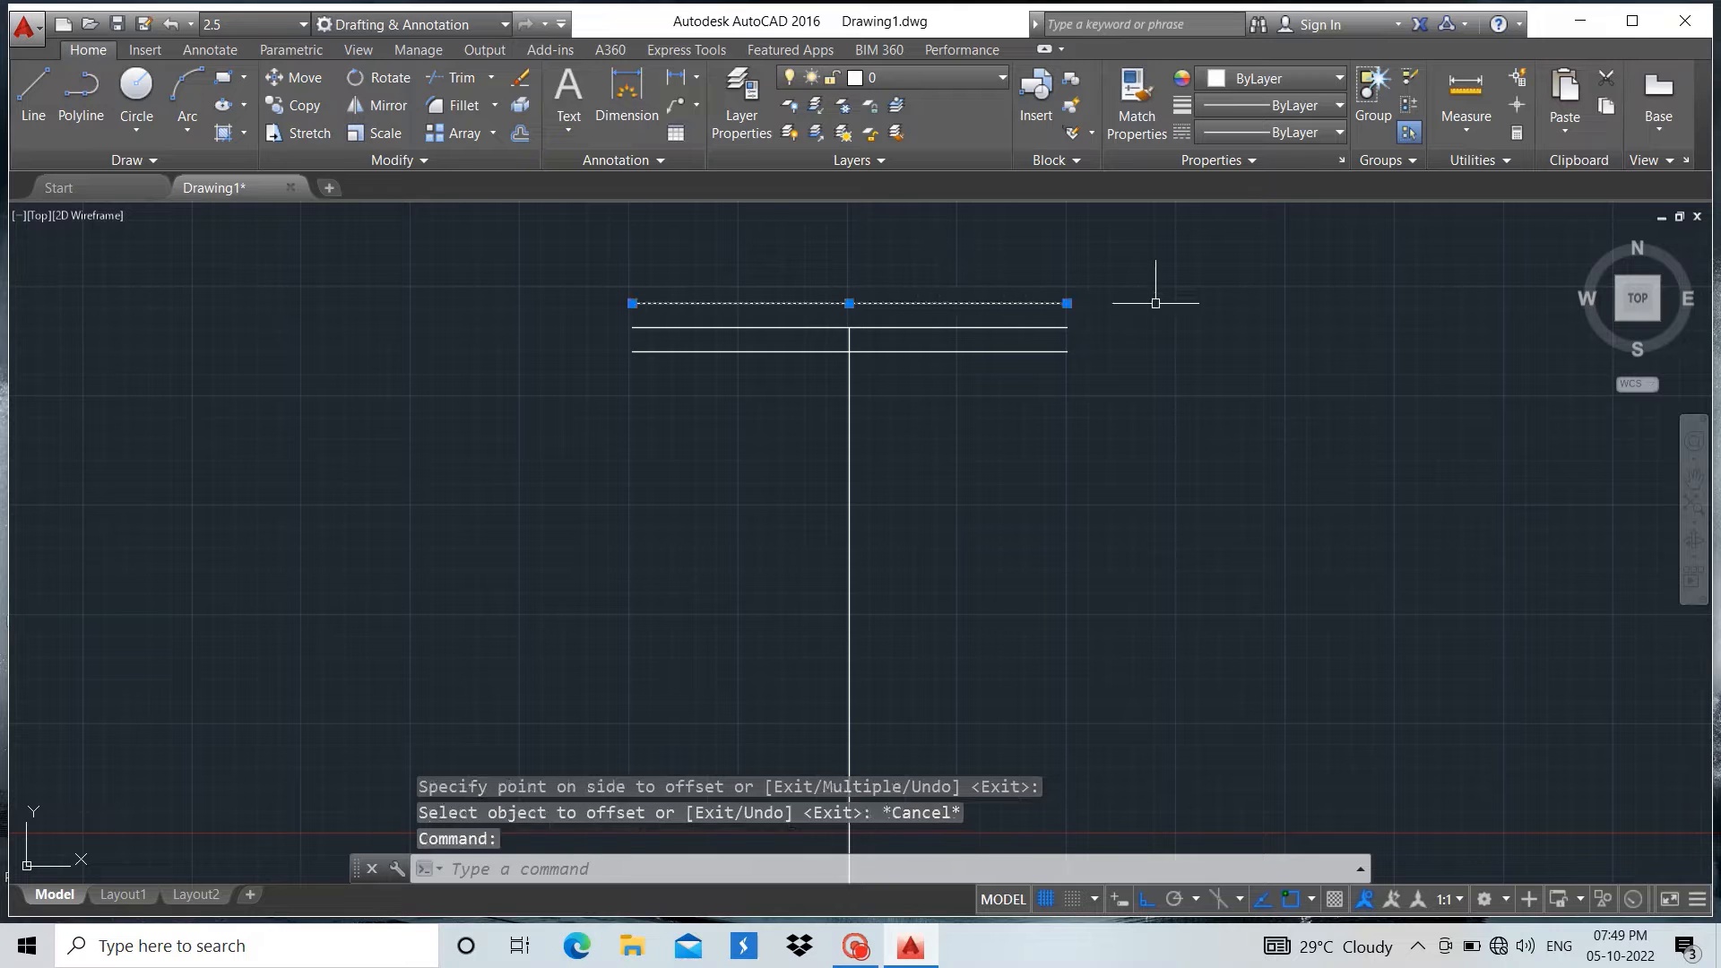
pyautogui.rightClick(1165, 304)
pyautogui.scroll(-1, 761, 406)
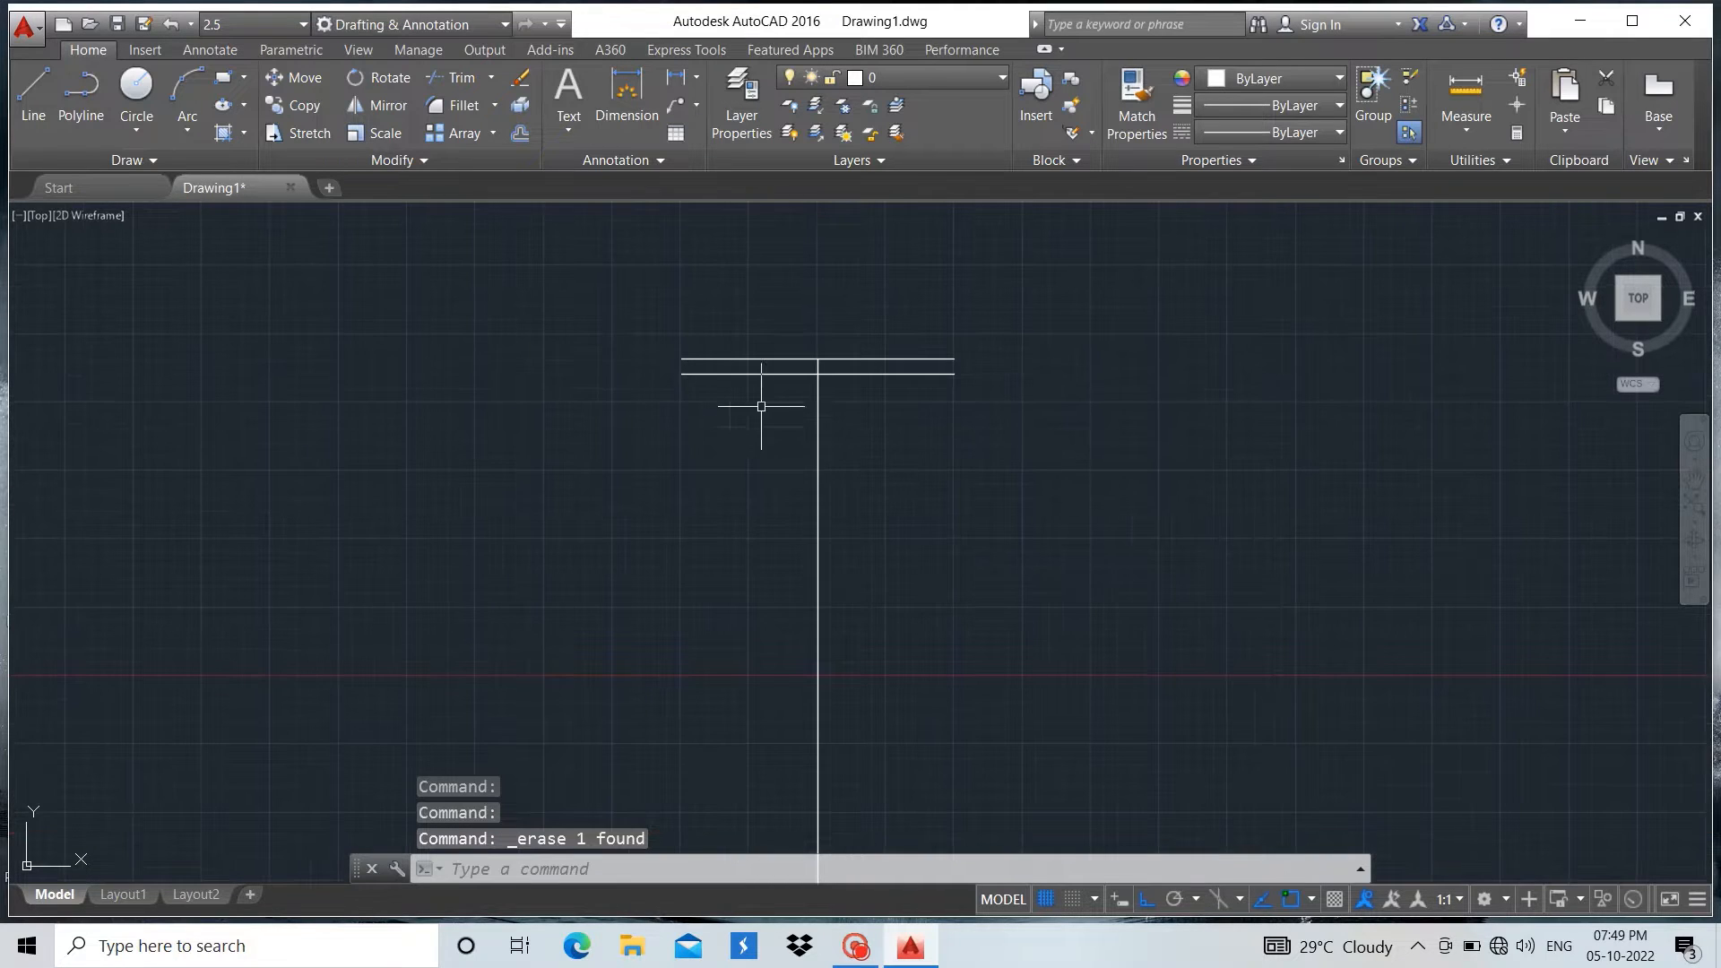
# Offset the central vertical line 3.5 units to the right and 3.5 units to the left
pyautogui.scroll(2, 802, 536)
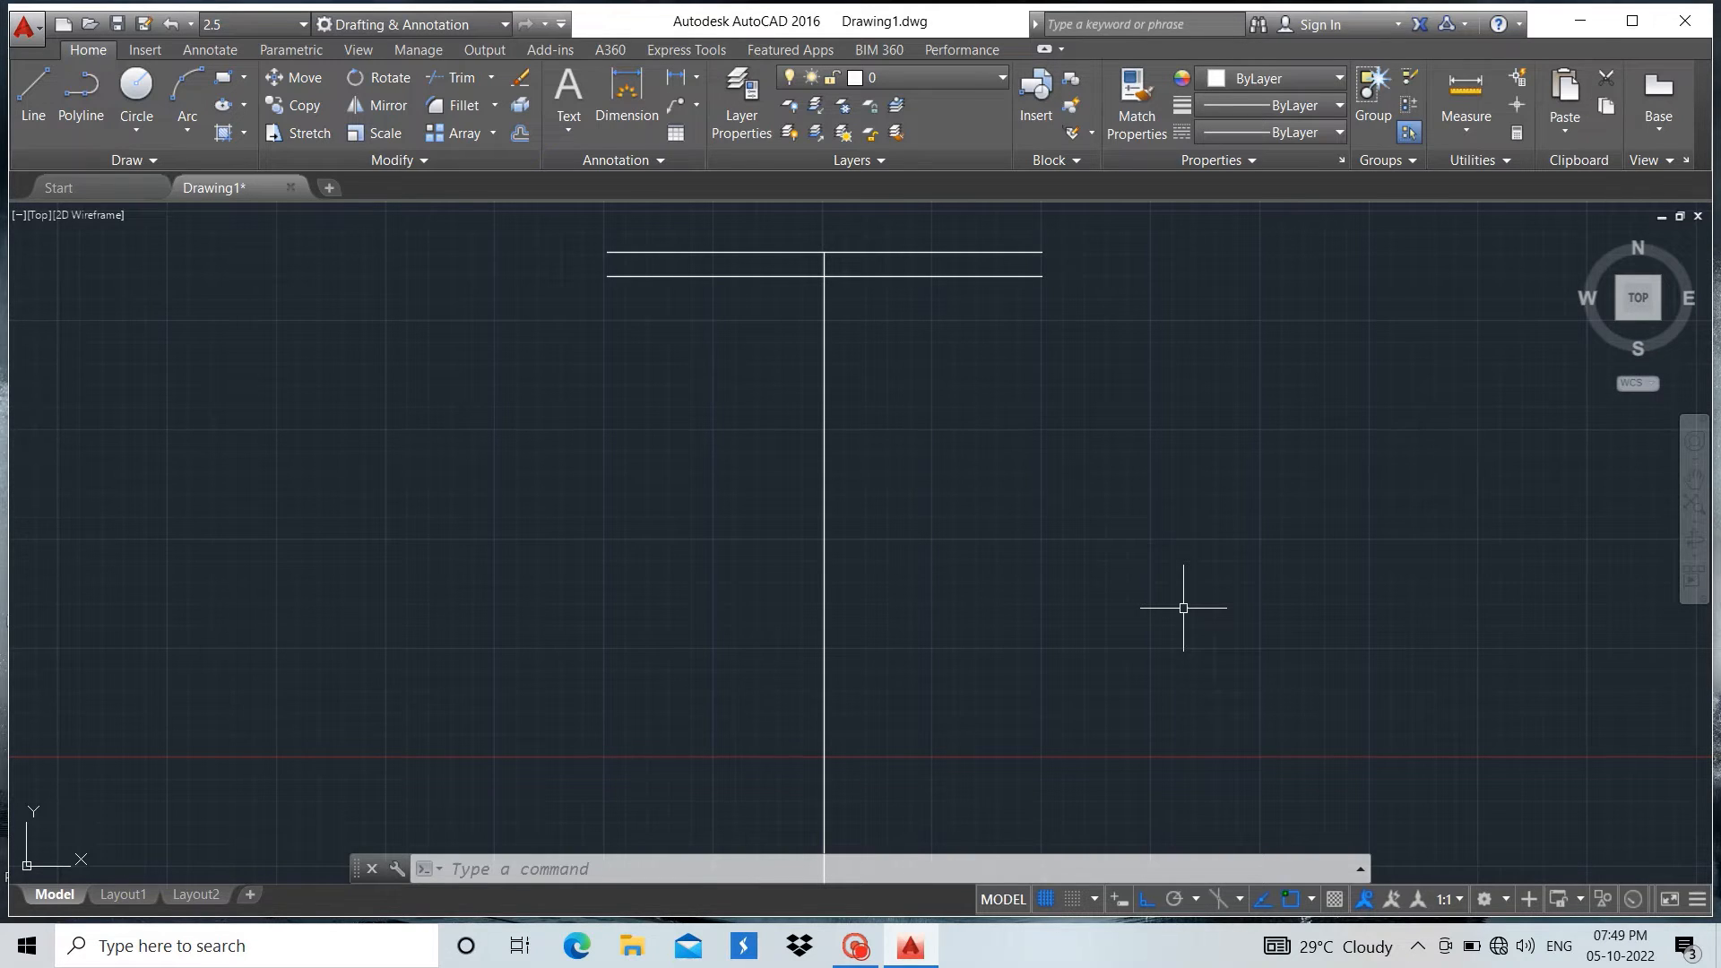
pyautogui.click(824, 458)
pyautogui.scroll(-1, 713, 492)
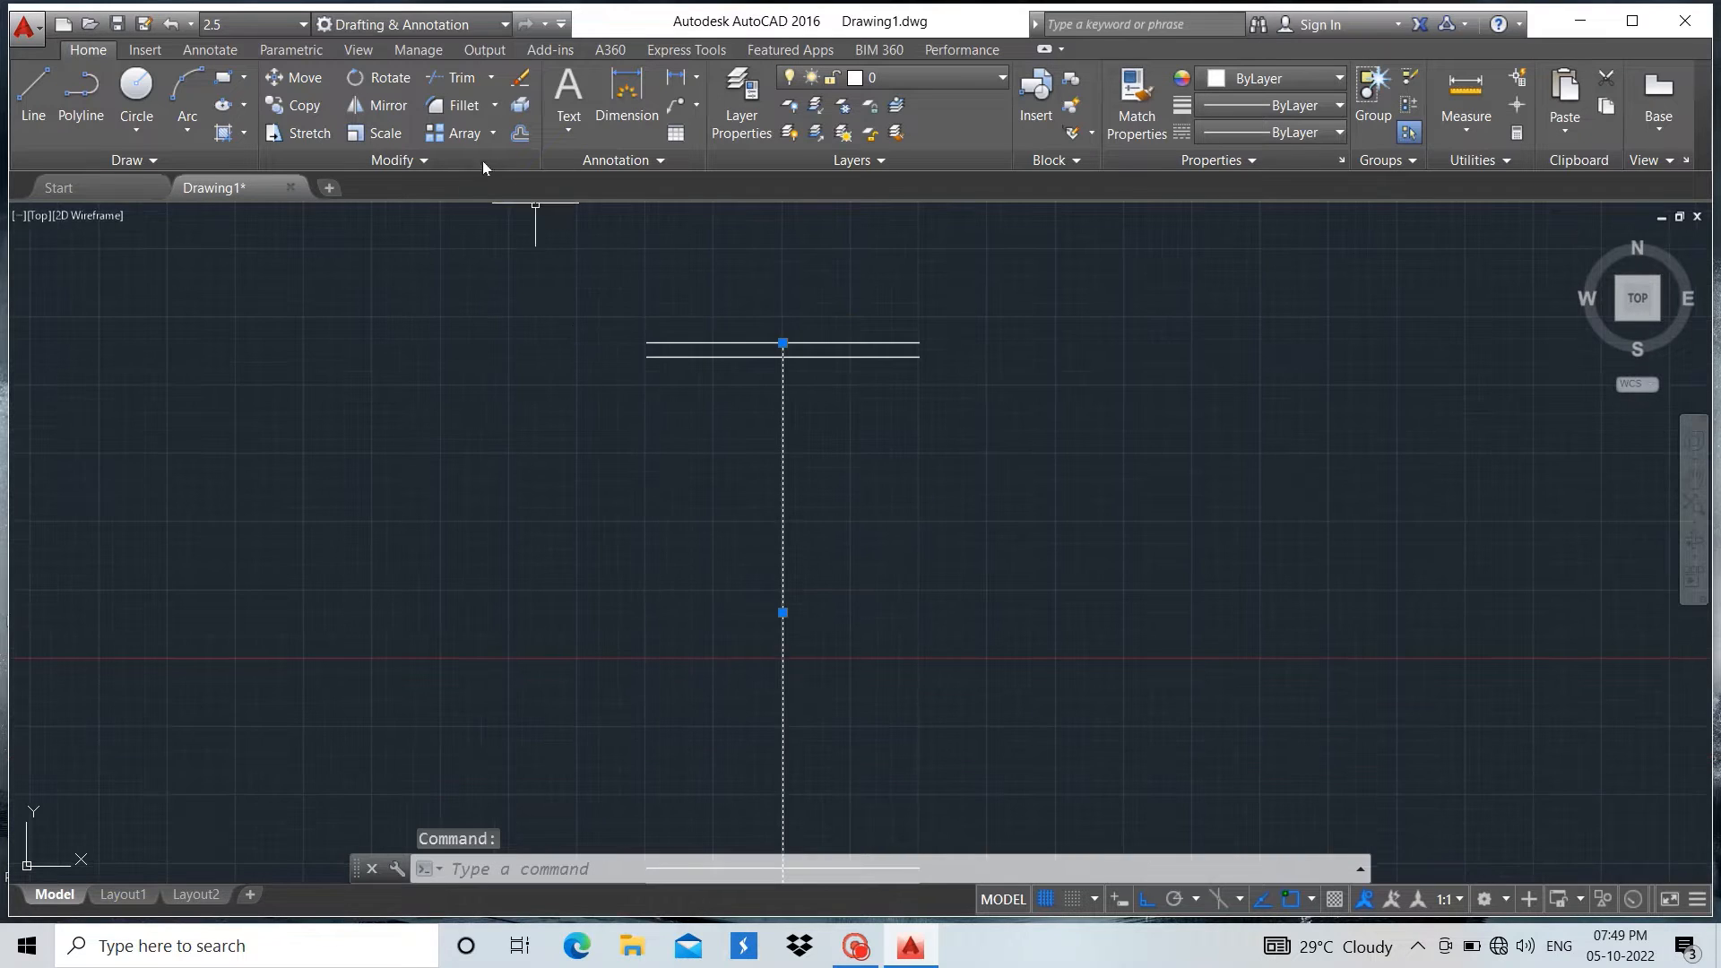
pyautogui.click(520, 133)
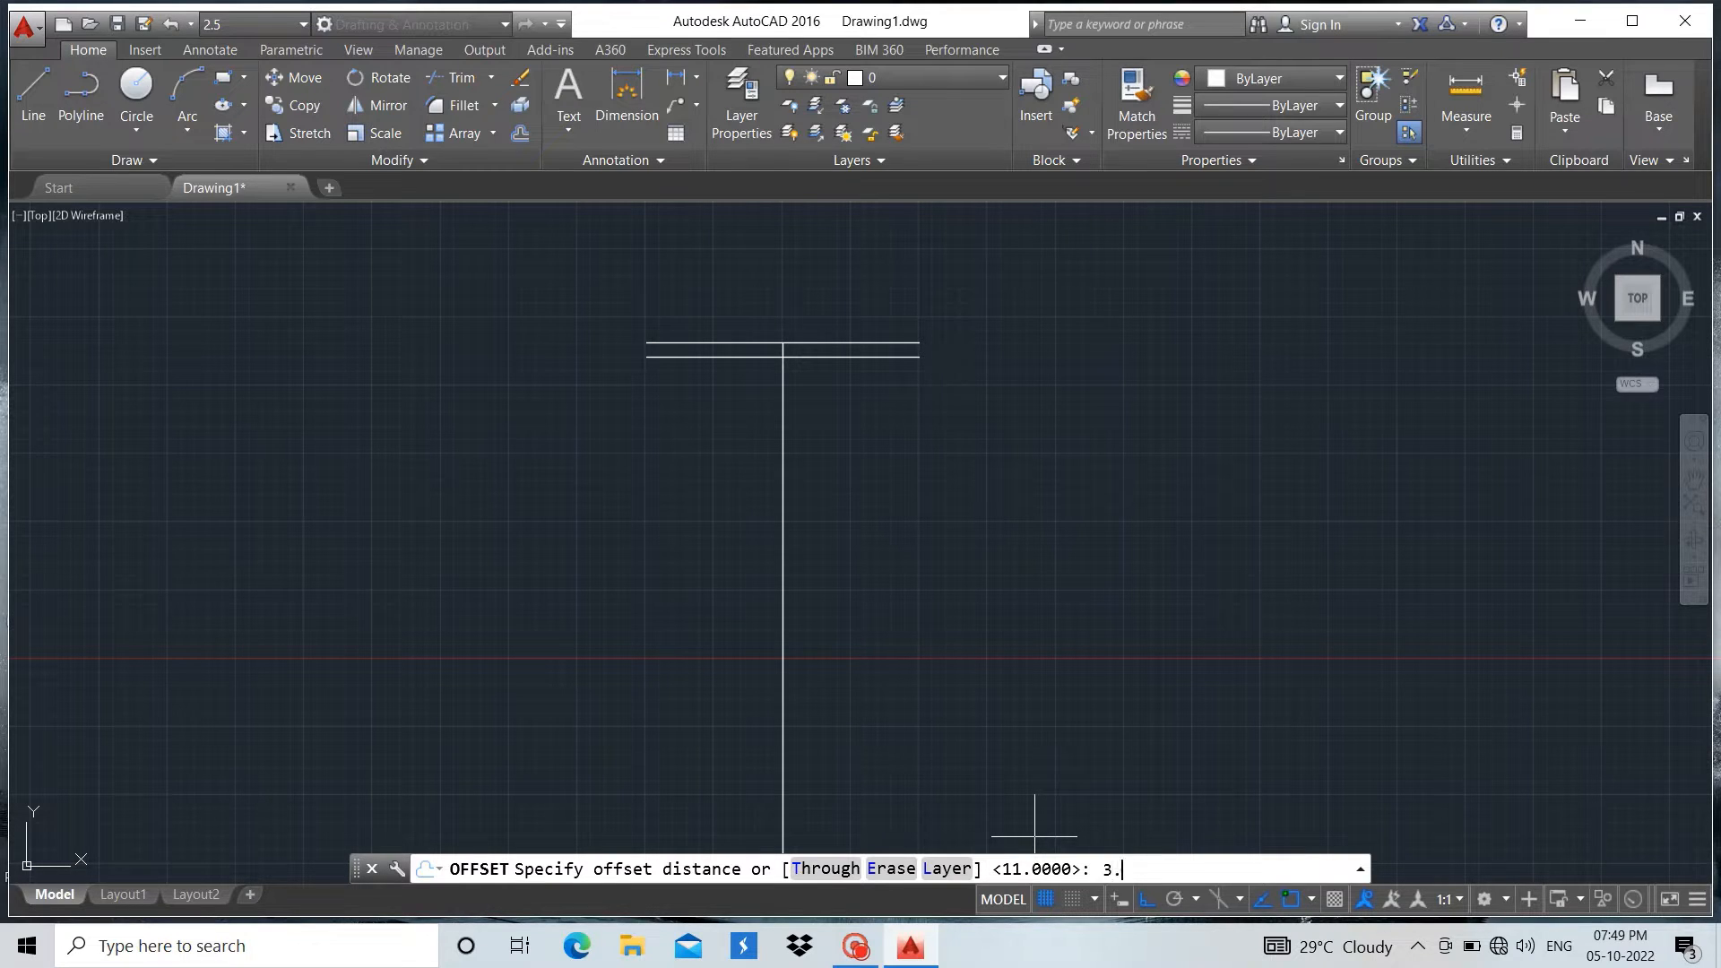
pyautogui.press('Return')
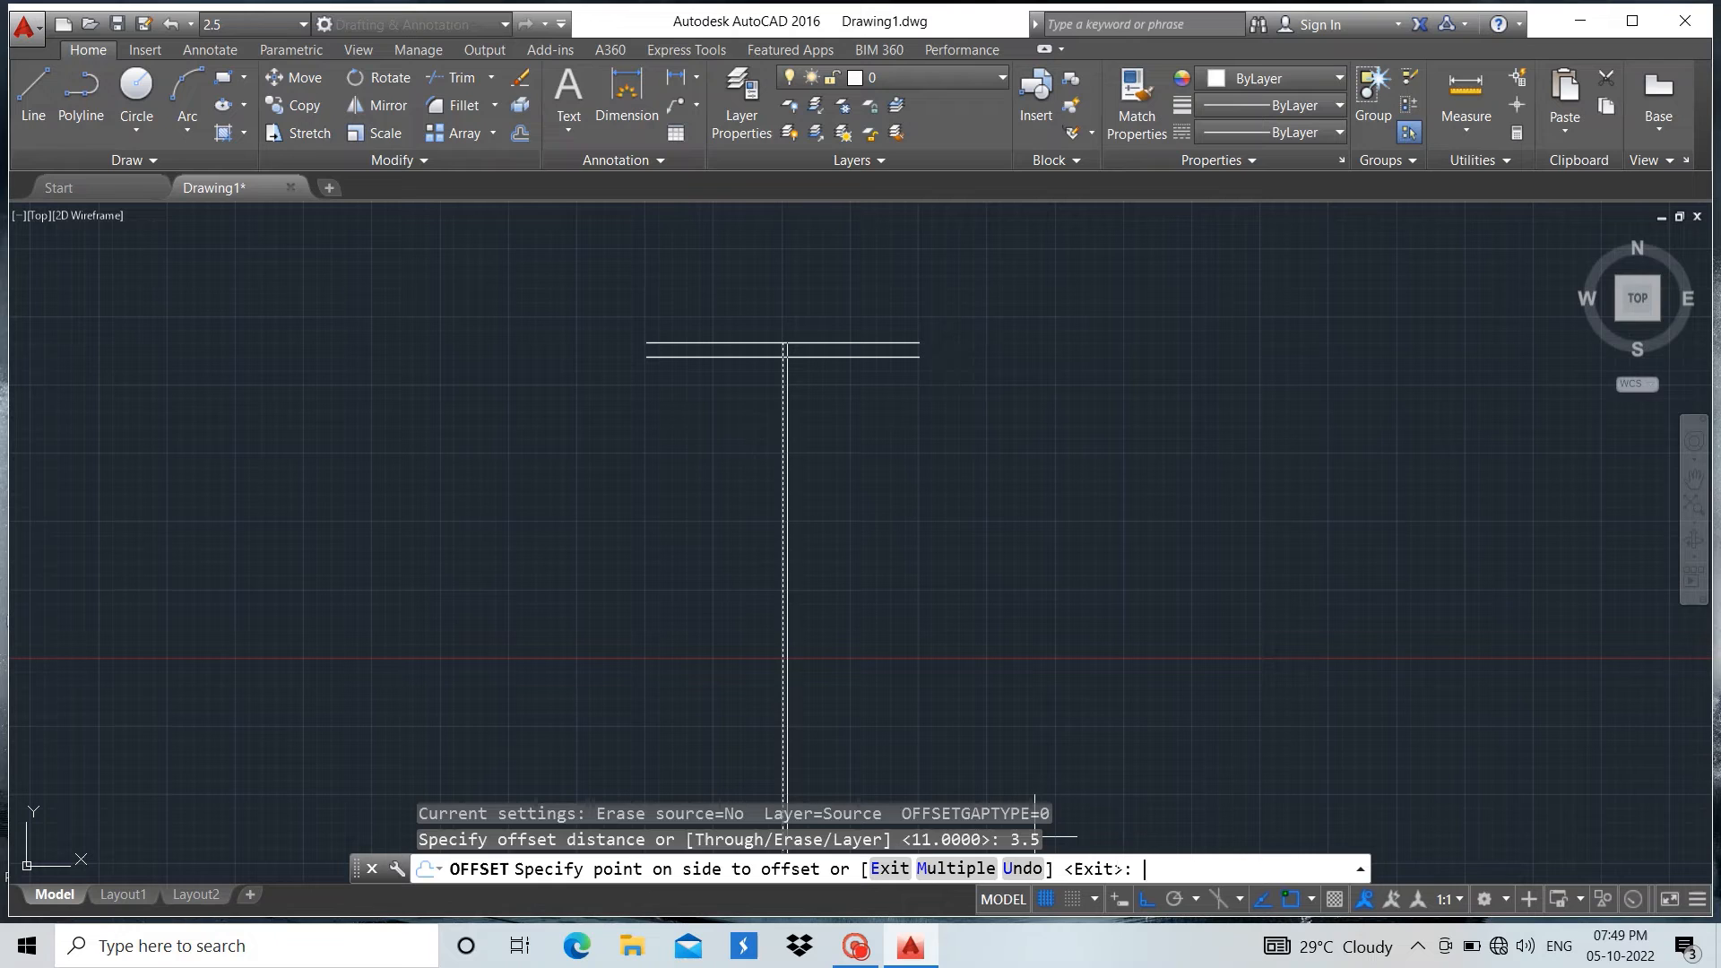
pyautogui.click(1136, 661)
pyautogui.scroll(4, 727, 660)
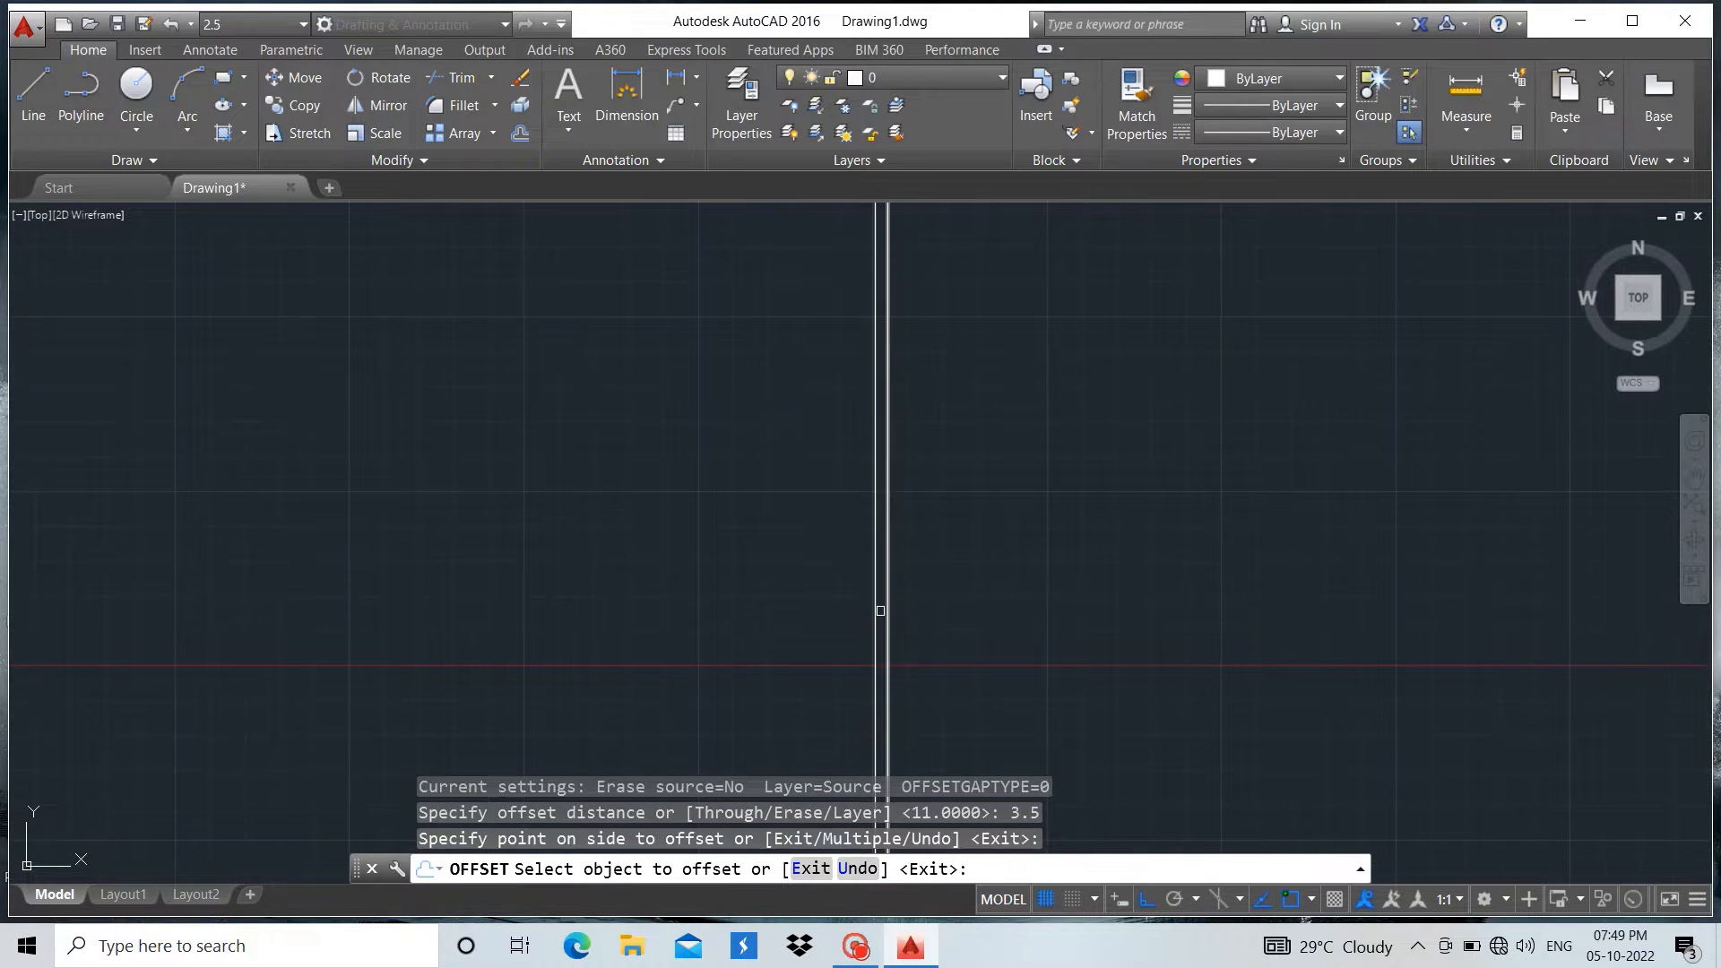
pyautogui.click(879, 610)
pyautogui.click(780, 599)
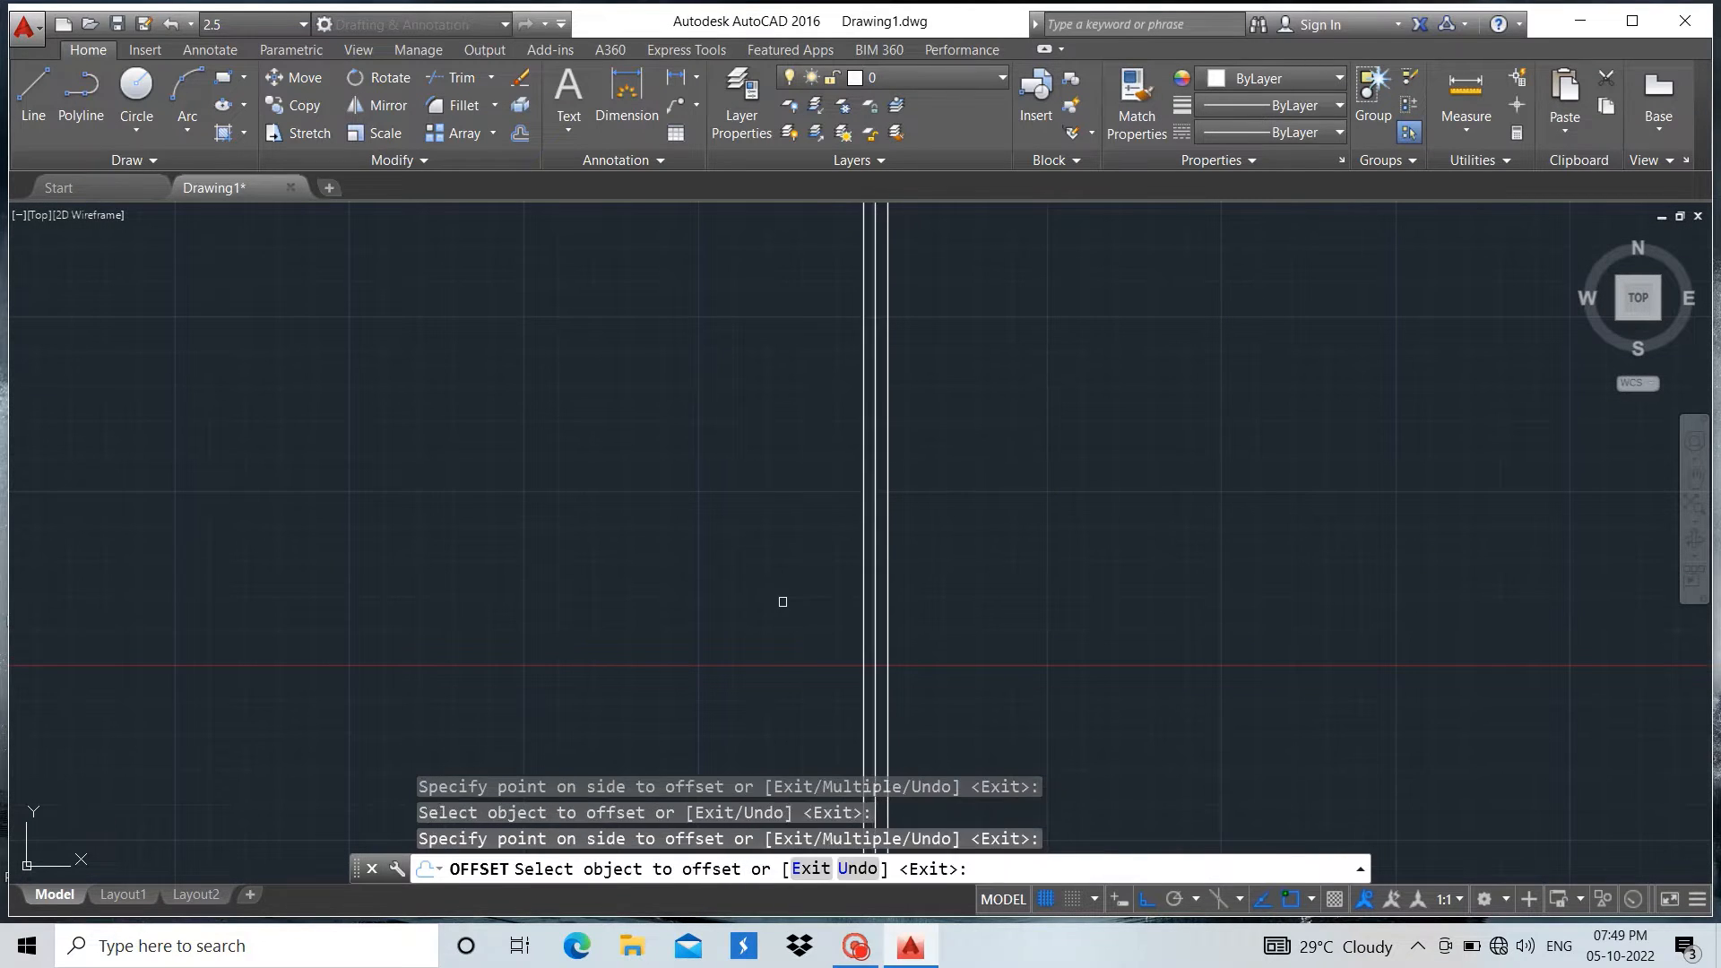
pyautogui.scroll(-2, 1273, 595)
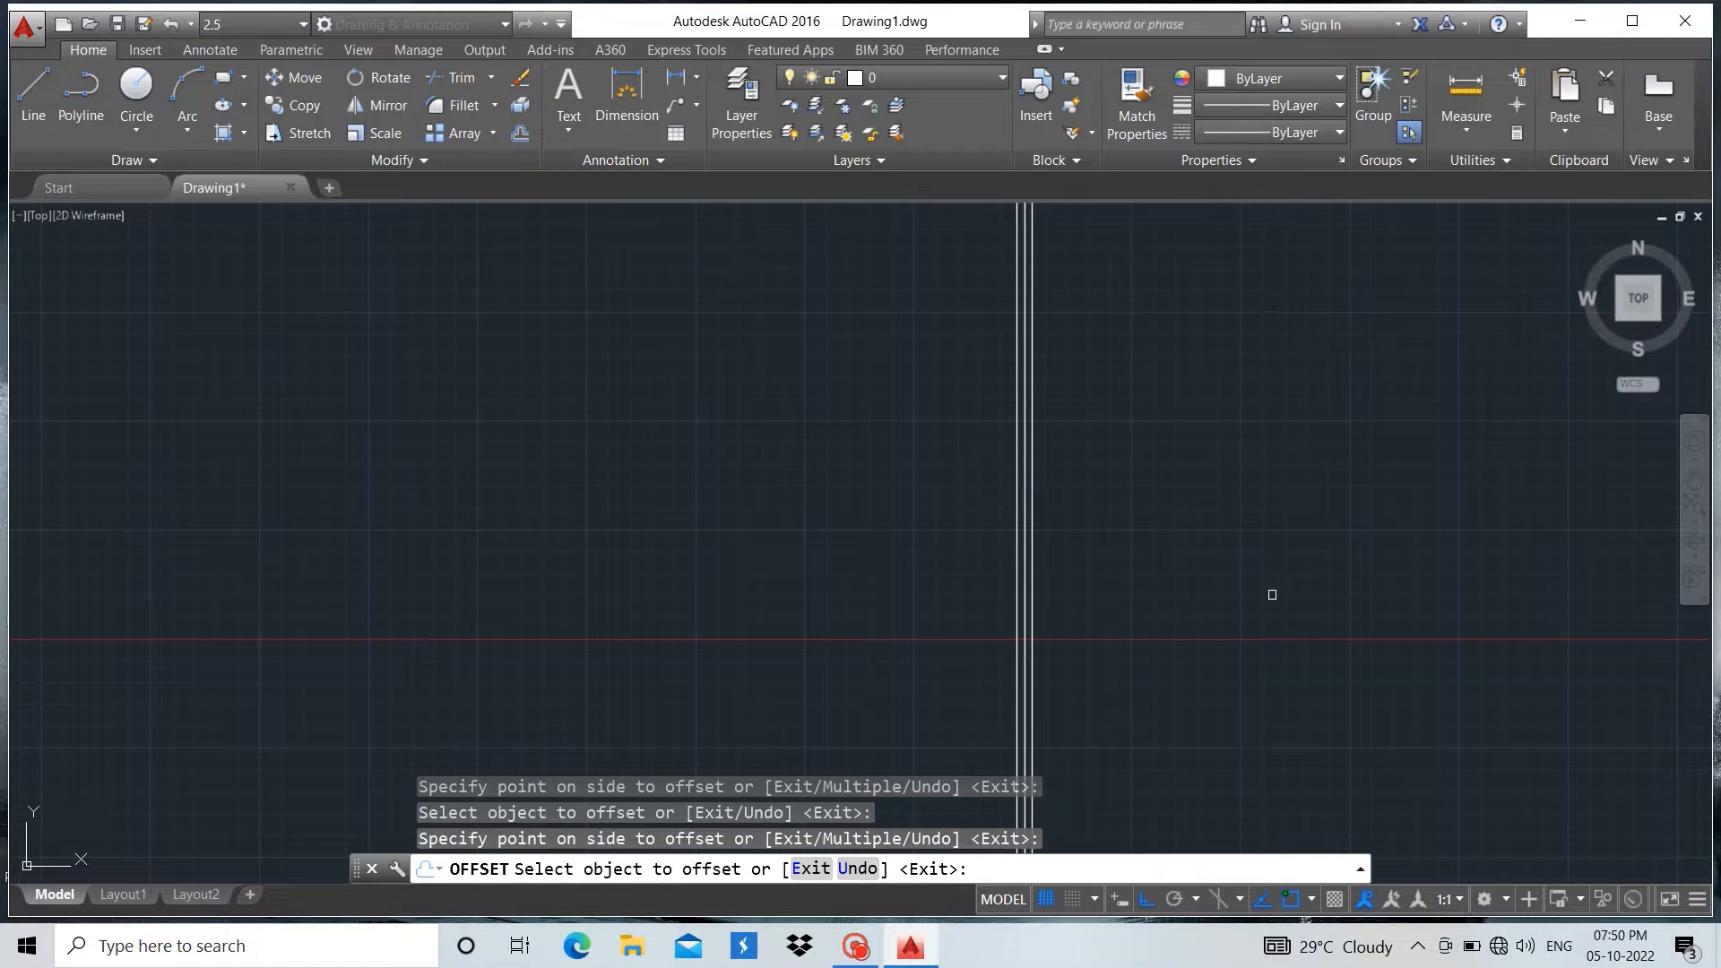
pyautogui.press('Escape')
pyautogui.scroll(-2, 790, 585)
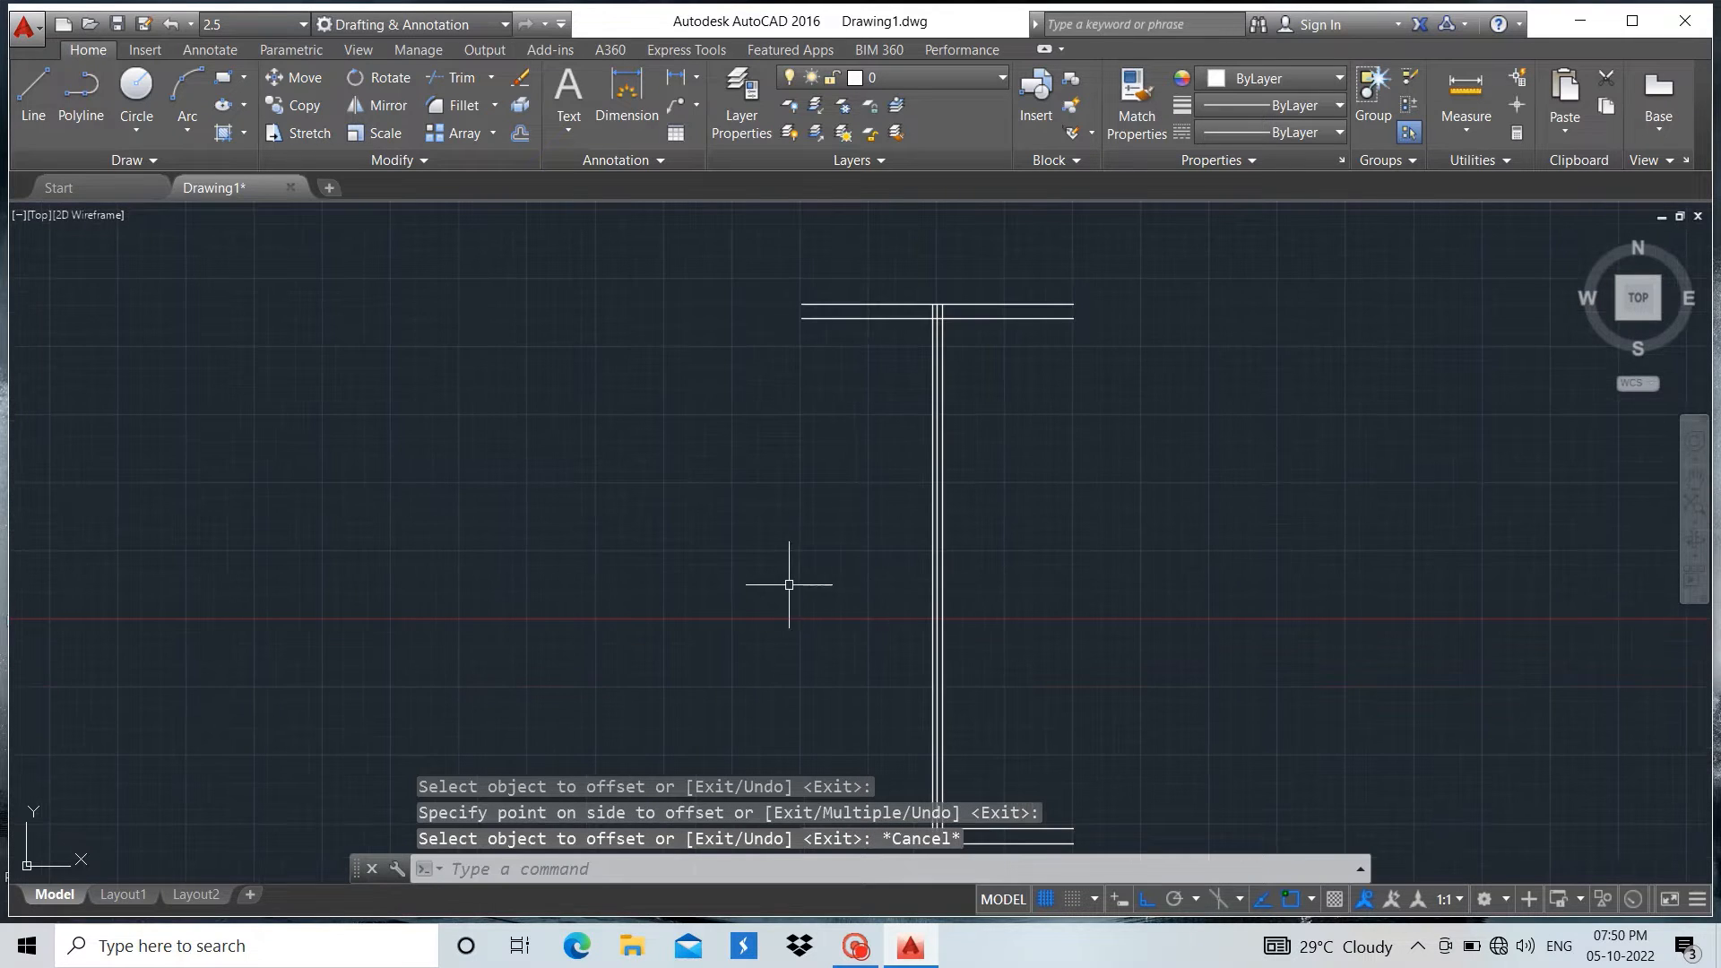
# Close the left end of the top flange with a vertical line joining the endpoints of its two horizontal lines
pyautogui.scroll(5, 937, 269)
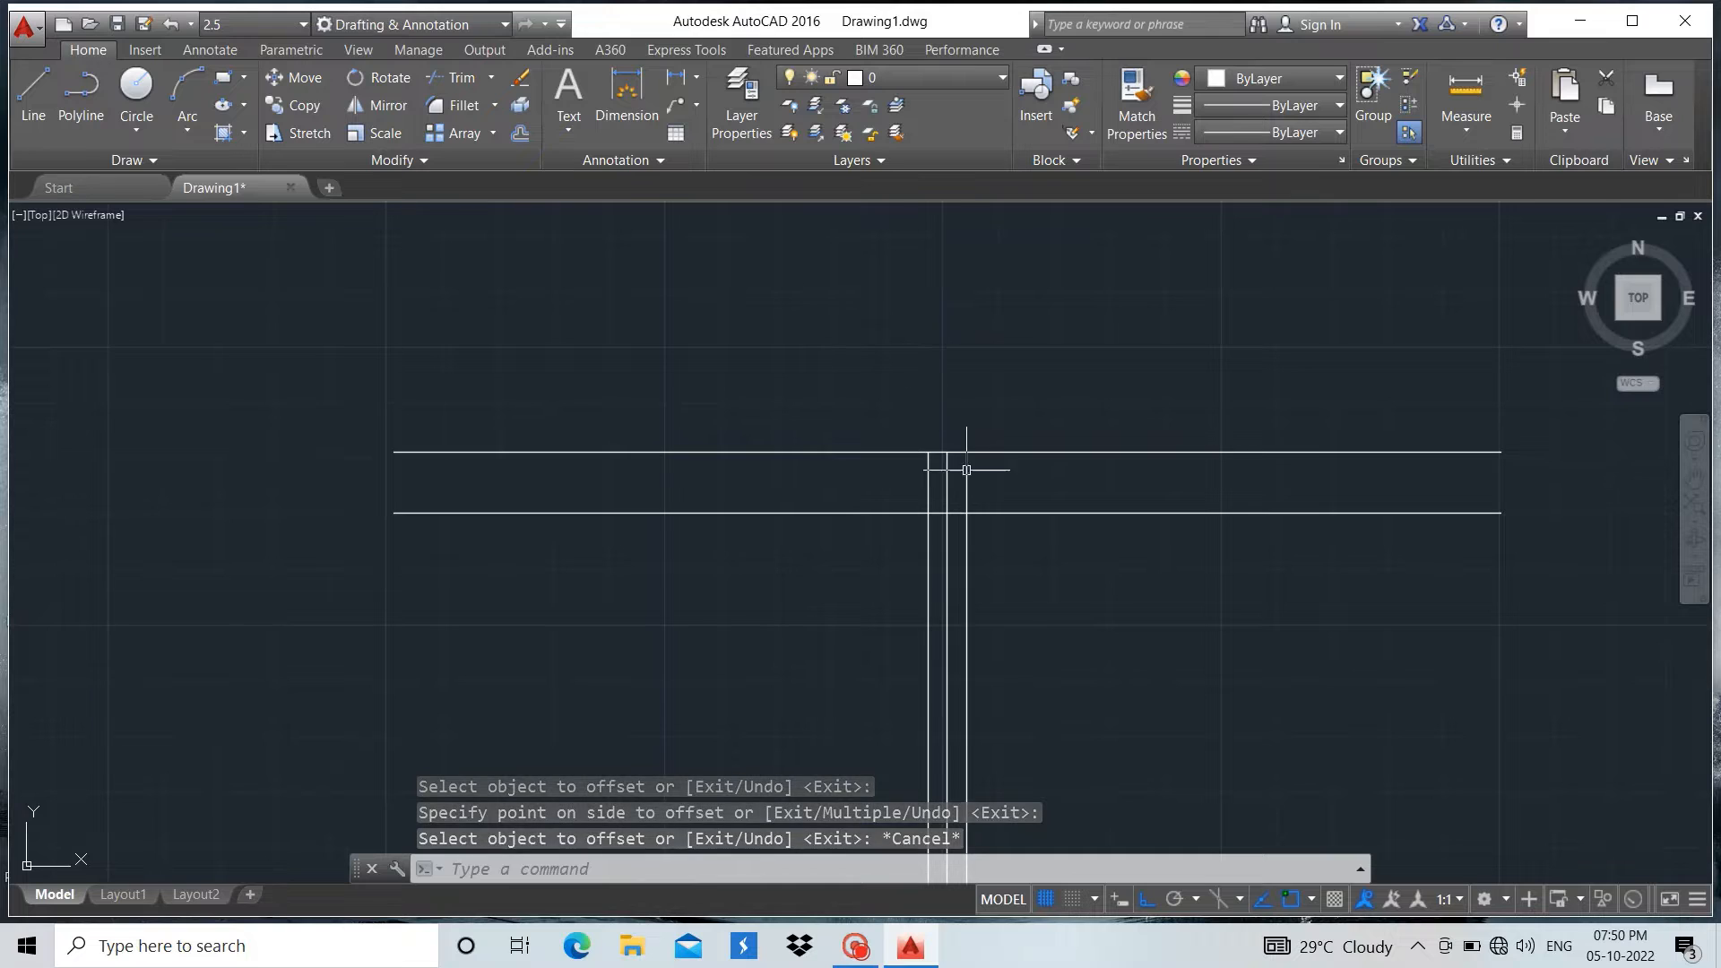
pyautogui.click(33, 97)
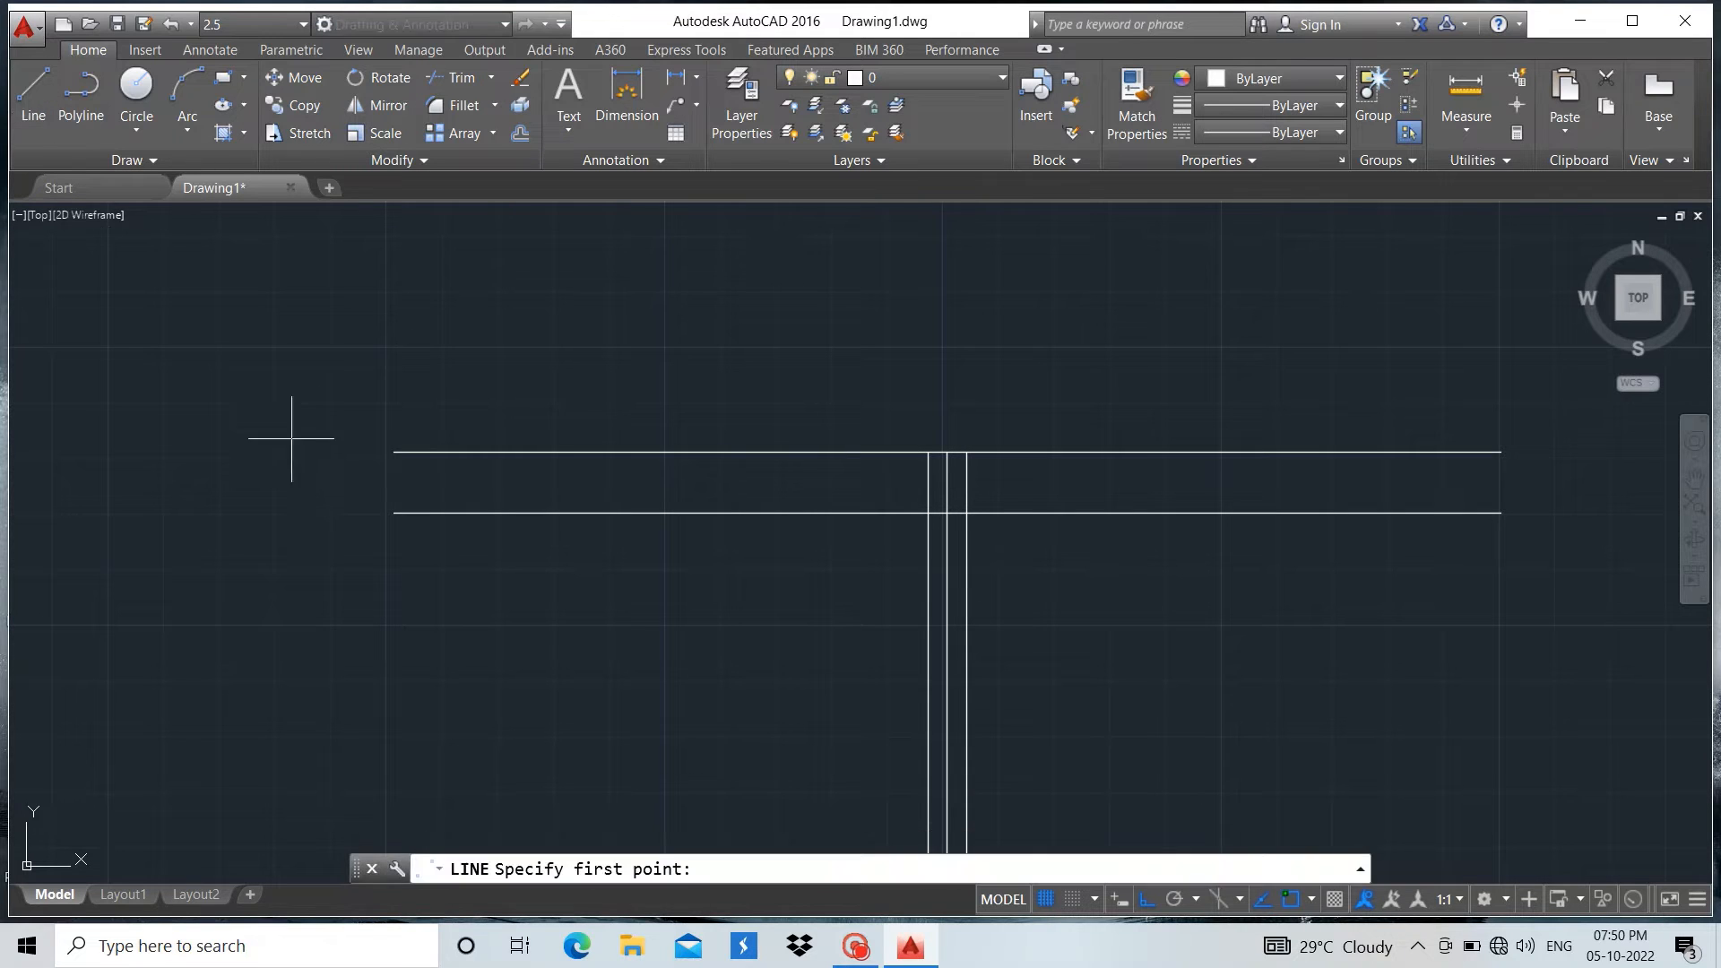
pyautogui.scroll(4, 346, 472)
pyautogui.click(469, 581)
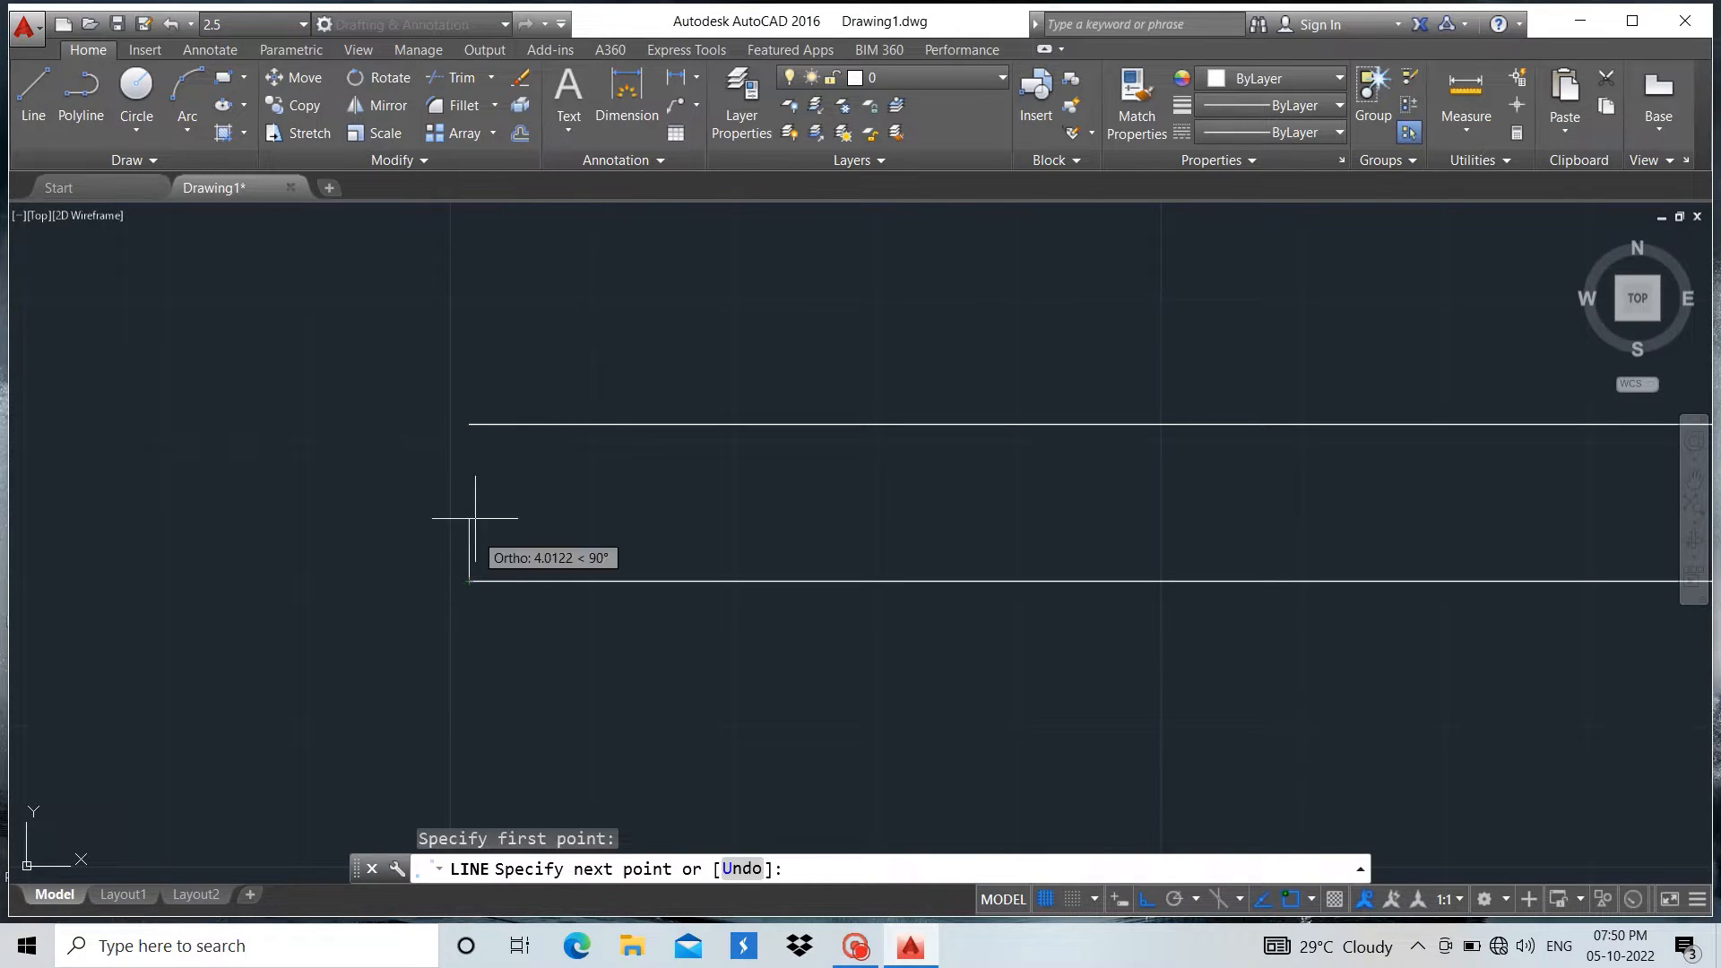
pyautogui.click(468, 424)
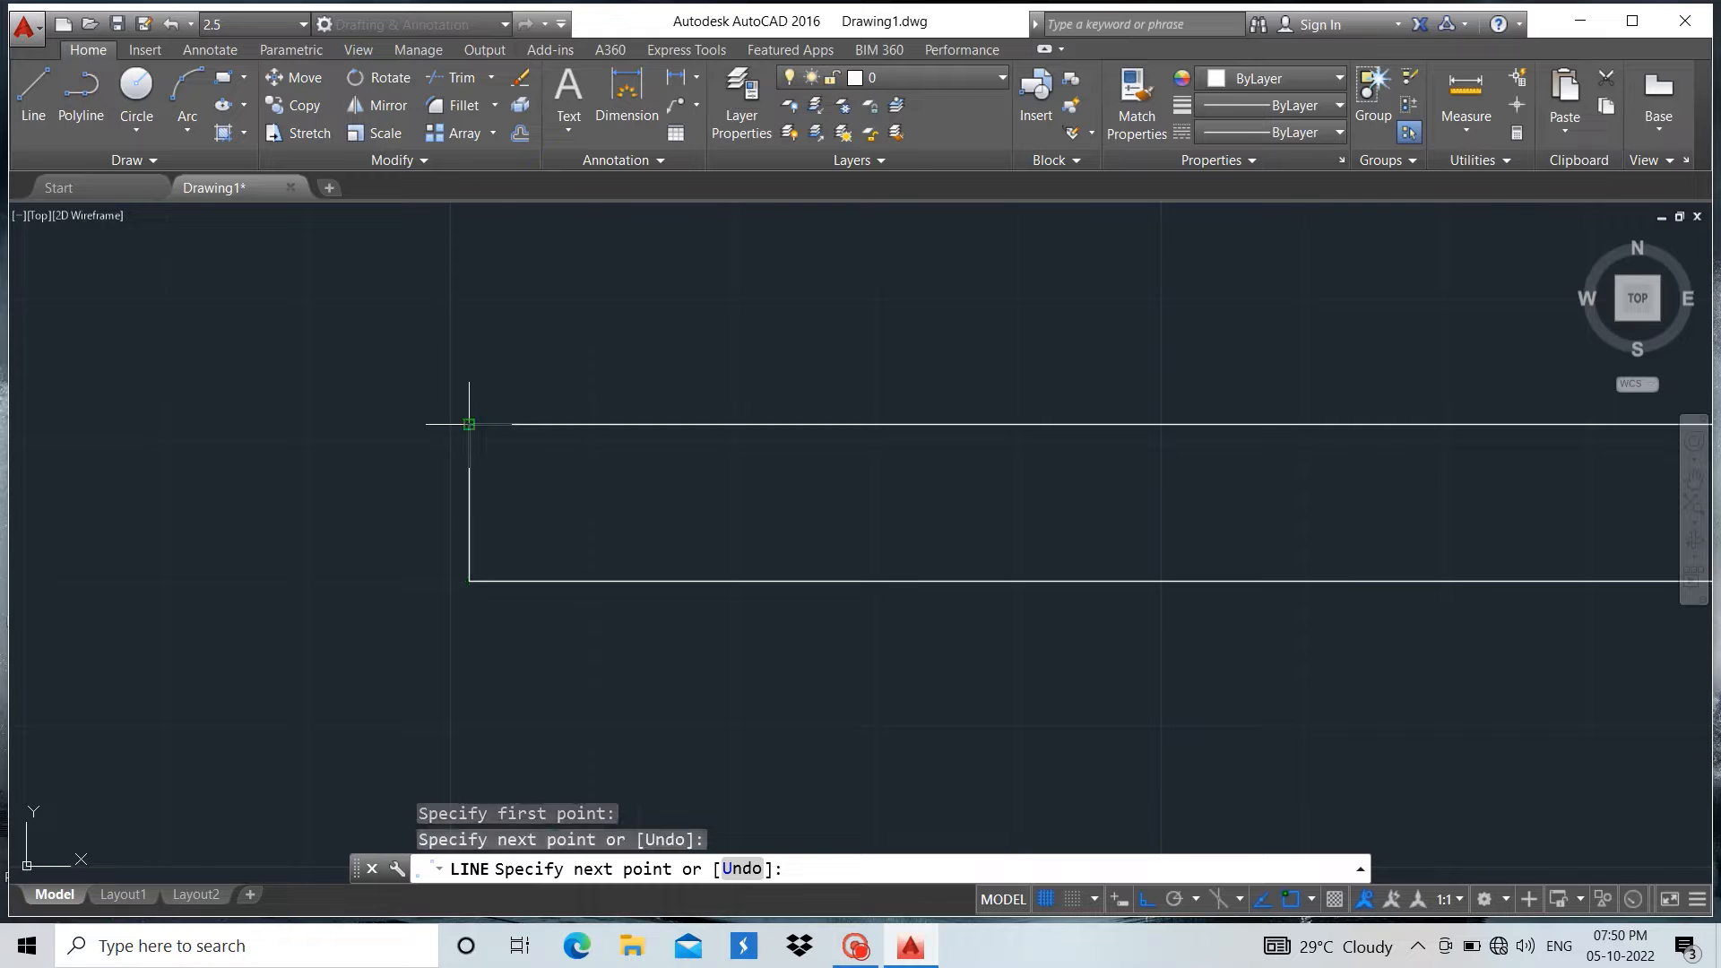
pyautogui.press('Return')
pyautogui.scroll(-8, 288, 385)
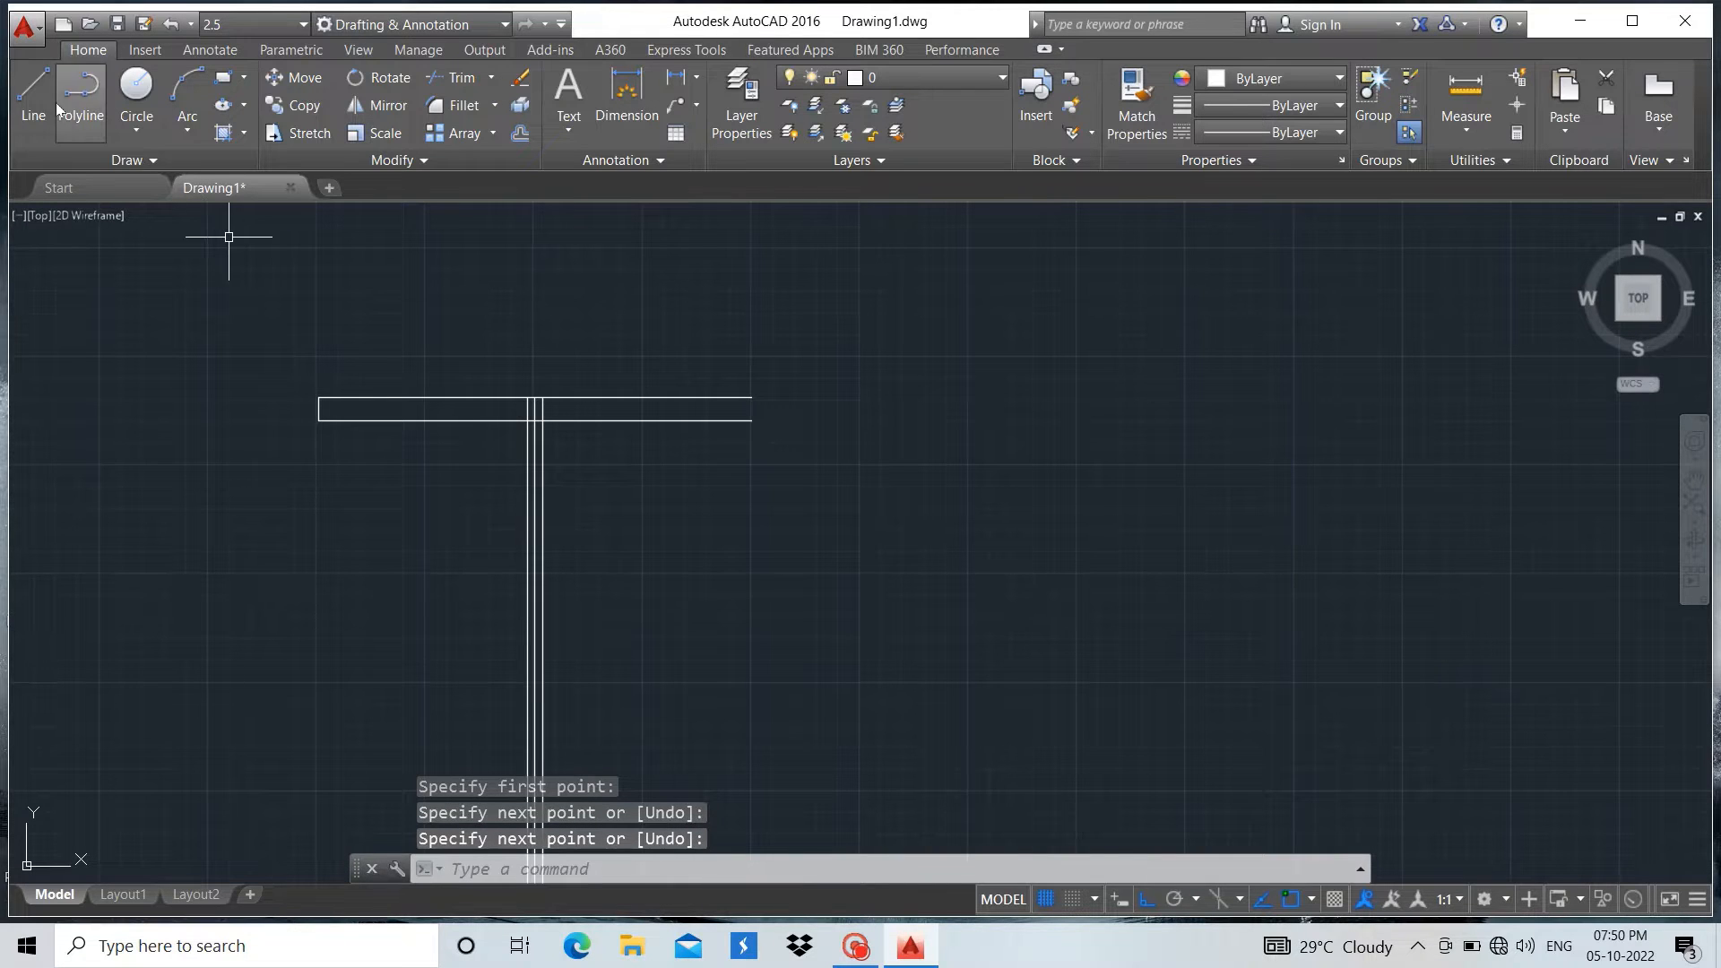
# Close the right end of the top flange with a vertical line joining the endpoints of its two horizontal lines
pyautogui.click(33, 90)
pyautogui.scroll(-4, 735, 467)
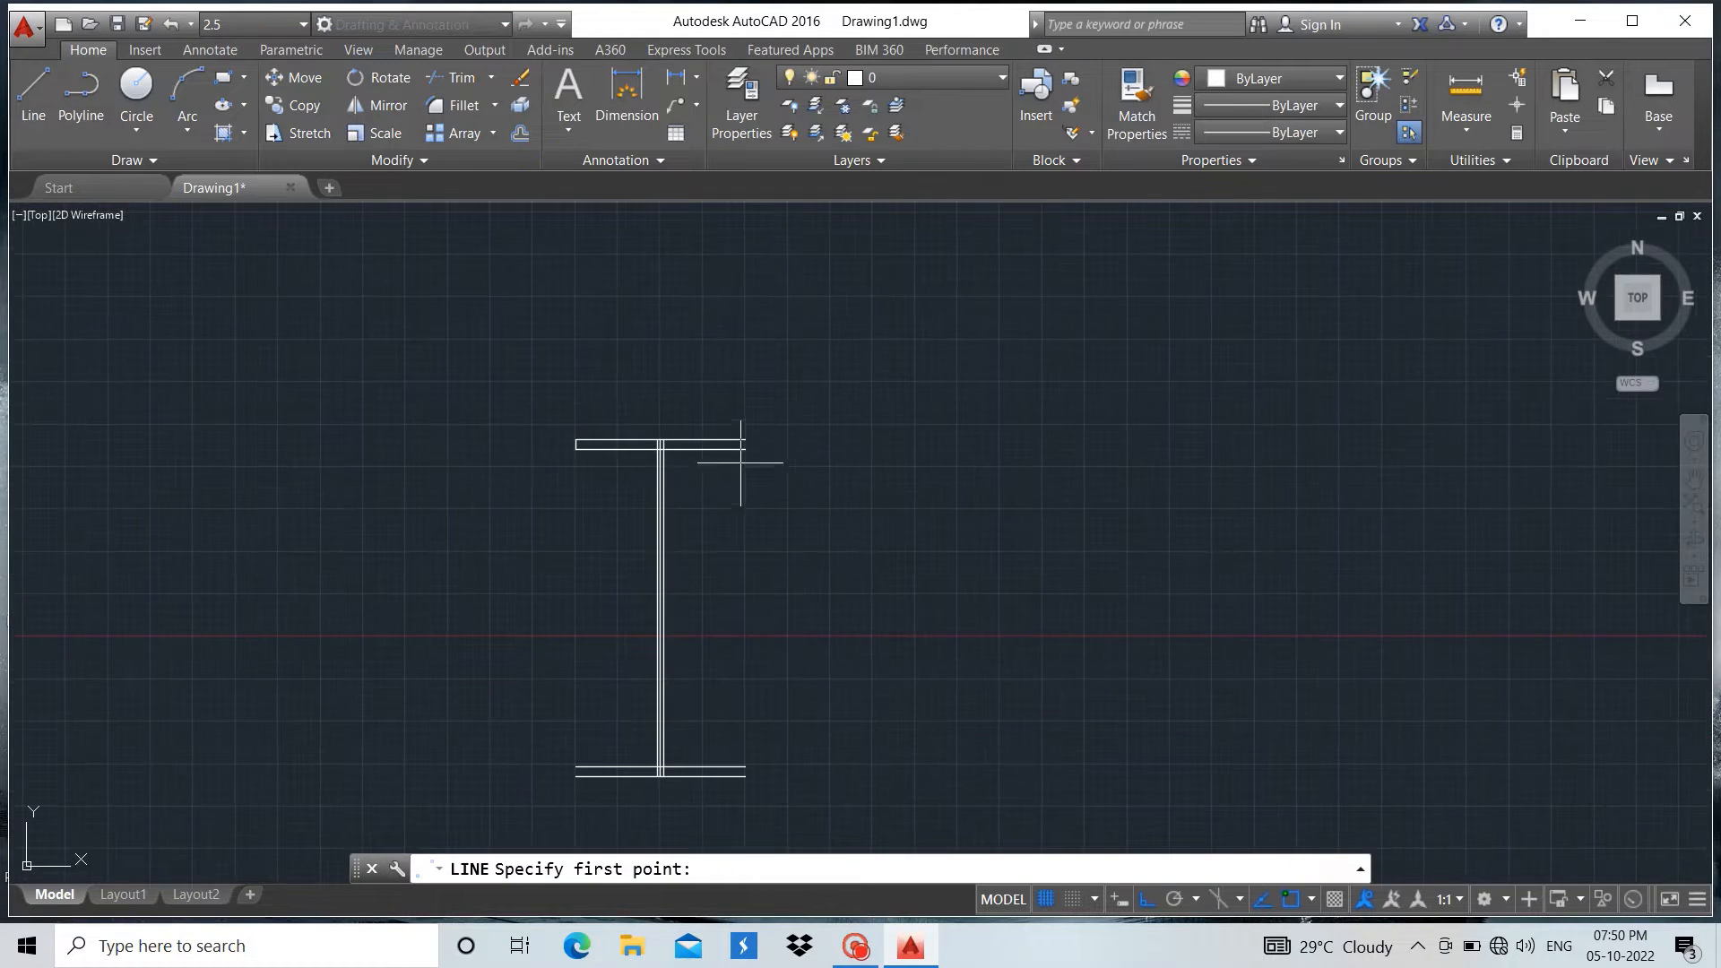
pyautogui.scroll(8, 741, 462)
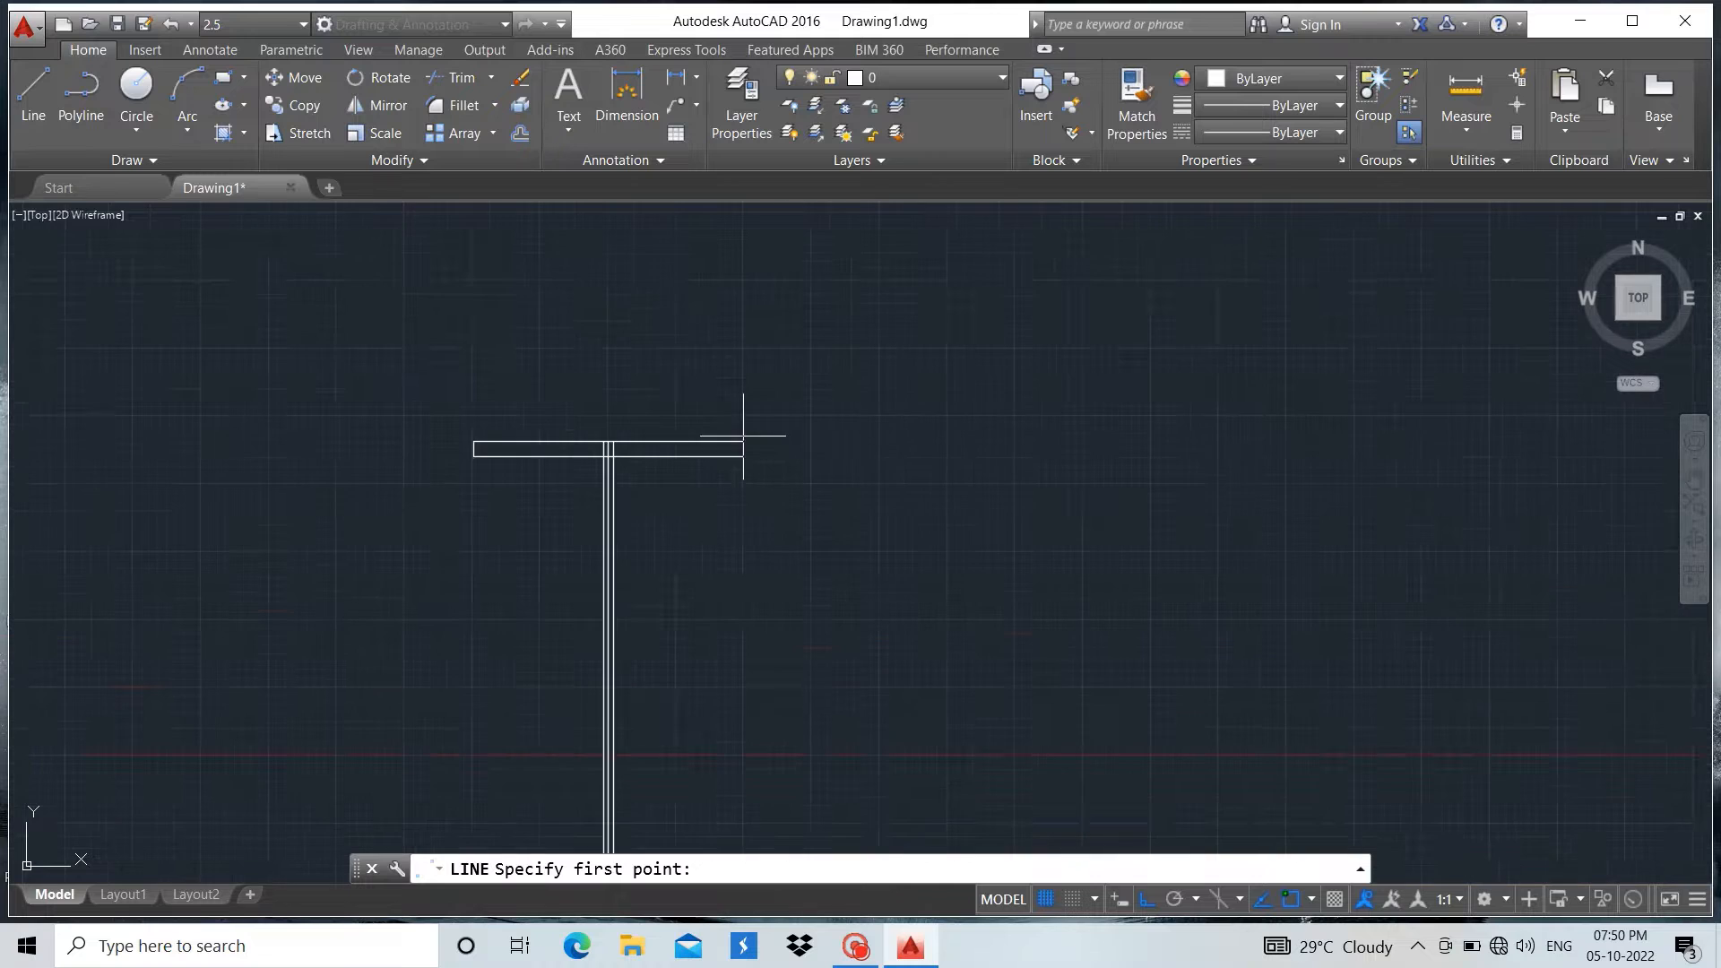
pyautogui.click(738, 509)
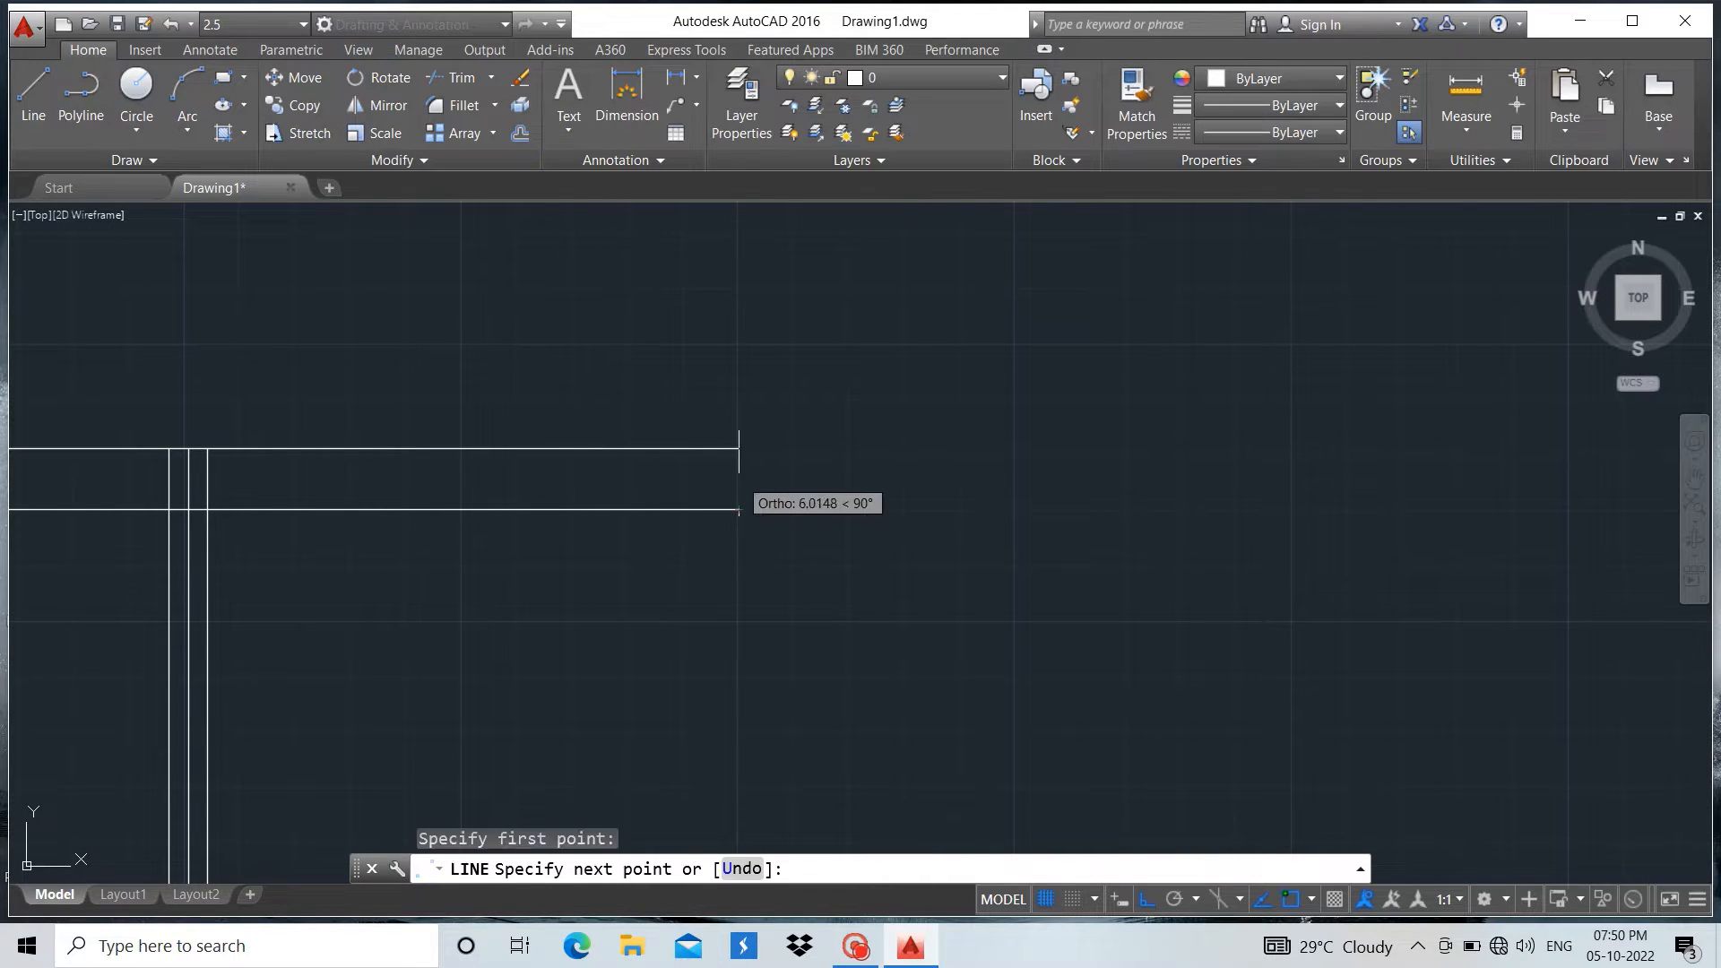
pyautogui.click(738, 448)
pyautogui.press('Return')
pyautogui.scroll(-8, 885, 430)
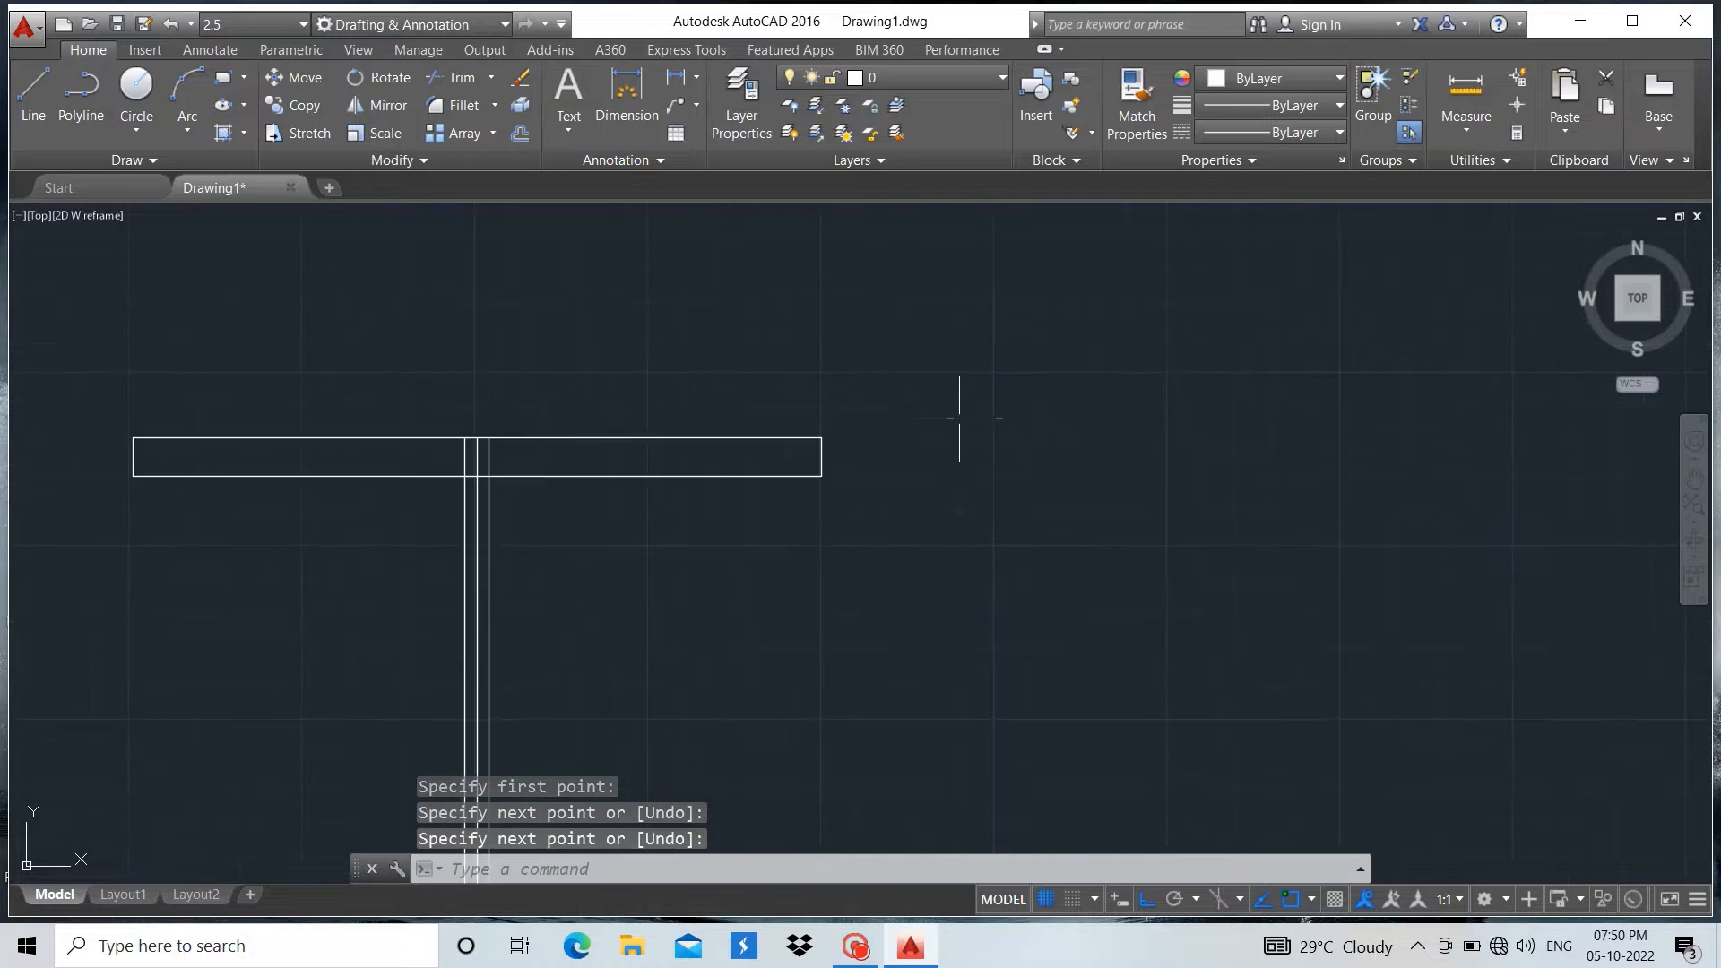
pyautogui.scroll(6, 829, 643)
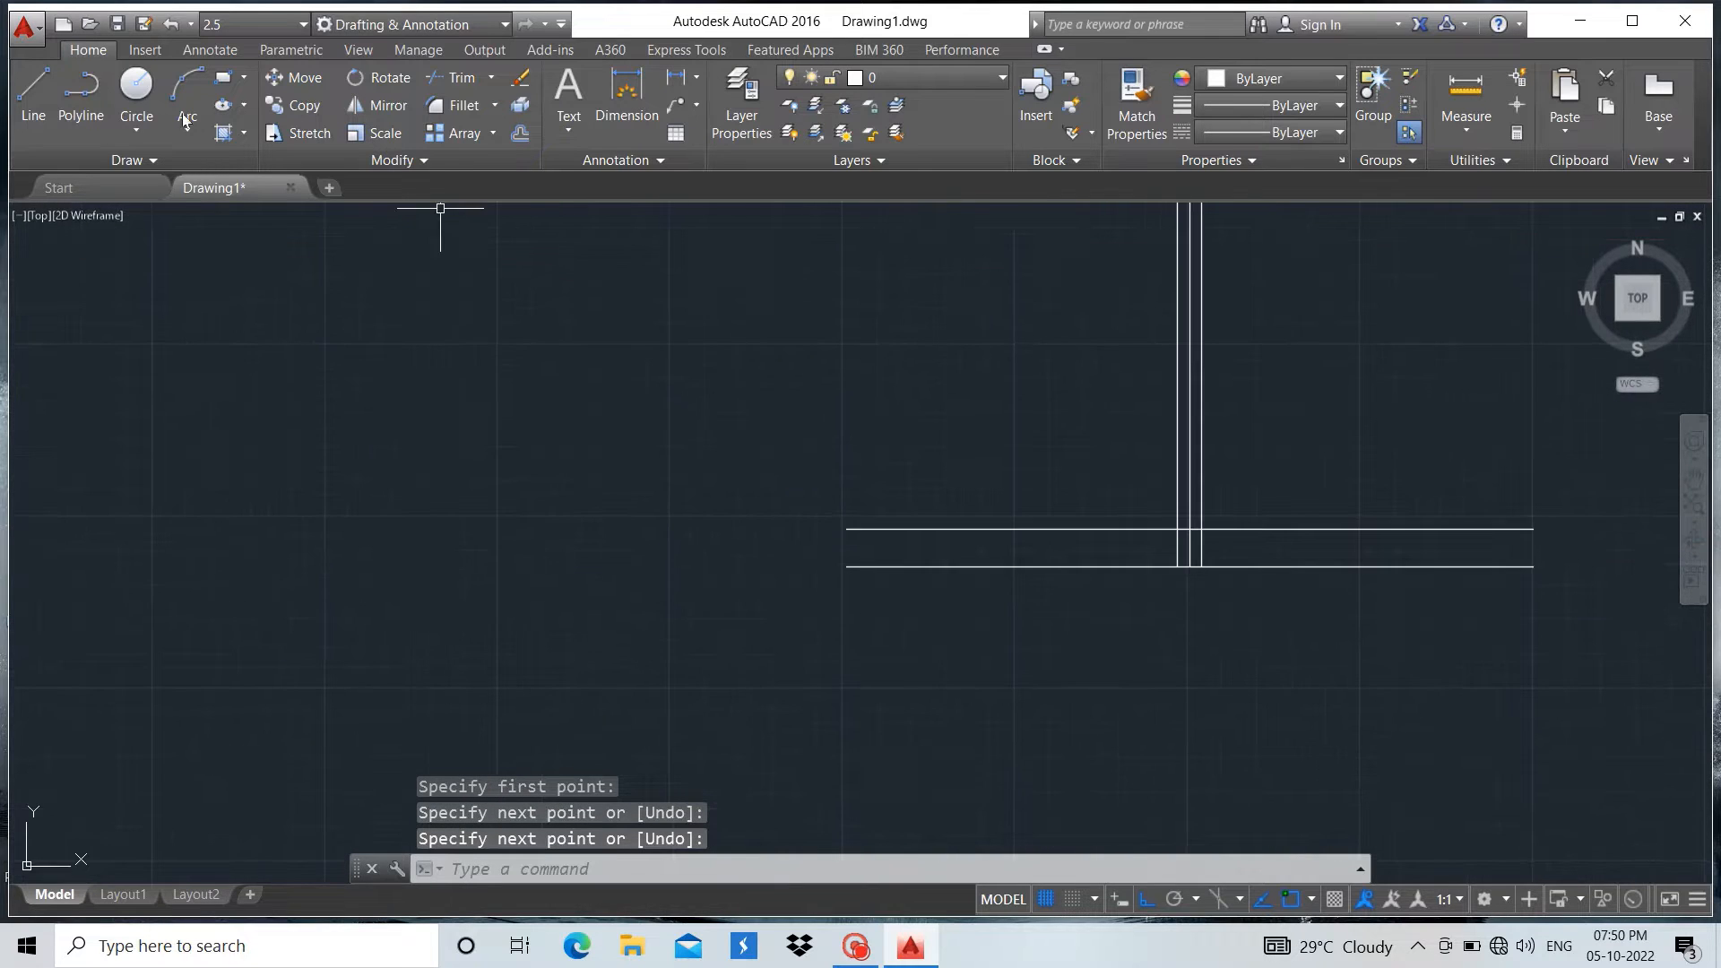
# Close the left end of the bottom flange with a vertical line joining the endpoints of its two horizontal lines
pyautogui.click(33, 94)
pyautogui.scroll(4, 897, 515)
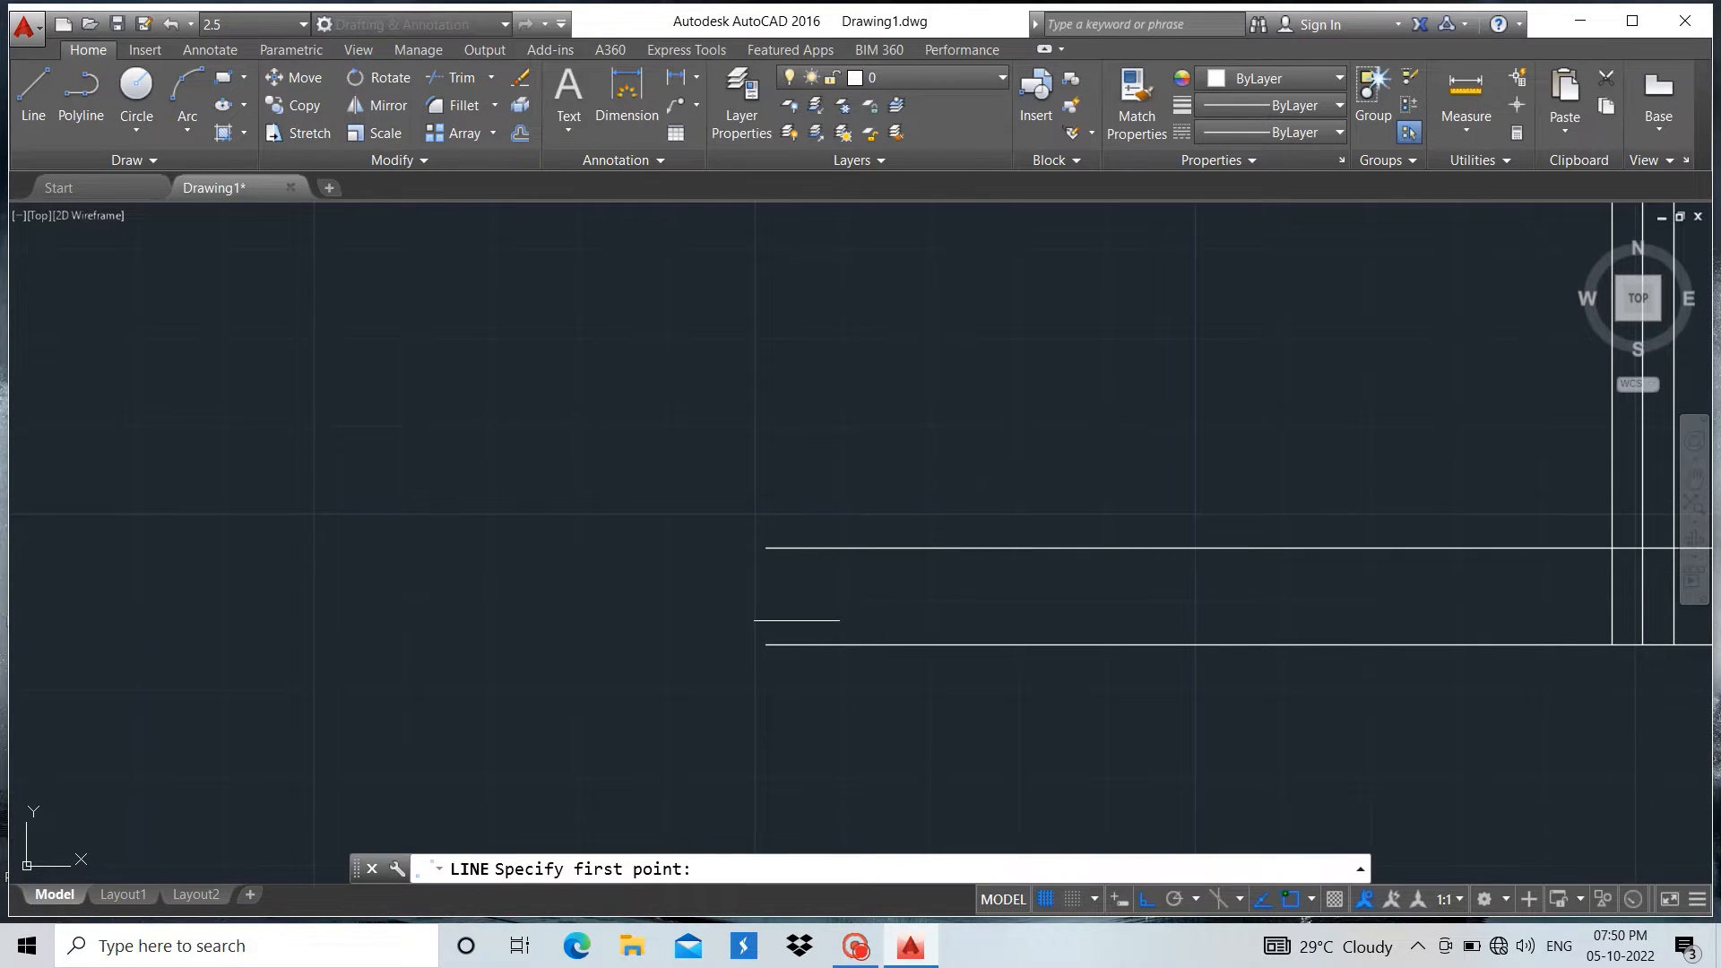
pyautogui.click(766, 644)
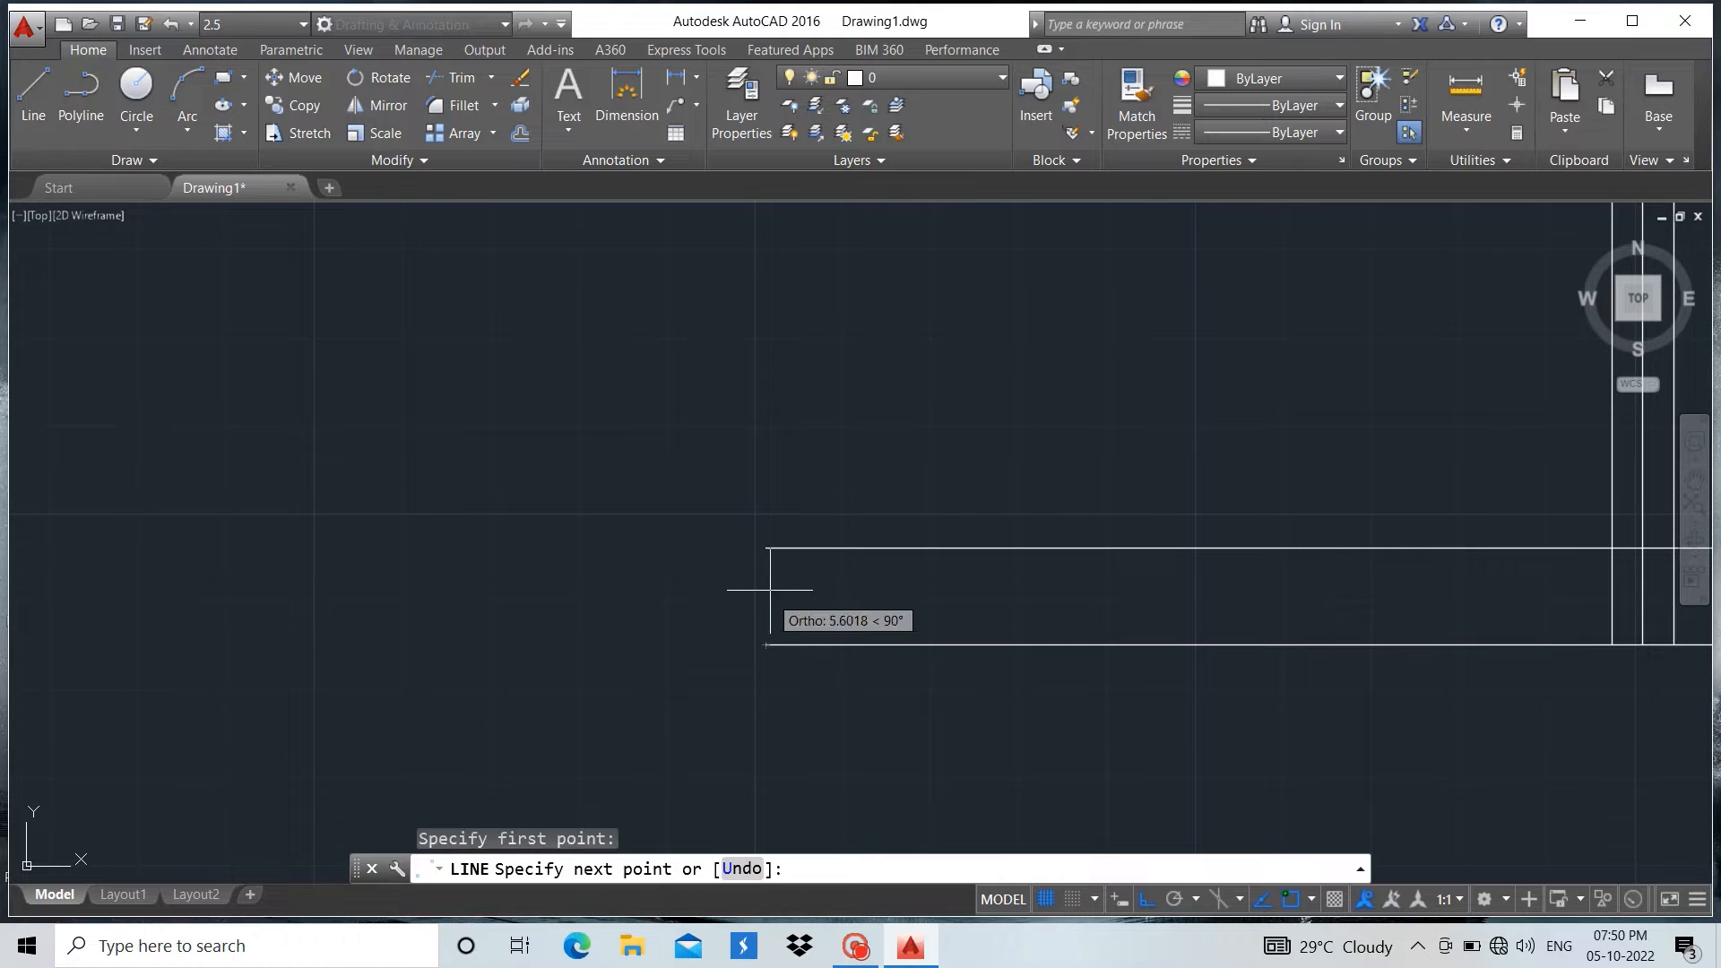
pyautogui.click(766, 547)
pyautogui.press('Return')
# Close the right end of the bottom flange with a vertical line joining the endpoints of its two horizontal lines
pyautogui.scroll(-3, 594, 552)
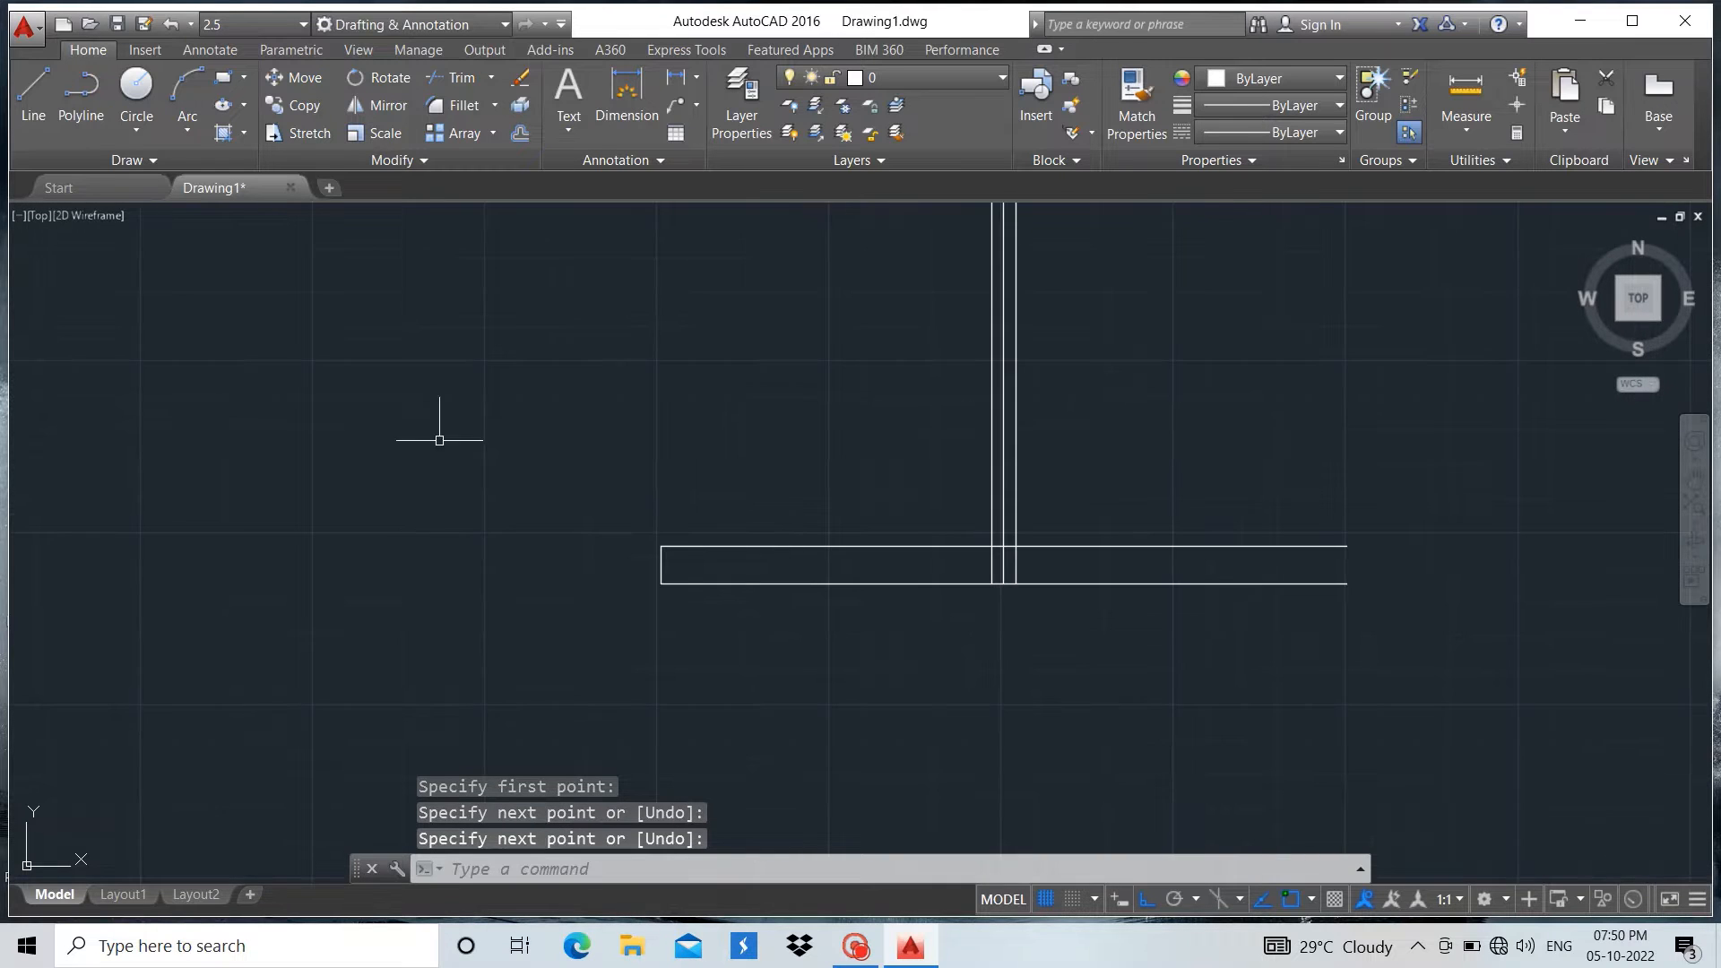
pyautogui.click(25, 96)
pyautogui.scroll(4, 1375, 577)
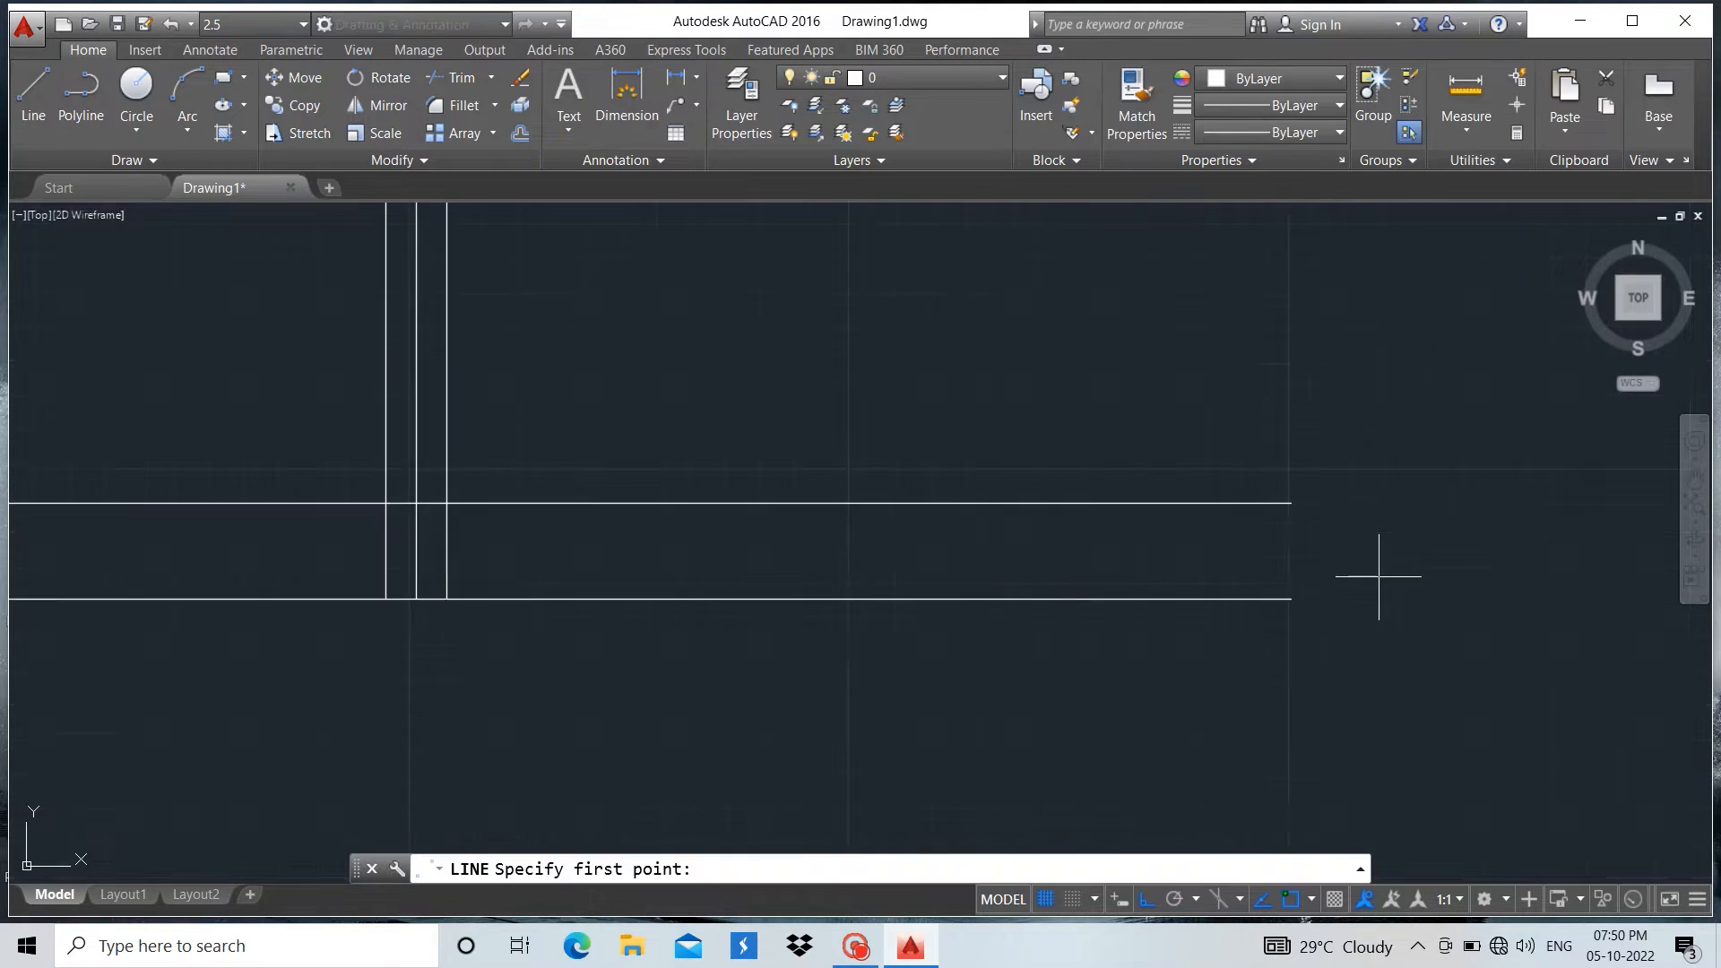
pyautogui.click(1290, 598)
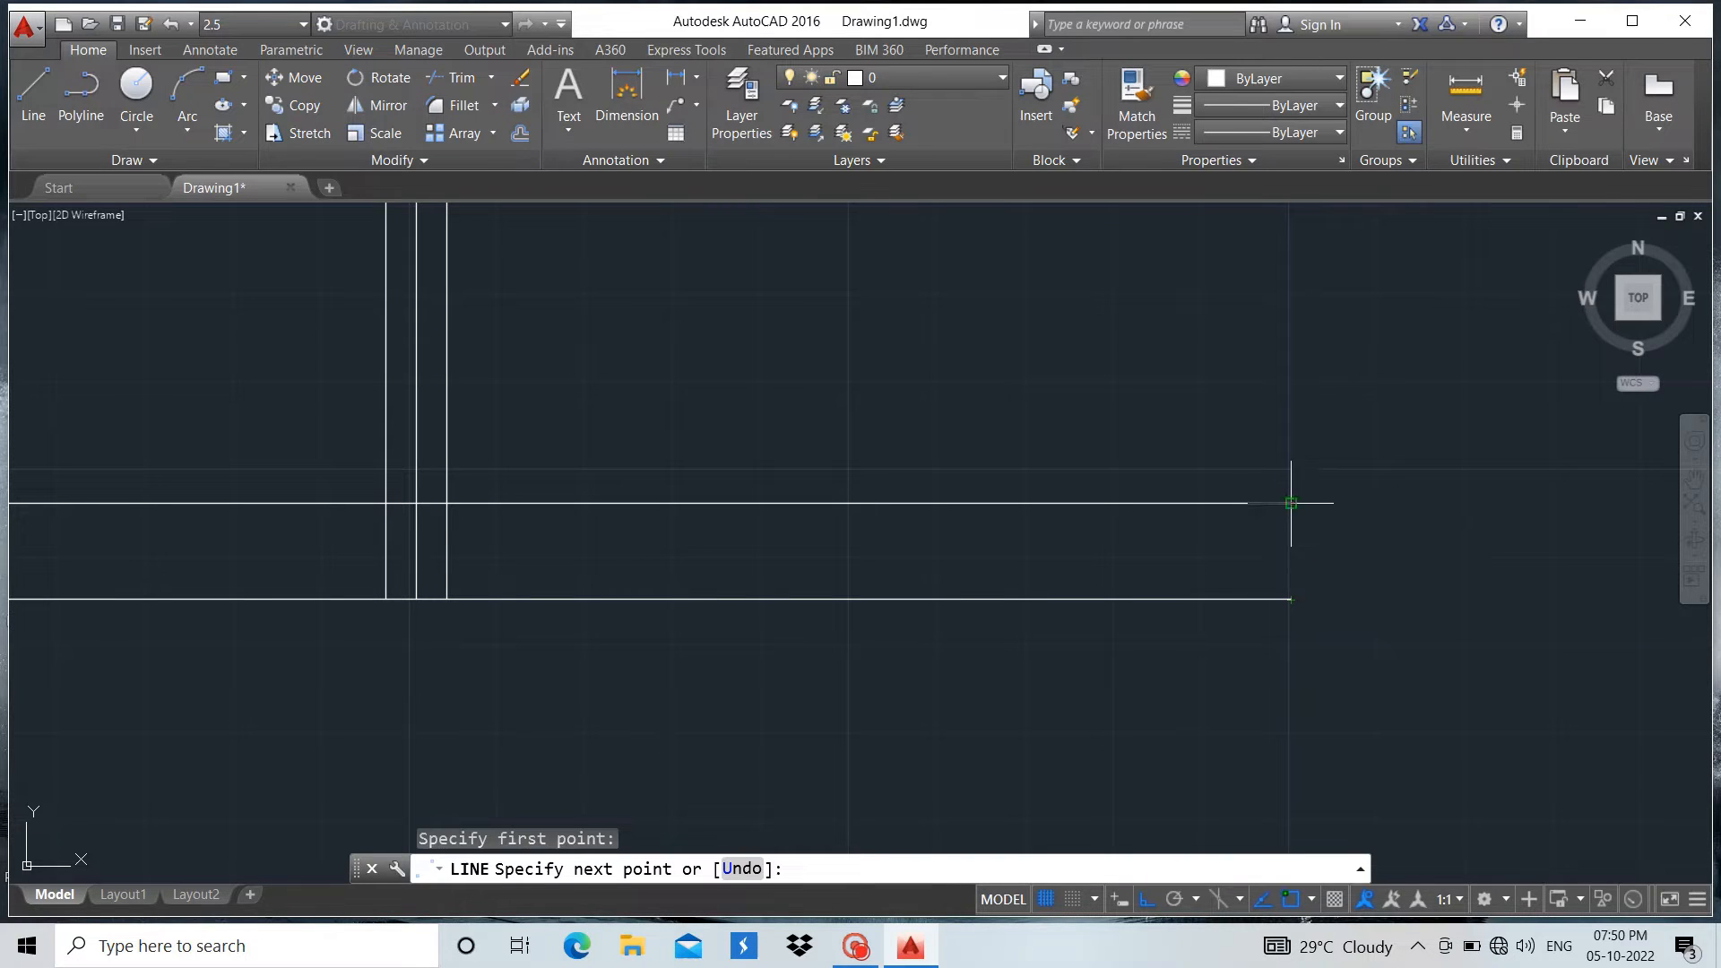
pyautogui.click(1291, 503)
pyautogui.press('Return')
# Trim the bottom flange's upper line between the two outer web lines, using those web lines as cutting edges
pyautogui.scroll(-6, 1462, 534)
pyautogui.scroll(2, 1248, 486)
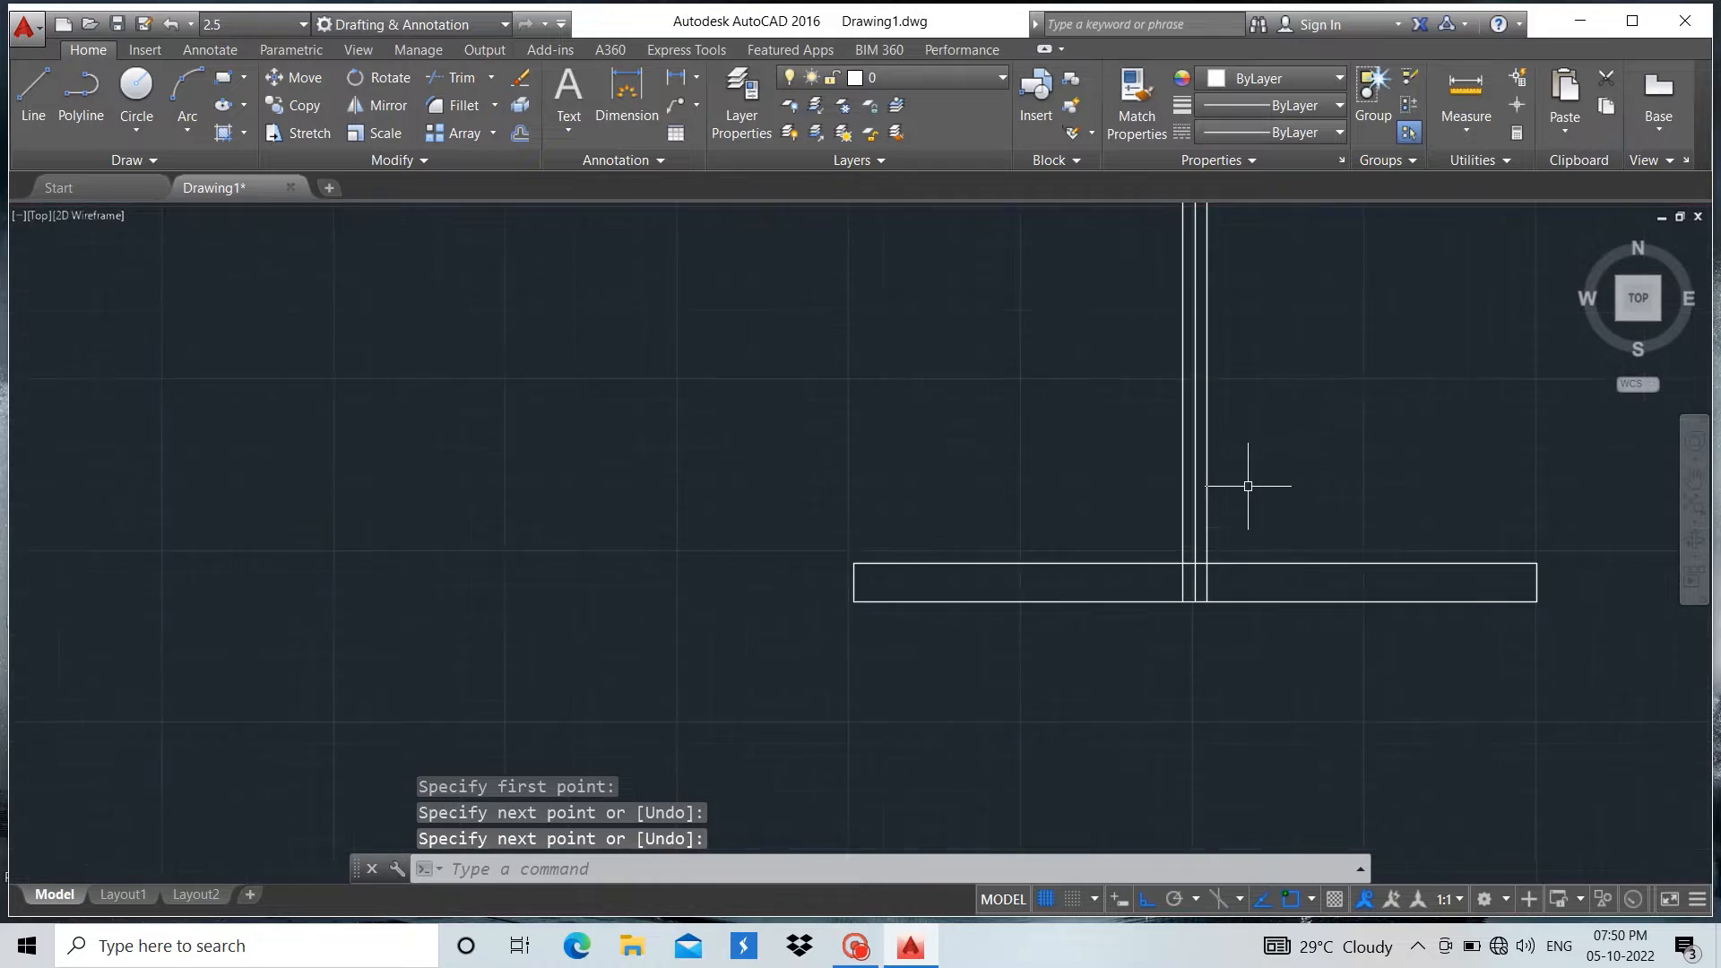
pyautogui.scroll(2, 1248, 486)
pyautogui.press('Escape')
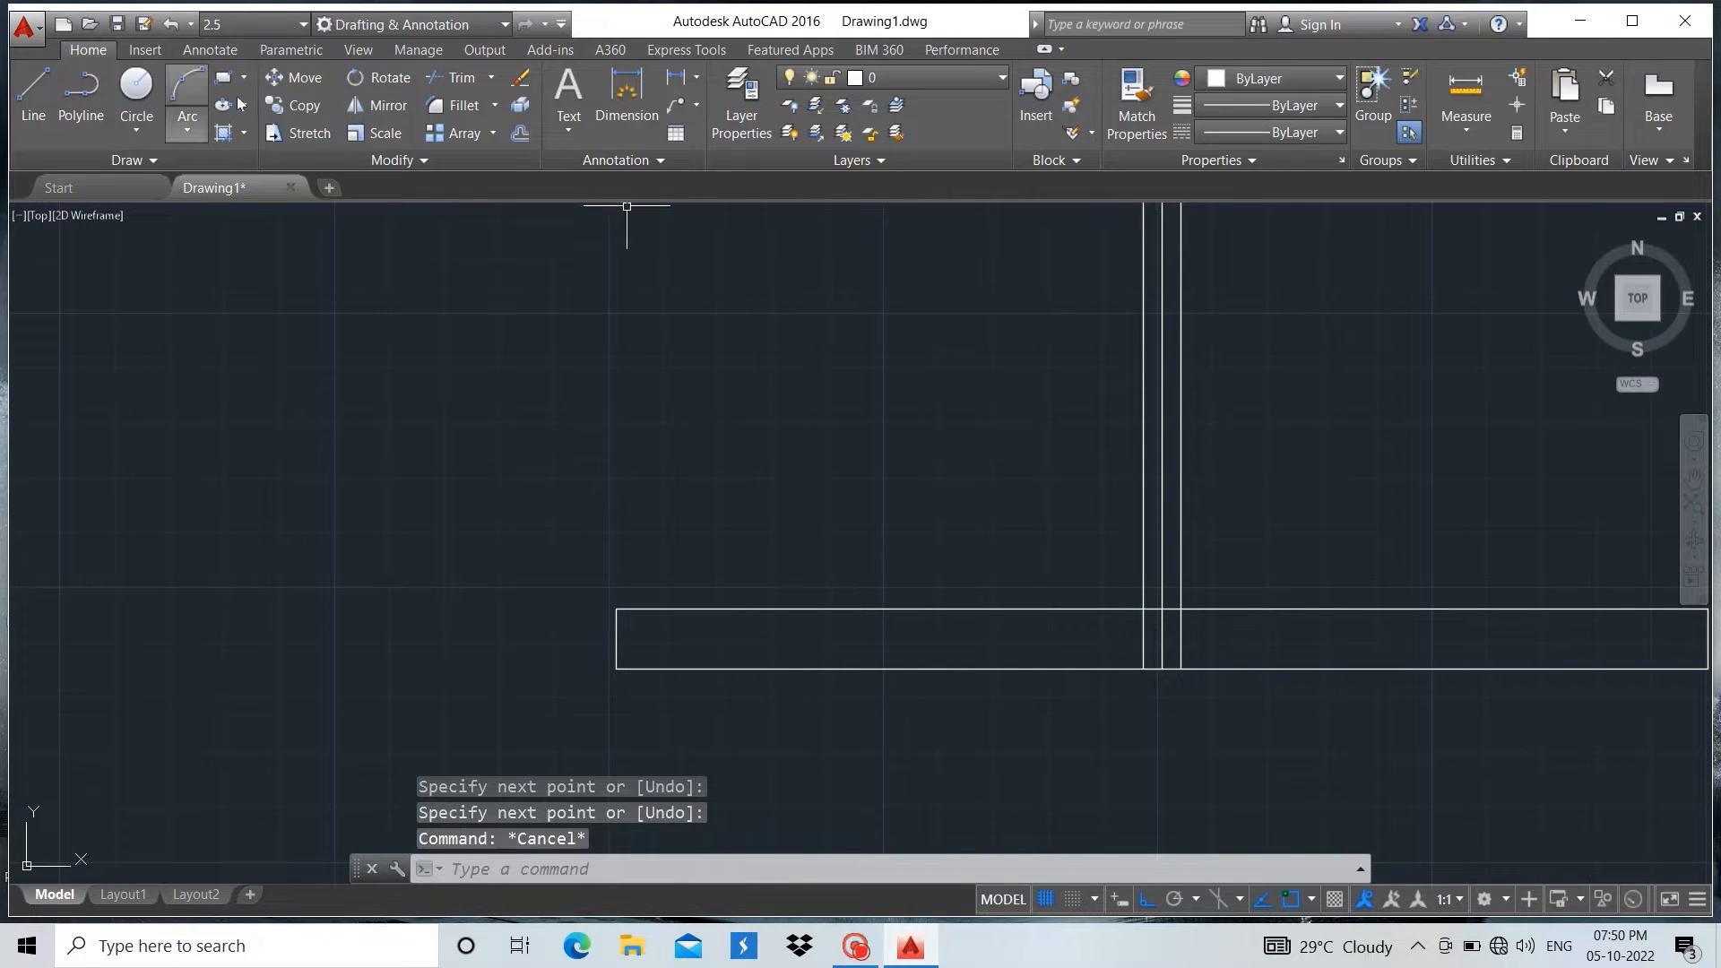
pyautogui.click(459, 78)
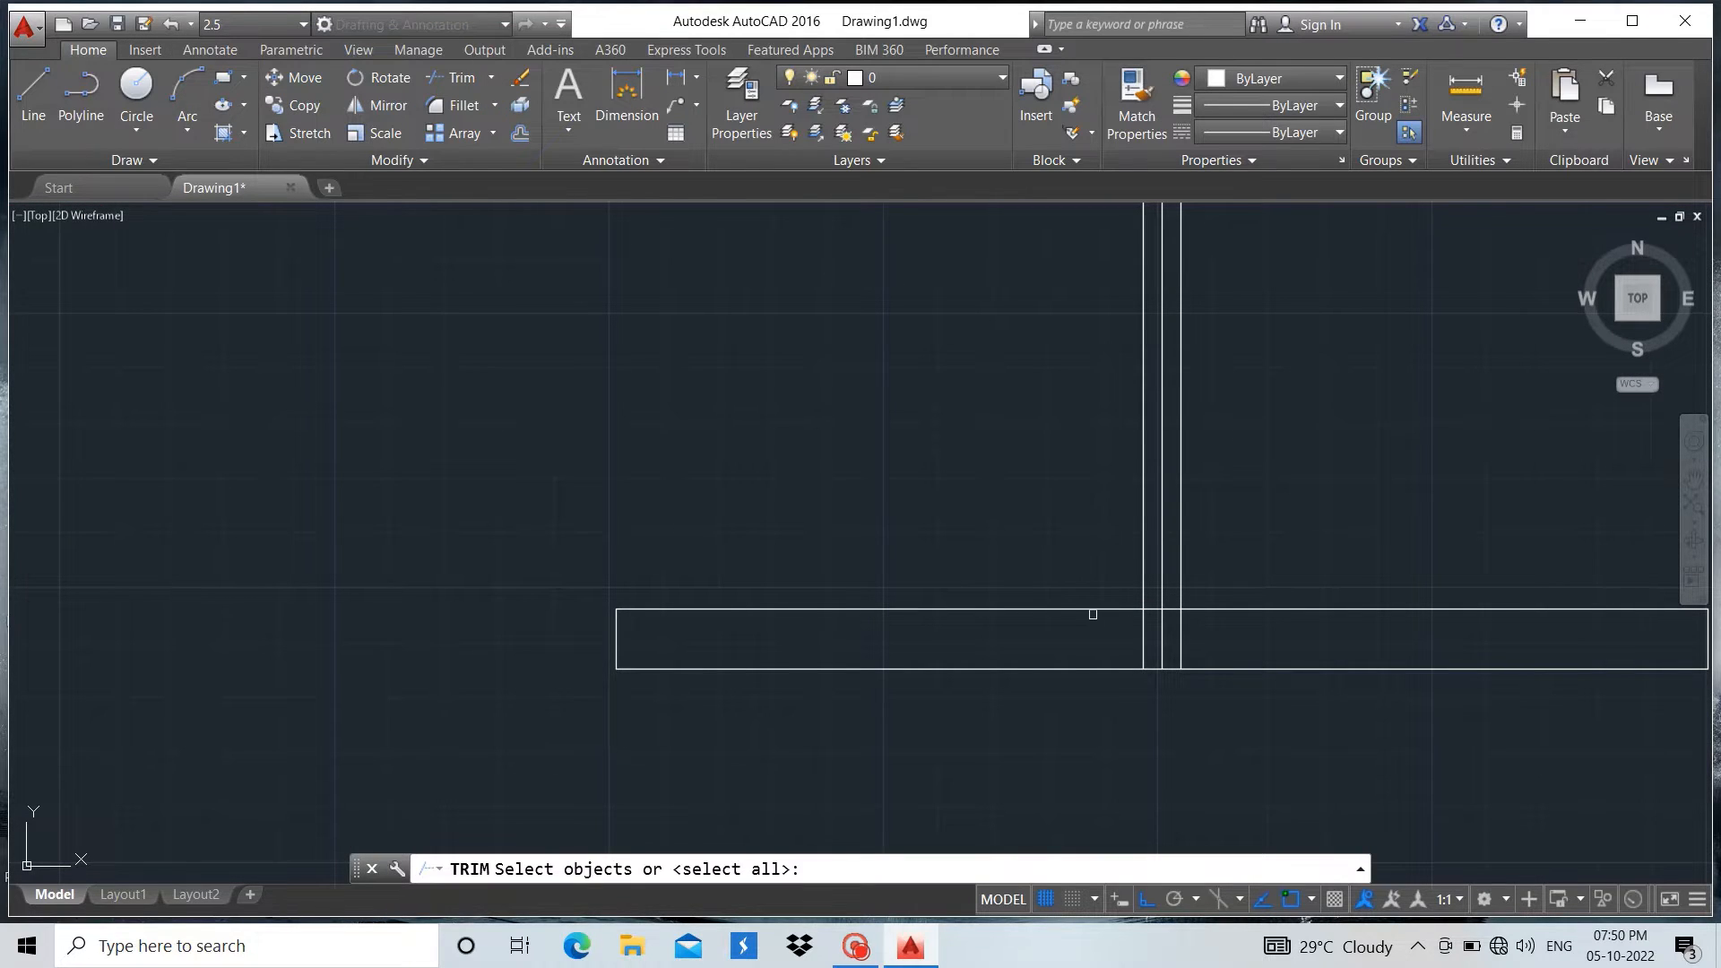
pyautogui.click(1143, 579)
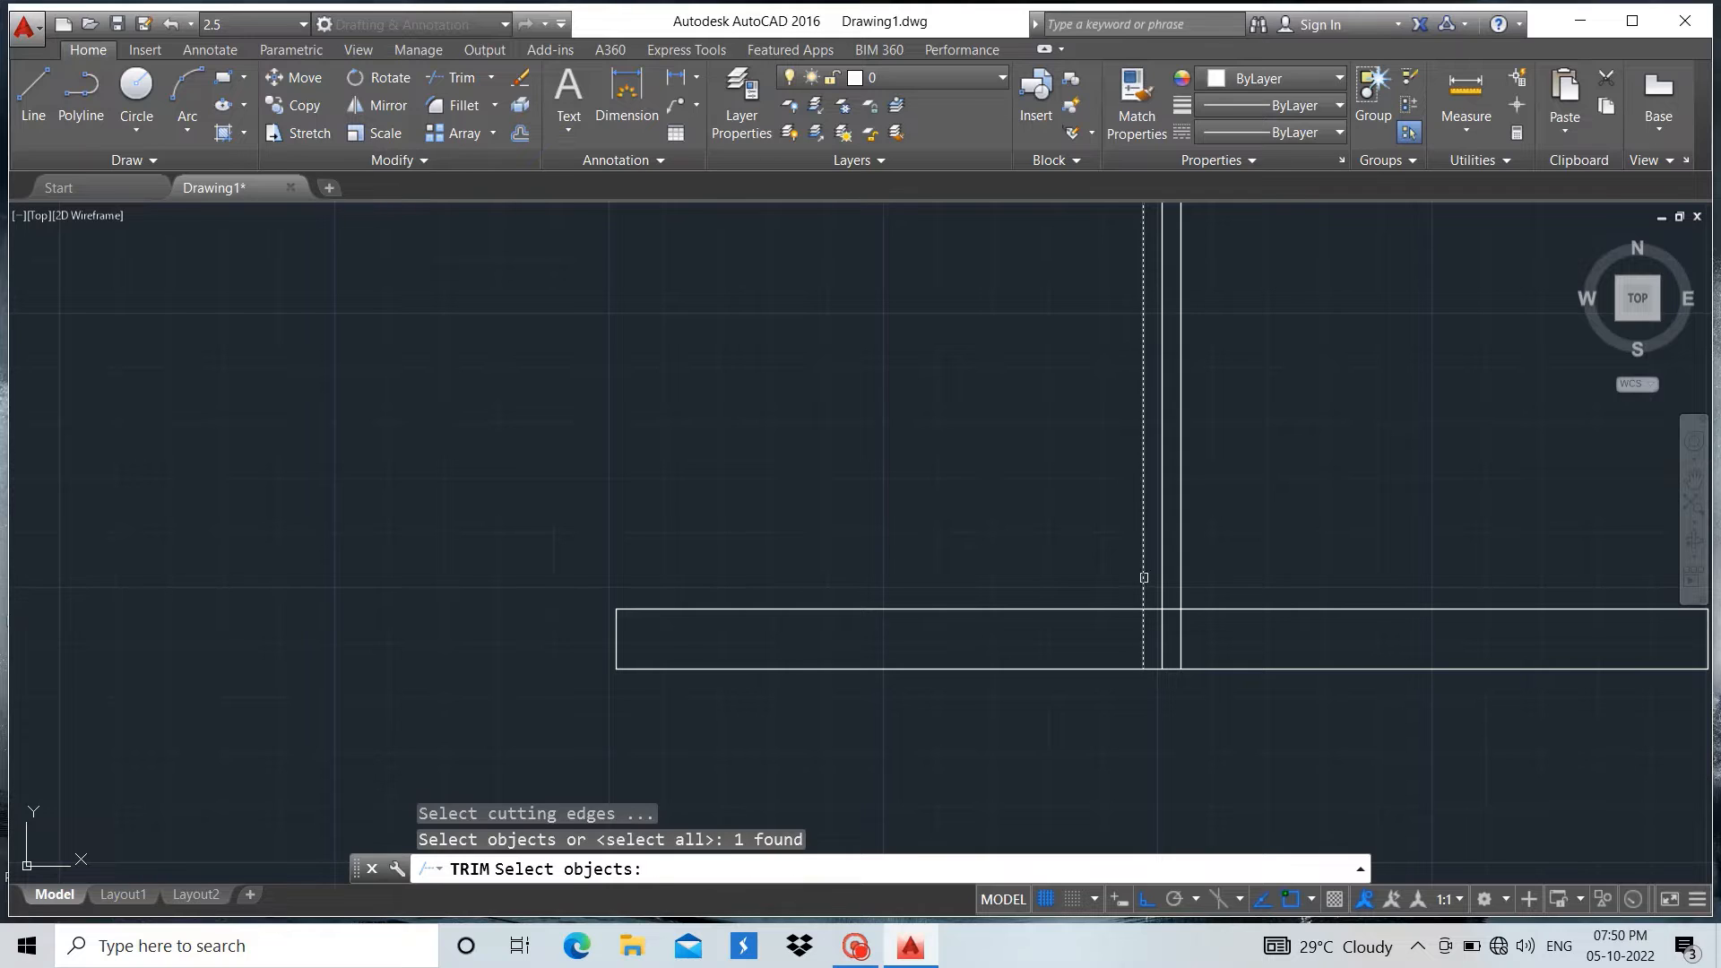
pyautogui.click(1183, 565)
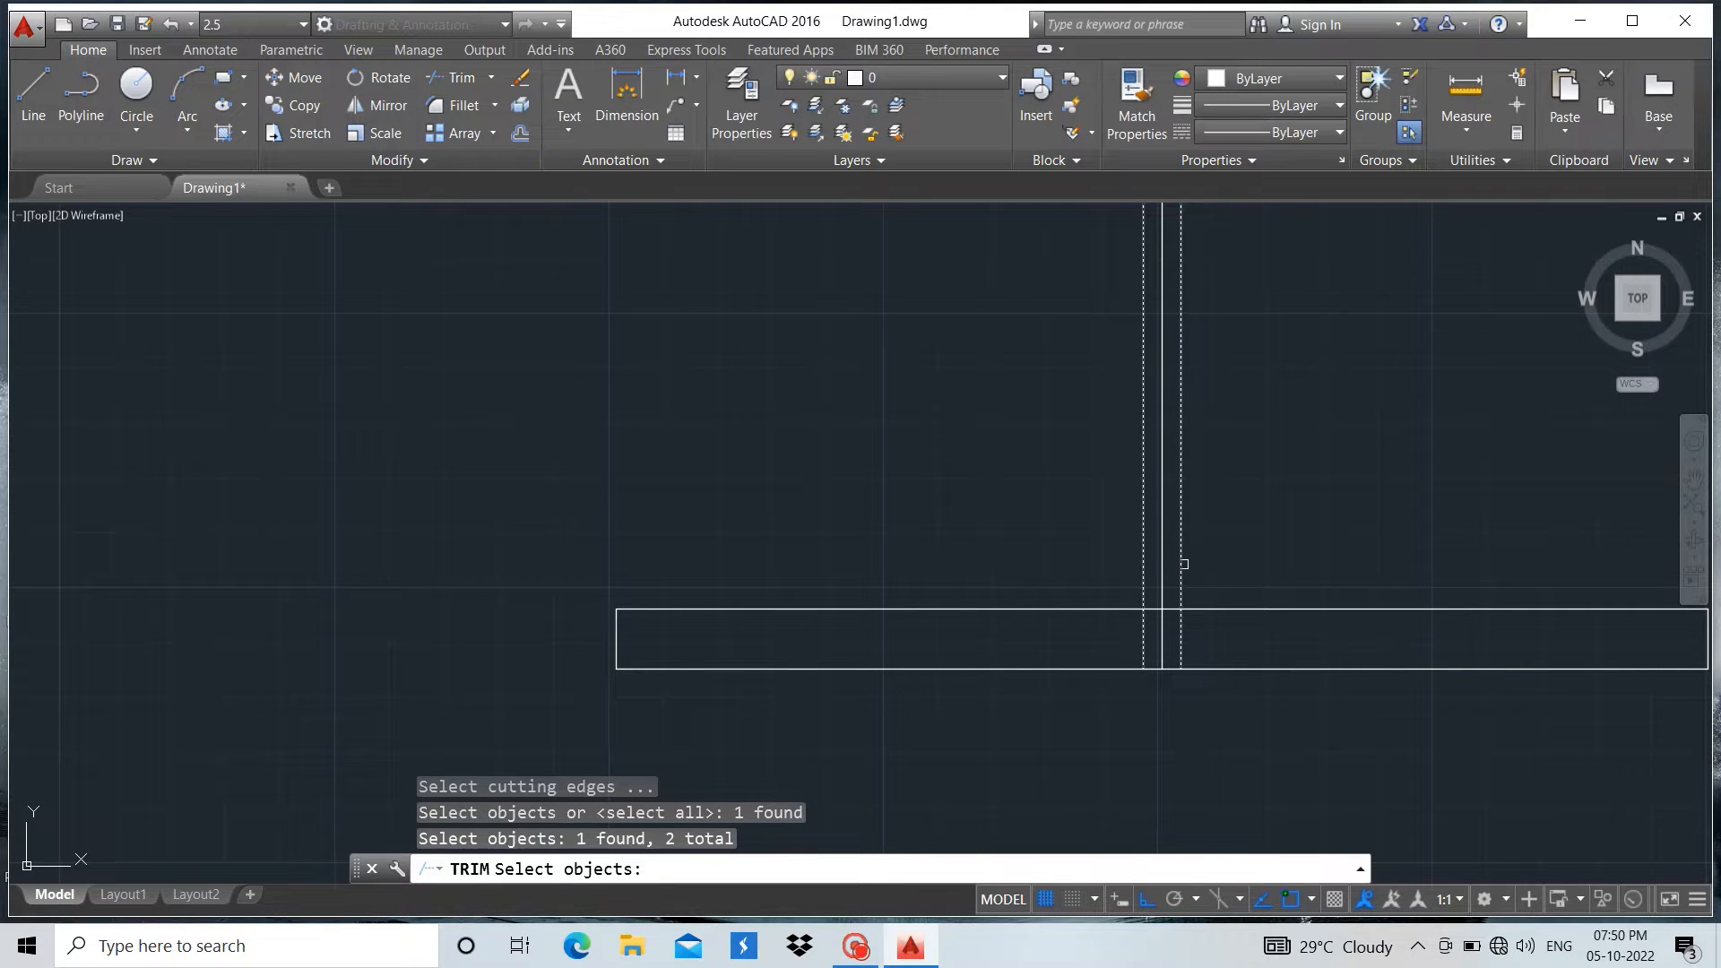
pyautogui.press('Return')
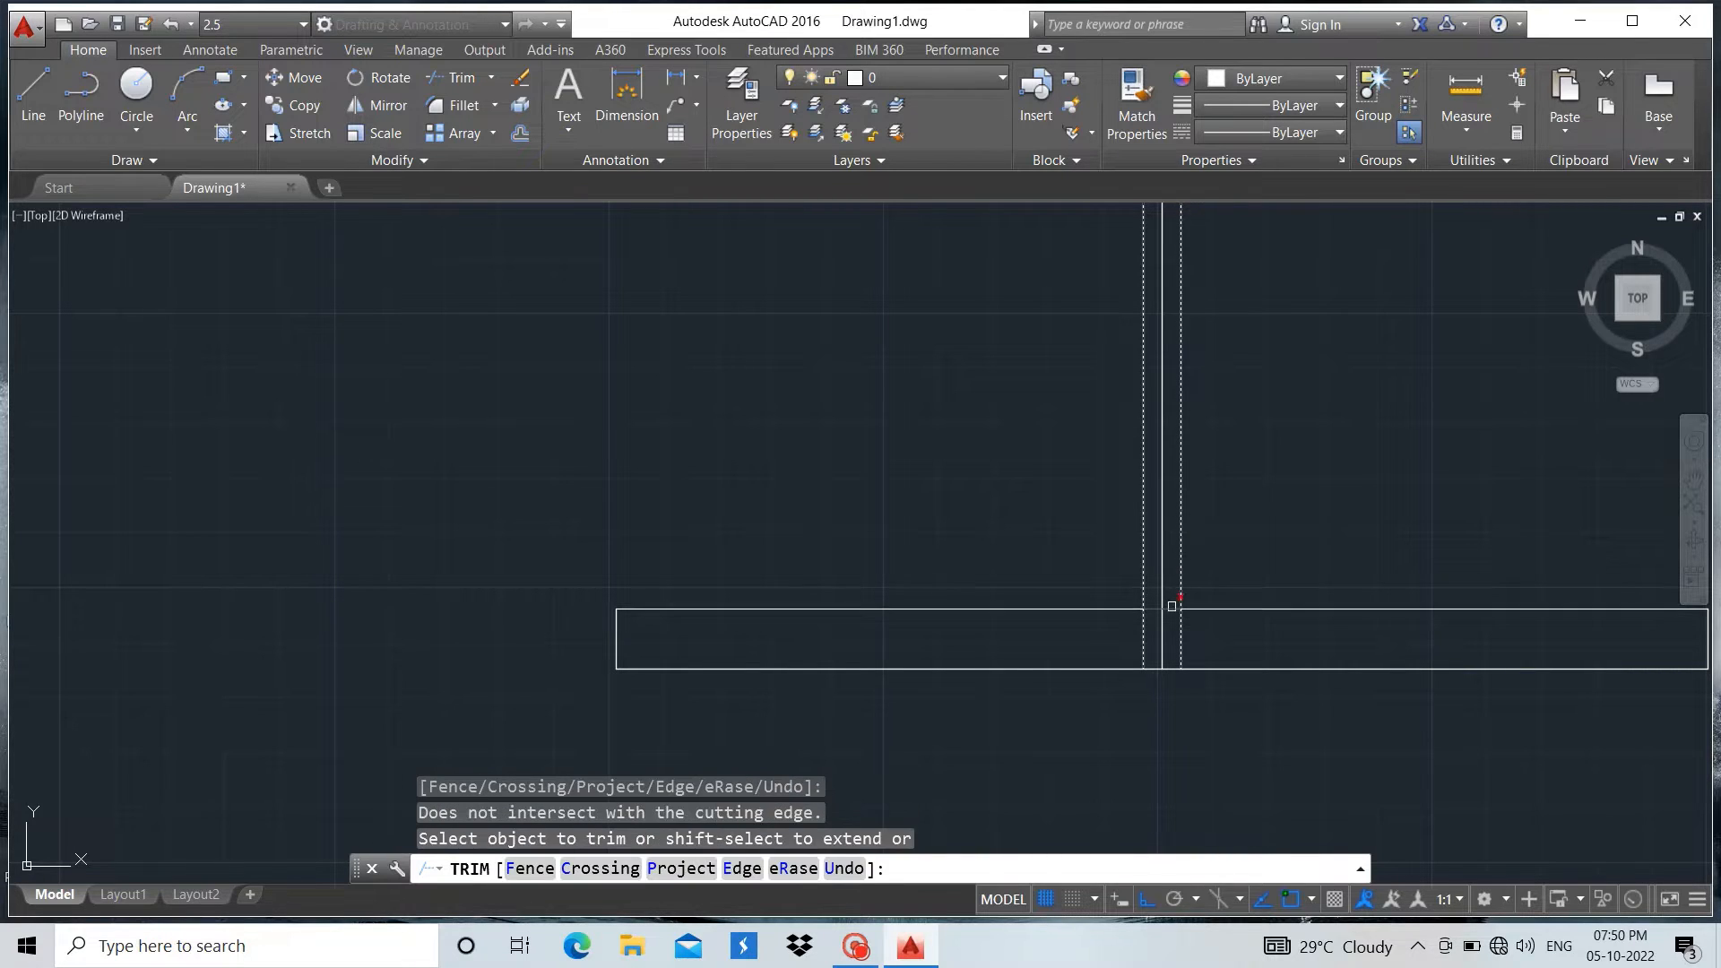
pyautogui.click(1172, 609)
pyautogui.press('Escape')
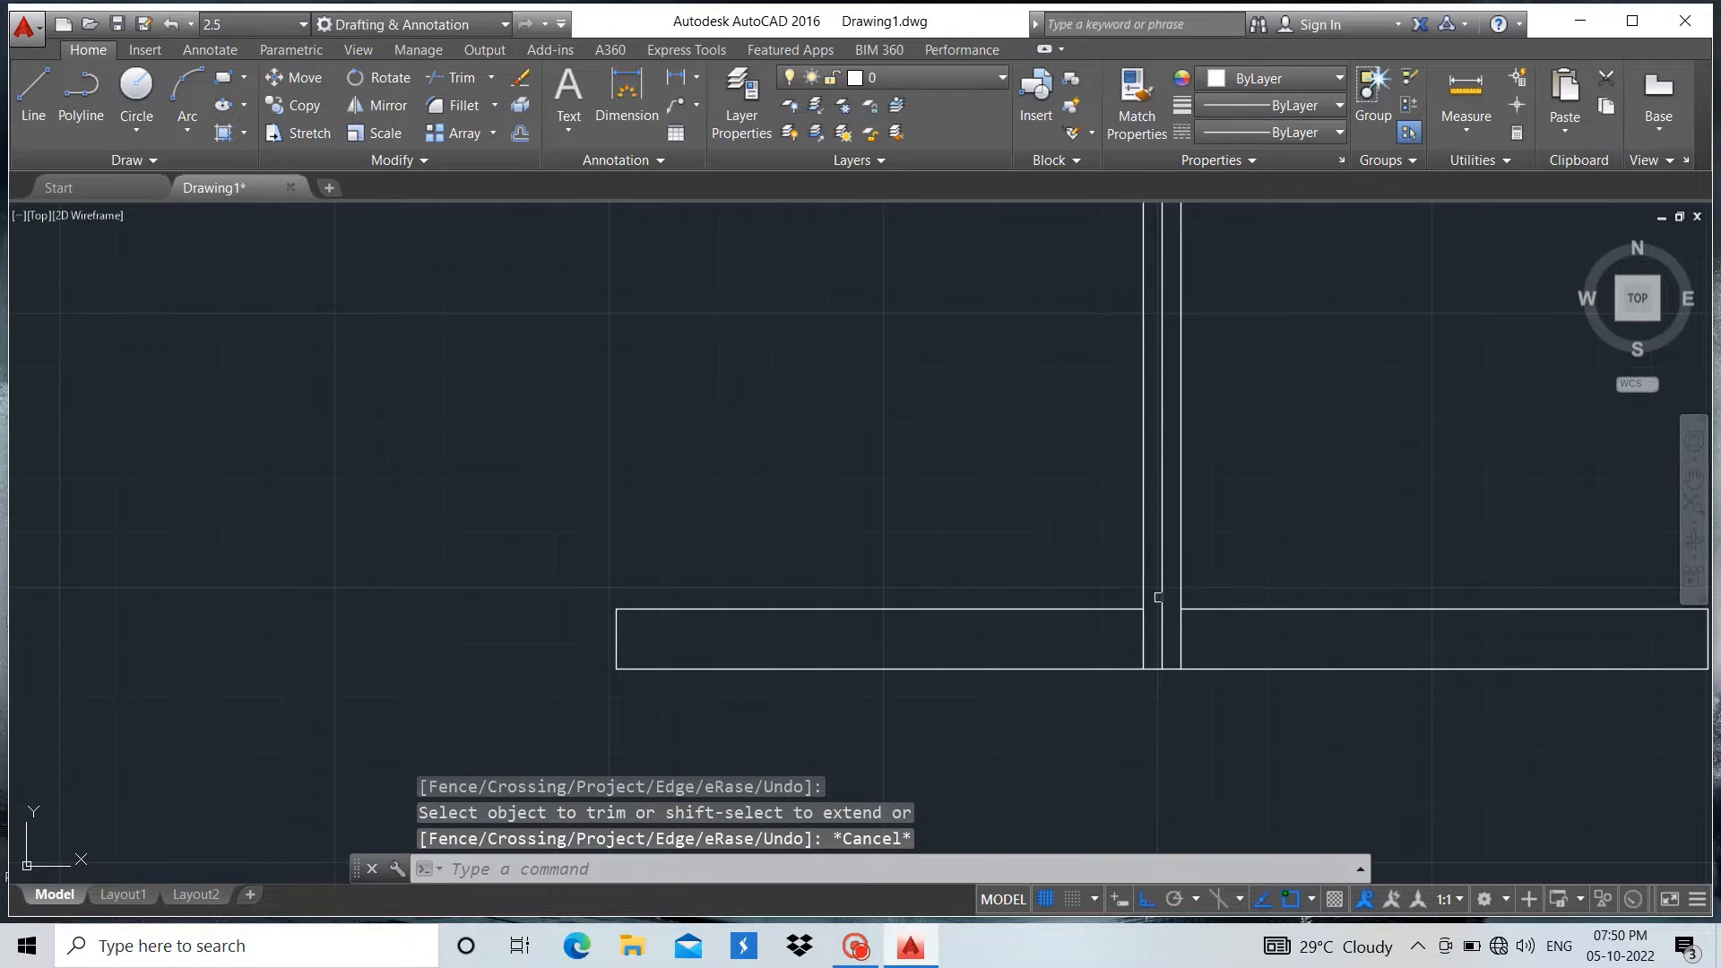
# Trim the parts of both outer web lines inside the bottom flange, using the flange's two upper line segments as cutting edges
pyautogui.click(464, 79)
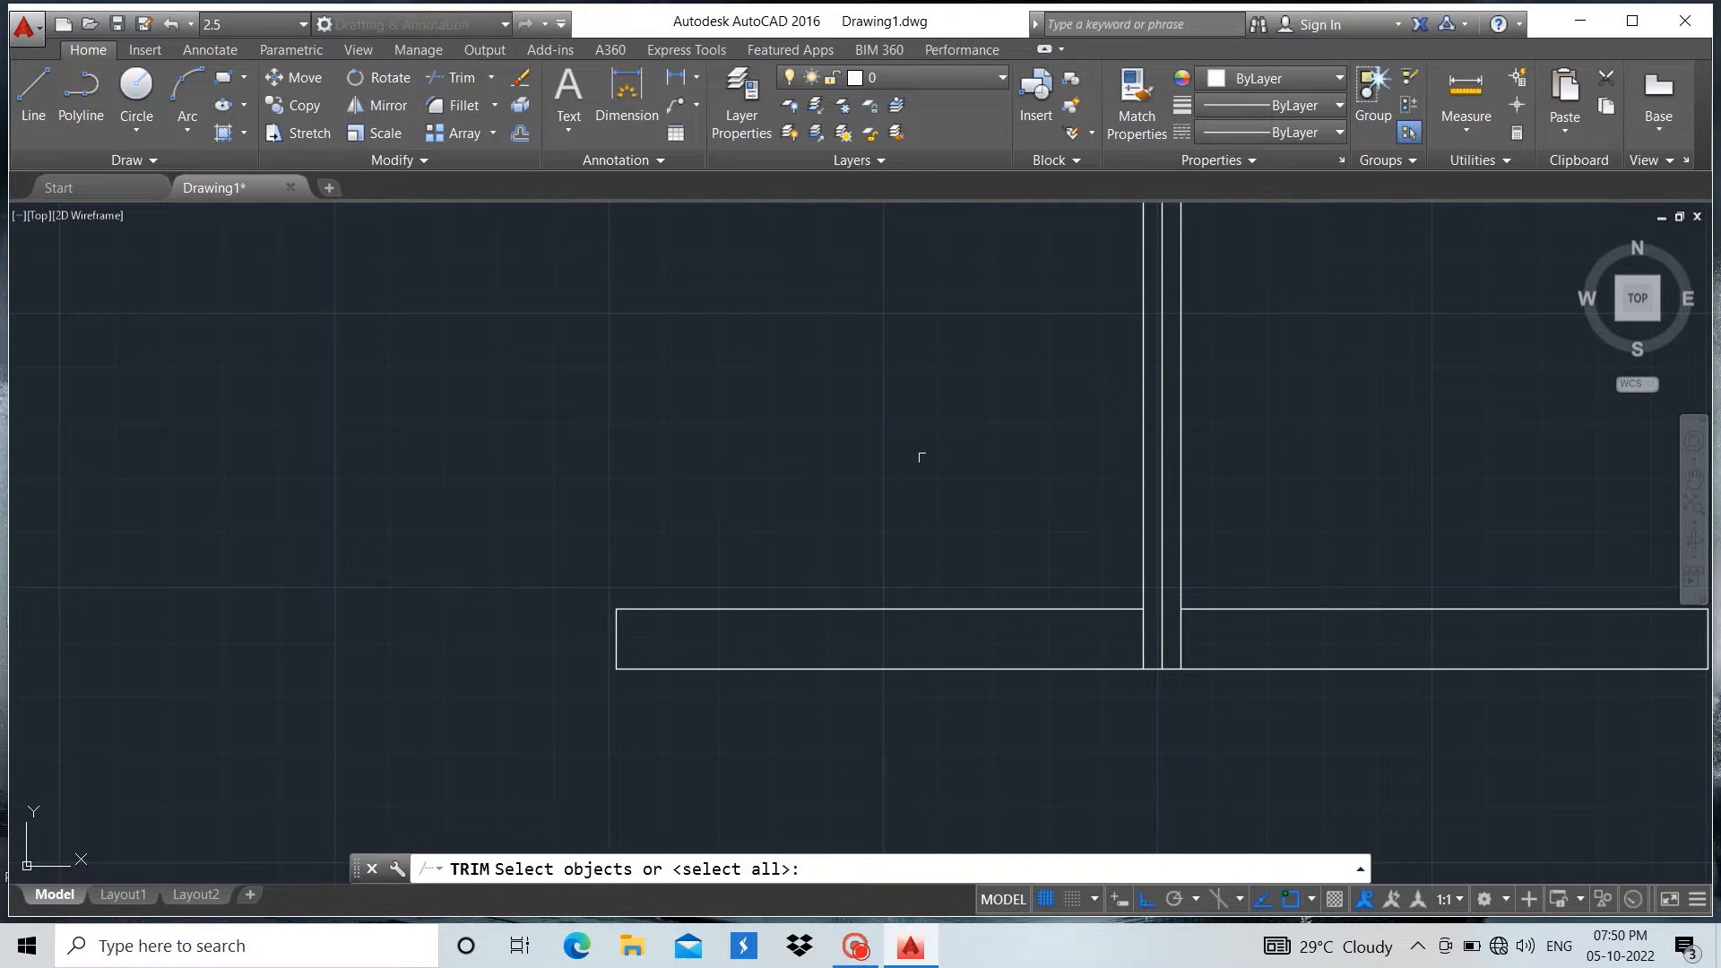
pyautogui.click(992, 609)
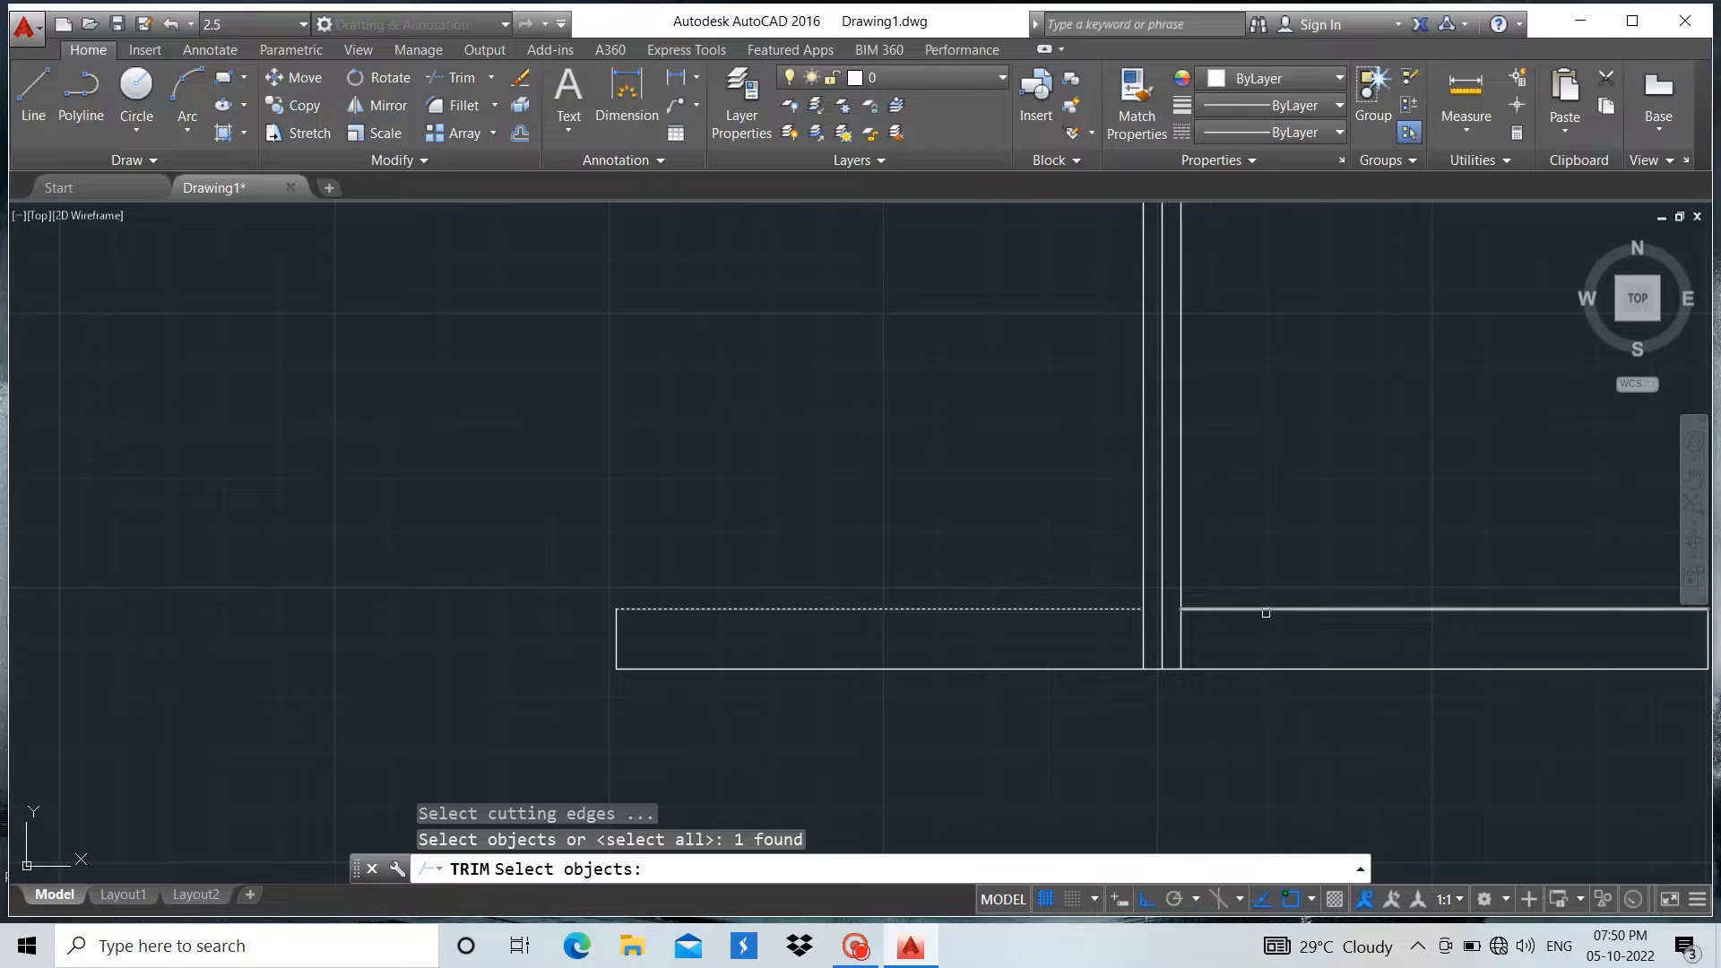
pyautogui.click(1266, 610)
pyautogui.press('Return')
pyautogui.click(1266, 613)
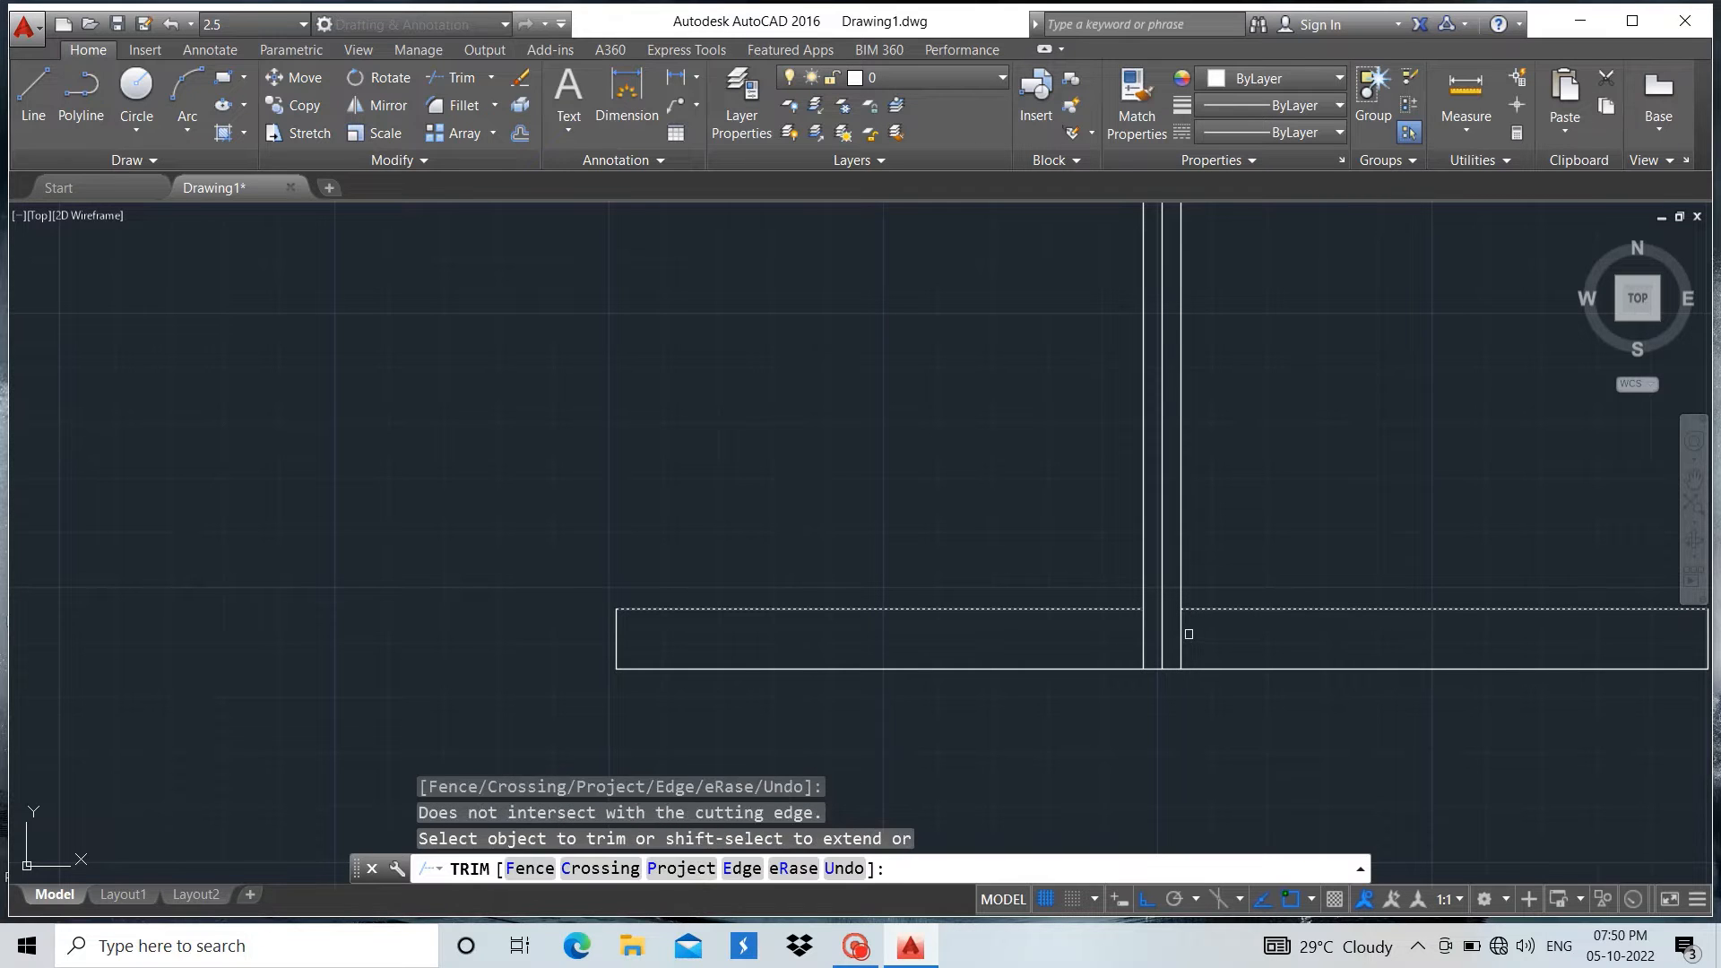
pyautogui.click(1183, 634)
pyautogui.click(1145, 626)
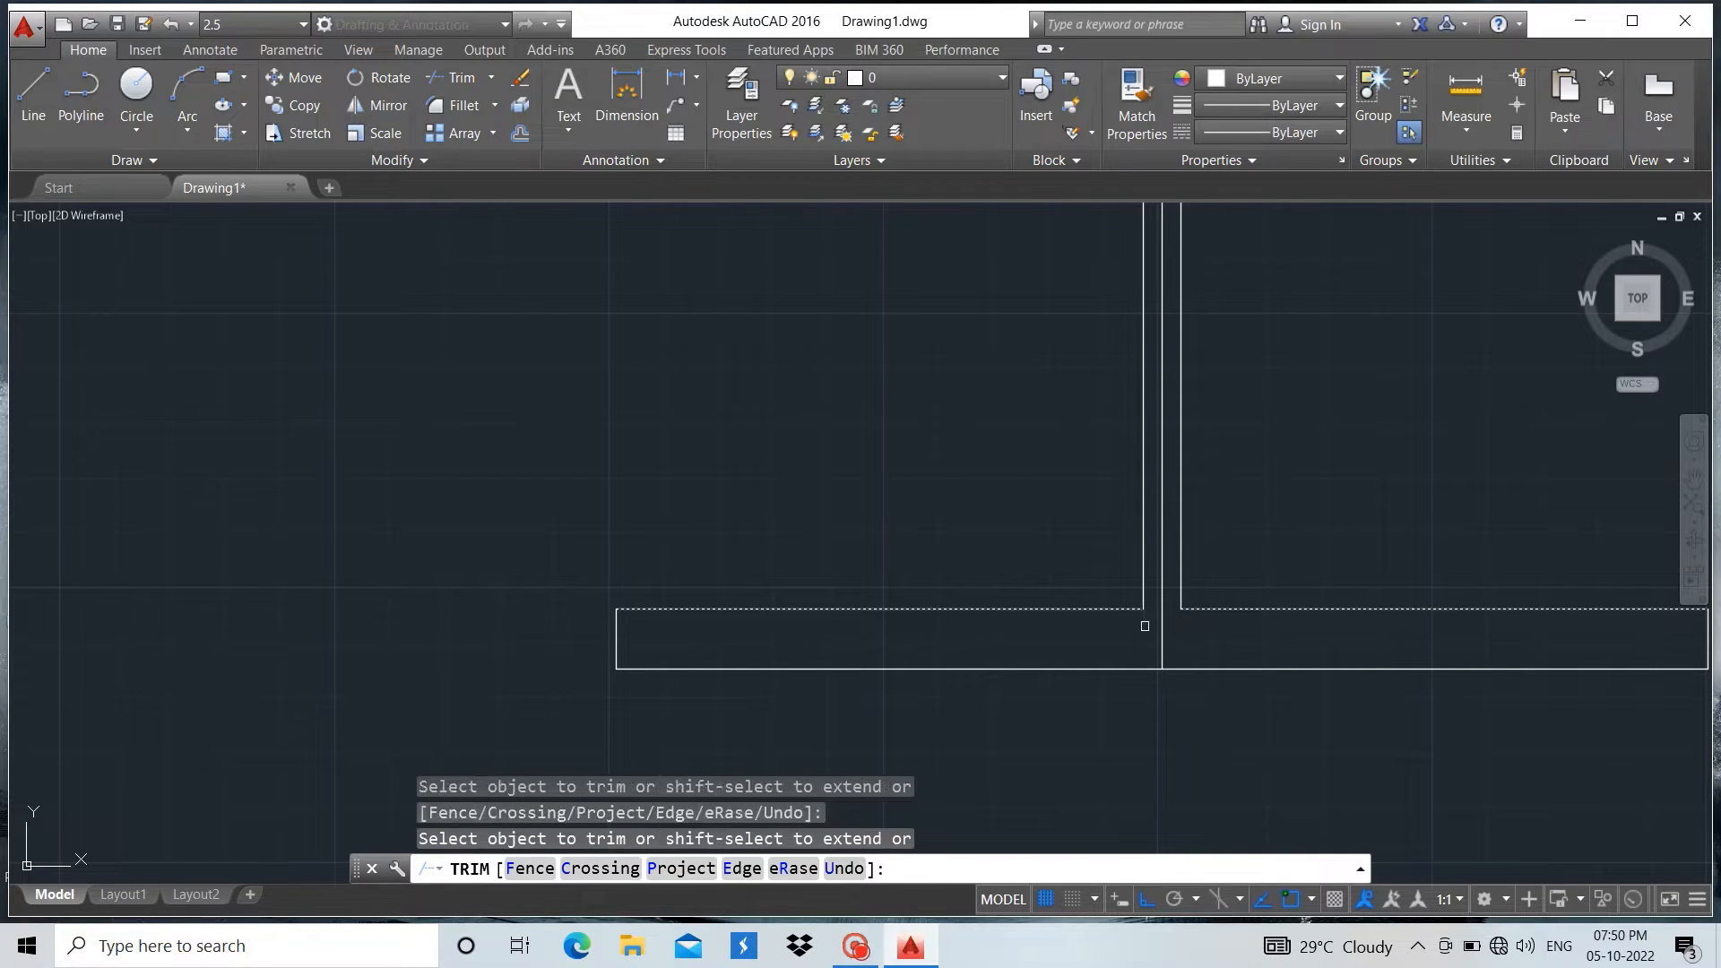
pyautogui.press('Escape')
# Erase the central vertical line between the two web lines
pyautogui.click(1161, 628)
pyautogui.rightClick(1282, 383)
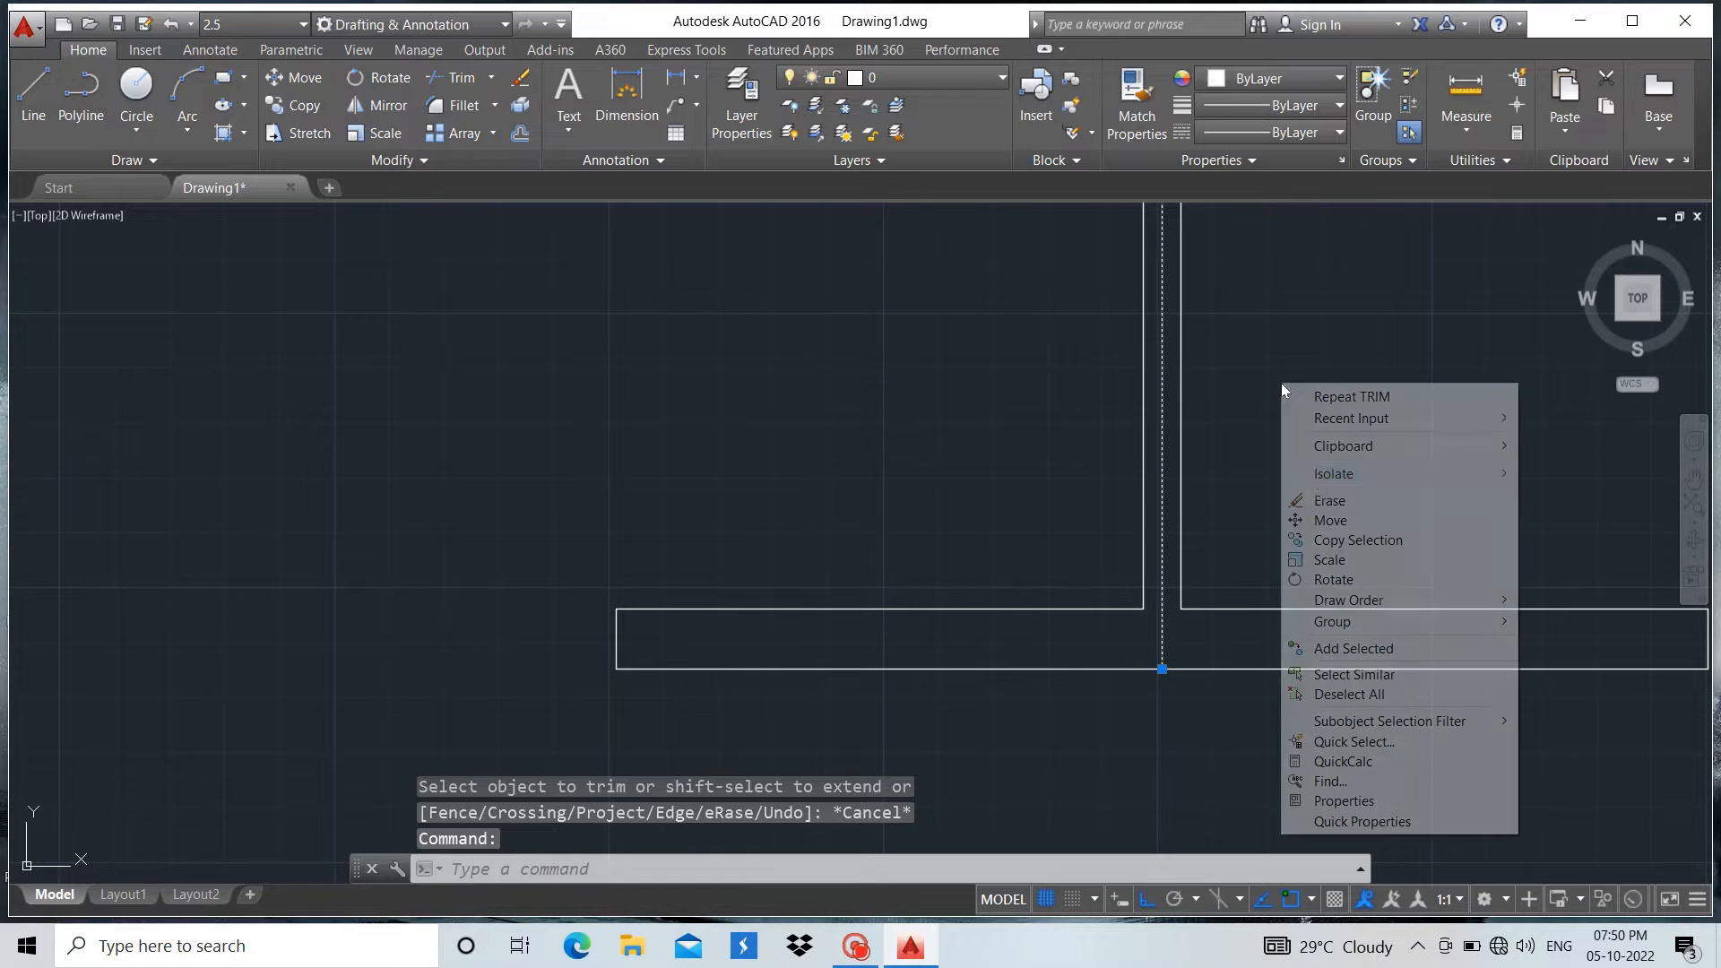
pyautogui.click(1323, 502)
# Trim the parts of both web lines inside the top flange, using the flange's lower line as the cutting edge
pyautogui.scroll(-8, 1155, 728)
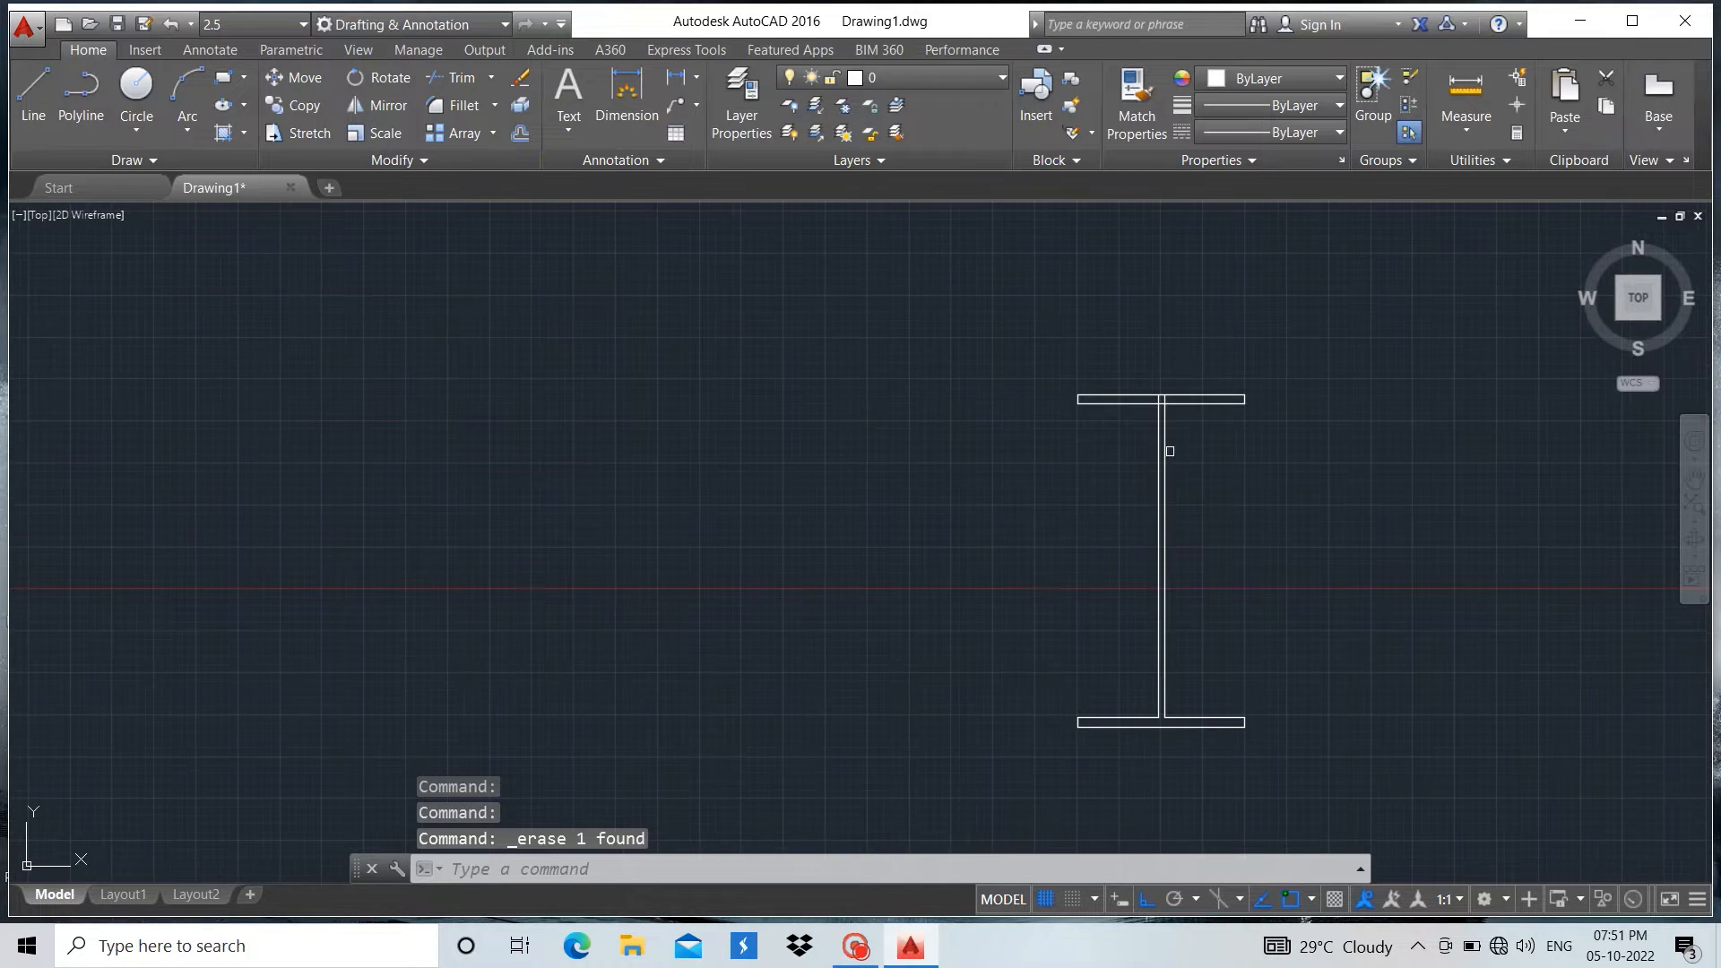
pyautogui.scroll(8, 1168, 431)
pyautogui.scroll(3, 1131, 223)
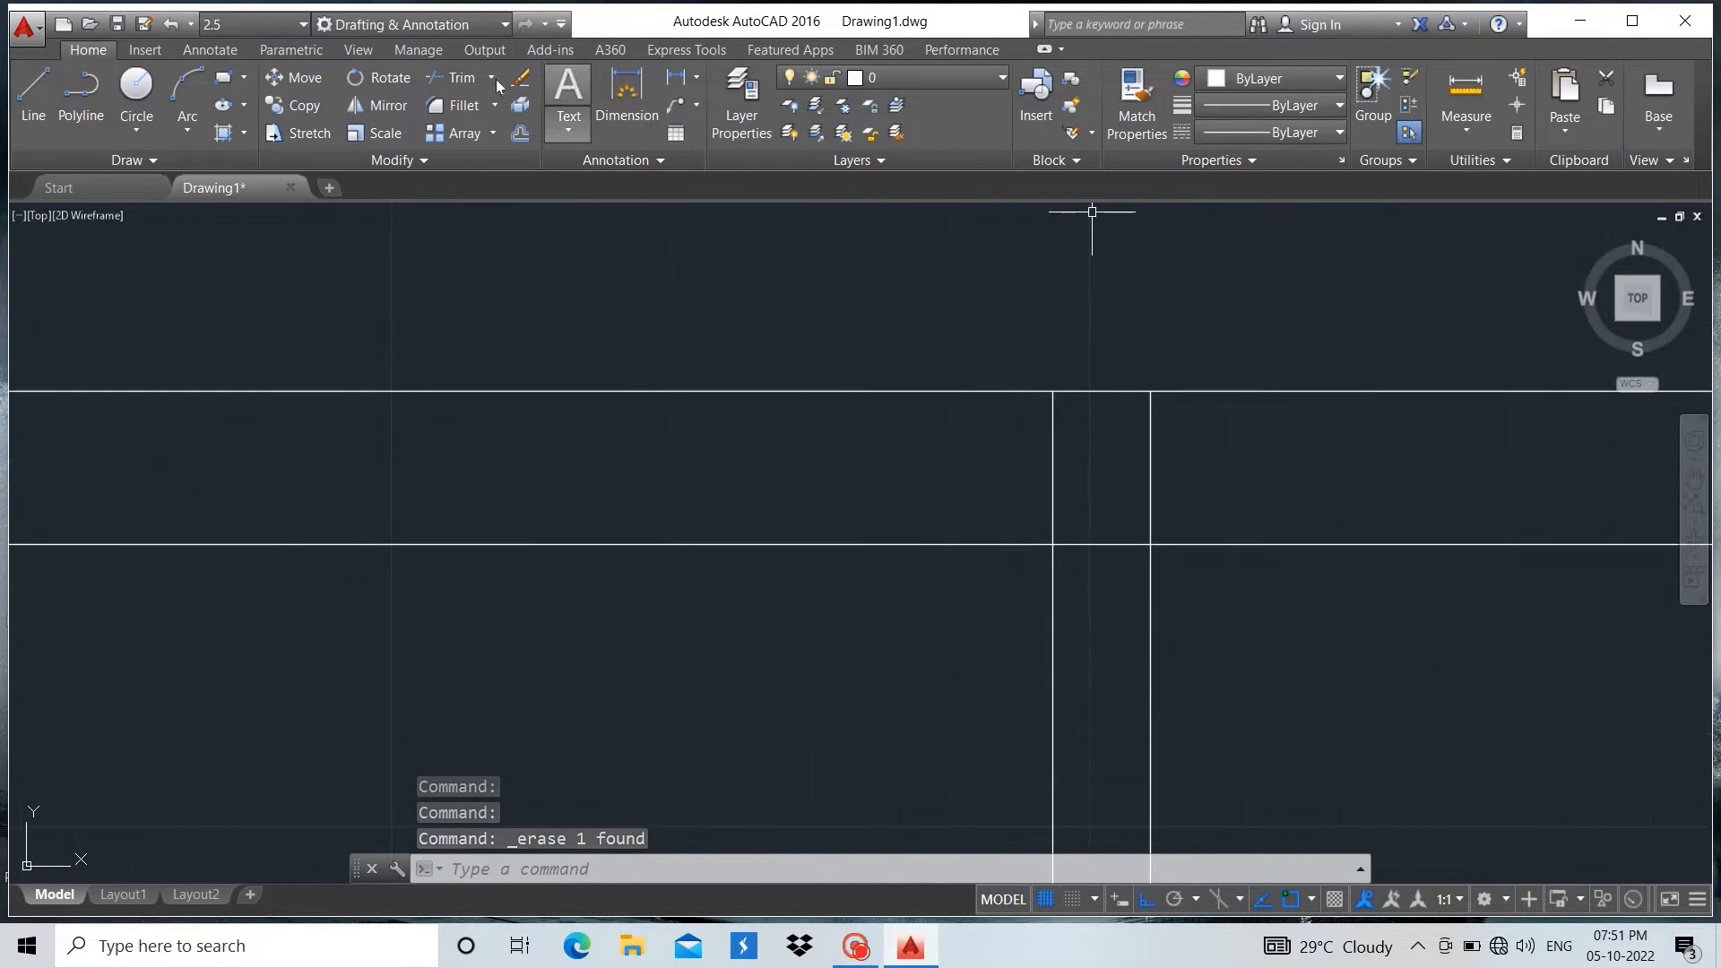
pyautogui.click(453, 77)
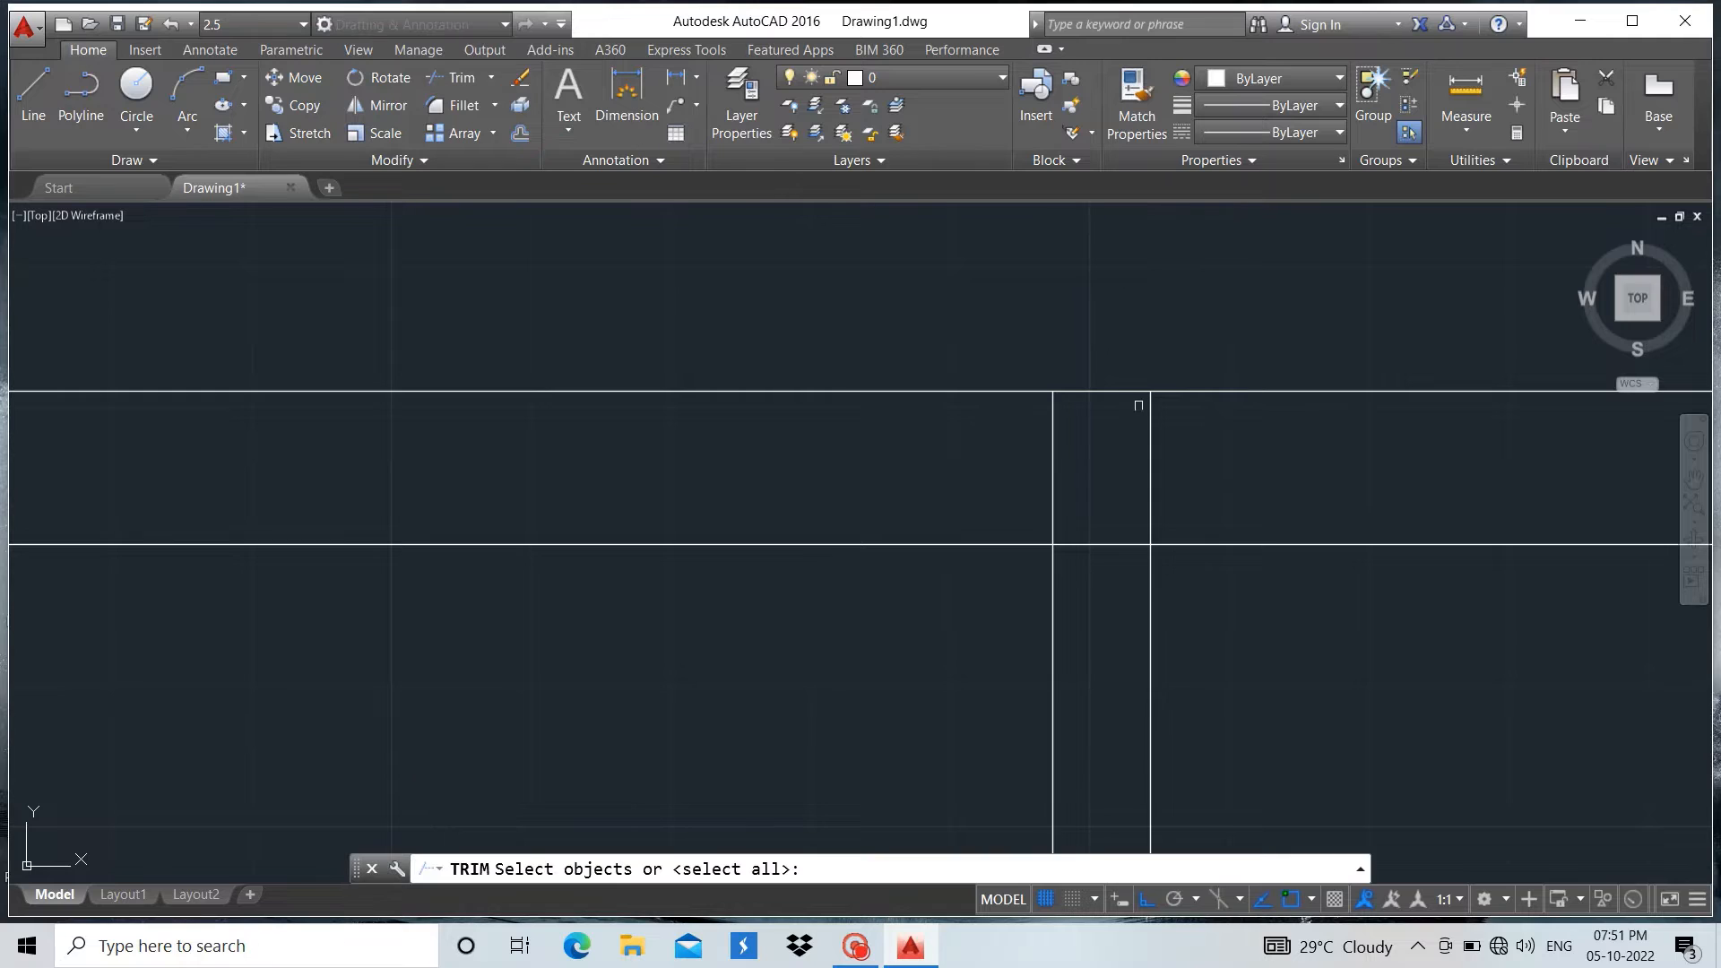
pyautogui.click(1028, 543)
pyautogui.press('Return')
pyautogui.click(1150, 495)
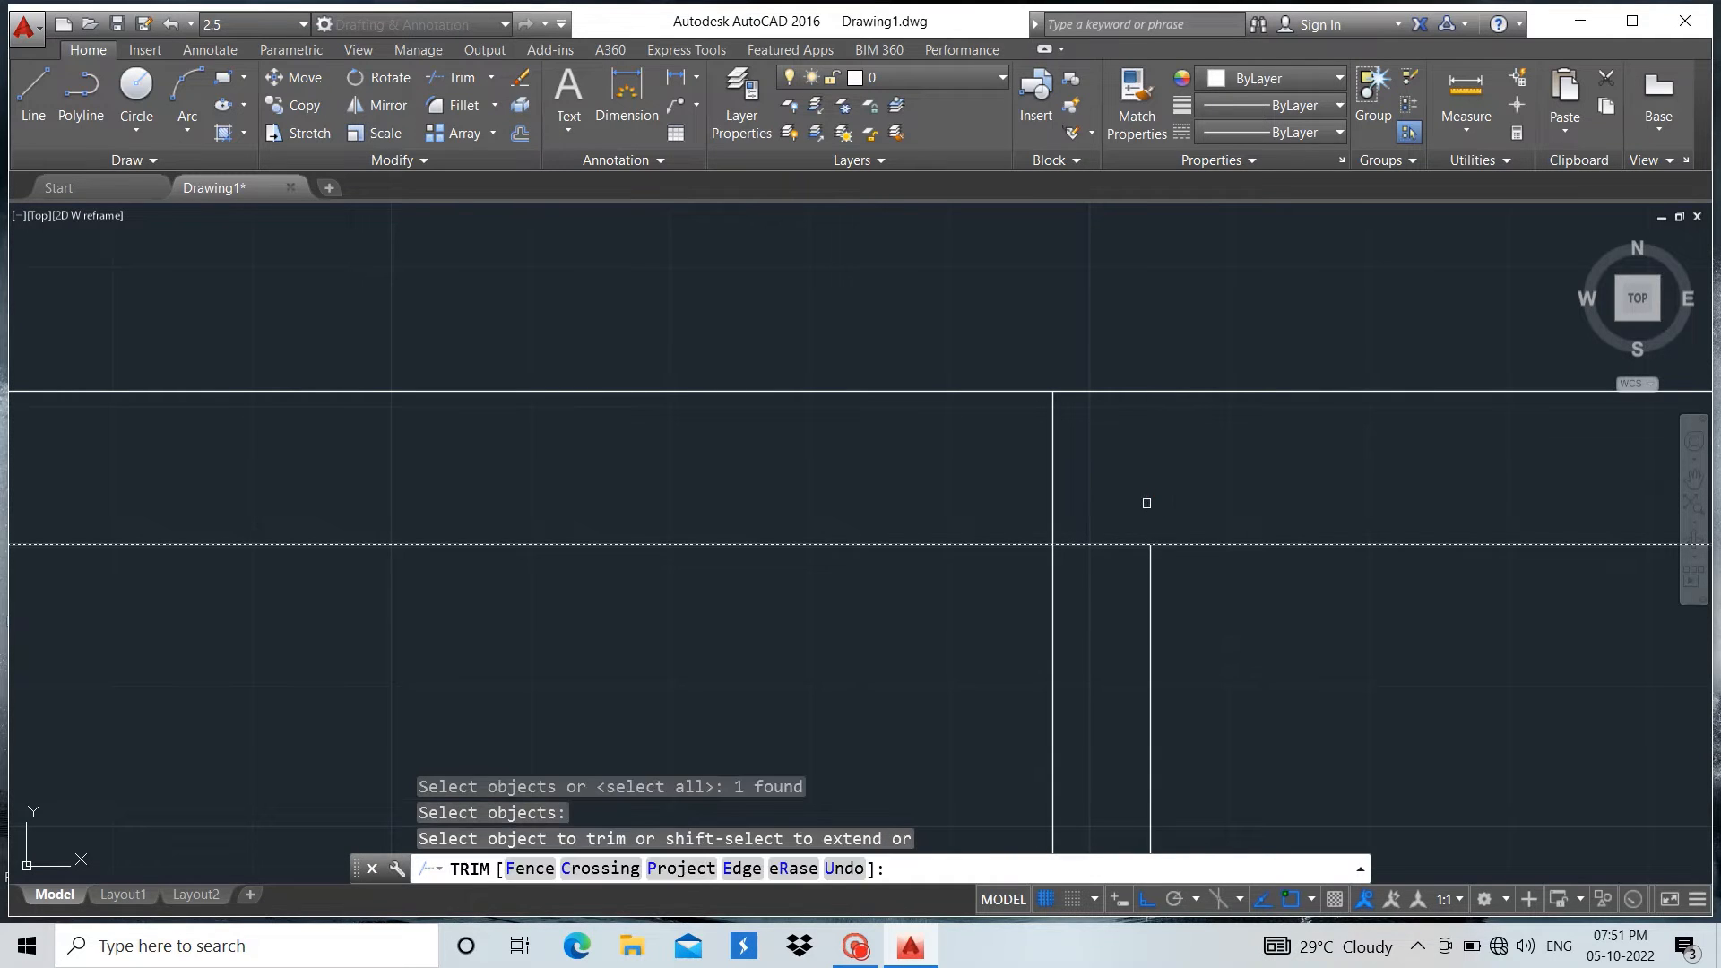
pyautogui.click(1055, 471)
pyautogui.press('Escape')
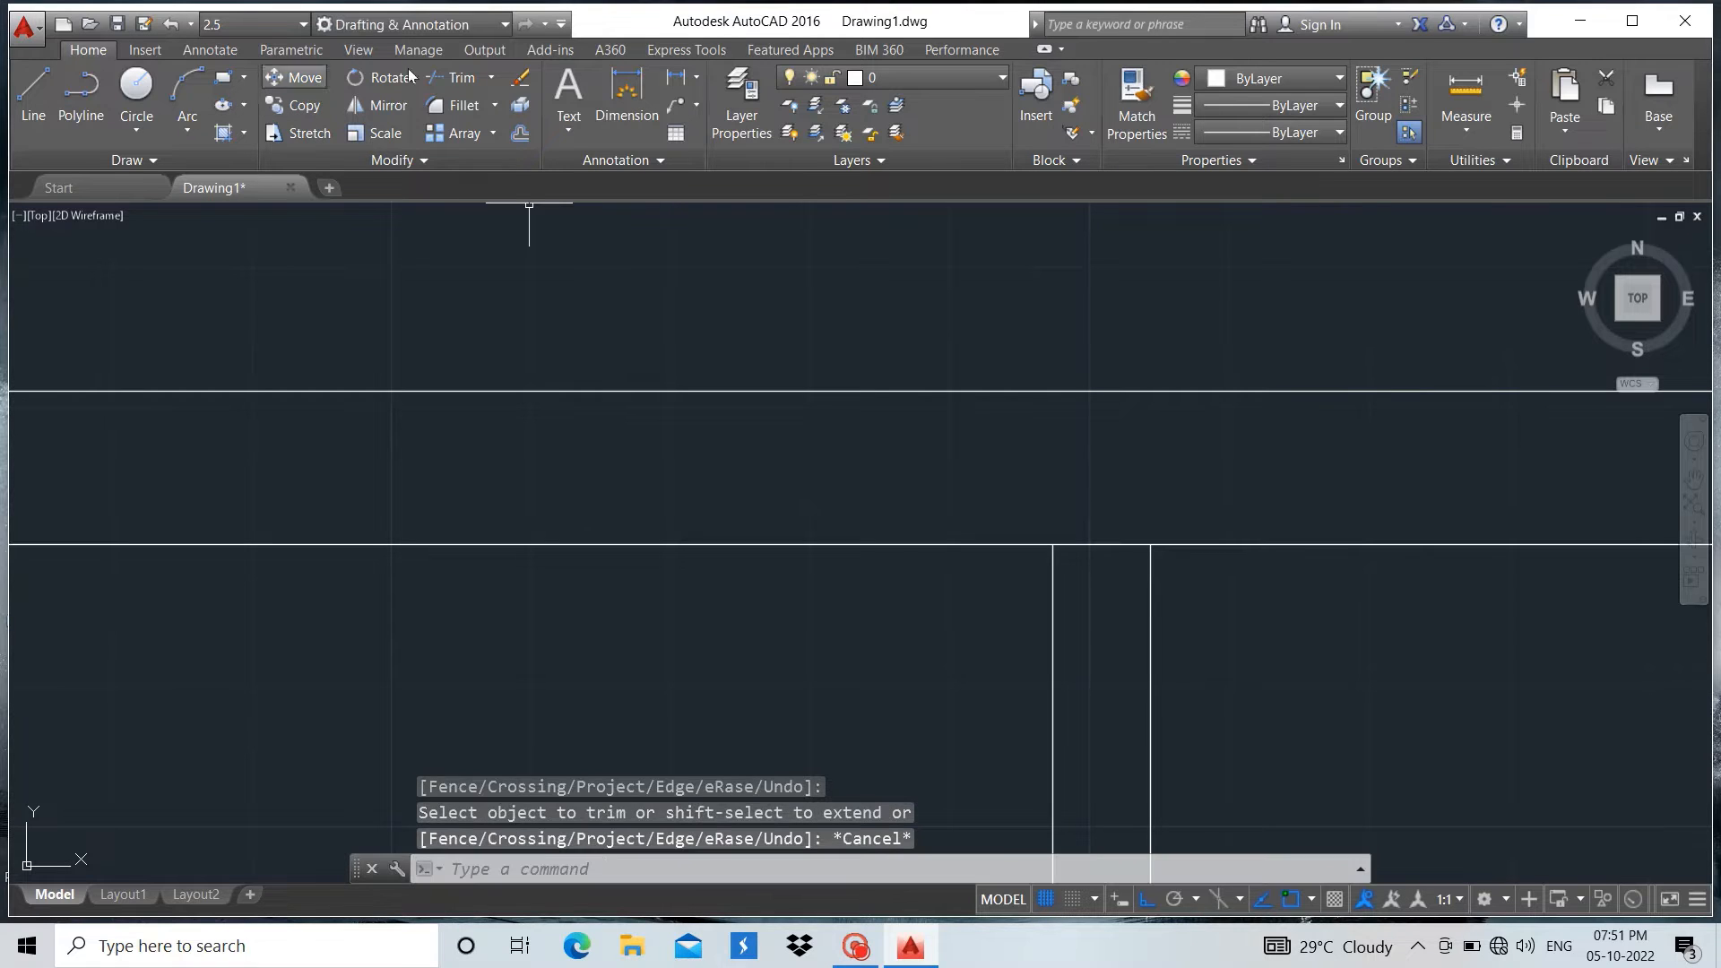
# Trim the top flange's lower line between the two web lines, using the web lines as cutting edges
pyautogui.click(454, 77)
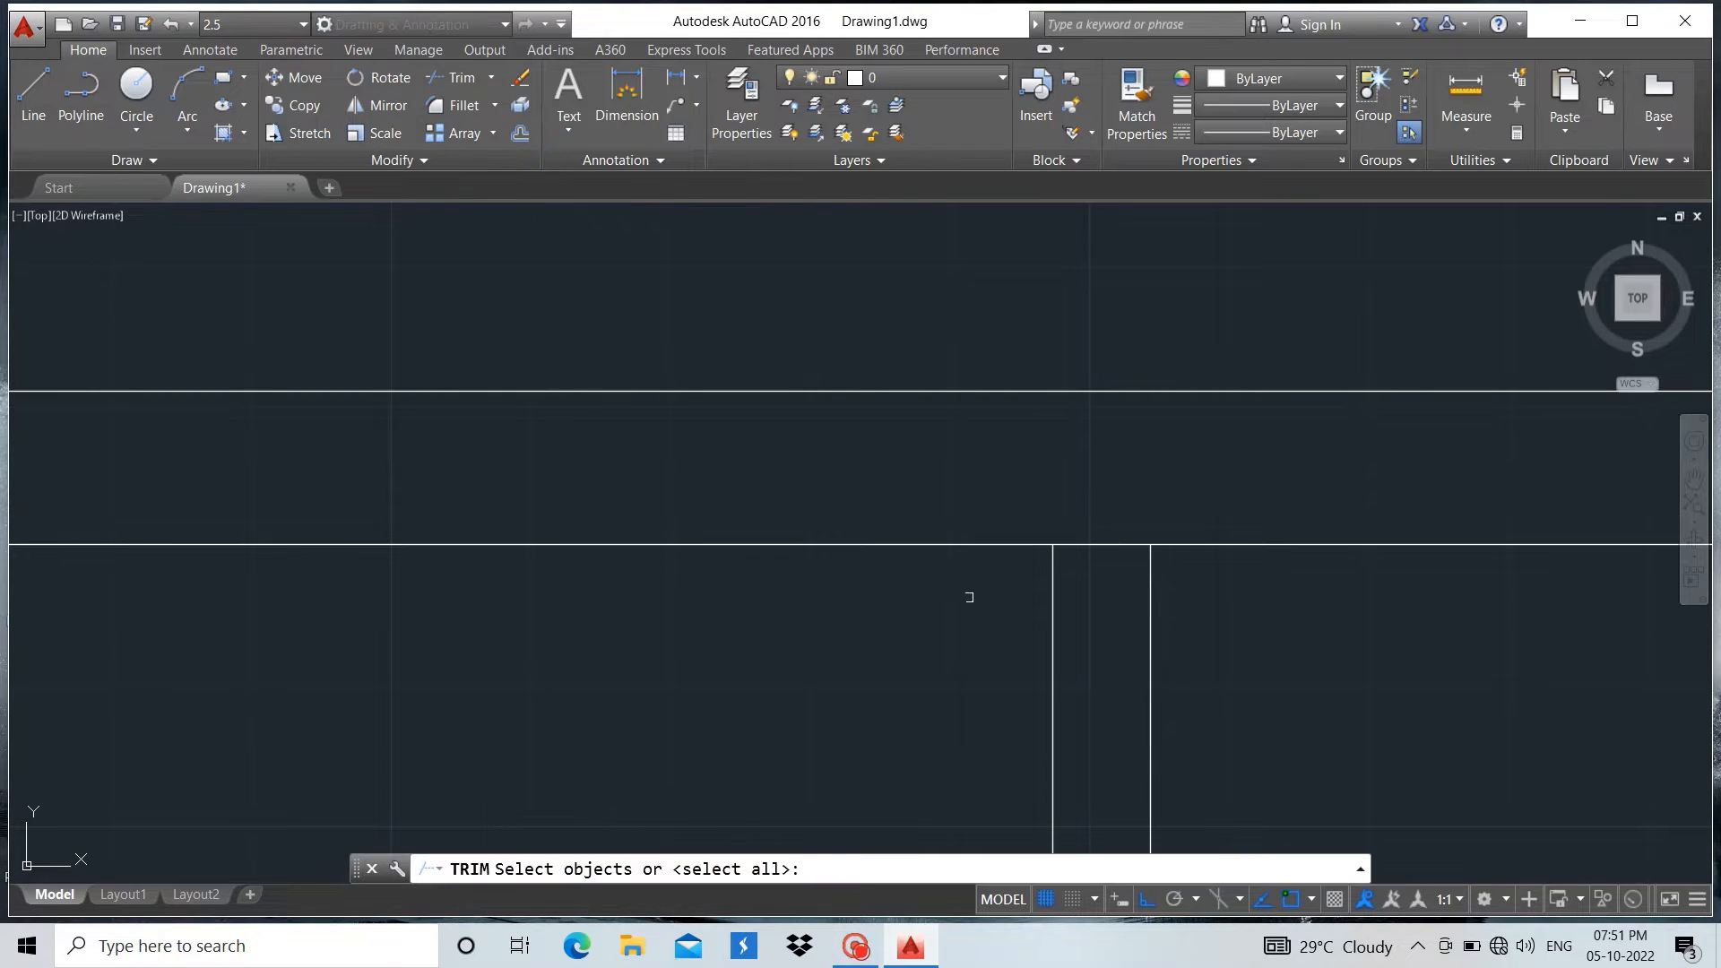
pyautogui.click(1054, 608)
pyautogui.click(1149, 610)
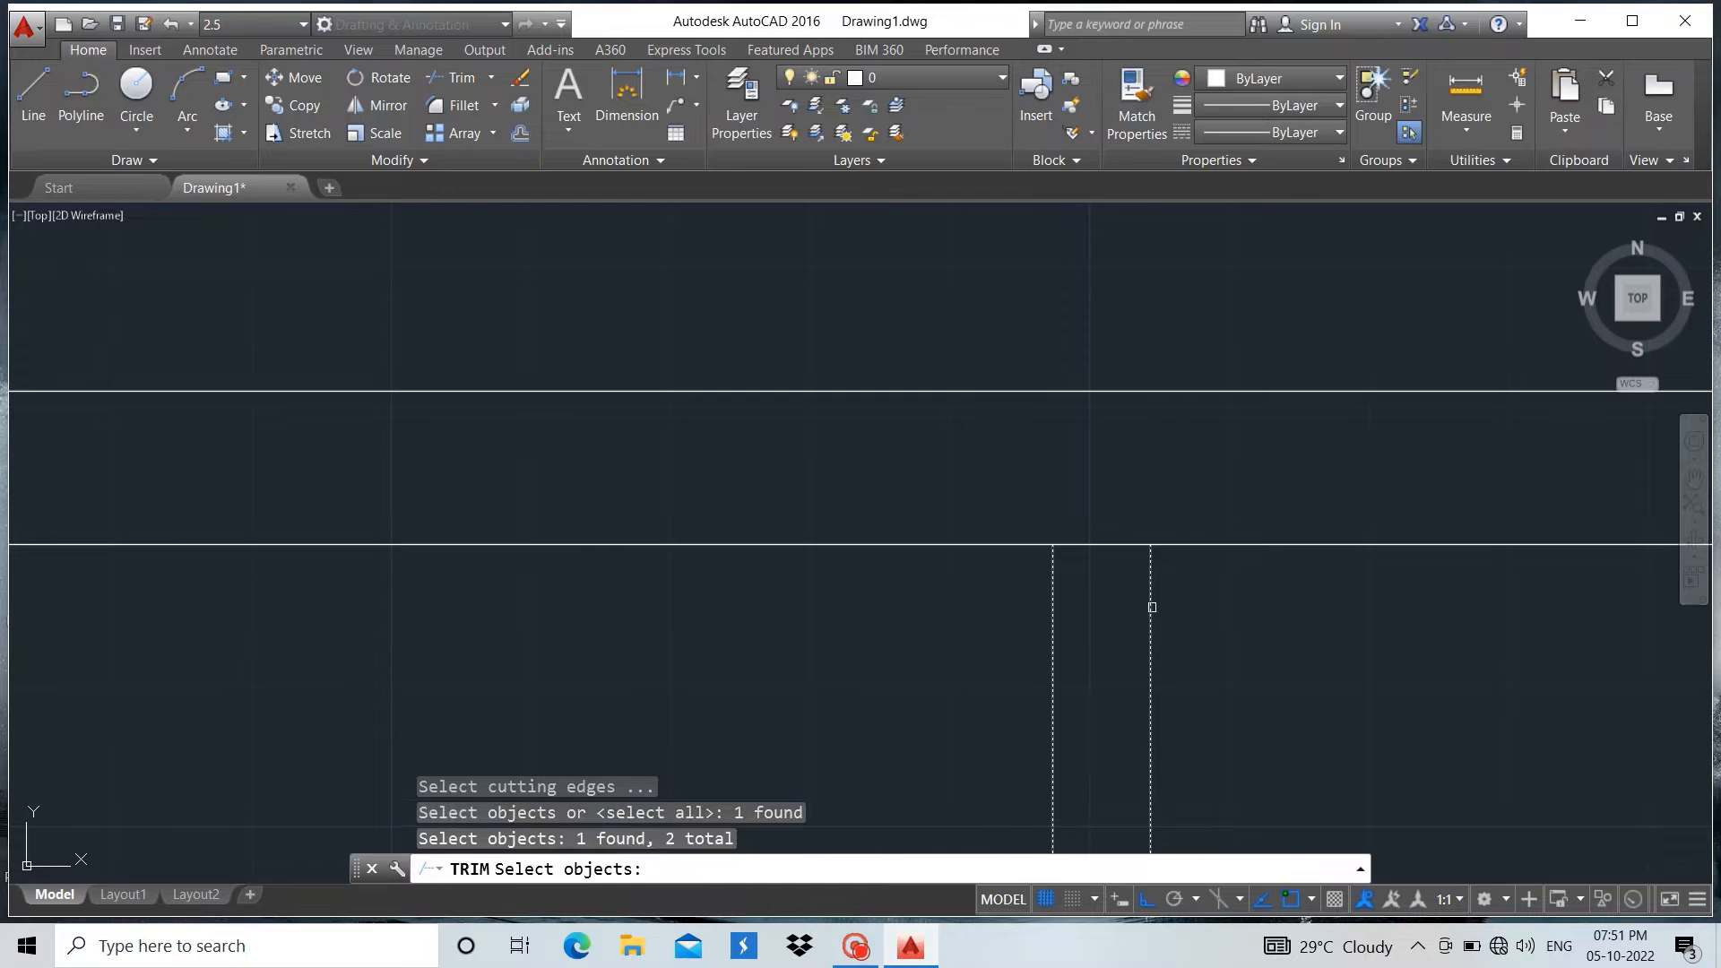
pyautogui.press('Return')
pyautogui.click(1108, 542)
pyautogui.press('Escape')
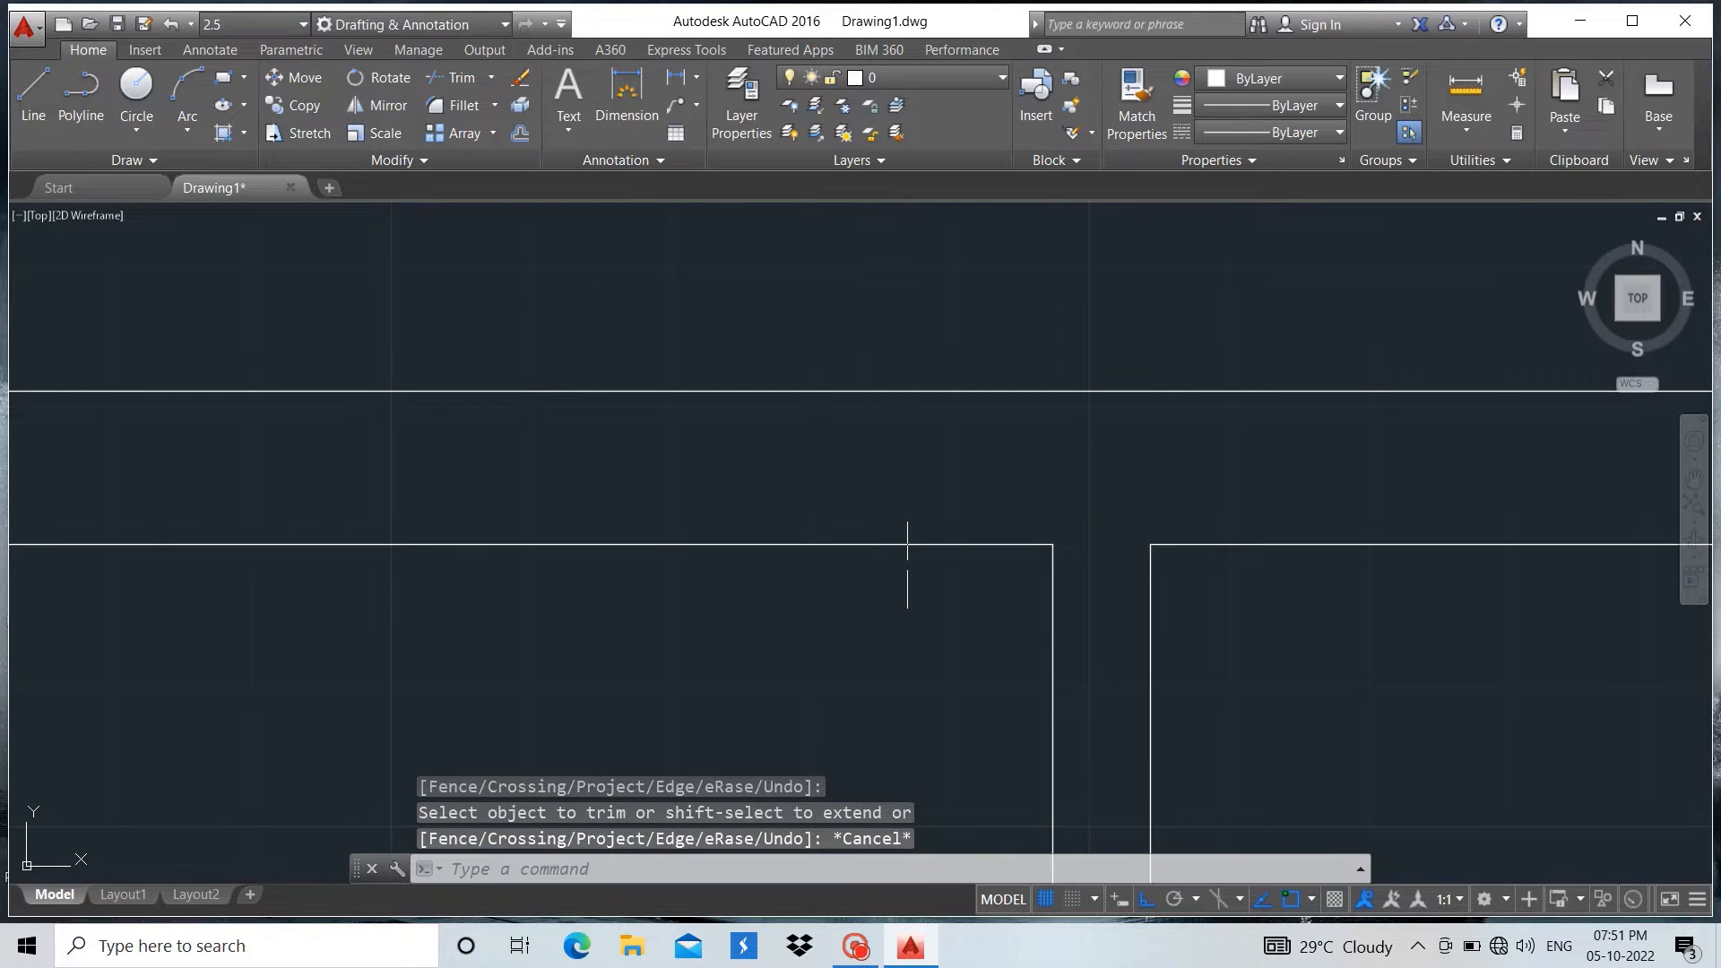
# Fillet the left corner between the top flange's lower line and the web with a radius of 13
pyautogui.scroll(-4, 901, 558)
pyautogui.scroll(3, 921, 602)
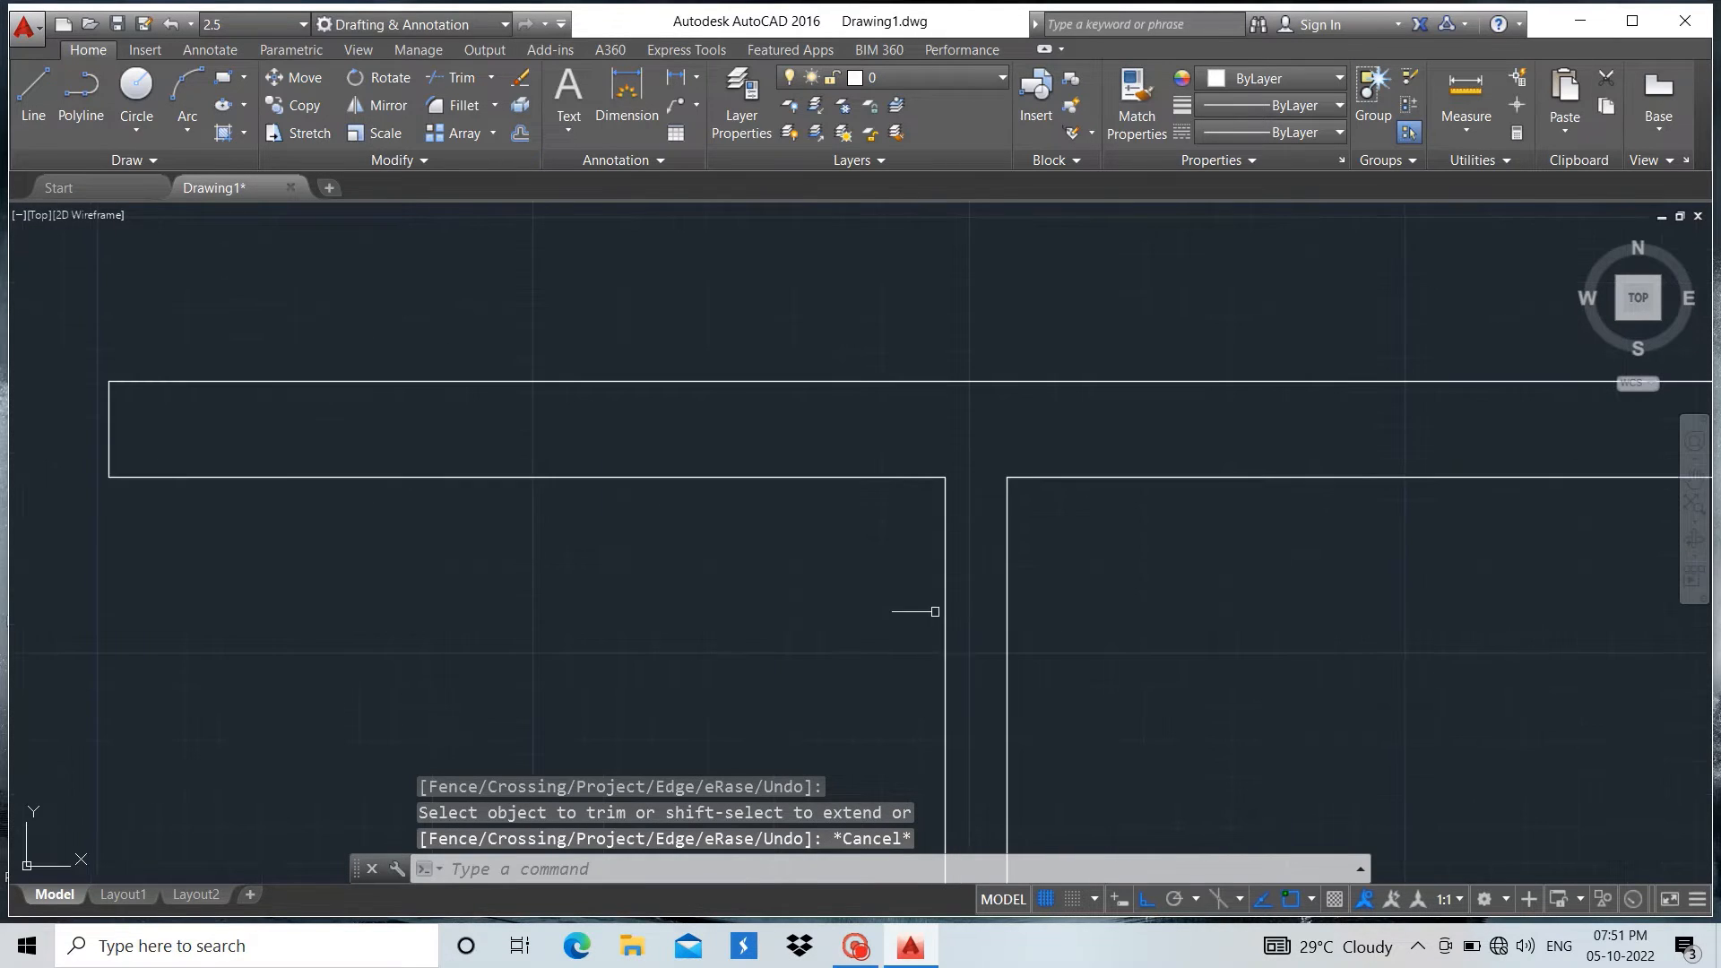
pyautogui.scroll(2, 945, 615)
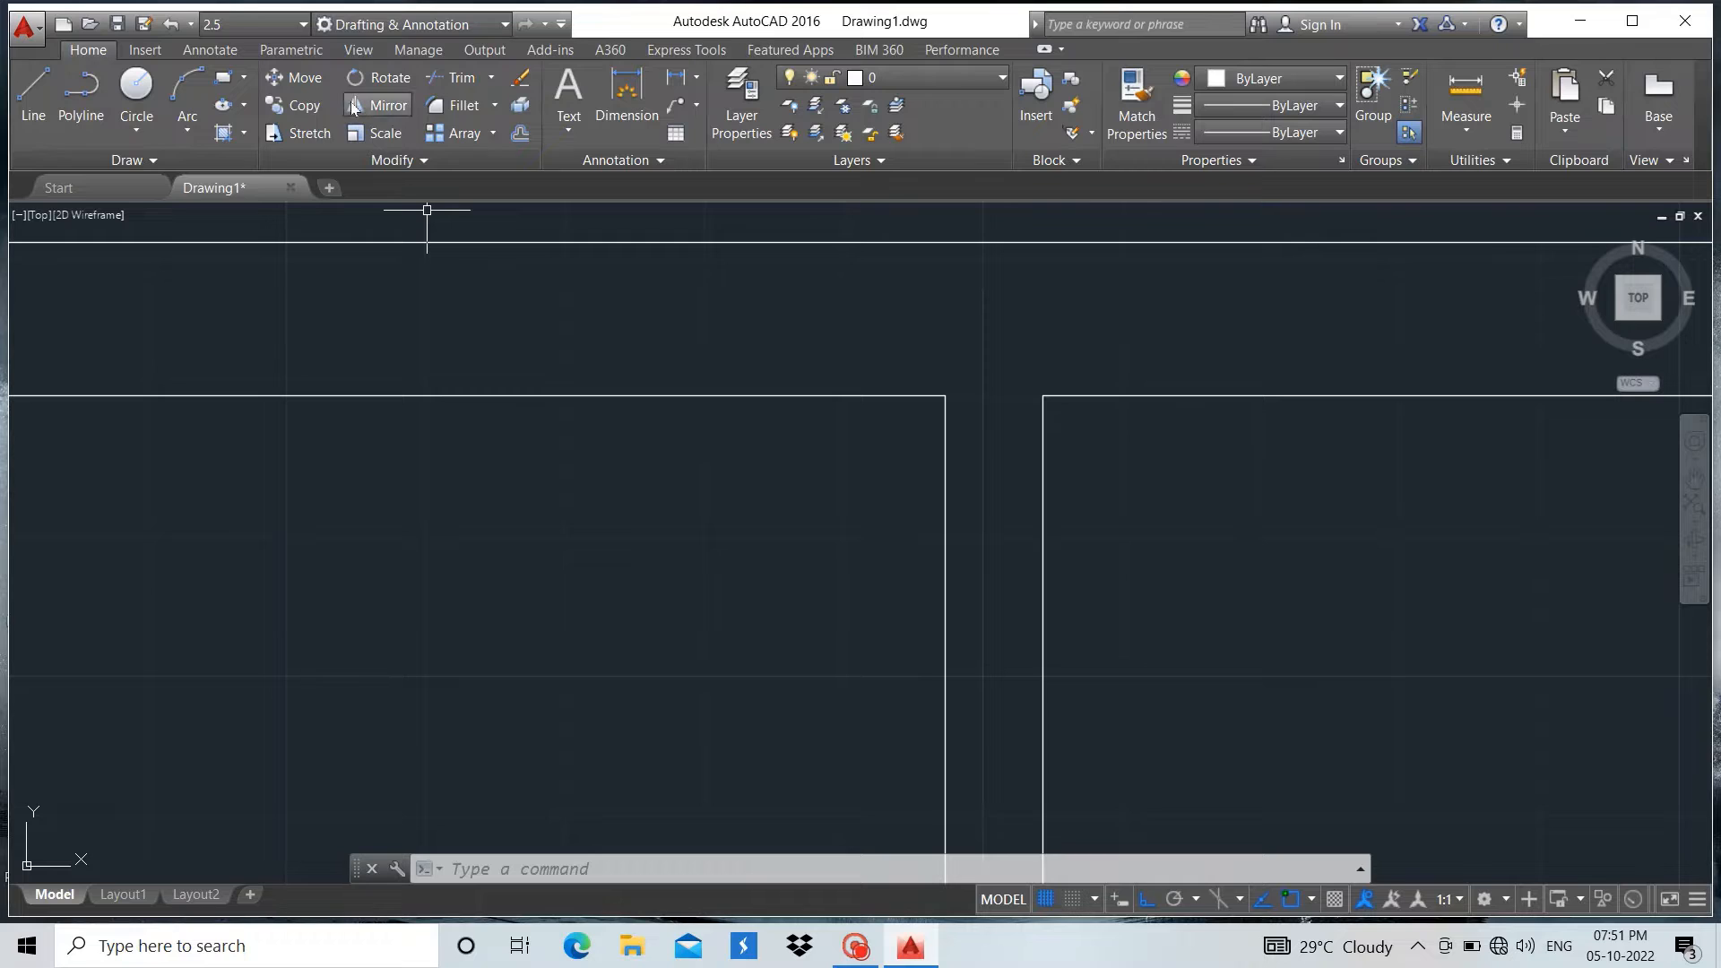
pyautogui.click(466, 104)
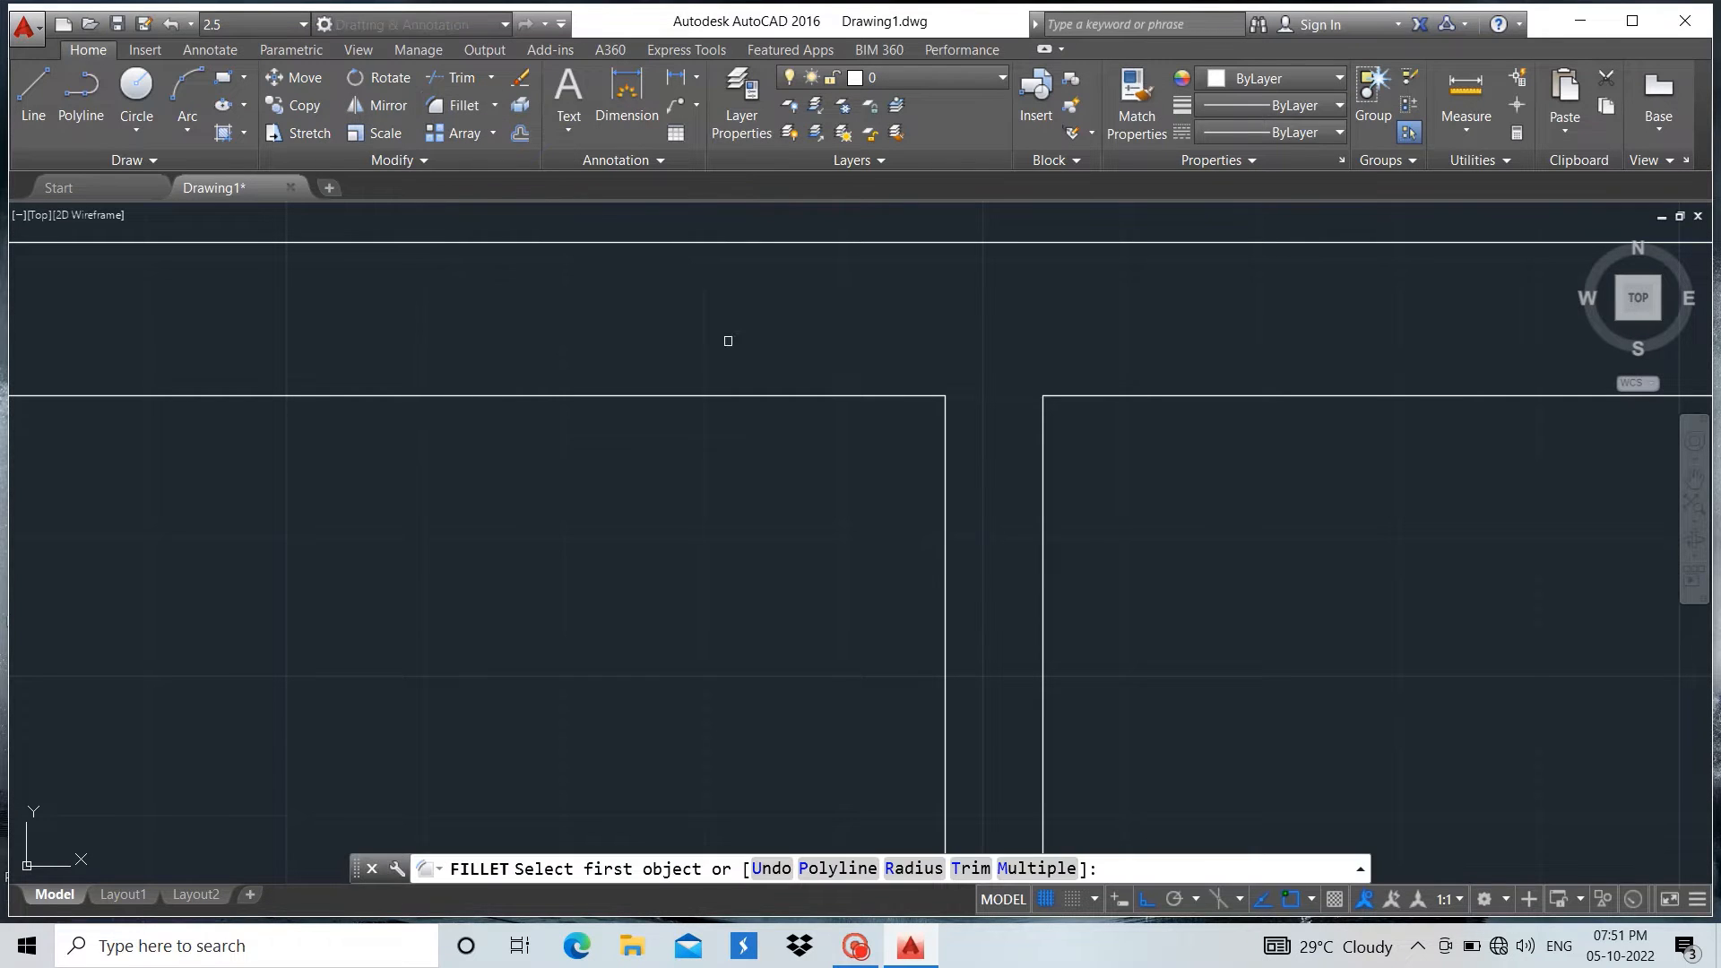
pyautogui.click(929, 396)
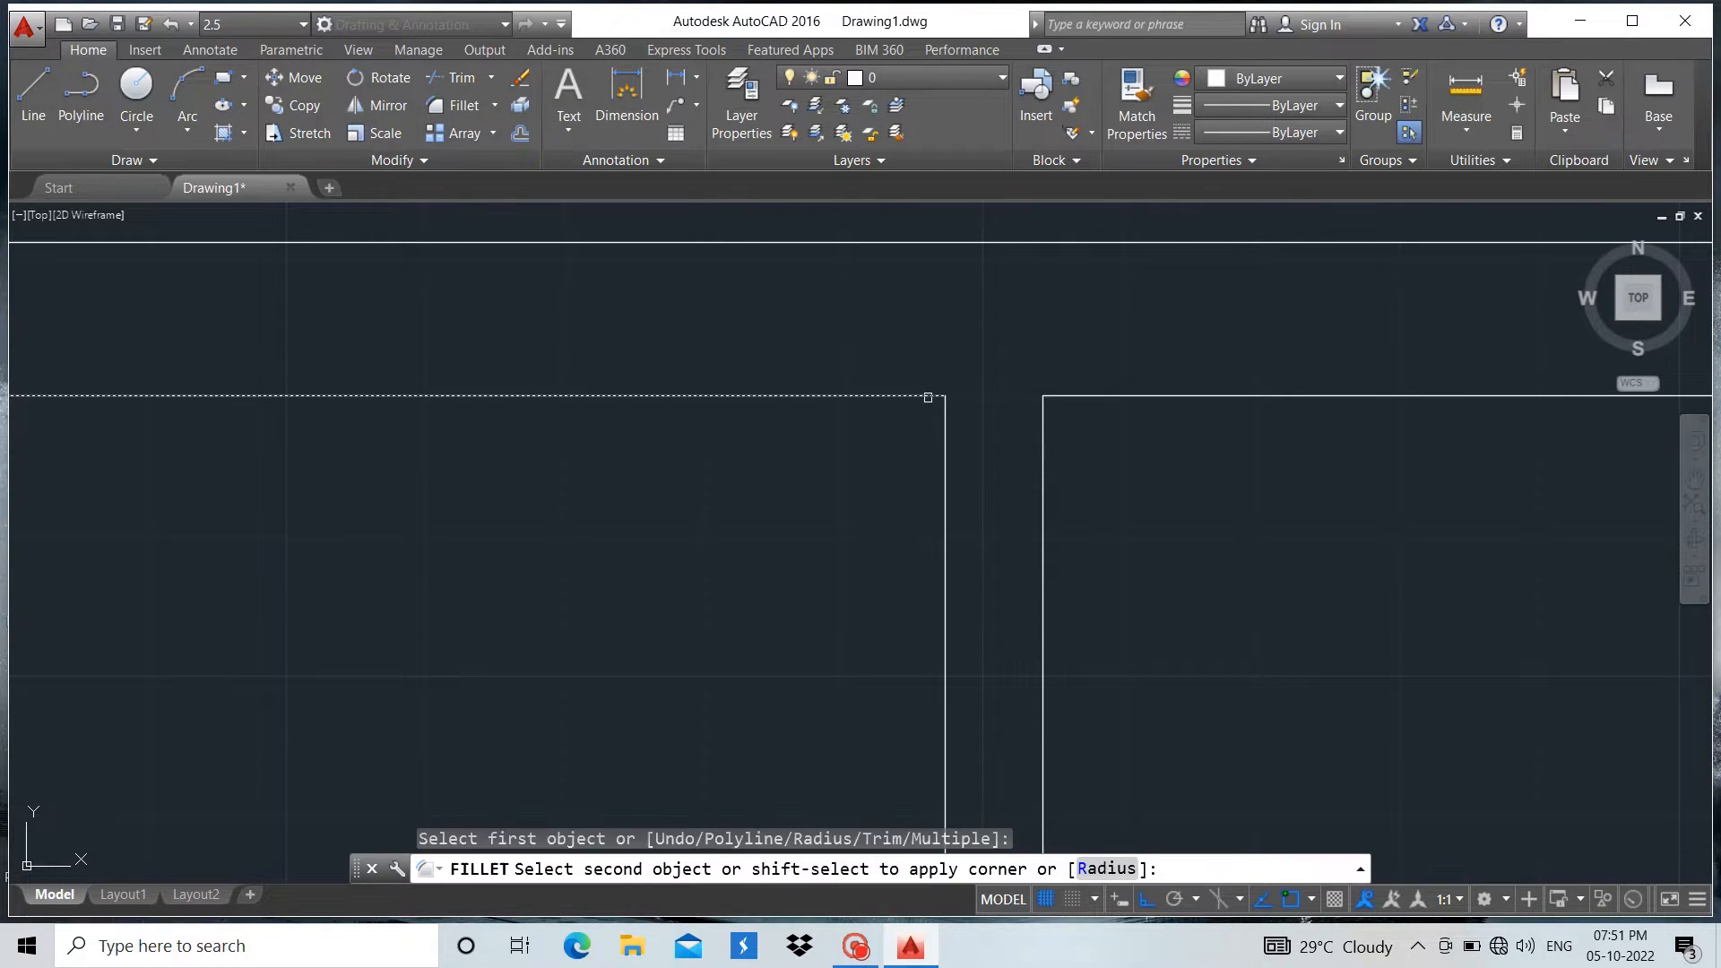
pyautogui.click(1106, 868)
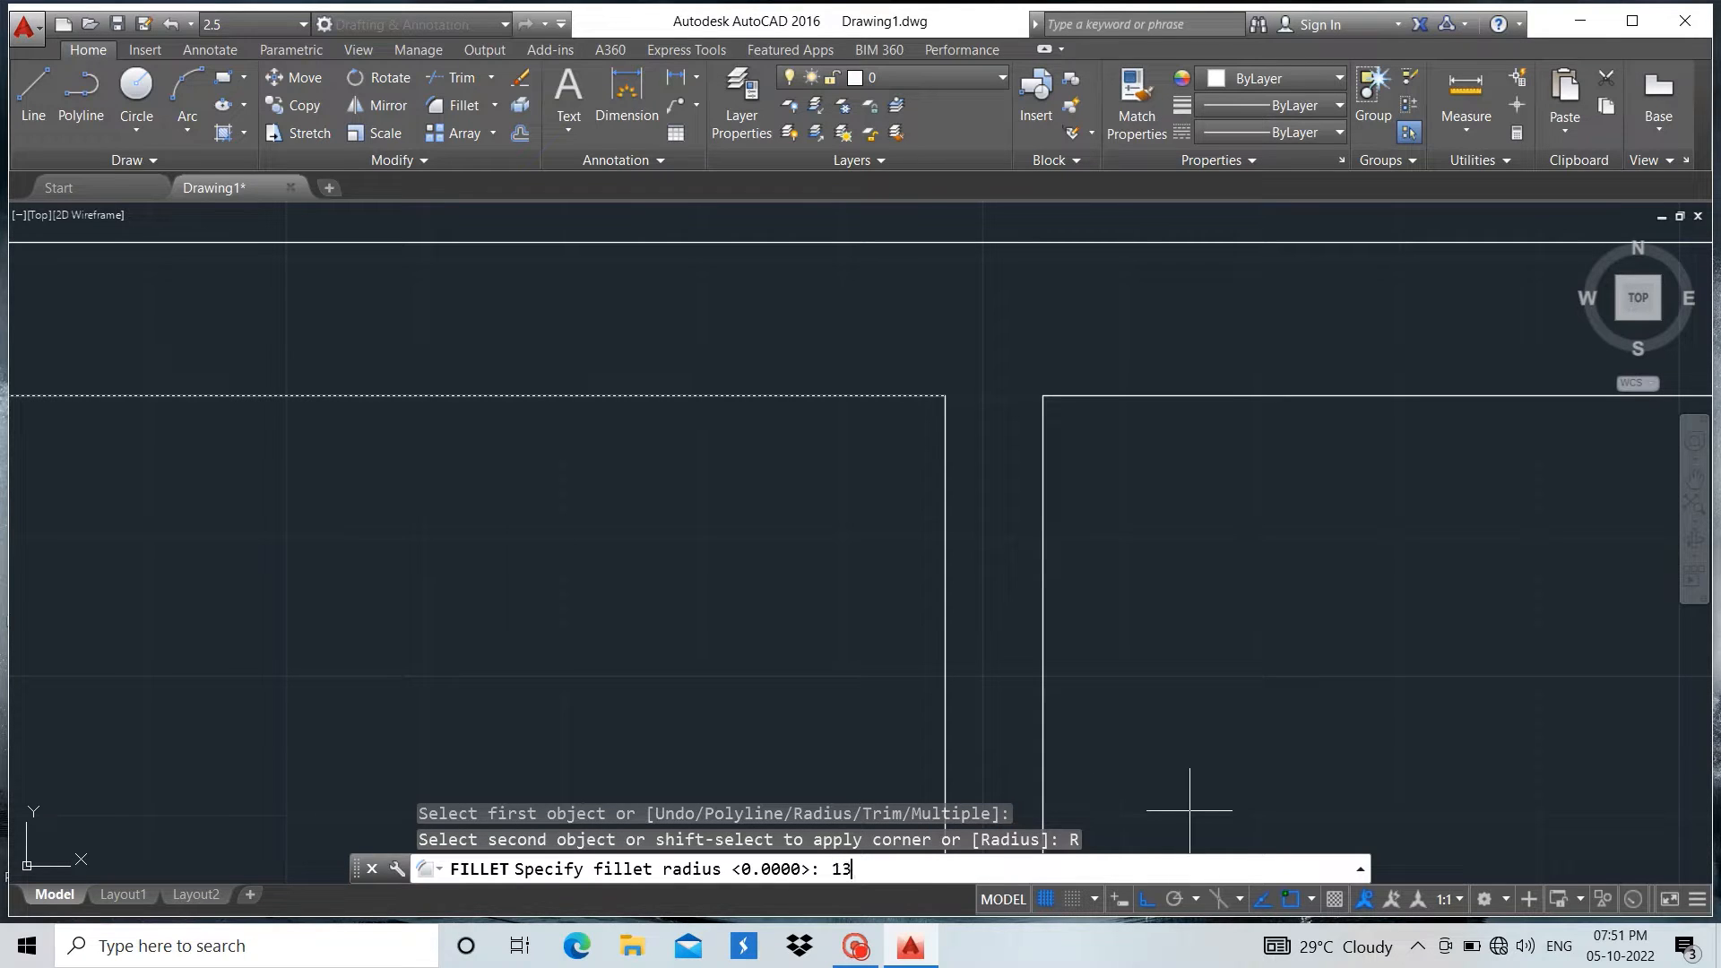
pyautogui.press('Return')
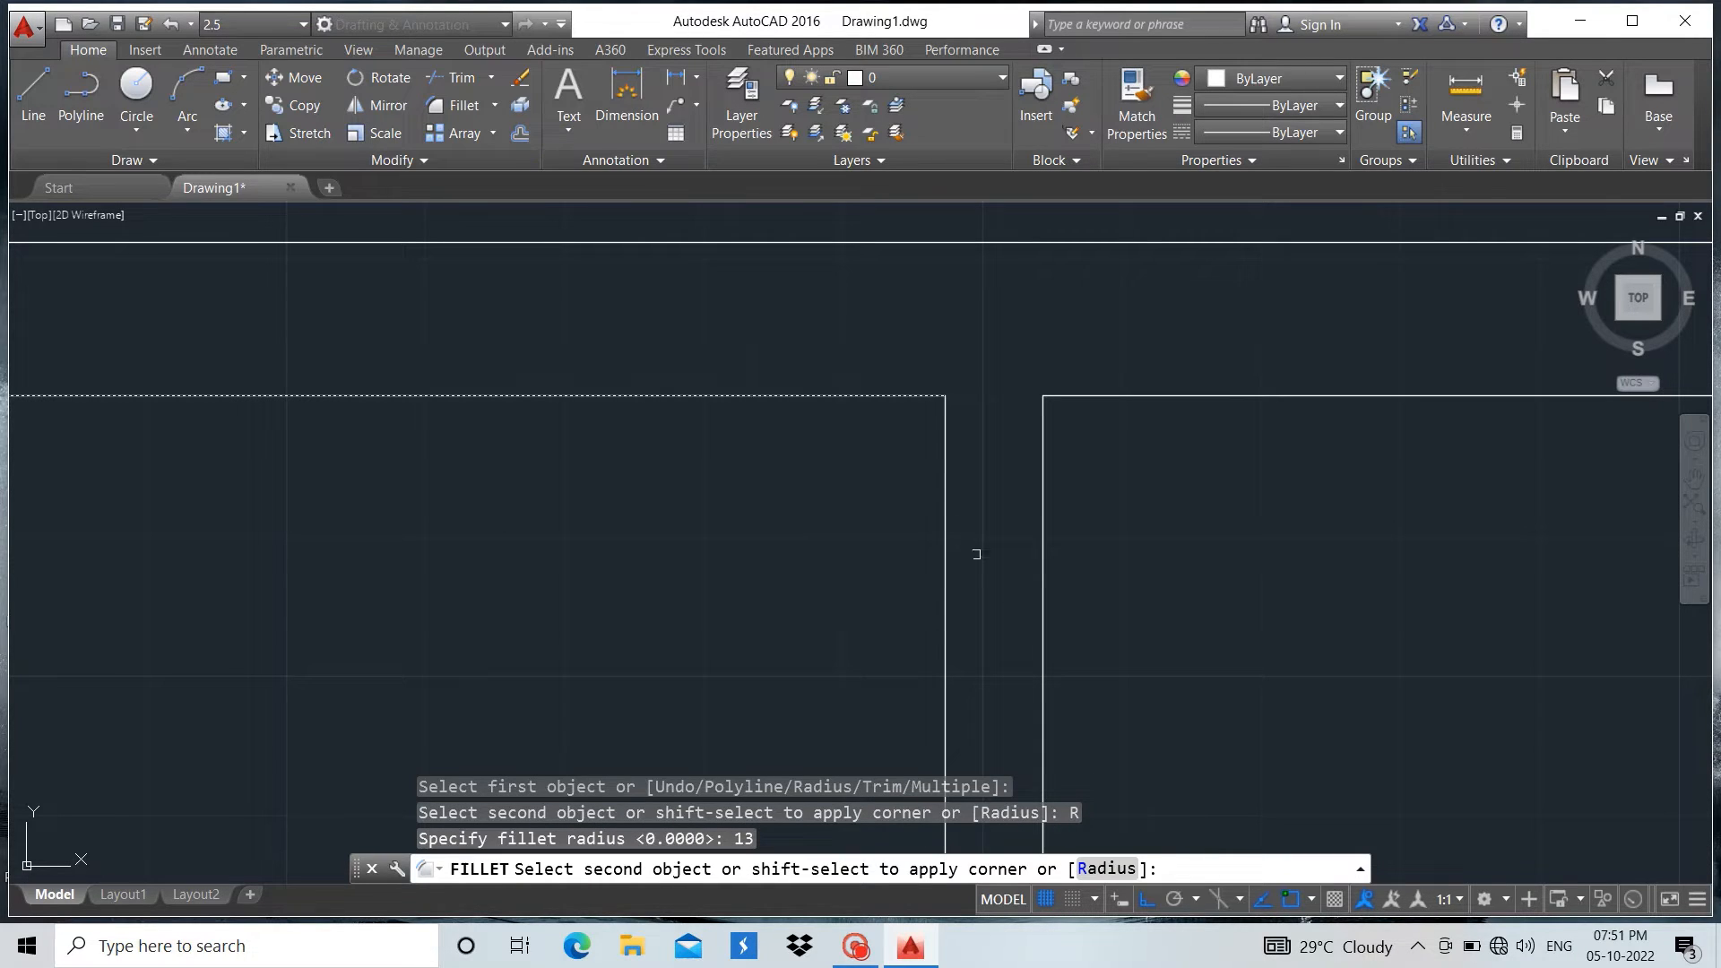
pyautogui.click(949, 491)
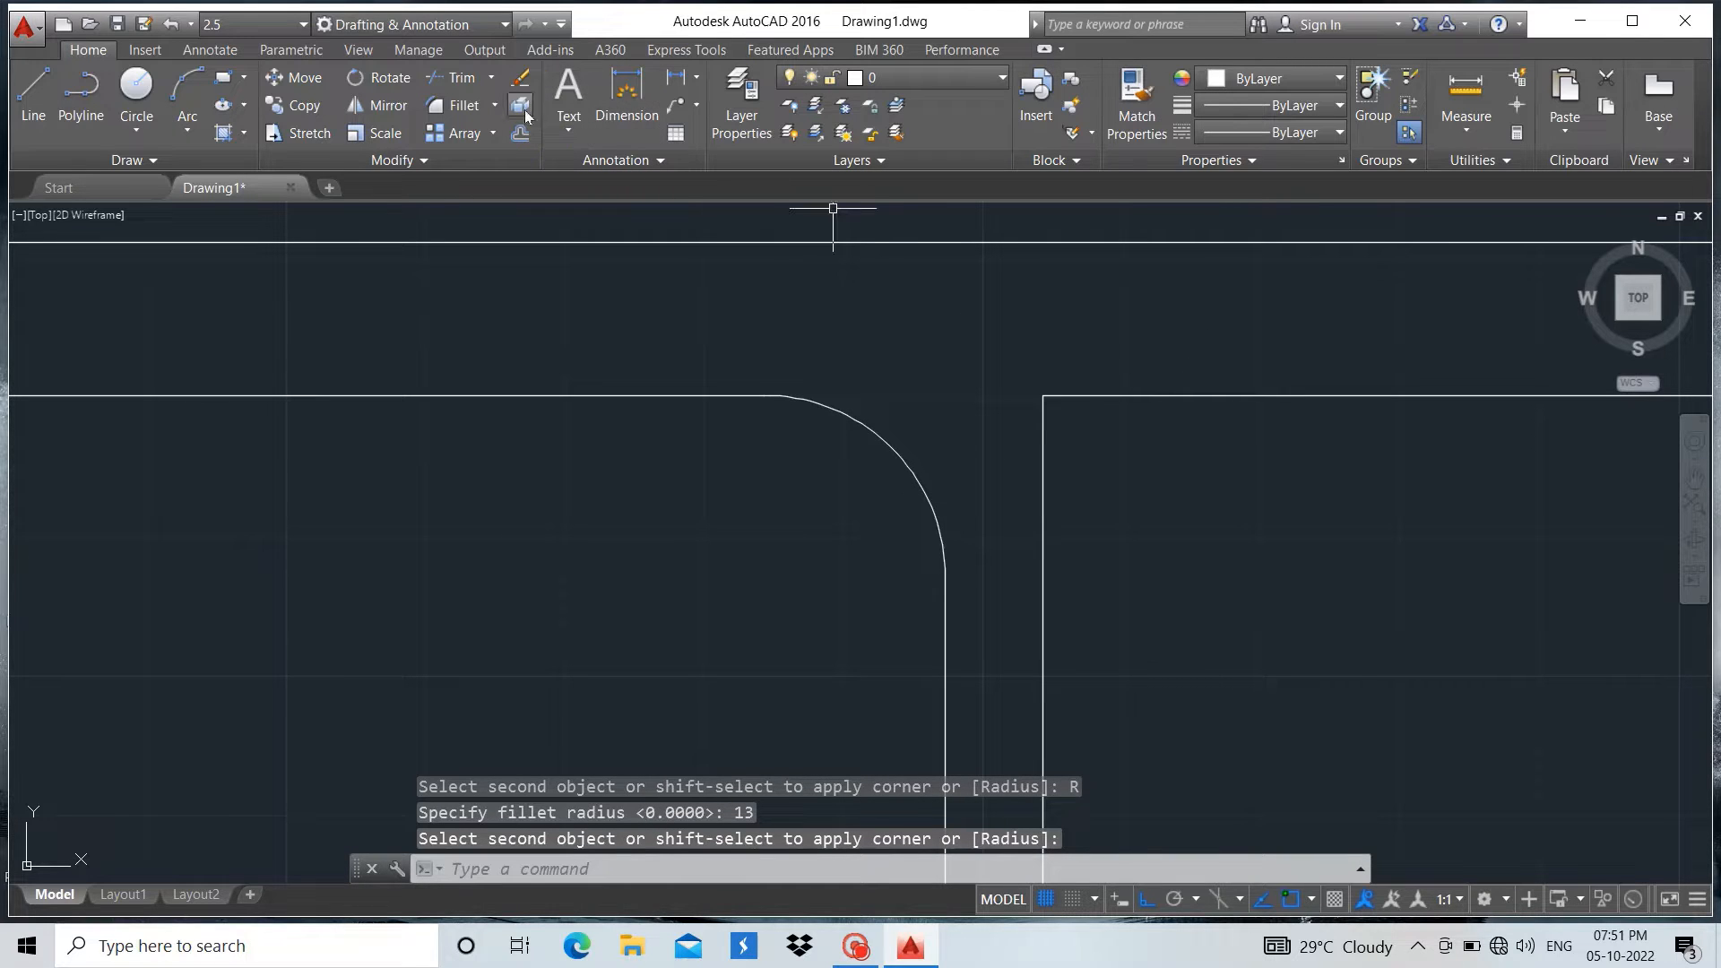
# Fillet the right corner between the top flange's lower line and the web with the same radius
pyautogui.click(457, 105)
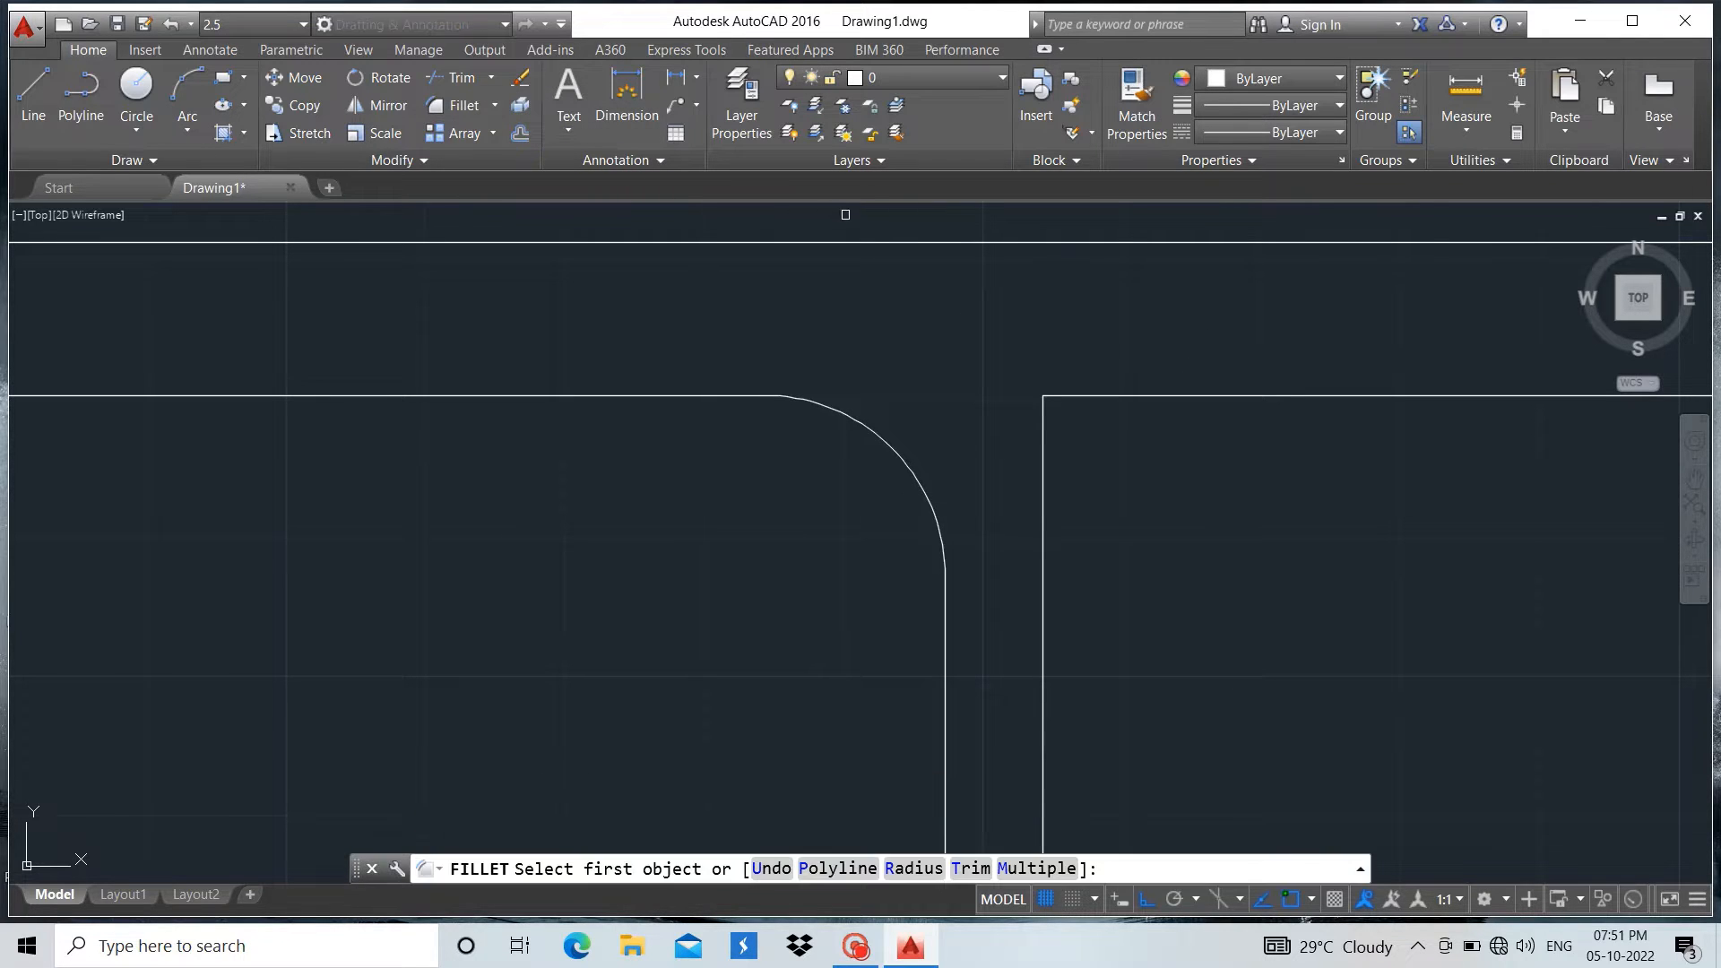
pyautogui.click(1170, 395)
pyautogui.click(1043, 468)
pyautogui.scroll(-3, 885, 342)
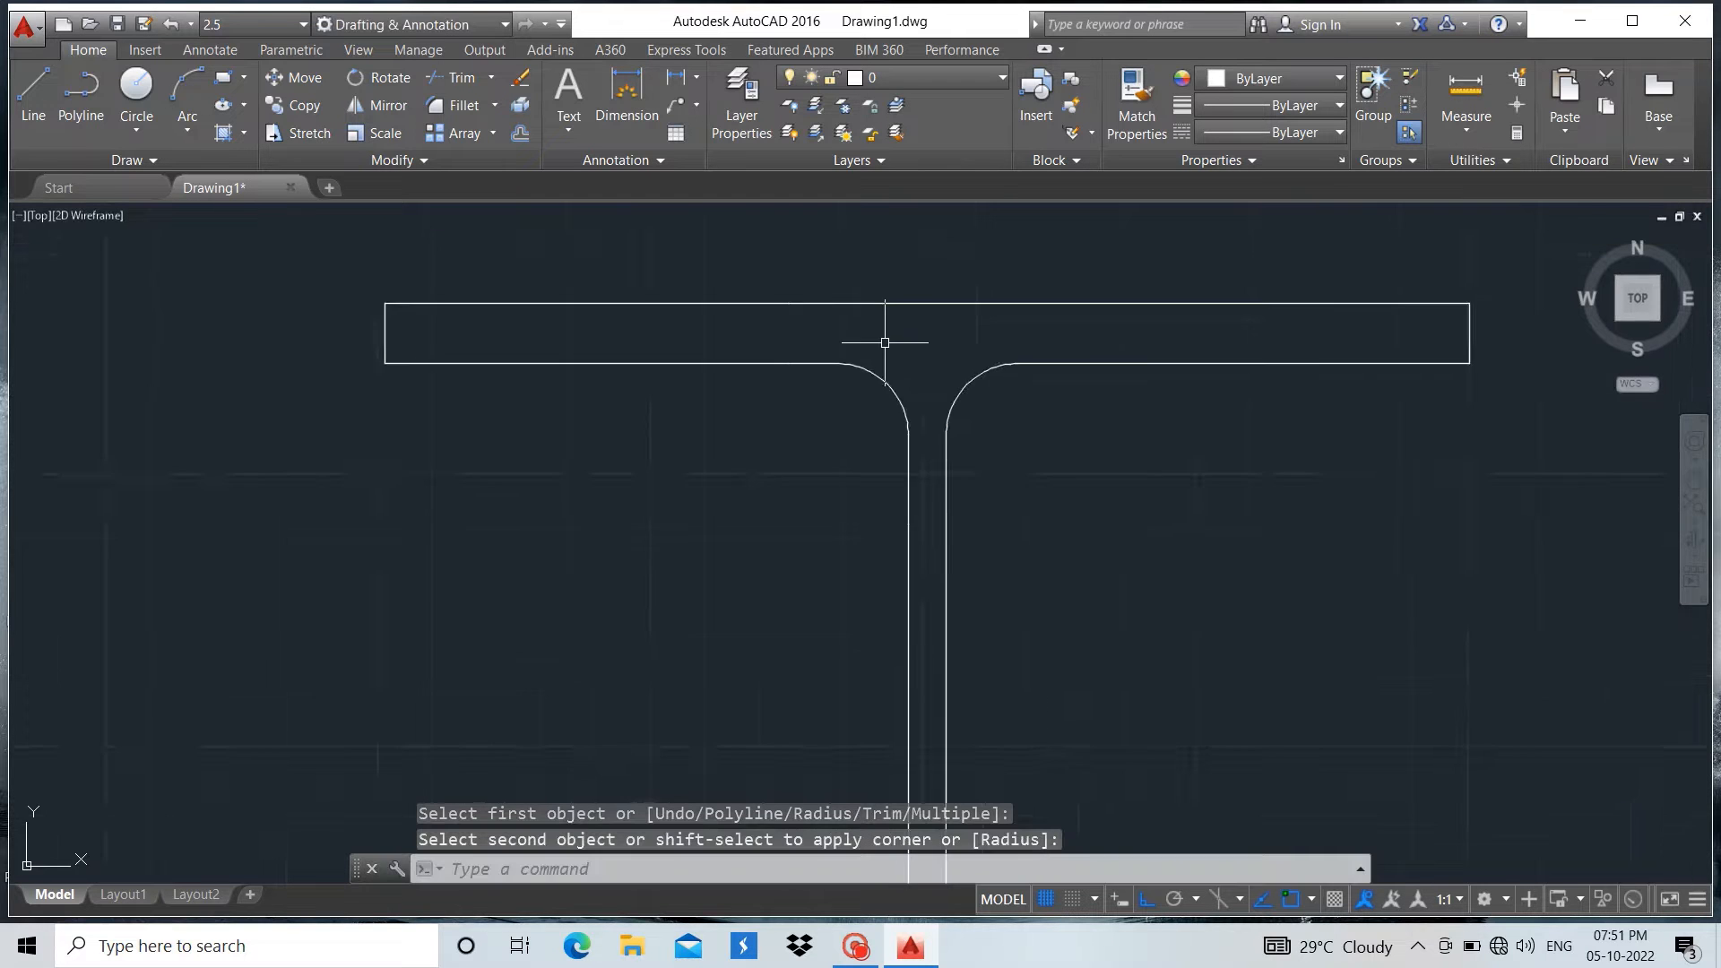
pyautogui.scroll(-8, 885, 343)
pyautogui.scroll(6, 893, 696)
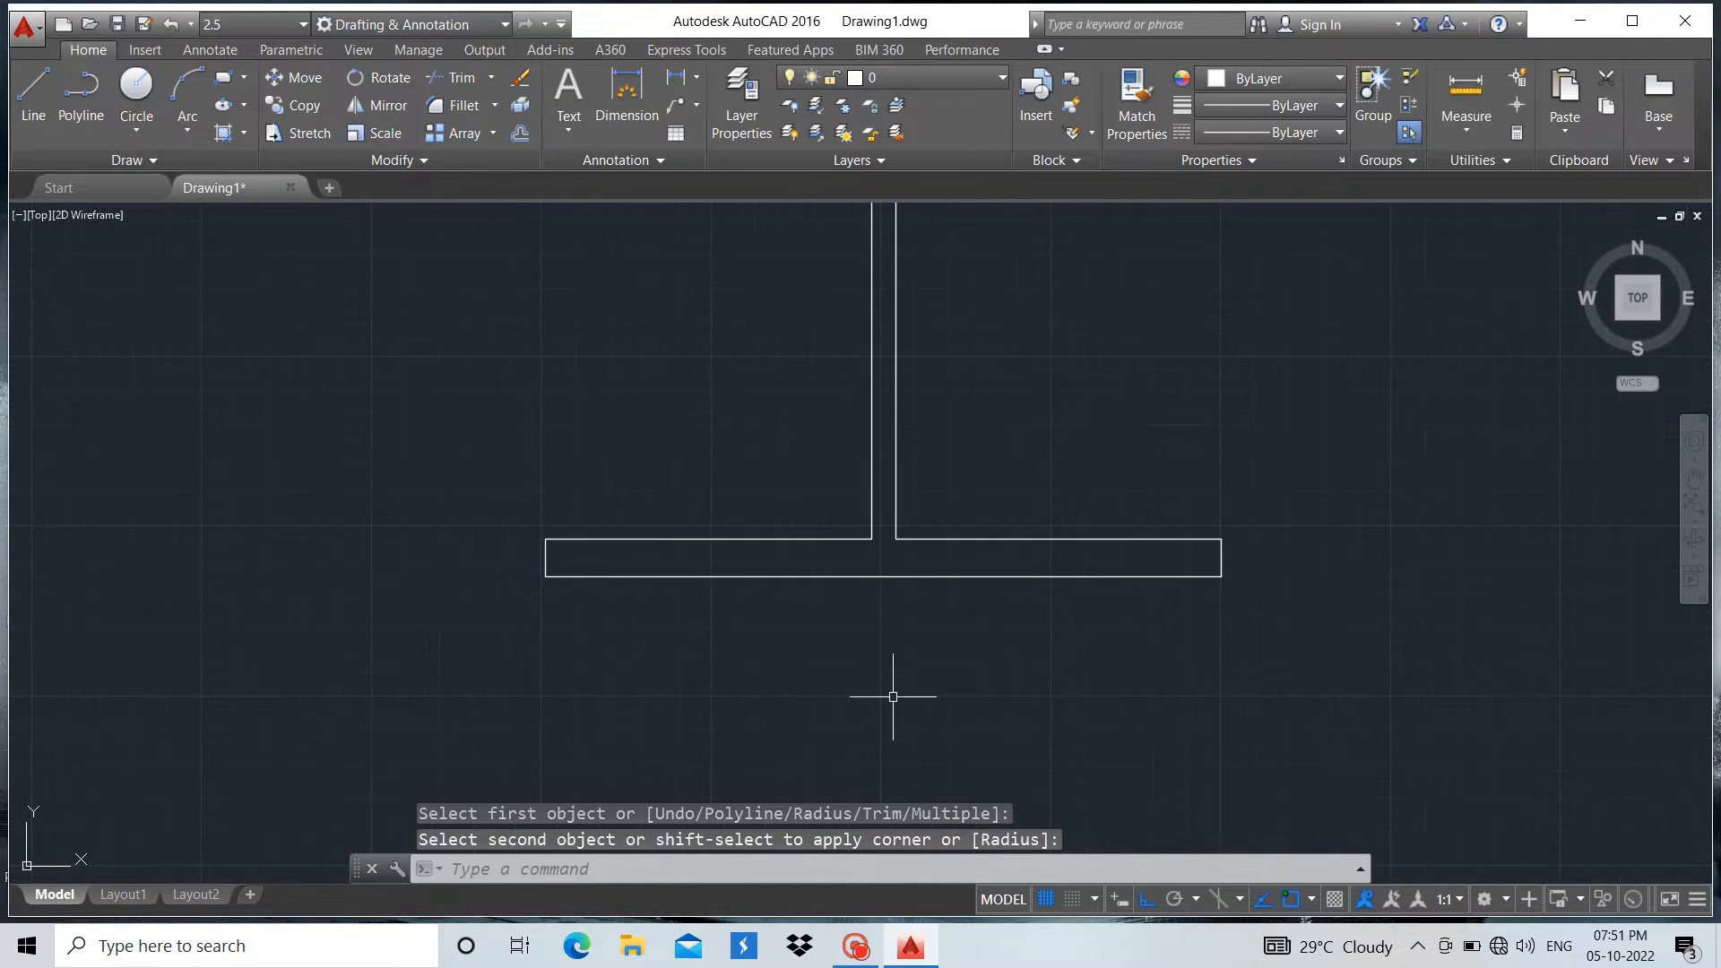
# Fillet both corners between the bottom flange's upper line and the web with a radius of 13
pyautogui.scroll(4, 869, 498)
pyautogui.press('Return')
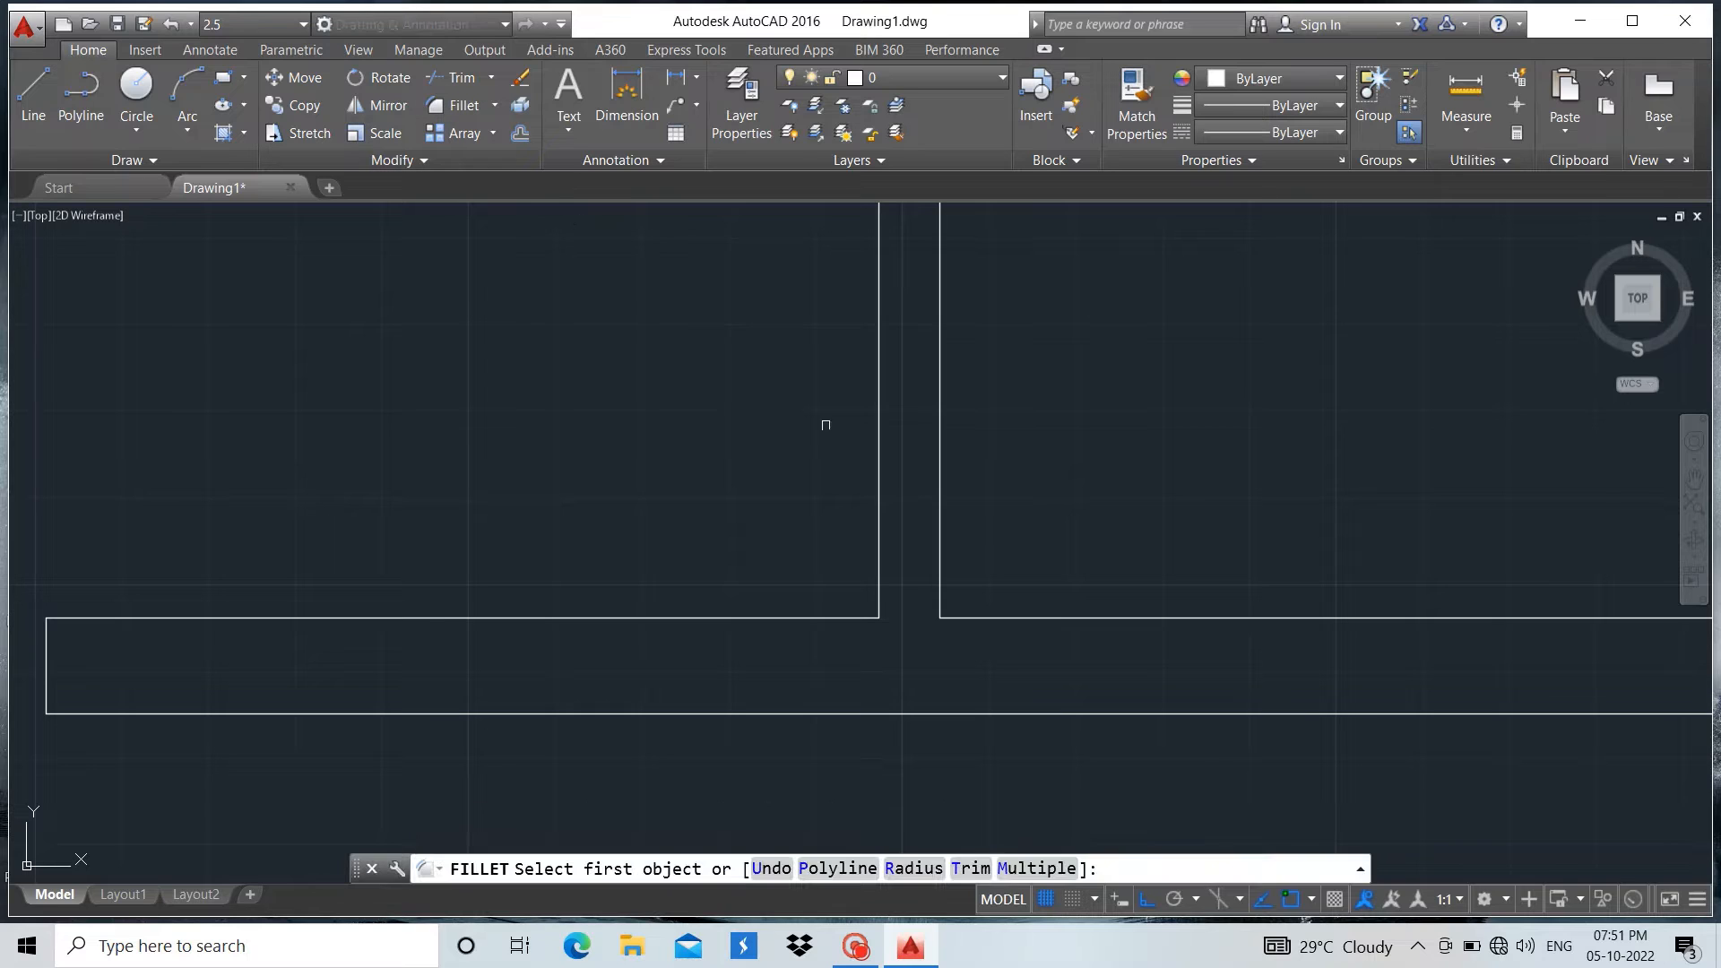
pyautogui.click(876, 538)
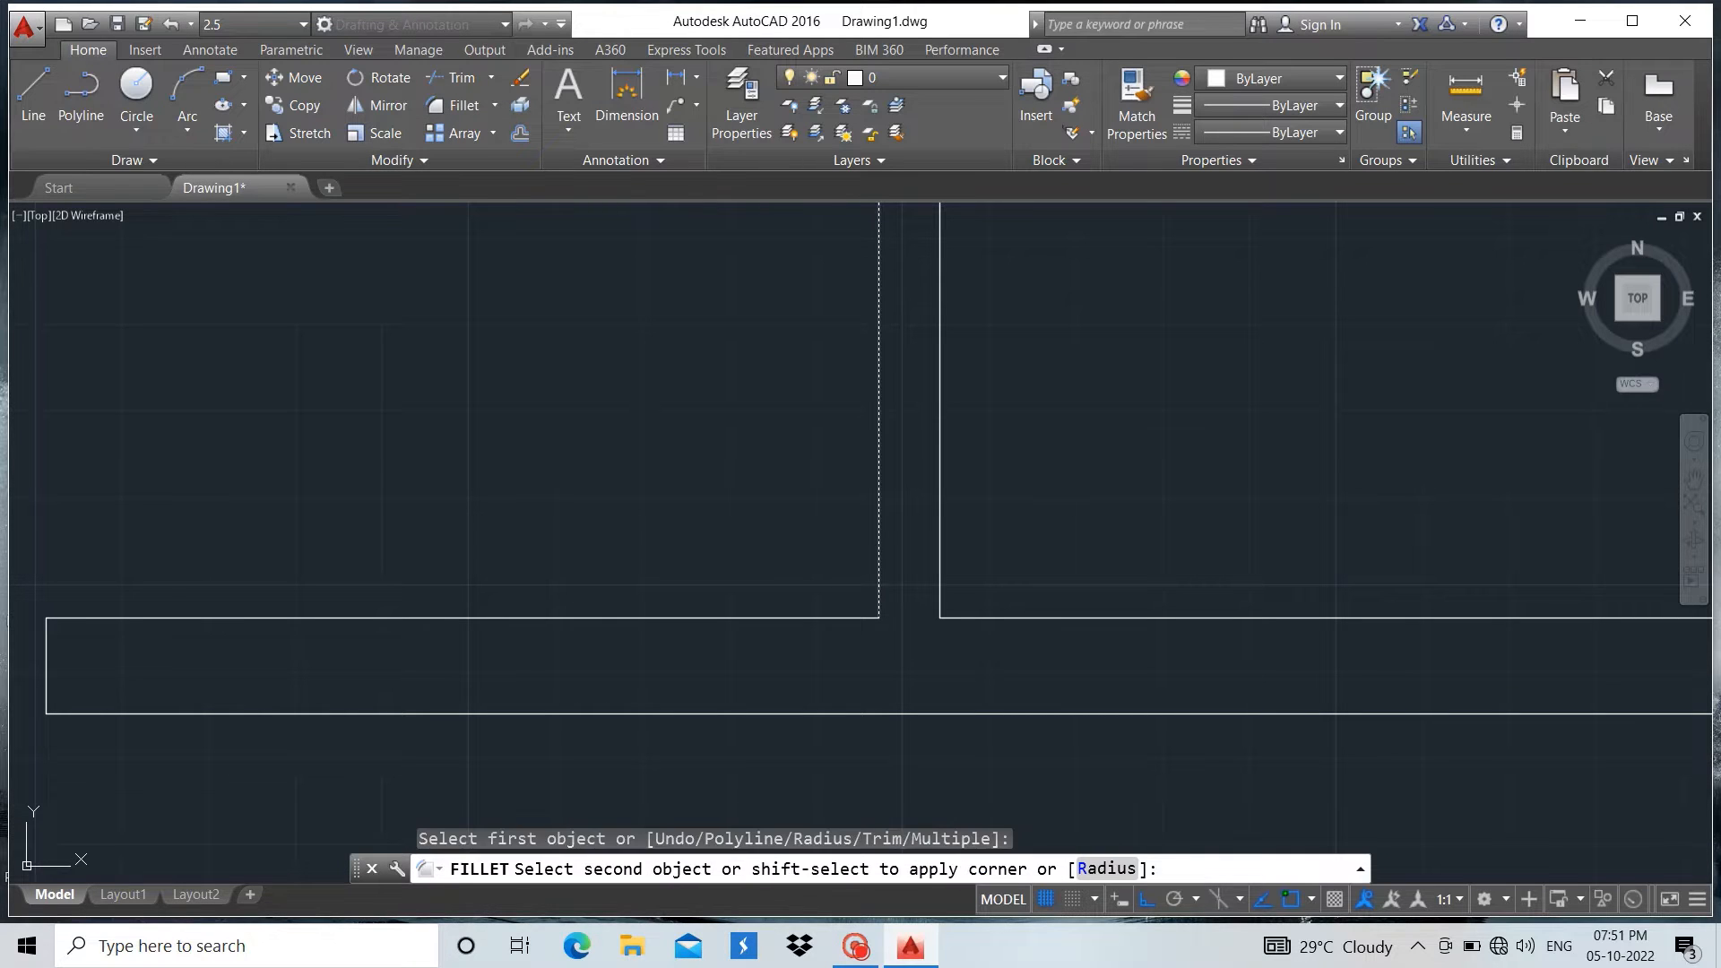
pyautogui.click(825, 617)
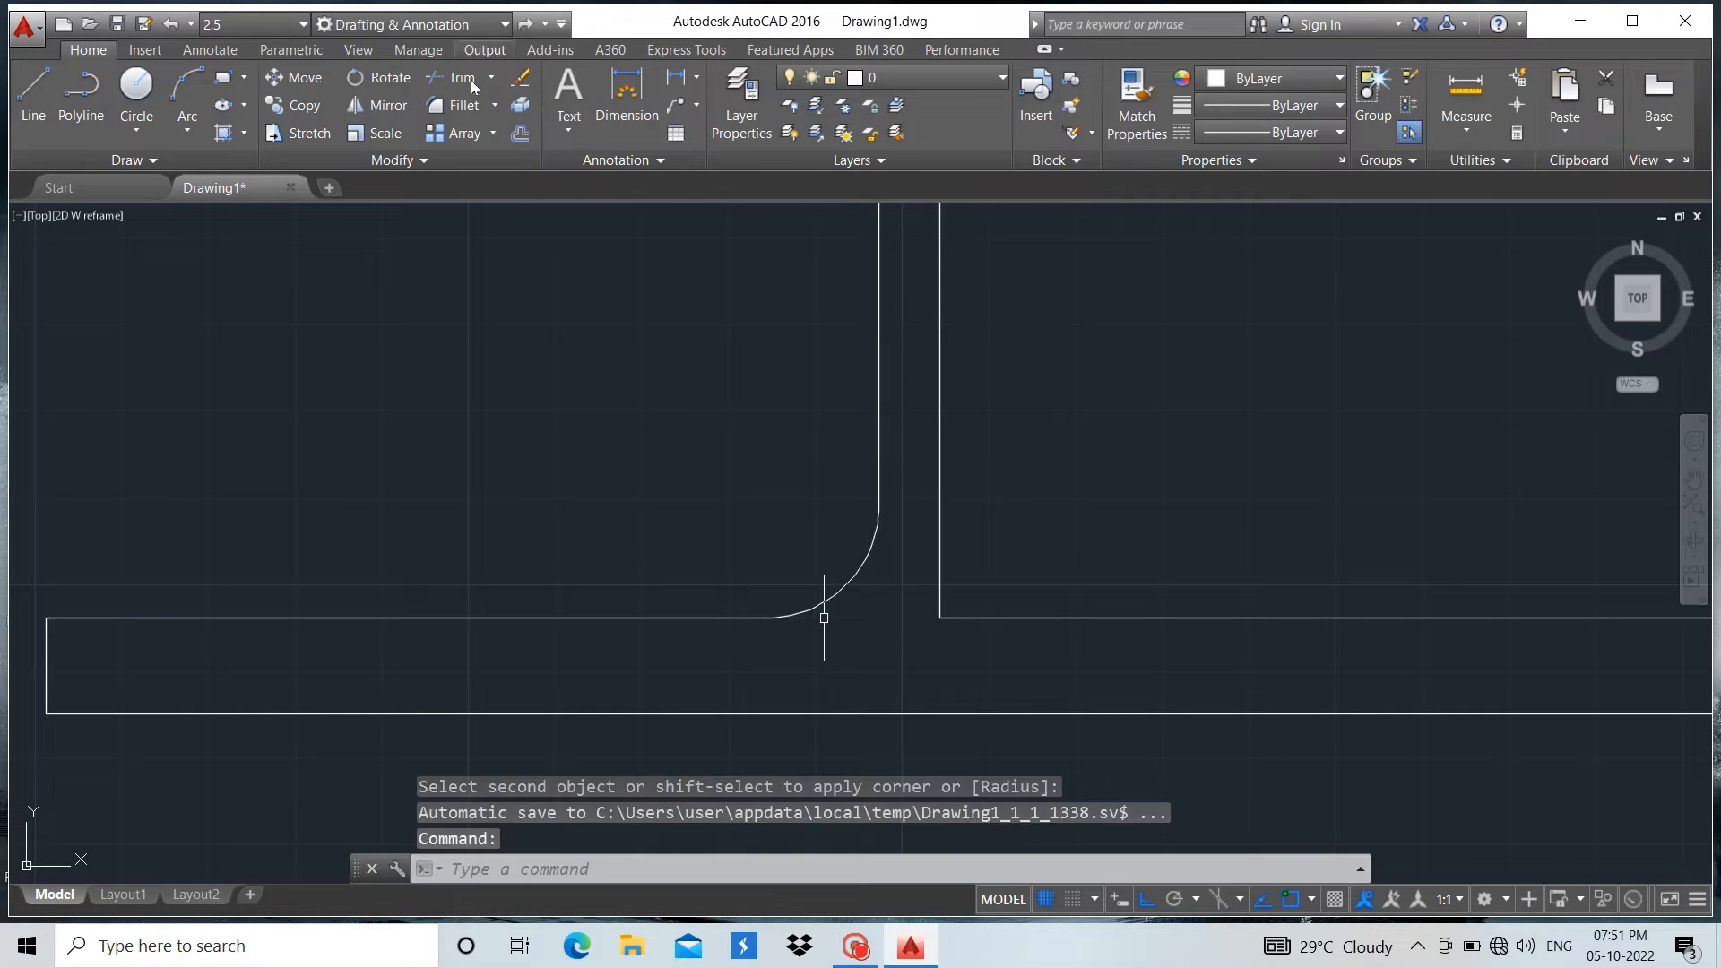
pyautogui.click(464, 107)
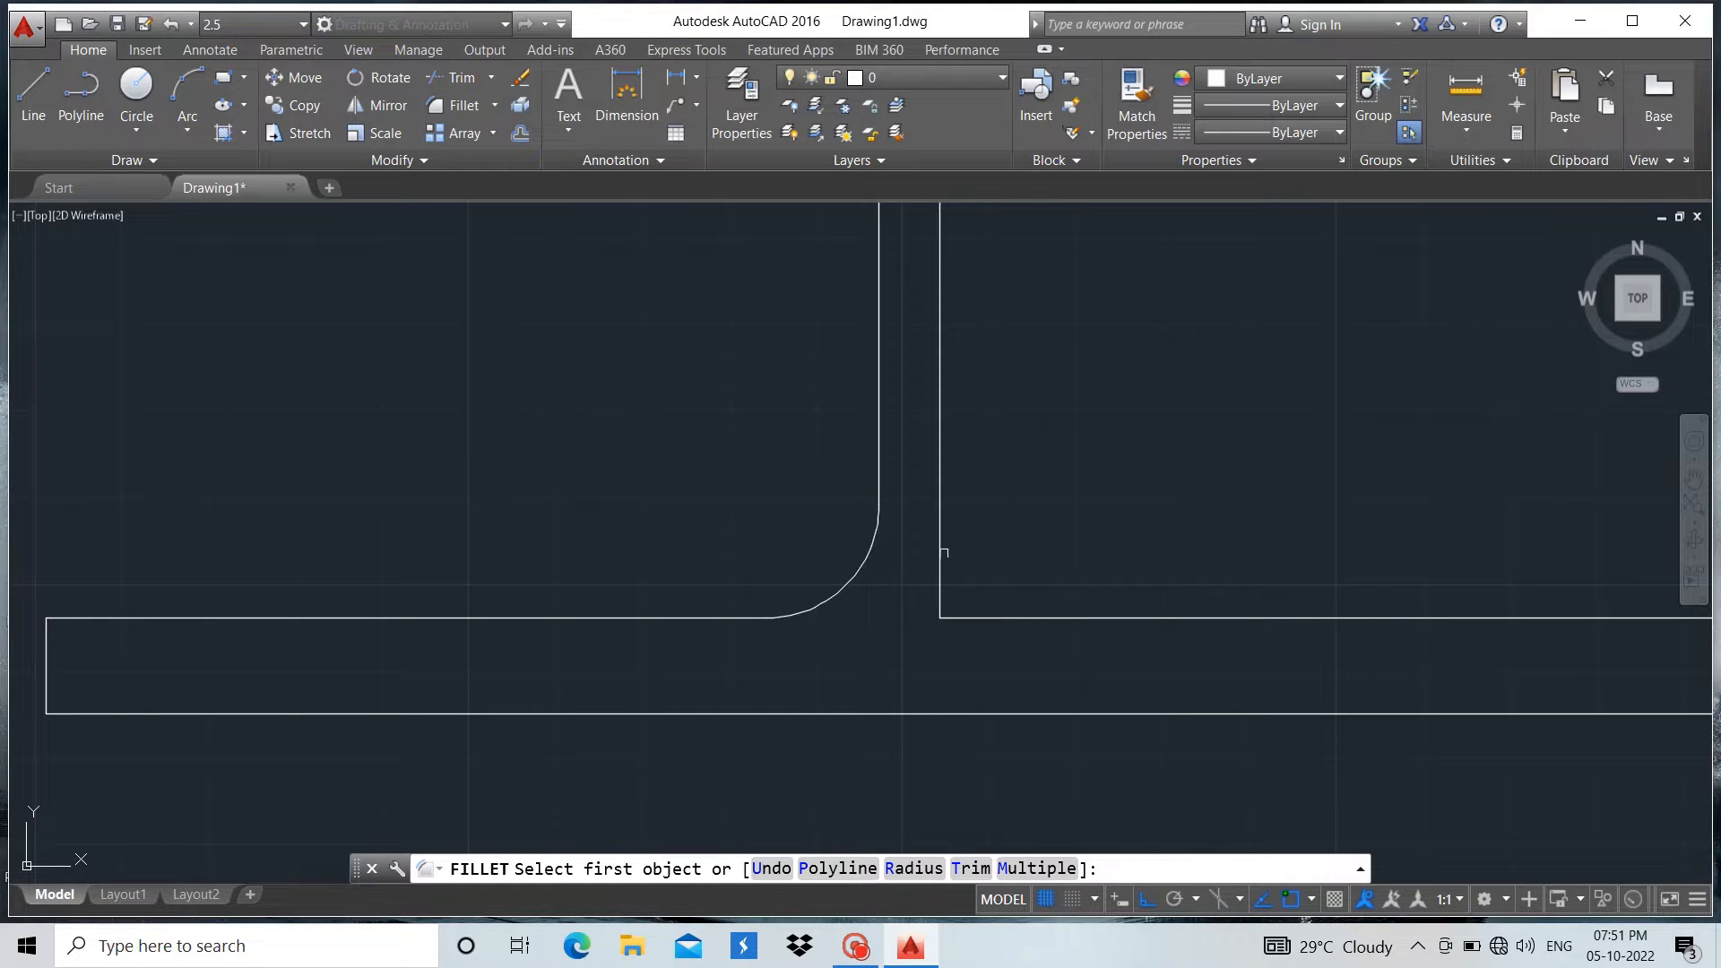
pyautogui.click(942, 551)
pyautogui.click(996, 617)
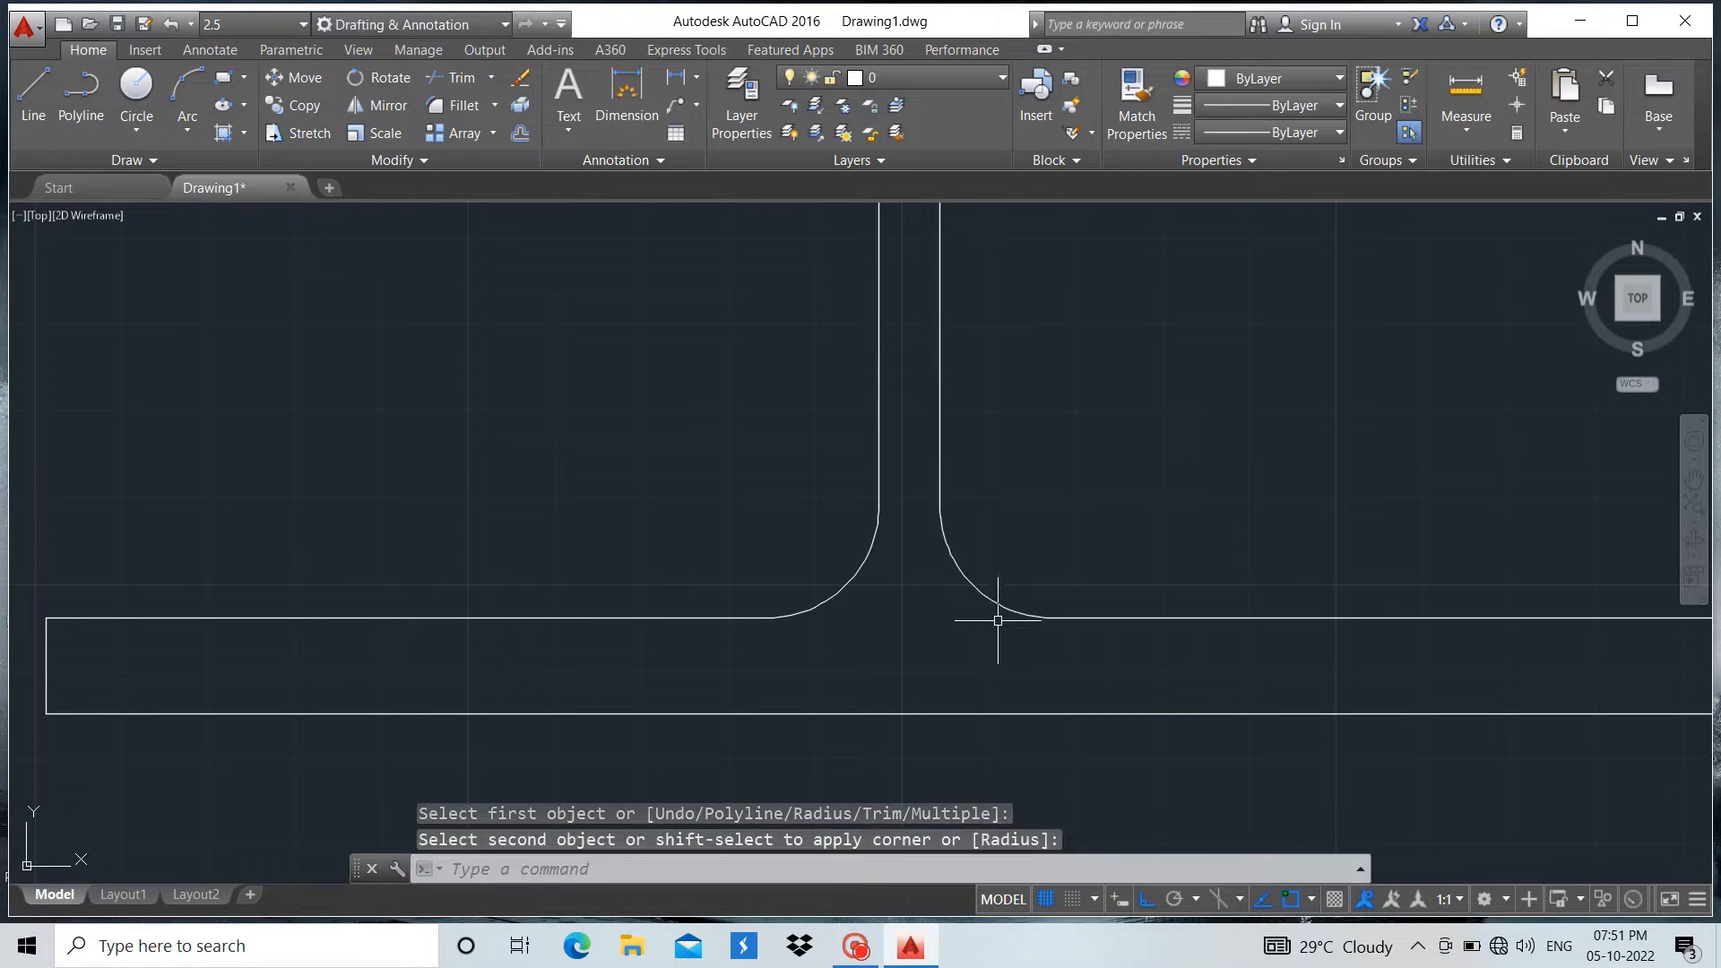
# Try to fillet the upper left outer corner of the bottom flange with the radius of 13
pyautogui.click(457, 107)
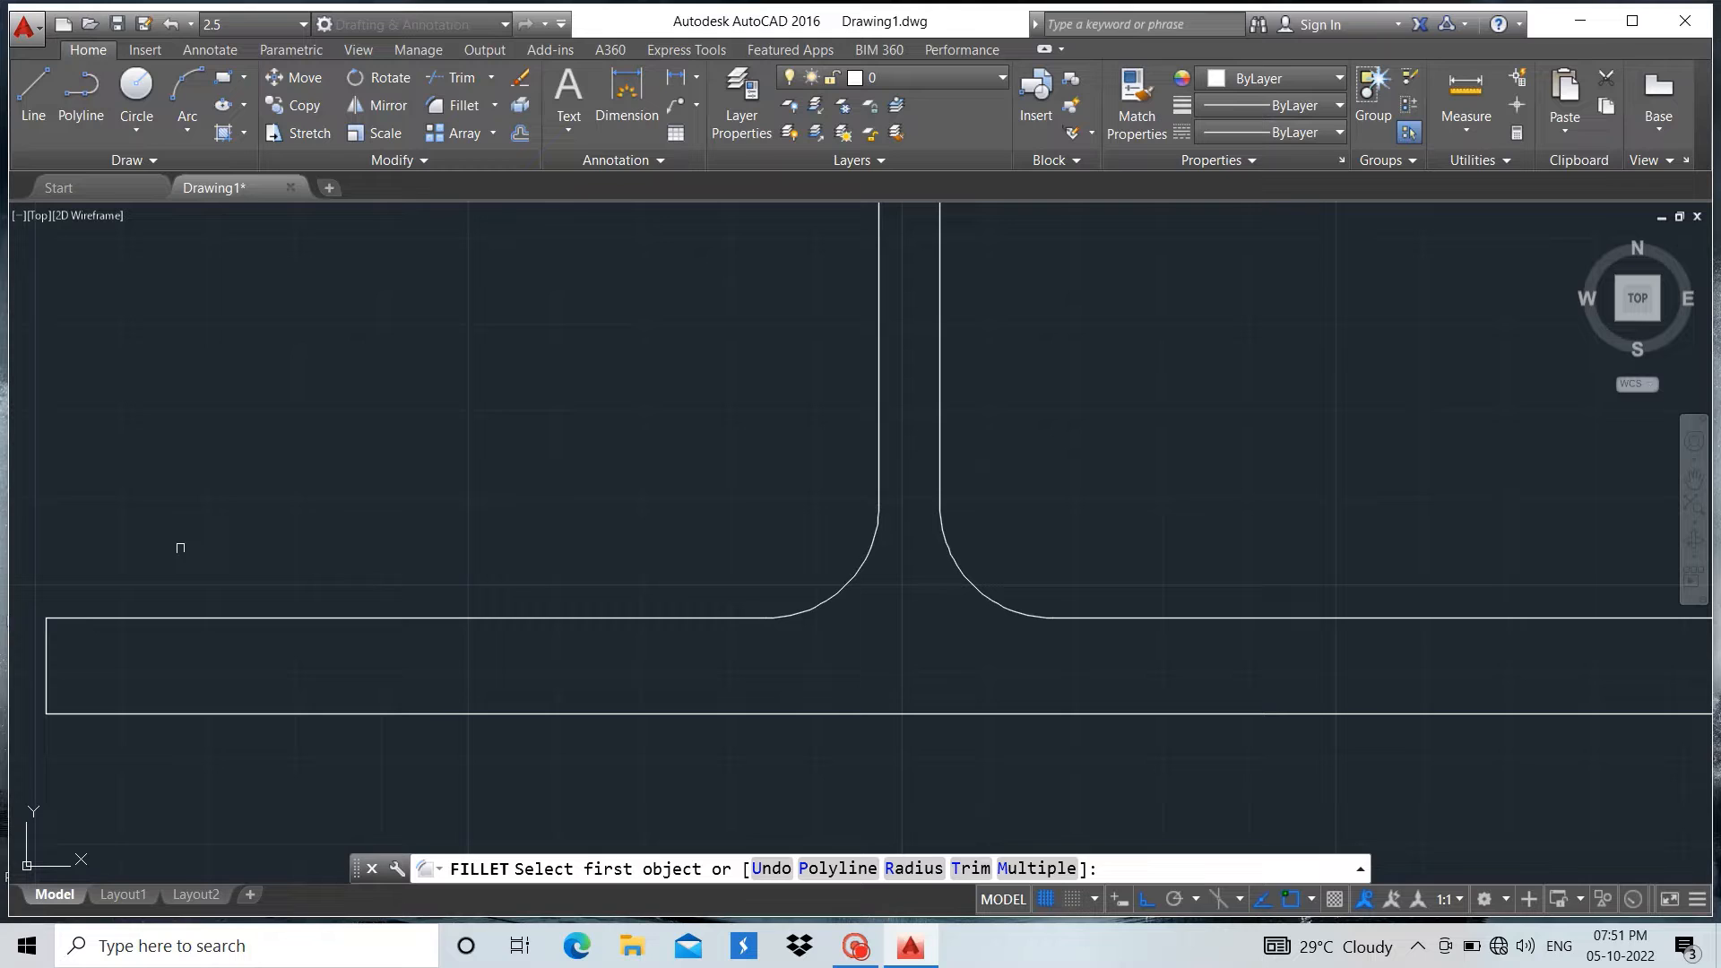
pyautogui.click(42, 646)
pyautogui.click(72, 618)
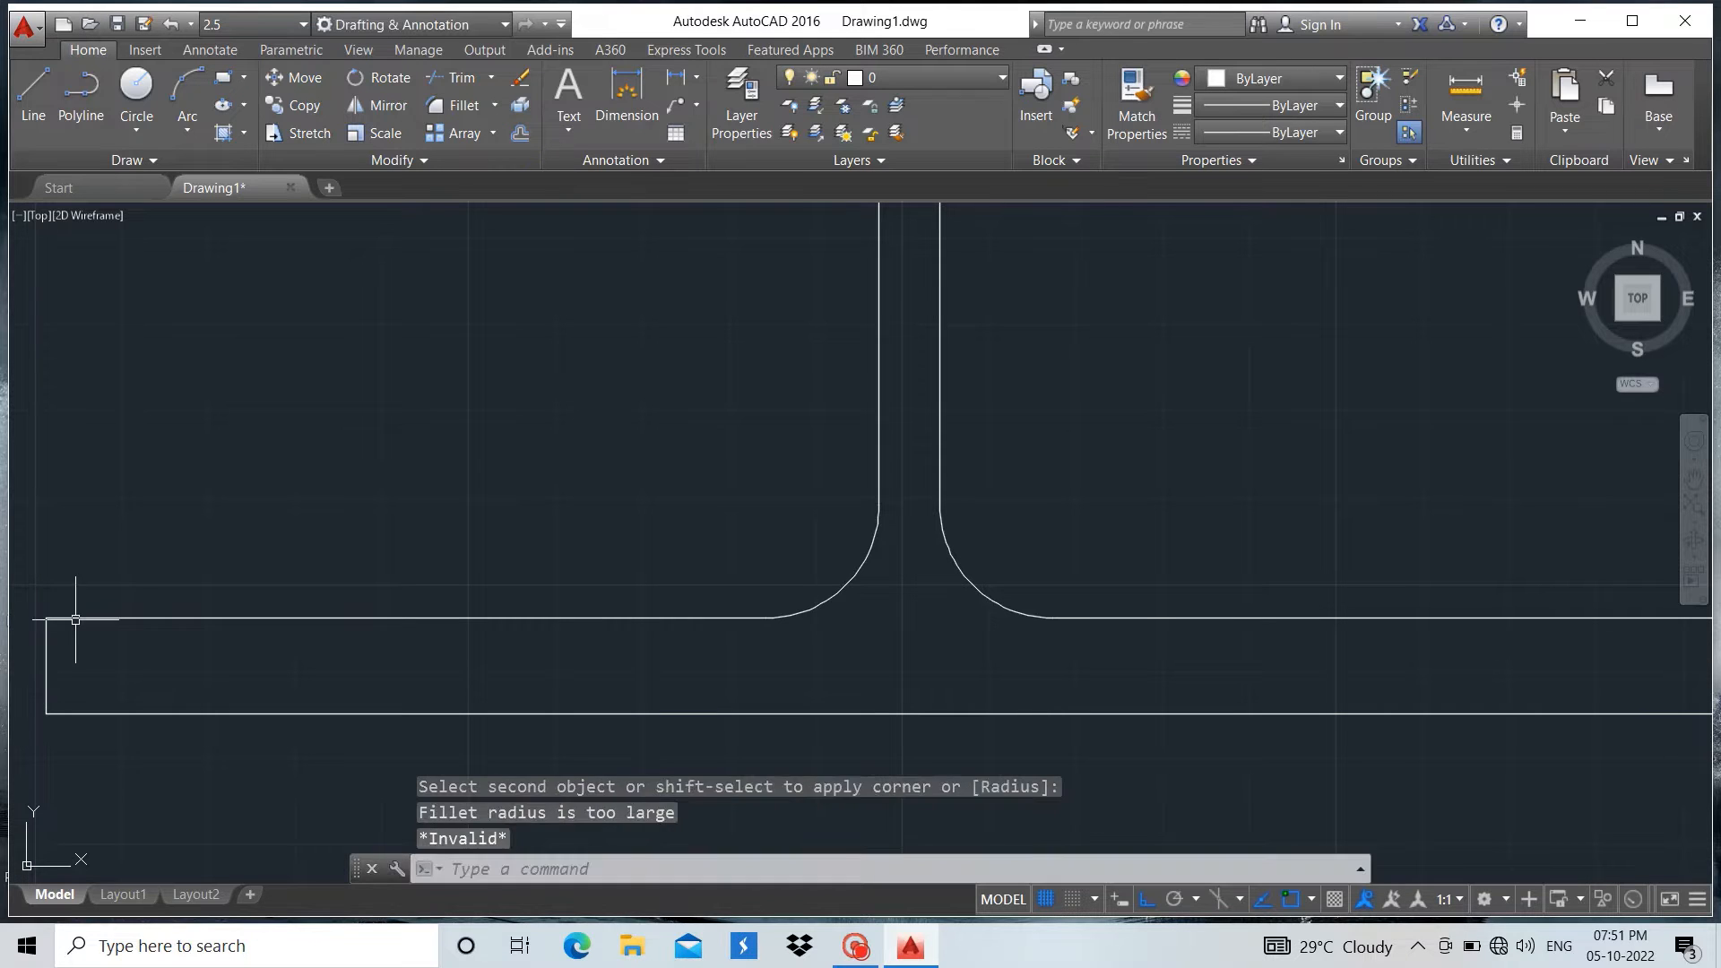
pyautogui.press('Escape')
pyautogui.click(457, 106)
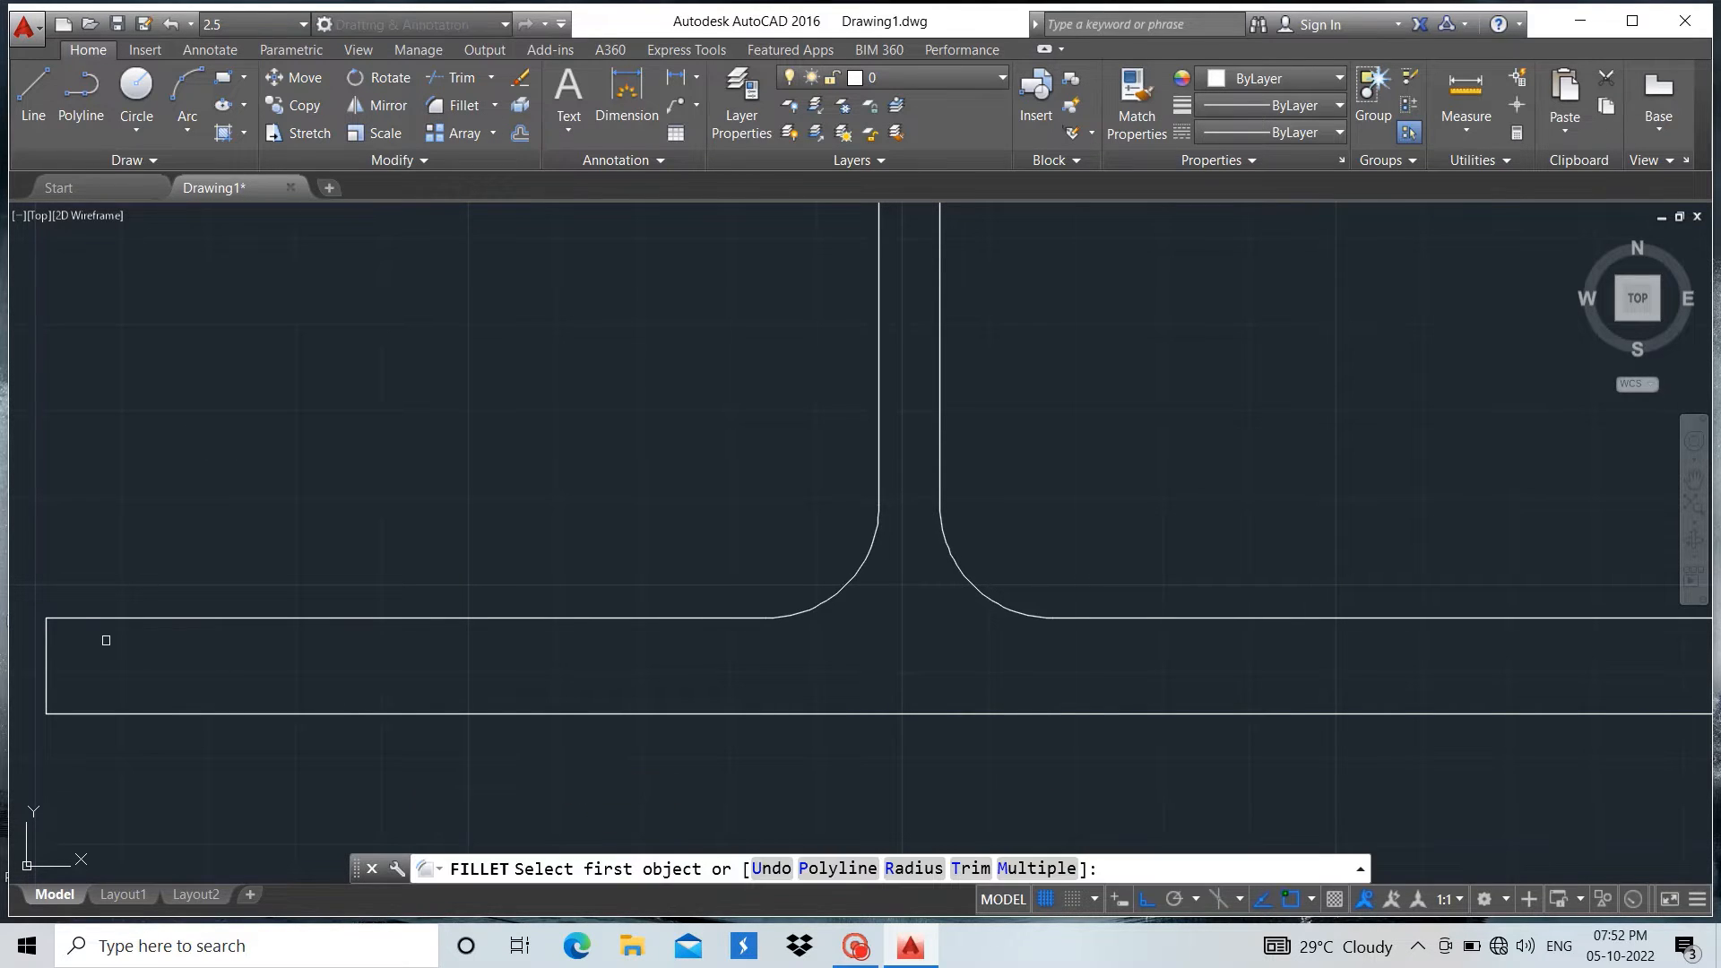
pyautogui.click(104, 617)
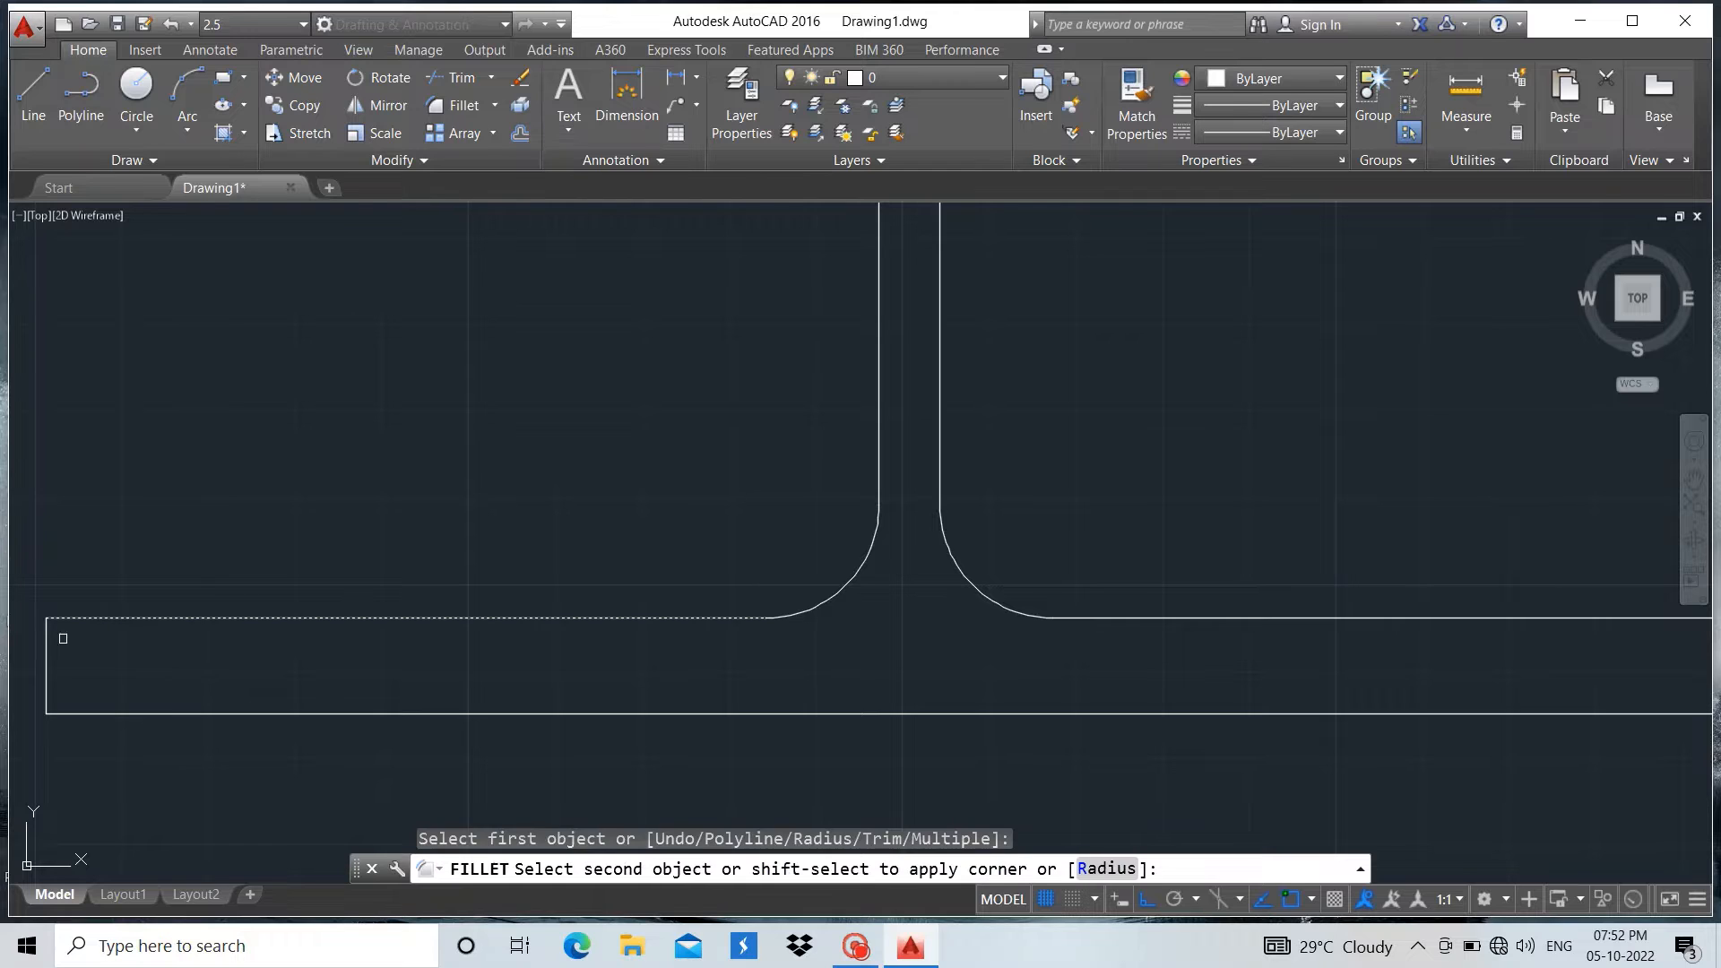
pyautogui.click(46, 647)
pyautogui.press('Escape')
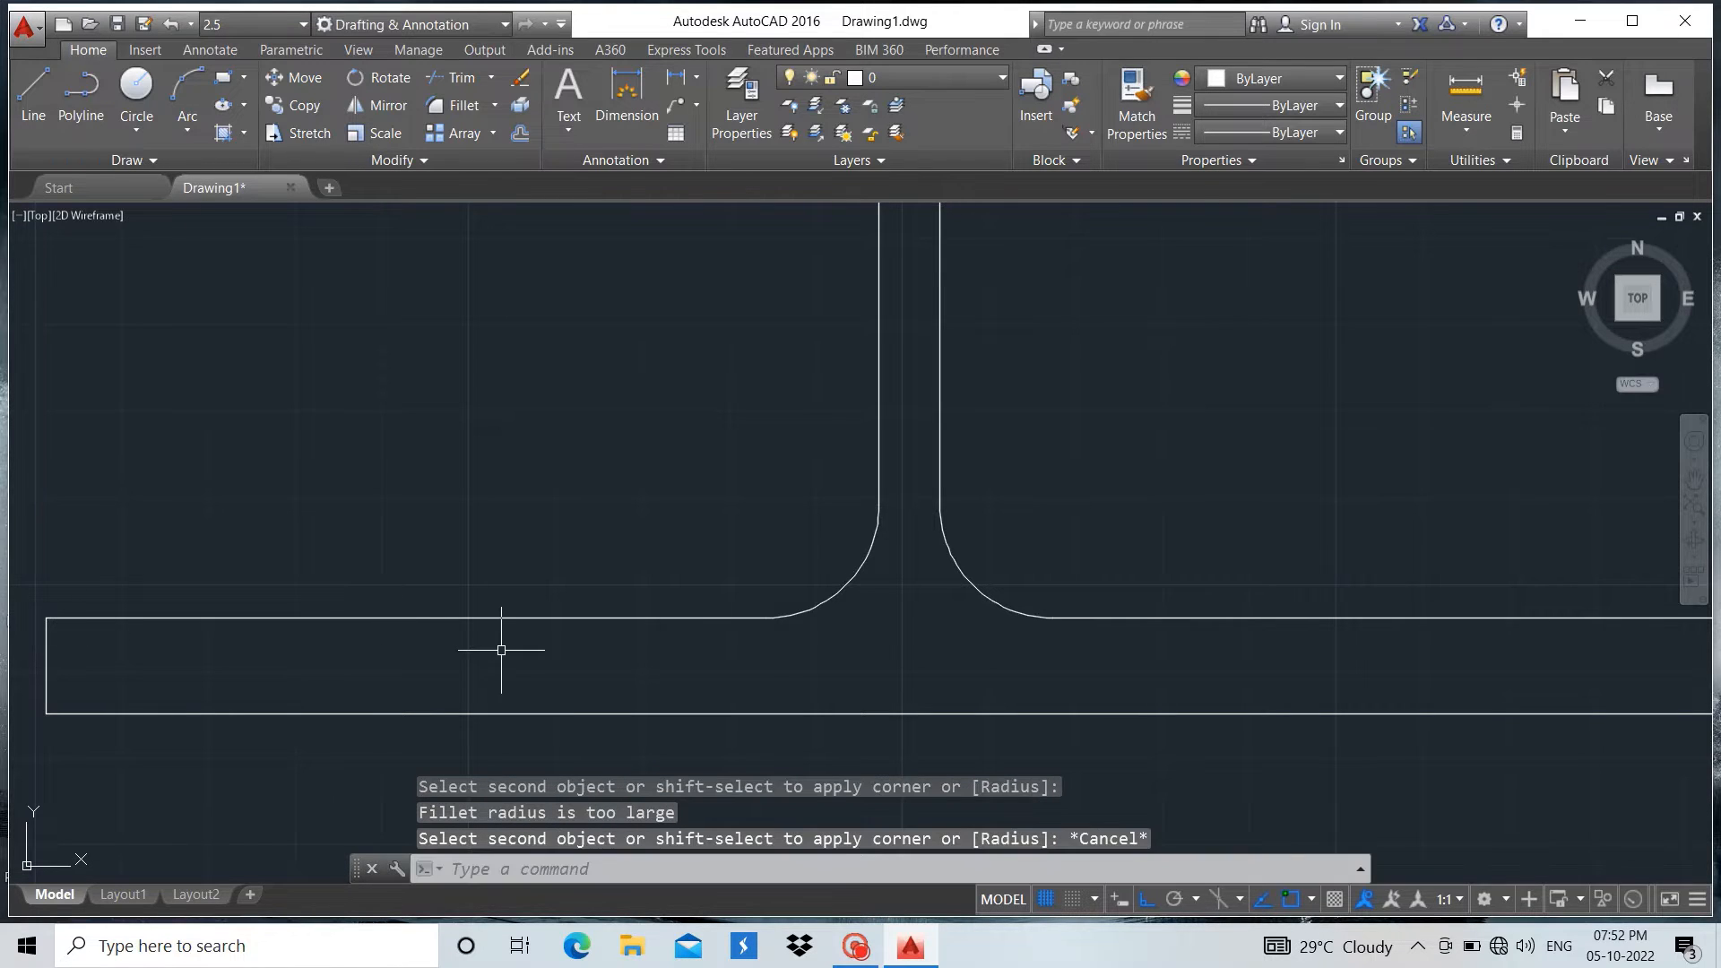
# Fillet the upper left outer corner of the bottom flange with a radius of 5
pyautogui.scroll(-2, 501, 650)
pyautogui.scroll(-2, 501, 650)
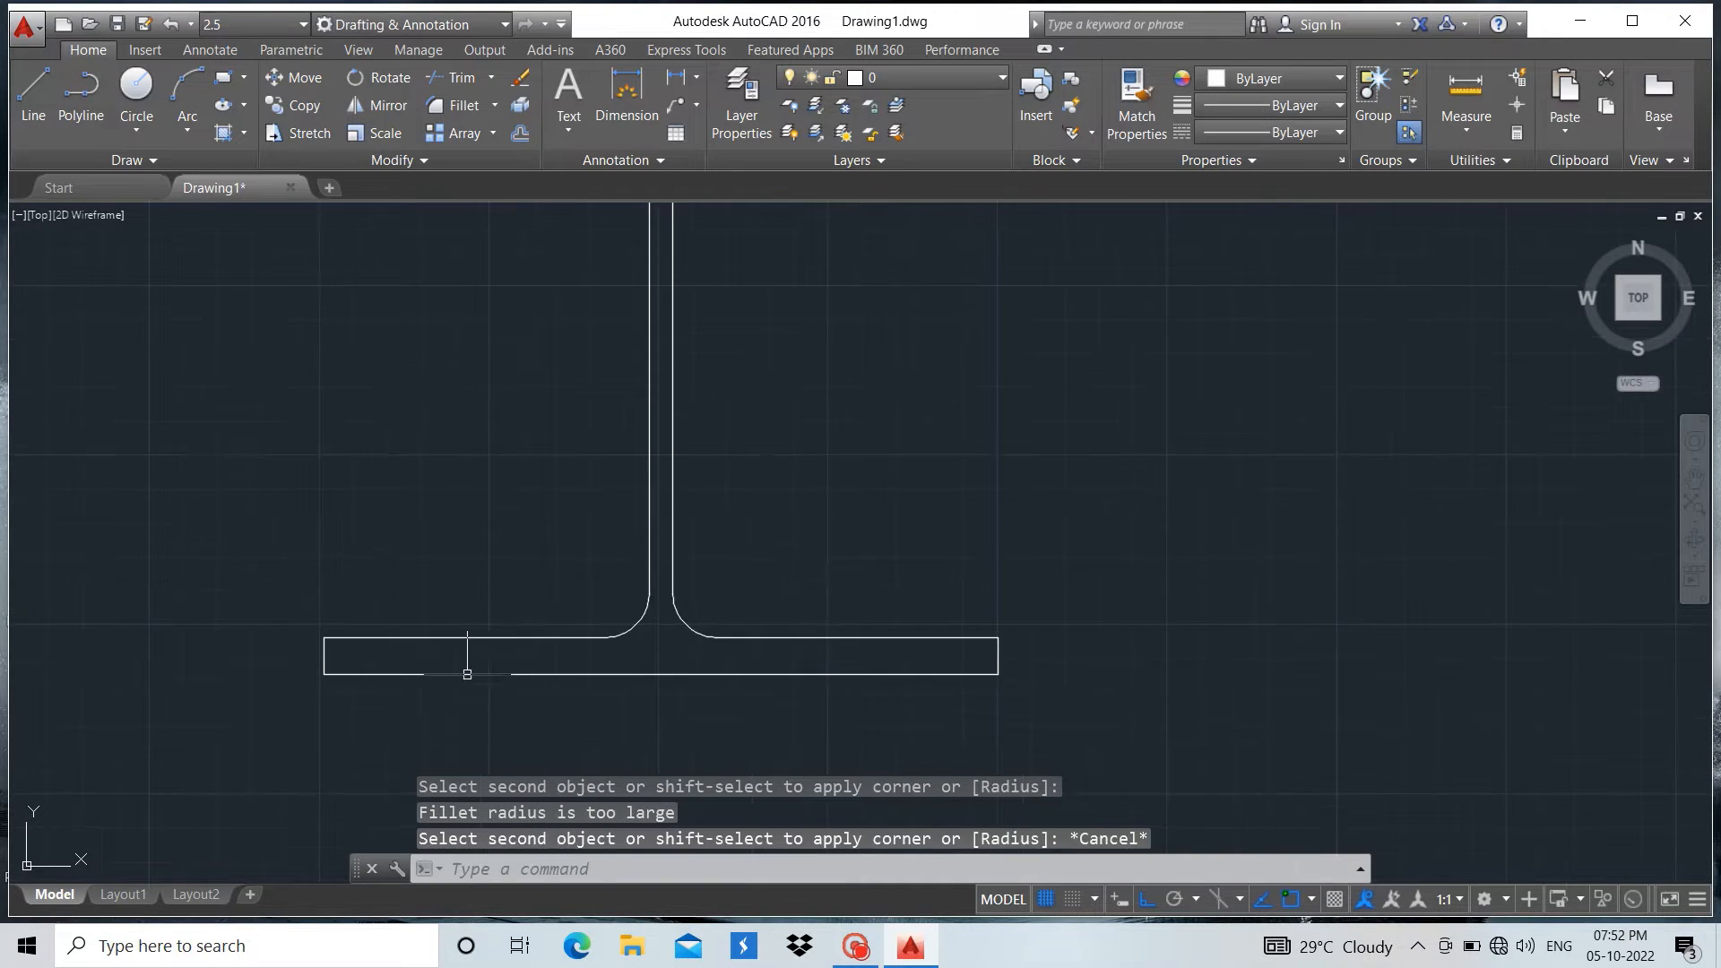
pyautogui.scroll(2, 382, 695)
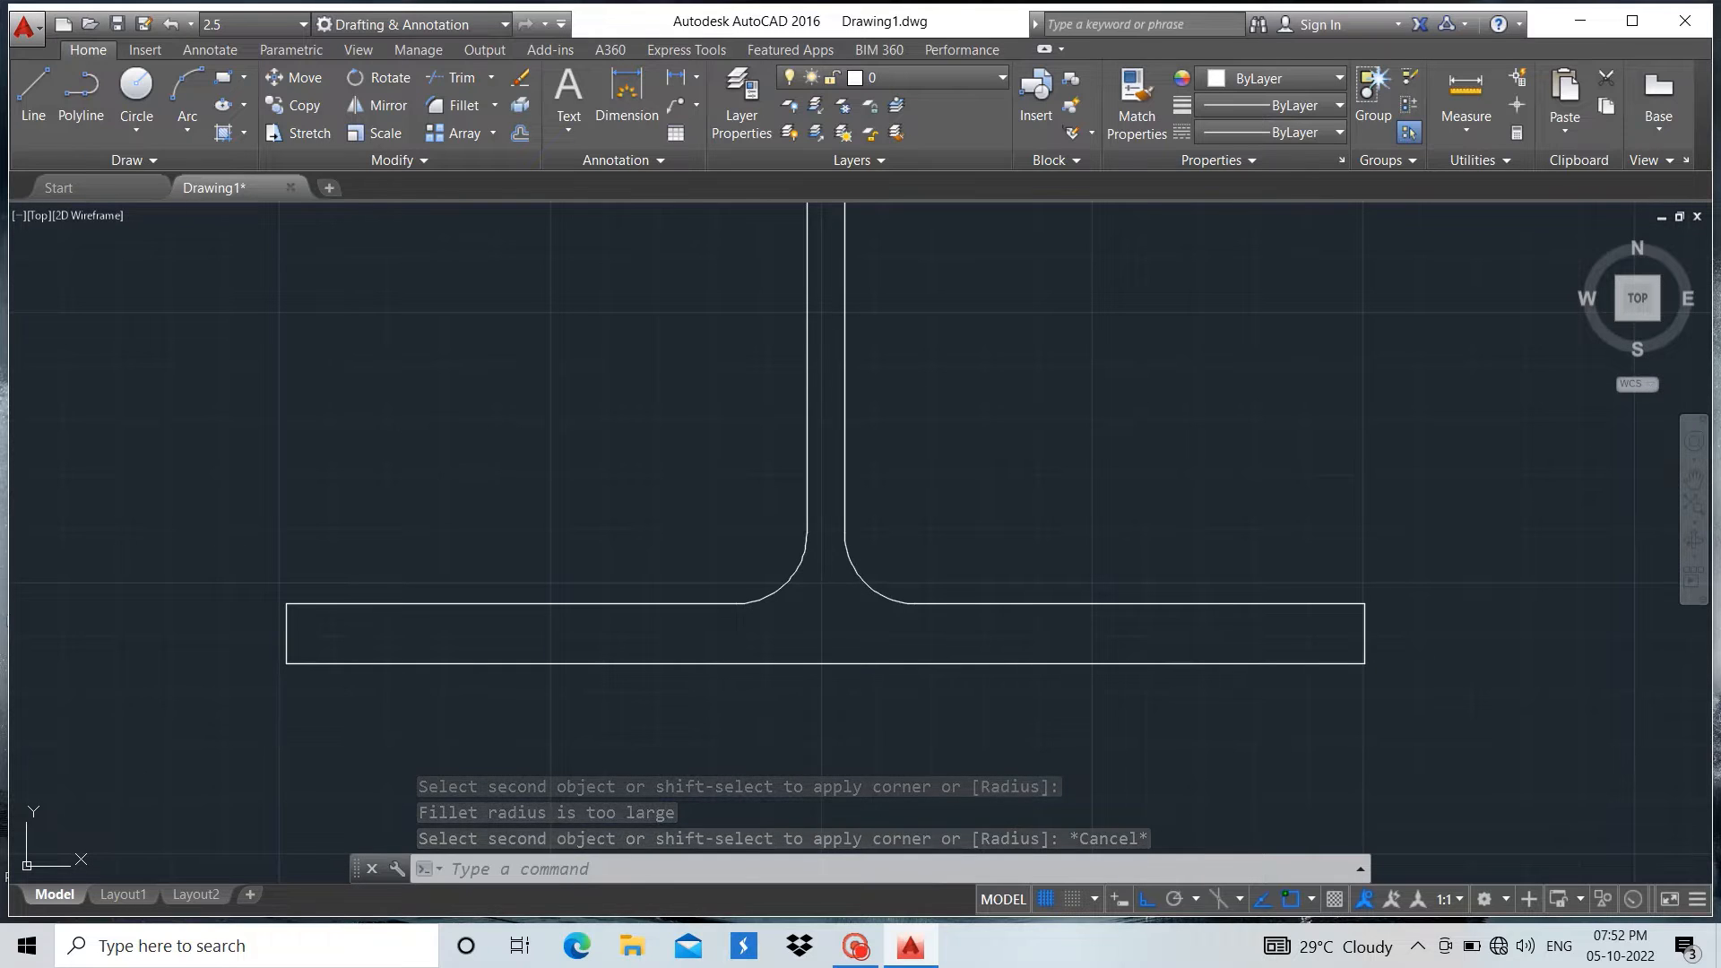
pyautogui.click(465, 110)
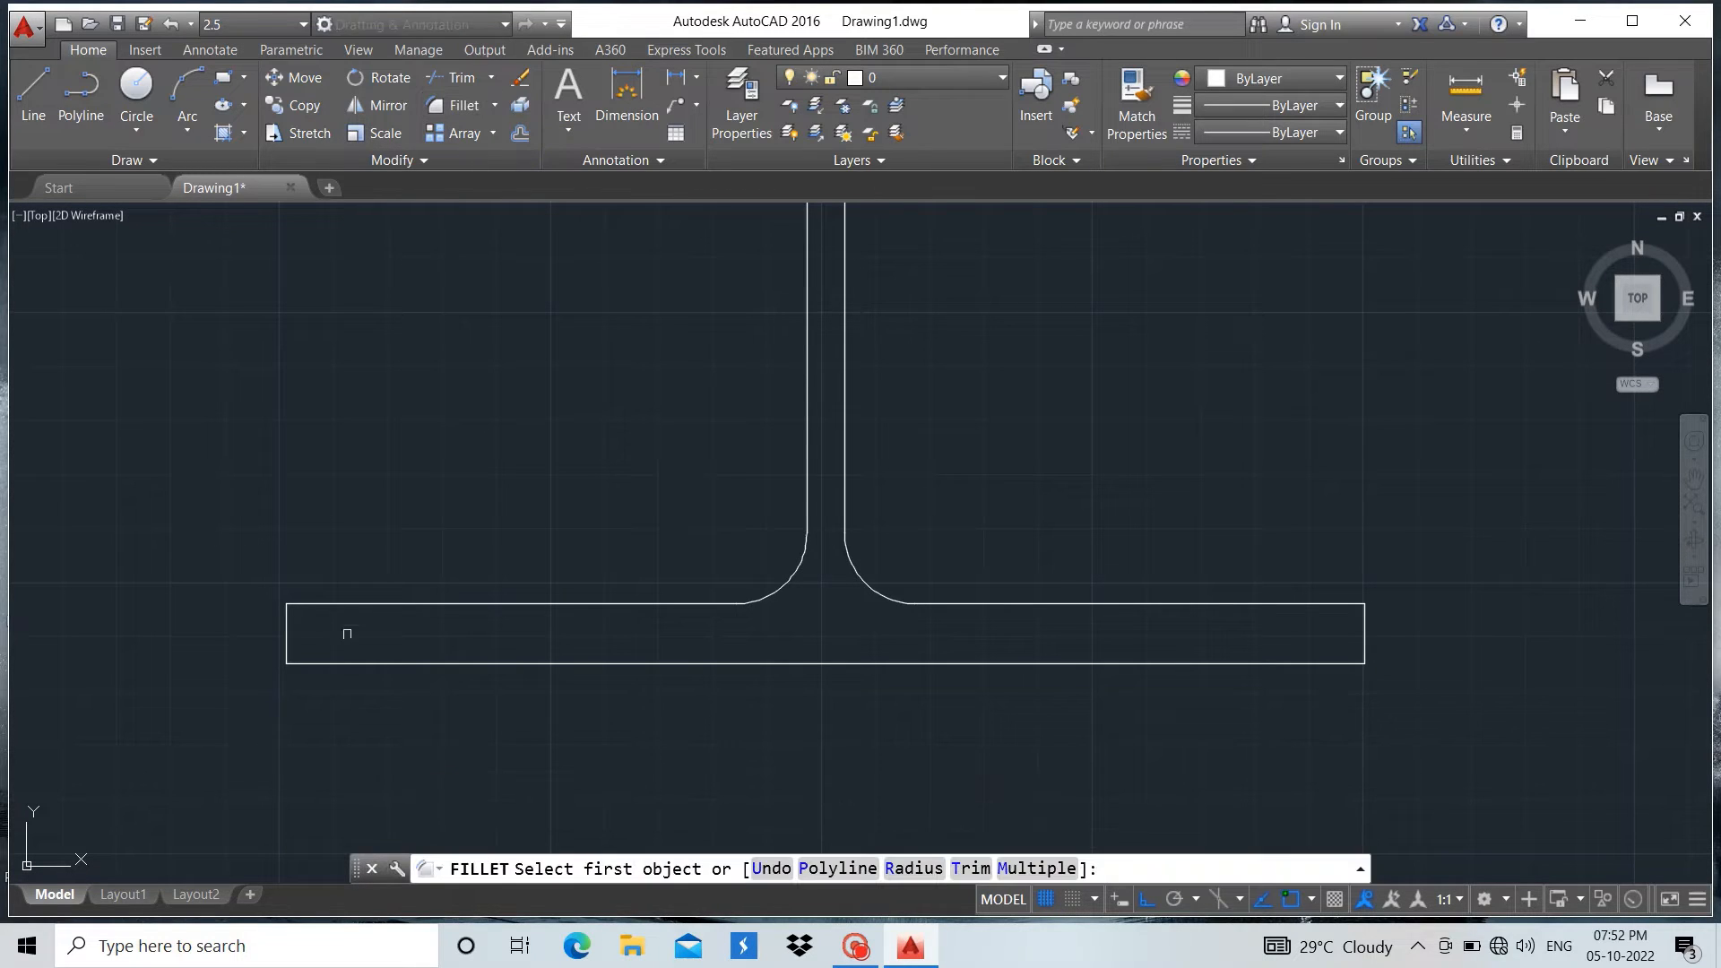
pyautogui.click(345, 602)
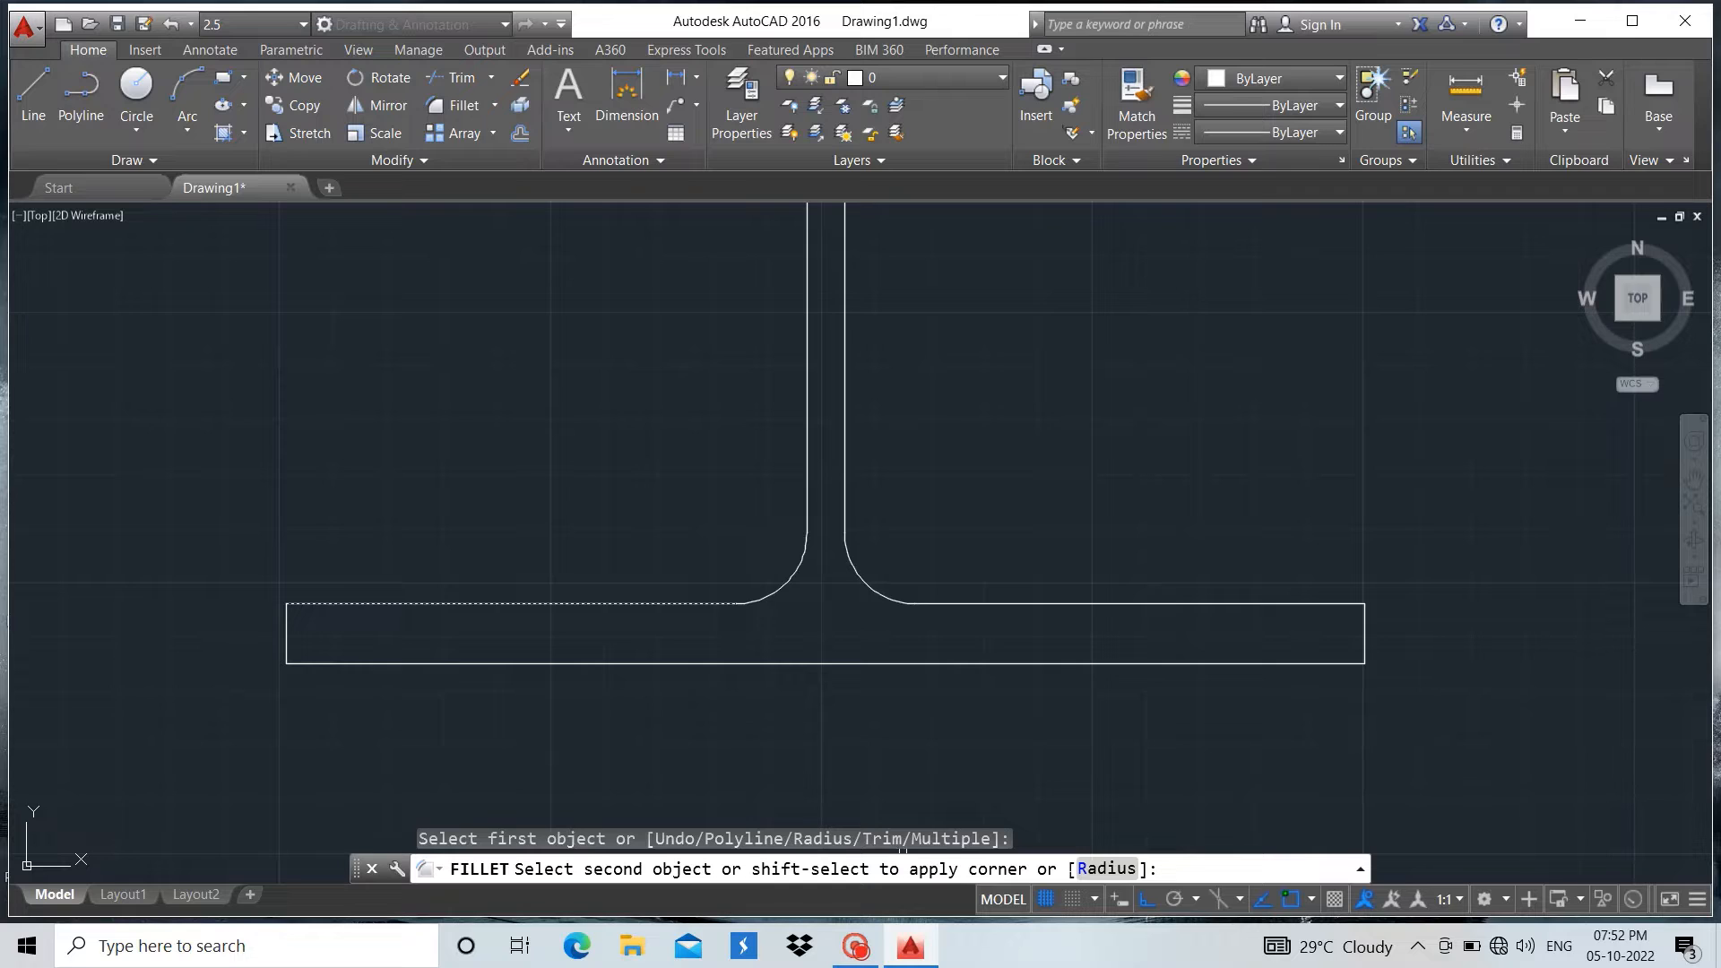
pyautogui.write('r')
pyautogui.press('Return')
pyautogui.write('5')
pyautogui.press('Return')
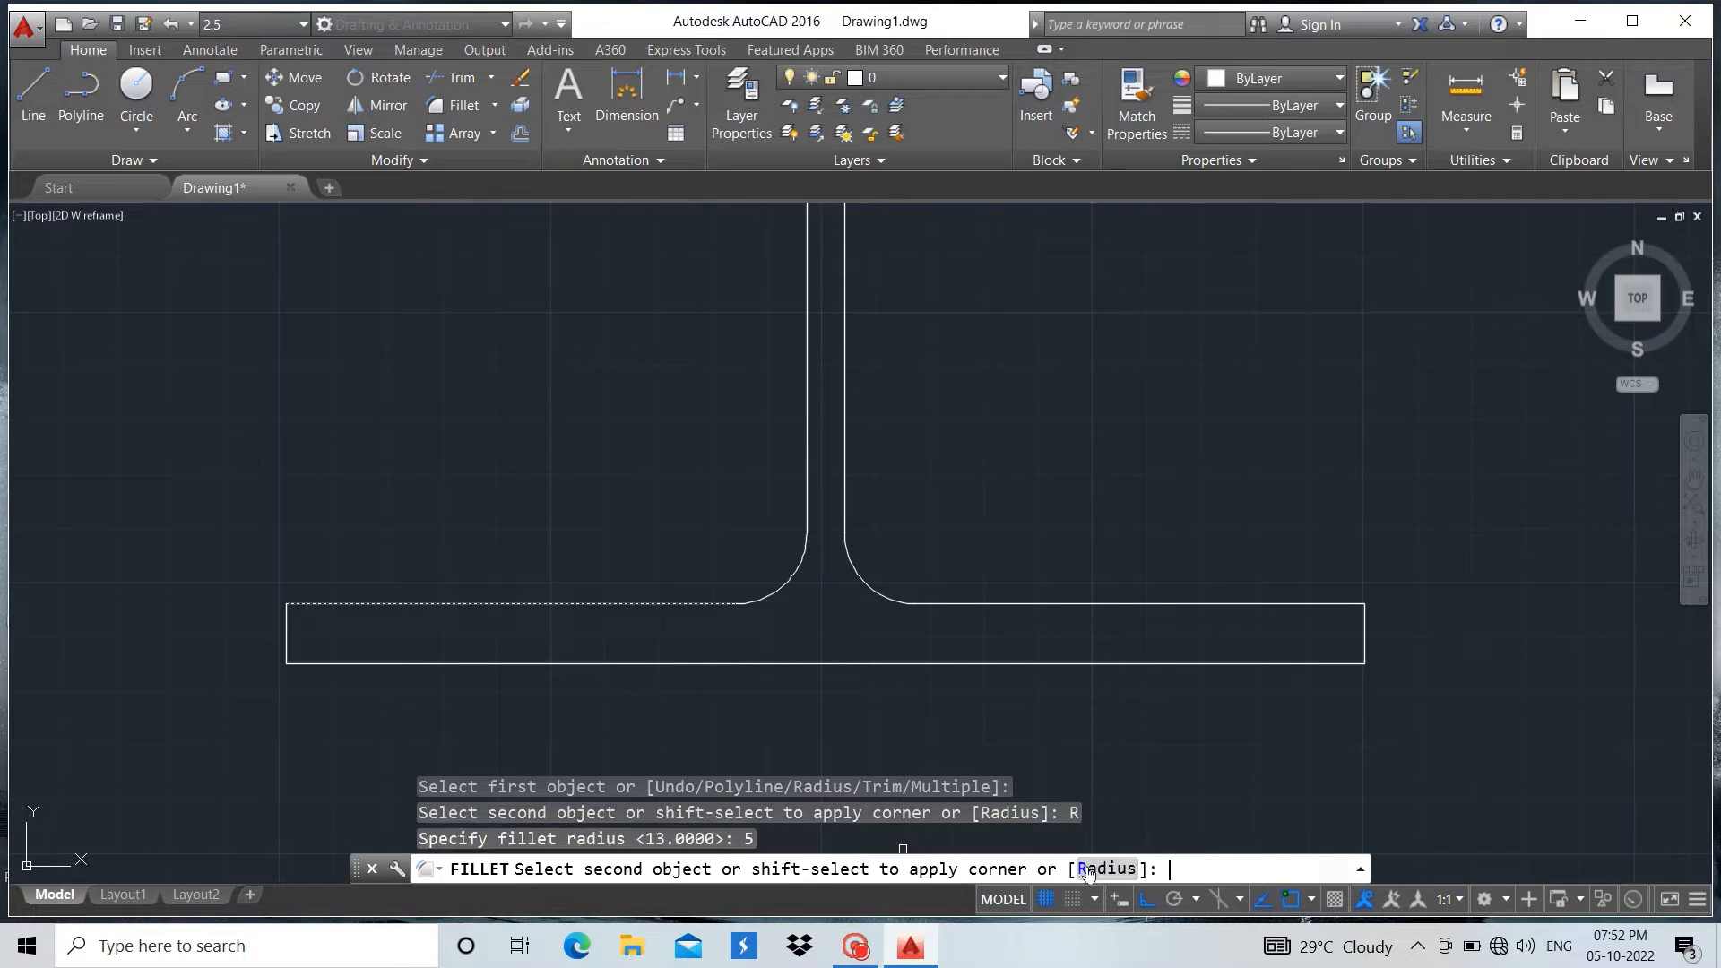
pyautogui.click(286, 628)
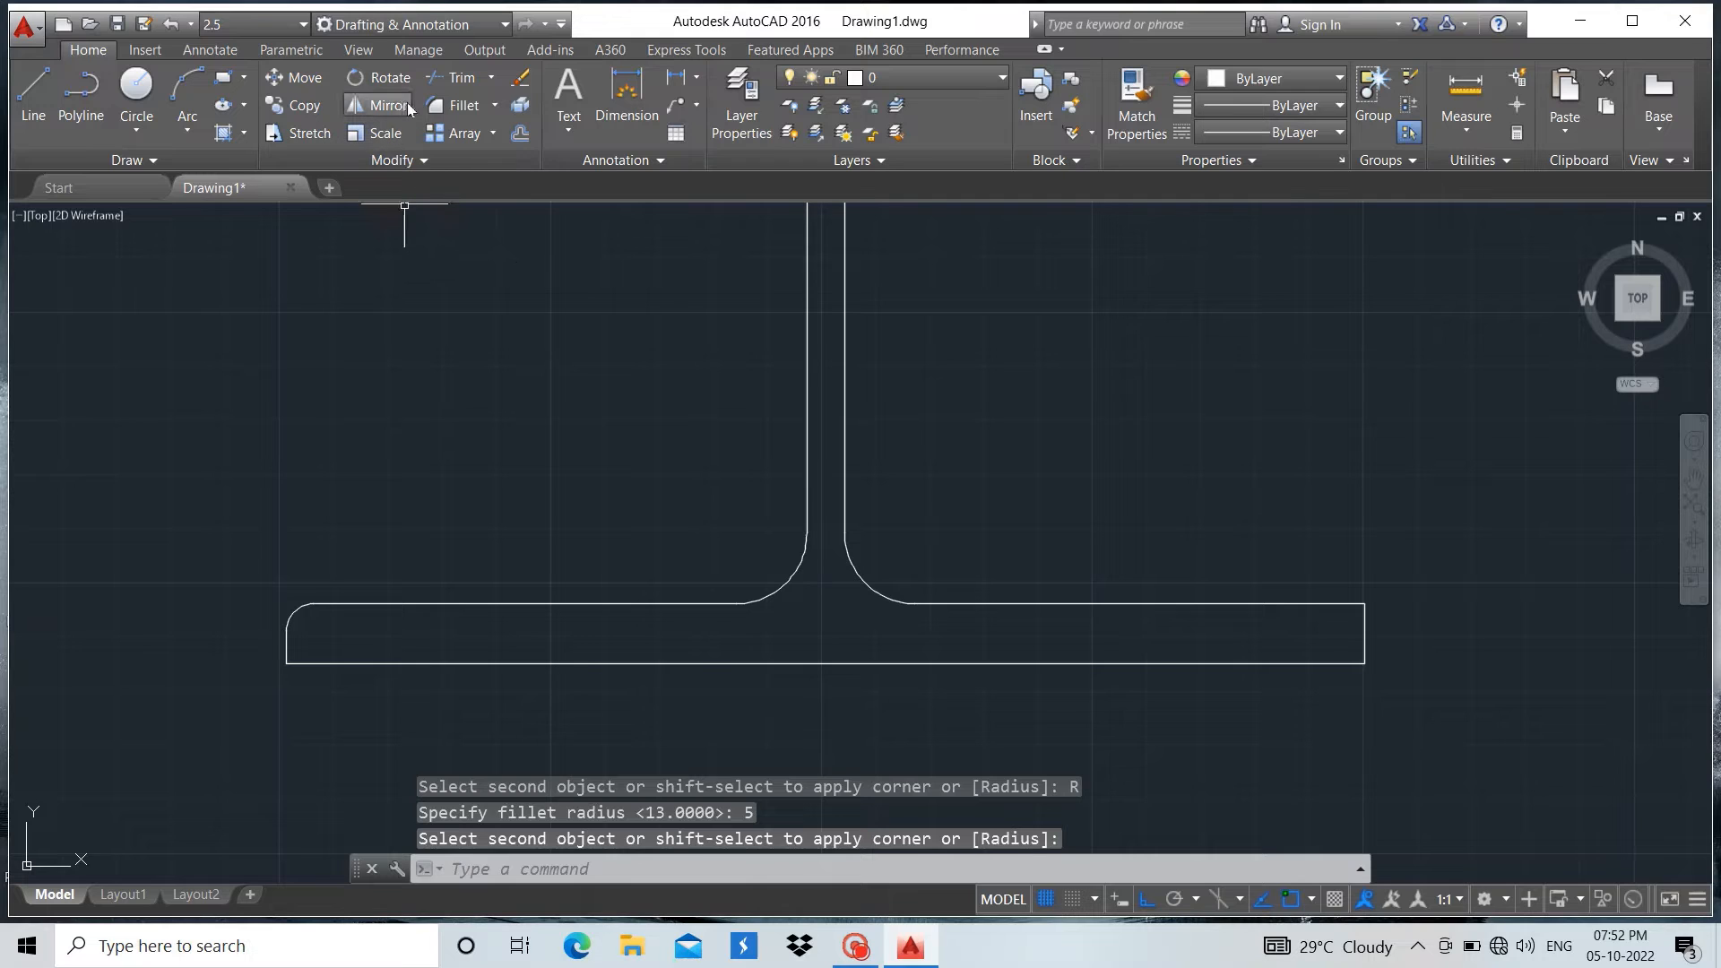
# Fillet the upper right outer corner of the bottom flange with the same radius of 5
pyautogui.press('Return')
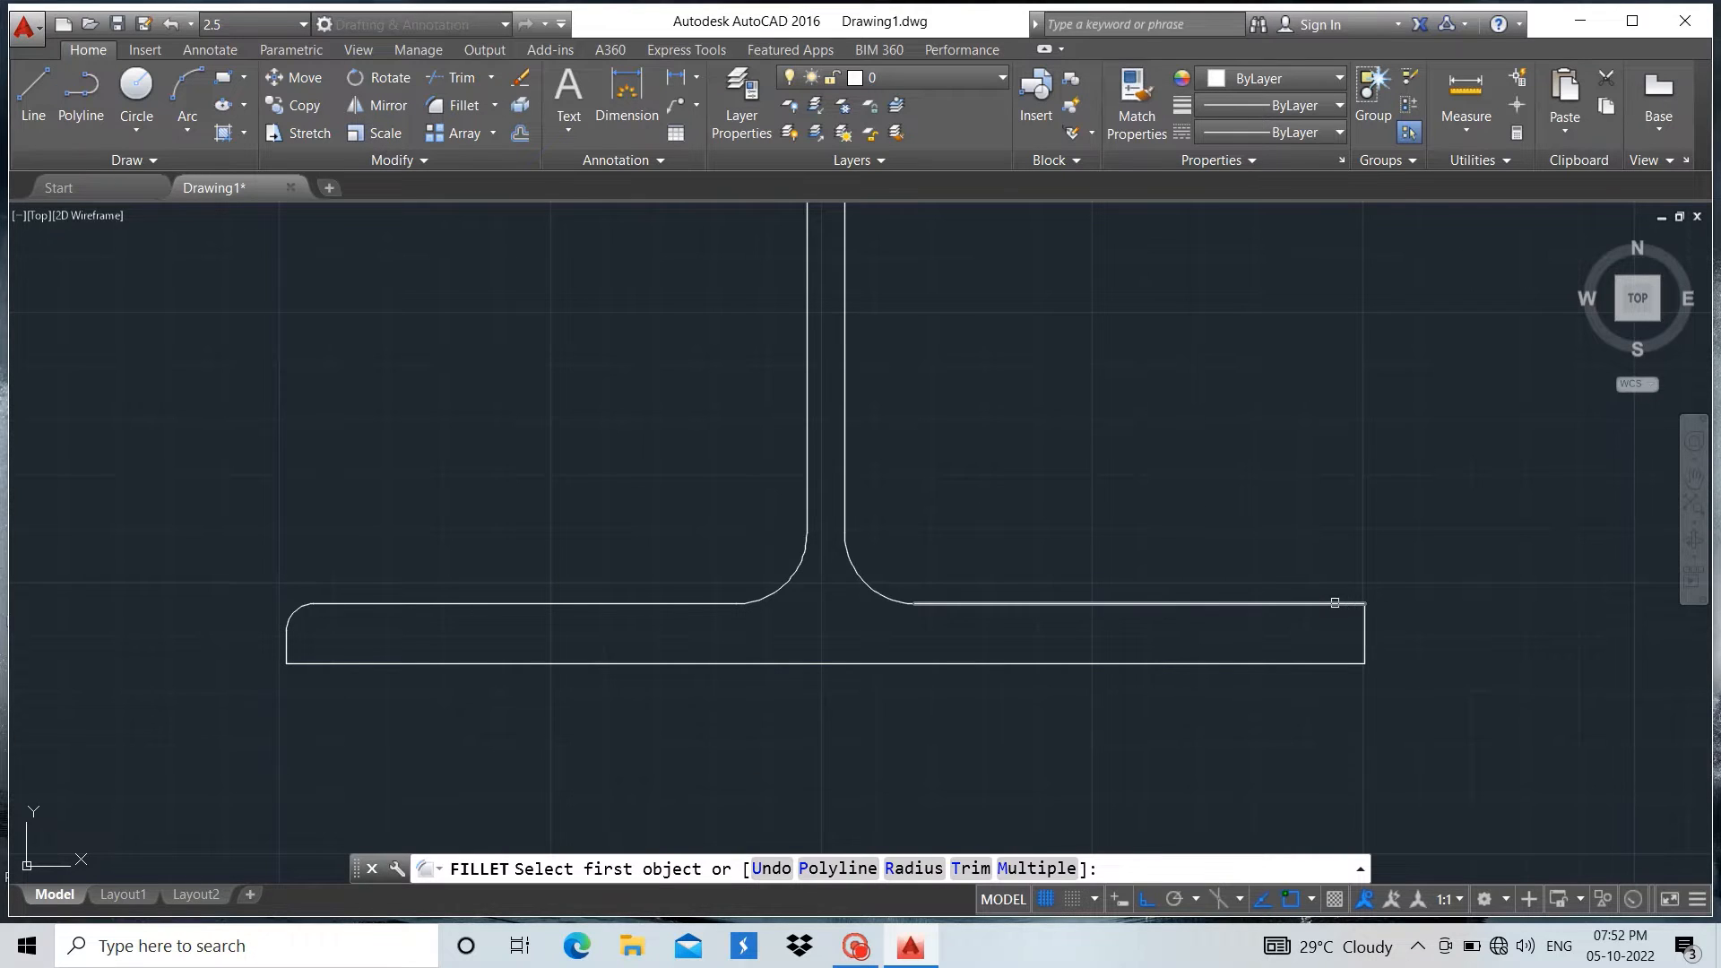
pyautogui.click(1345, 603)
pyautogui.click(1364, 627)
# Fillet the lower right outer corner of the top flange with the same radius of 5
pyautogui.scroll(-2, 1269, 804)
pyautogui.scroll(-2, 1269, 803)
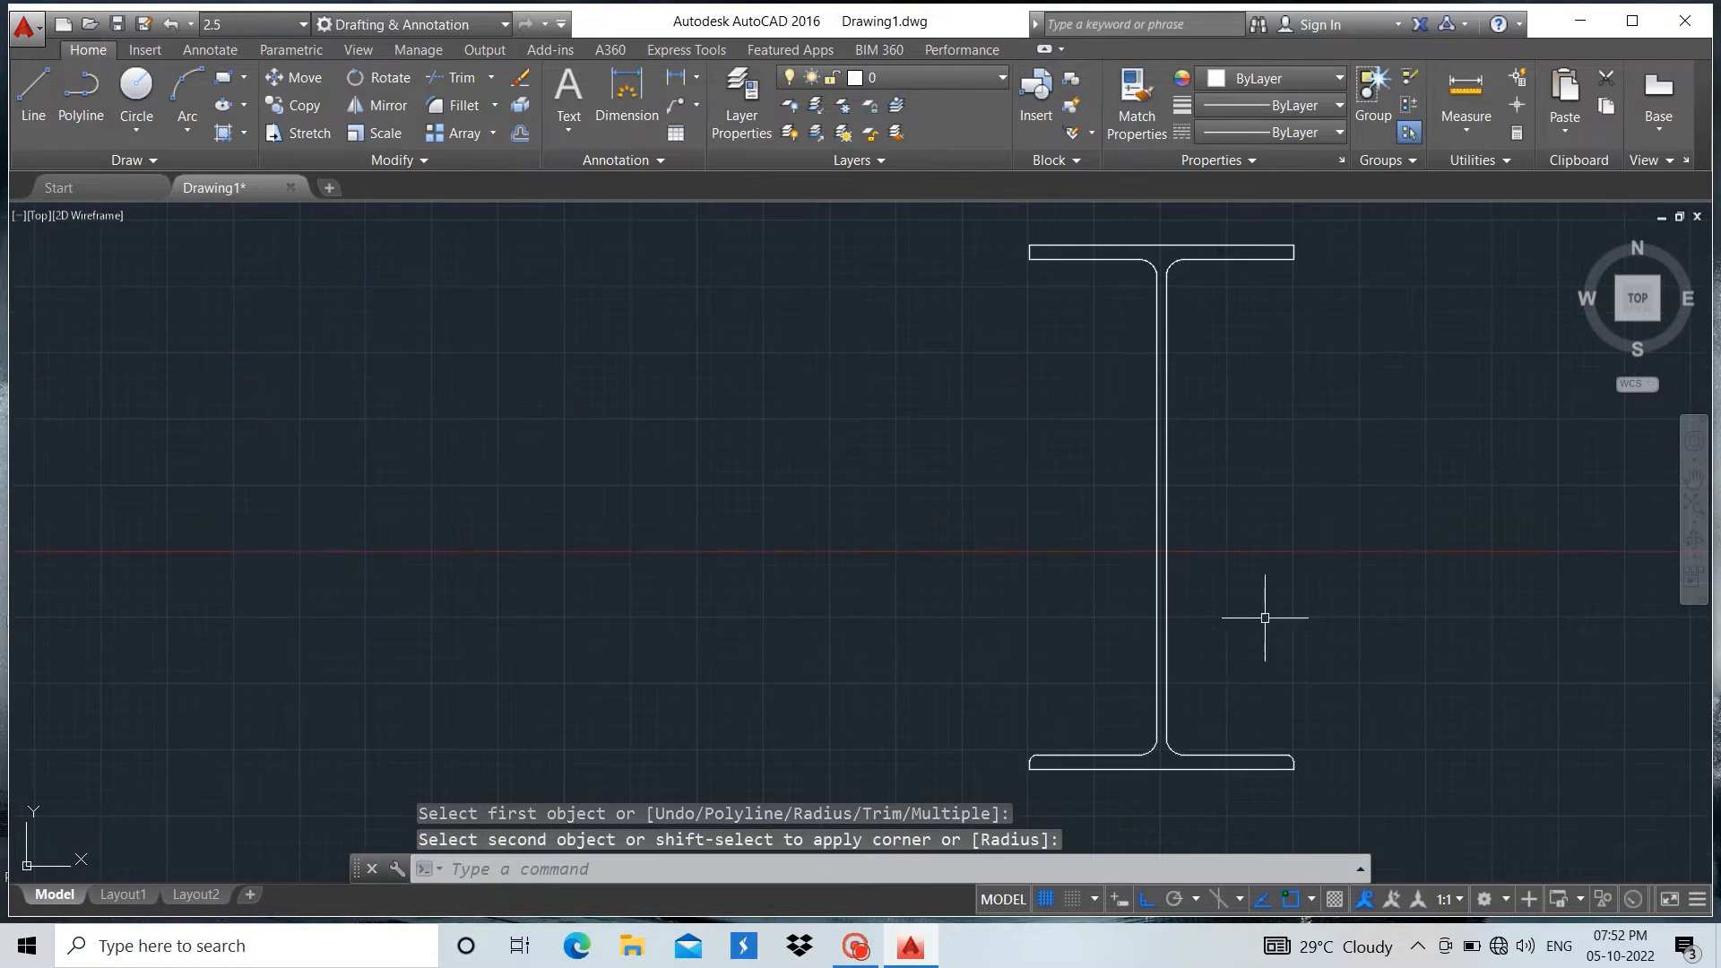
pyautogui.scroll(5, 1337, 225)
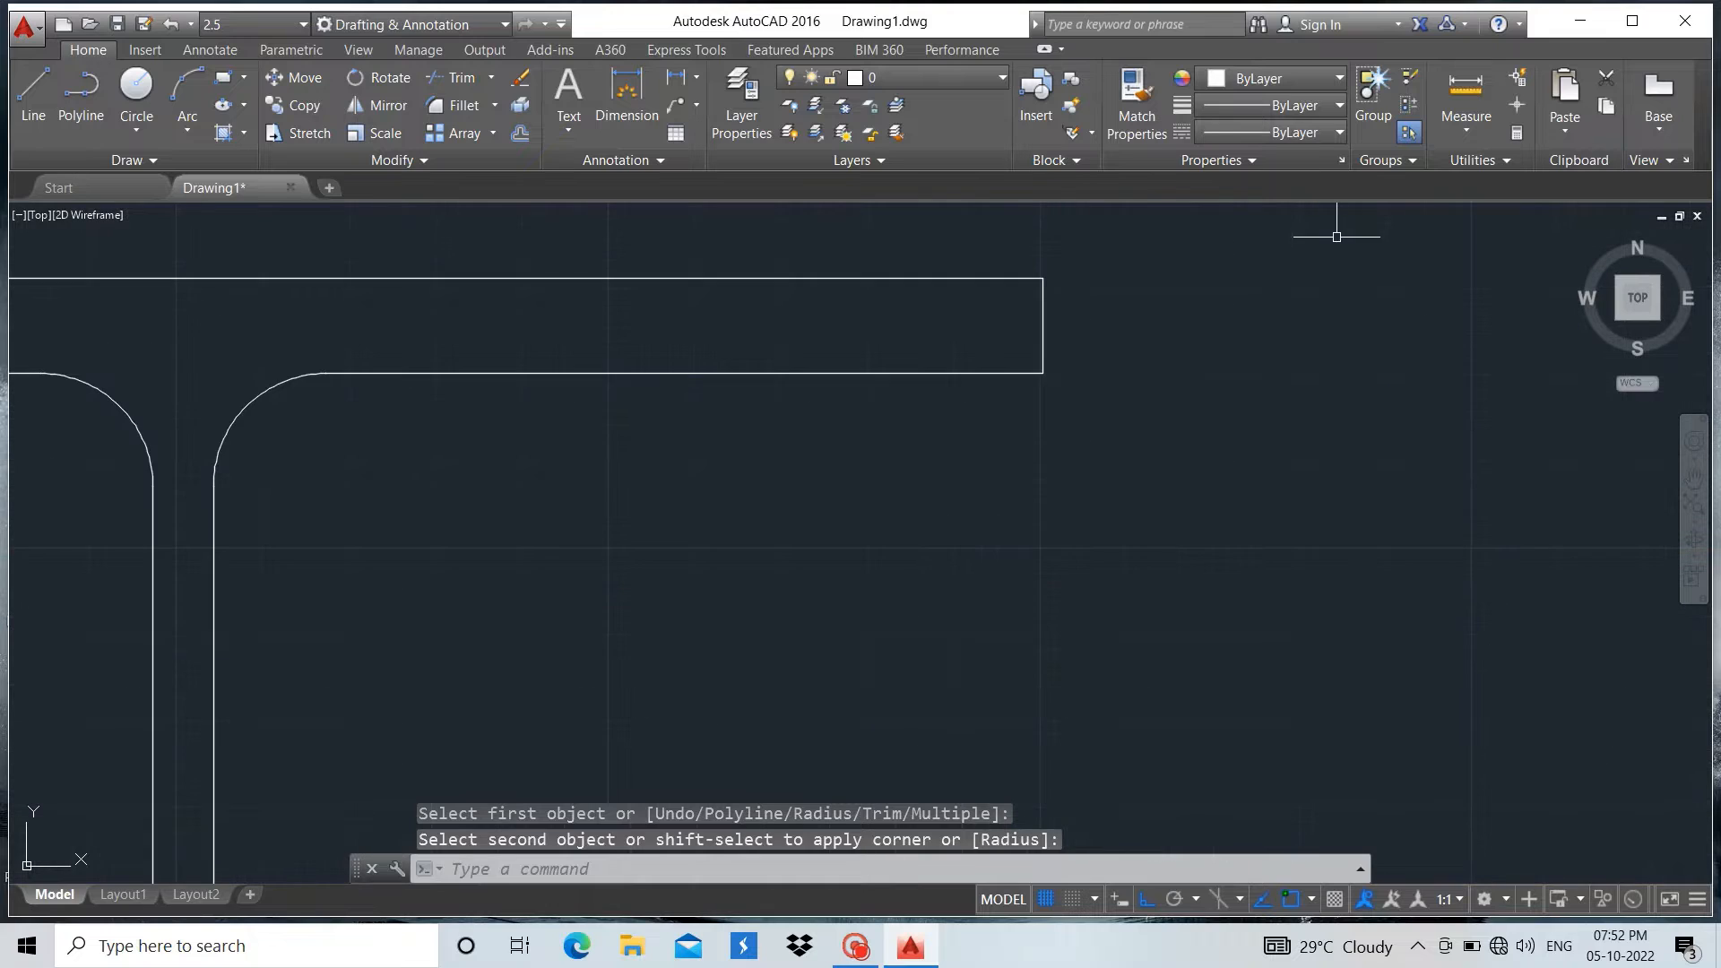
pyautogui.click(459, 105)
pyautogui.click(997, 375)
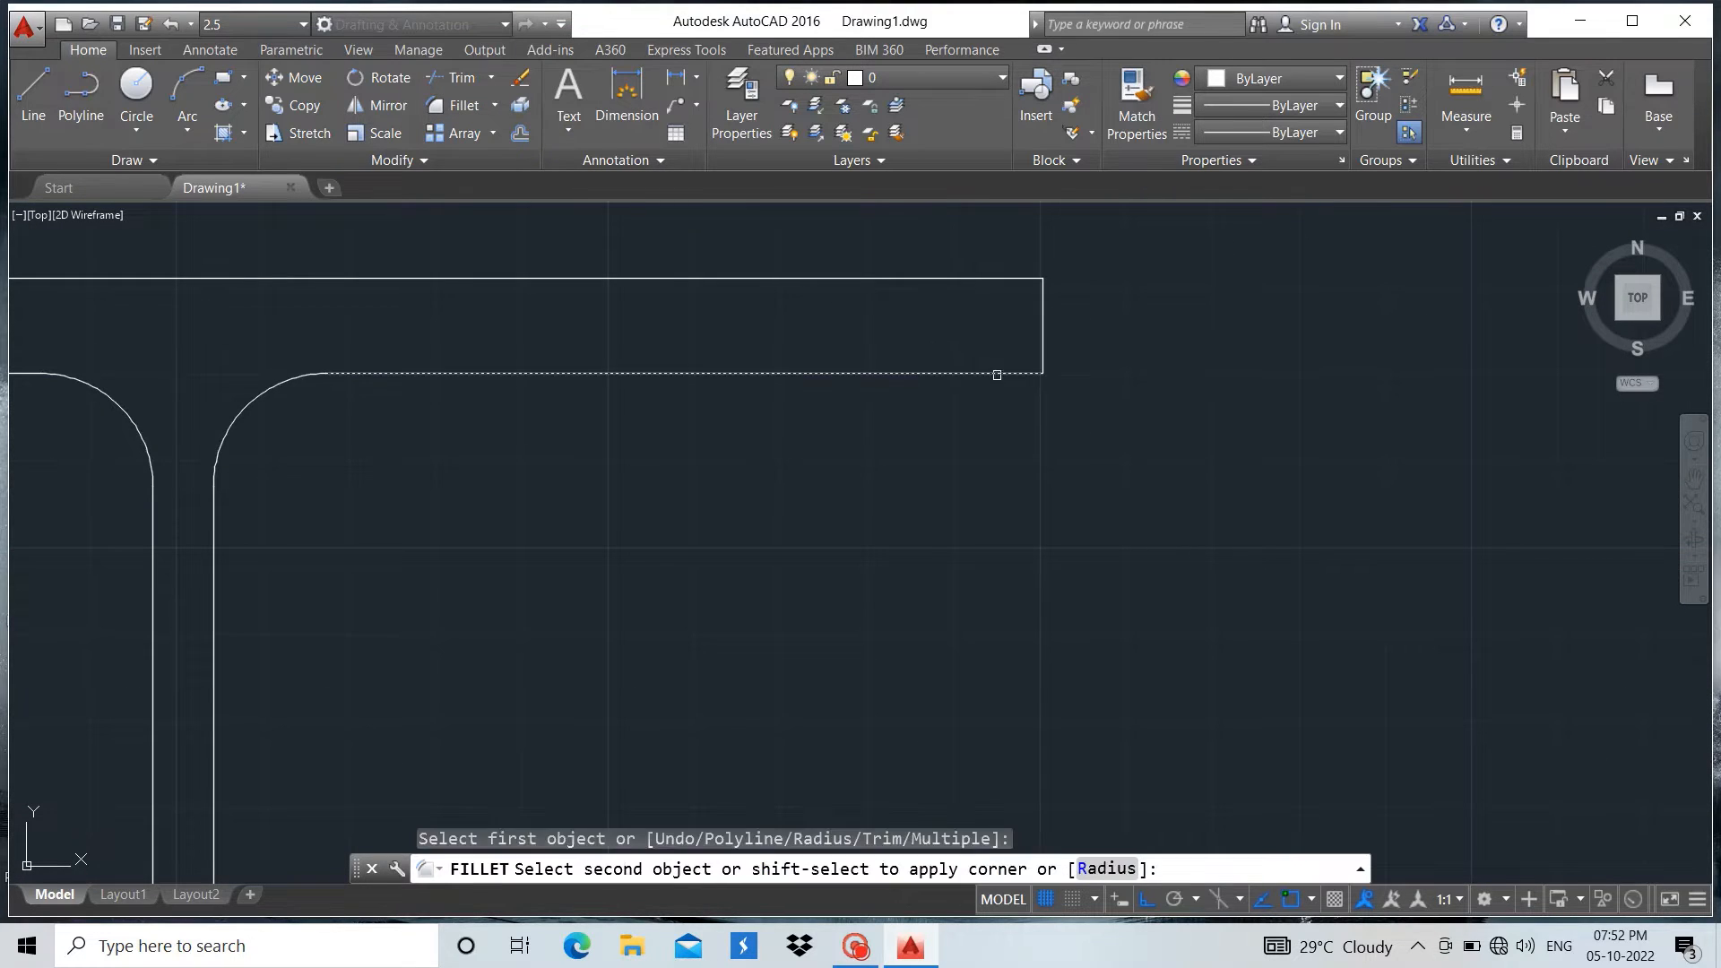
pyautogui.click(1036, 336)
# Fillet the lower left outer corner of the top flange with the same radius of 5
pyautogui.scroll(-3, 1287, 415)
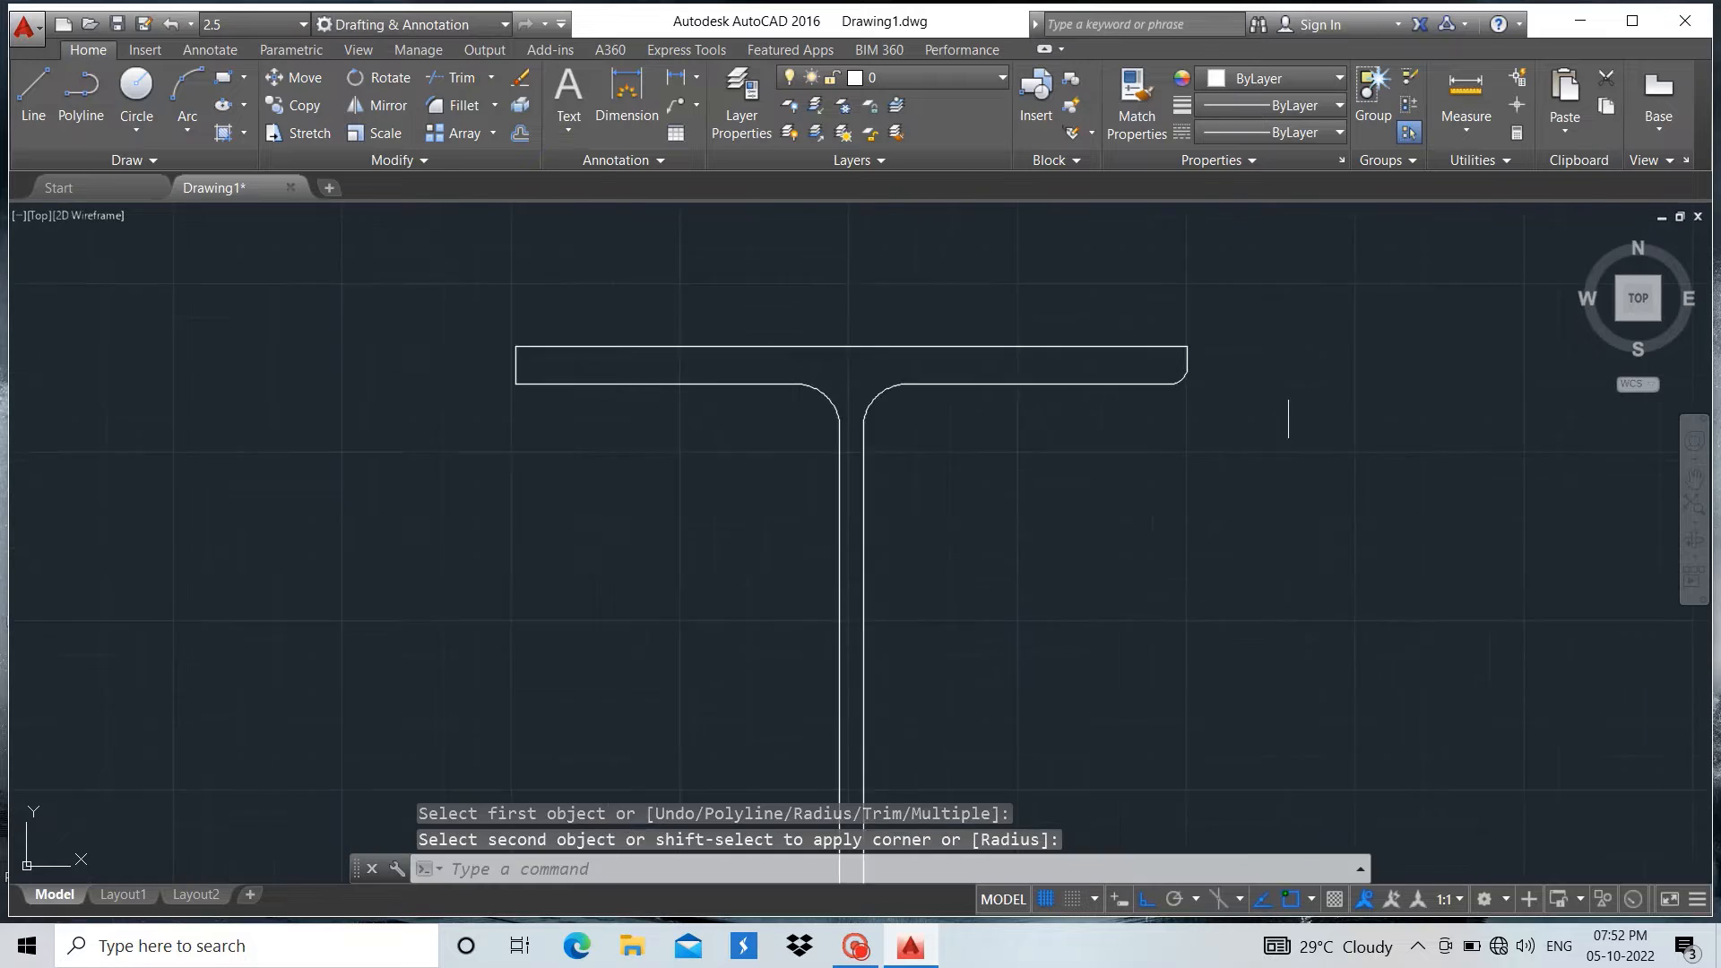
pyautogui.scroll(6, 801, 378)
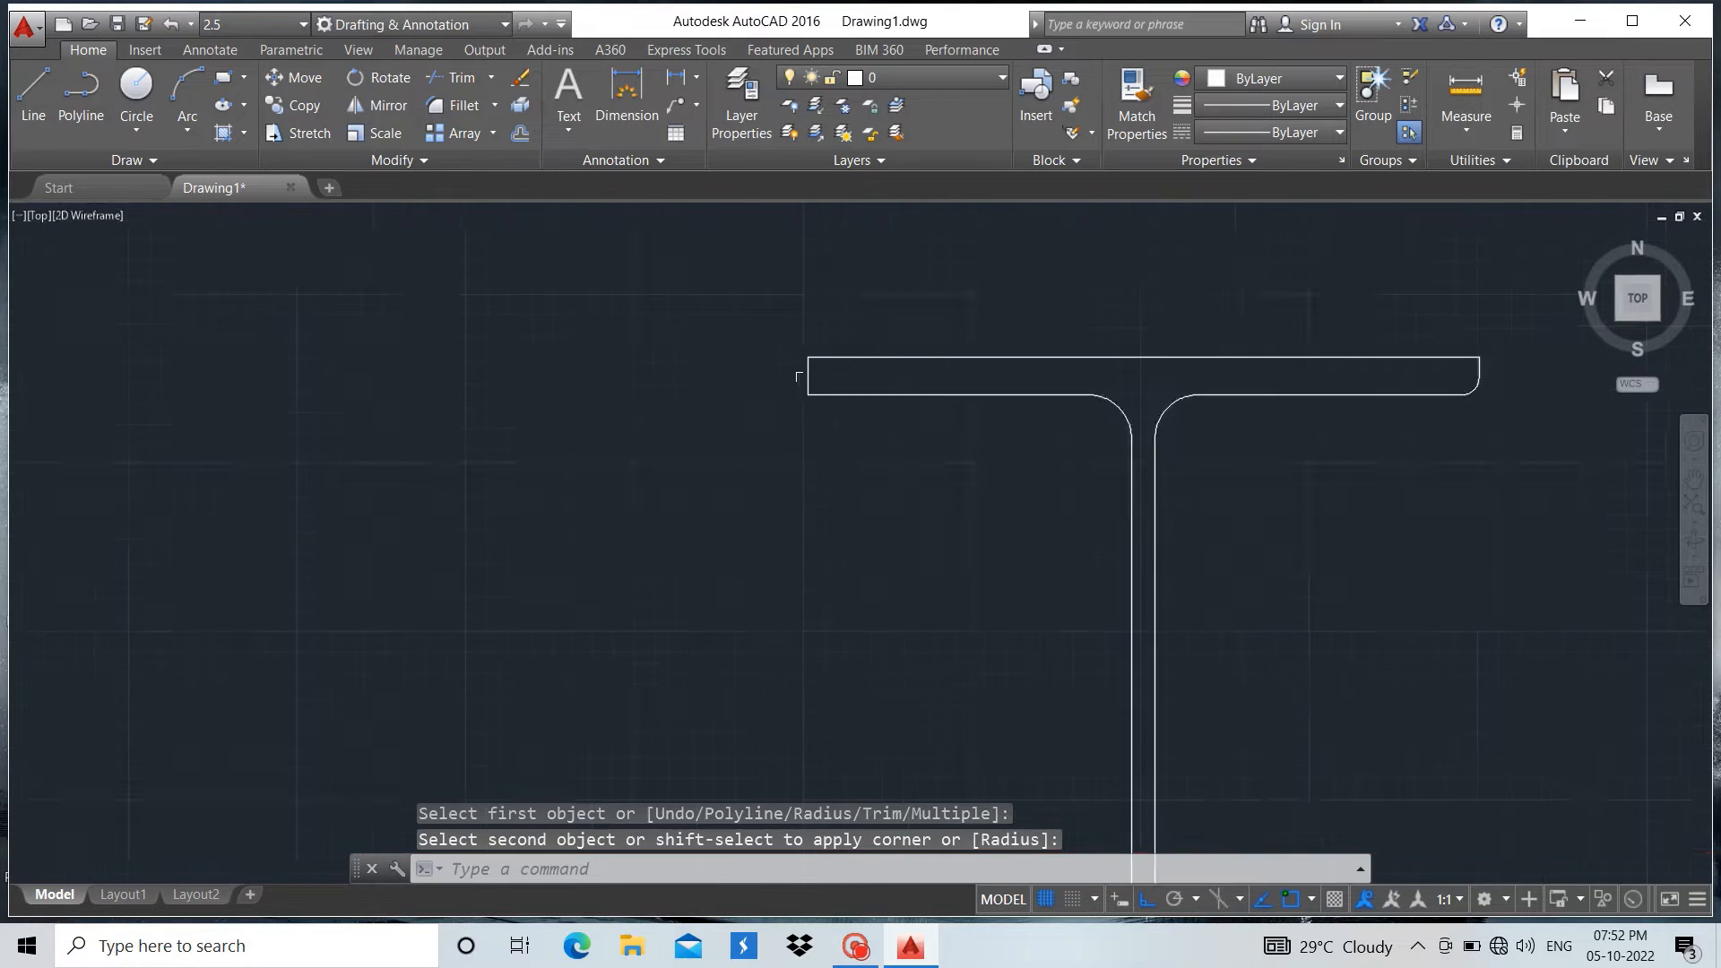
pyautogui.click(463, 106)
pyautogui.click(864, 420)
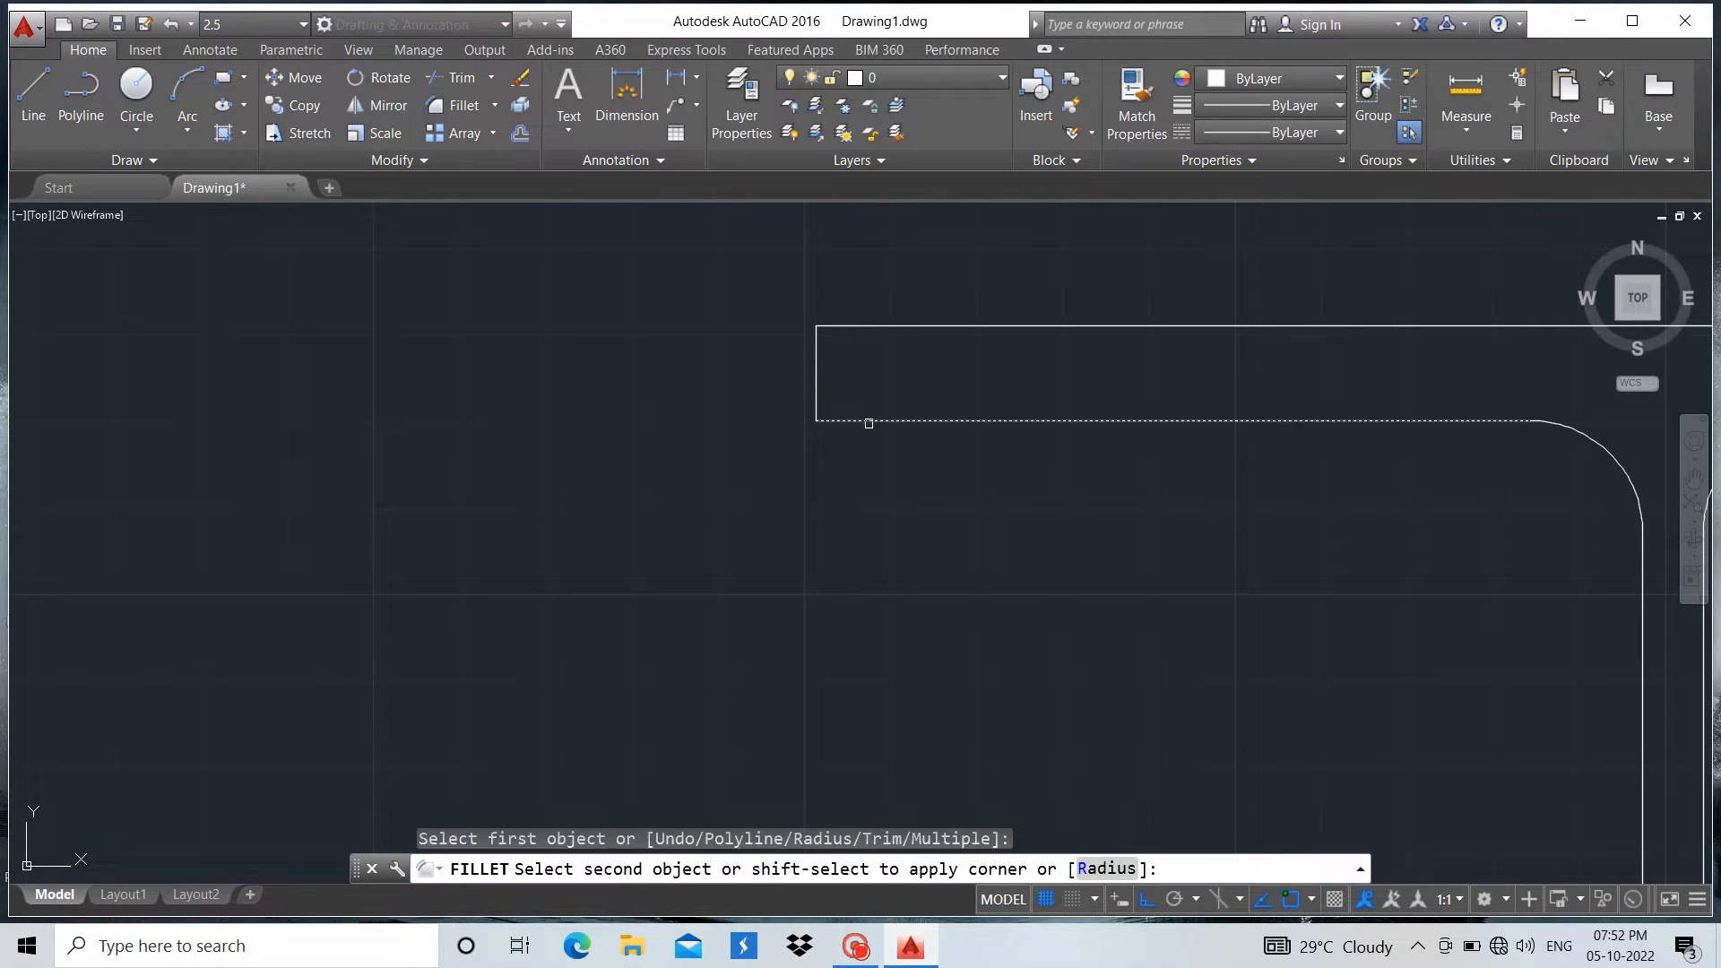
pyautogui.click(815, 375)
# Group all lines and arcs of the finished I-section into a single group
pyautogui.scroll(-5, 699, 448)
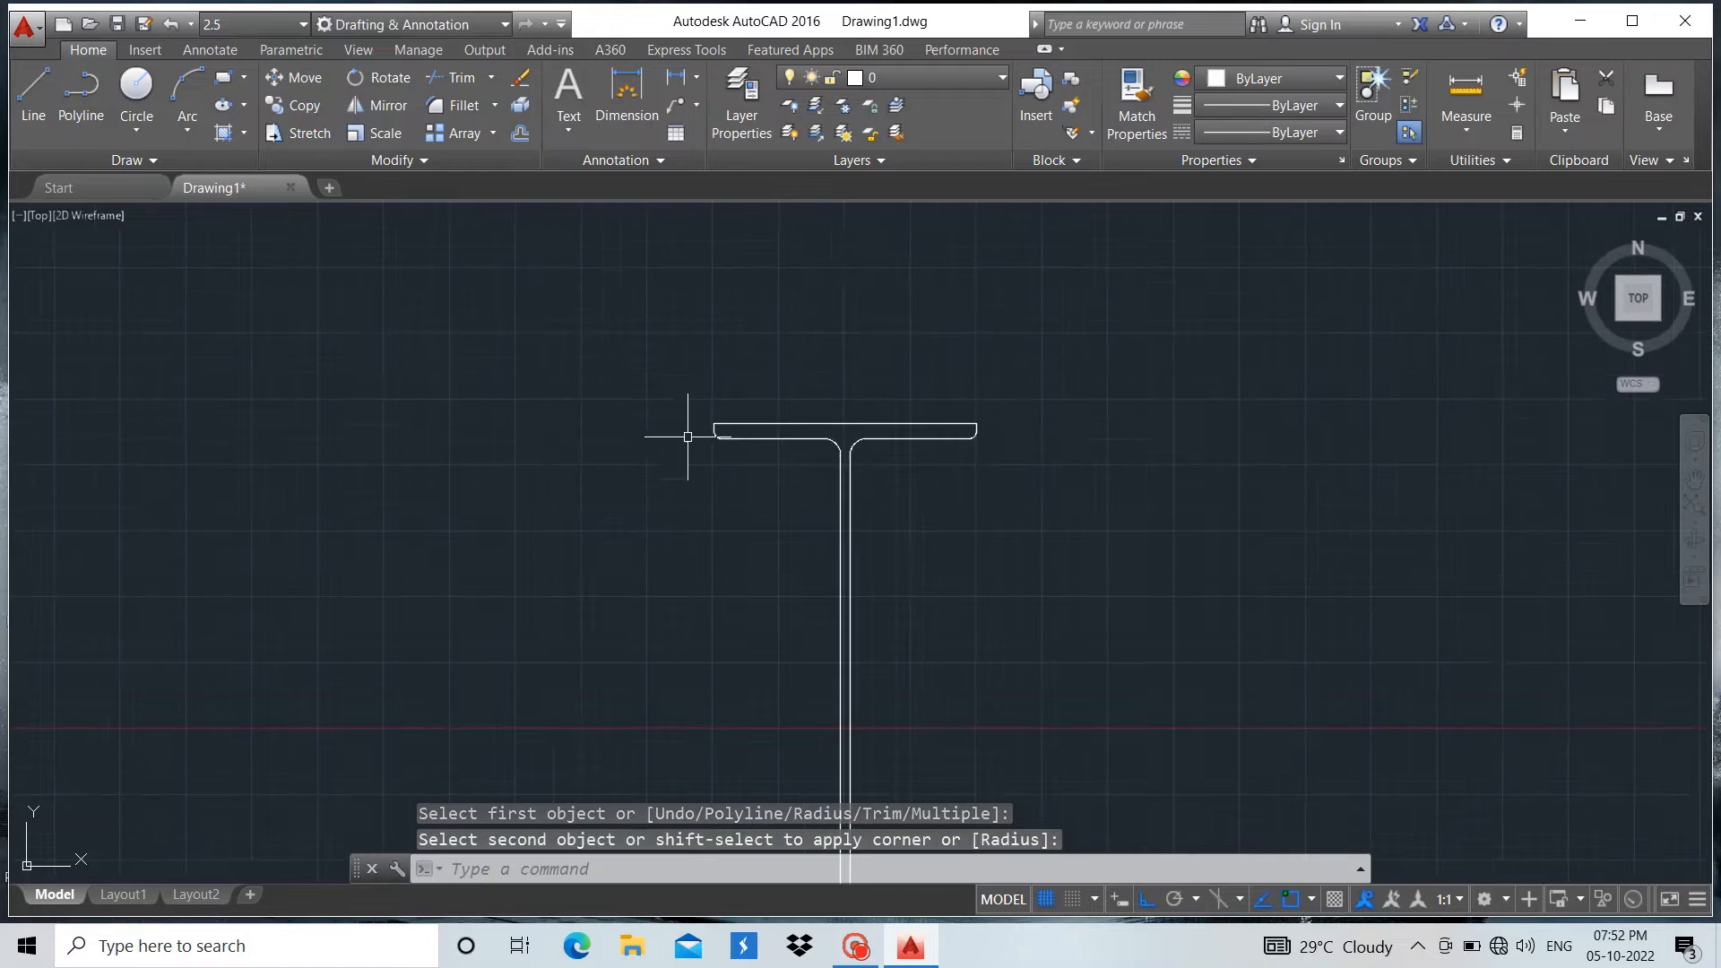
pyautogui.scroll(-1, 744, 326)
pyautogui.scroll(1, 782, 415)
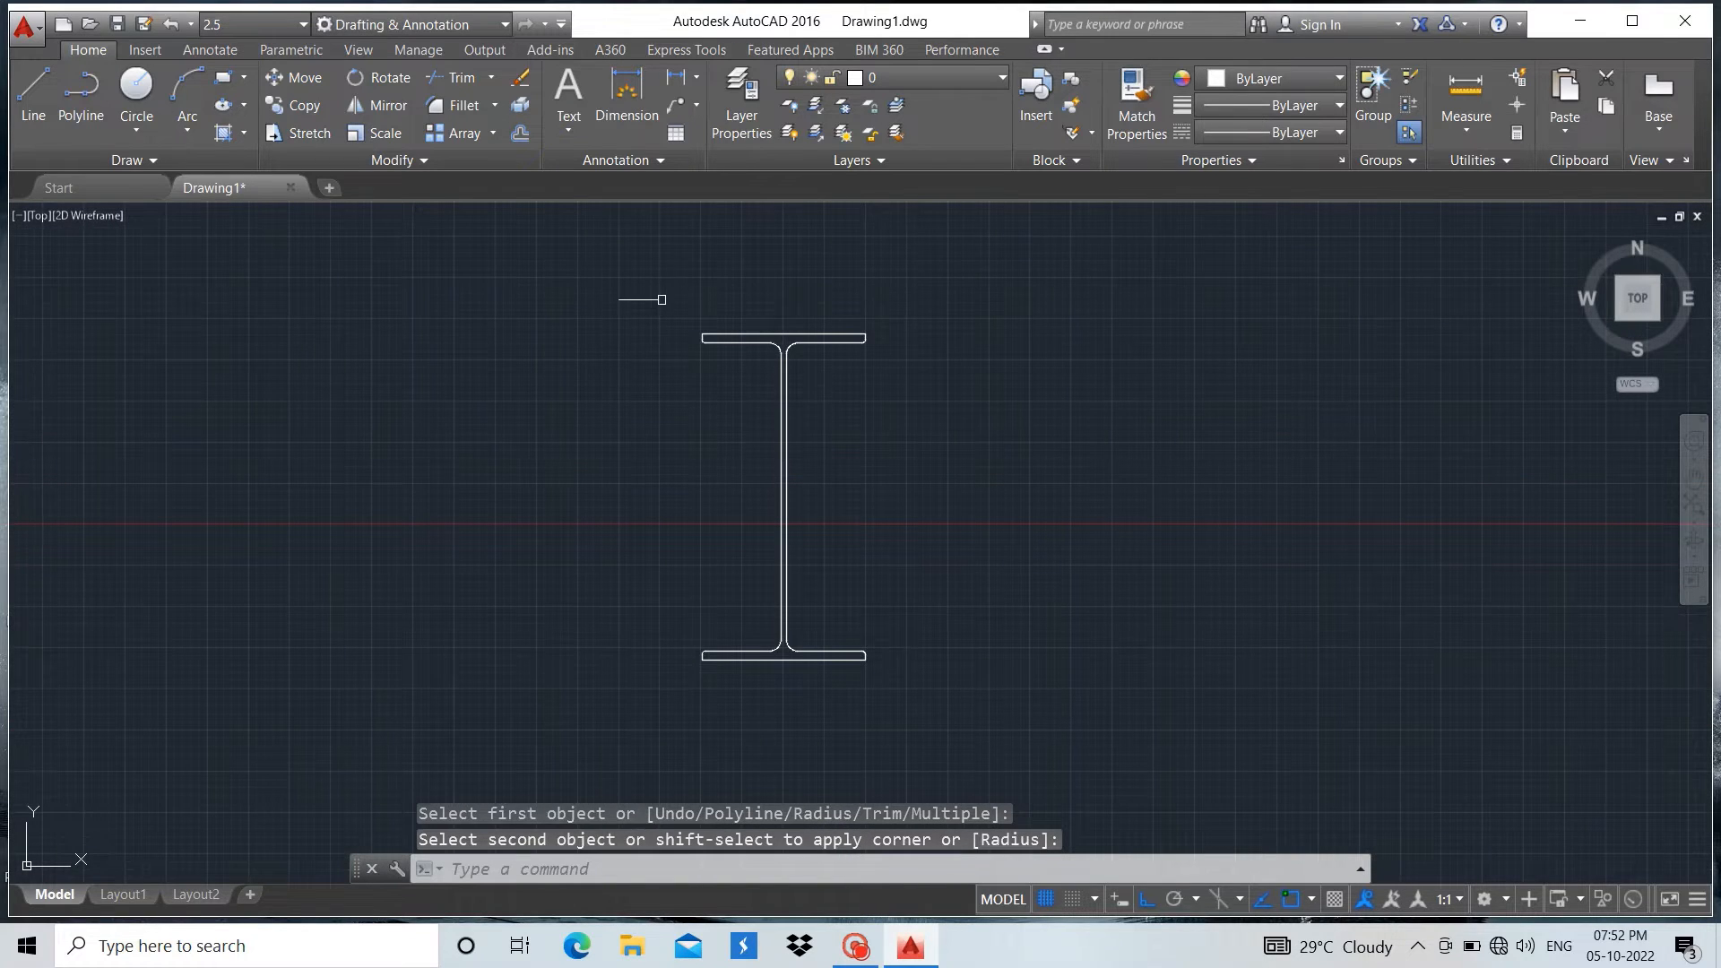
pyautogui.press('Escape')
pyautogui.click(635, 277)
pyautogui.click(1049, 759)
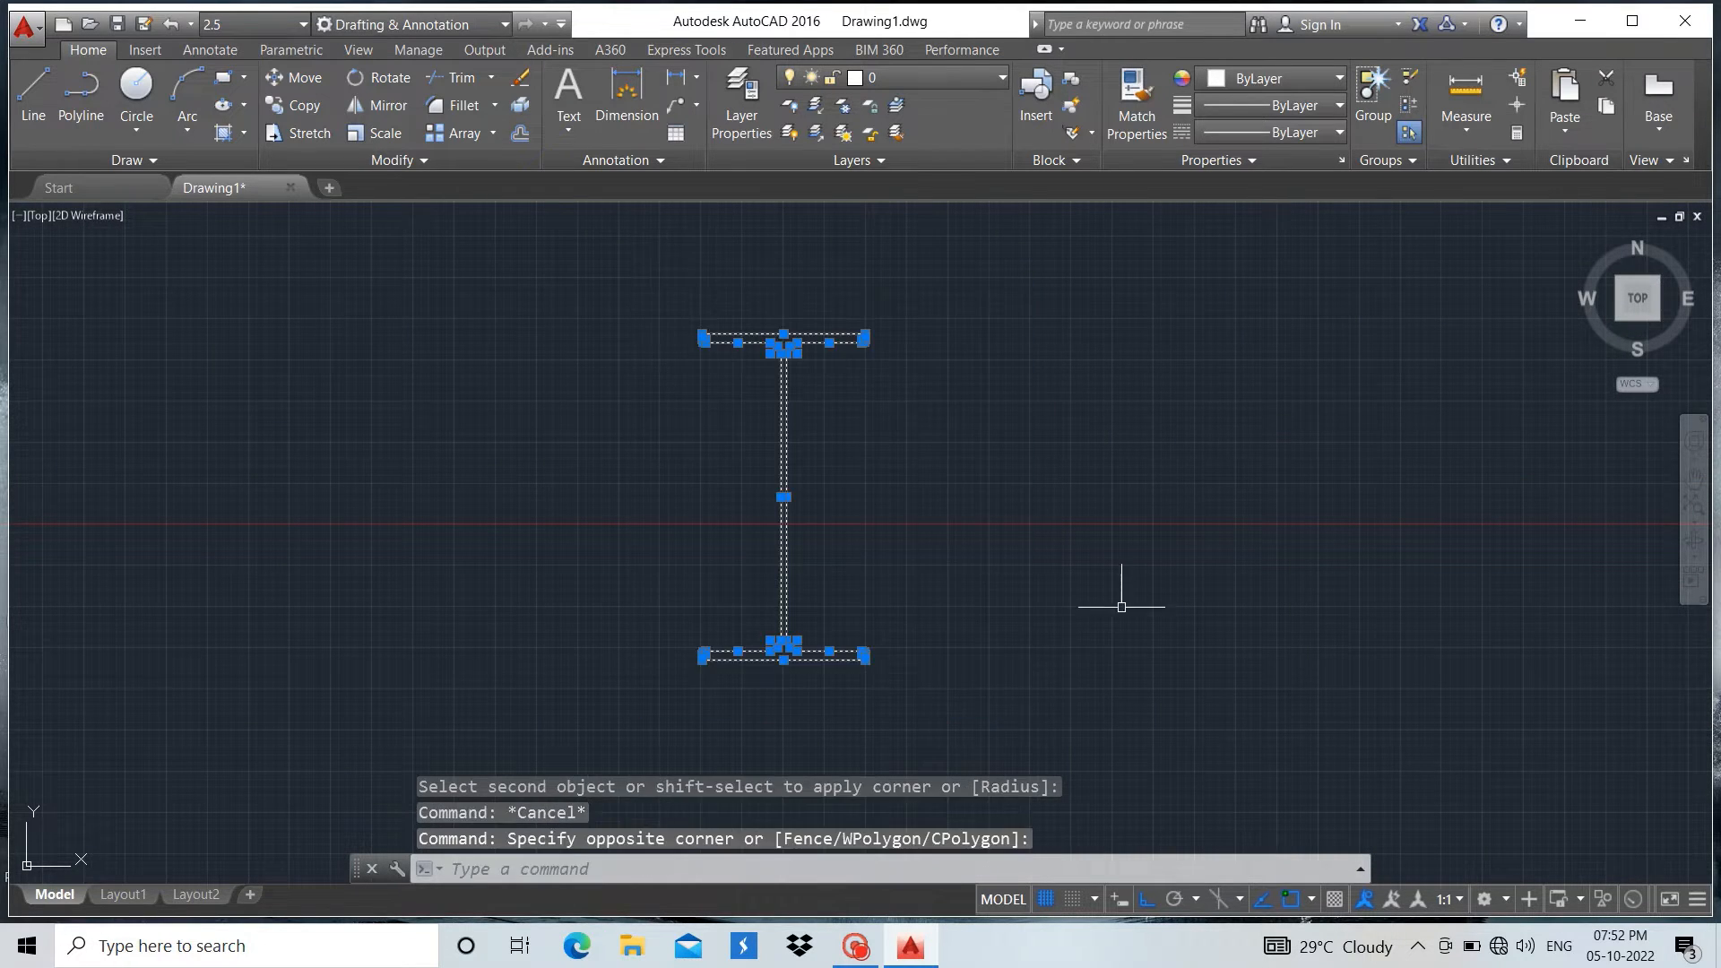
pyautogui.write('G')
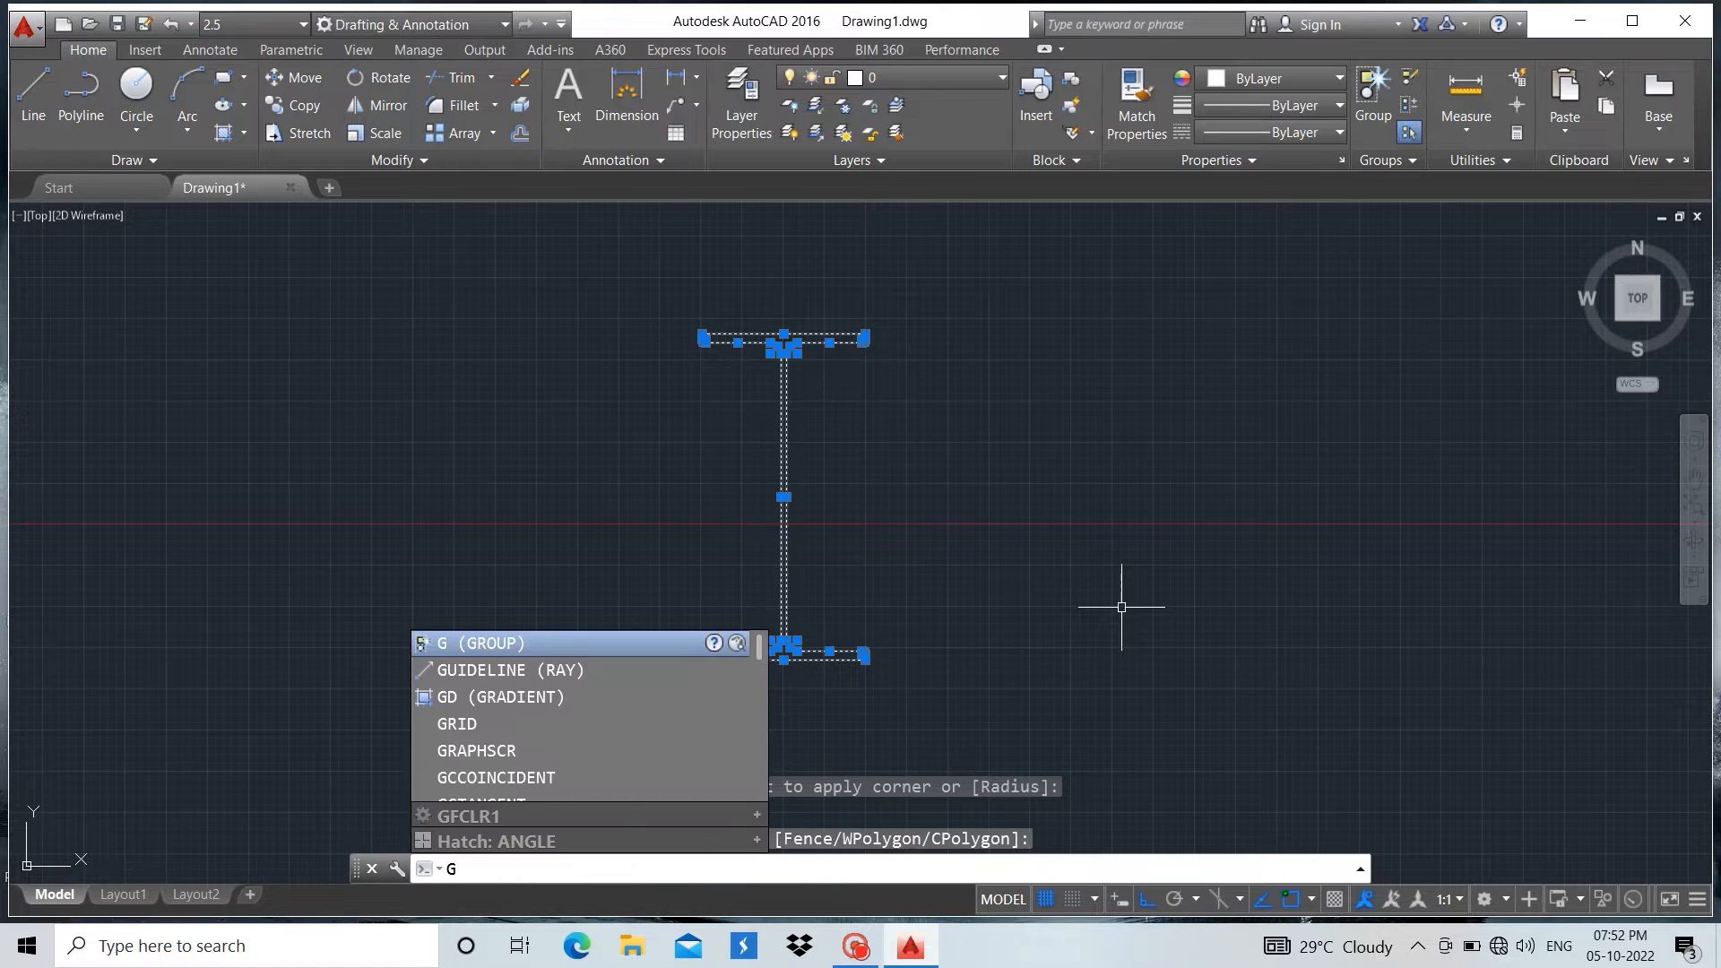
pyautogui.write('ROUP')
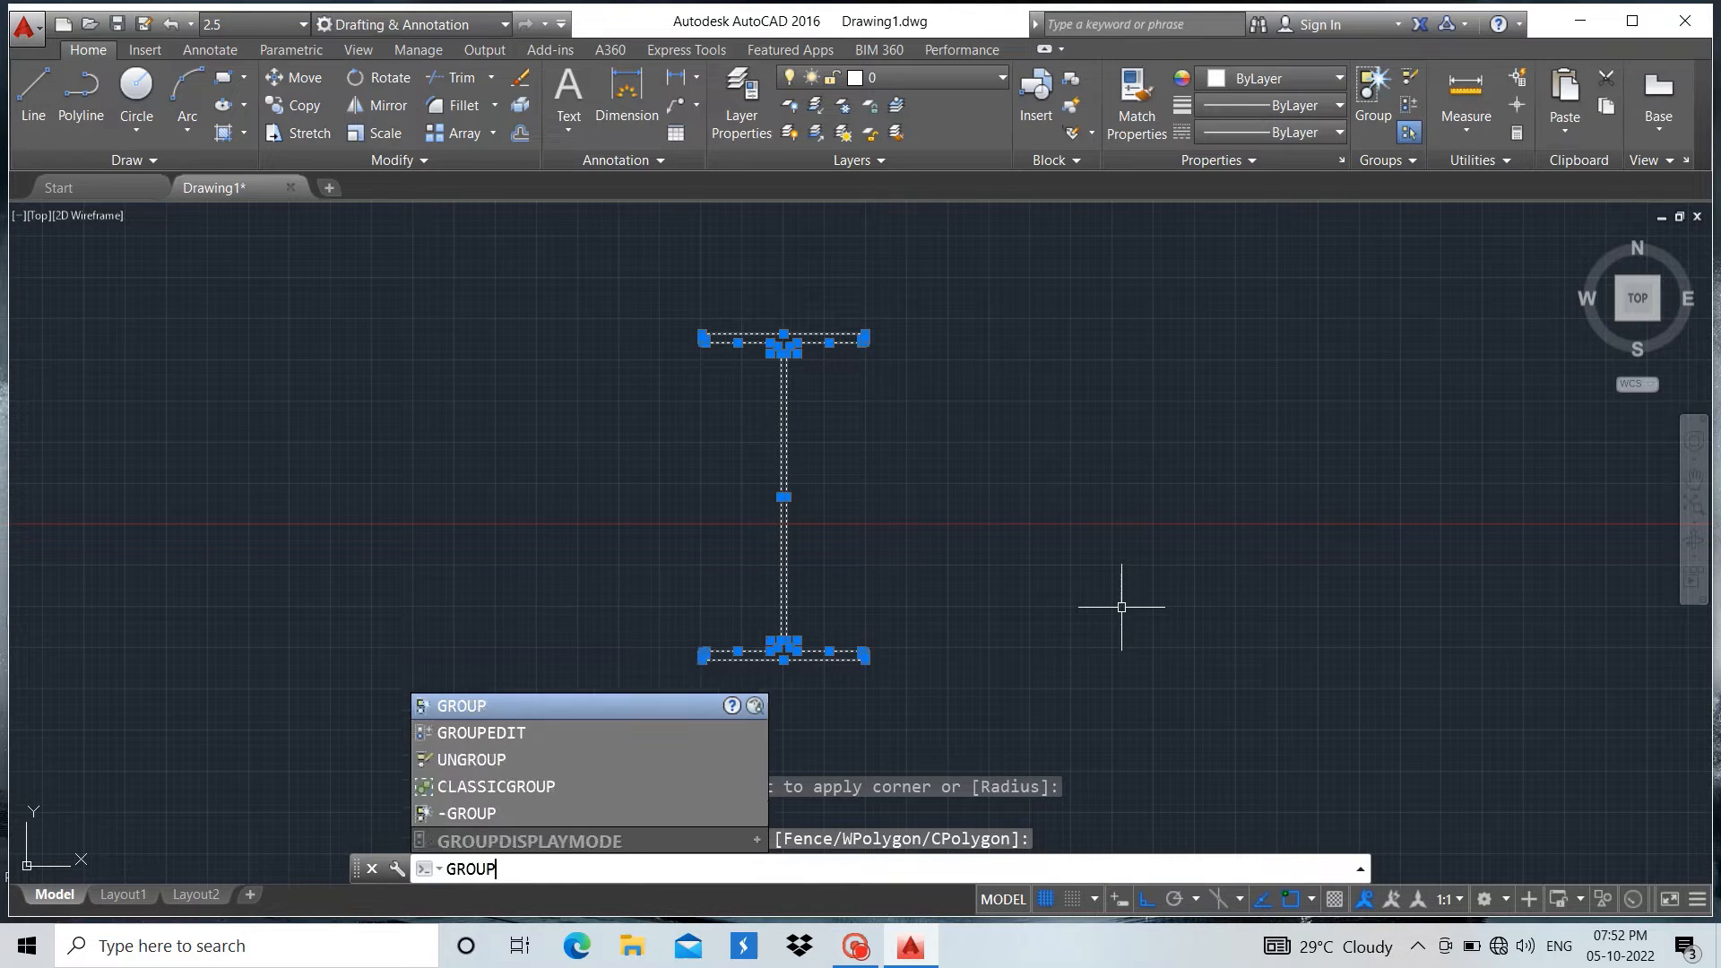
pyautogui.click(519, 708)
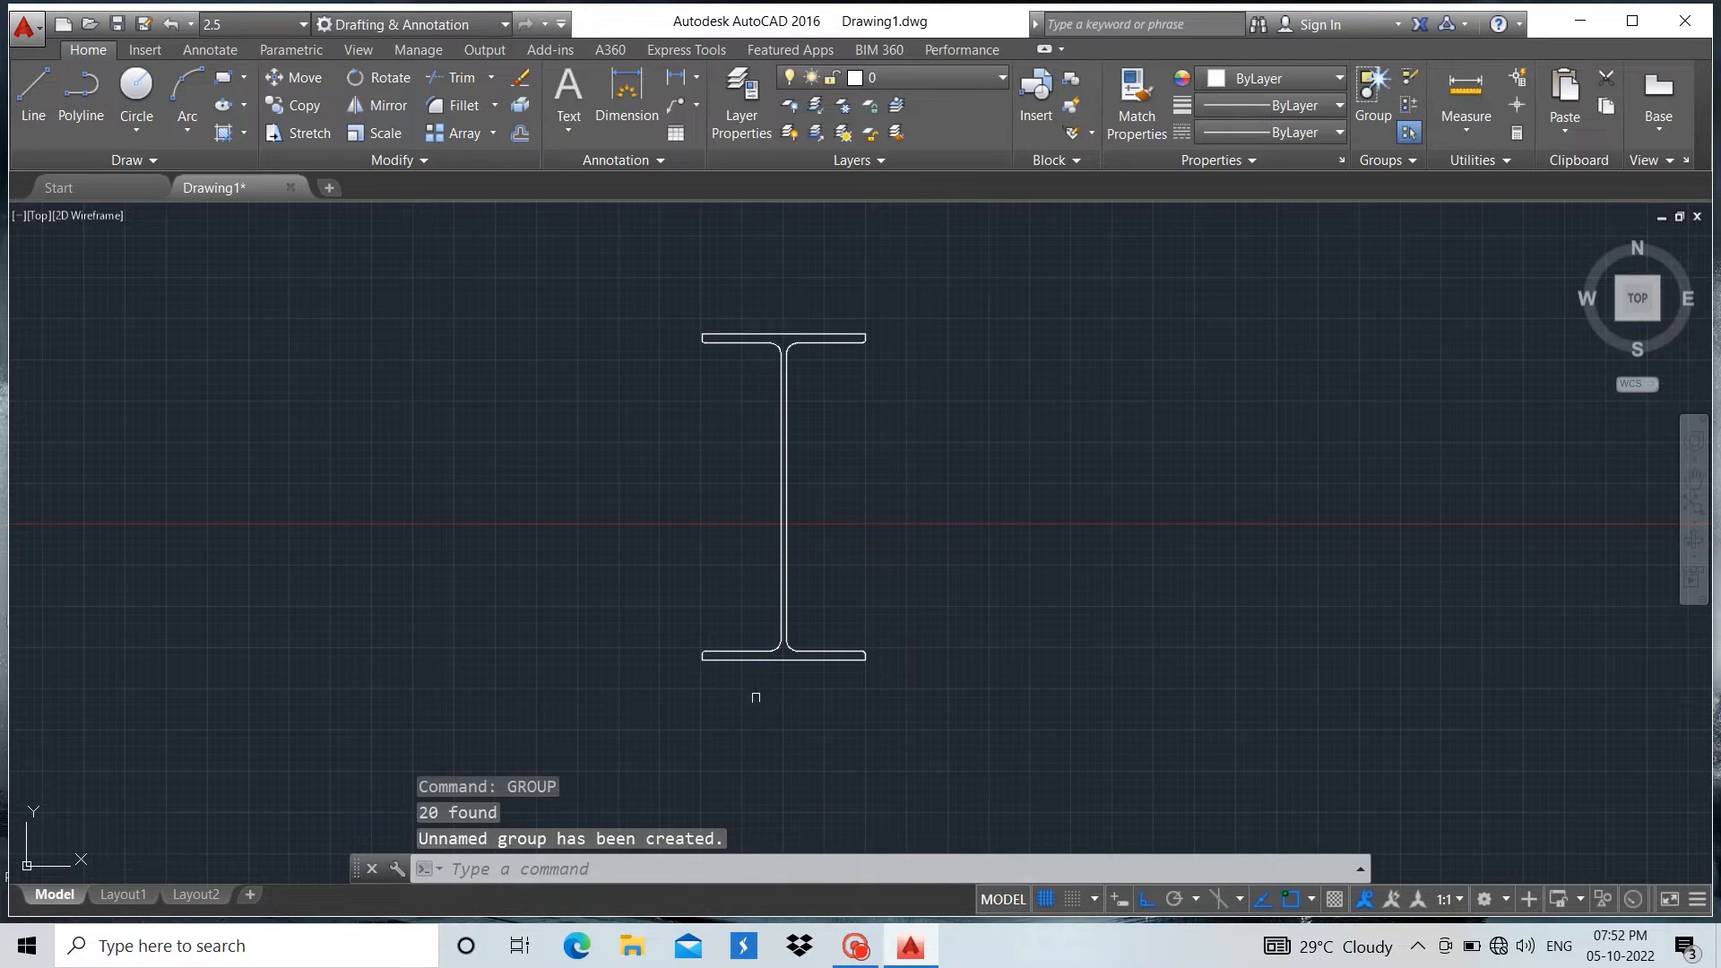
pyautogui.press('Return')
pyautogui.scroll(-2, 1187, 619)
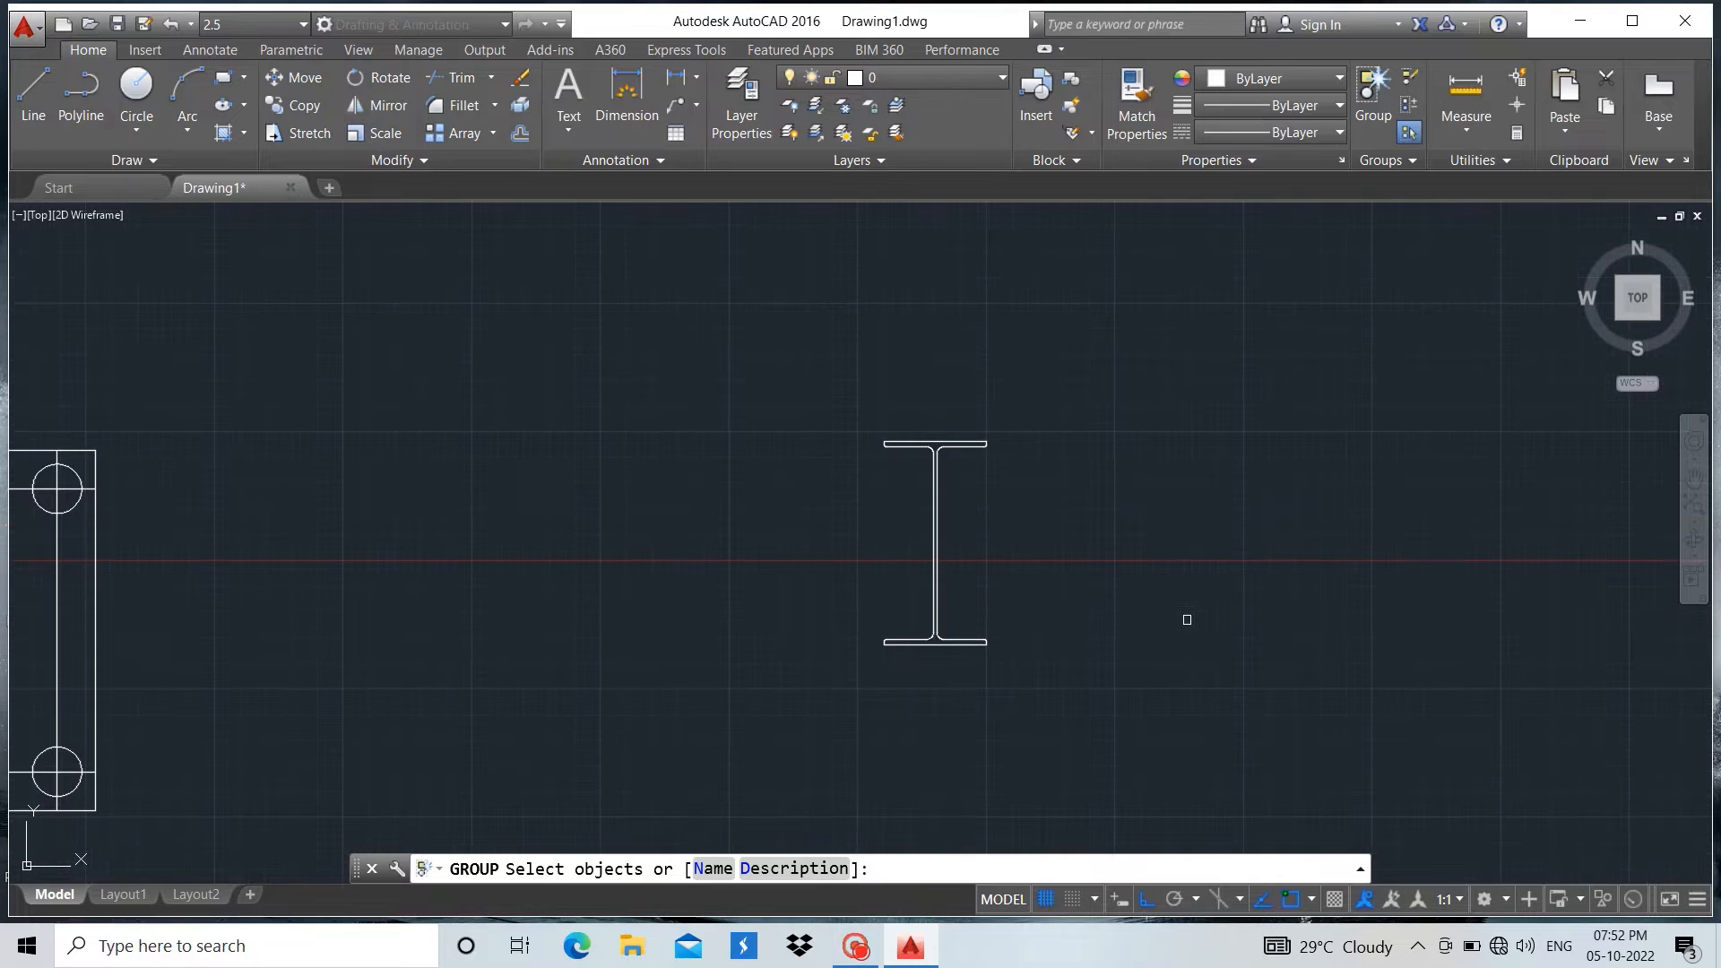
pyautogui.press('Escape')
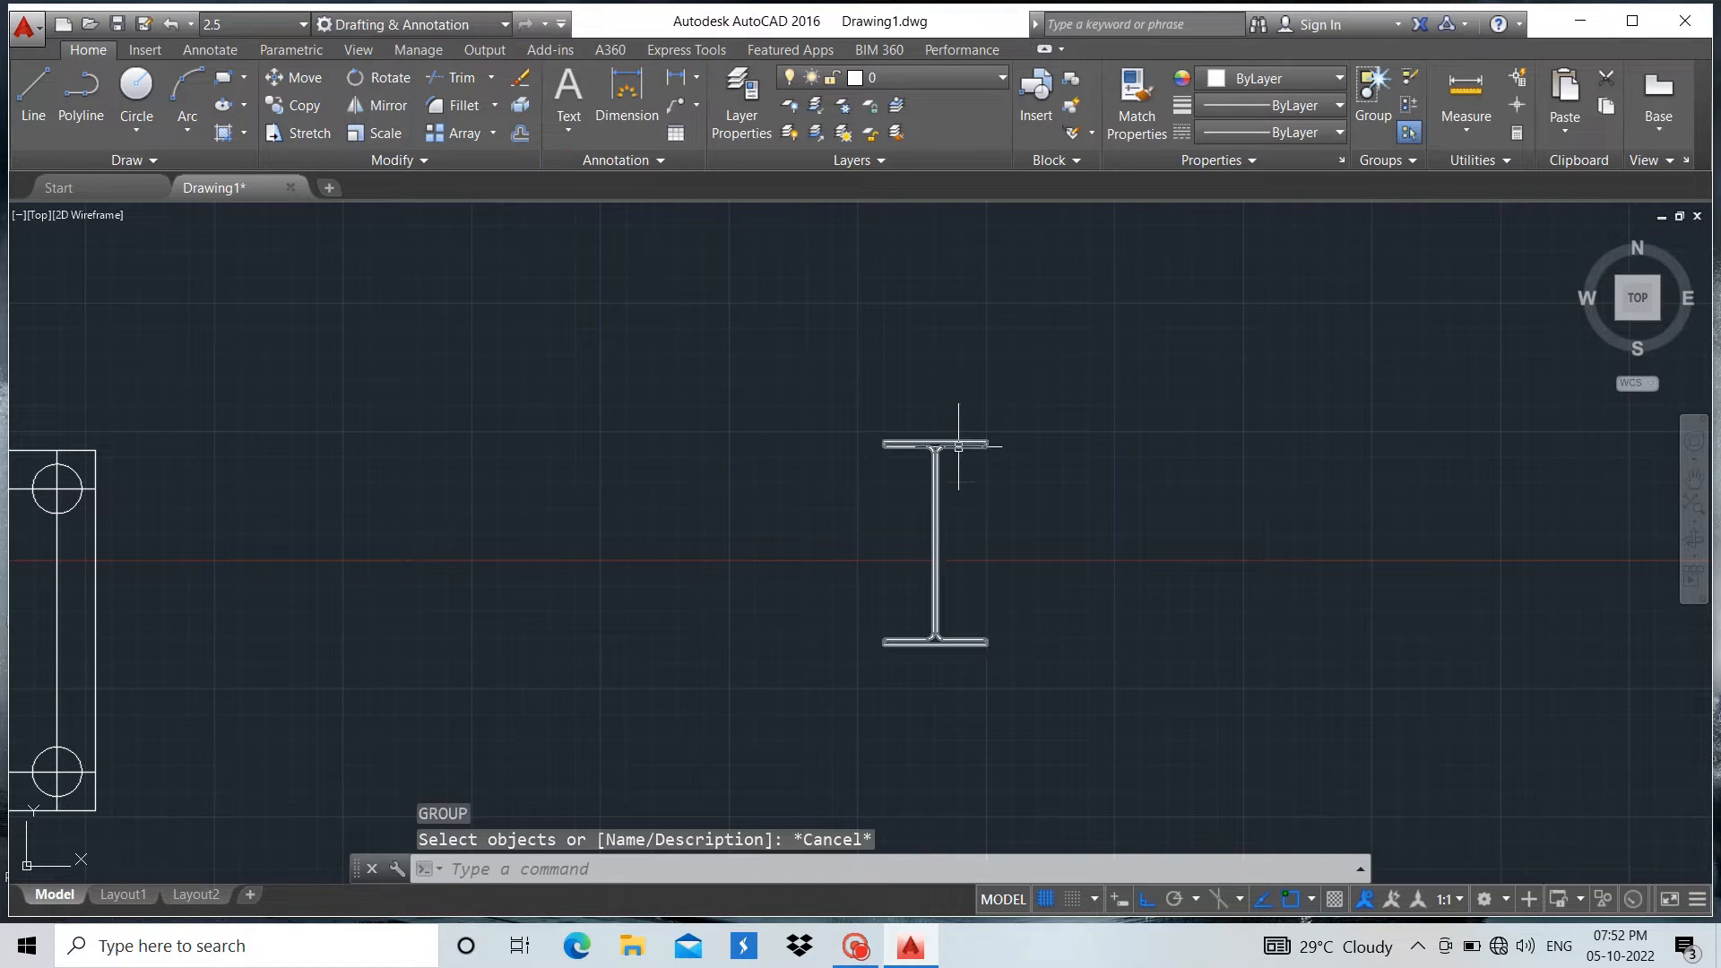
pyautogui.press('Escape')
# Draw a vertical centre line through the large rectangle from its top edge's midpoint to its bottom edge
pyautogui.scroll(2, 1076, 528)
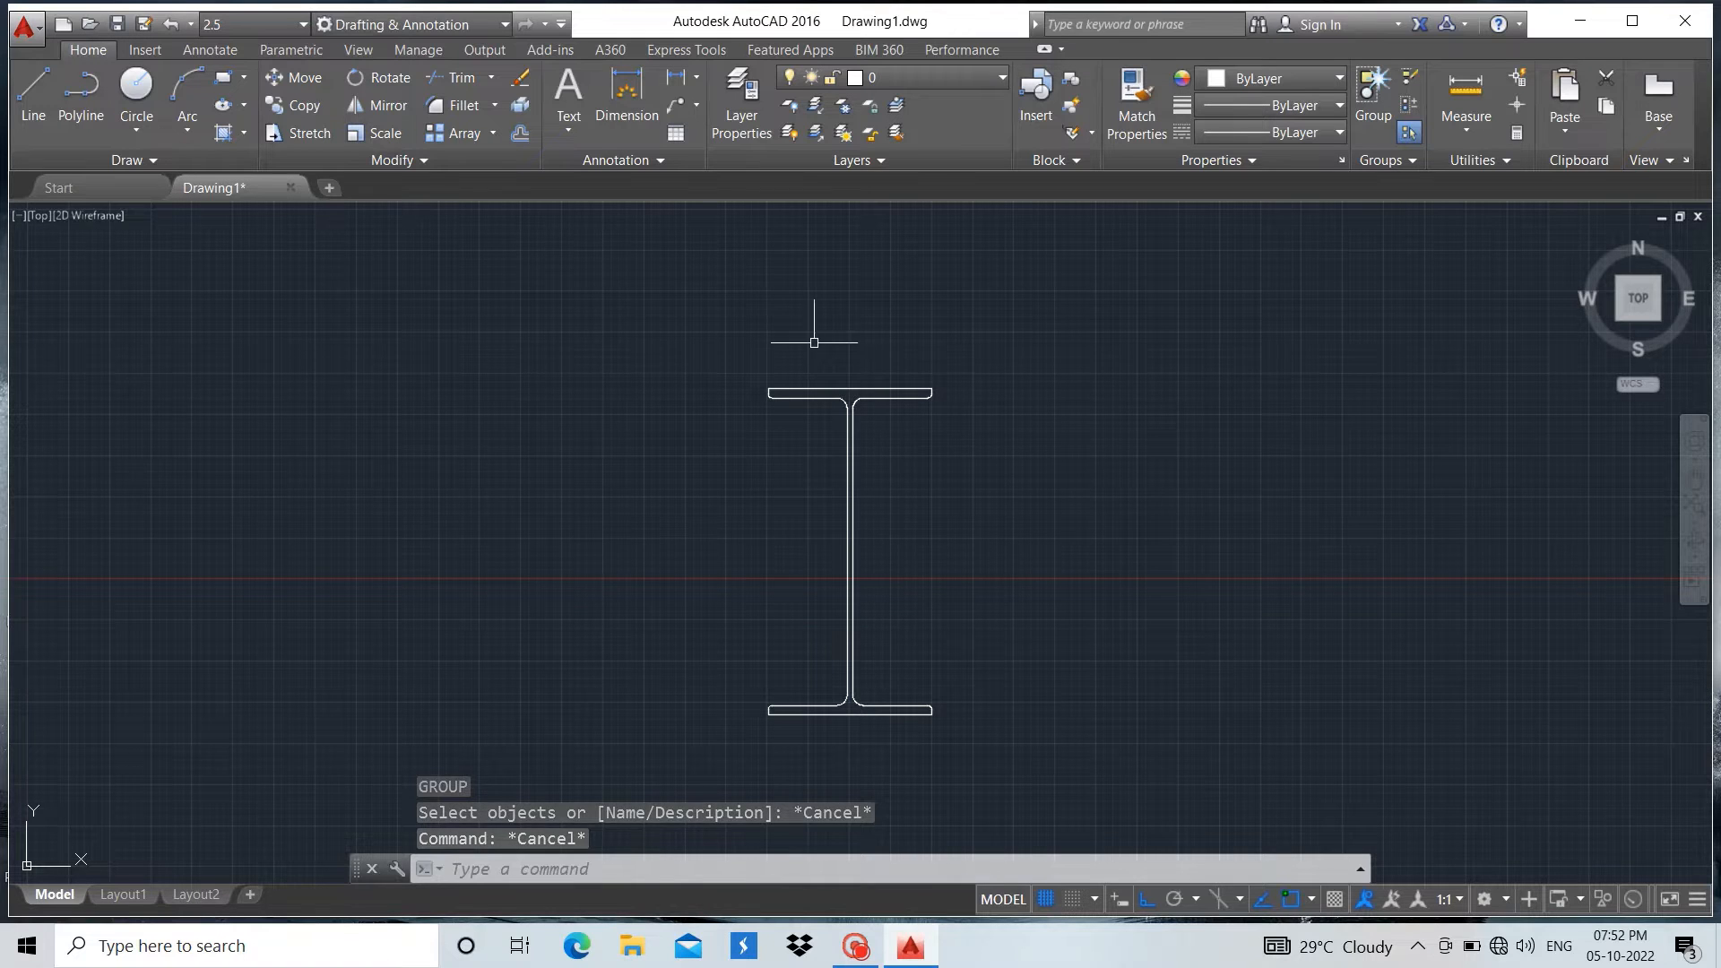
pyautogui.scroll(-5, 910, 385)
pyautogui.scroll(4, 385, 443)
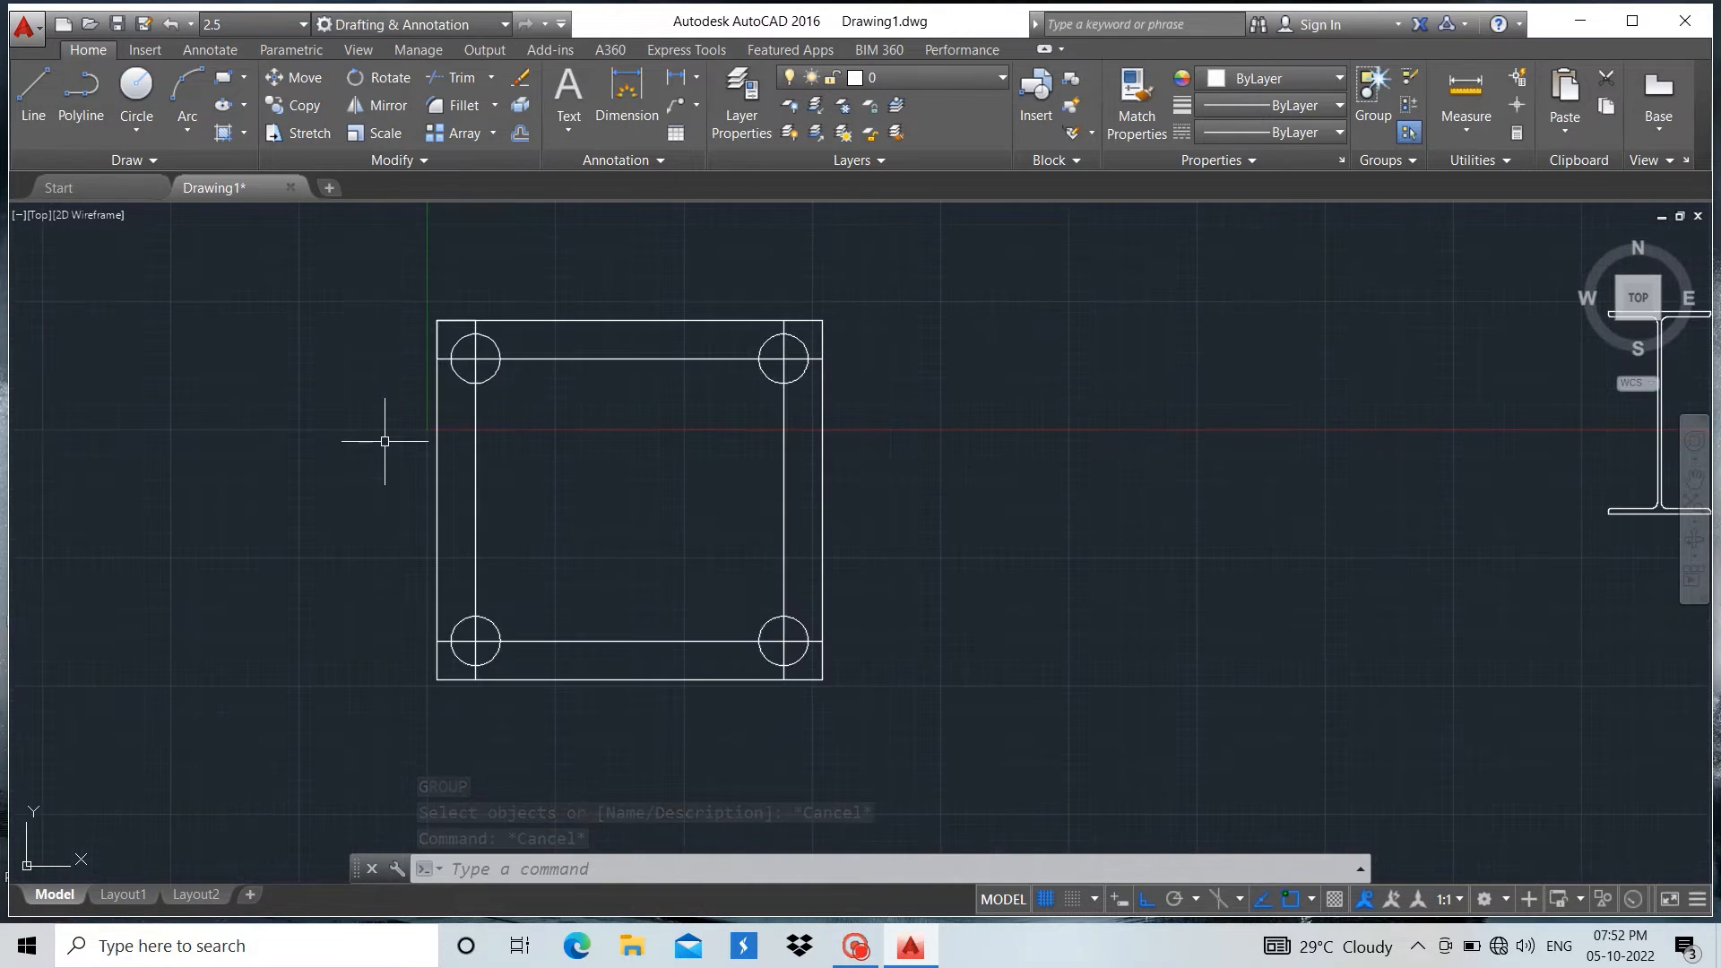
pyautogui.click(33, 97)
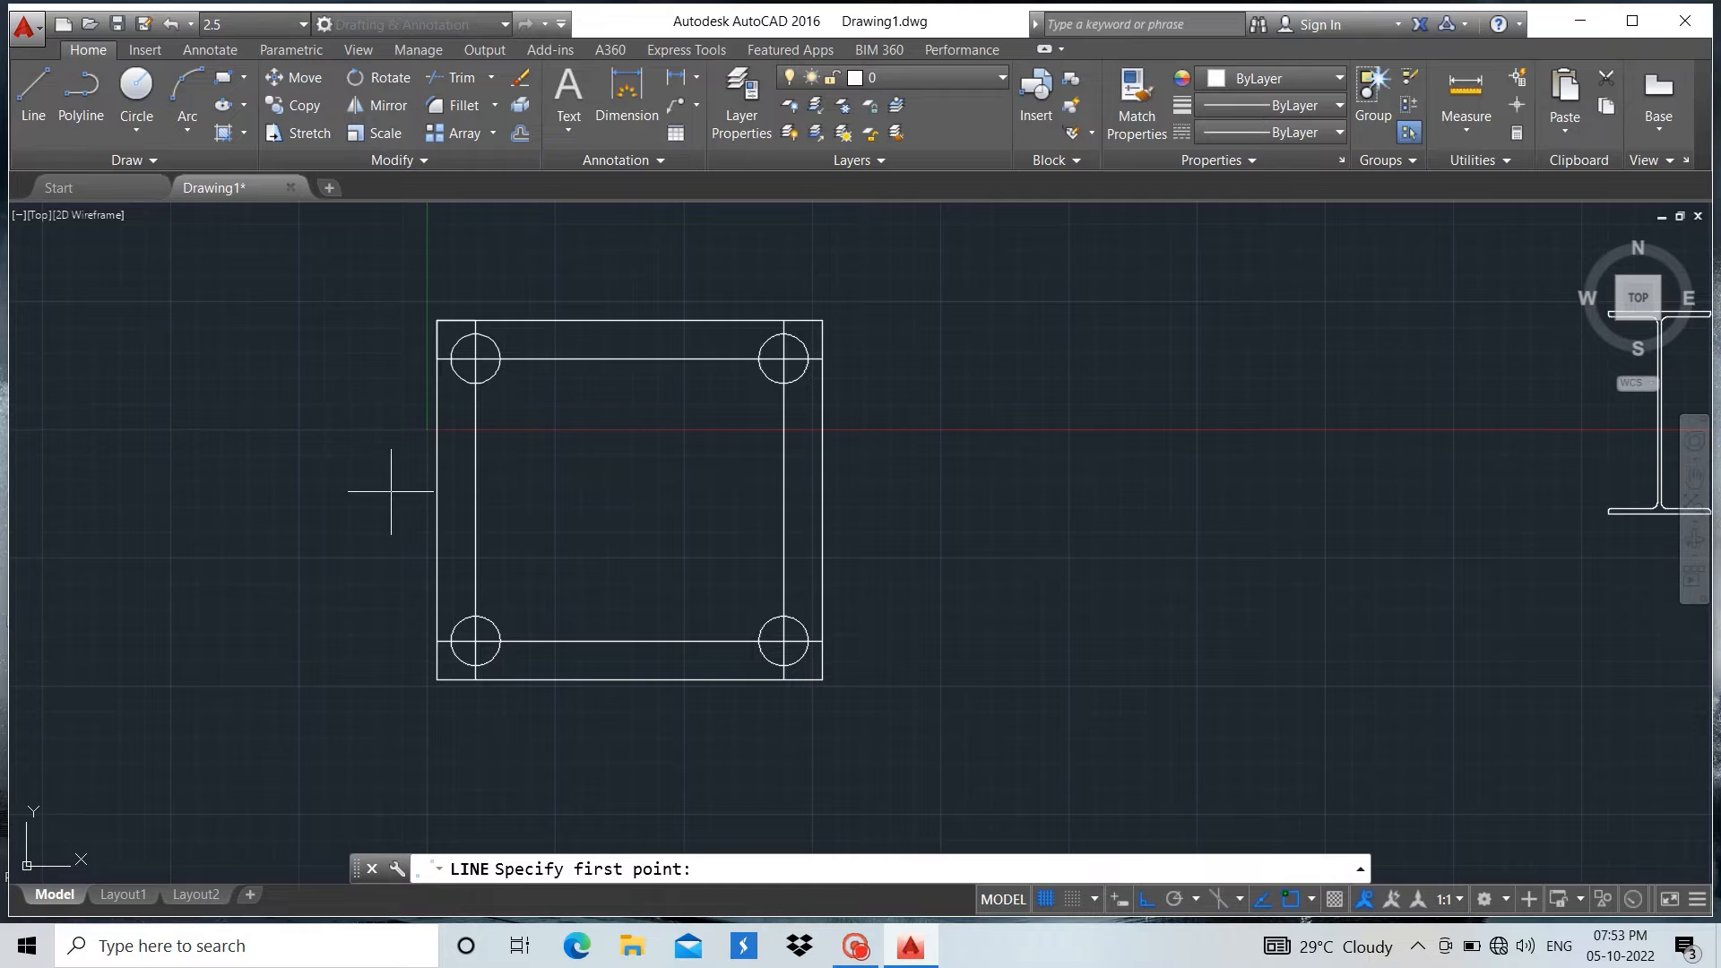
pyautogui.click(630, 318)
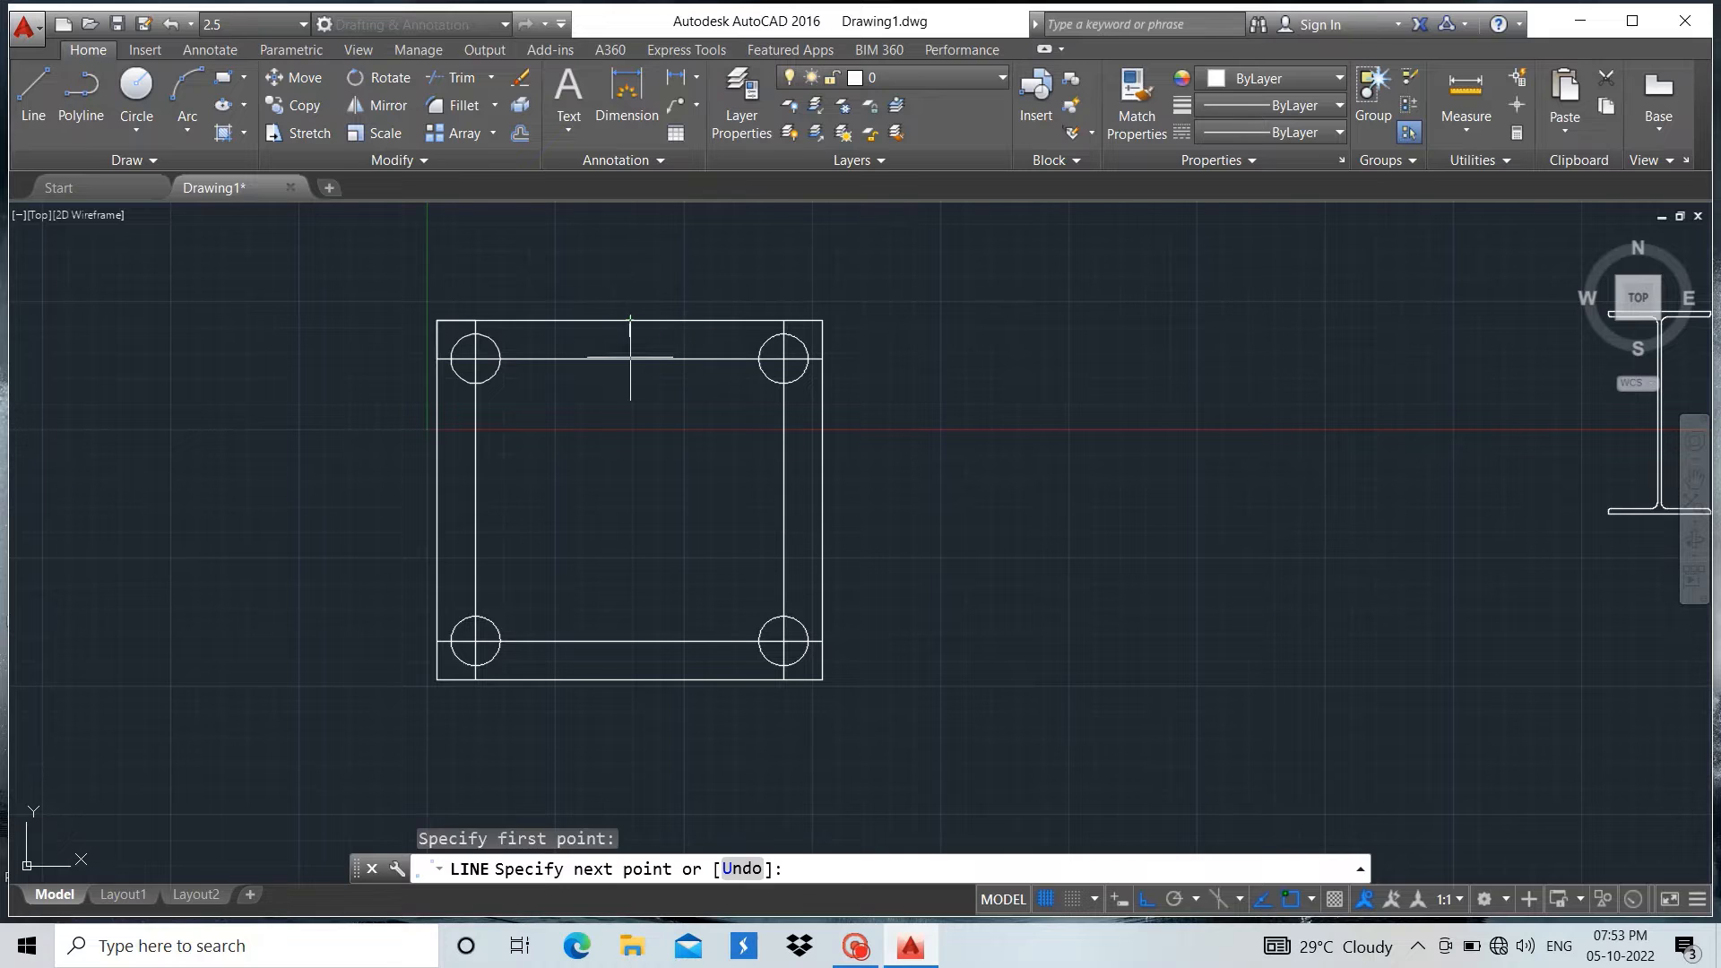
pyautogui.click(629, 679)
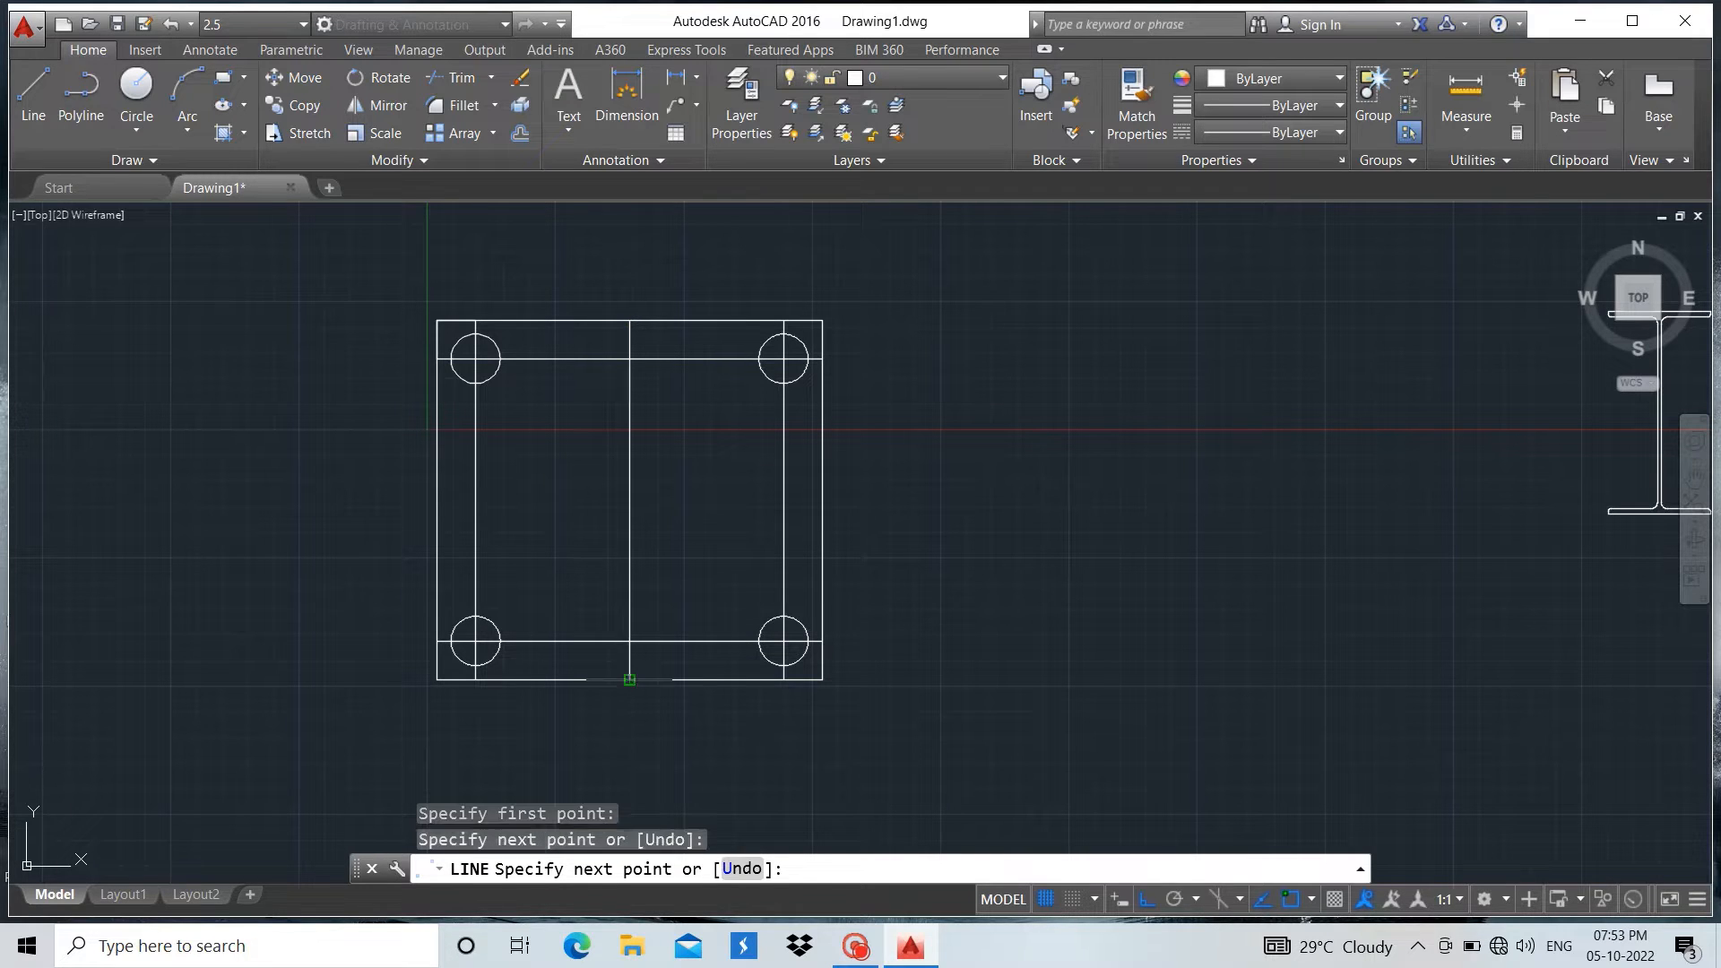
pyautogui.press('Return')
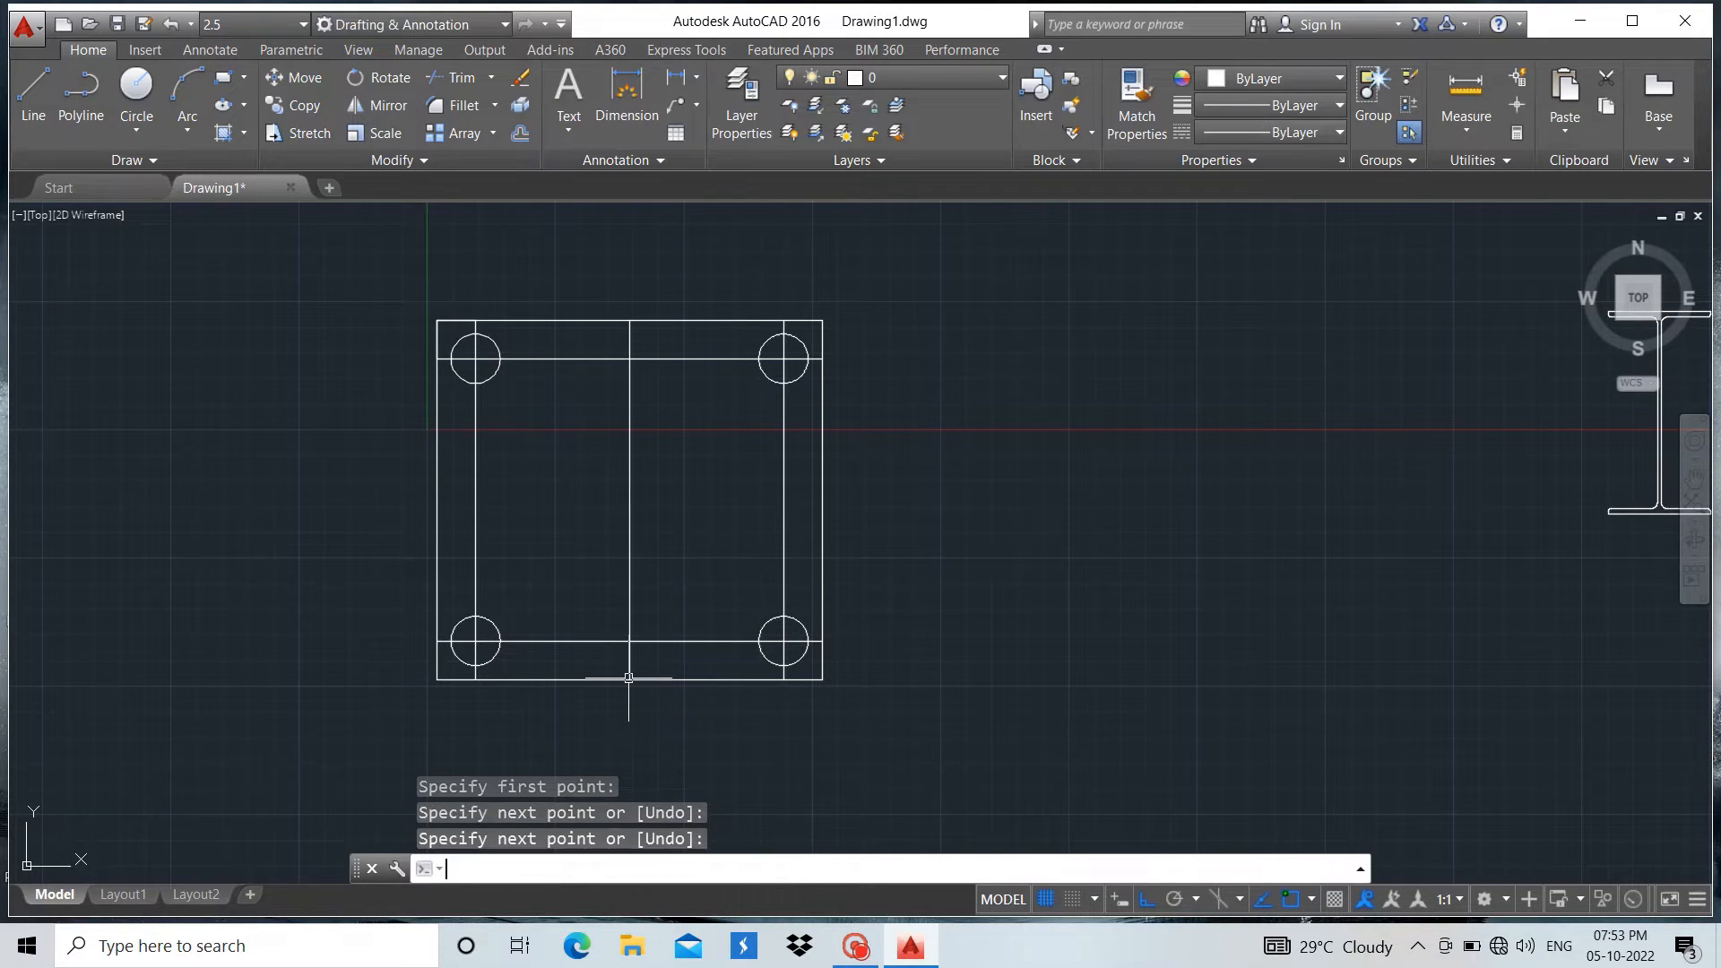
# Draw a horizontal centre line across the large rectangle from its left edge's midpoint to its right edge
pyautogui.click(47, 82)
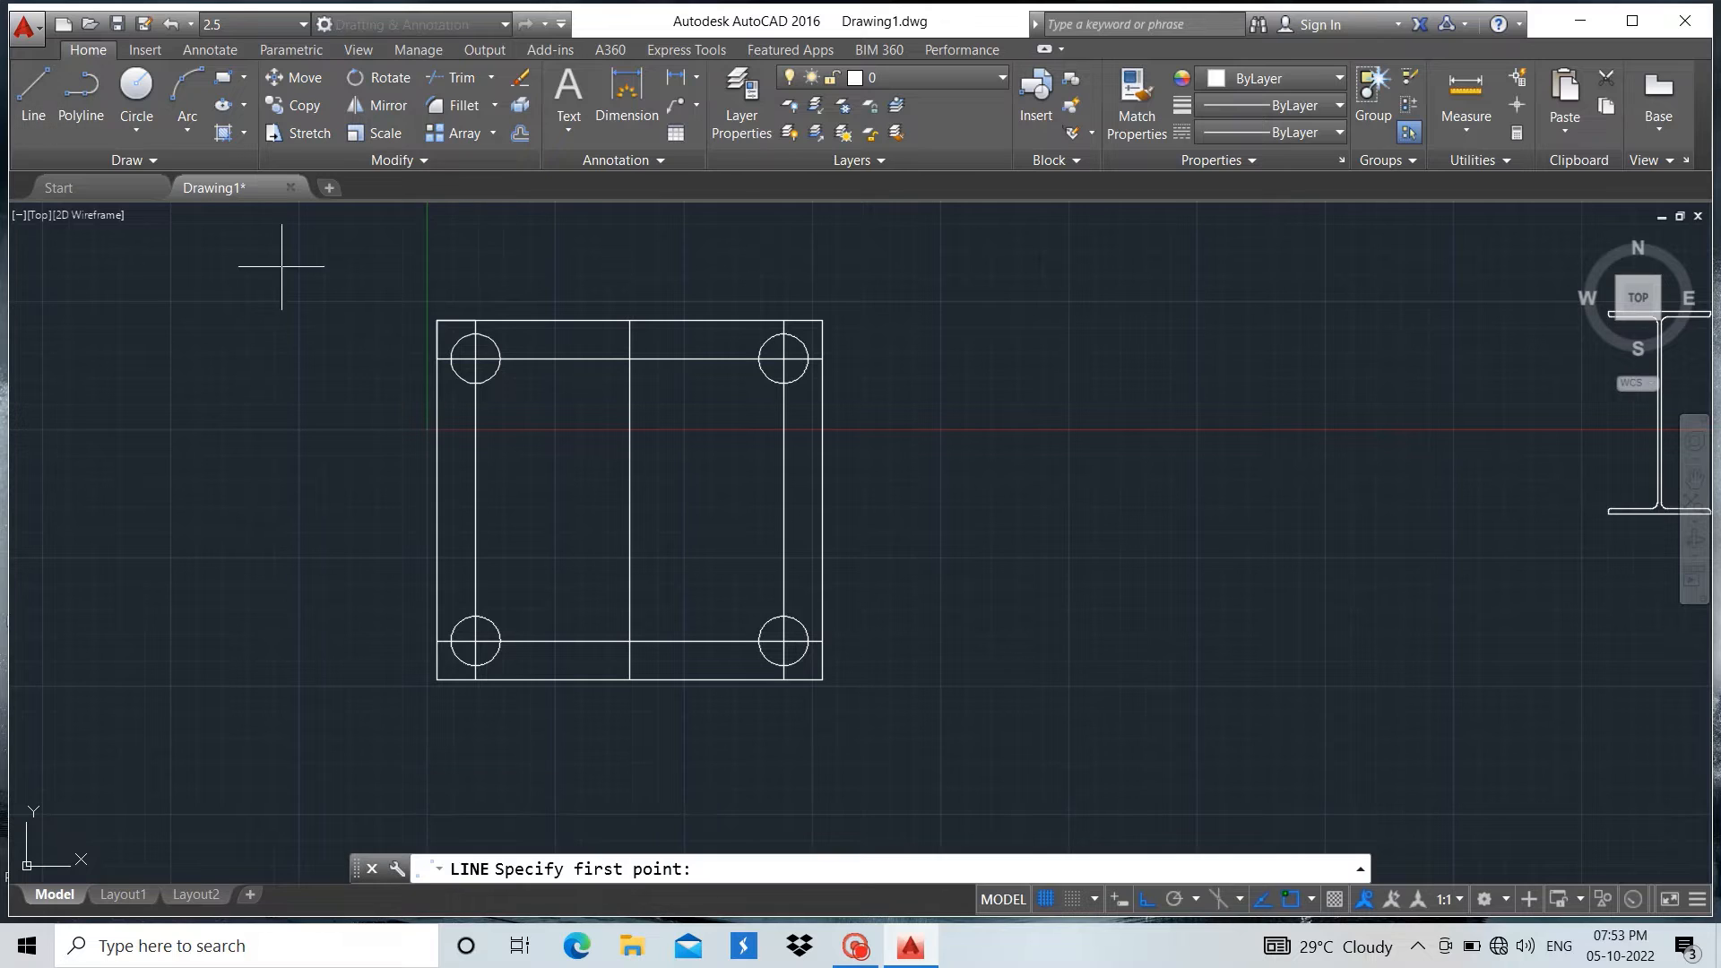
pyautogui.click(437, 499)
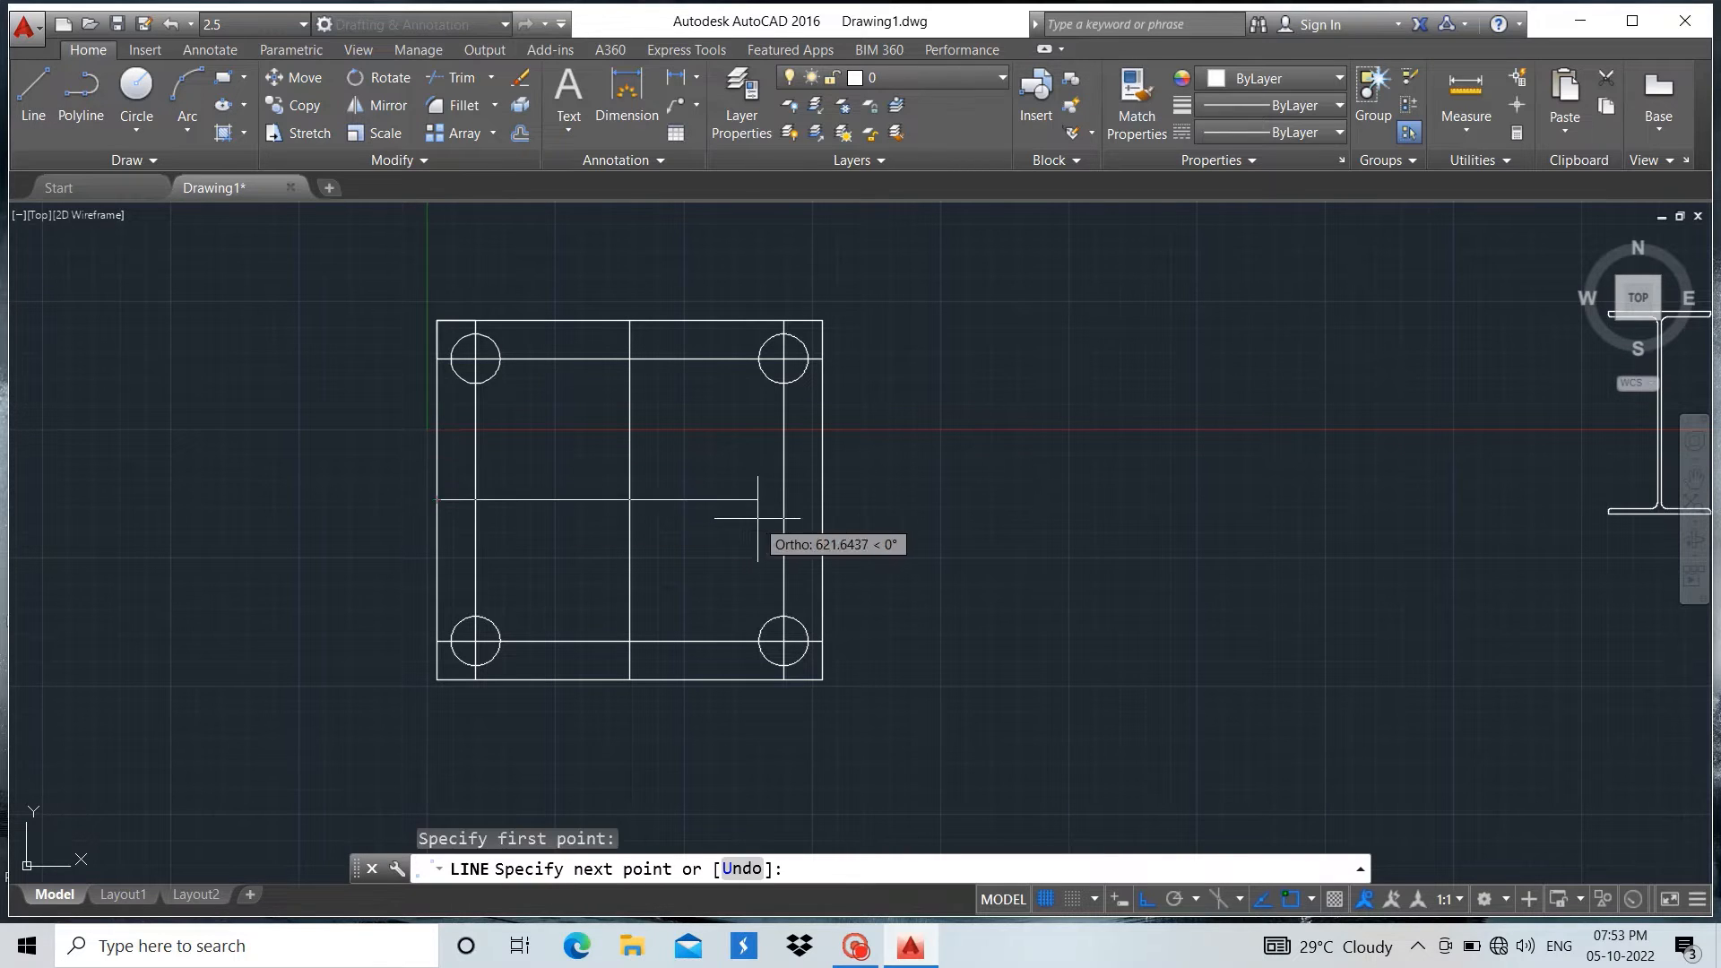
pyautogui.click(822, 499)
pyautogui.press('Return')
# Draw a vertical centre line through the I-section from the top flange's upper edge midpoint to the bottom flange's lower edge midpoint
pyautogui.scroll(-2, 606, 584)
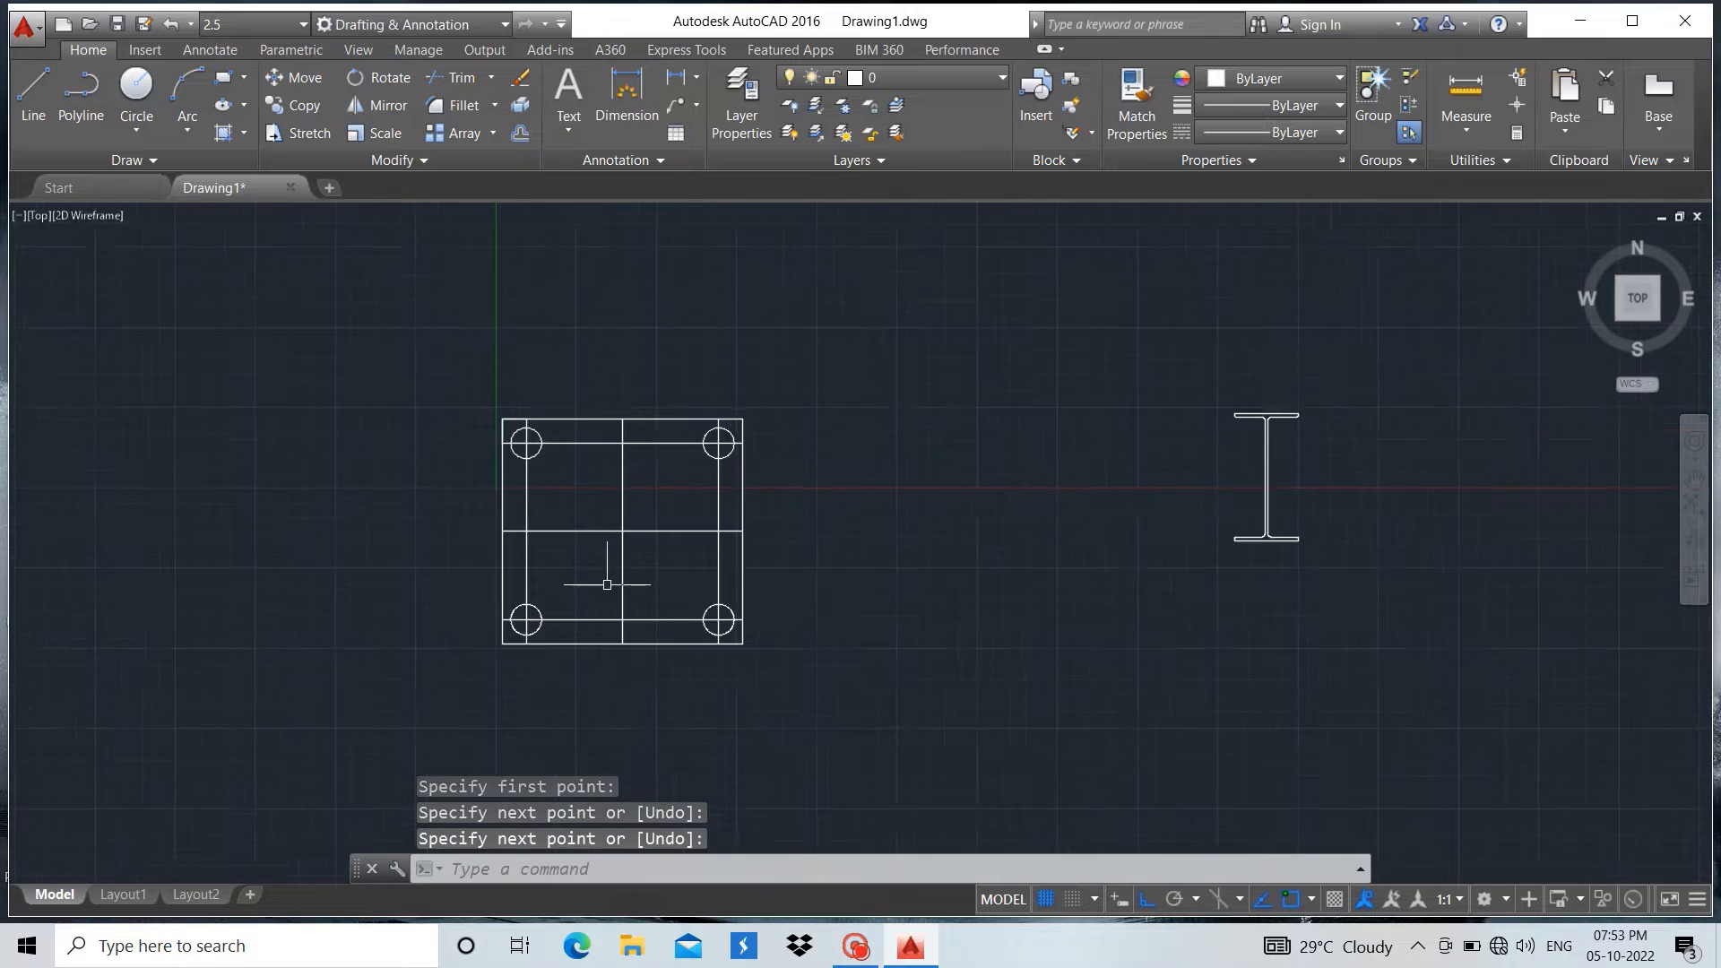
pyautogui.scroll(-2, 607, 584)
pyautogui.scroll(2, 1089, 464)
pyautogui.scroll(2, 1059, 498)
pyautogui.scroll(6, 933, 540)
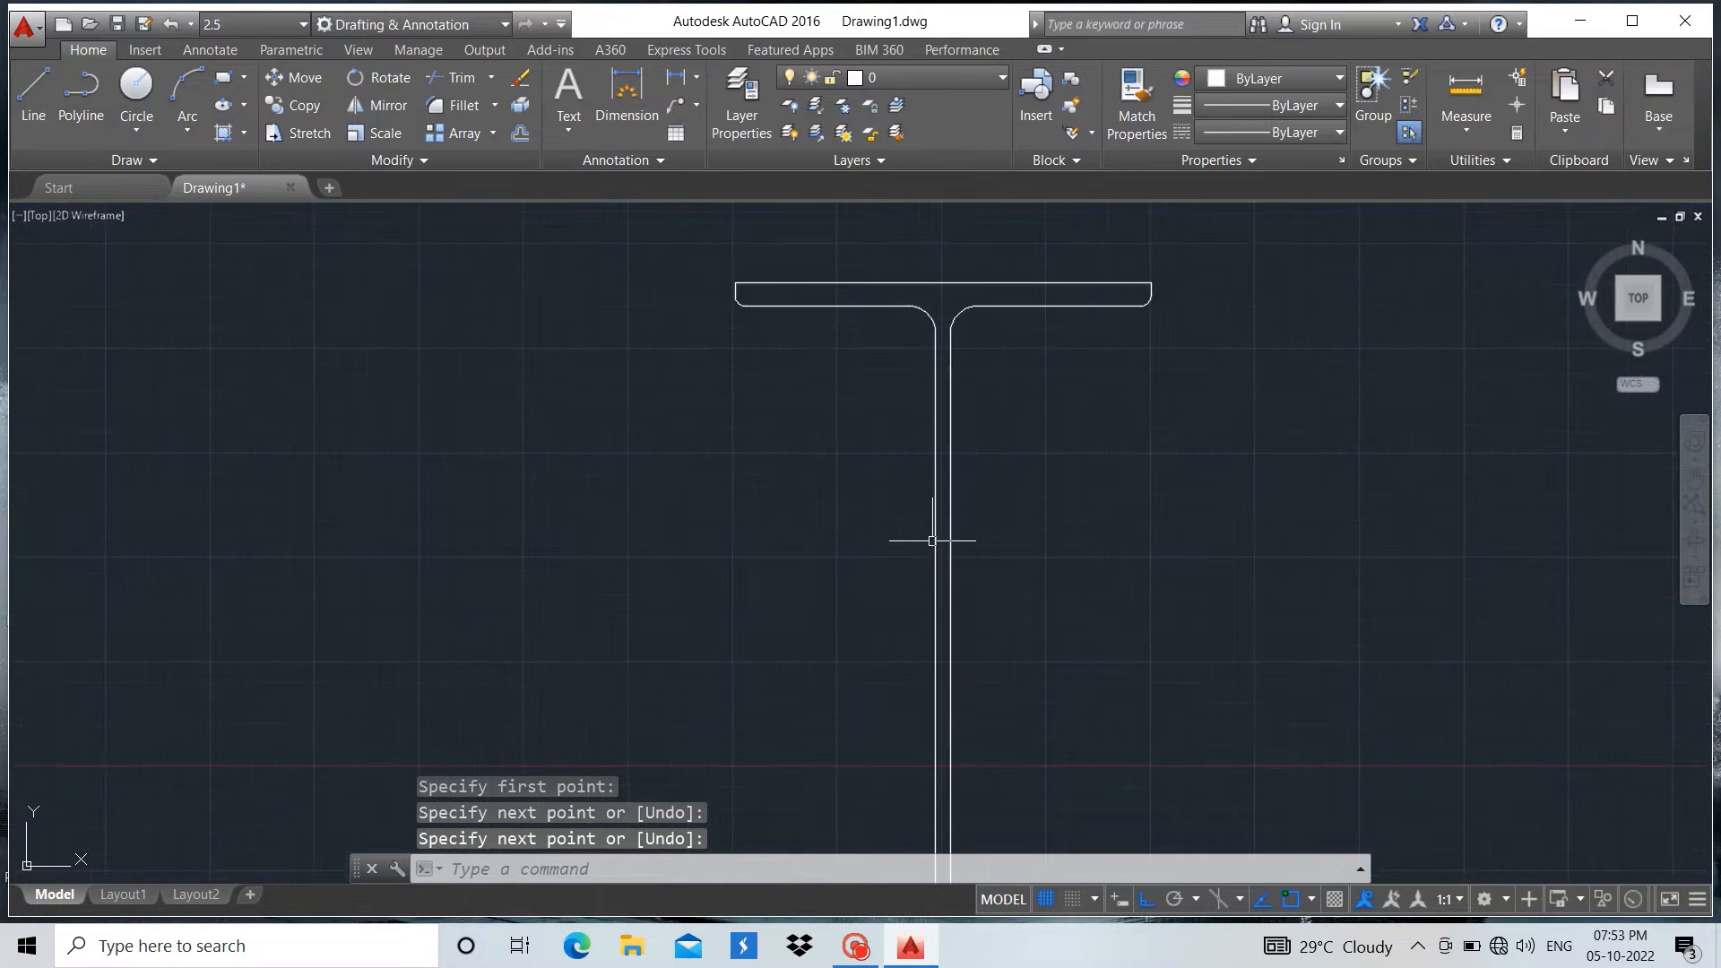
pyautogui.click(34, 94)
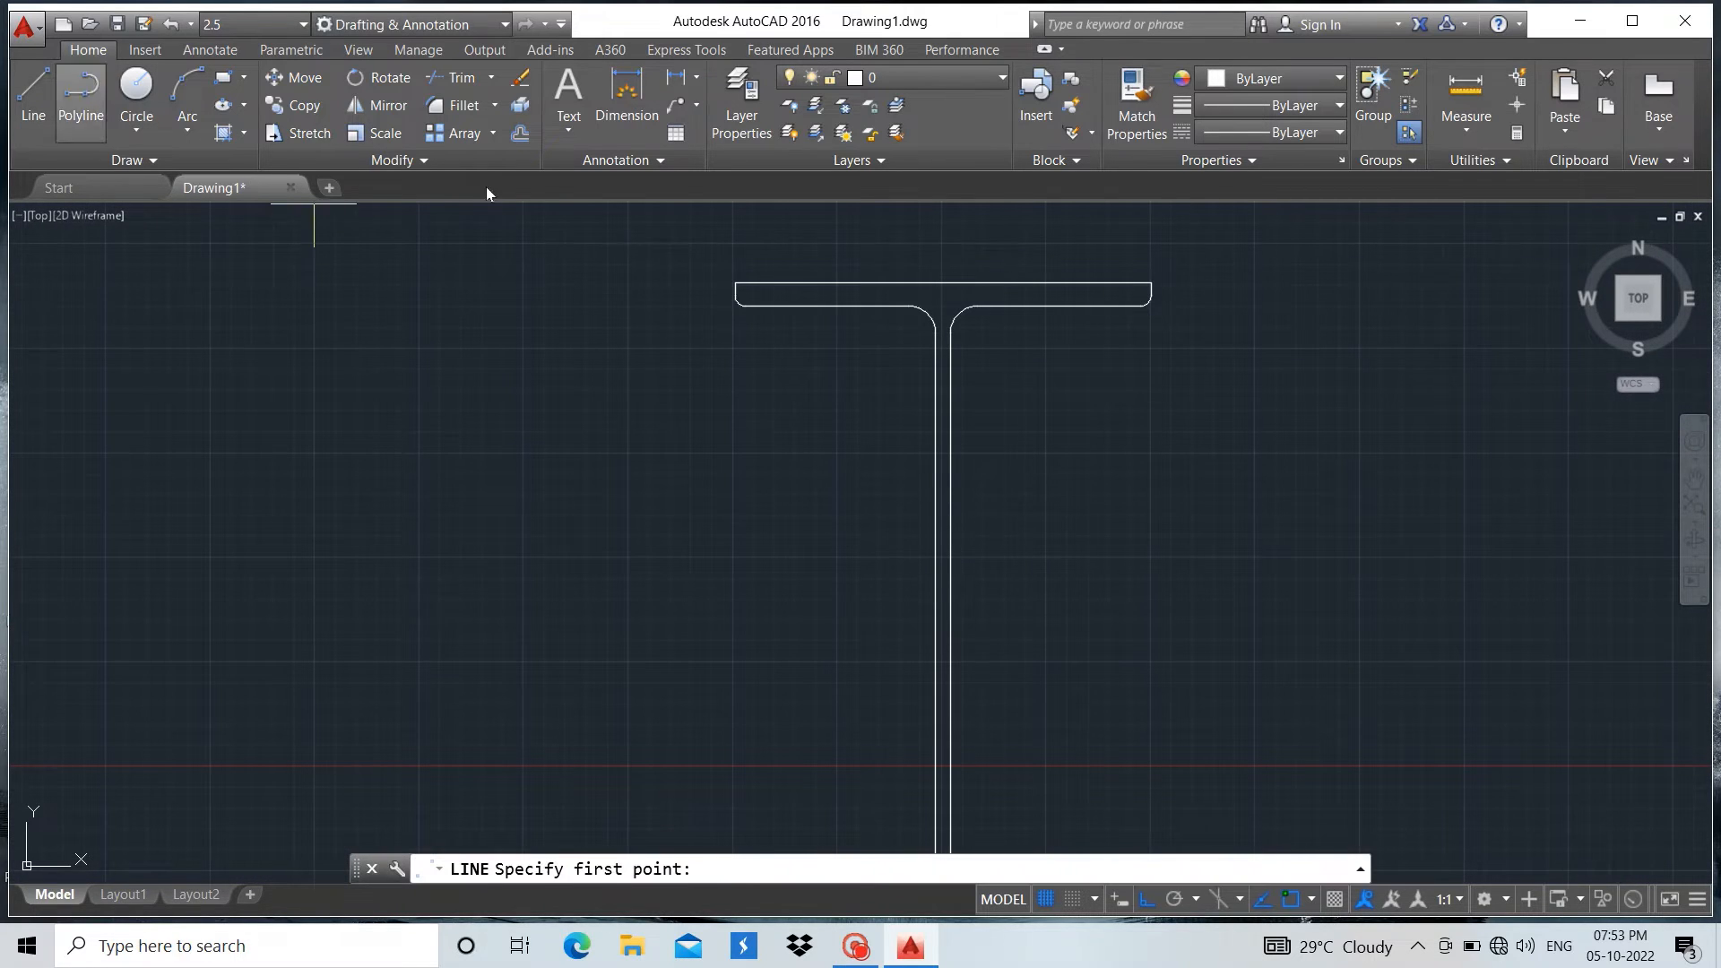
pyautogui.click(941, 284)
pyautogui.scroll(-3, 943, 285)
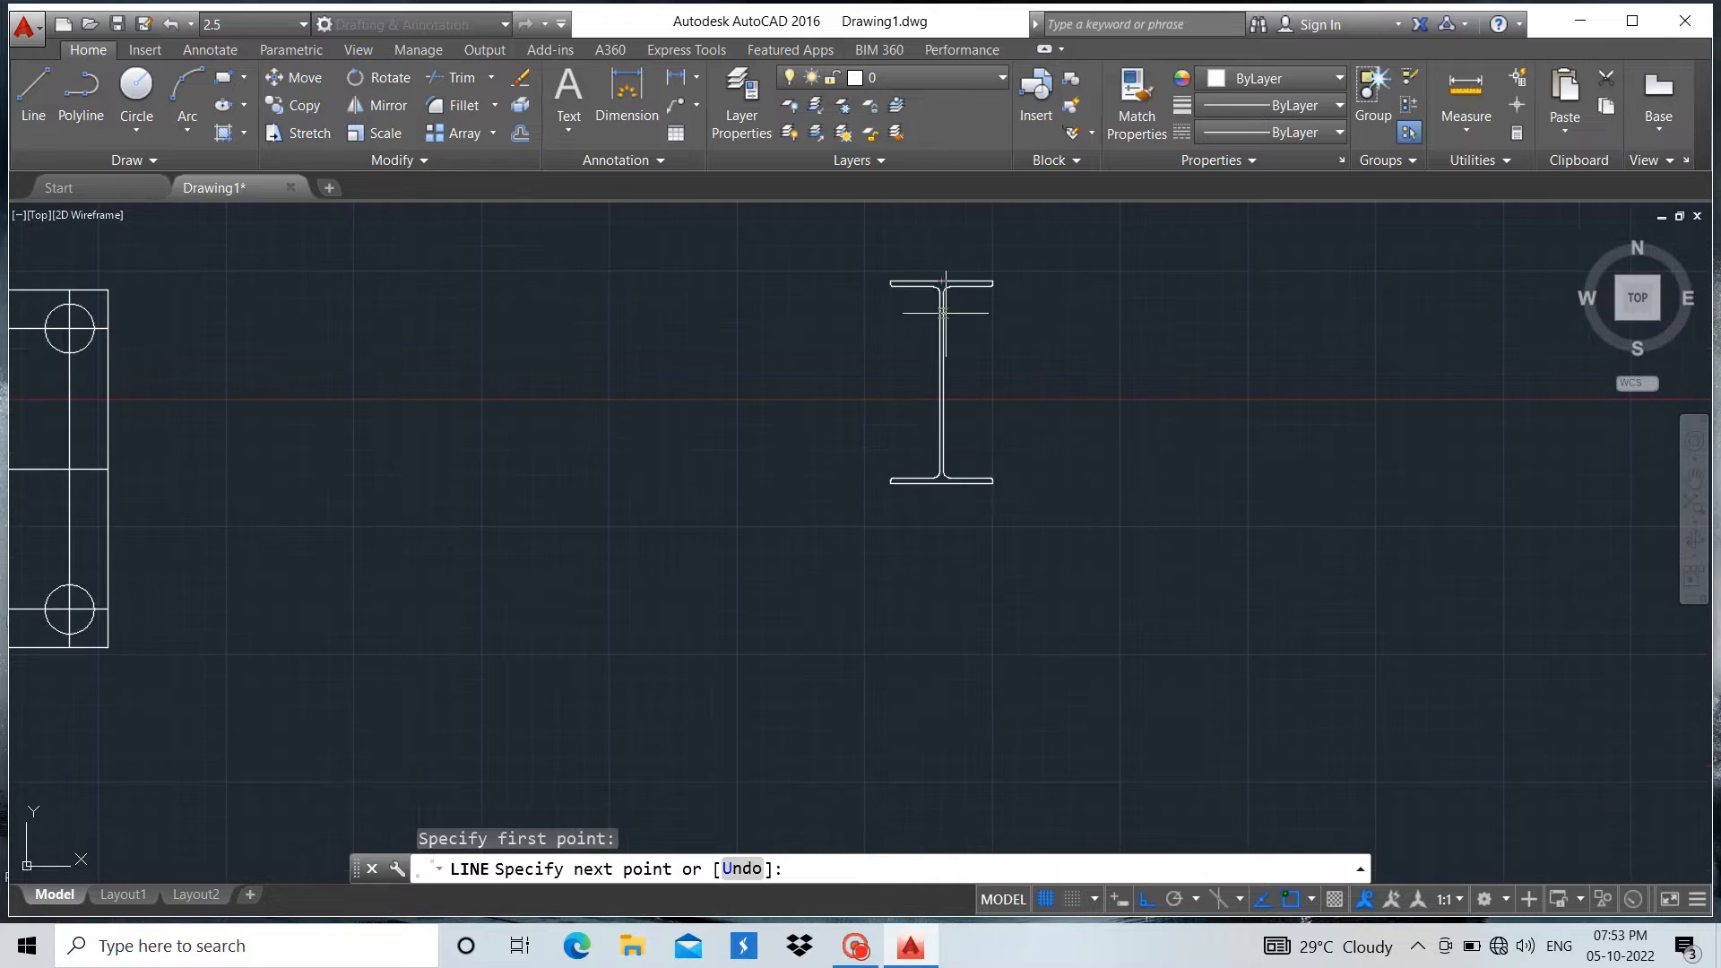
pyautogui.scroll(8, 961, 480)
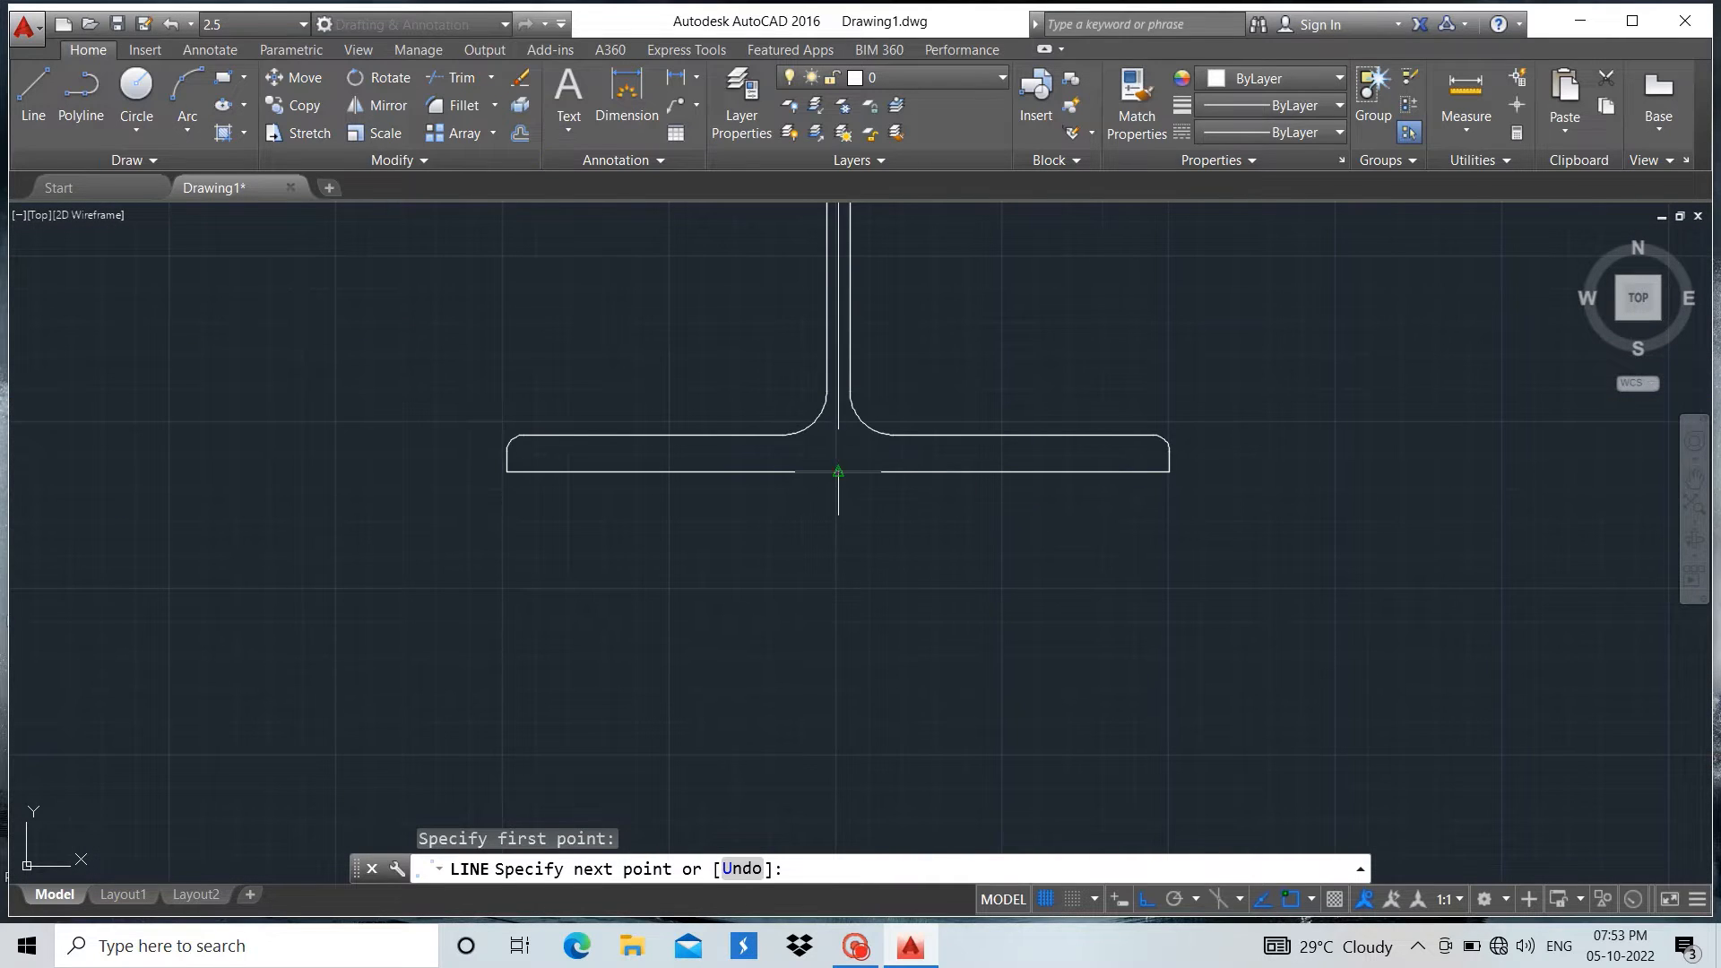
pyautogui.click(838, 470)
pyautogui.press('Return')
# Draw a short horizontal line across the I-section's web, joining the midpoints of its two side lines
pyautogui.scroll(-3, 883, 576)
pyautogui.scroll(6, 882, 315)
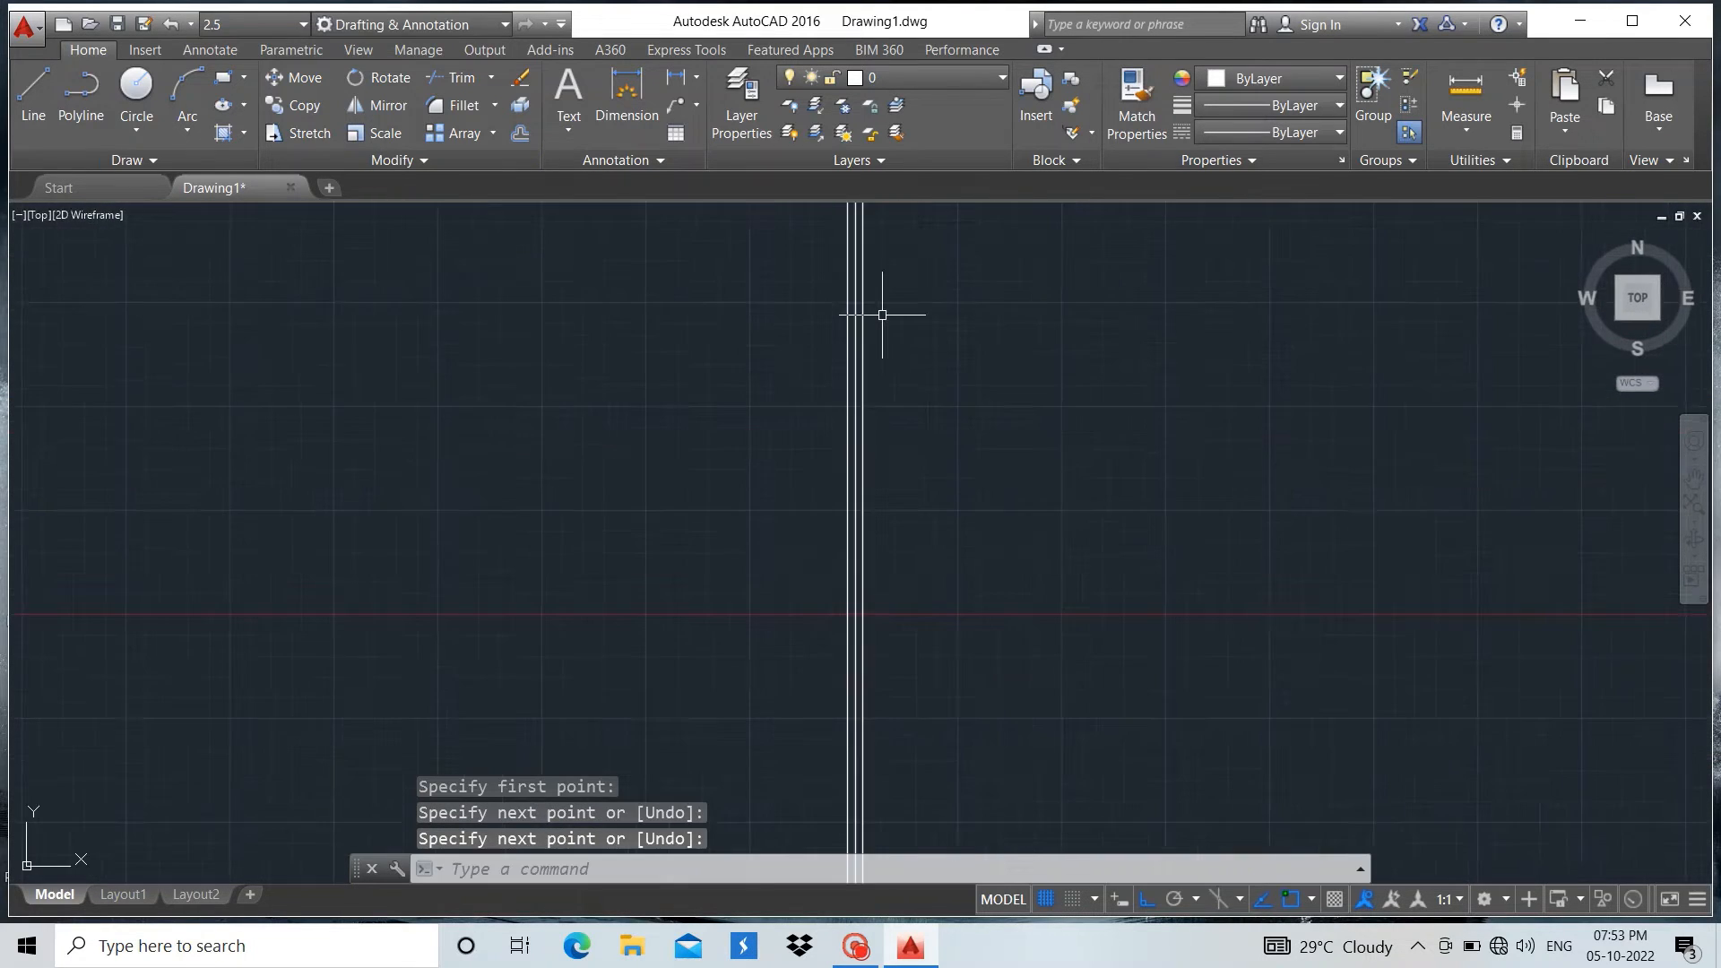
pyautogui.click(33, 90)
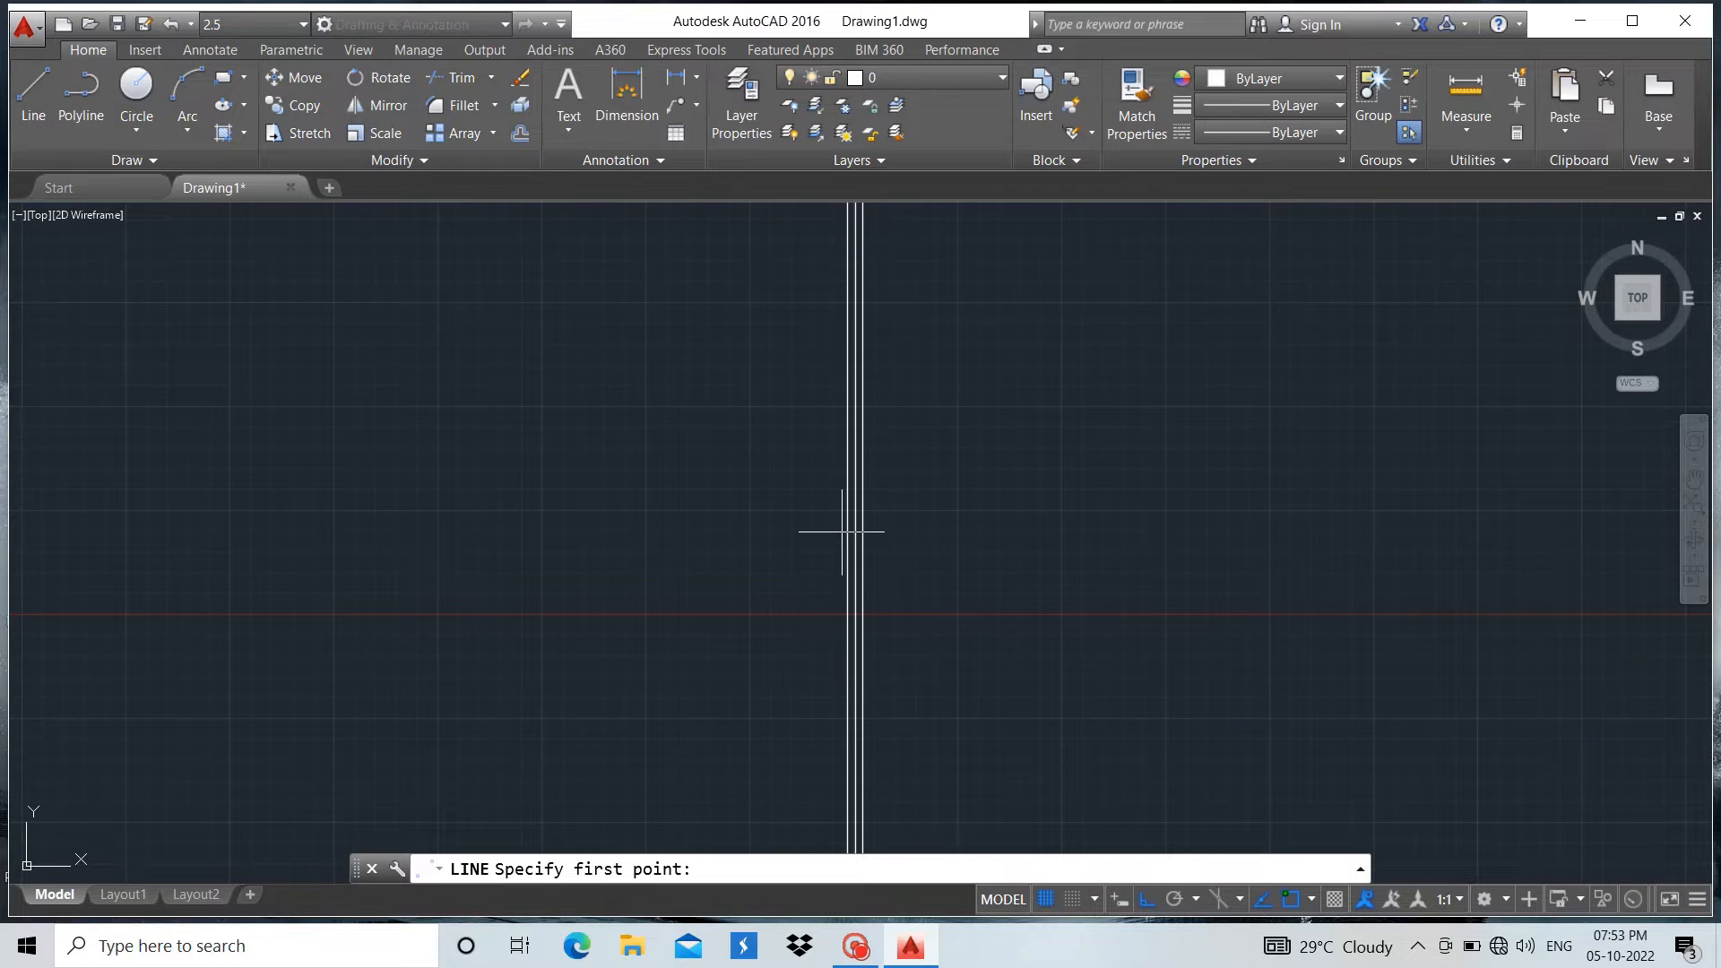
pyautogui.scroll(-5, 850, 544)
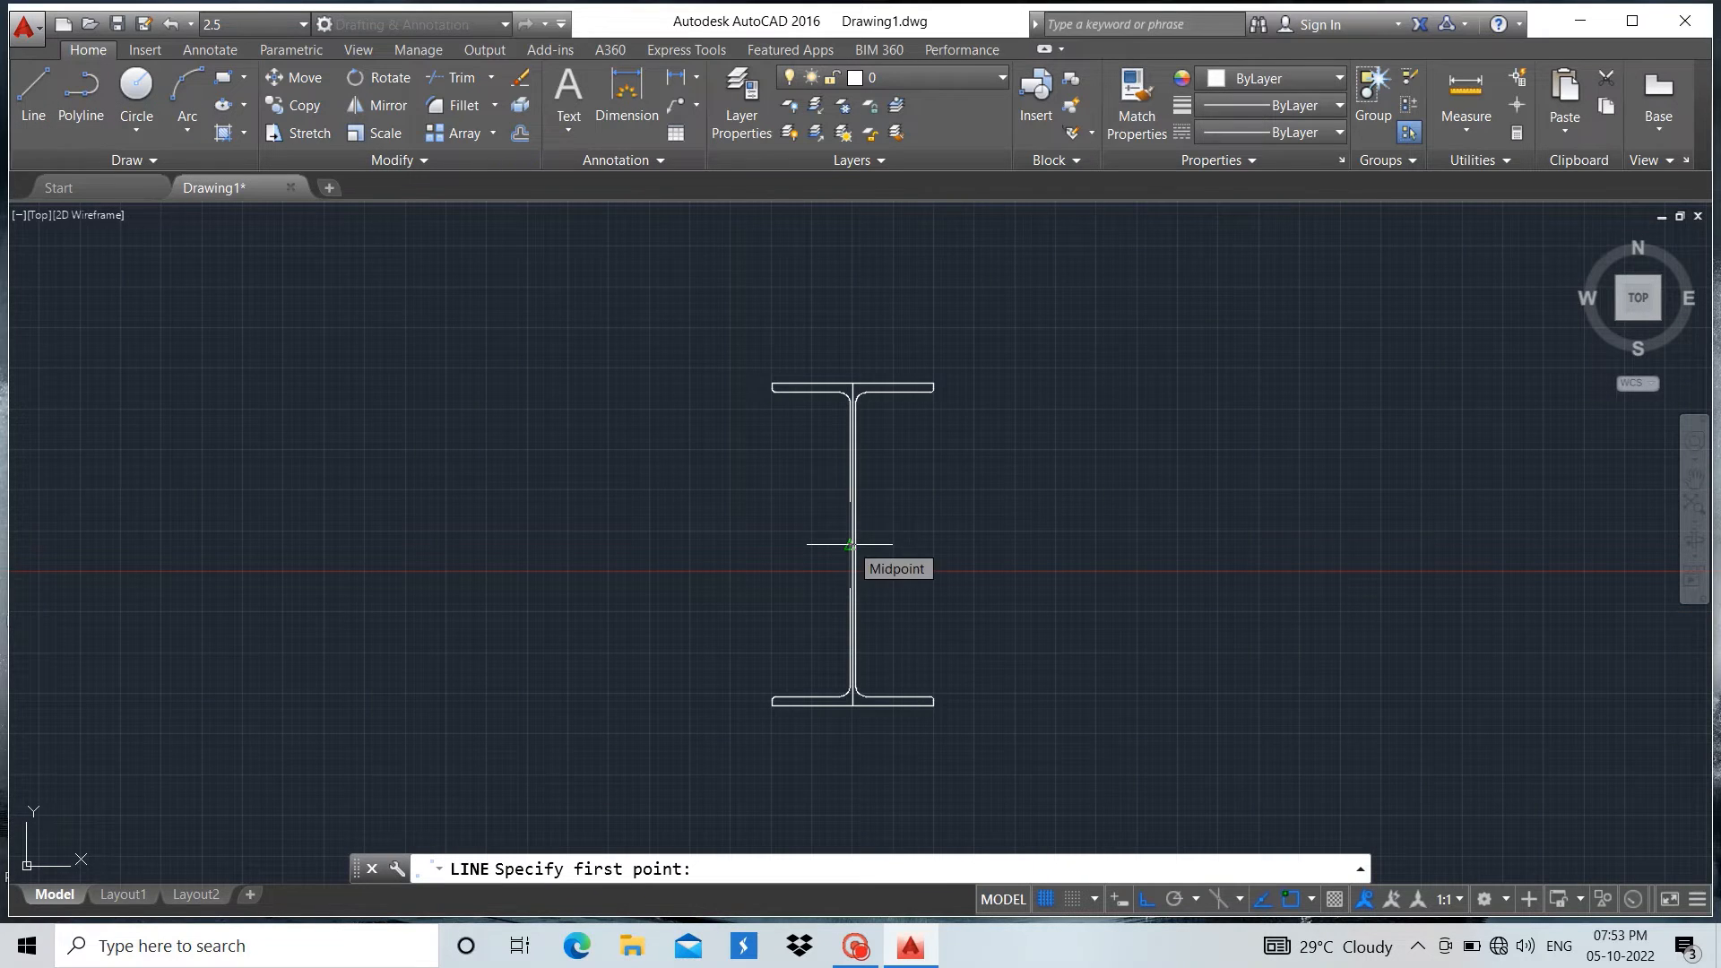
pyautogui.scroll(5, 849, 544)
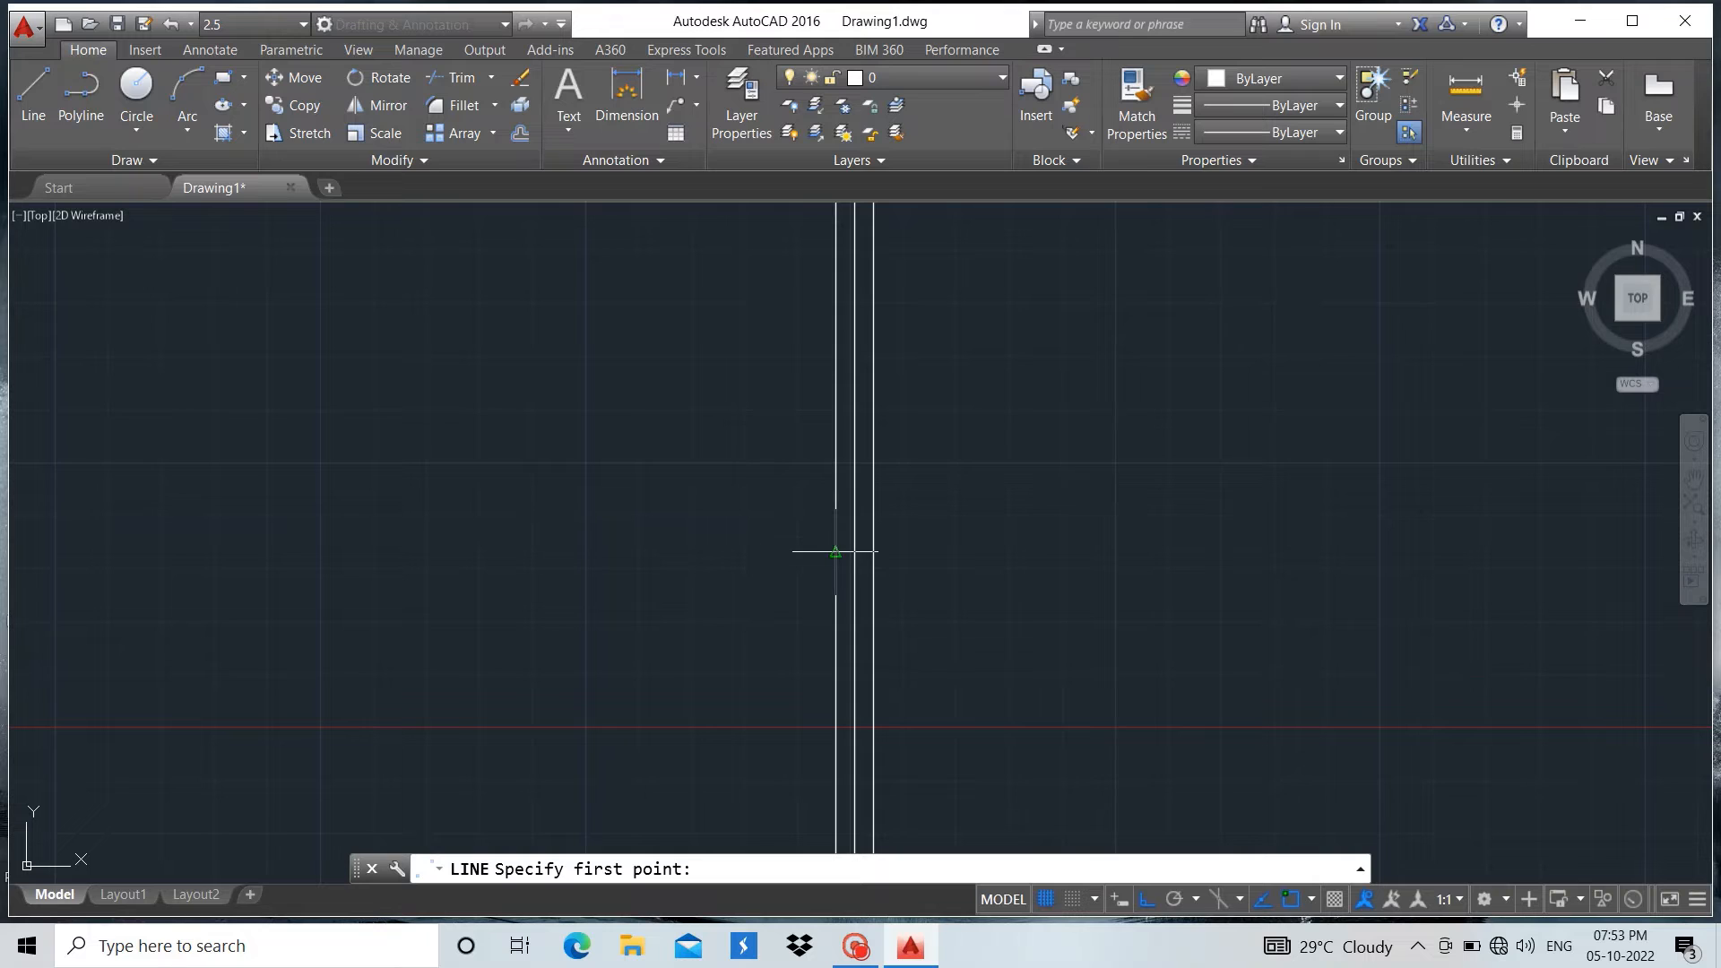
pyautogui.click(836, 552)
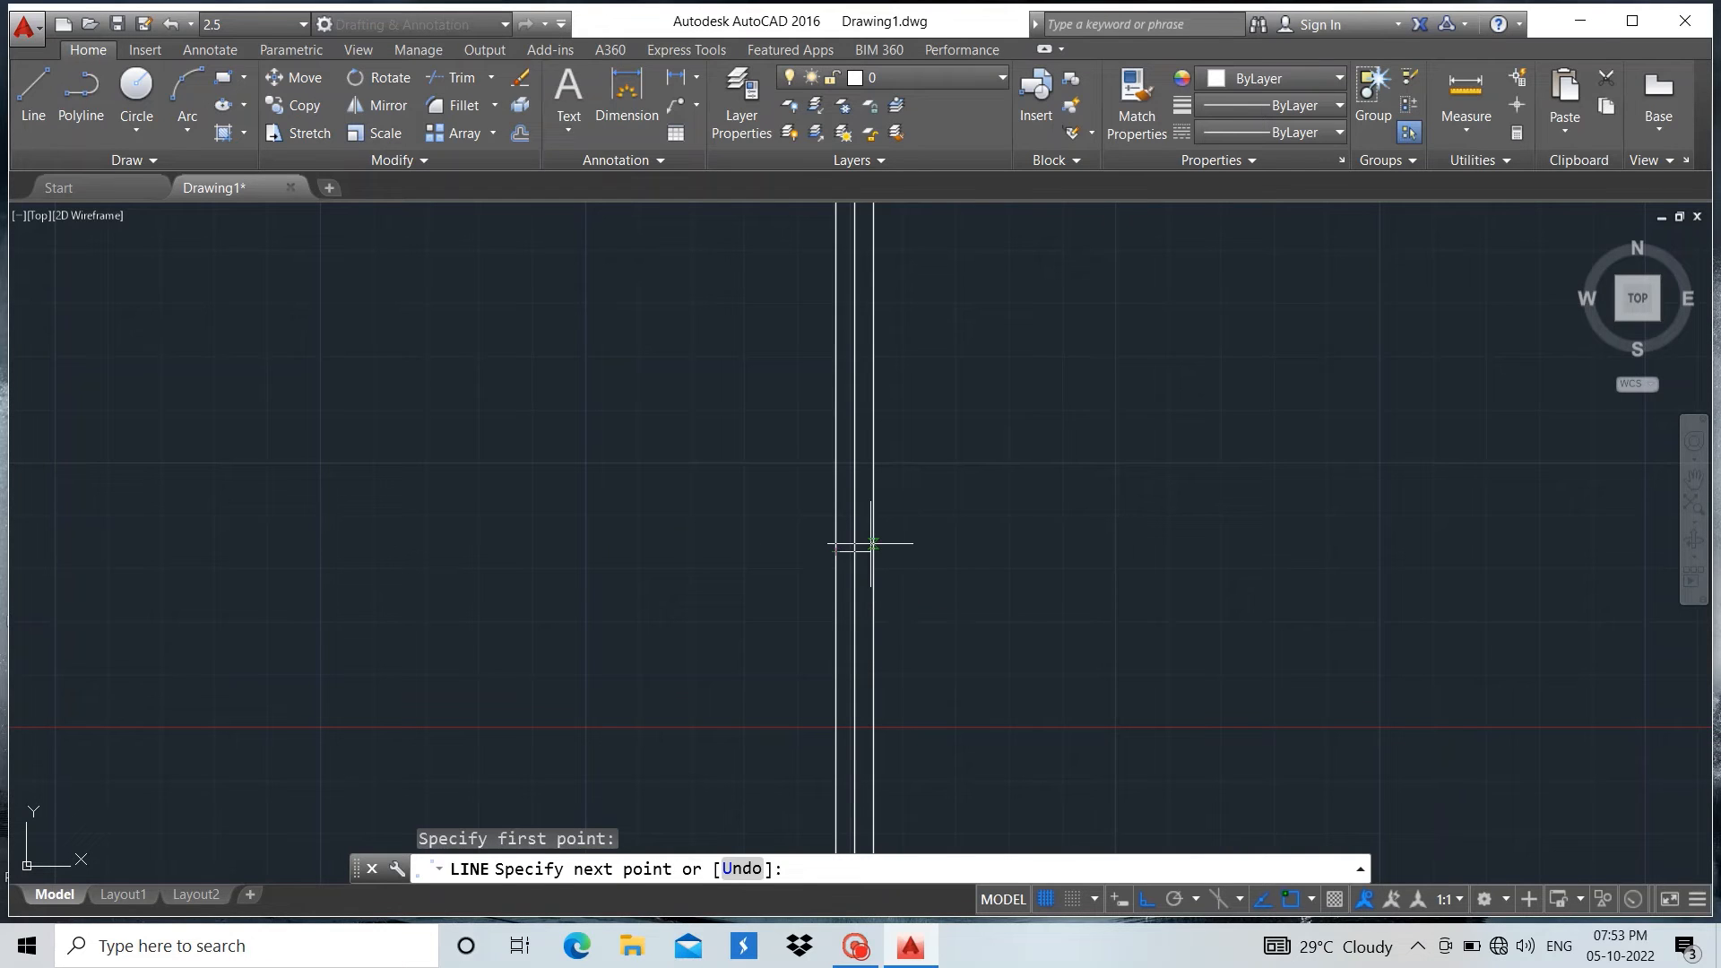
pyautogui.click(872, 545)
pyautogui.press('Return')
# Move the I-section with its centre lines from their crossing point to the intersection of the large rectangle's centre lines
pyautogui.scroll(-2, 1158, 545)
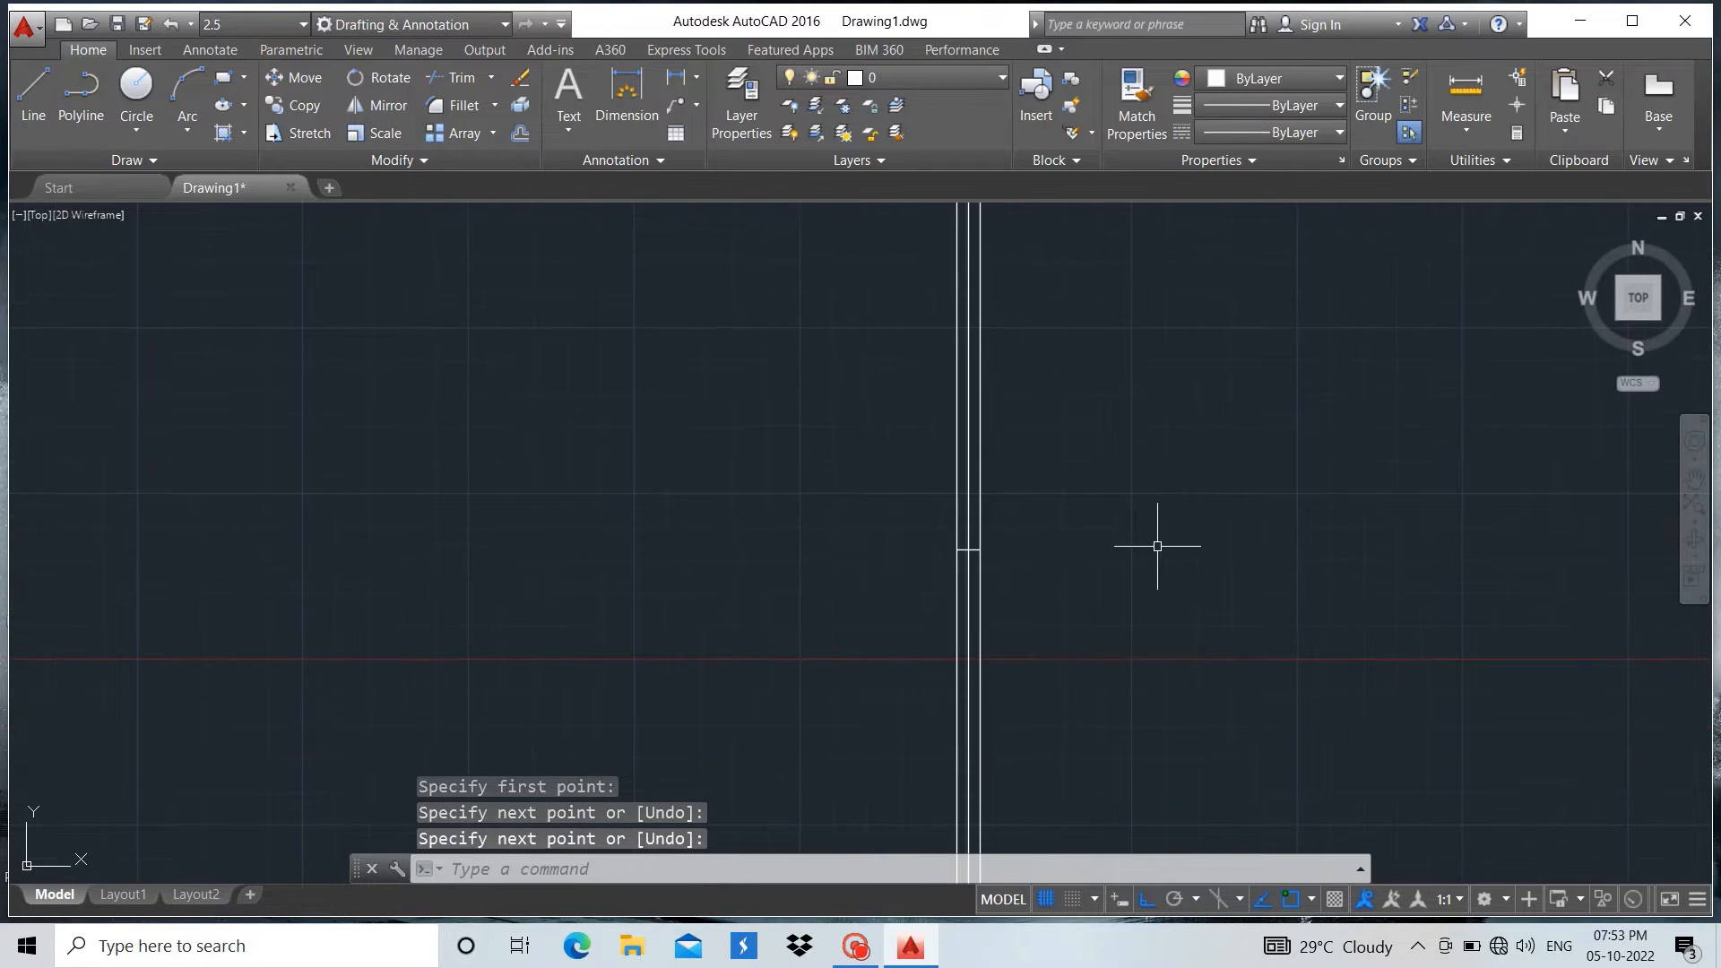
pyautogui.scroll(-5, 976, 589)
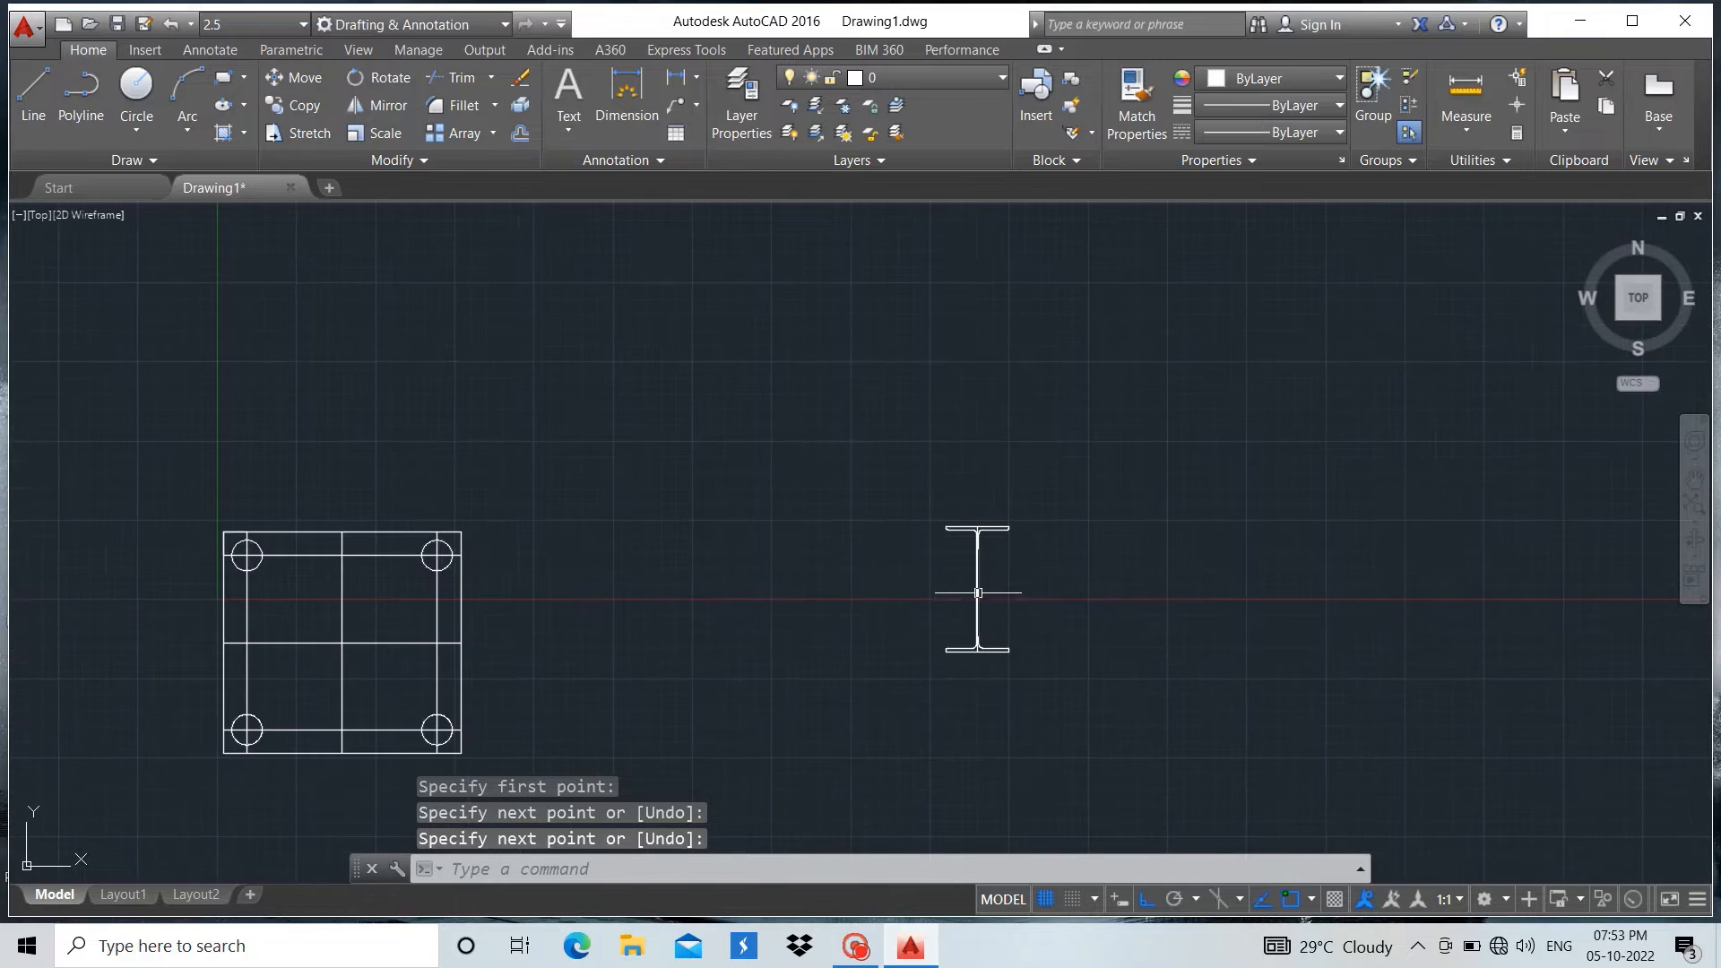
pyautogui.scroll(-2, 1030, 546)
pyautogui.scroll(2, 722, 557)
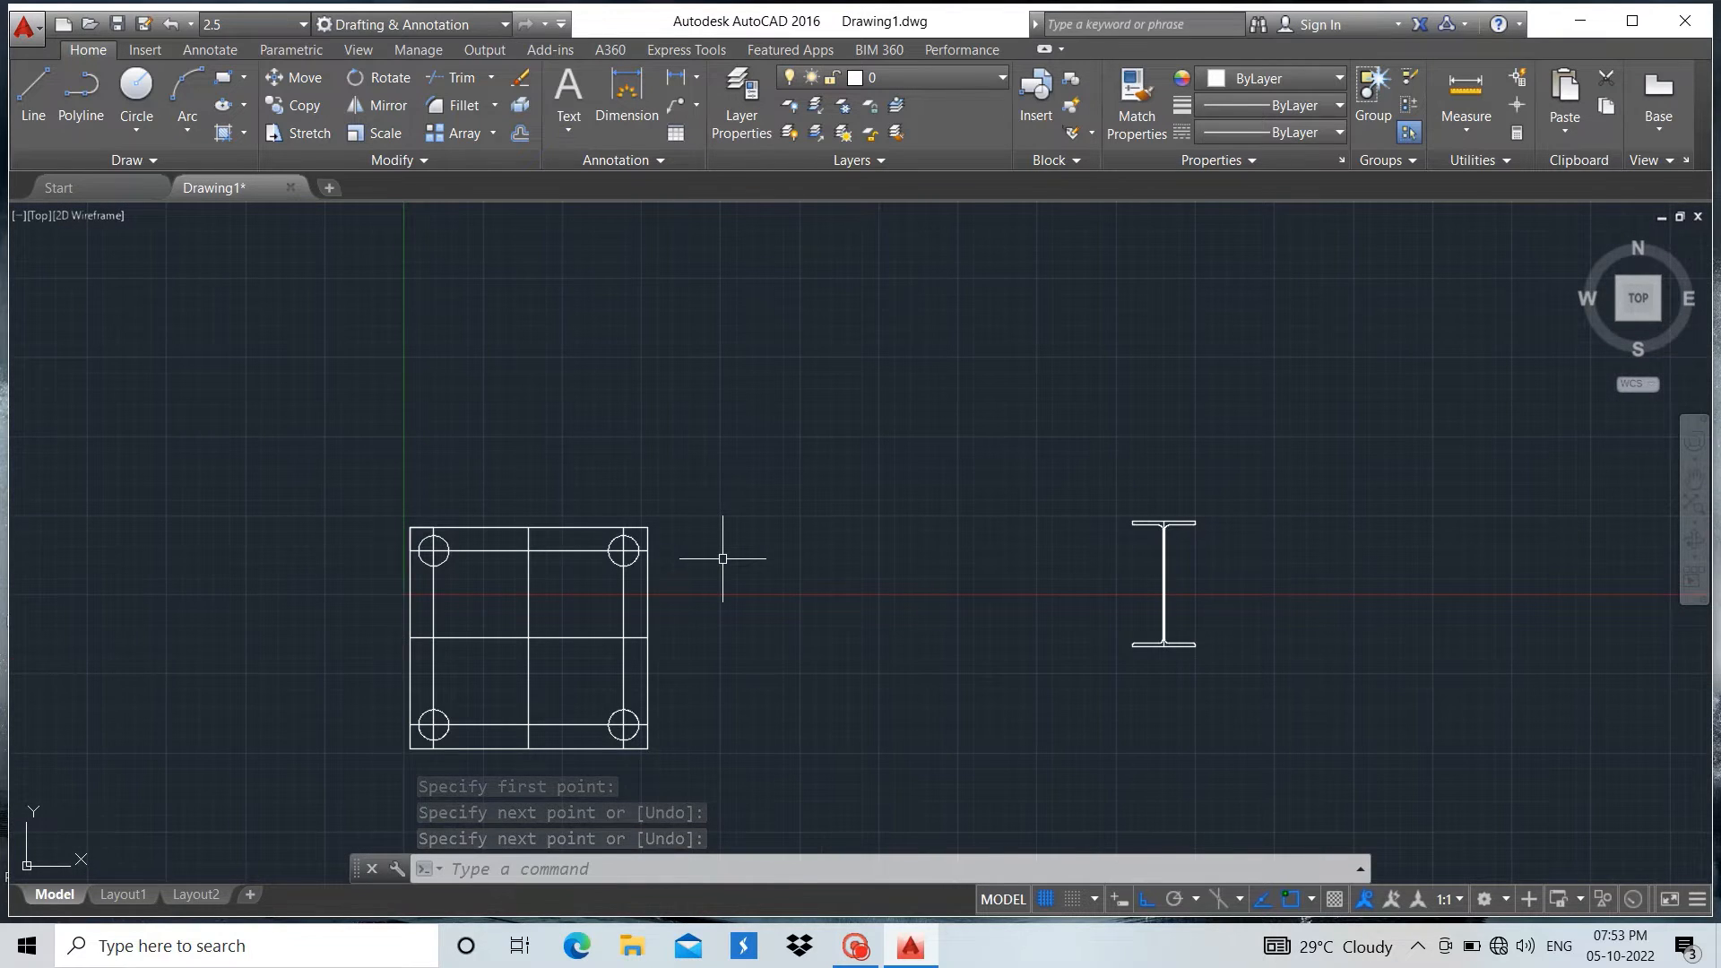
pyautogui.click(1112, 428)
pyautogui.click(1315, 749)
pyautogui.scroll(6, 1256, 627)
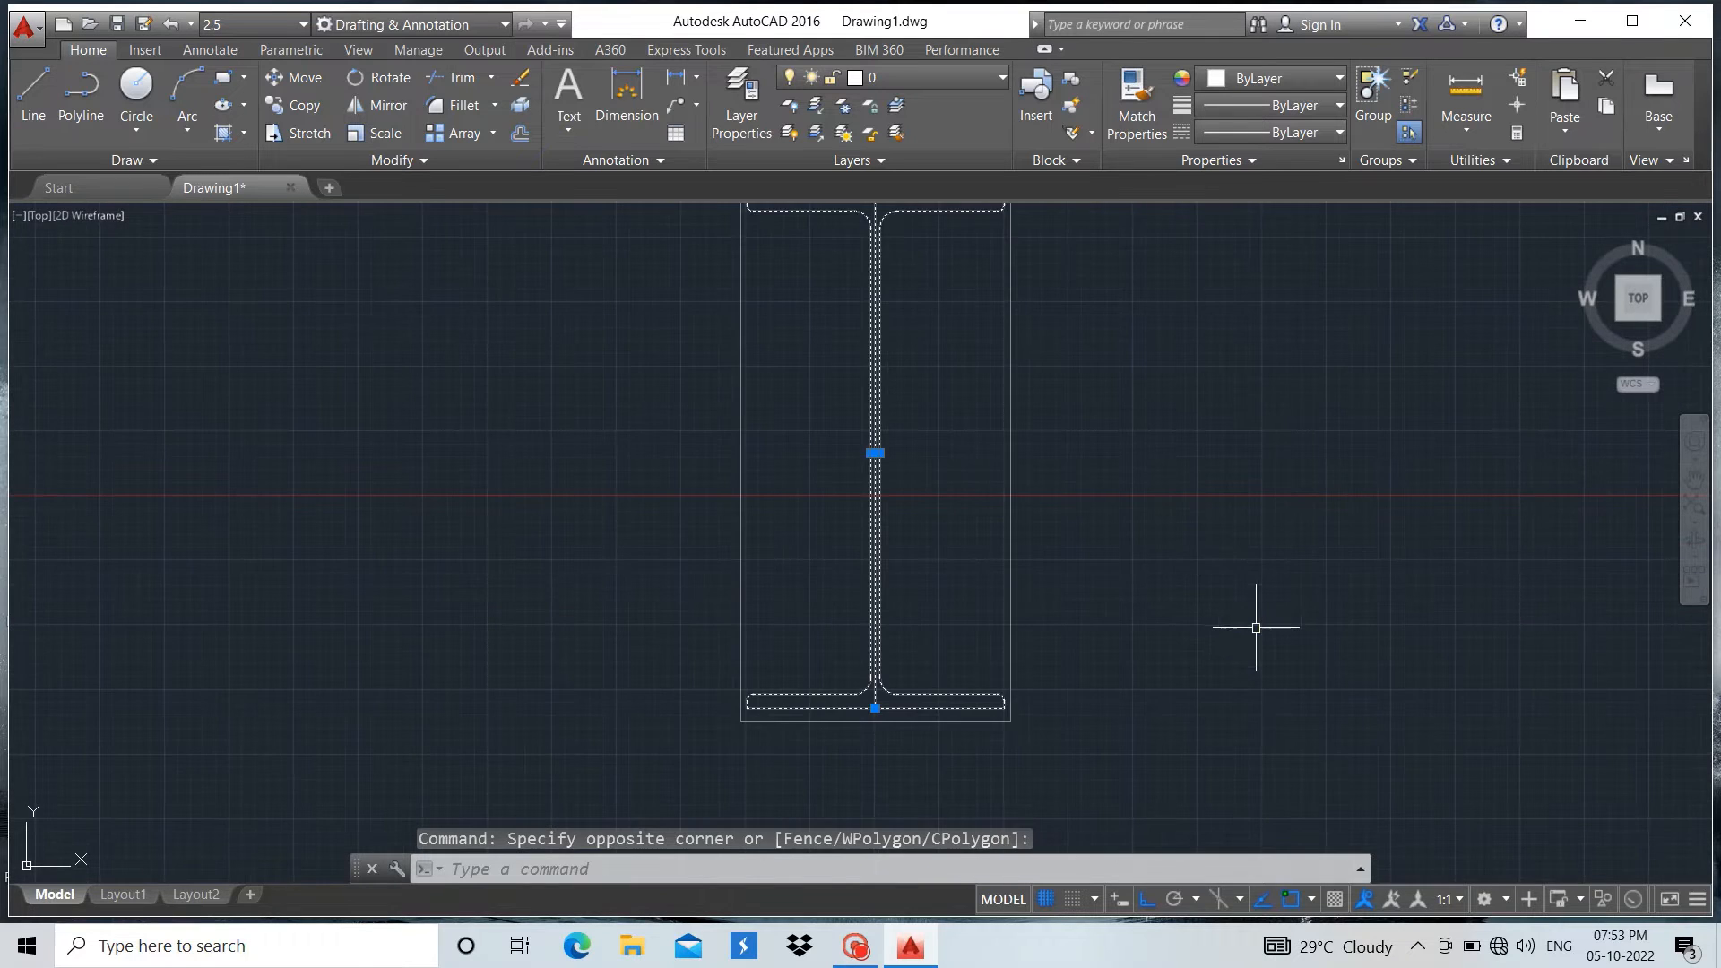
pyautogui.scroll(5, 876, 468)
pyautogui.scroll(-2, 964, 328)
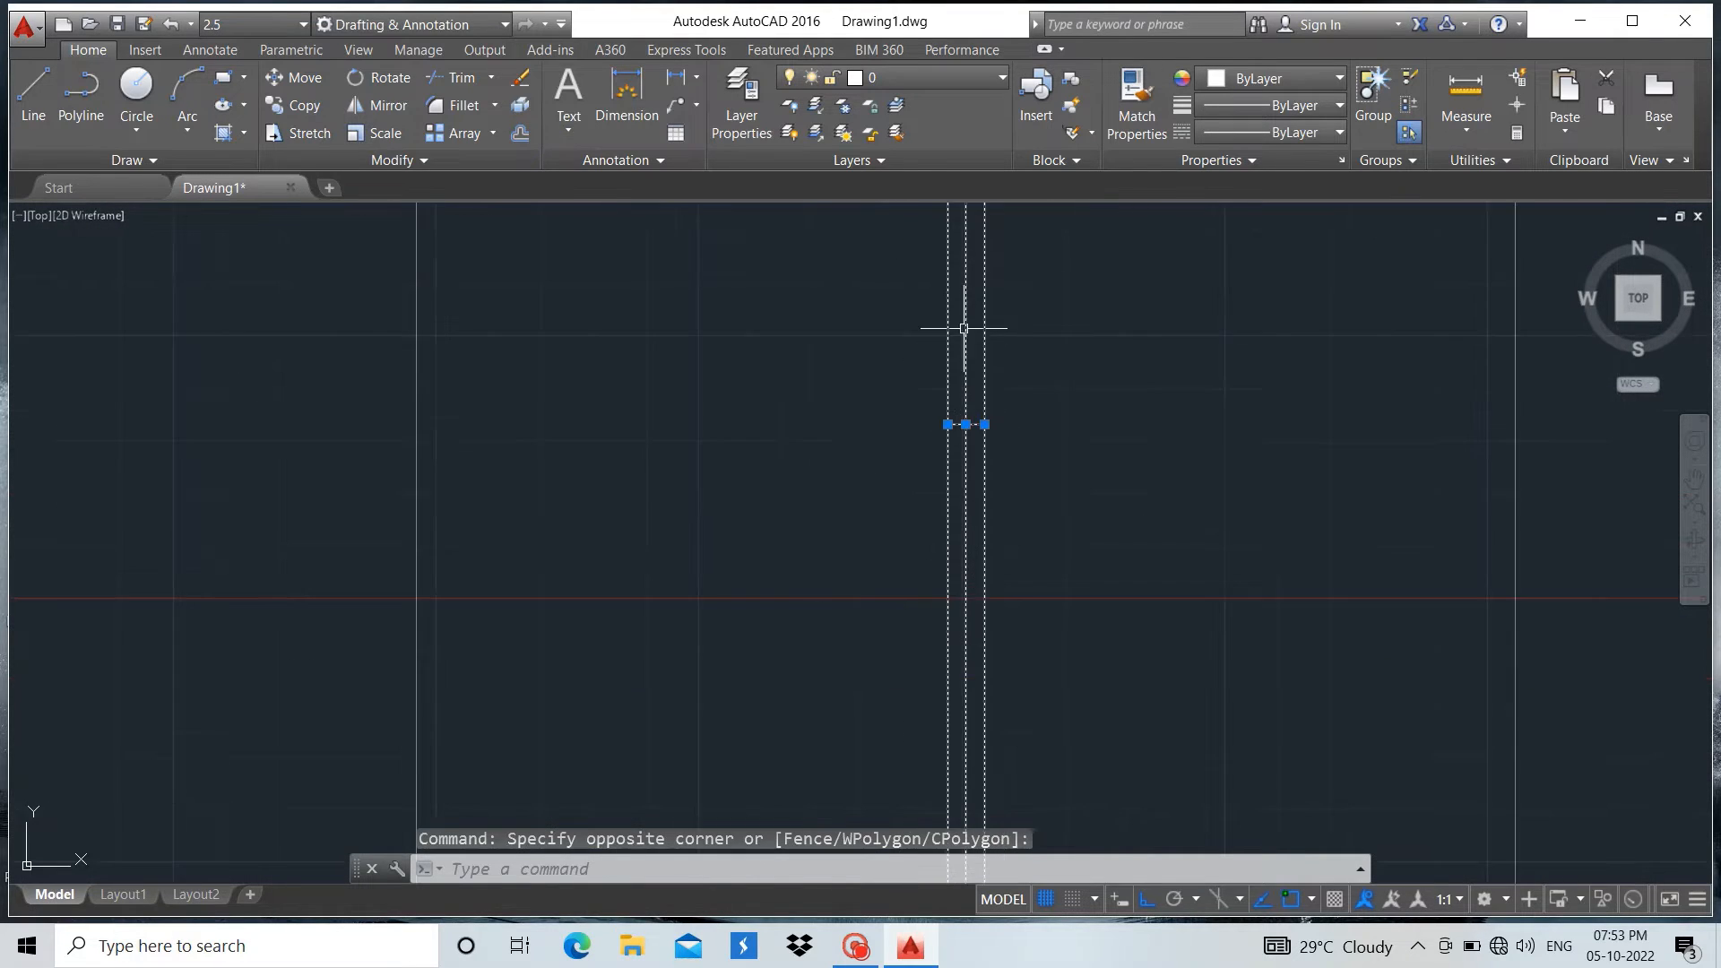
pyautogui.scroll(3, 964, 328)
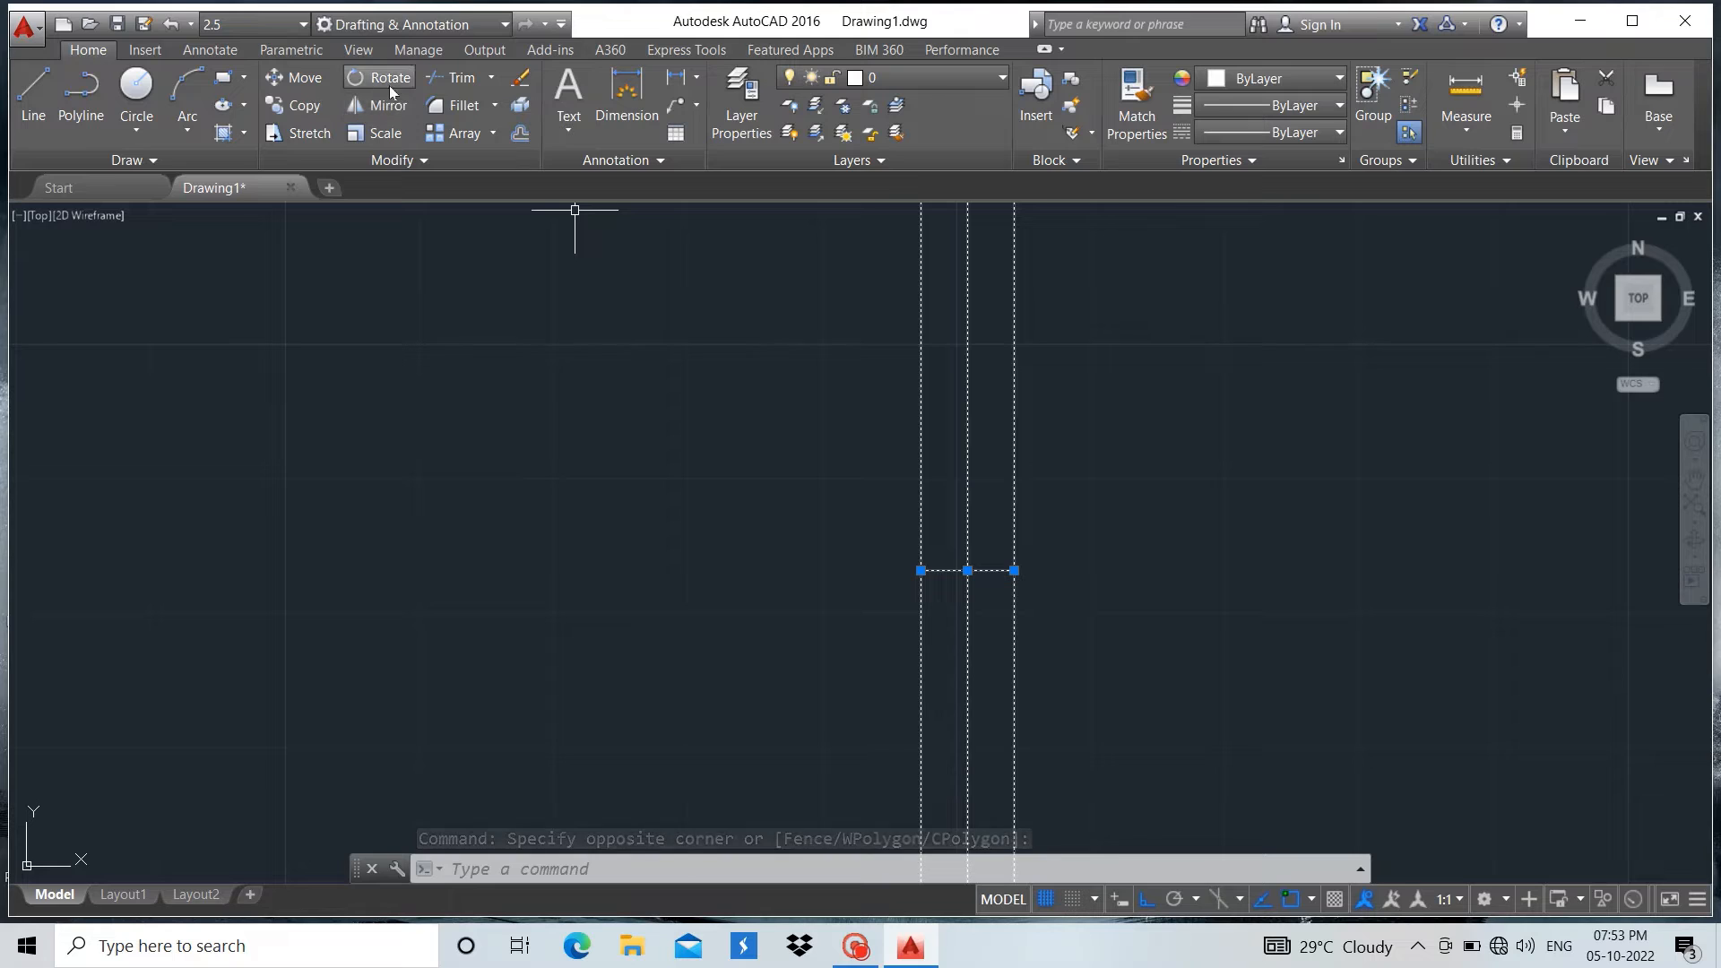
pyautogui.click(297, 79)
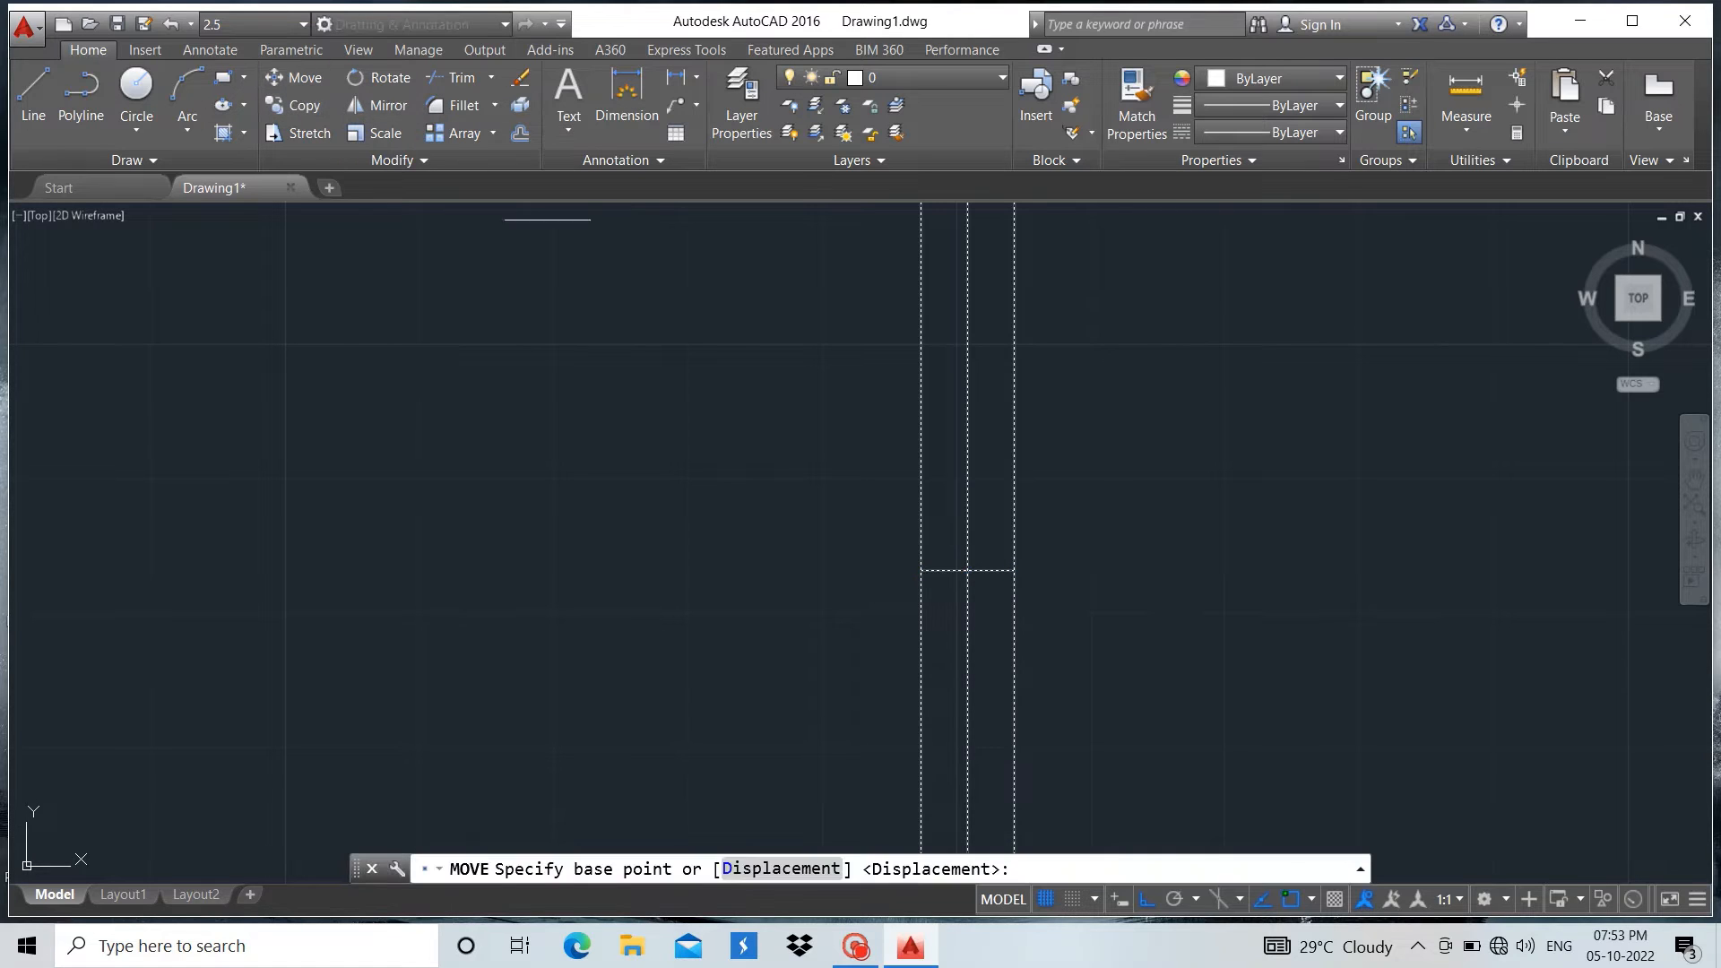
pyautogui.click(969, 572)
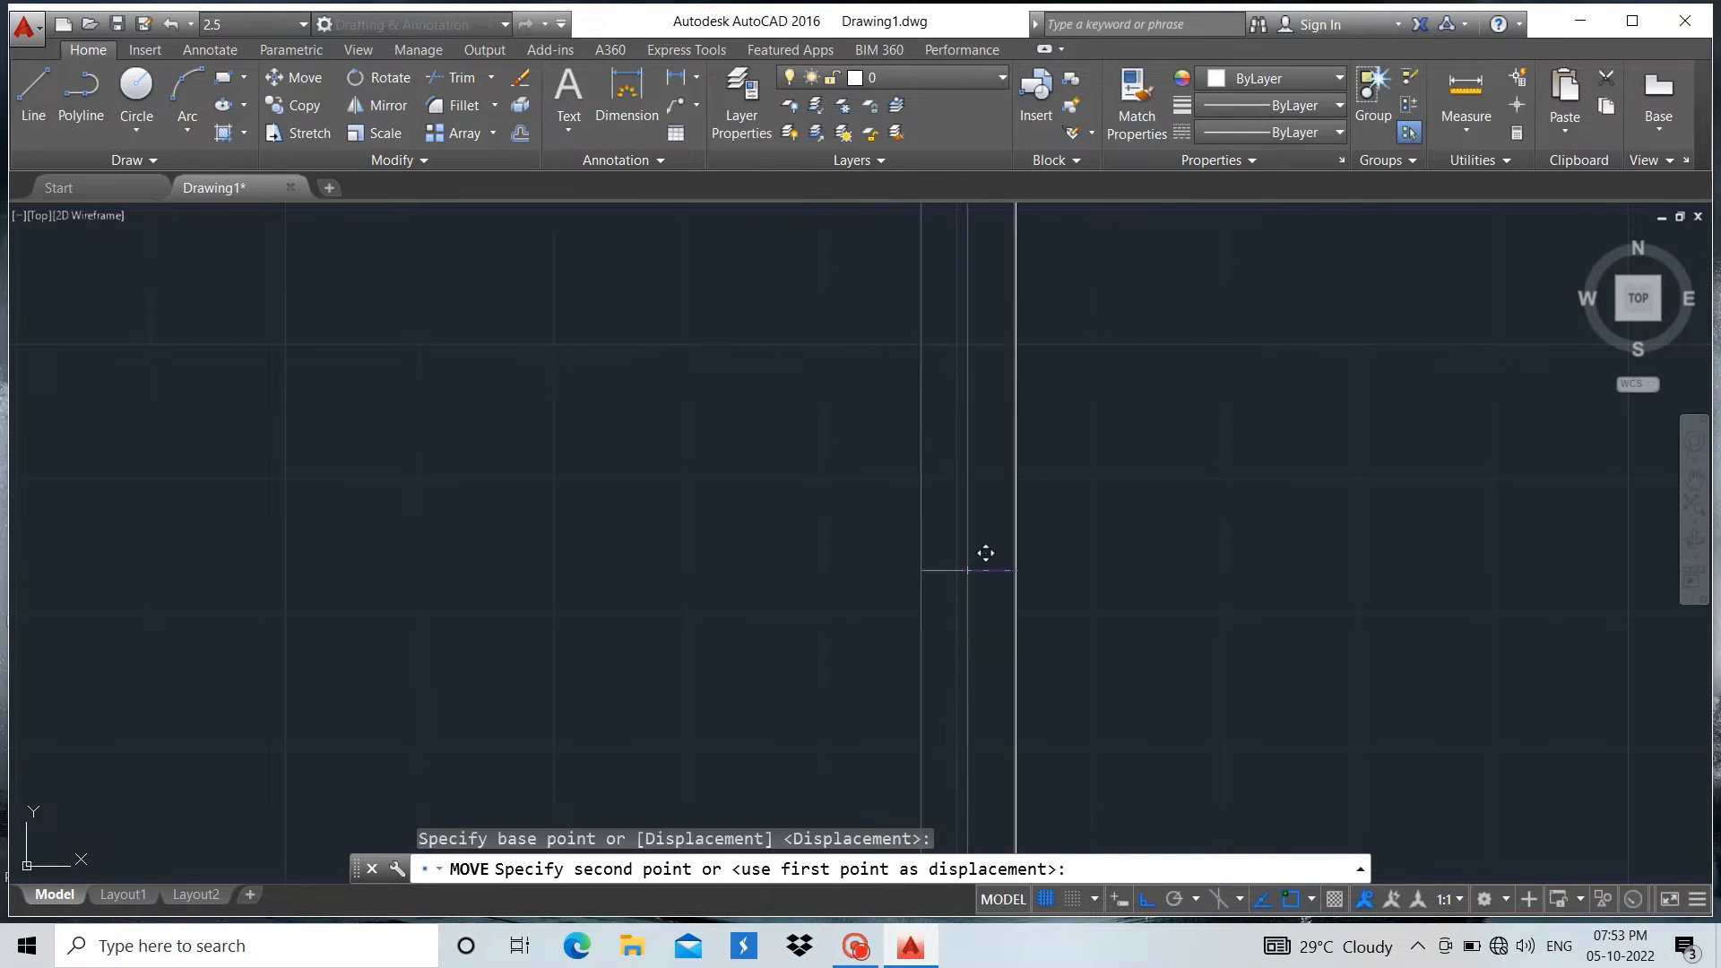
pyautogui.scroll(-5, 1524, 601)
pyautogui.scroll(-4, 1399, 577)
pyautogui.scroll(12, 951, 641)
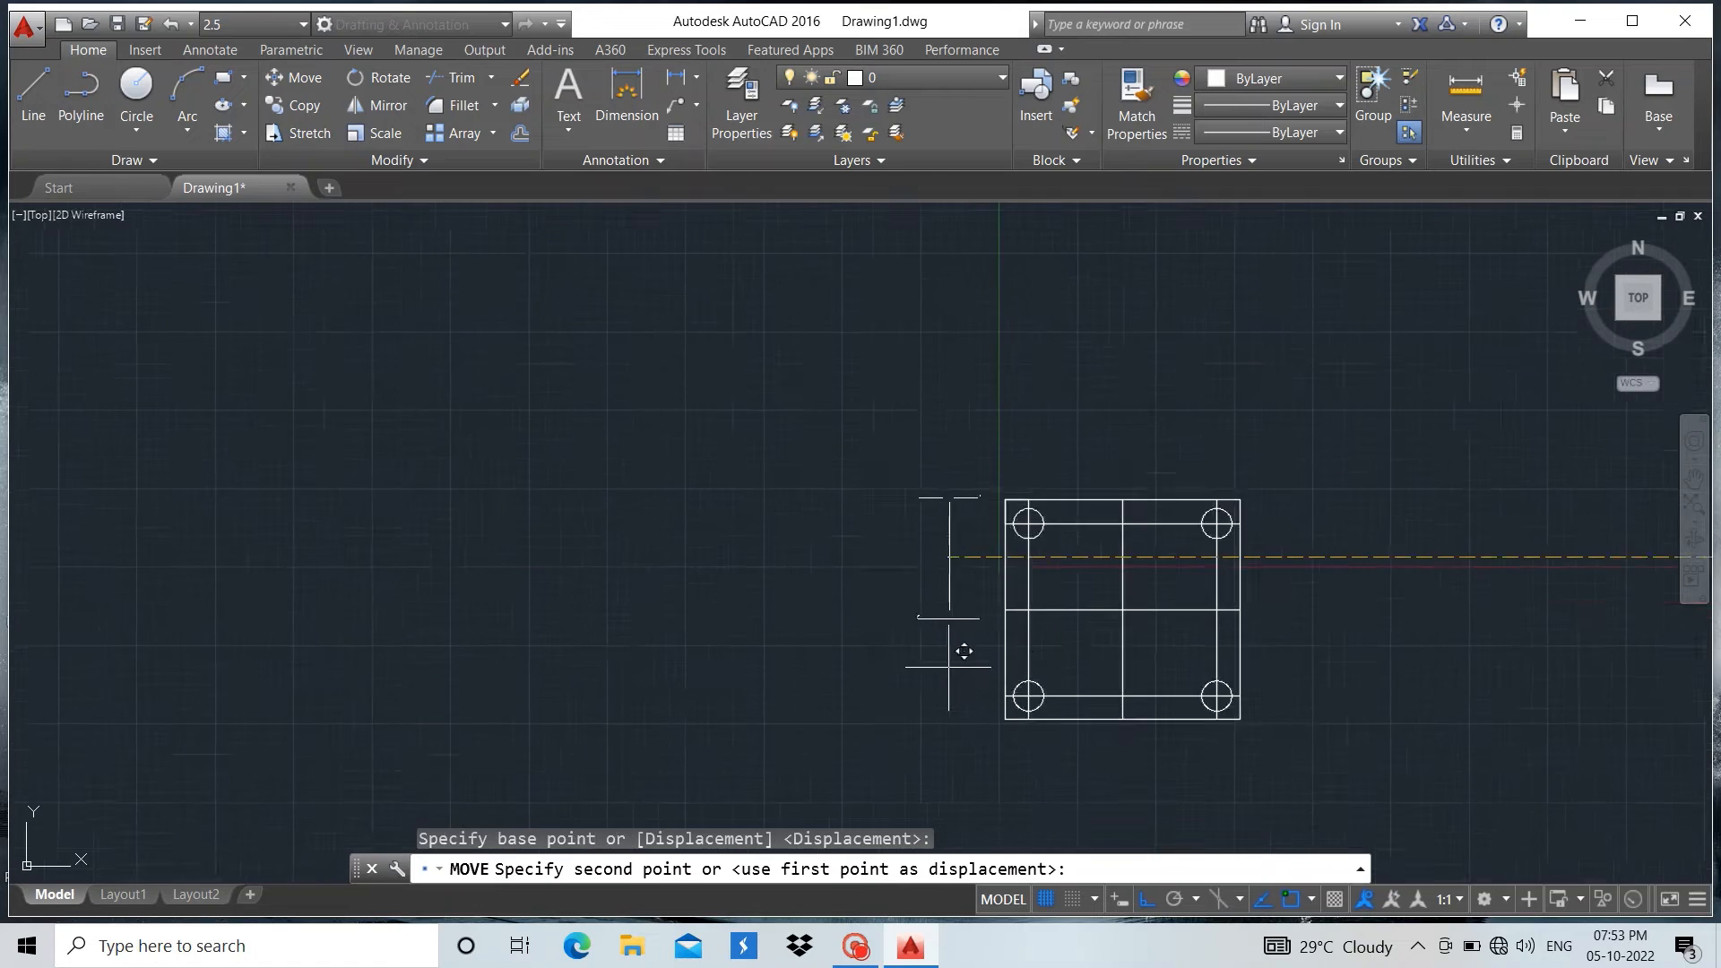
pyautogui.scroll(-6, 1040, 466)
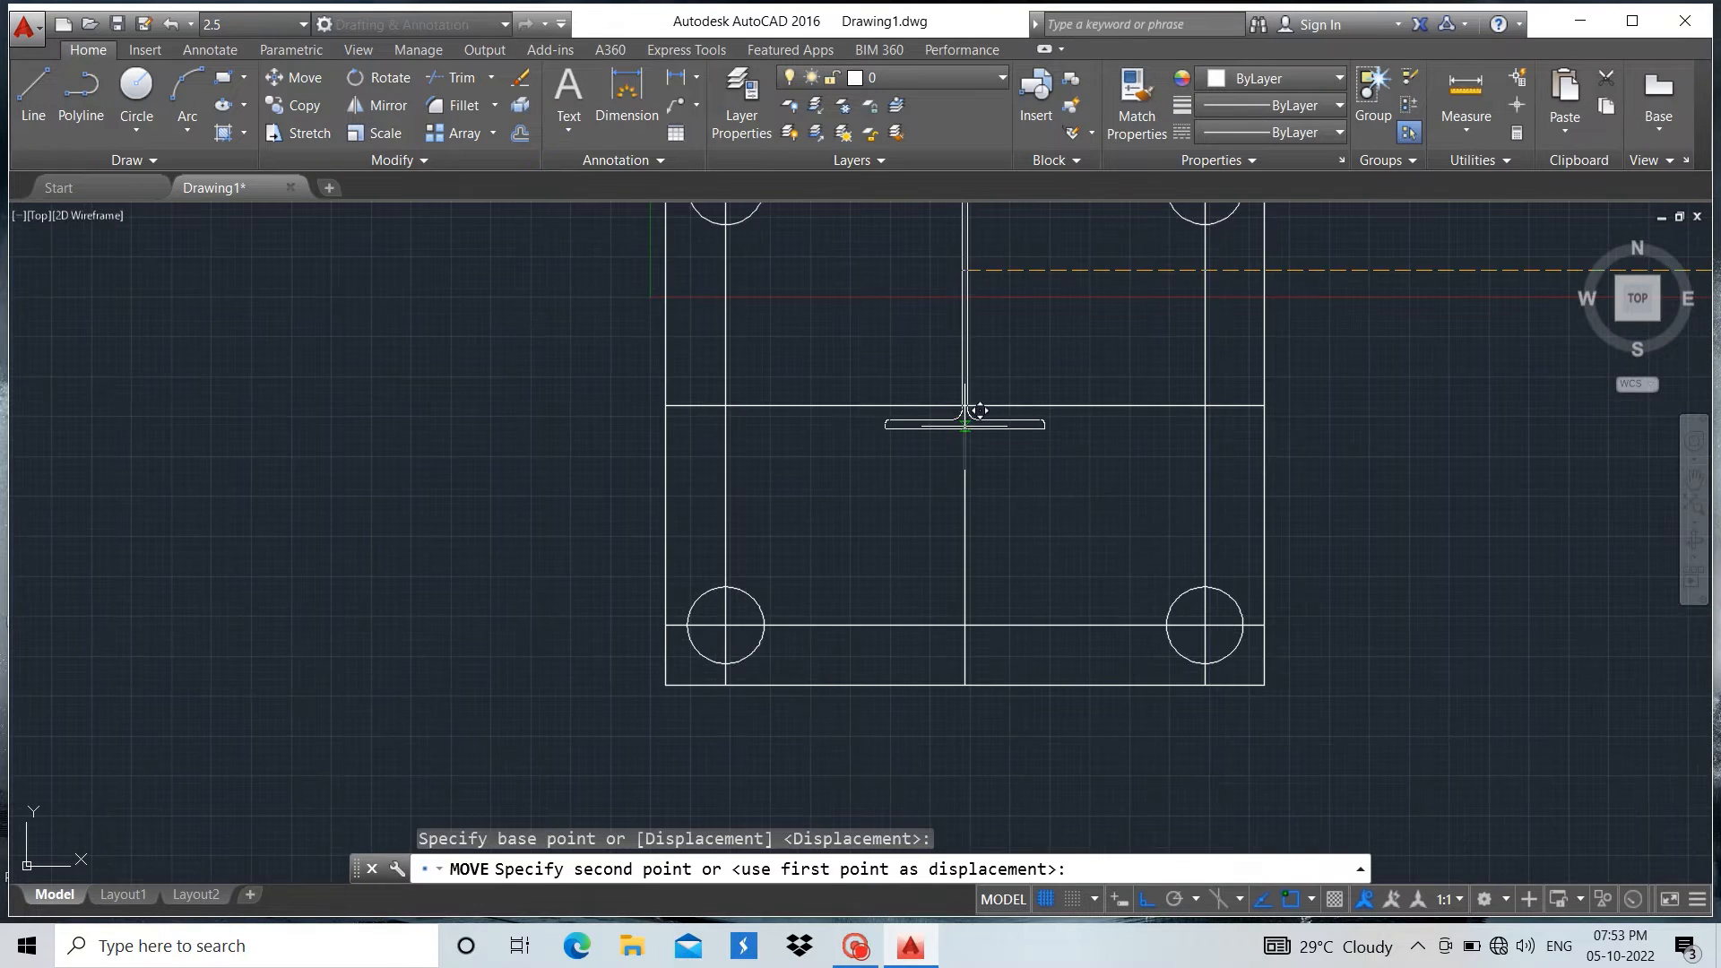
pyautogui.scroll(8, 978, 394)
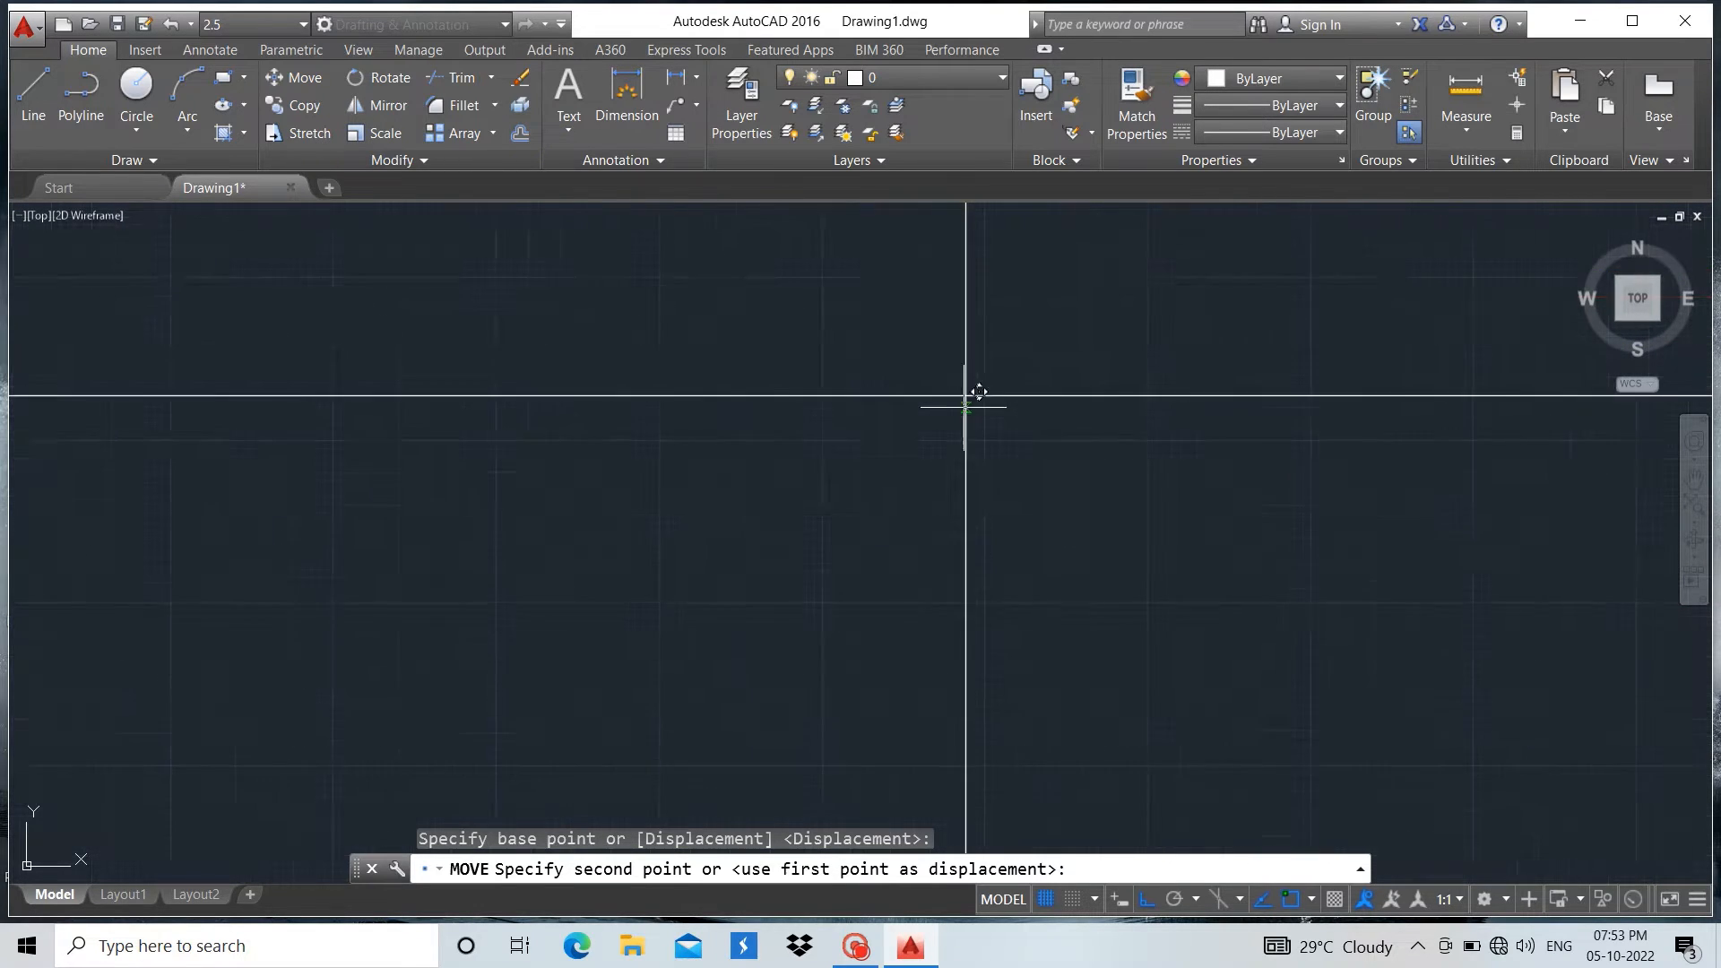
pyautogui.click(964, 388)
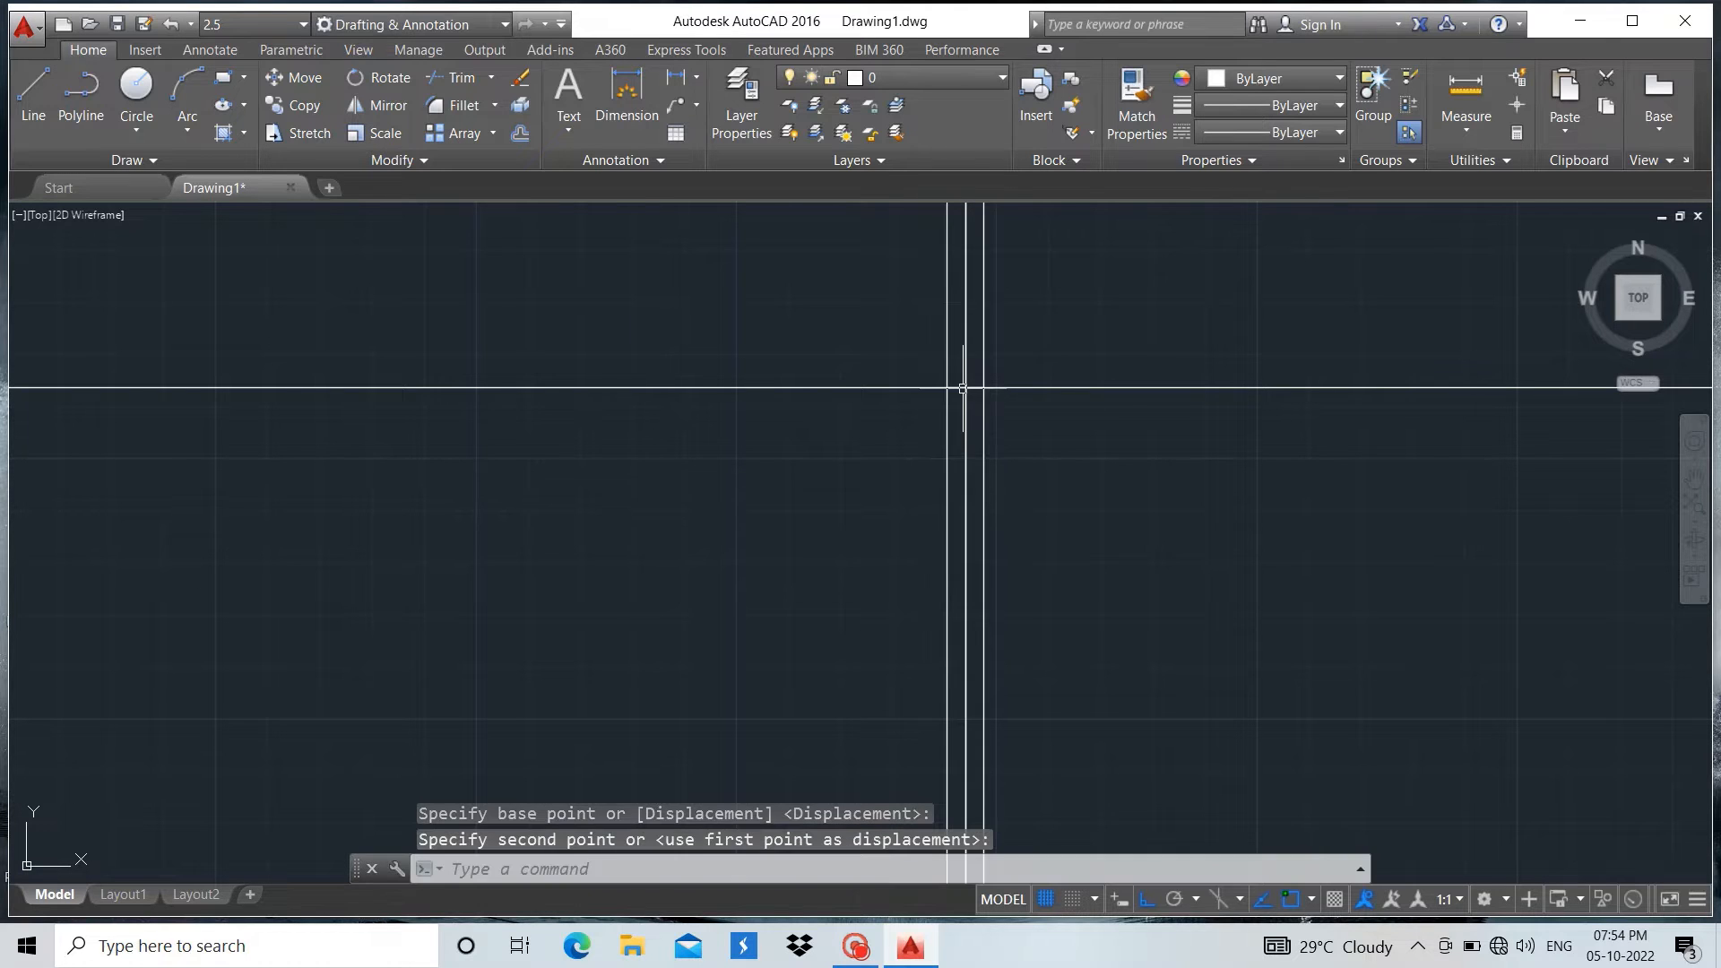
pyautogui.scroll(-8, 914, 566)
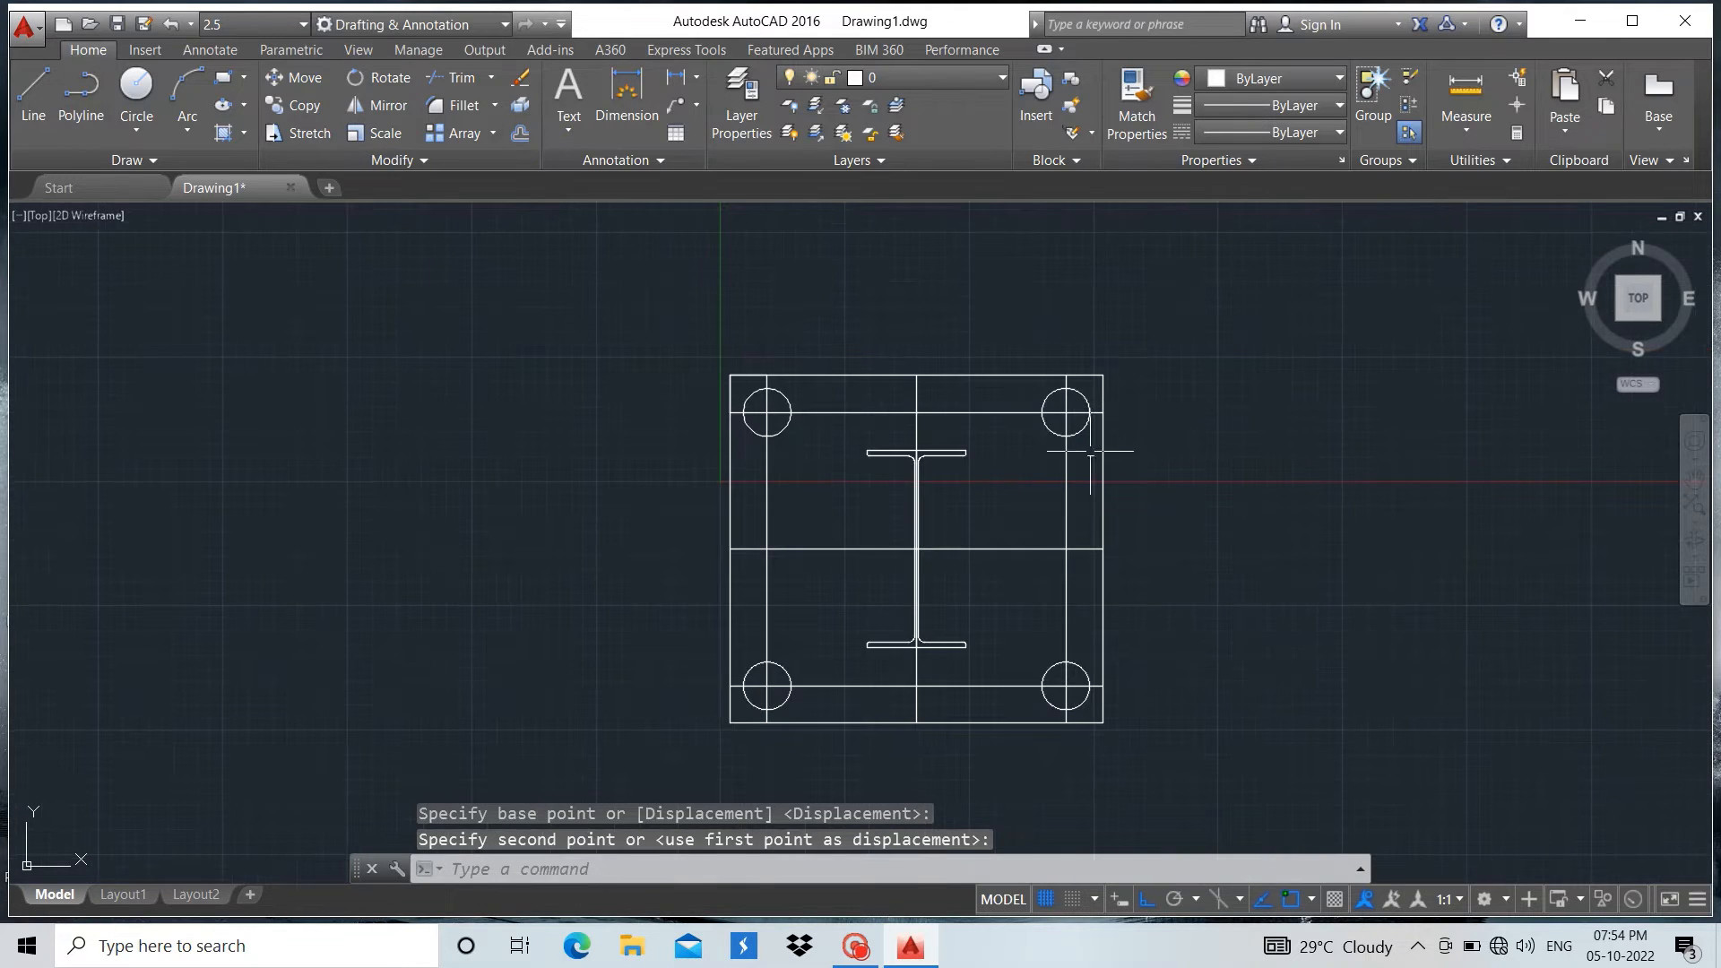
pyautogui.press('Escape')
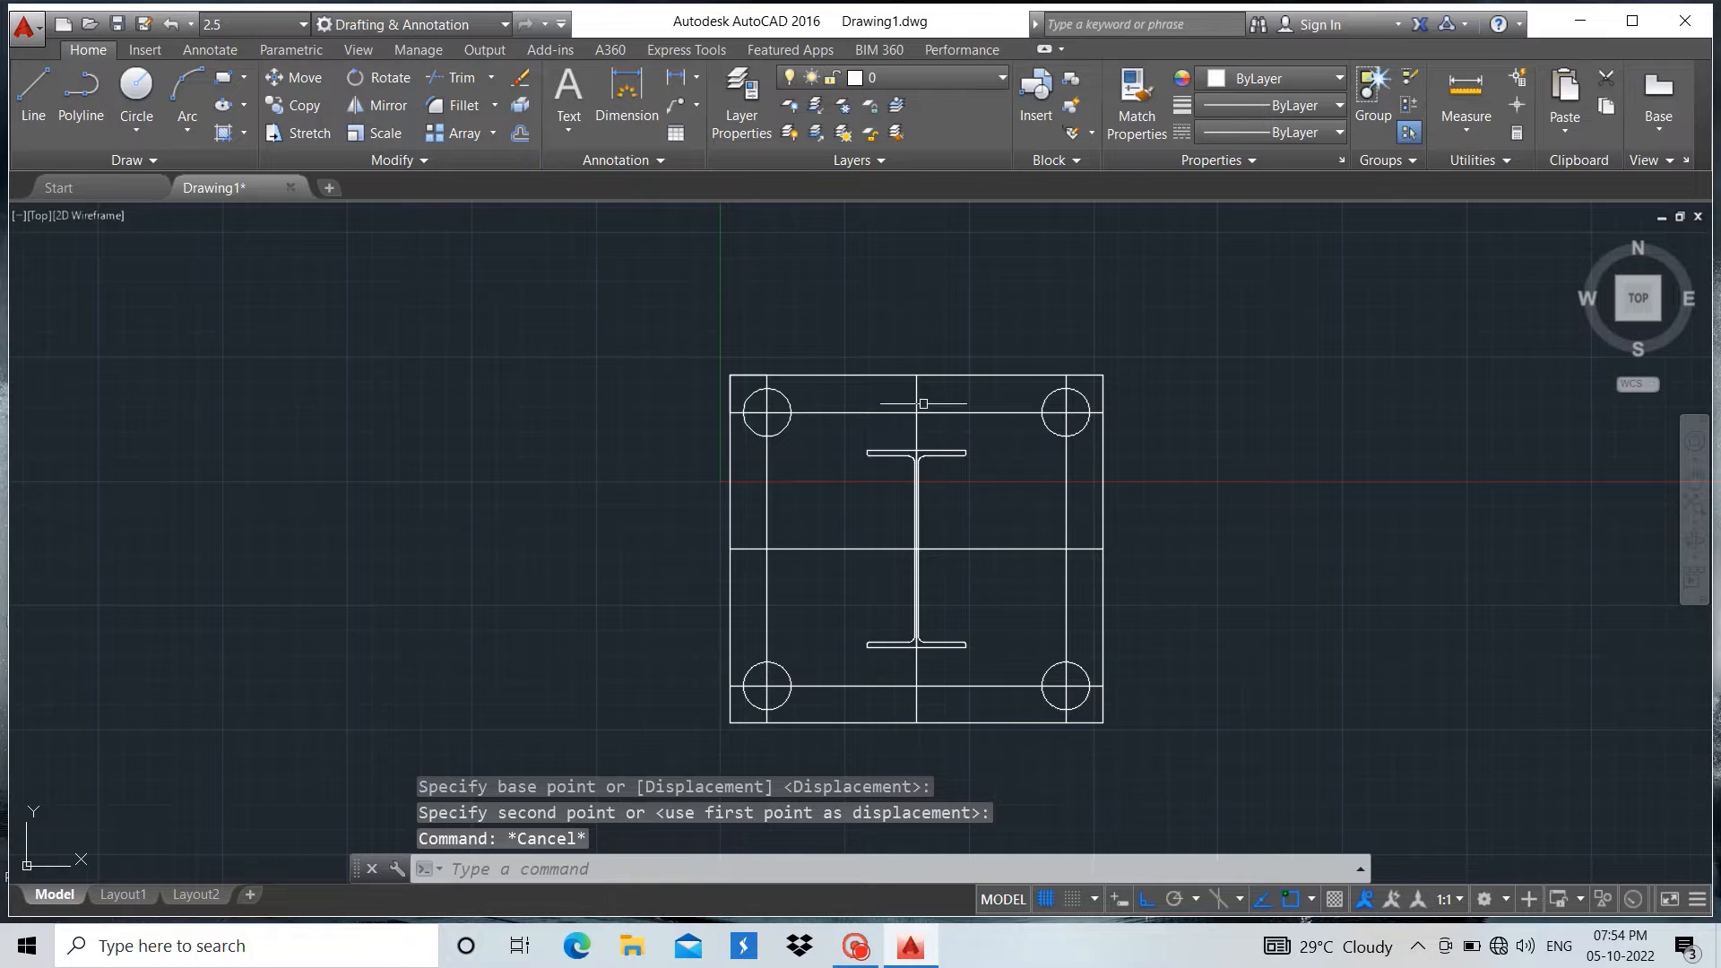
pyautogui.scroll(6, 923, 404)
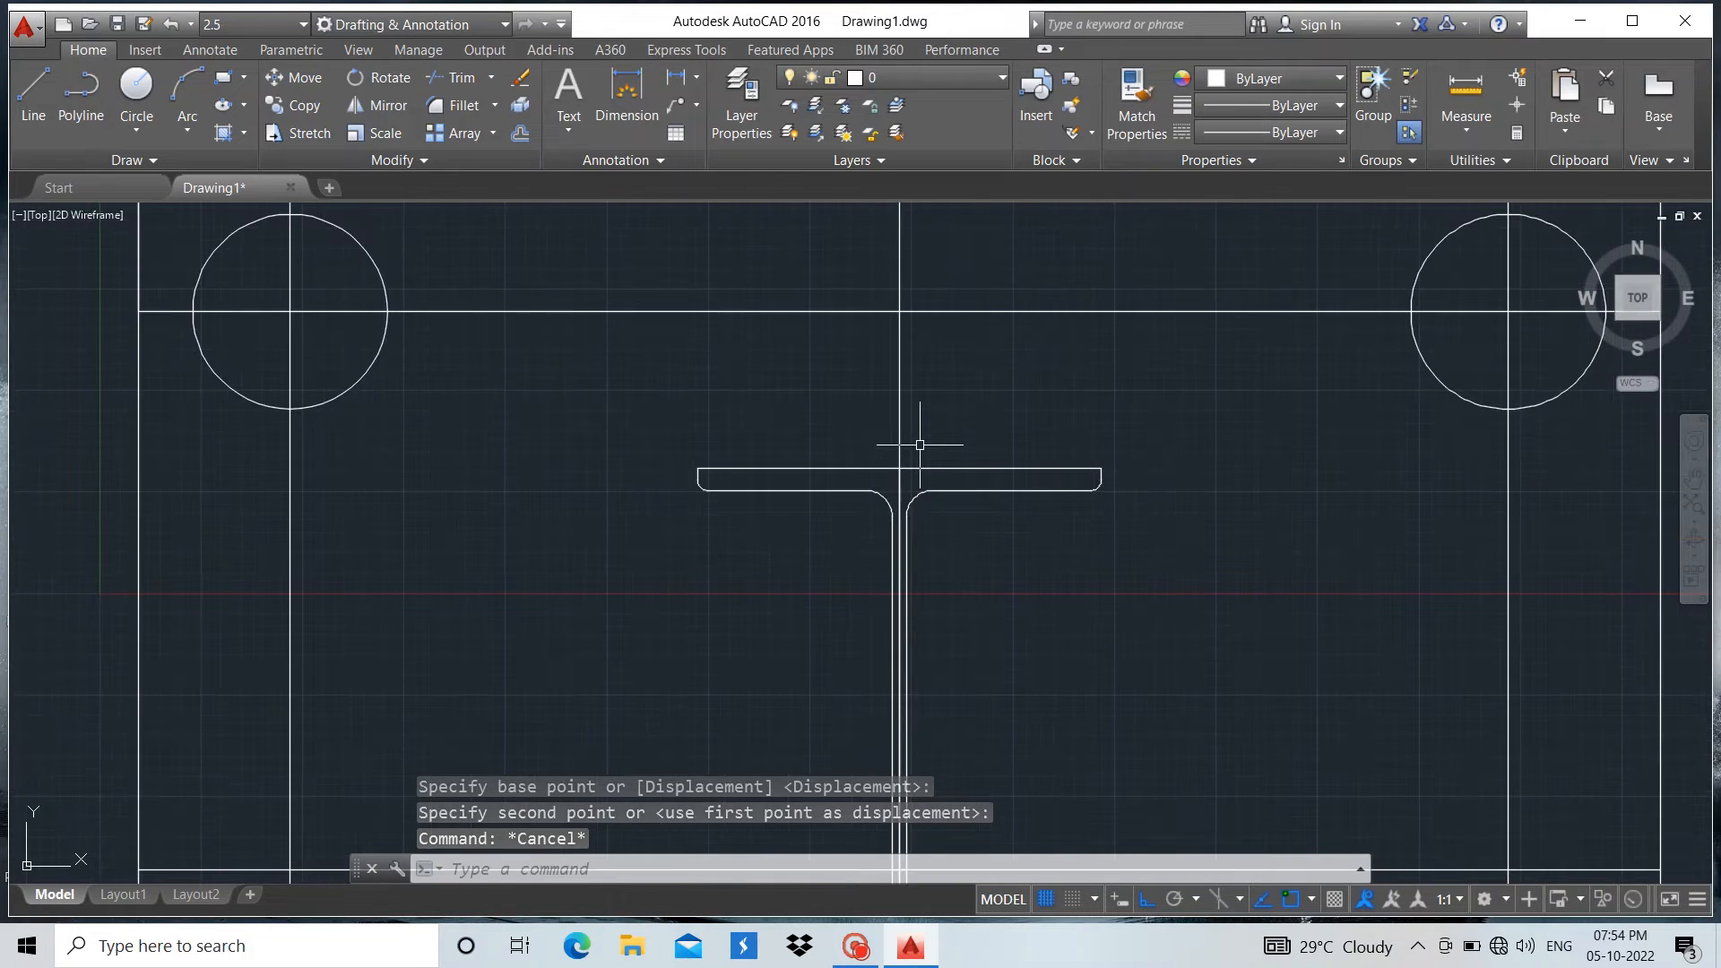
pyautogui.scroll(-8, 920, 444)
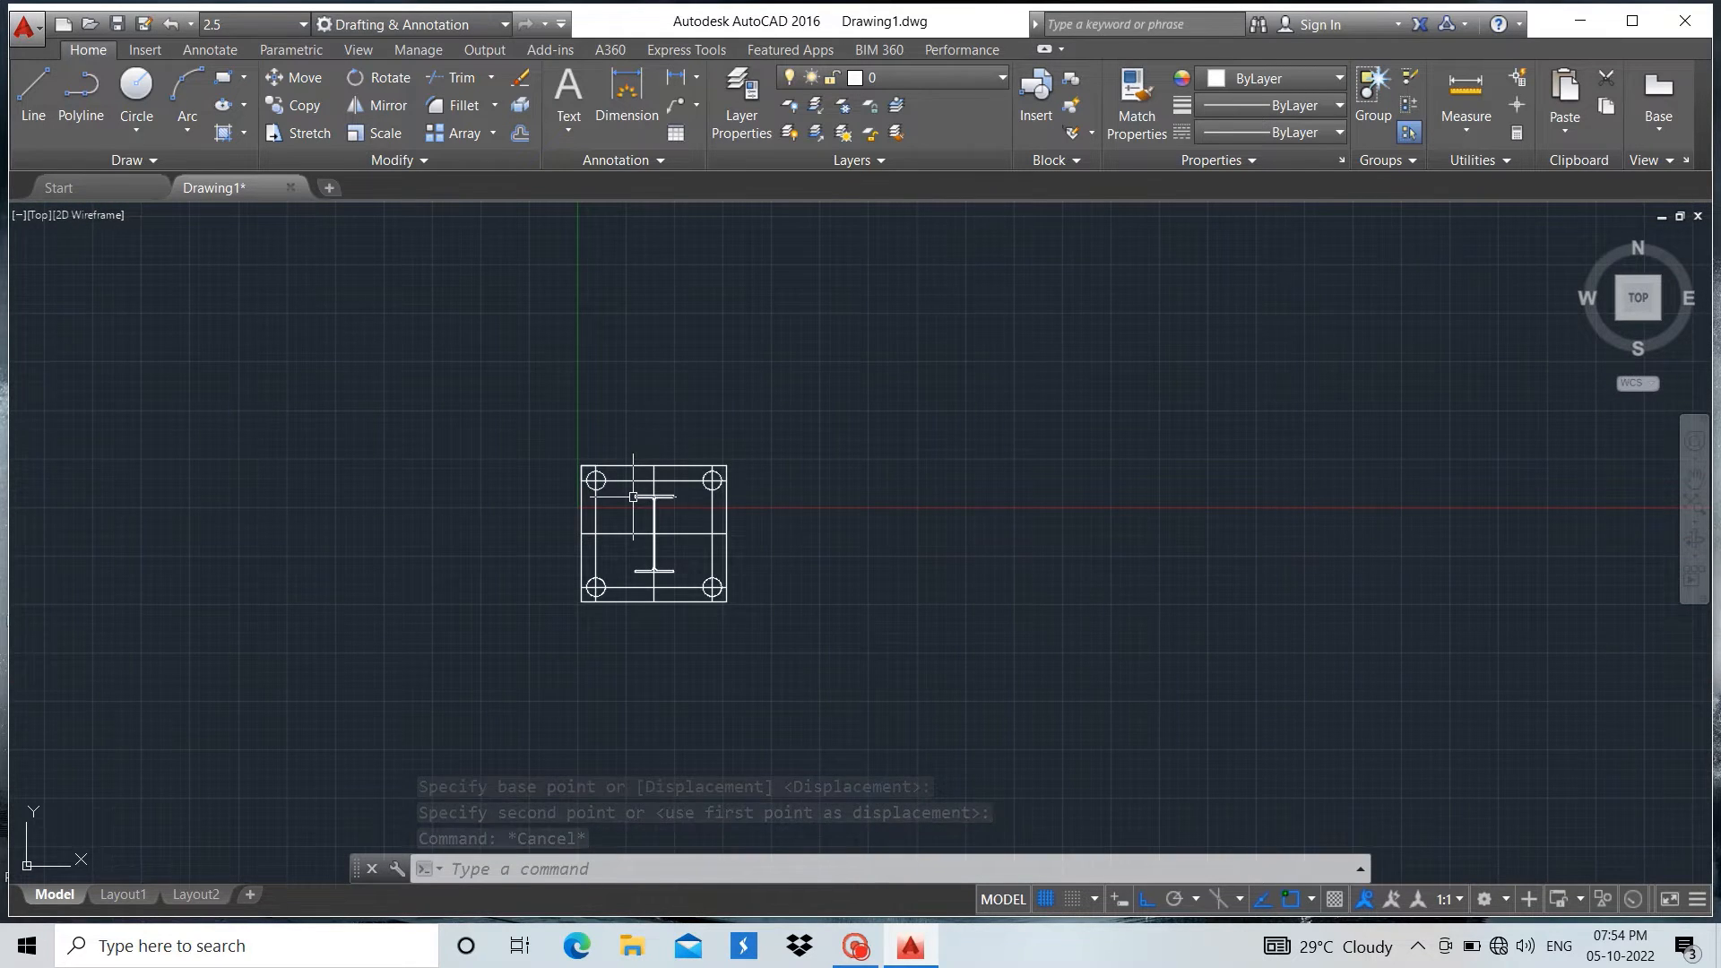
pyautogui.moveTo(634, 497)
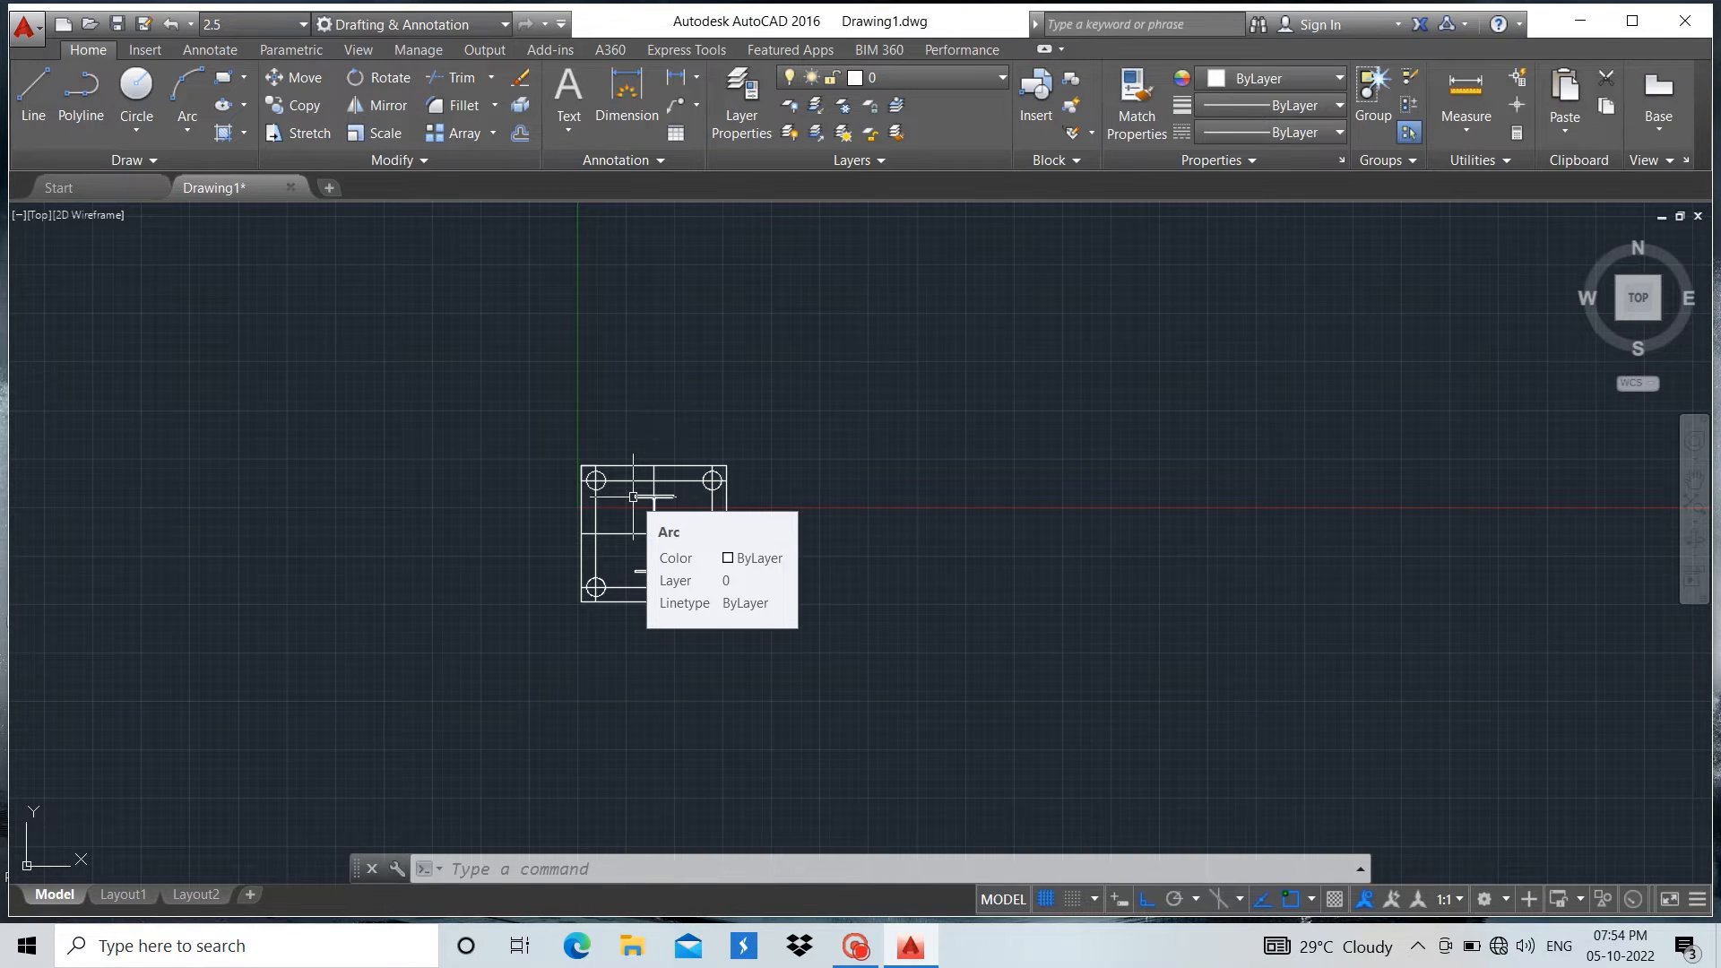
# Draw a 300 long horizontal line just below the I-section's top flange, starting in the open area beside the web
pyautogui.scroll(2, 633, 497)
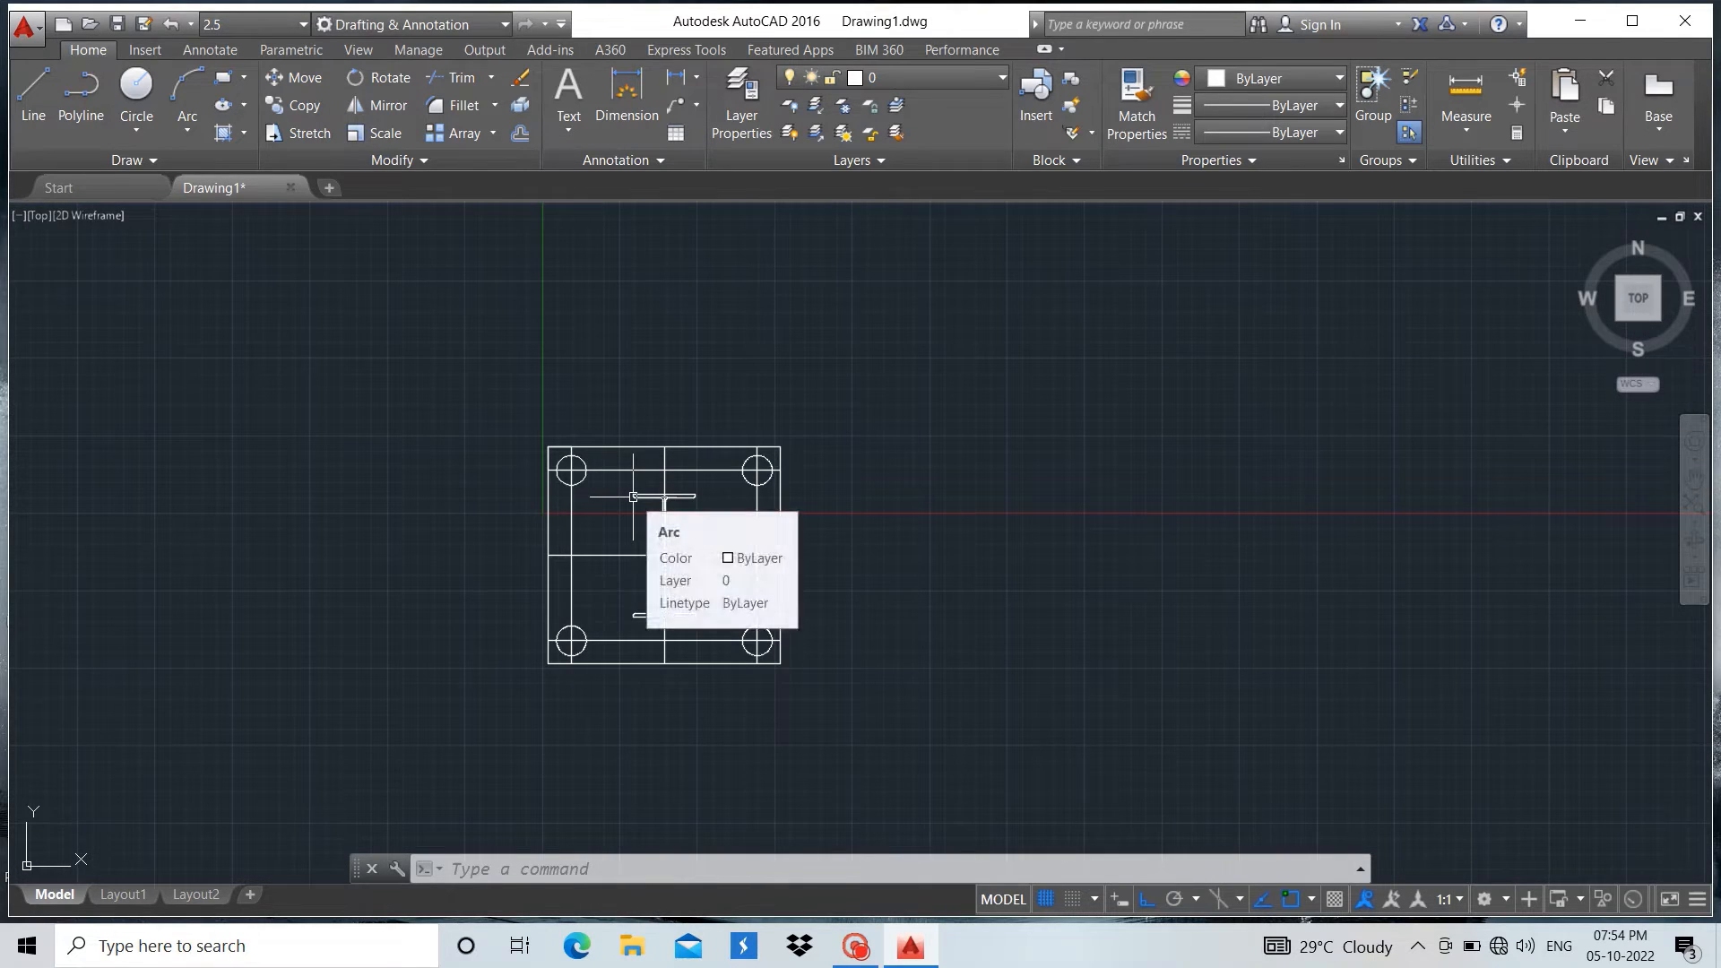
pyautogui.scroll(2, 634, 497)
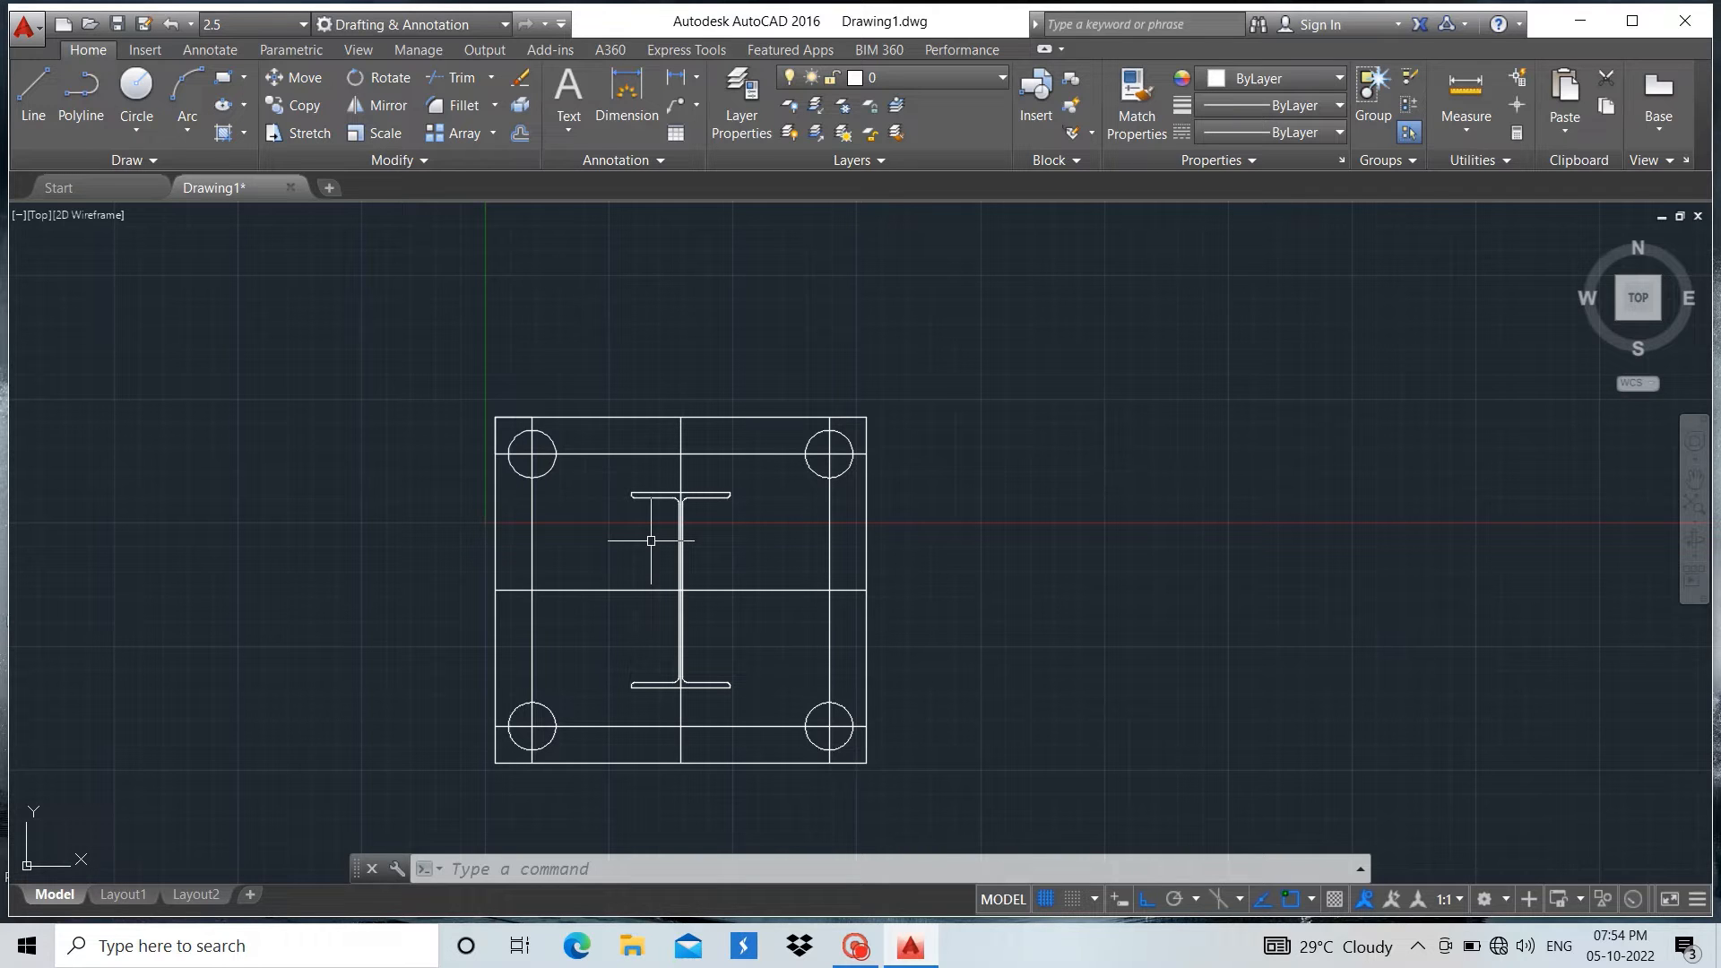
pyautogui.scroll(-2, 651, 541)
pyautogui.scroll(8, 646, 529)
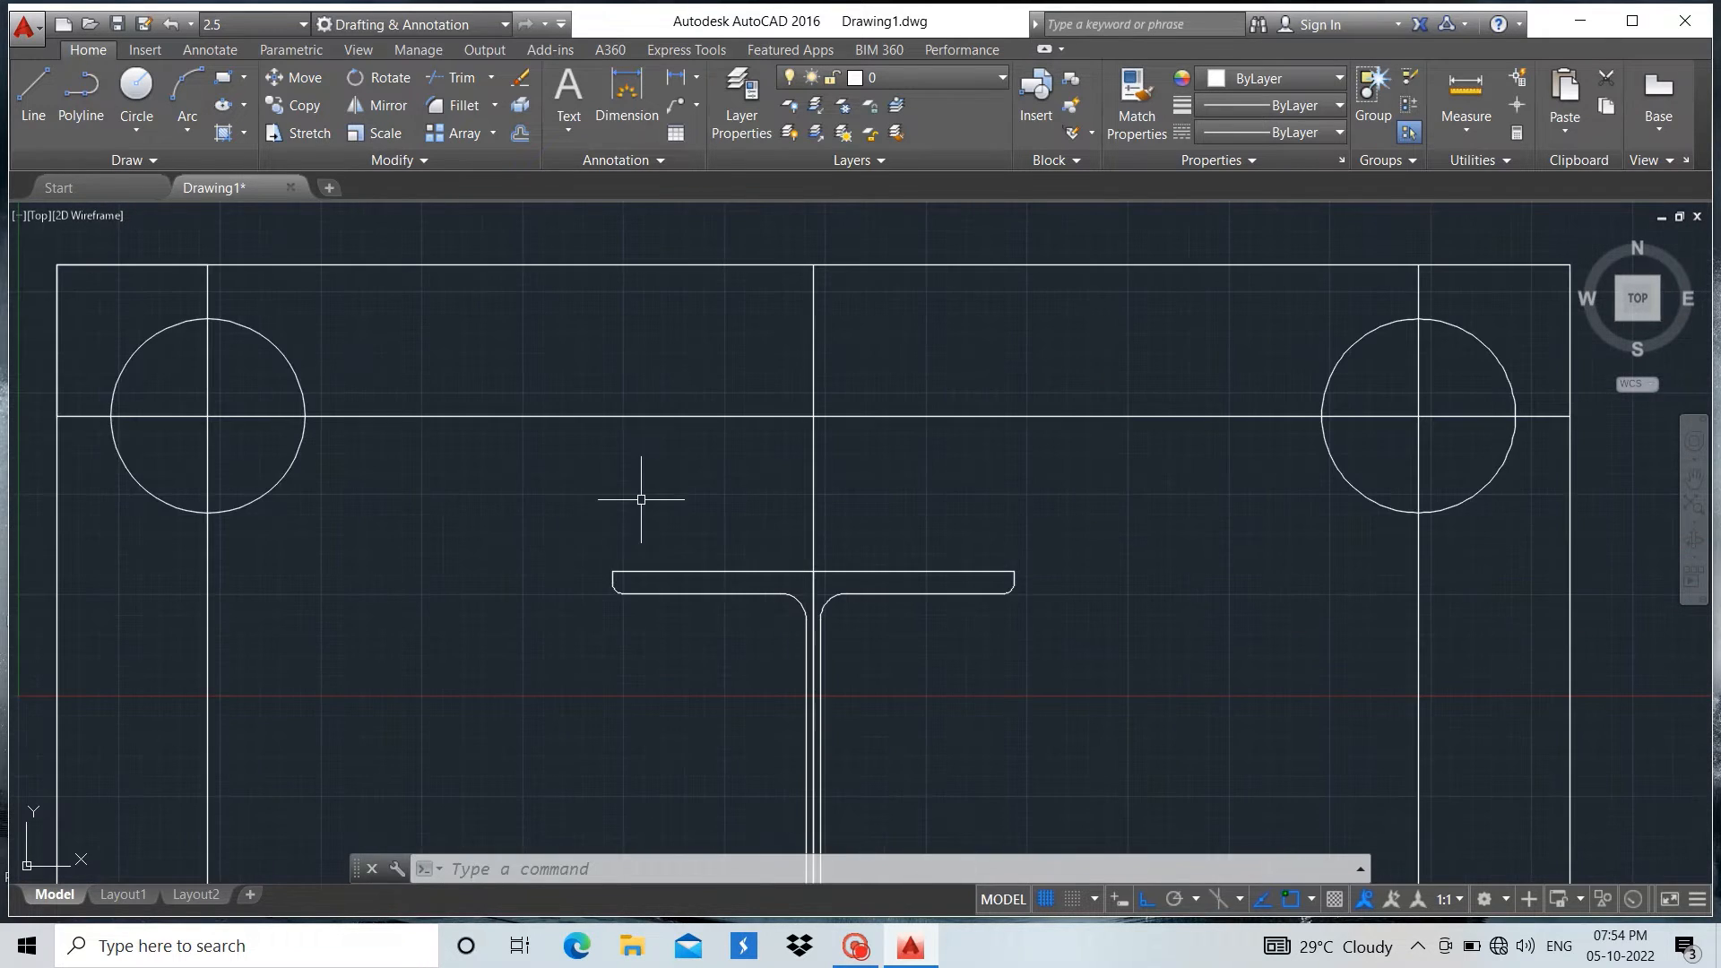
pyautogui.click(33, 98)
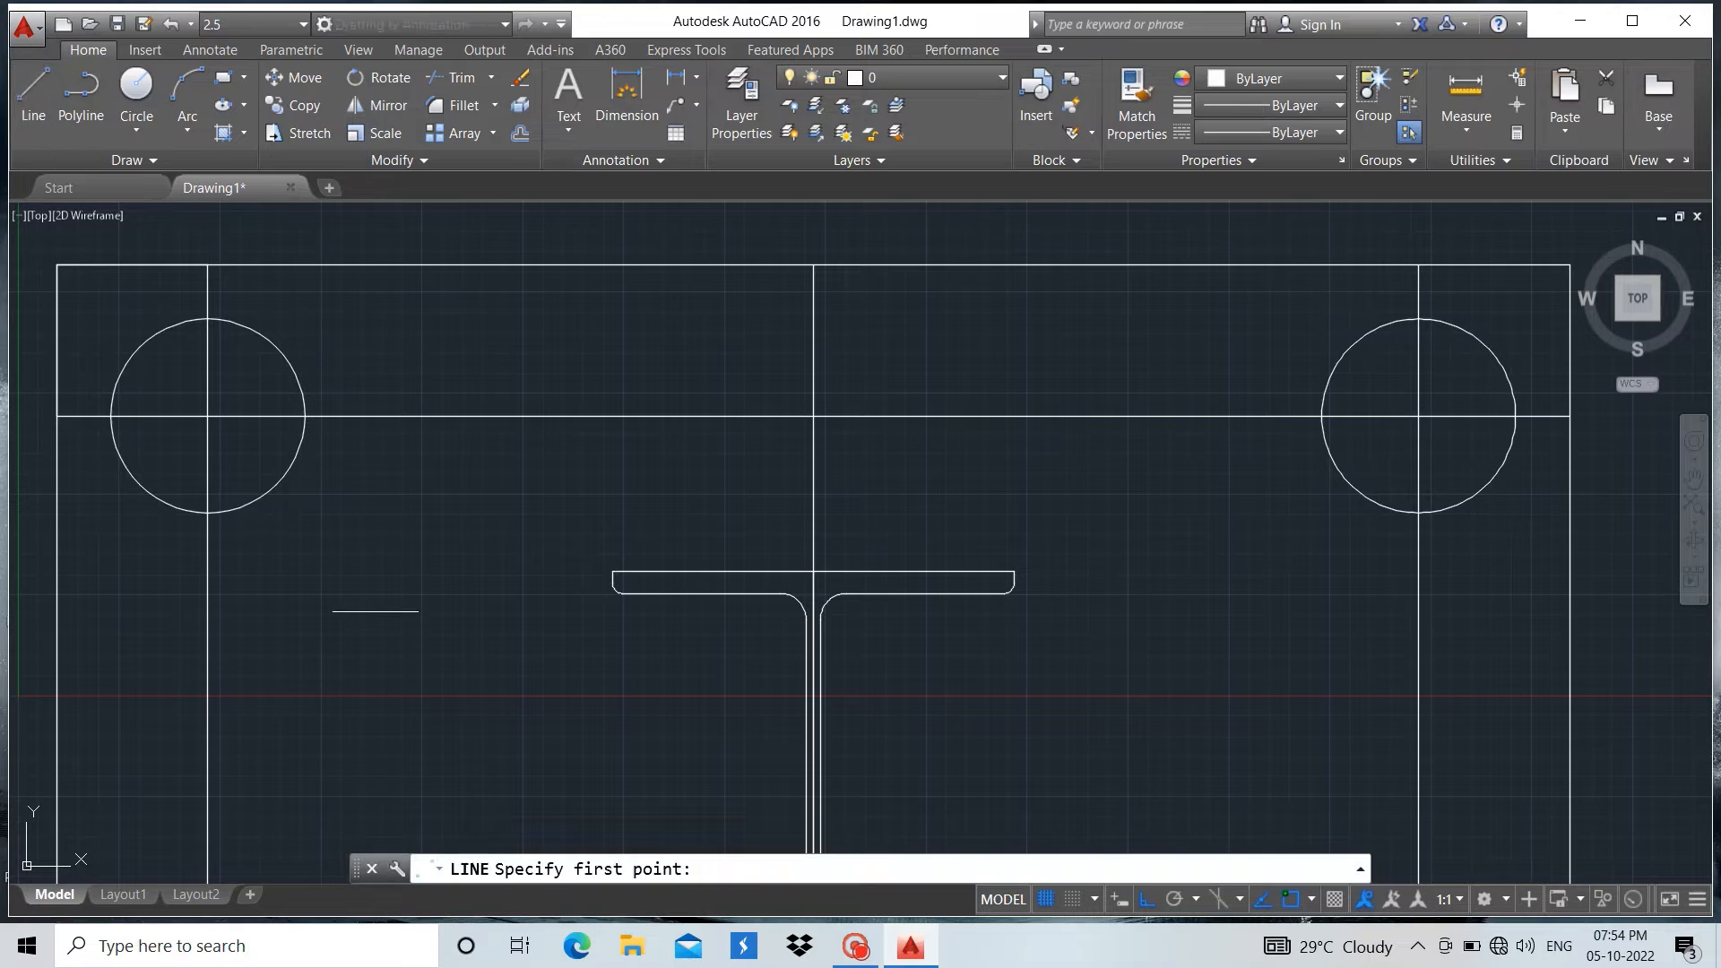
pyautogui.click(376, 611)
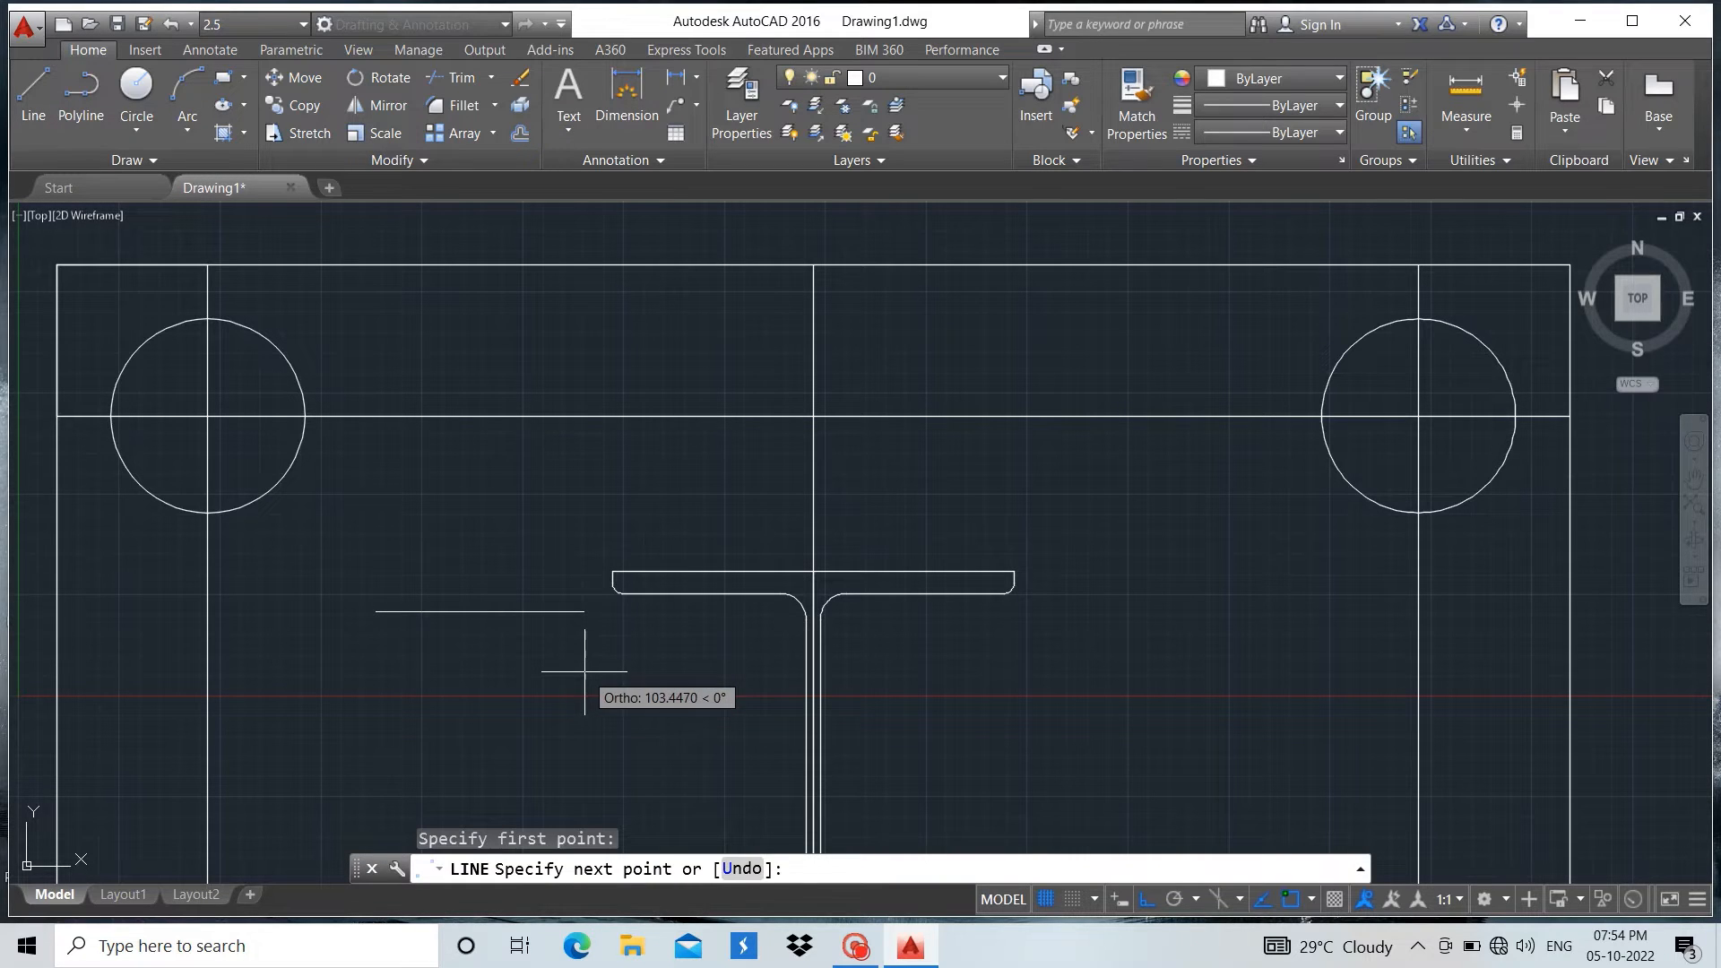
pyautogui.write('300')
pyautogui.press('Return')
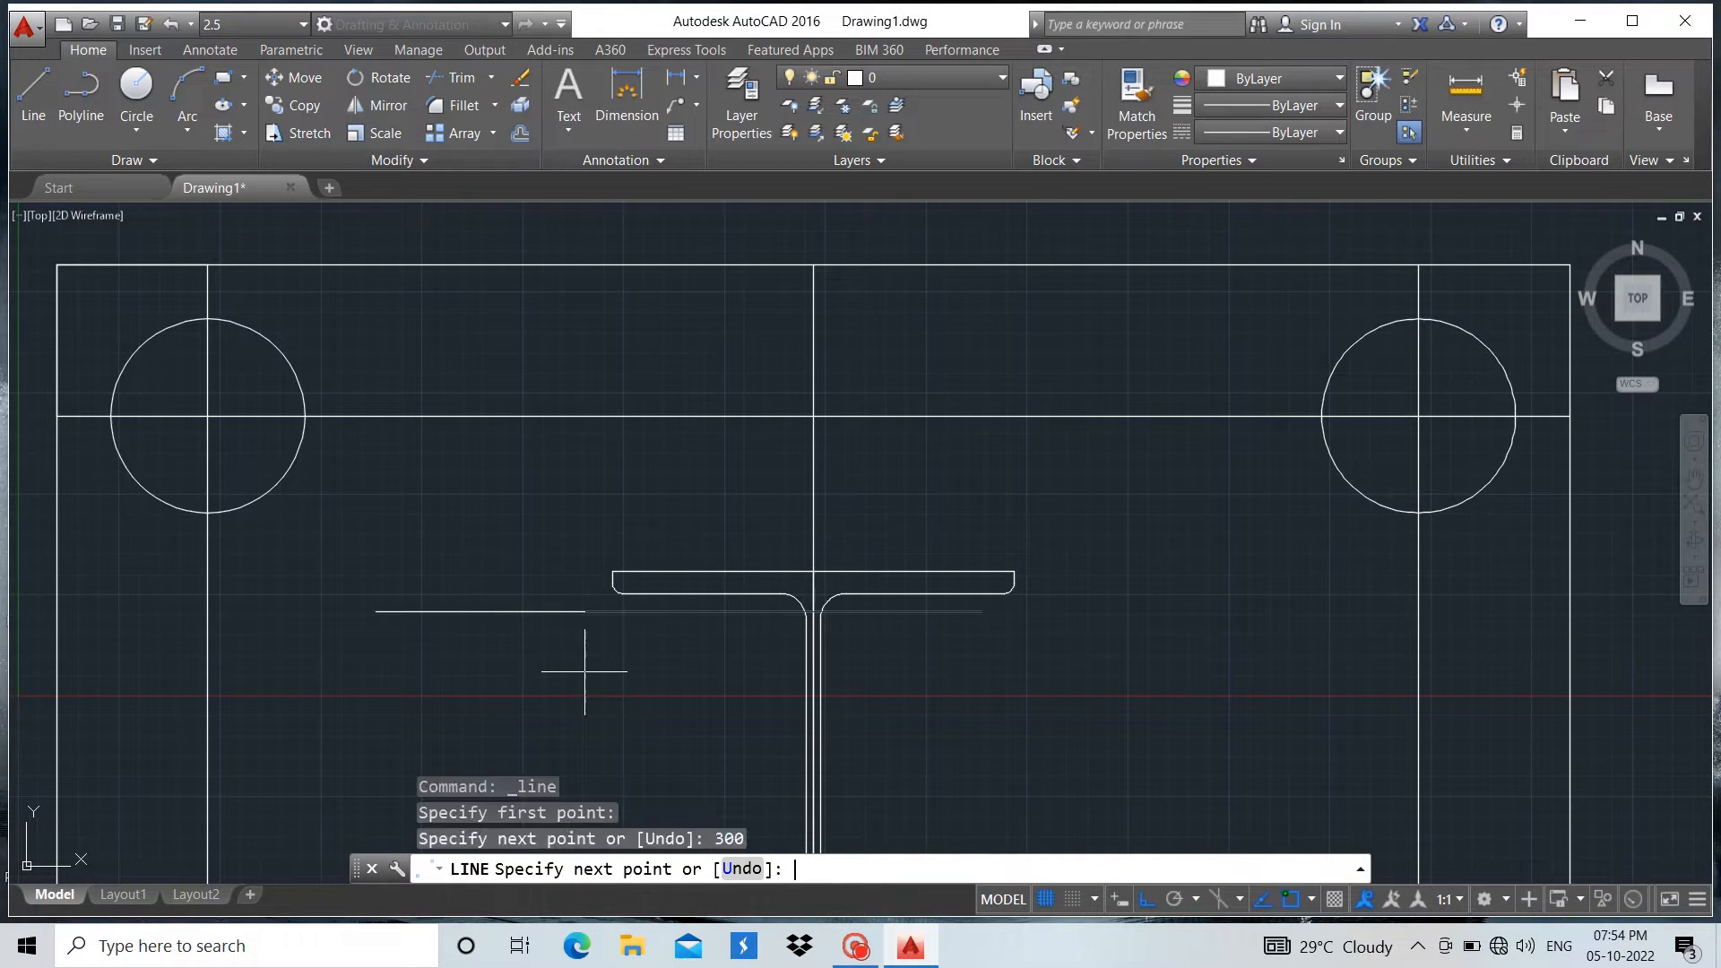
pyautogui.press('Return')
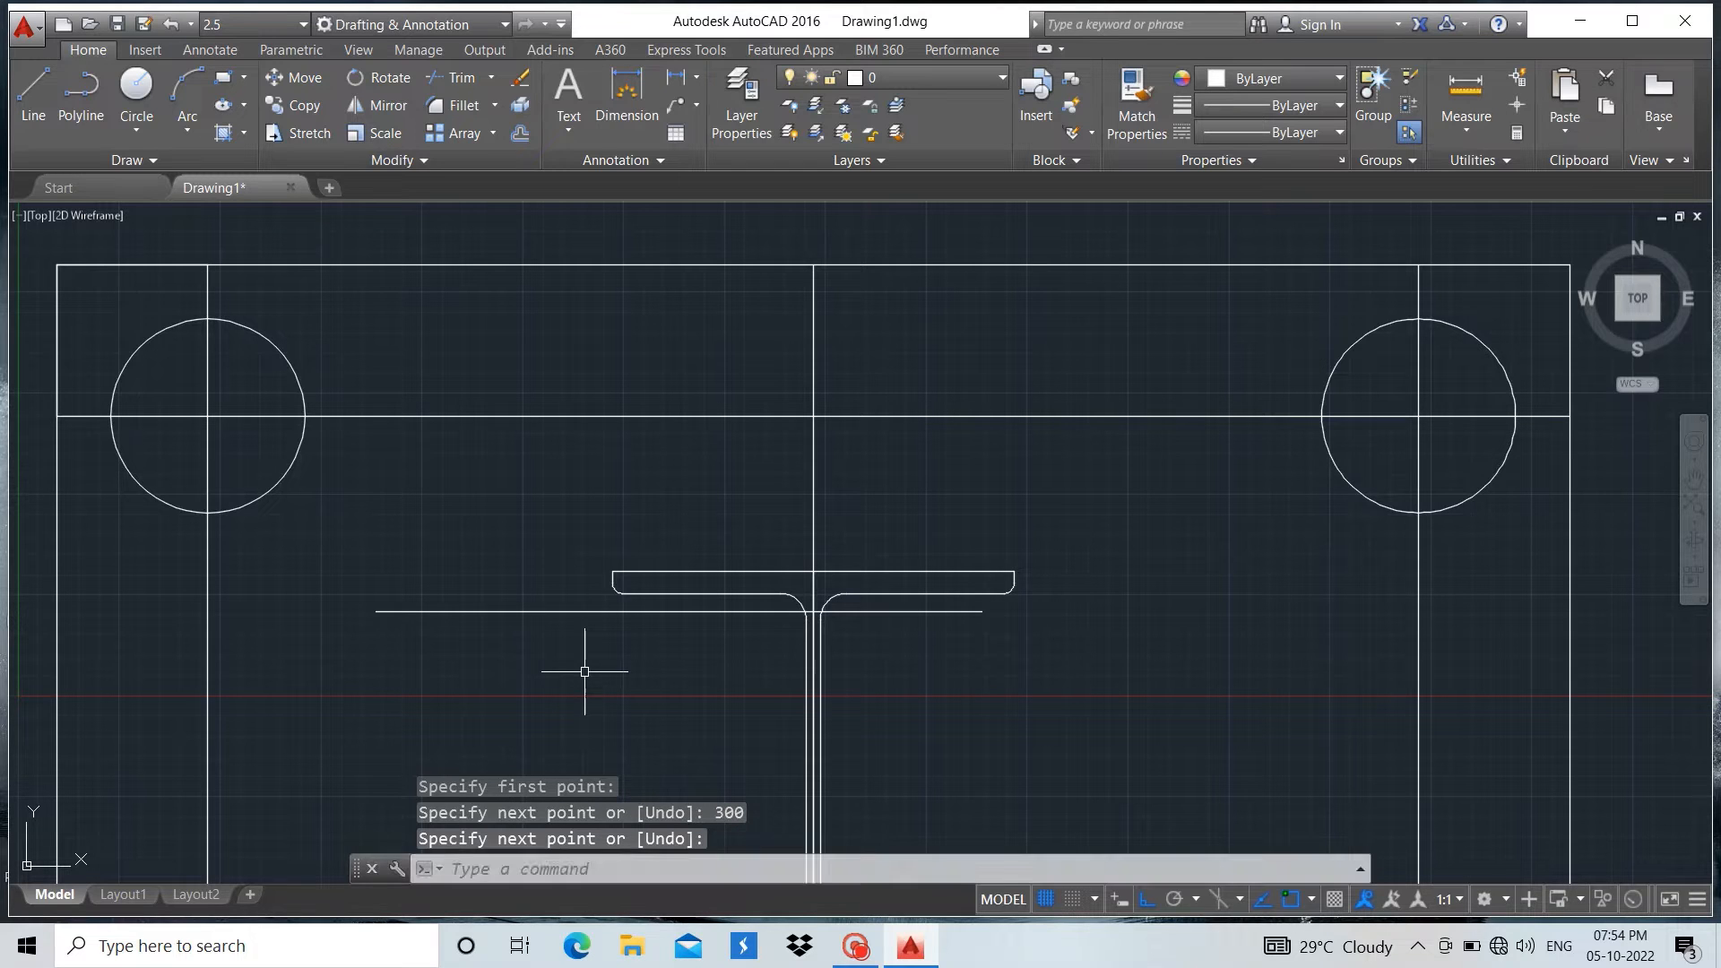
# Move the 300 line by its midpoint onto the midpoint of the top flange's upper edge
pyautogui.click(588, 612)
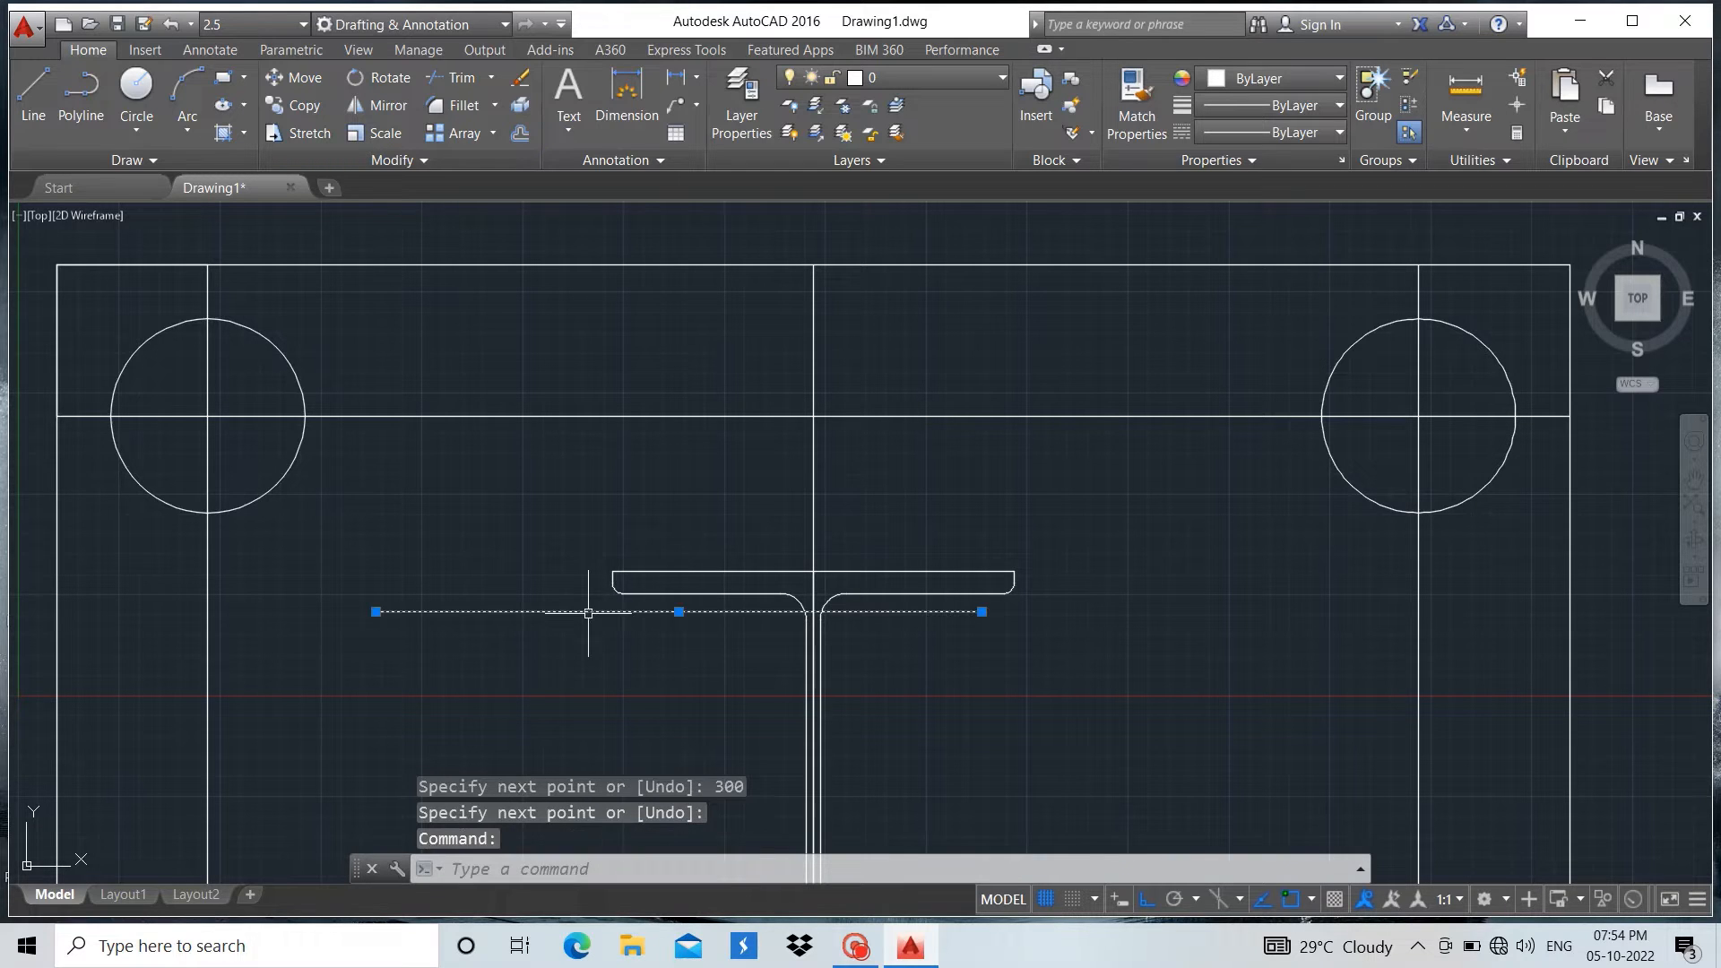
pyautogui.click(296, 78)
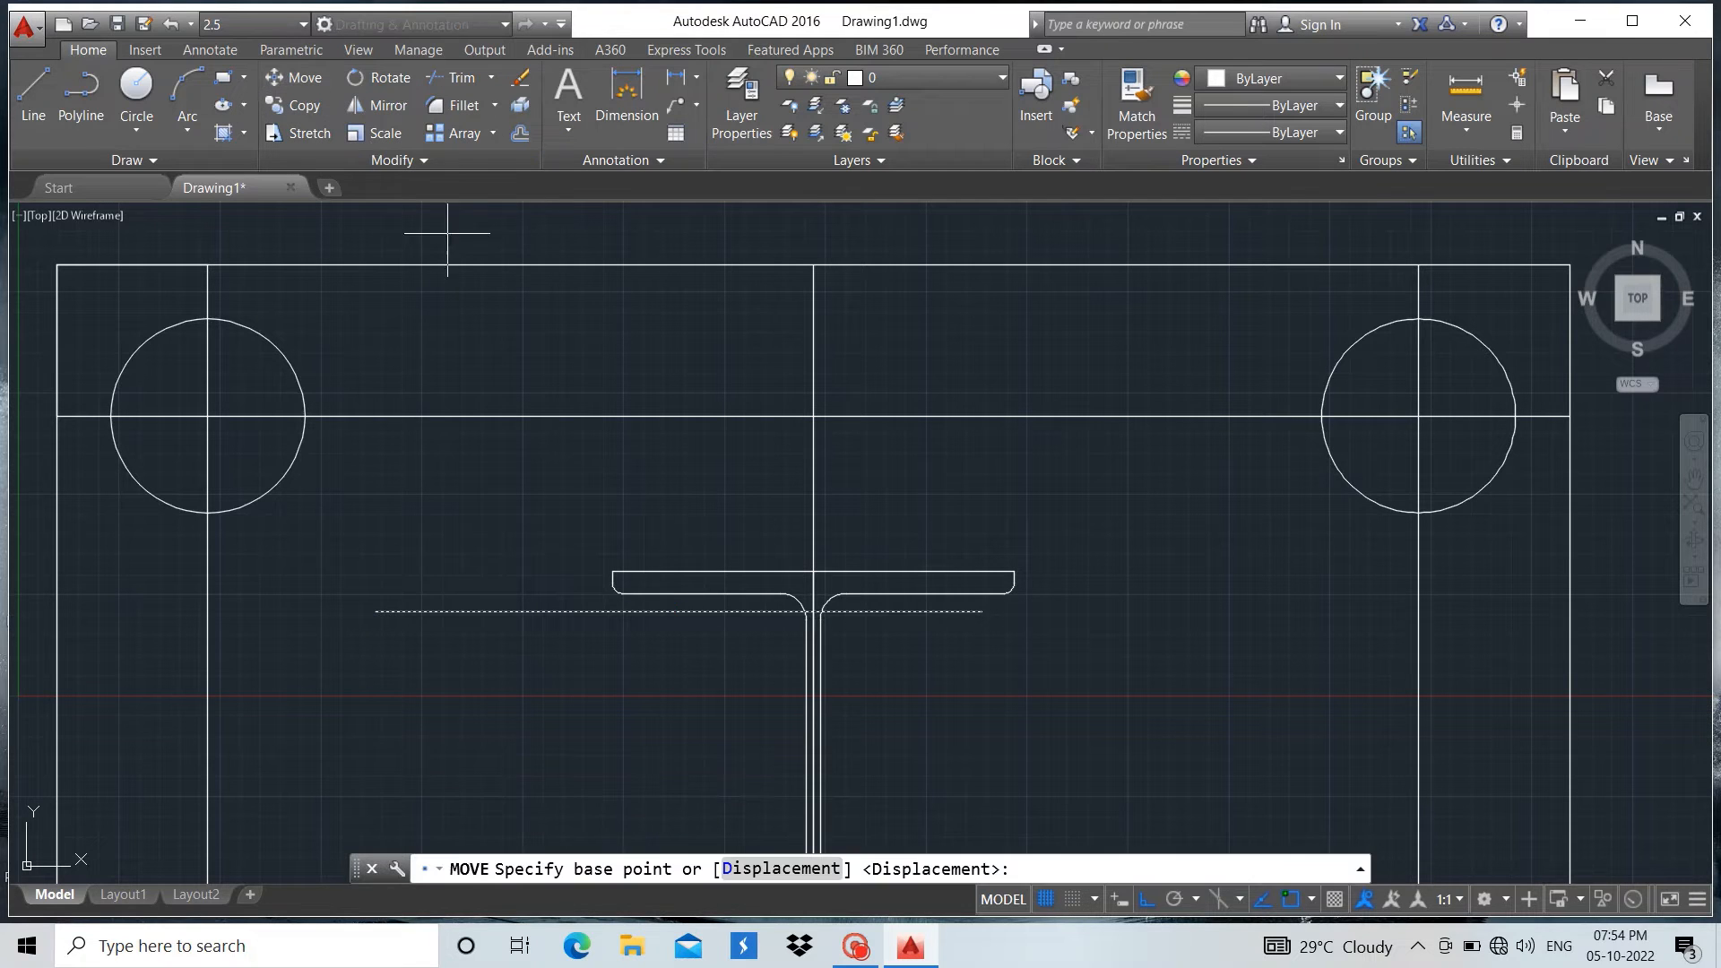
pyautogui.click(678, 612)
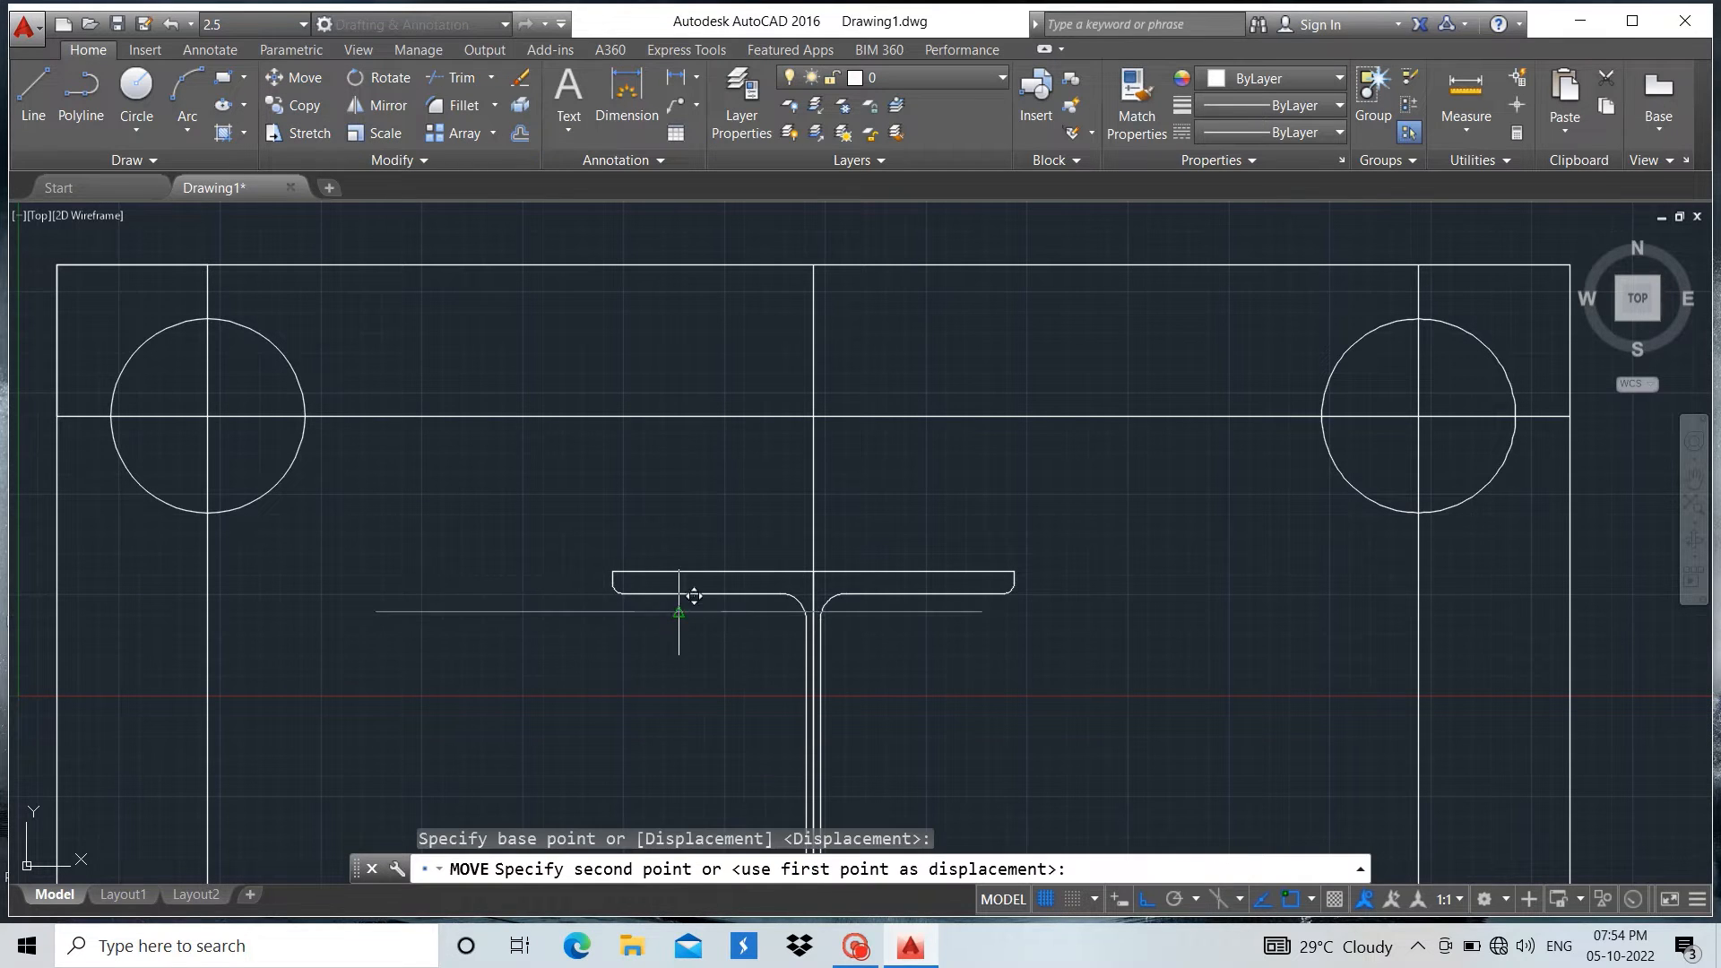
pyautogui.click(814, 570)
pyautogui.press('Escape')
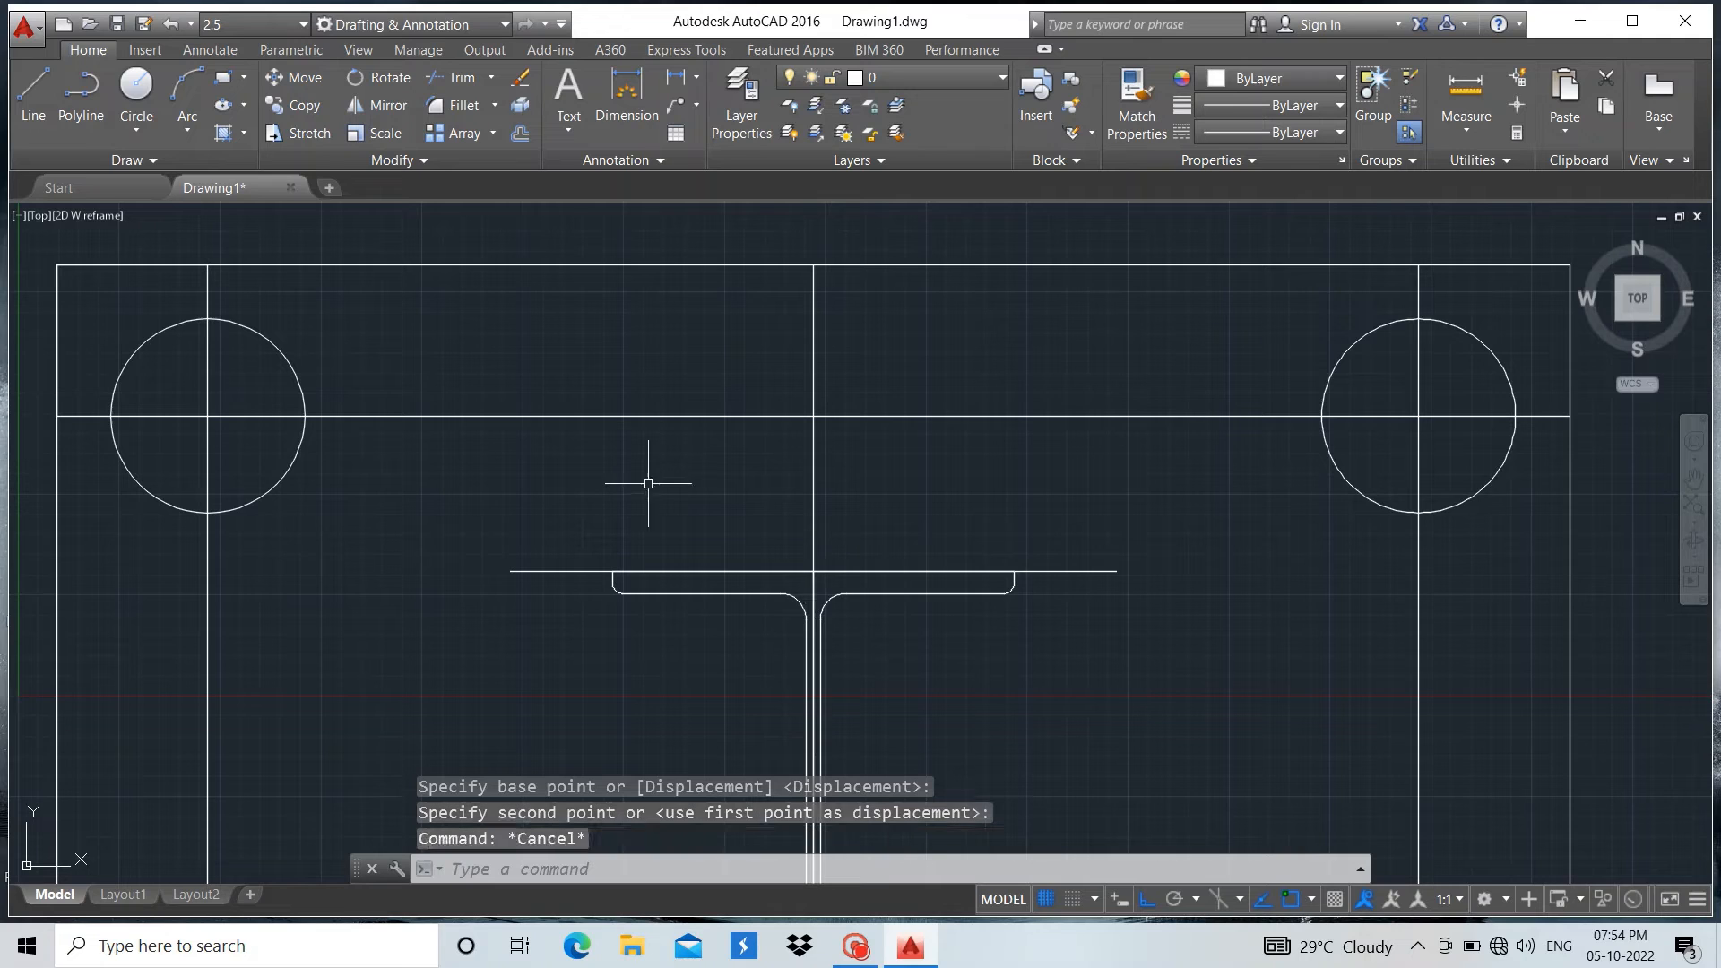
# Offset the 300 line on the top flange upward by 25
pyautogui.click(577, 570)
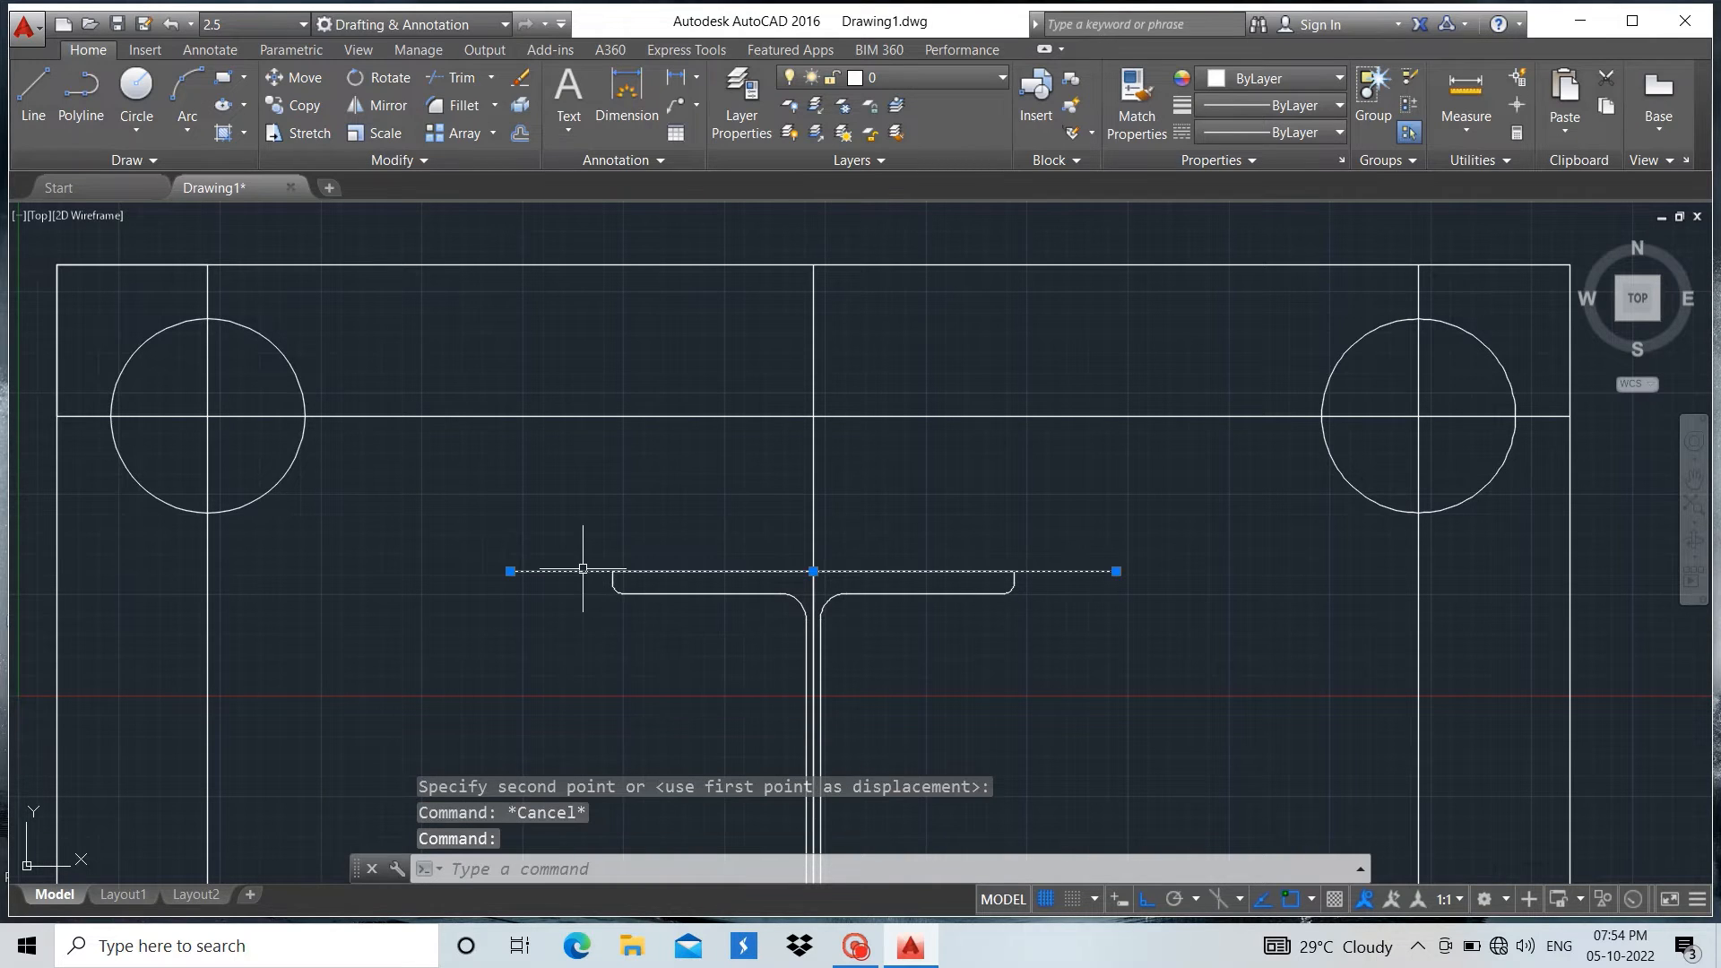
pyautogui.click(520, 133)
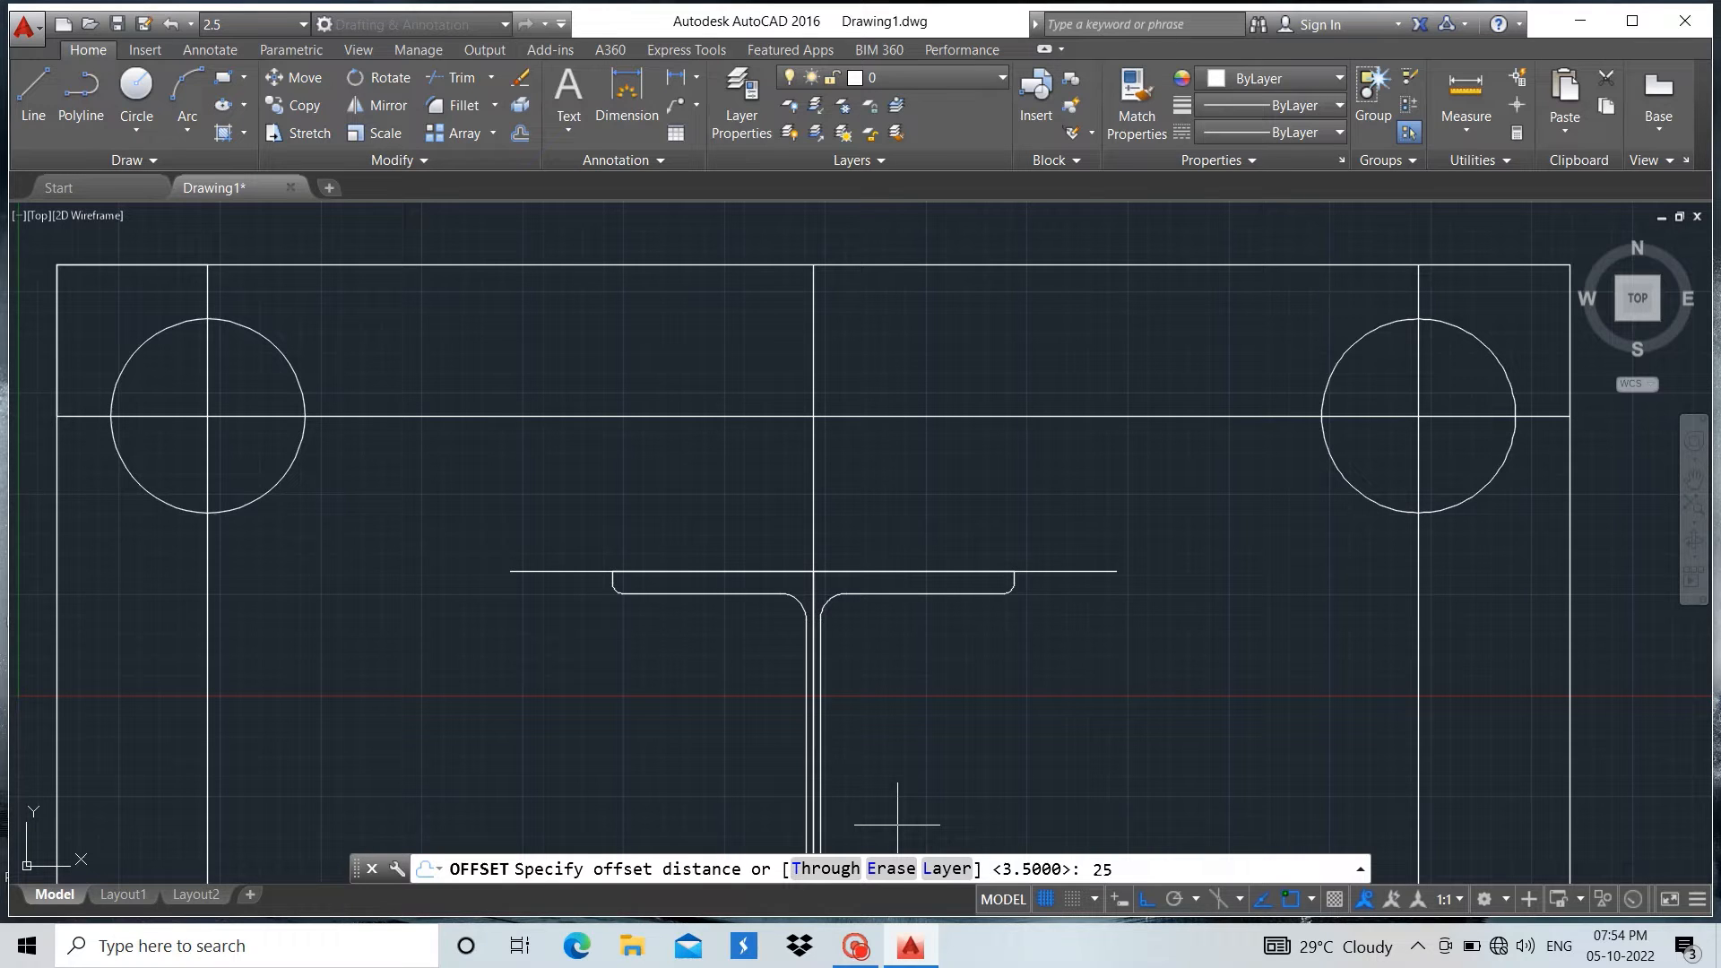
pyautogui.press('Return')
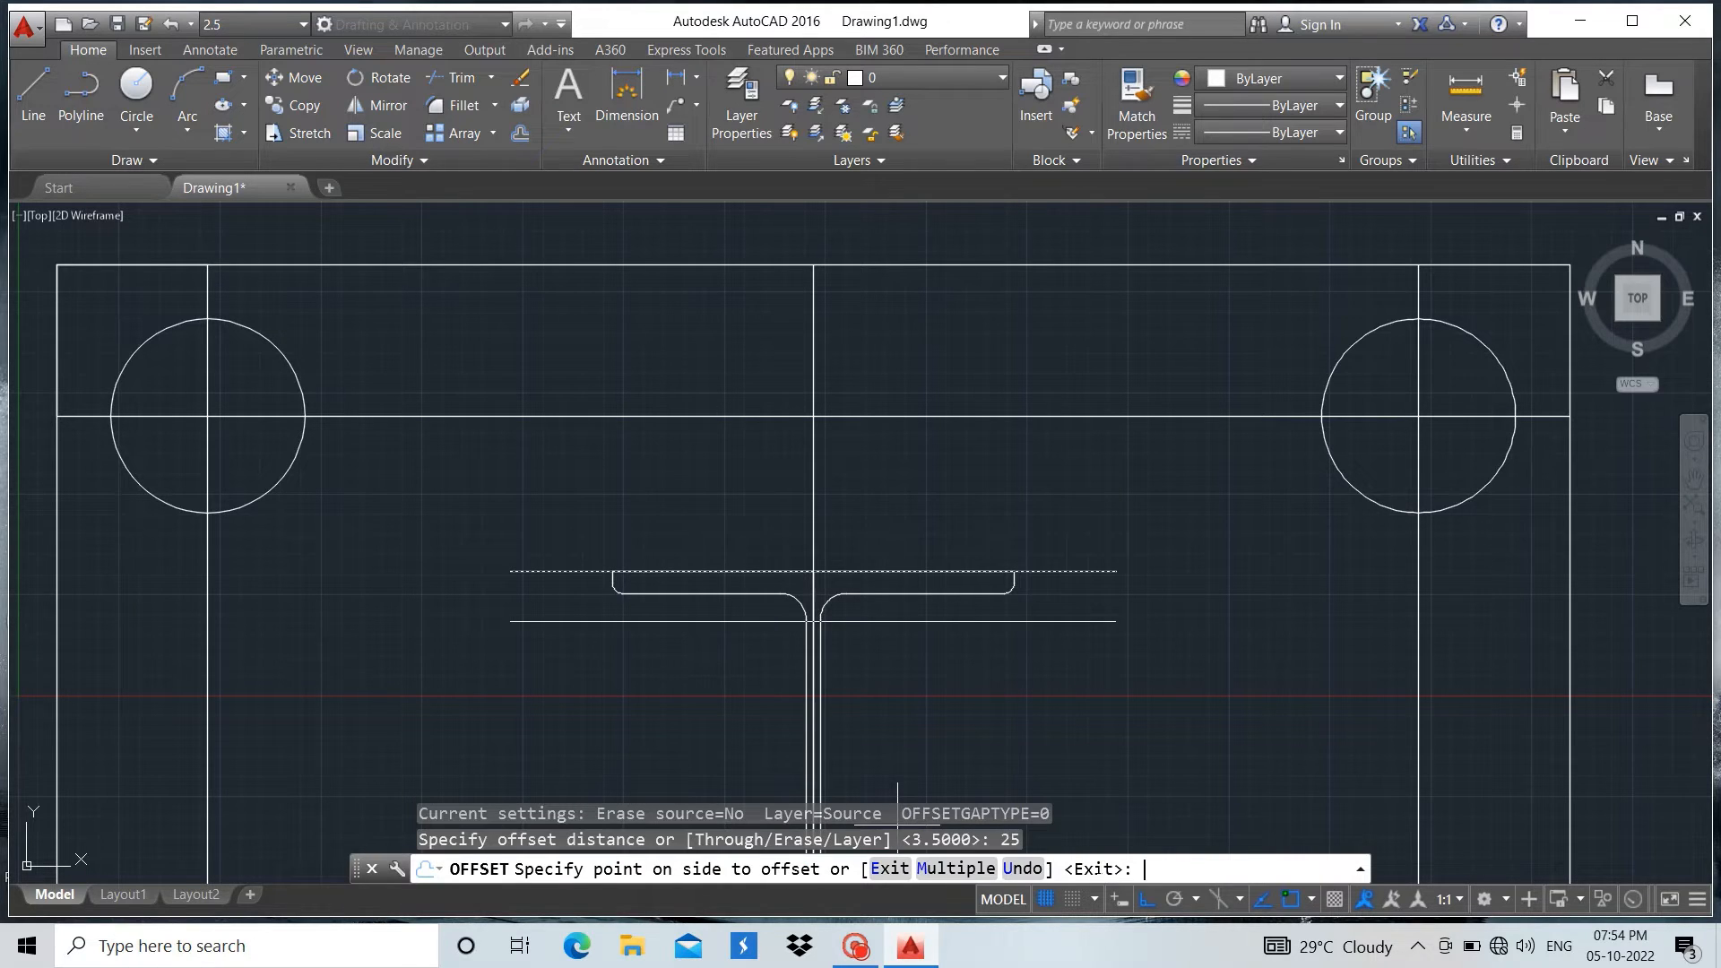
pyautogui.click(989, 482)
pyautogui.scroll(-6, 989, 482)
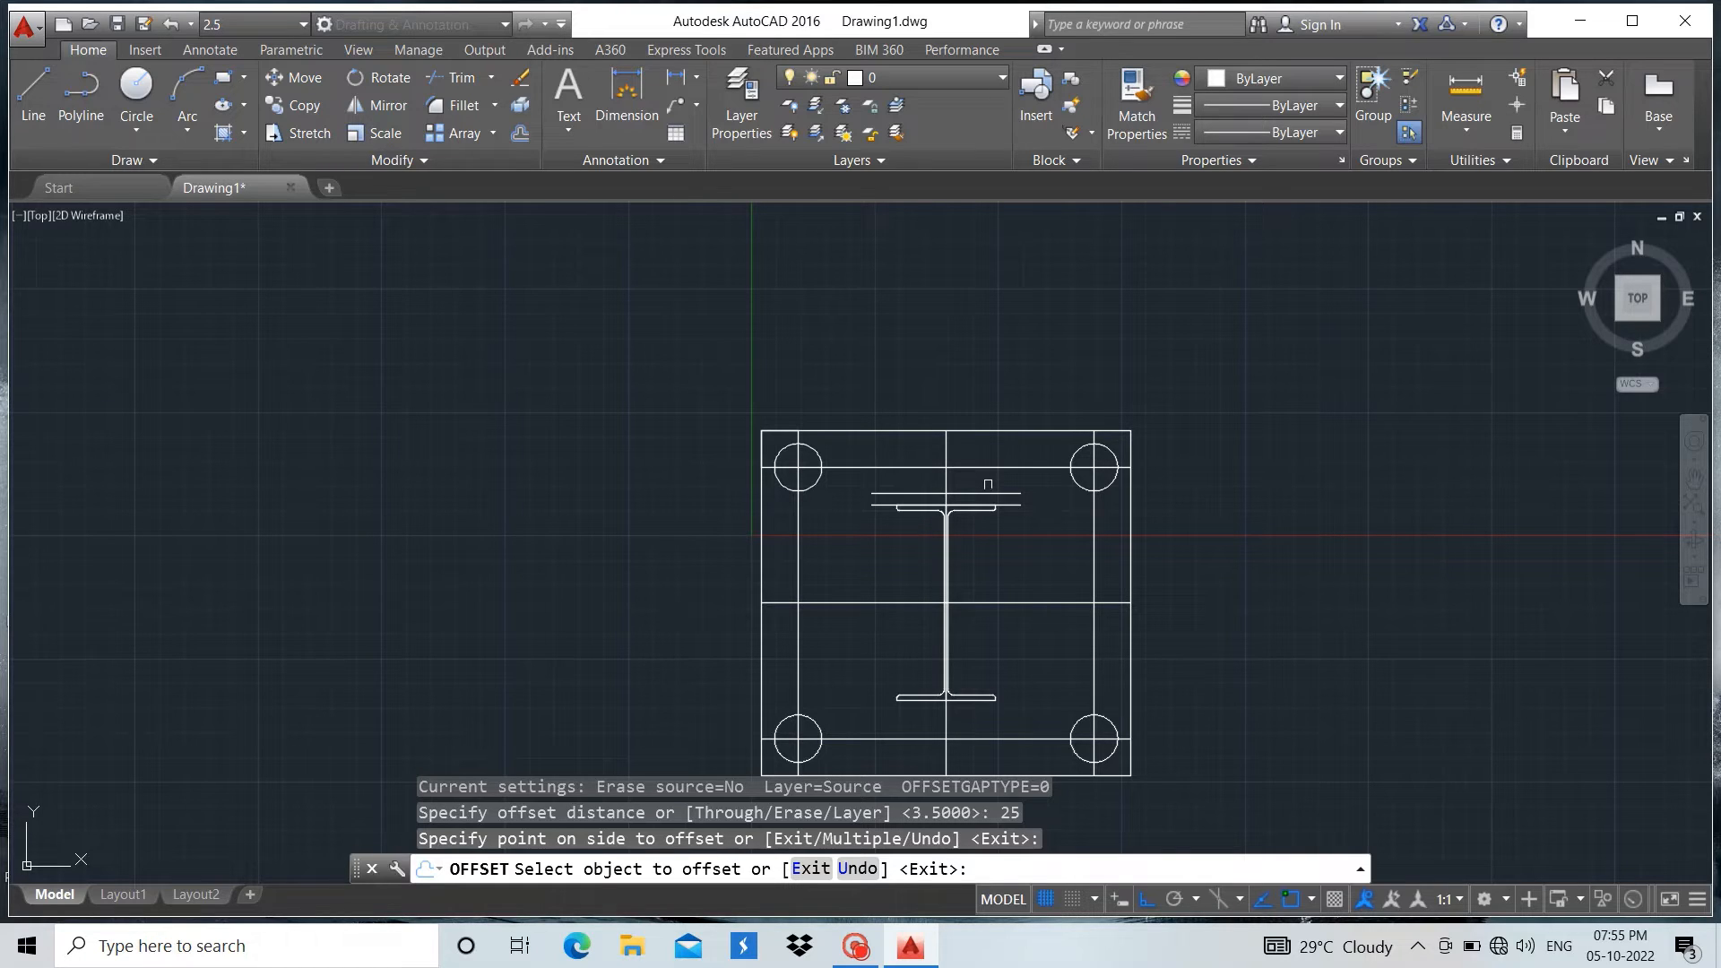
pyautogui.scroll(2, 952, 721)
pyautogui.scroll(-2, 952, 721)
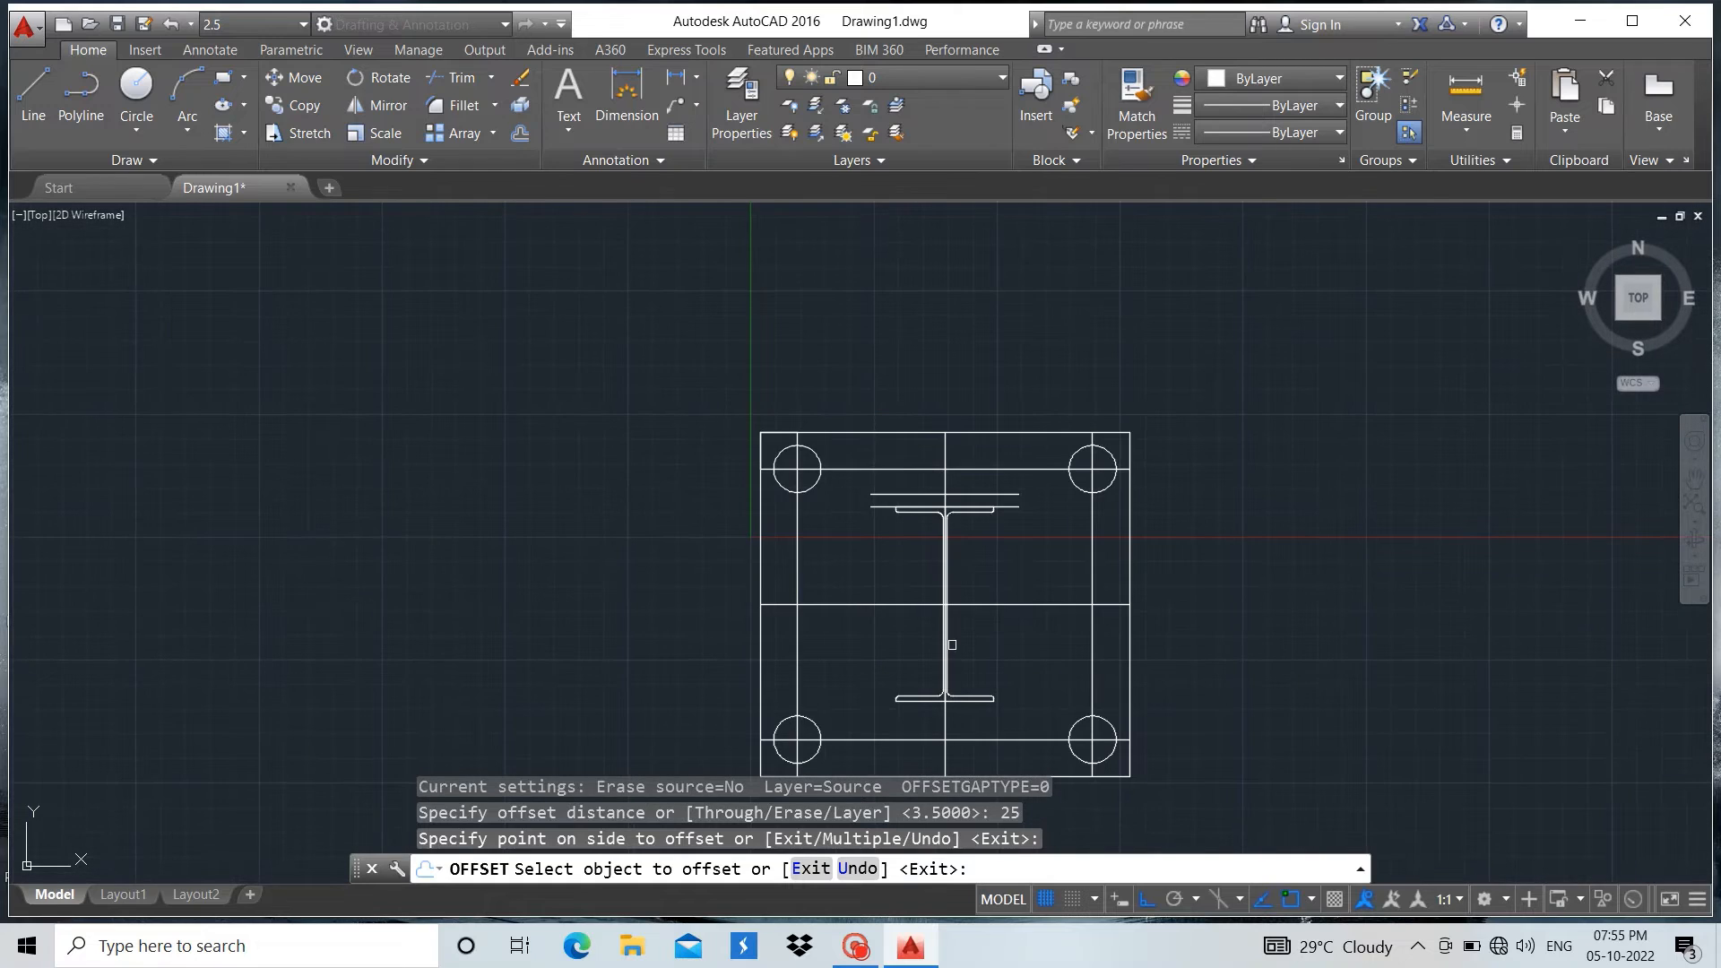
pyautogui.press('Escape')
# Copy the two 300 lines from the upper line's midpoint to the midpoint of the bottom flange's lower edge
pyautogui.scroll(8, 892, 479)
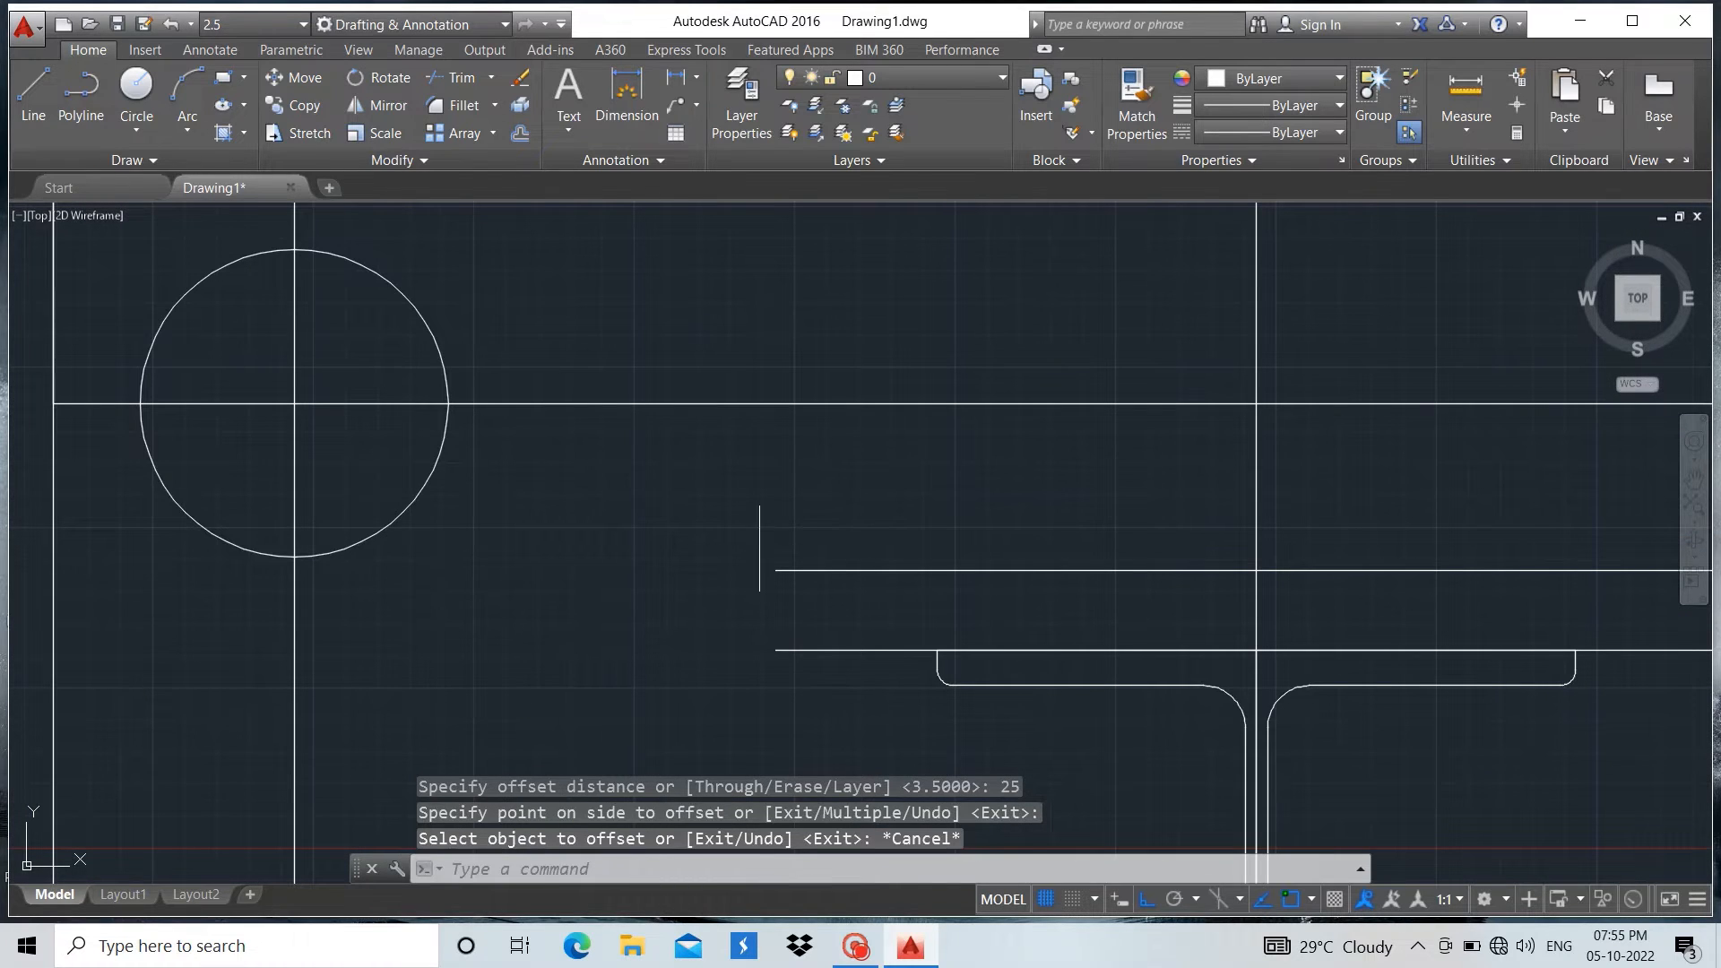
pyautogui.click(761, 548)
pyautogui.click(922, 725)
pyautogui.click(944, 529)
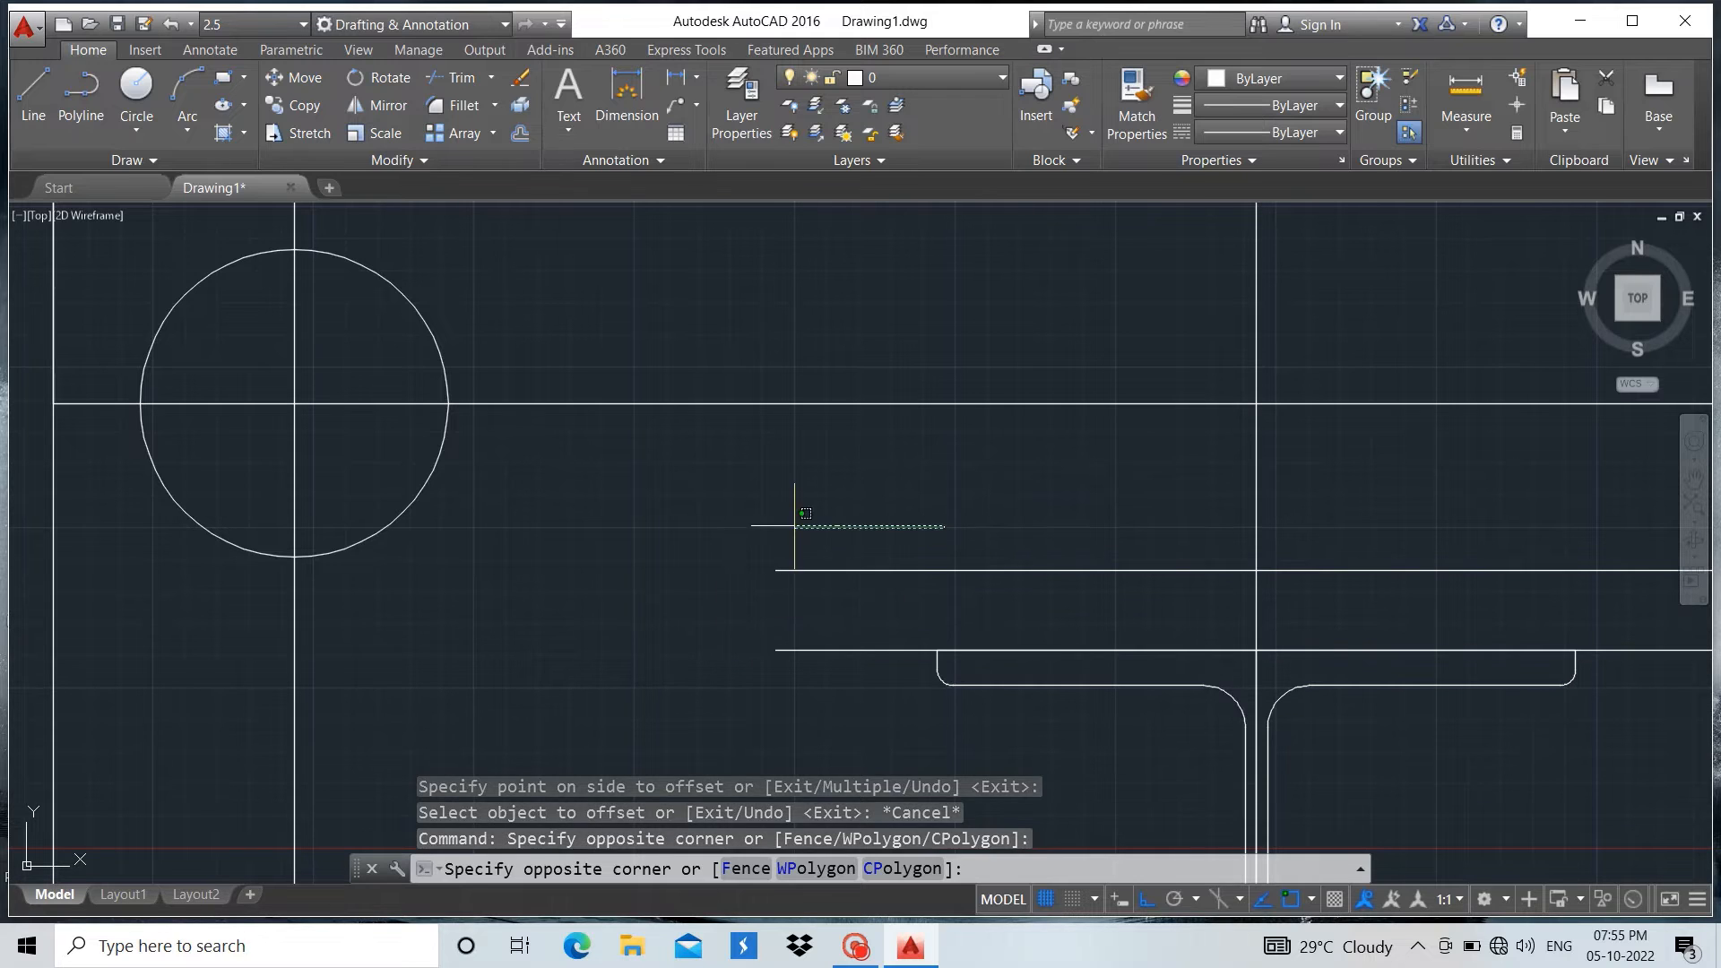
pyautogui.click(794, 526)
pyautogui.click(864, 487)
pyautogui.click(708, 726)
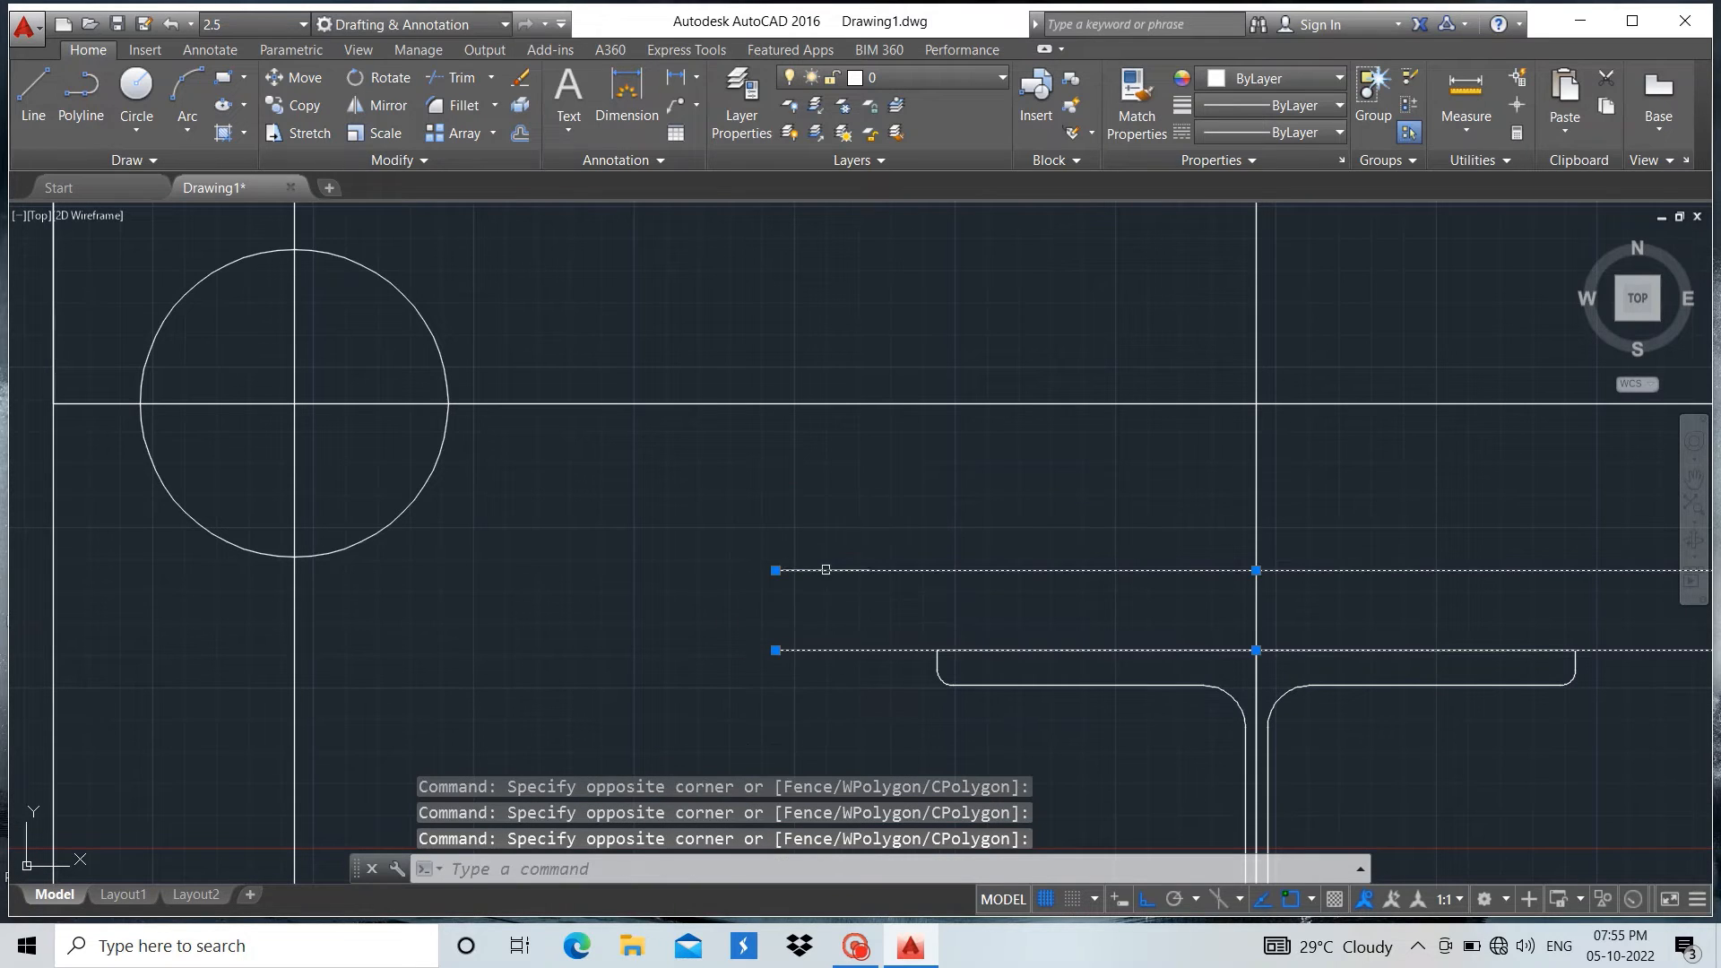
pyautogui.click(296, 105)
pyautogui.scroll(-4, 467, 269)
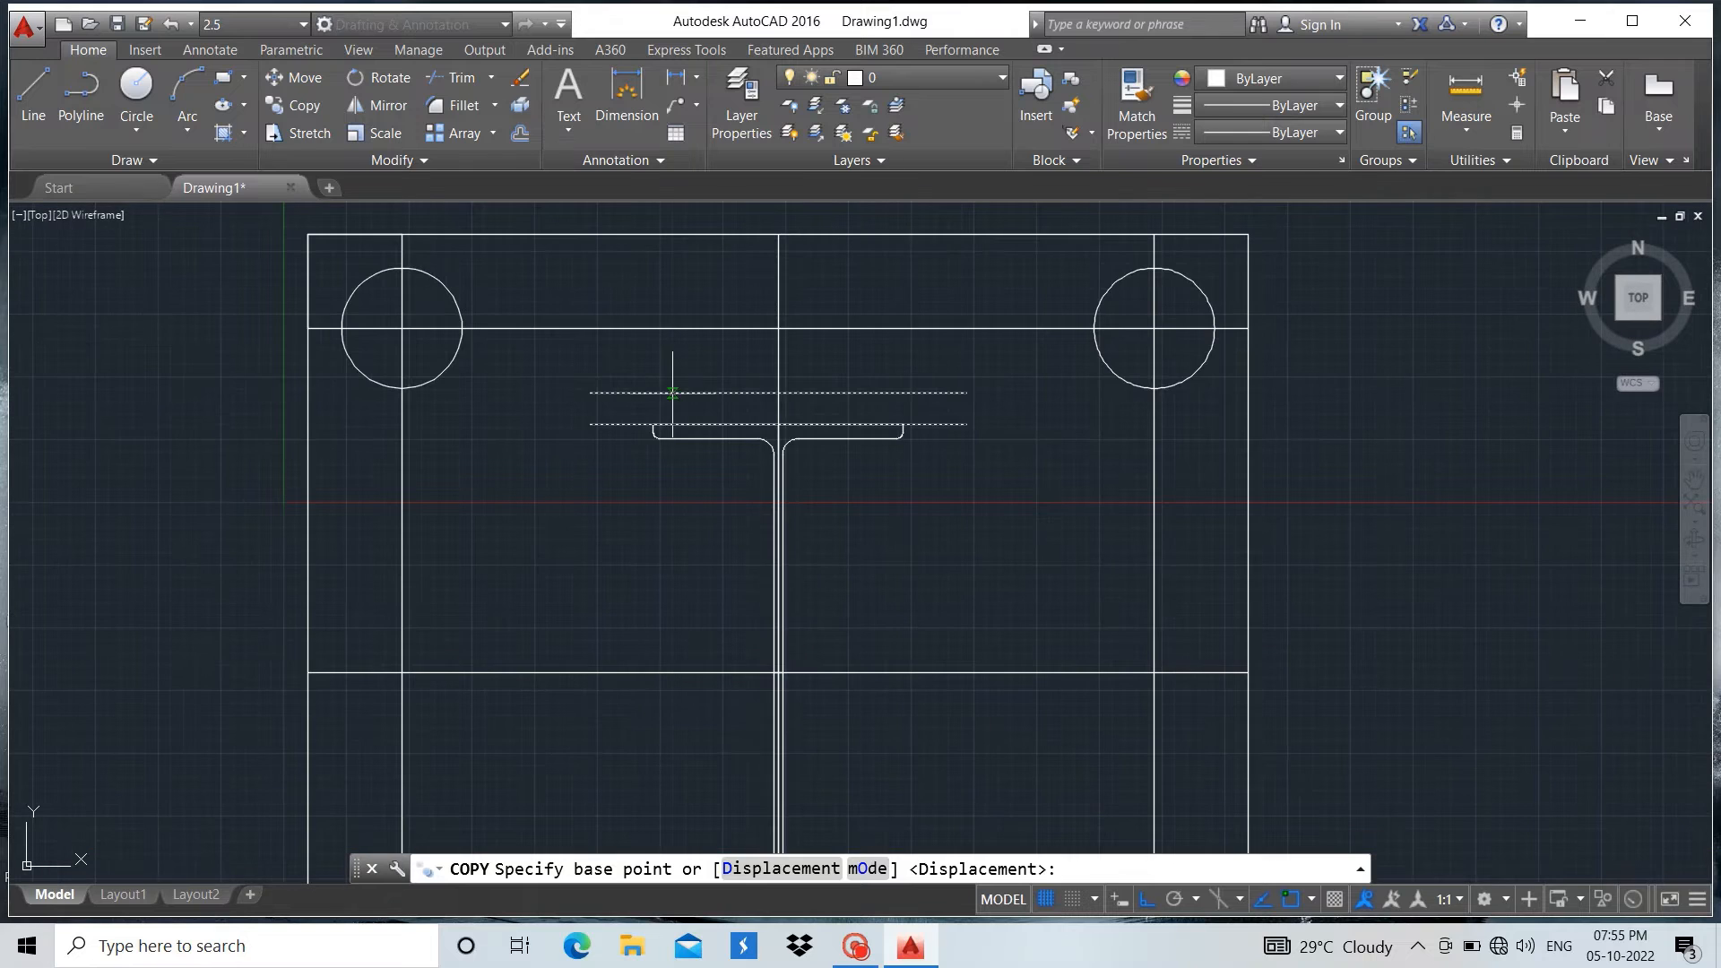
pyautogui.click(779, 393)
pyautogui.scroll(-6, 785, 386)
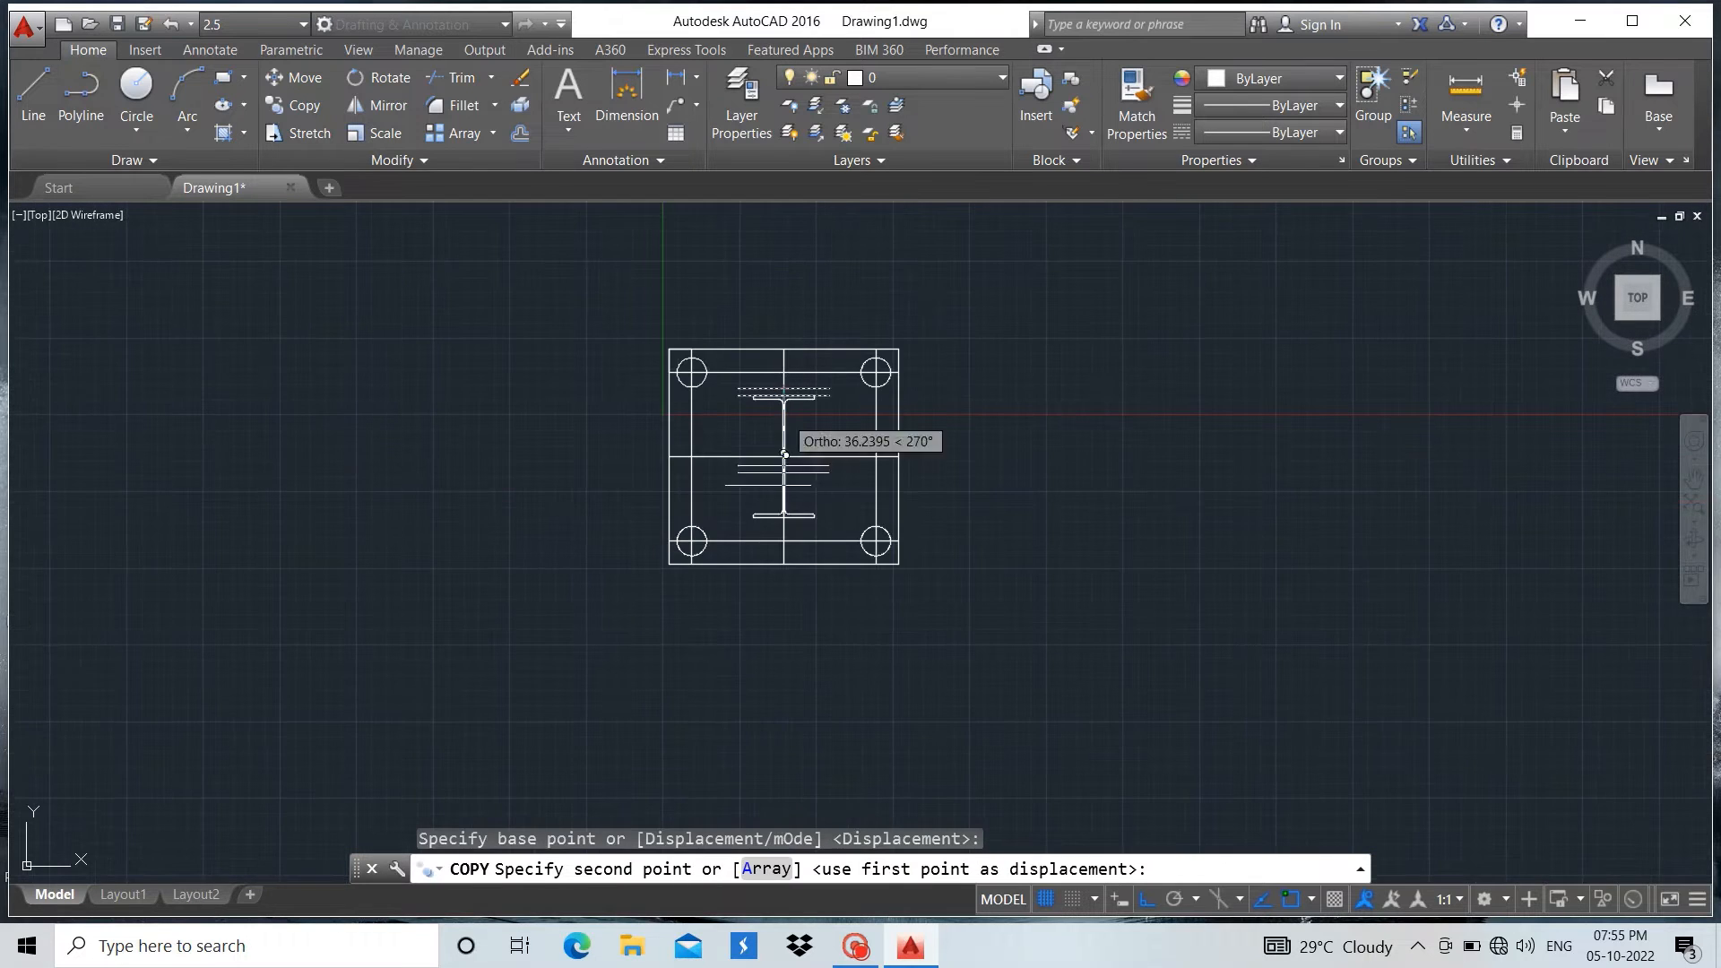
pyautogui.scroll(6, 785, 454)
pyautogui.scroll(6, 853, 363)
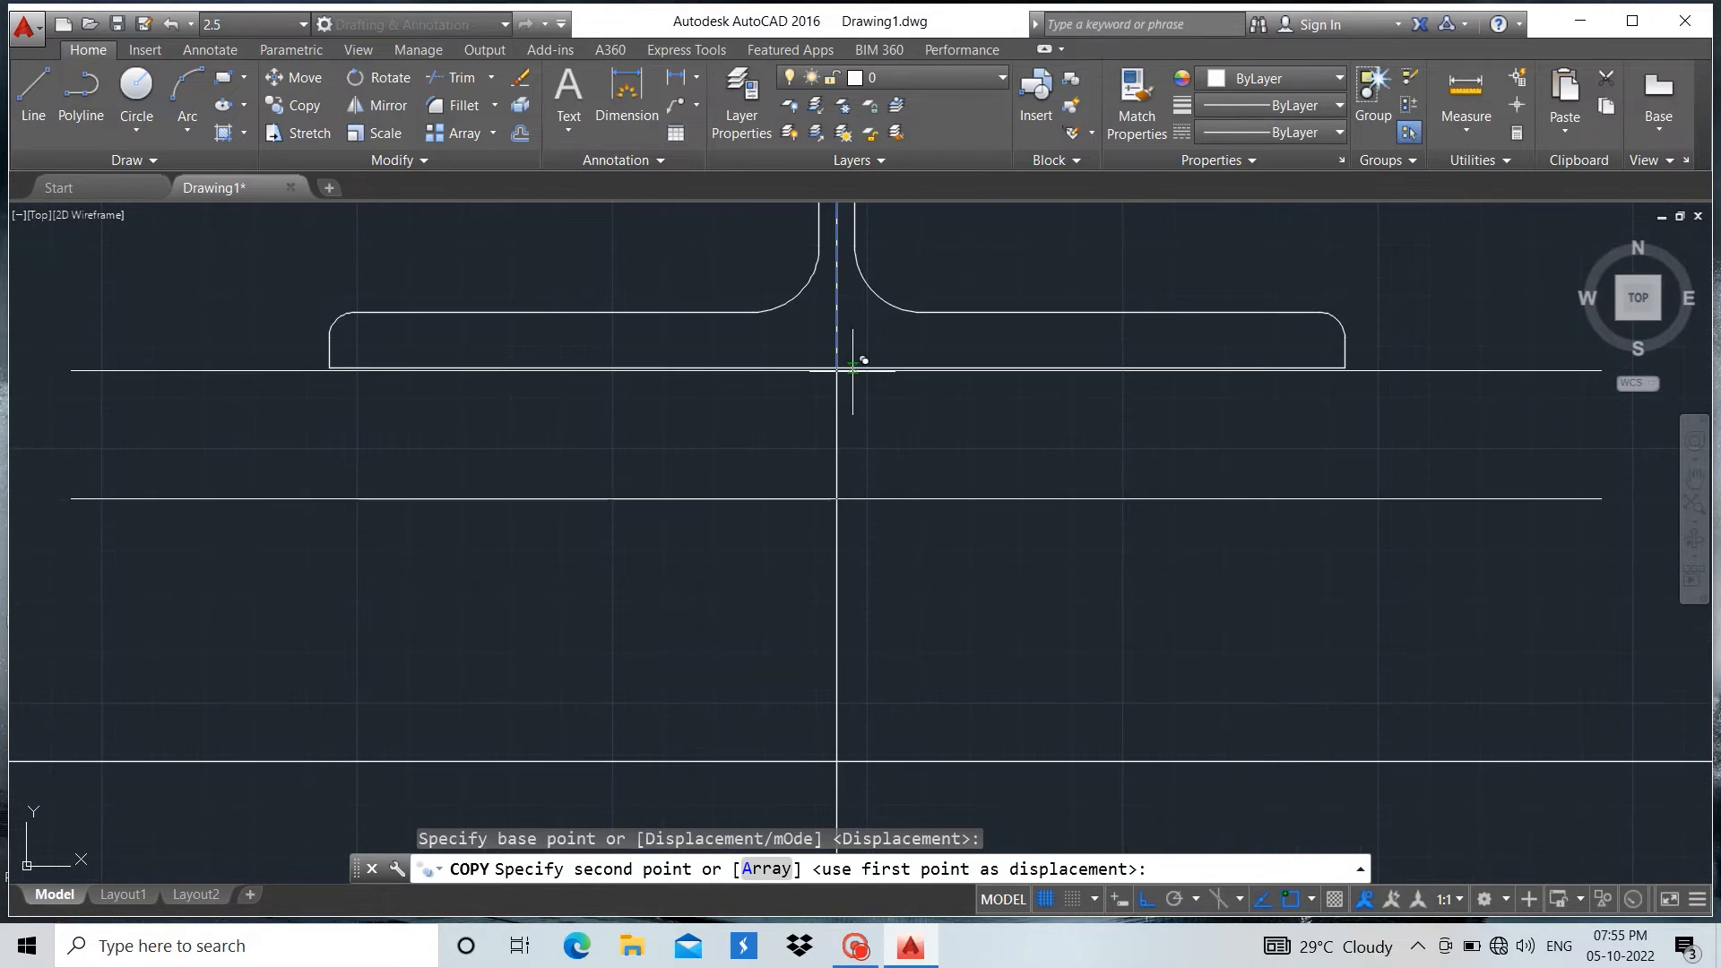
pyautogui.click(848, 364)
pyautogui.press('Escape')
# Close the left end of the two lines above the top flange with a vertical line between their endpoints
pyautogui.scroll(-5, 875, 492)
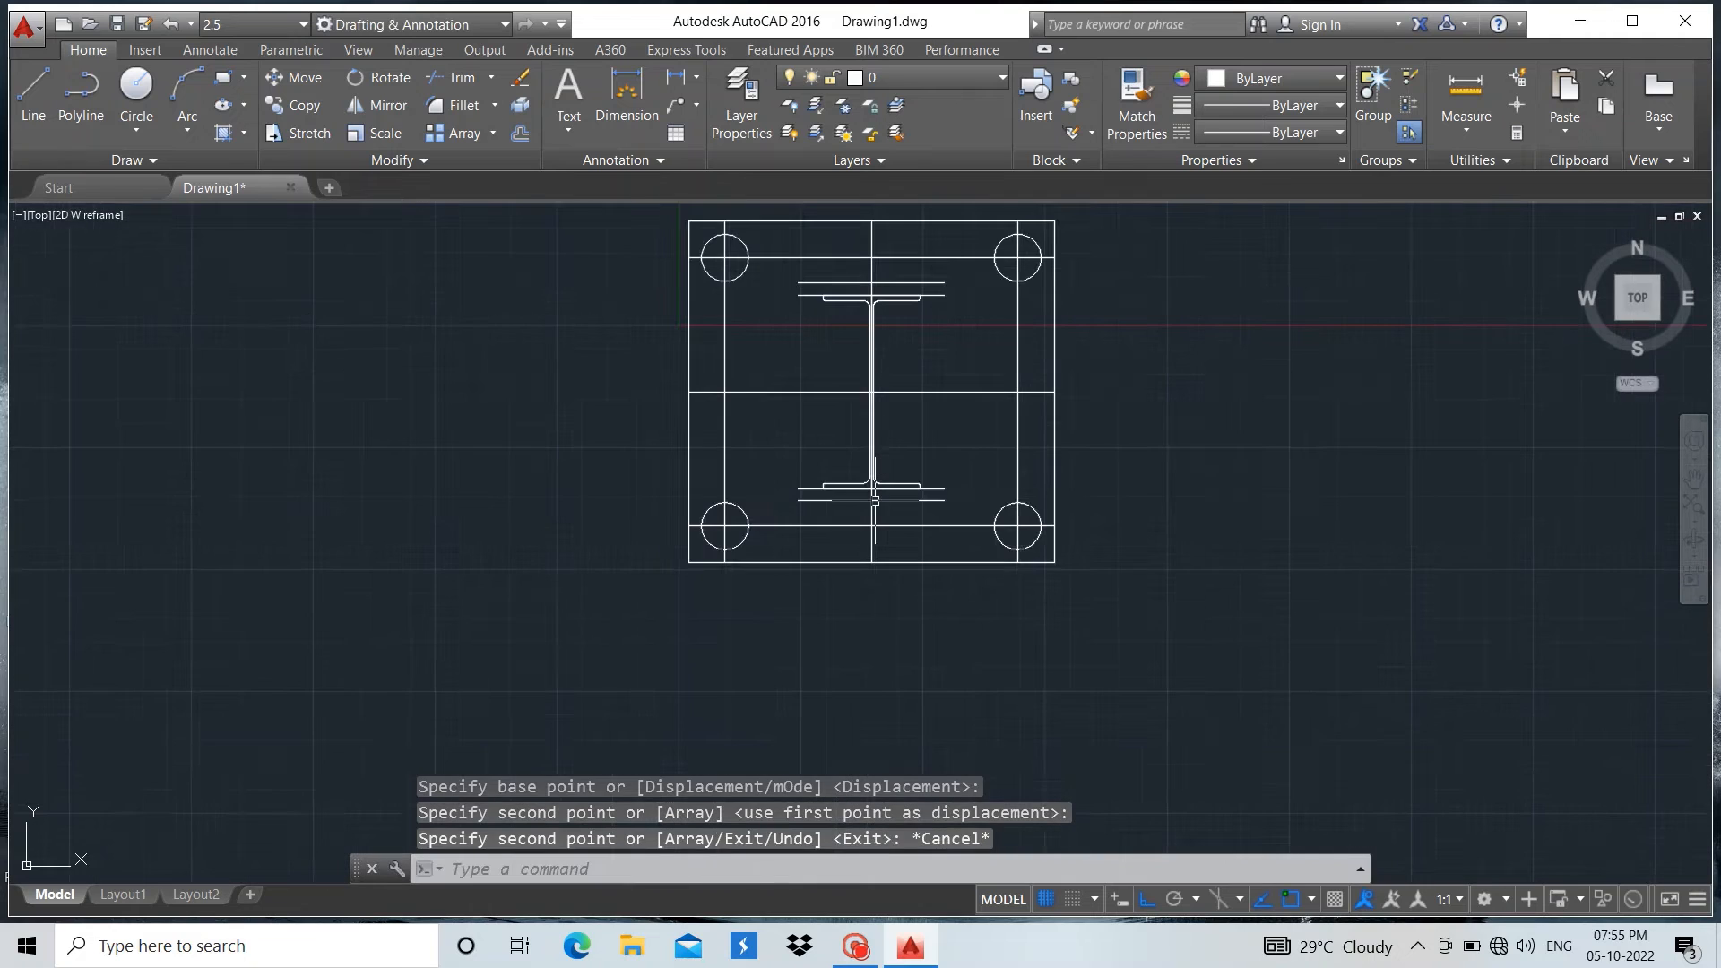
pyautogui.scroll(8, 873, 292)
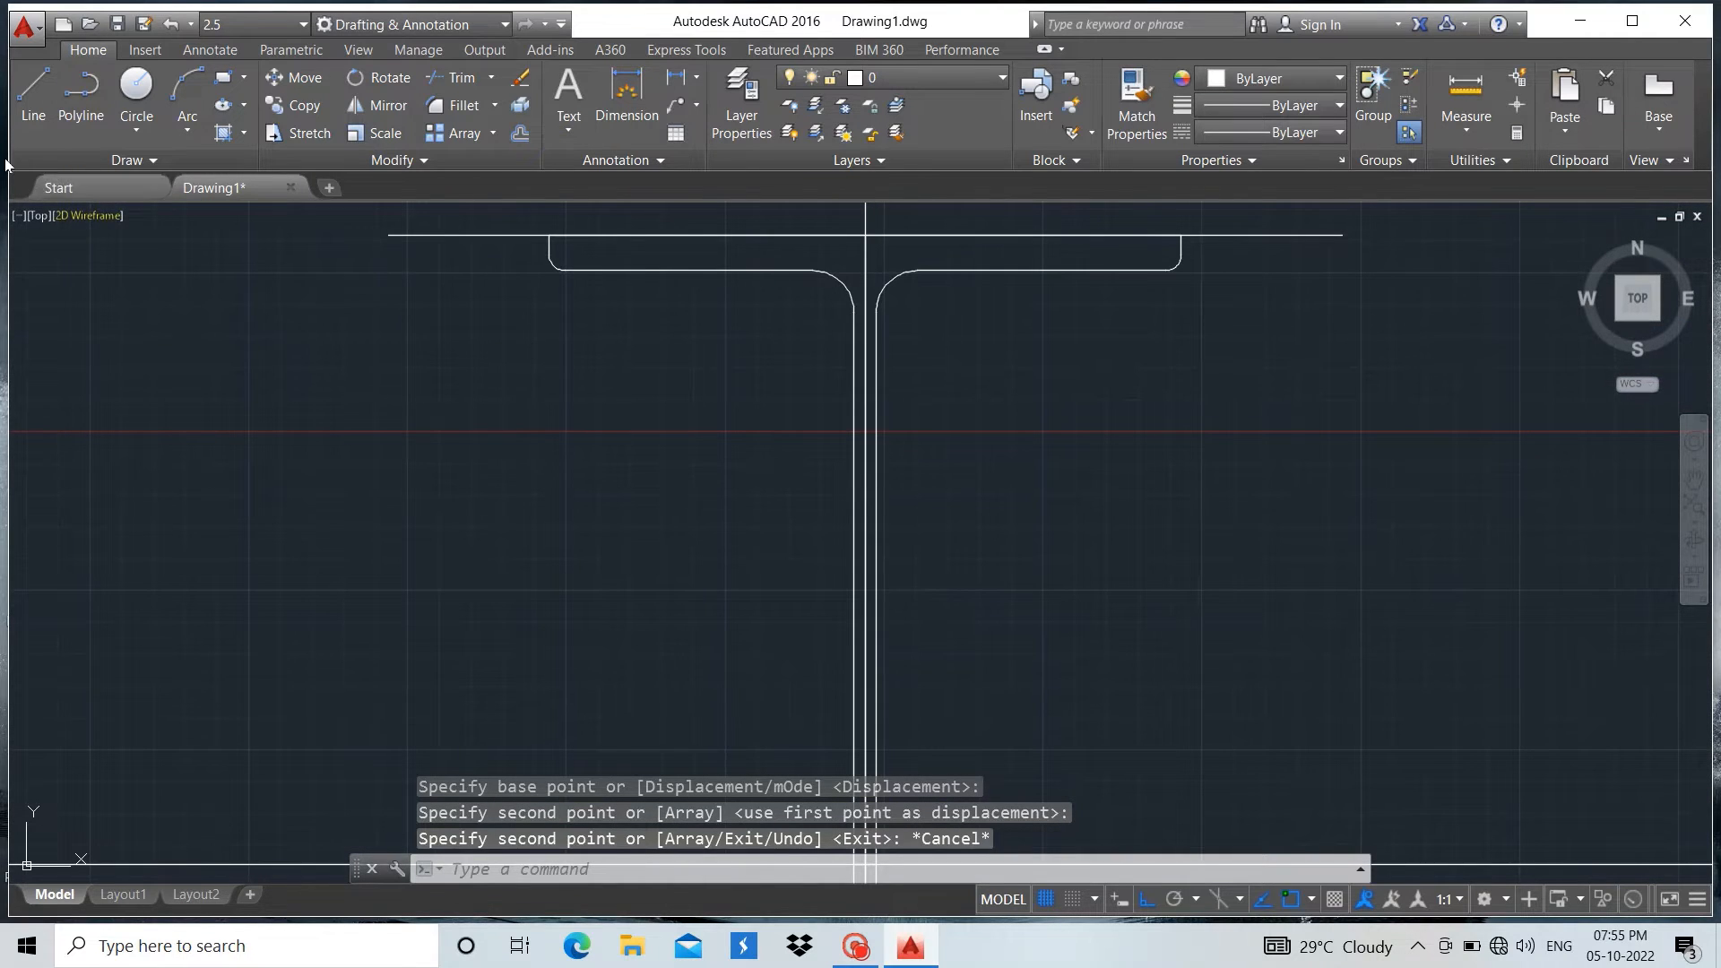
pyautogui.click(21, 97)
pyautogui.scroll(-4, 365, 373)
pyautogui.scroll(6, 338, 338)
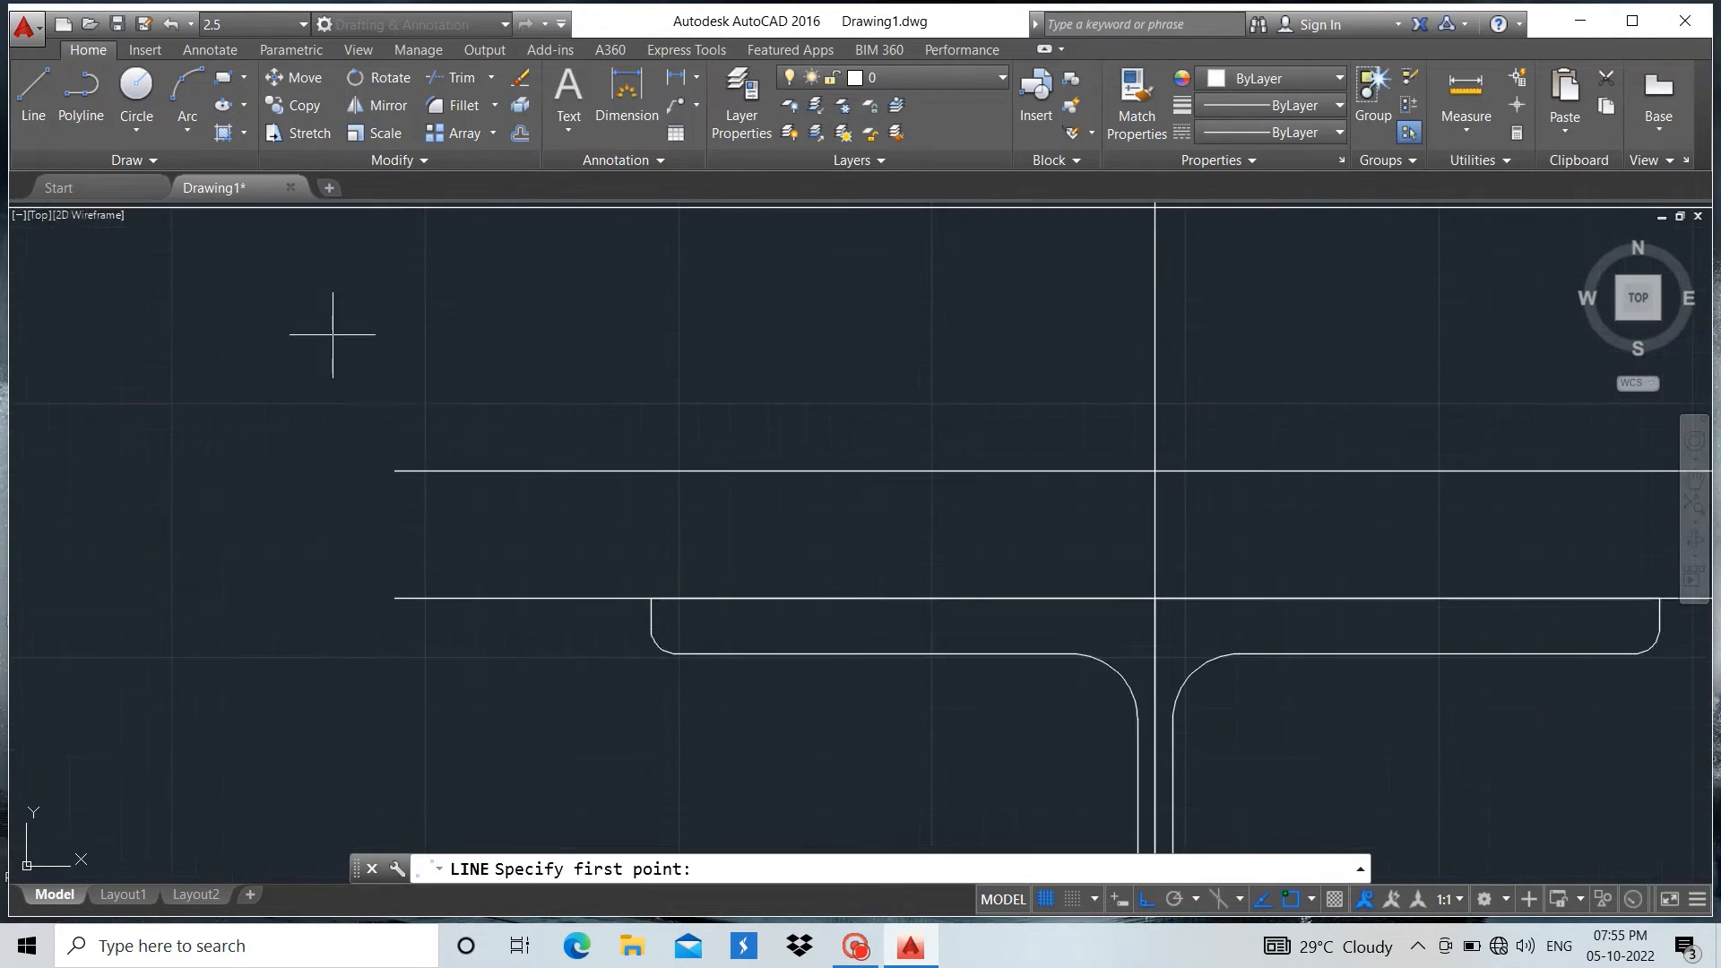
pyautogui.click(394, 470)
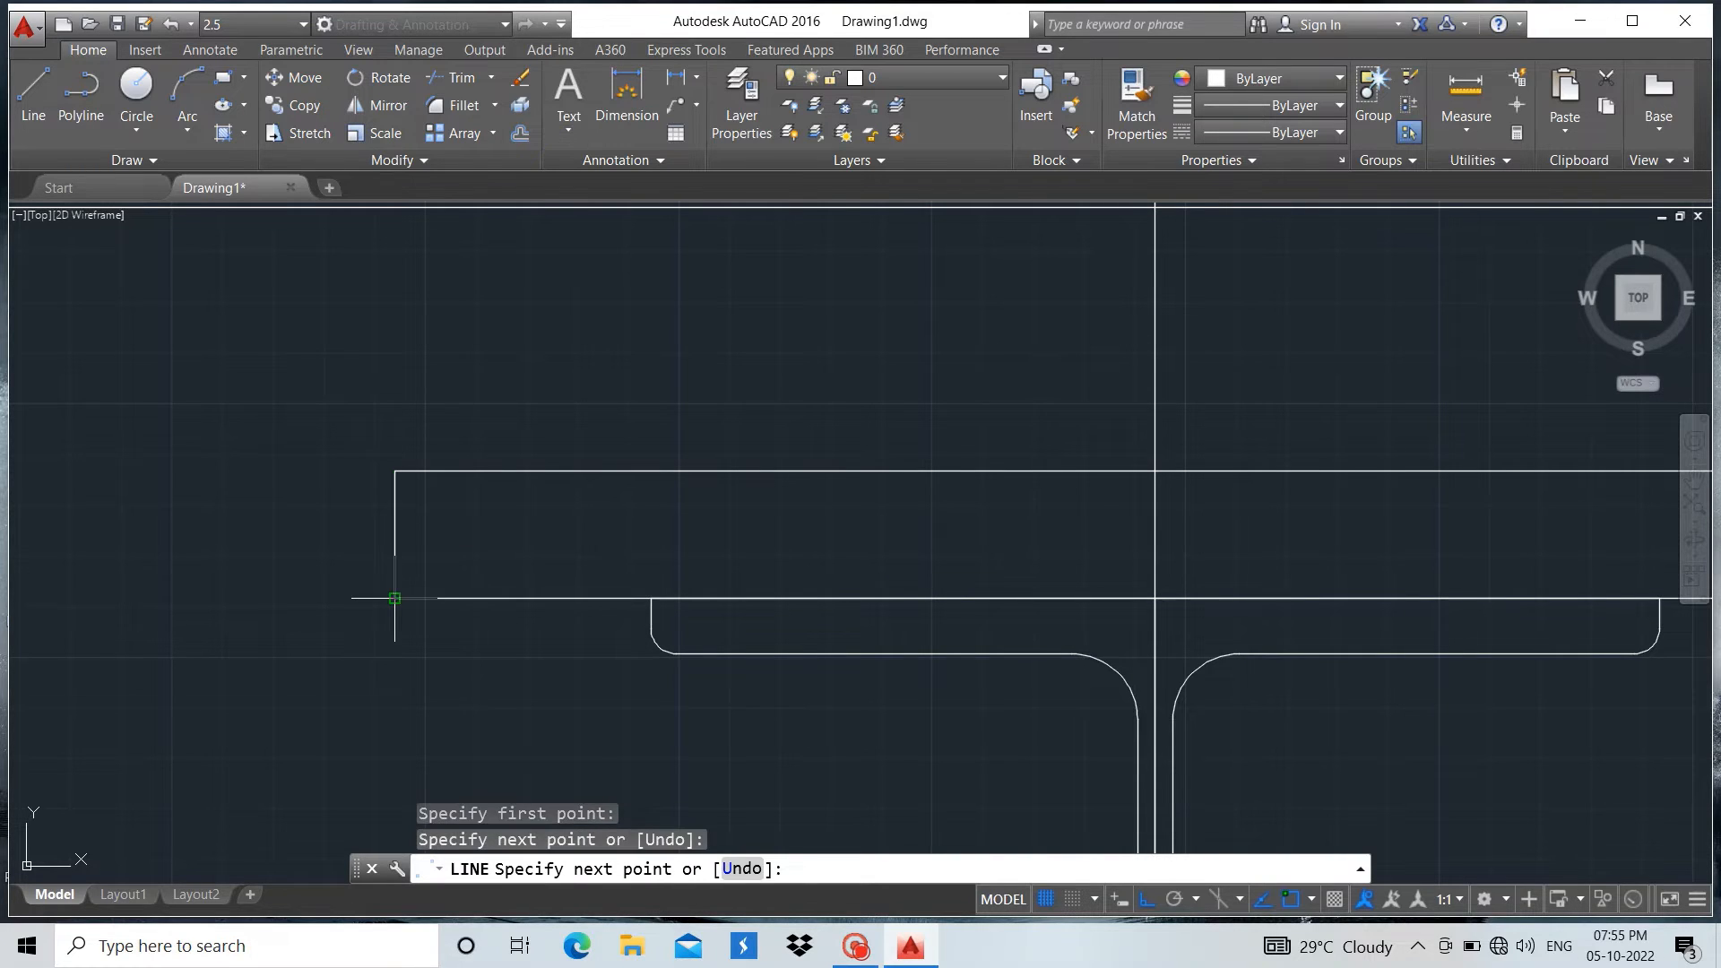
pyautogui.click(394, 598)
pyautogui.press('Return')
# Close the right end of the two lines above the top flange with a vertical line between their endpoints
pyautogui.scroll(-4, 441, 694)
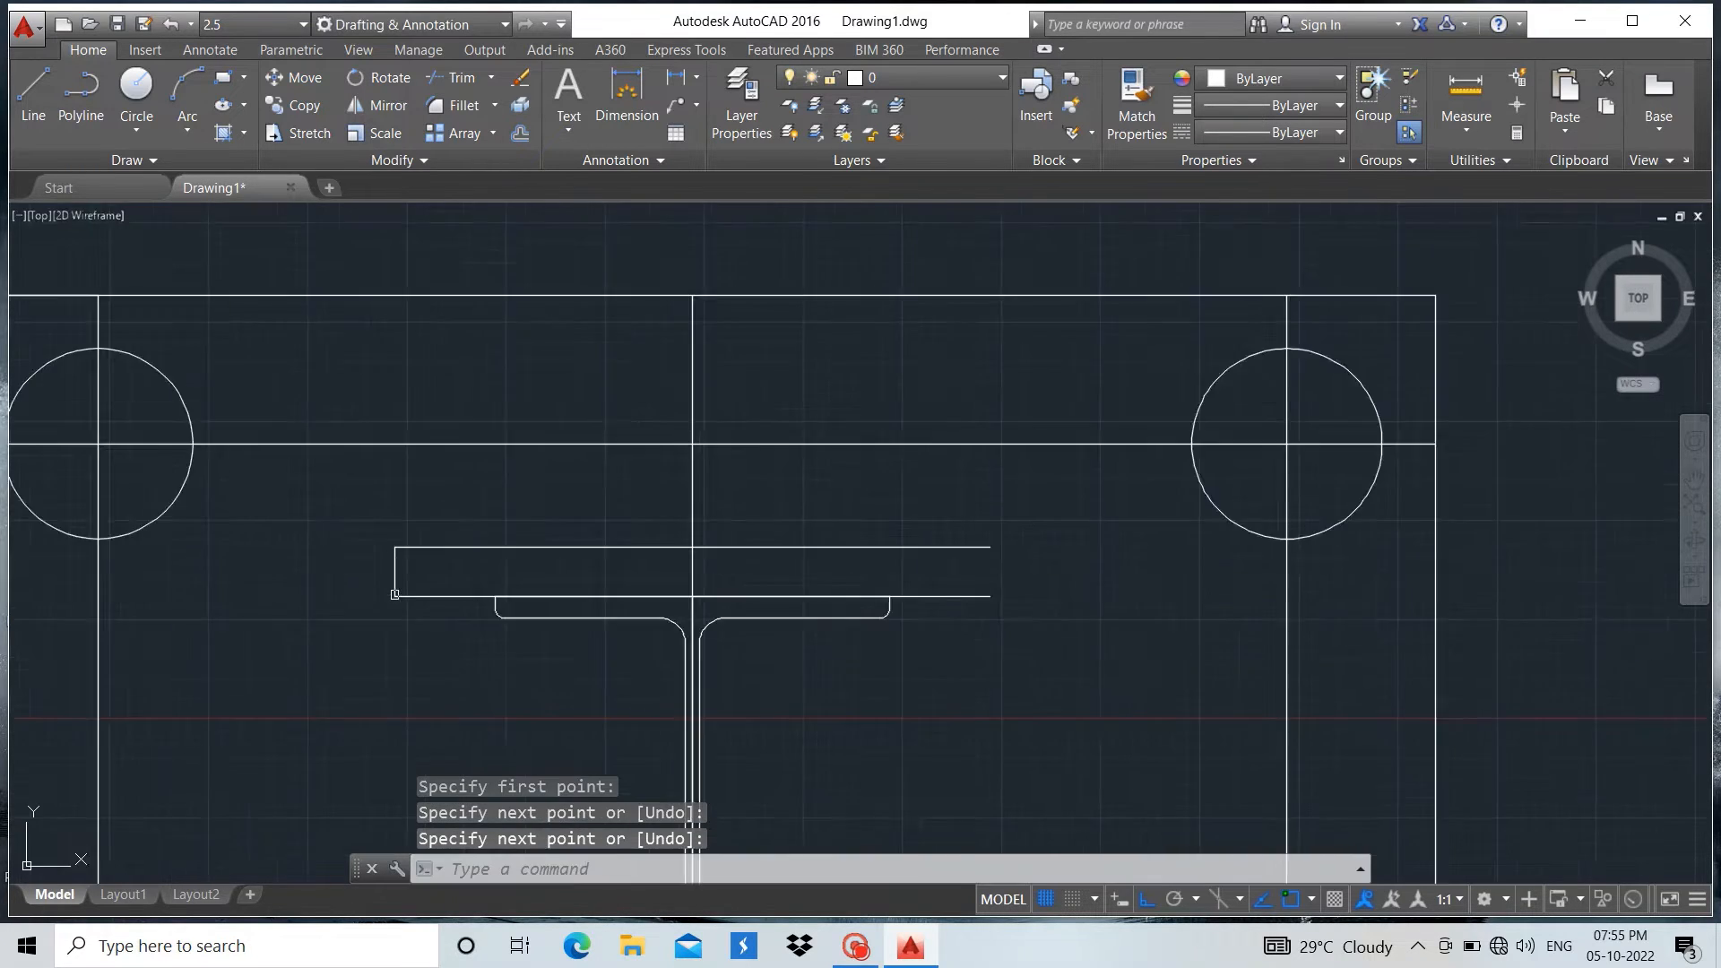
pyautogui.click(34, 90)
pyautogui.scroll(4, 1004, 667)
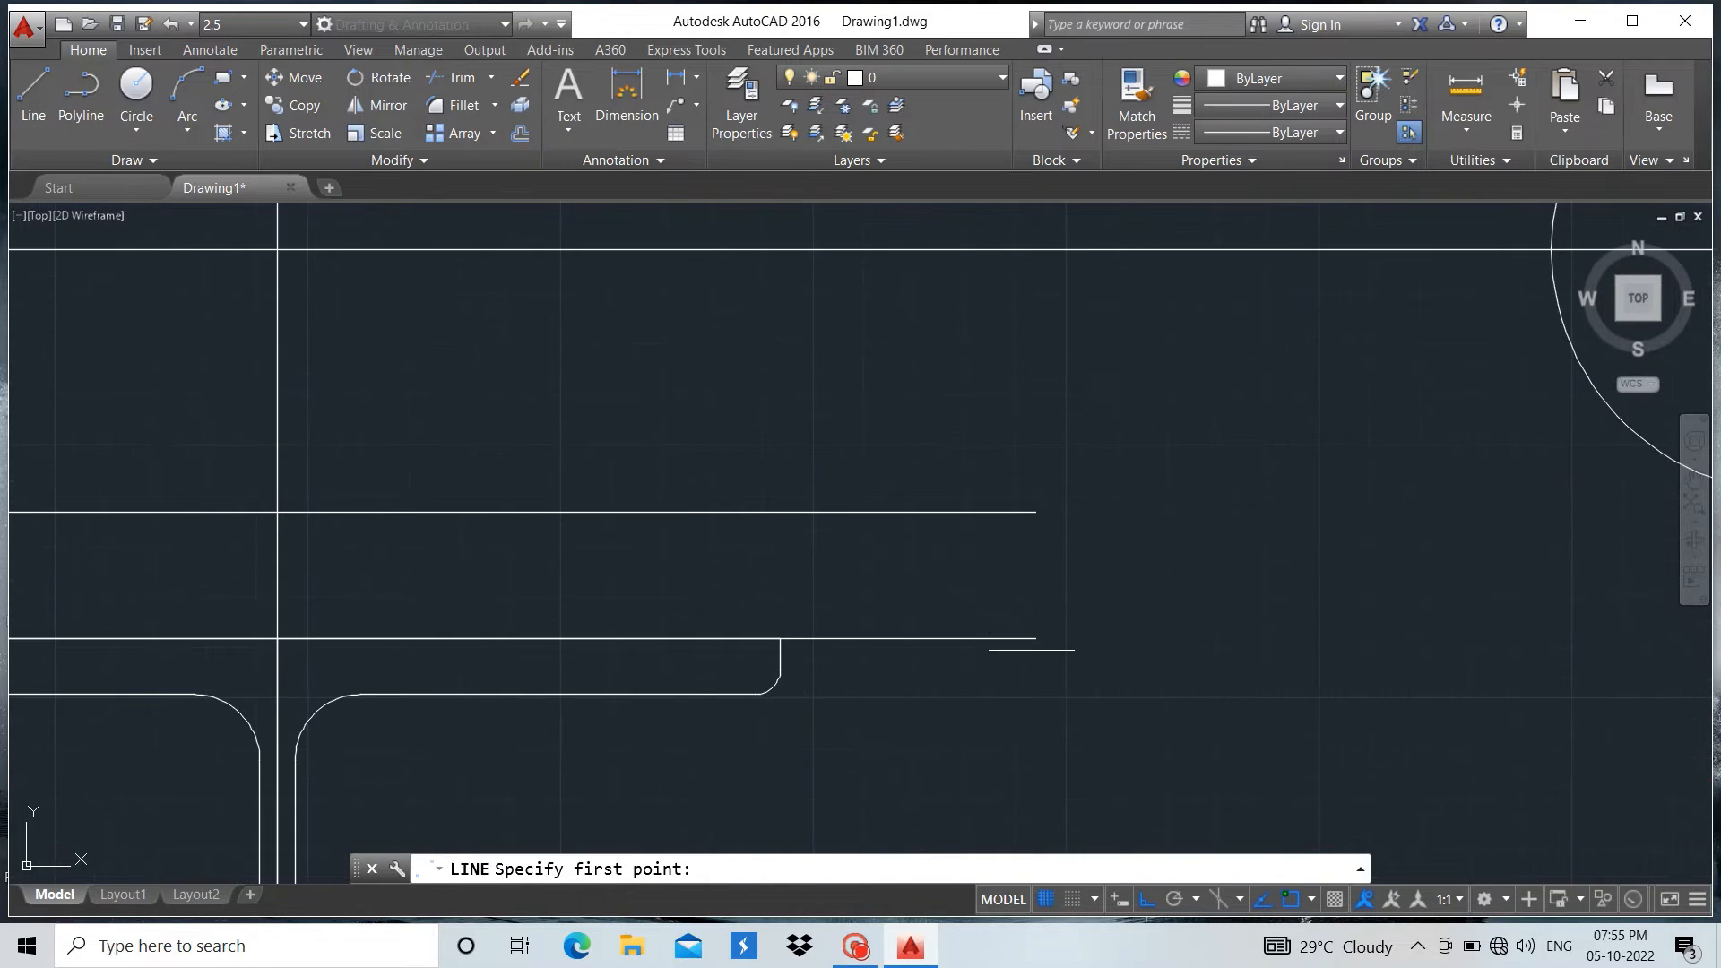
pyautogui.click(1035, 638)
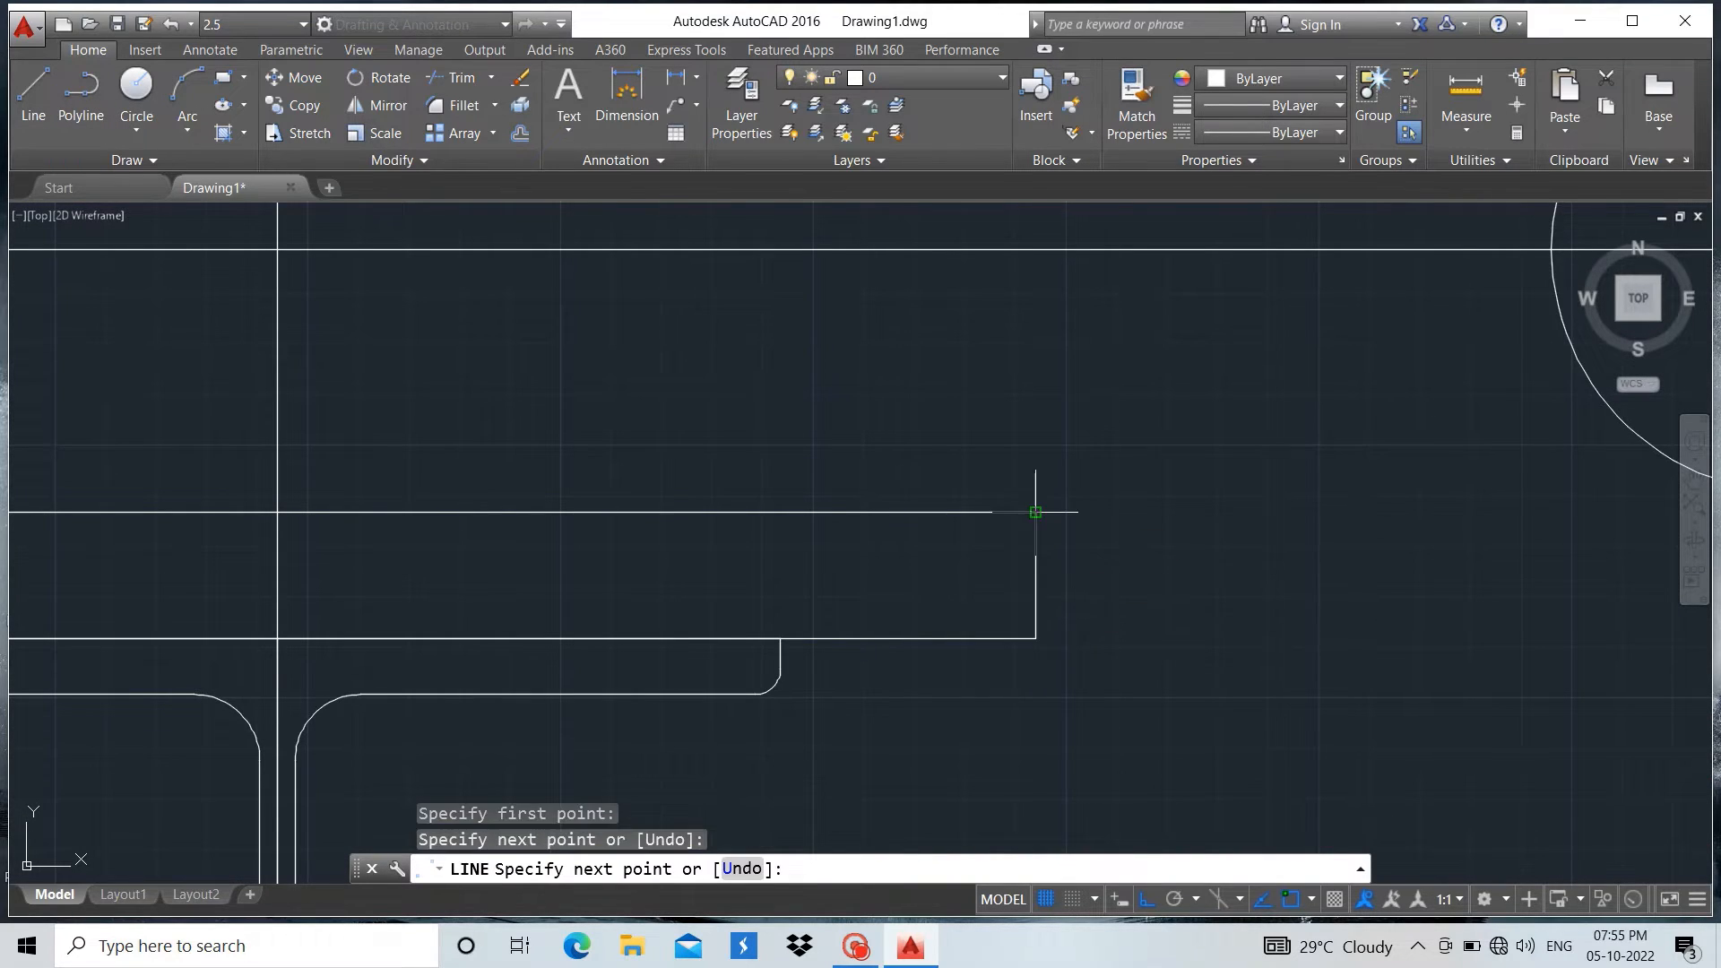
pyautogui.click(1035, 512)
pyautogui.press('Return')
# Join the left endpoints of the two lines below the bottom flange with a vertical line
pyautogui.scroll(-6, 1184, 476)
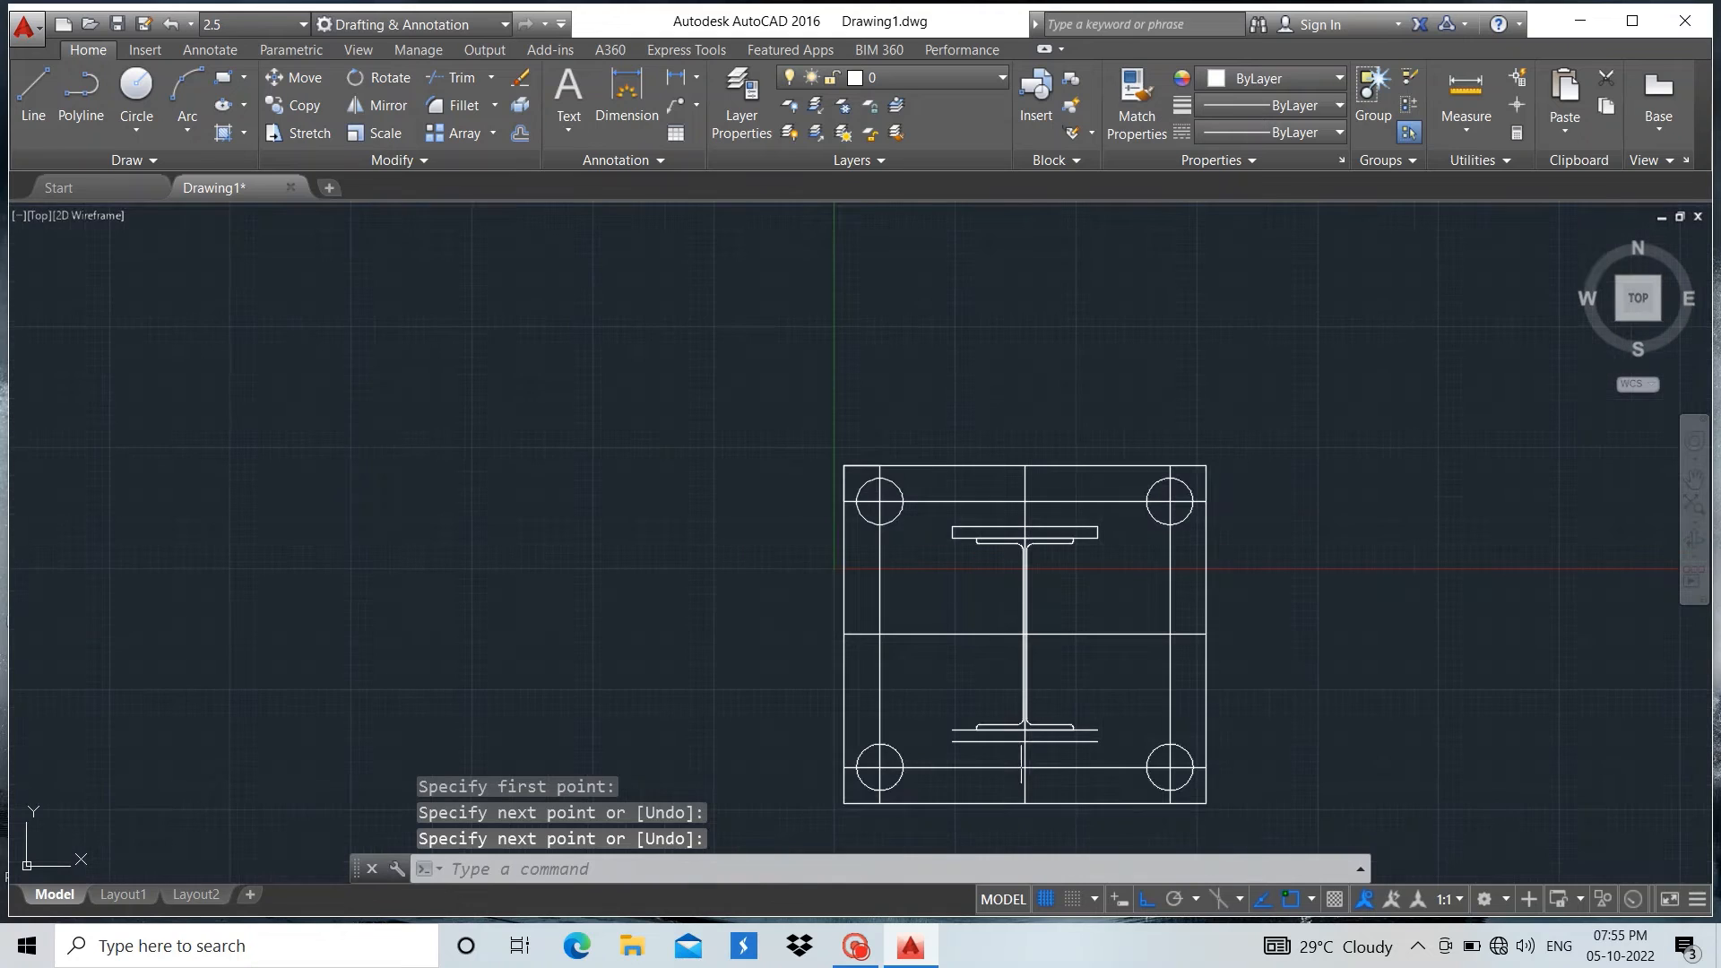
pyautogui.scroll(6, 1001, 811)
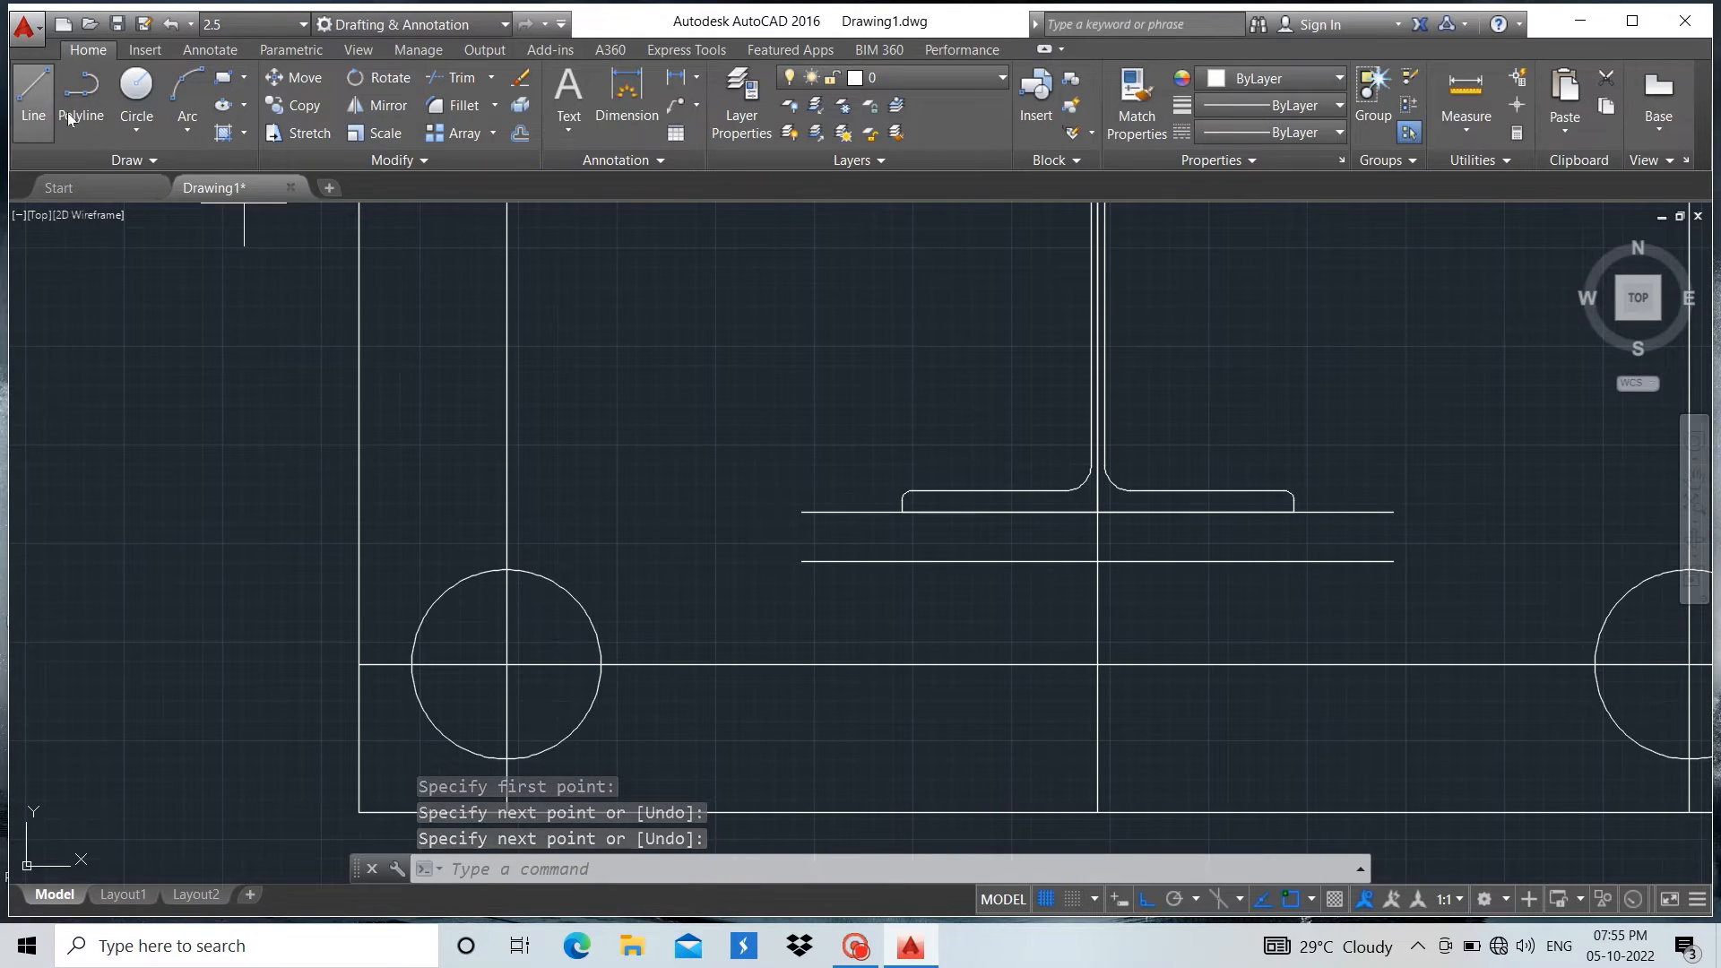
pyautogui.click(34, 99)
pyautogui.click(802, 562)
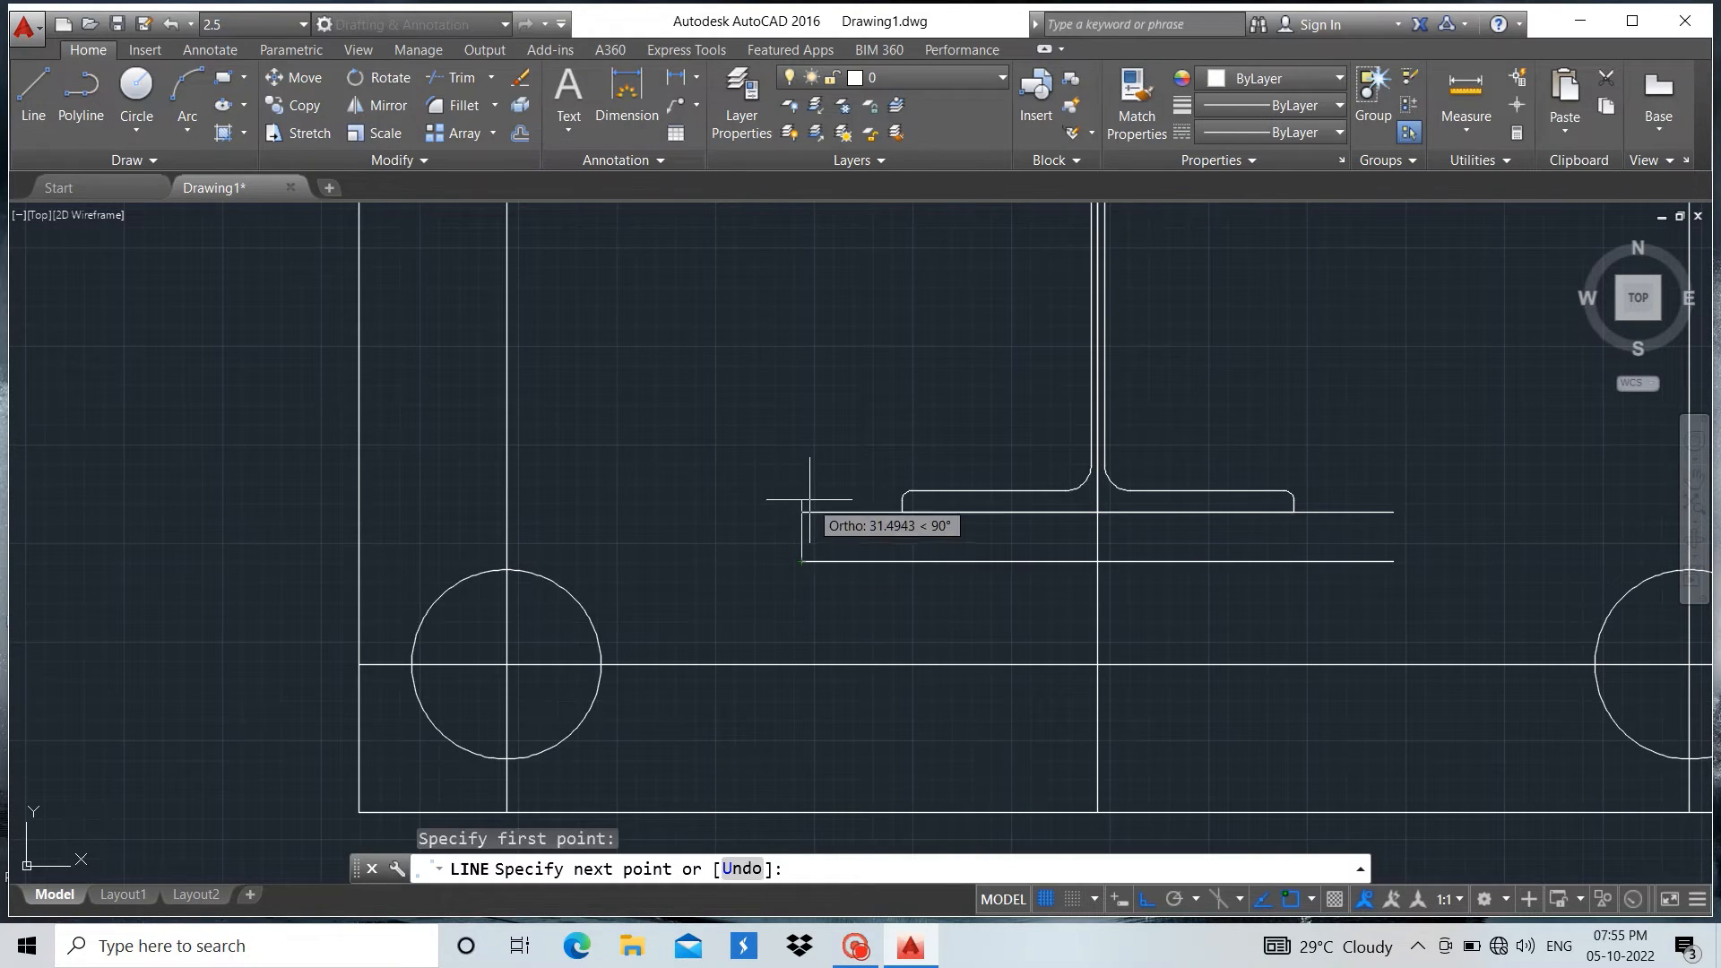
pyautogui.click(797, 494)
pyautogui.press('Return')
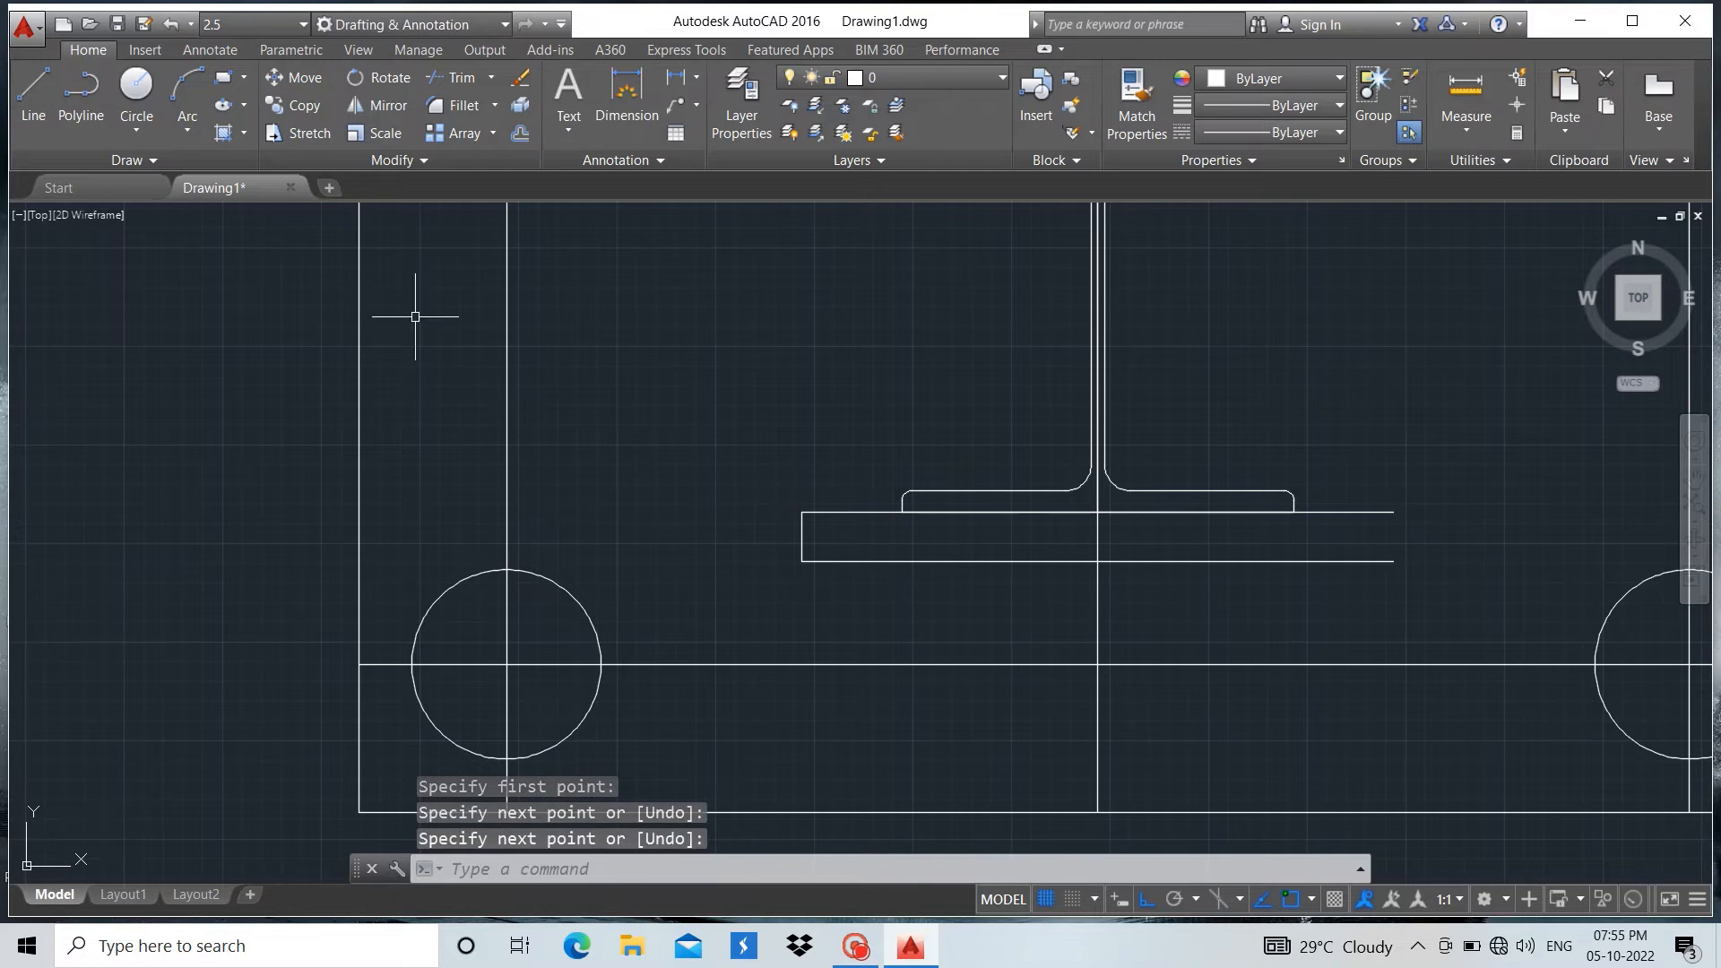
# Close the right end of the two lines below the bottom flange with a vertical line between their endpoints
pyautogui.click(43, 93)
pyautogui.scroll(3, 1413, 539)
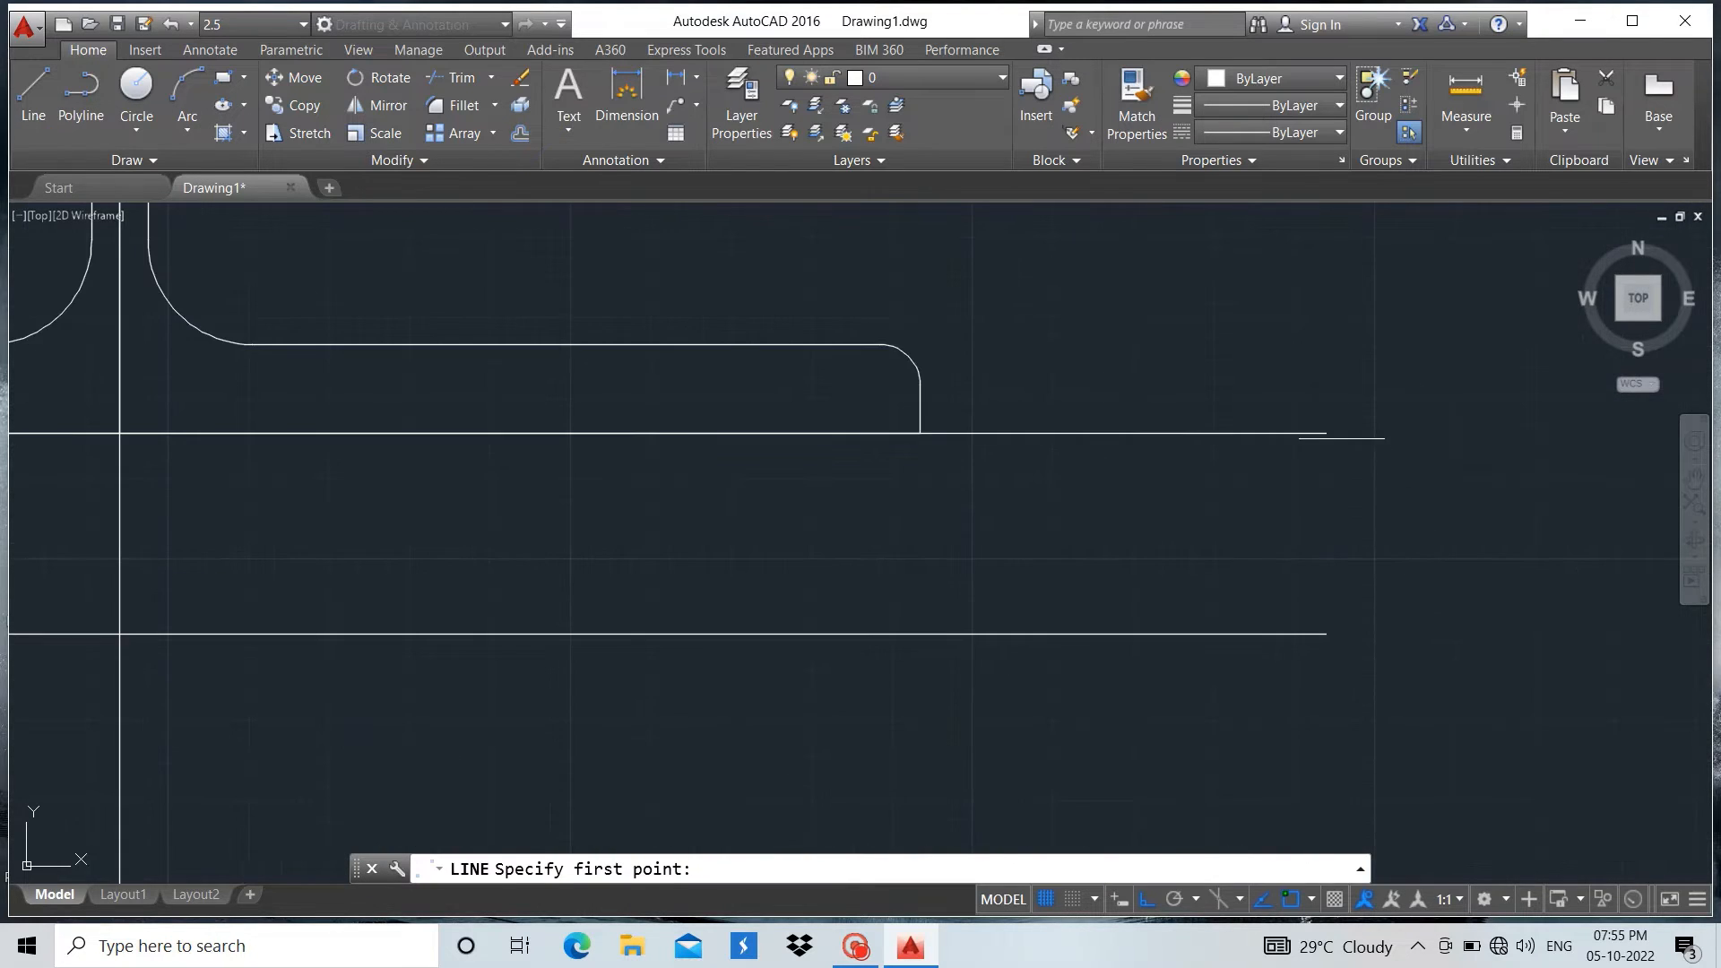
pyautogui.click(1327, 433)
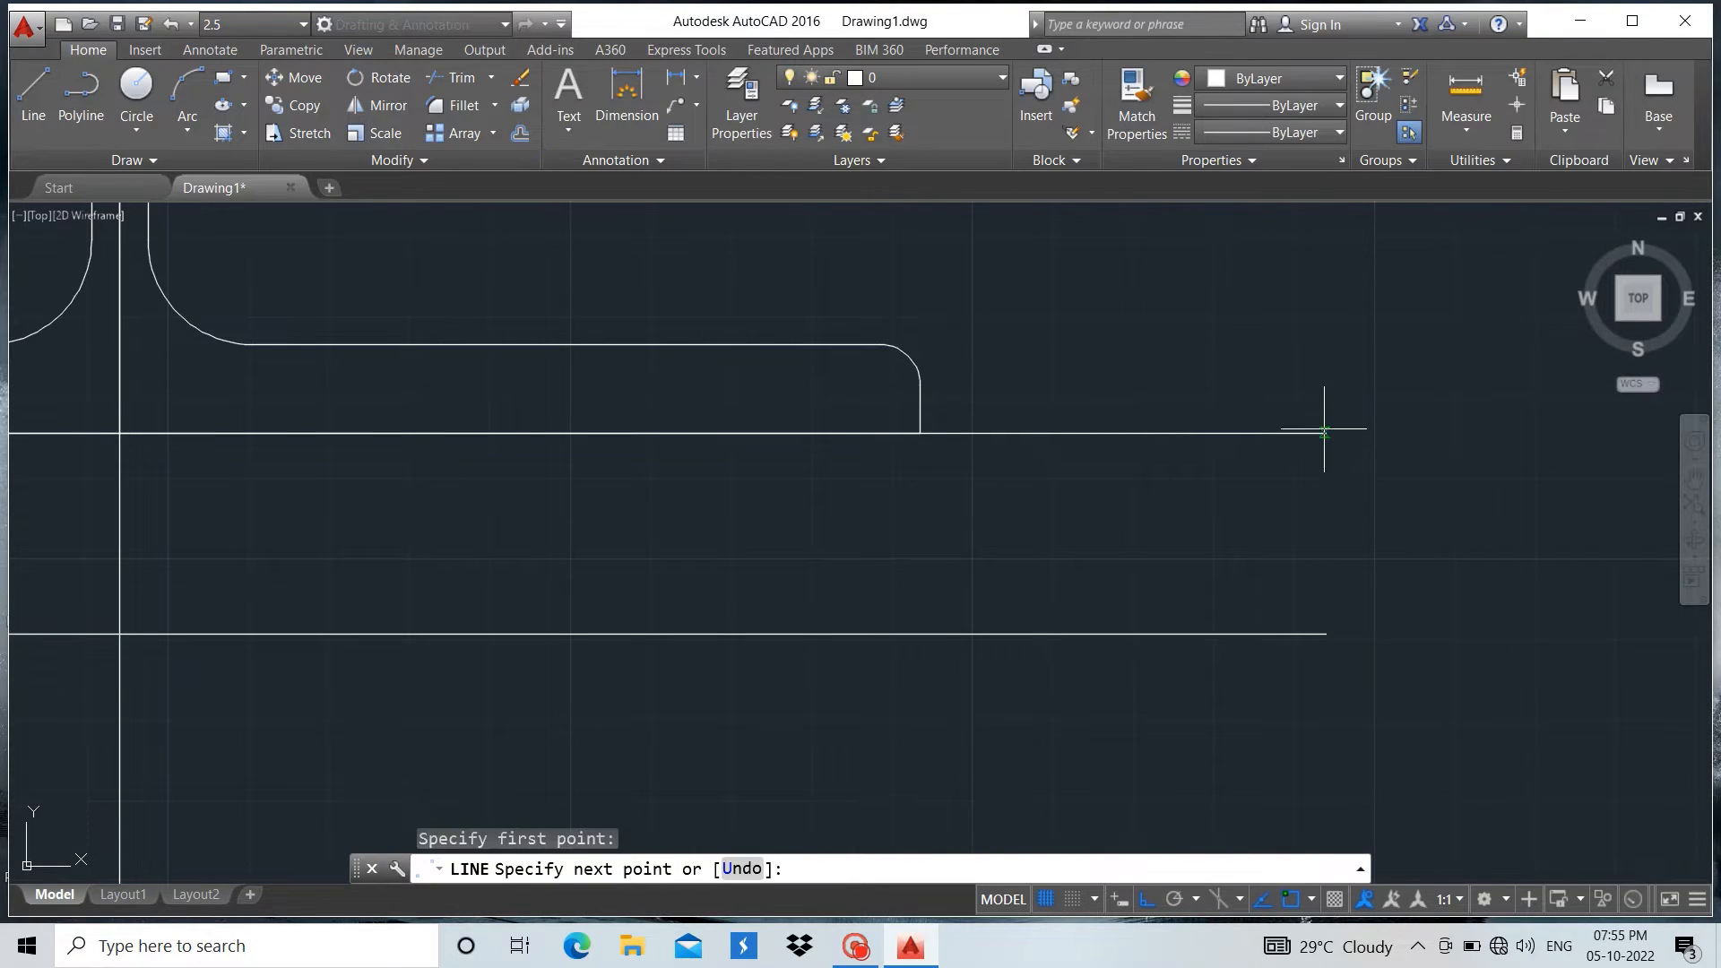
pyautogui.click(1327, 634)
pyautogui.press('Return')
pyautogui.scroll(-3, 1429, 596)
pyautogui.scroll(-2, 1116, 655)
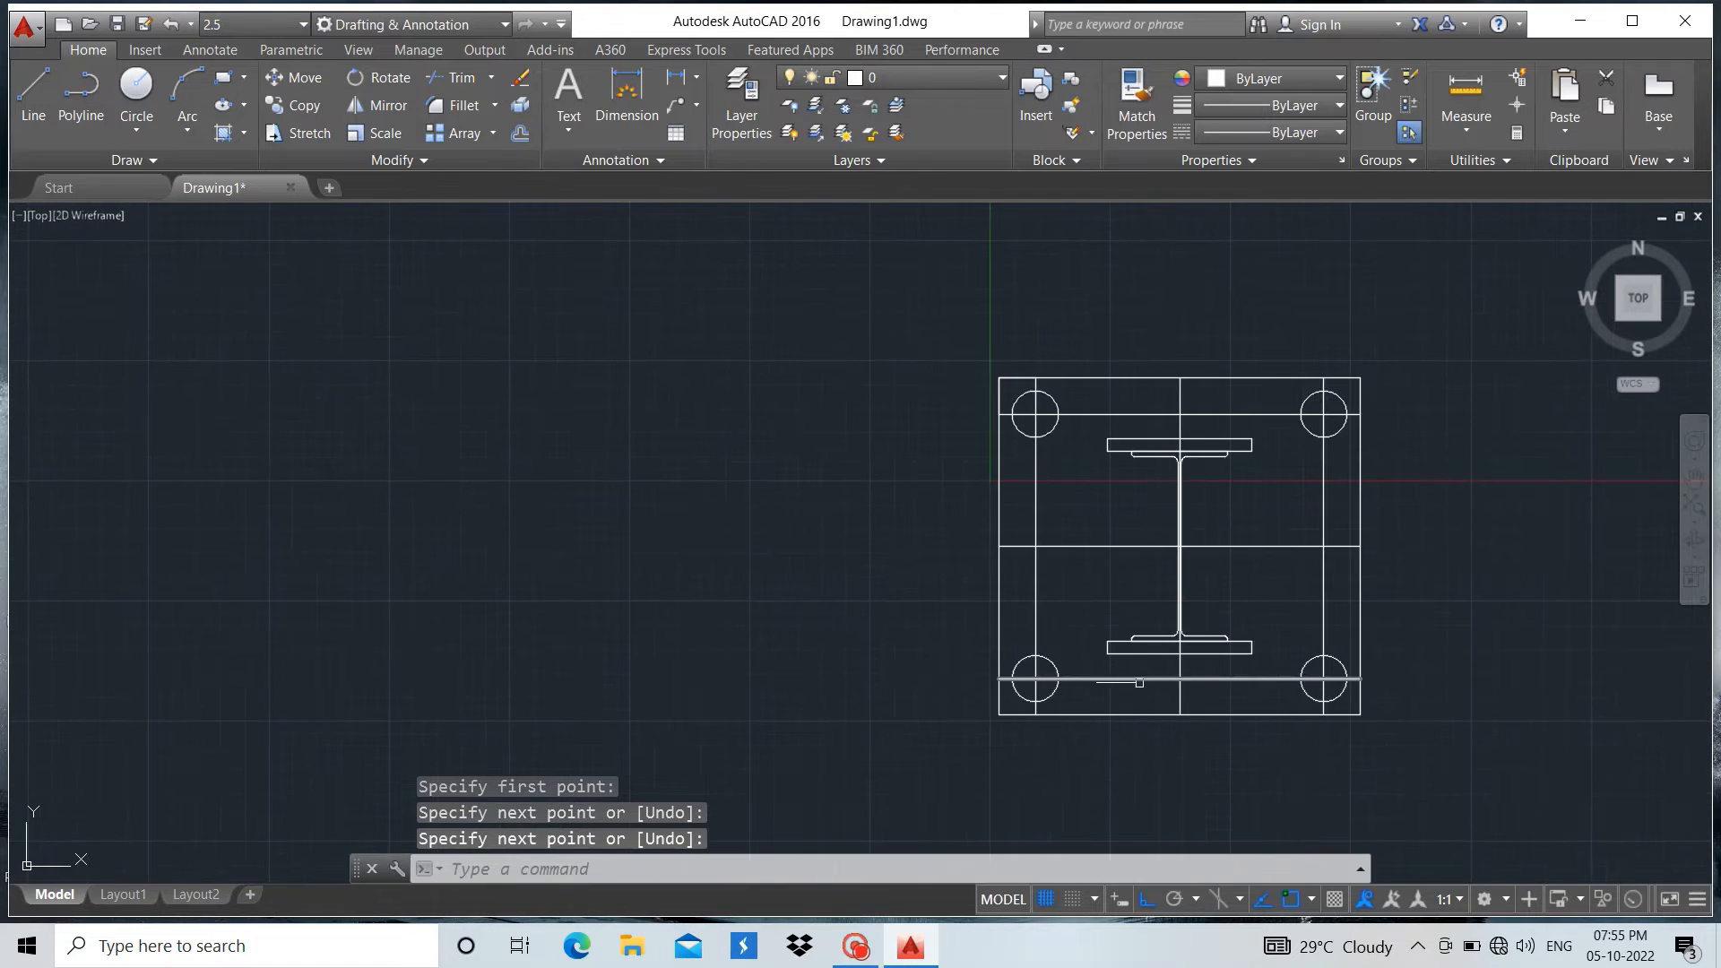
# Erase the three horizontal and three vertical centre lines running across the base plate
pyautogui.scroll(2, 1123, 496)
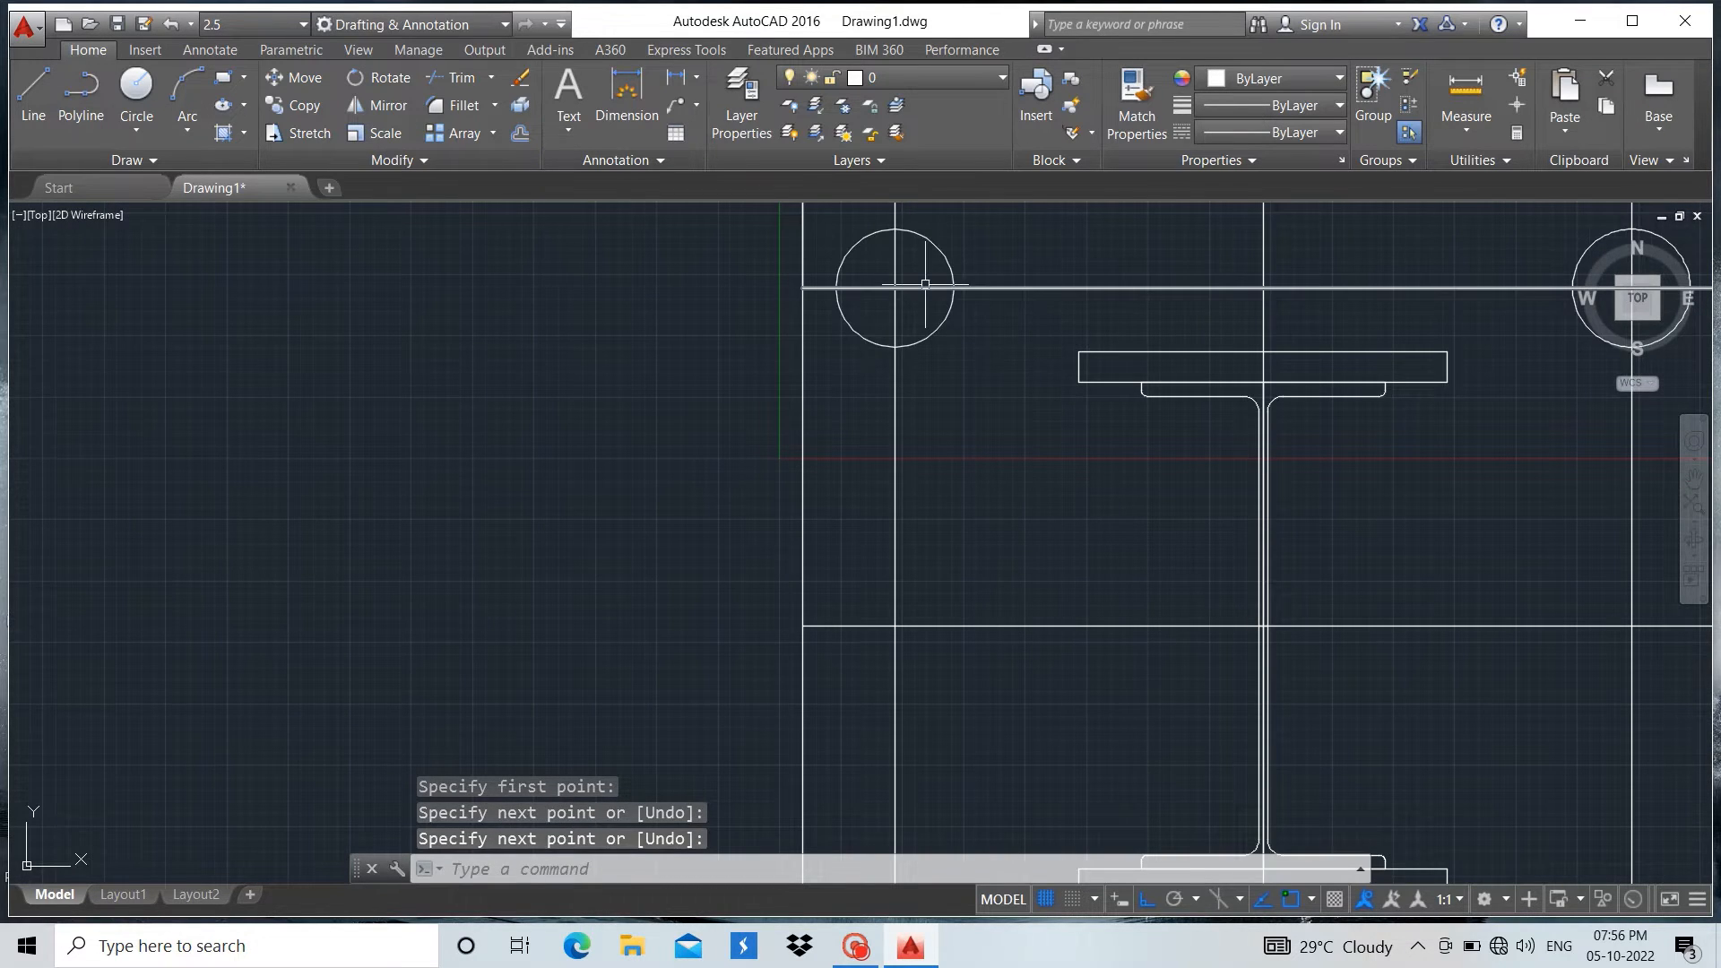
pyautogui.press('Escape')
pyautogui.click(988, 288)
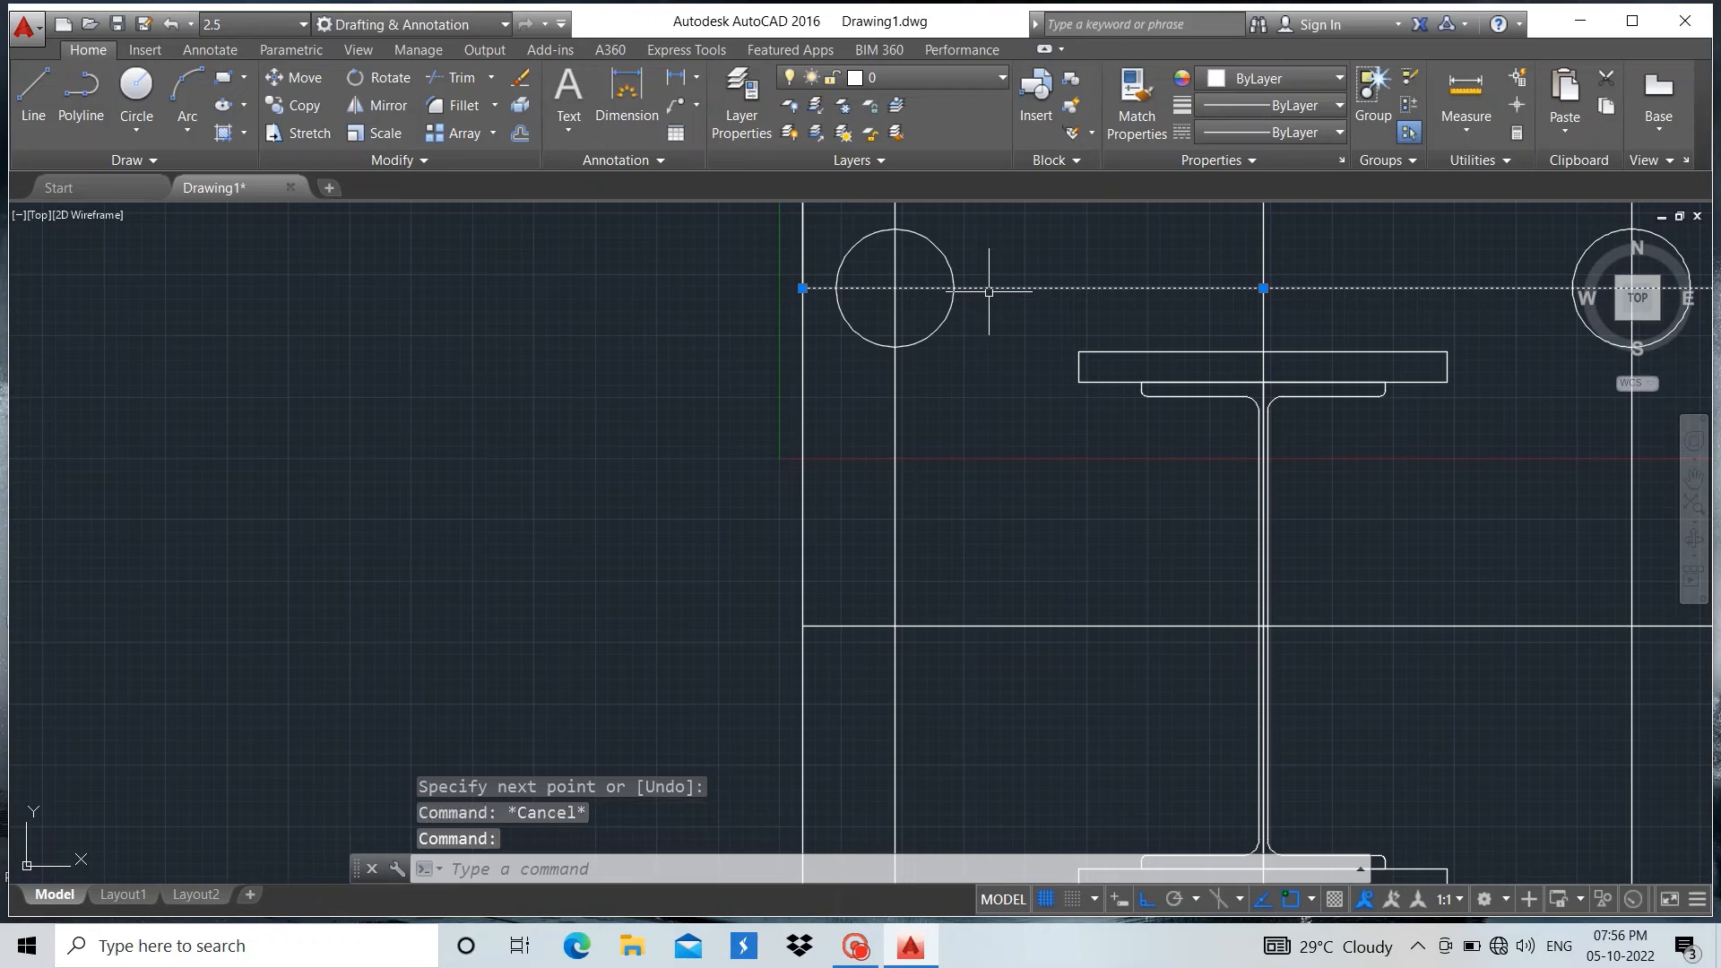
pyautogui.click(1264, 239)
pyautogui.click(892, 377)
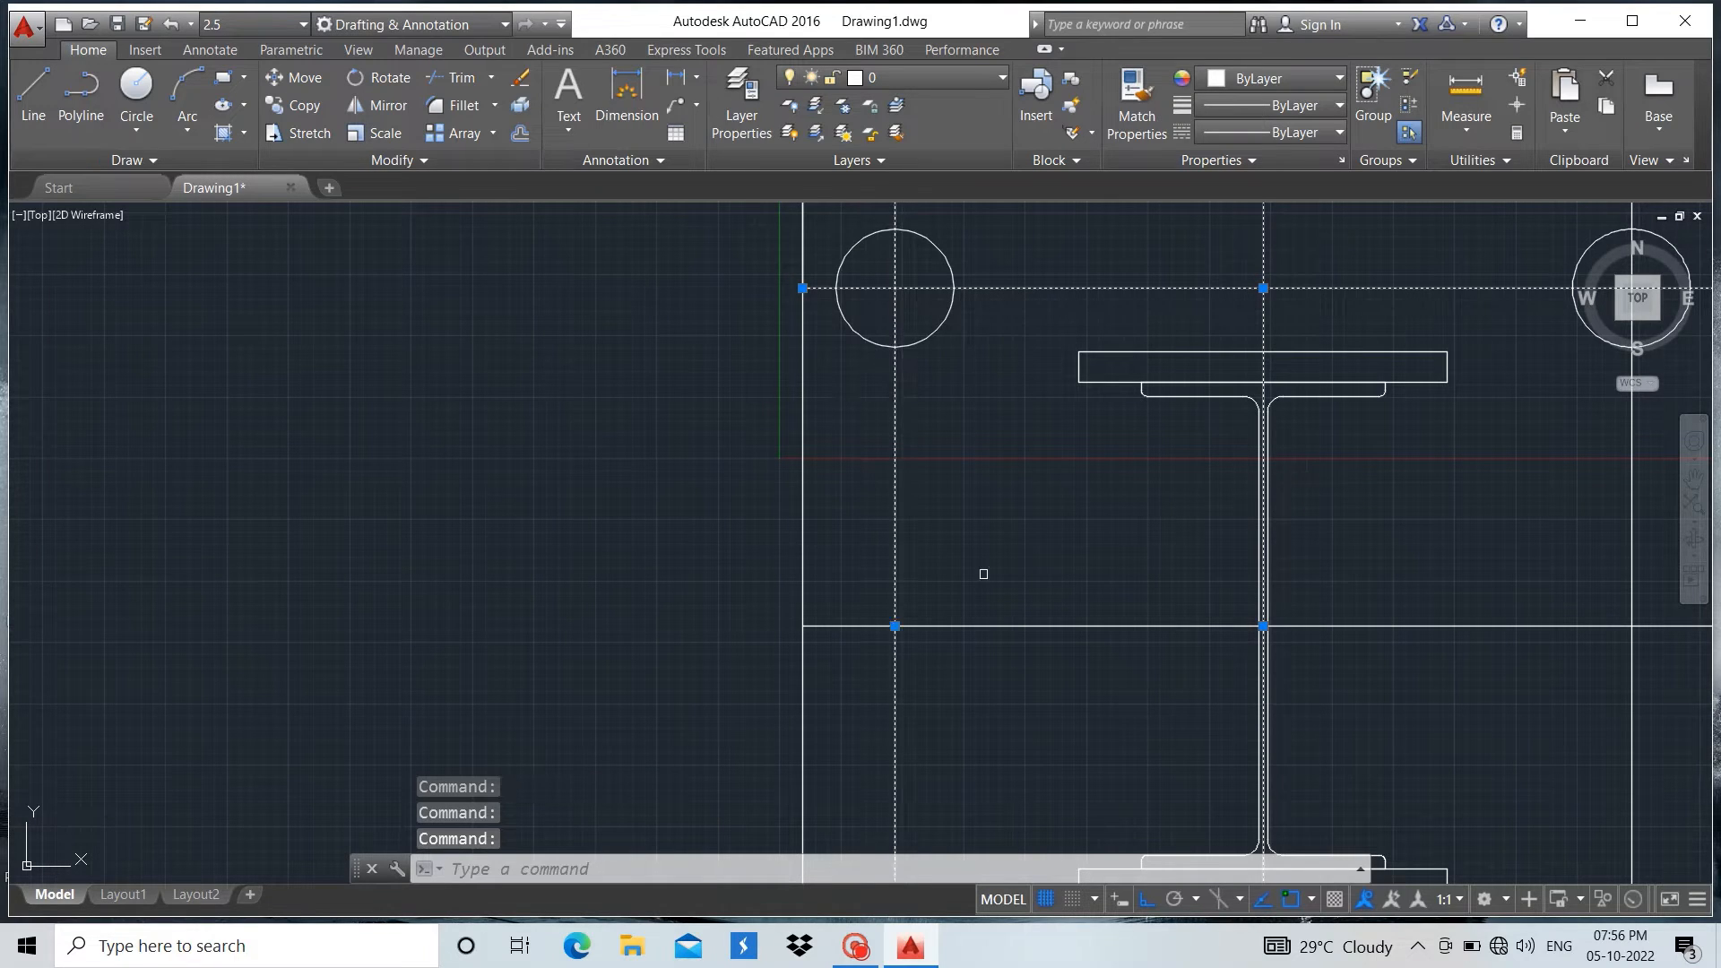
pyautogui.click(1006, 625)
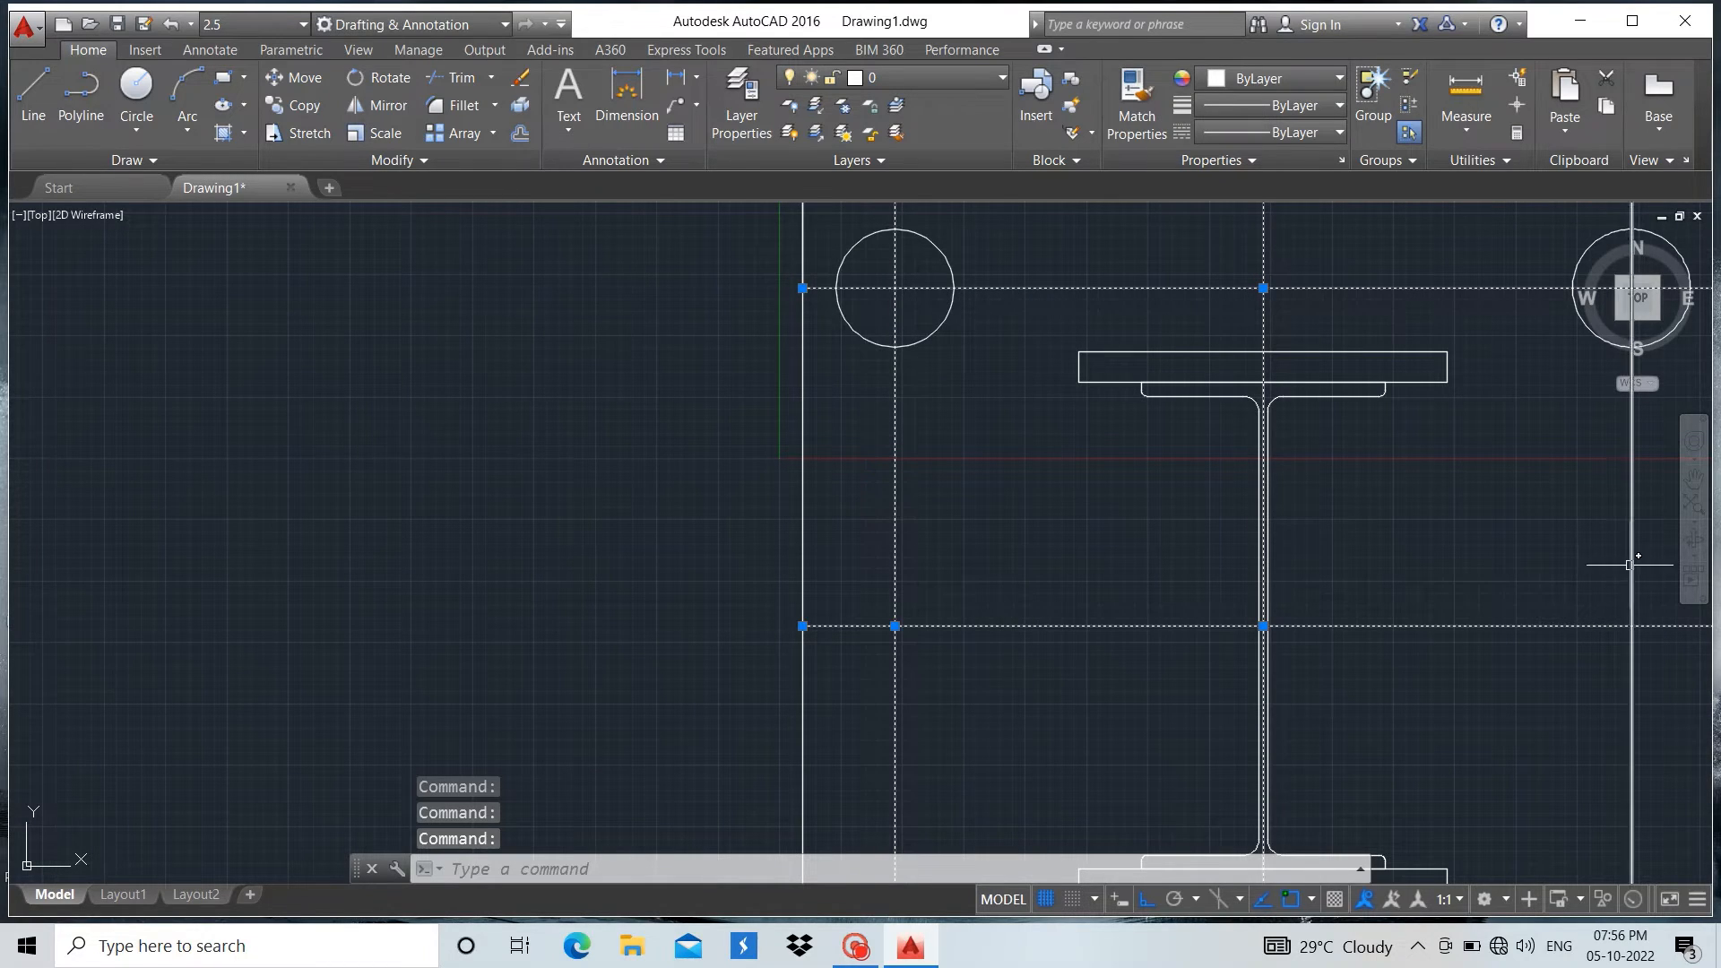
pyautogui.scroll(-2, 1134, 543)
pyautogui.click(1109, 806)
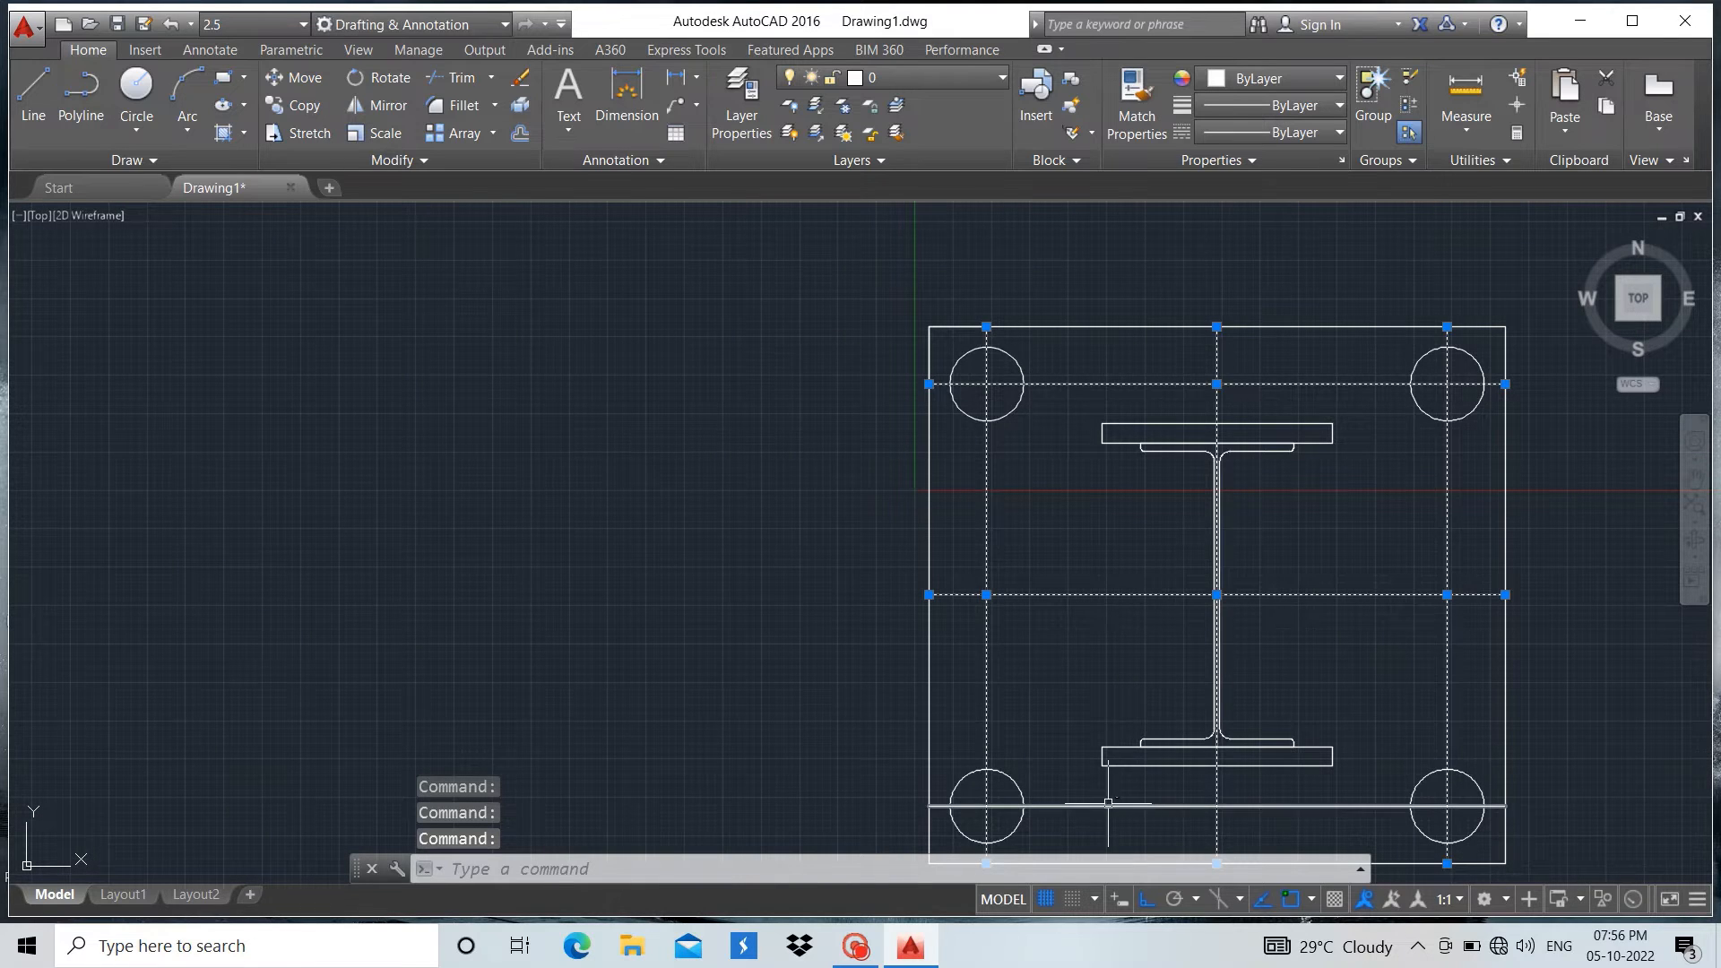
pyautogui.rightClick(638, 478)
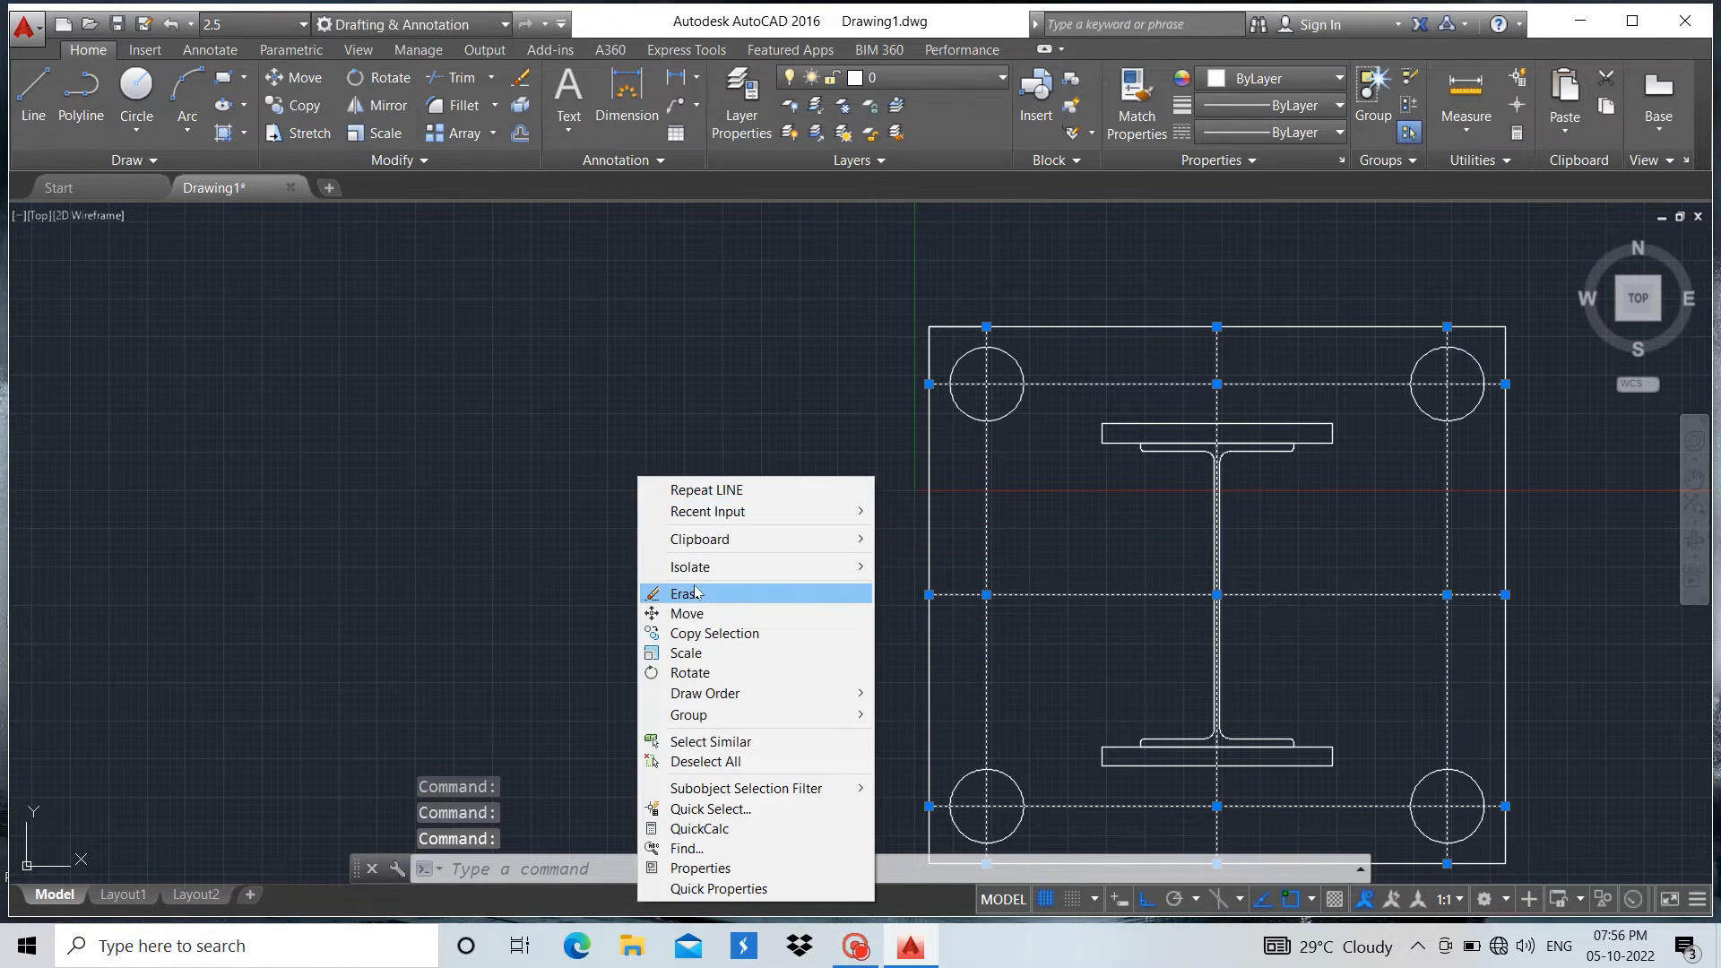
pyautogui.click(686, 594)
# Erase the leftover vertical centre line and the short horizontal line inside the I-section's web
pyautogui.scroll(5, 1161, 625)
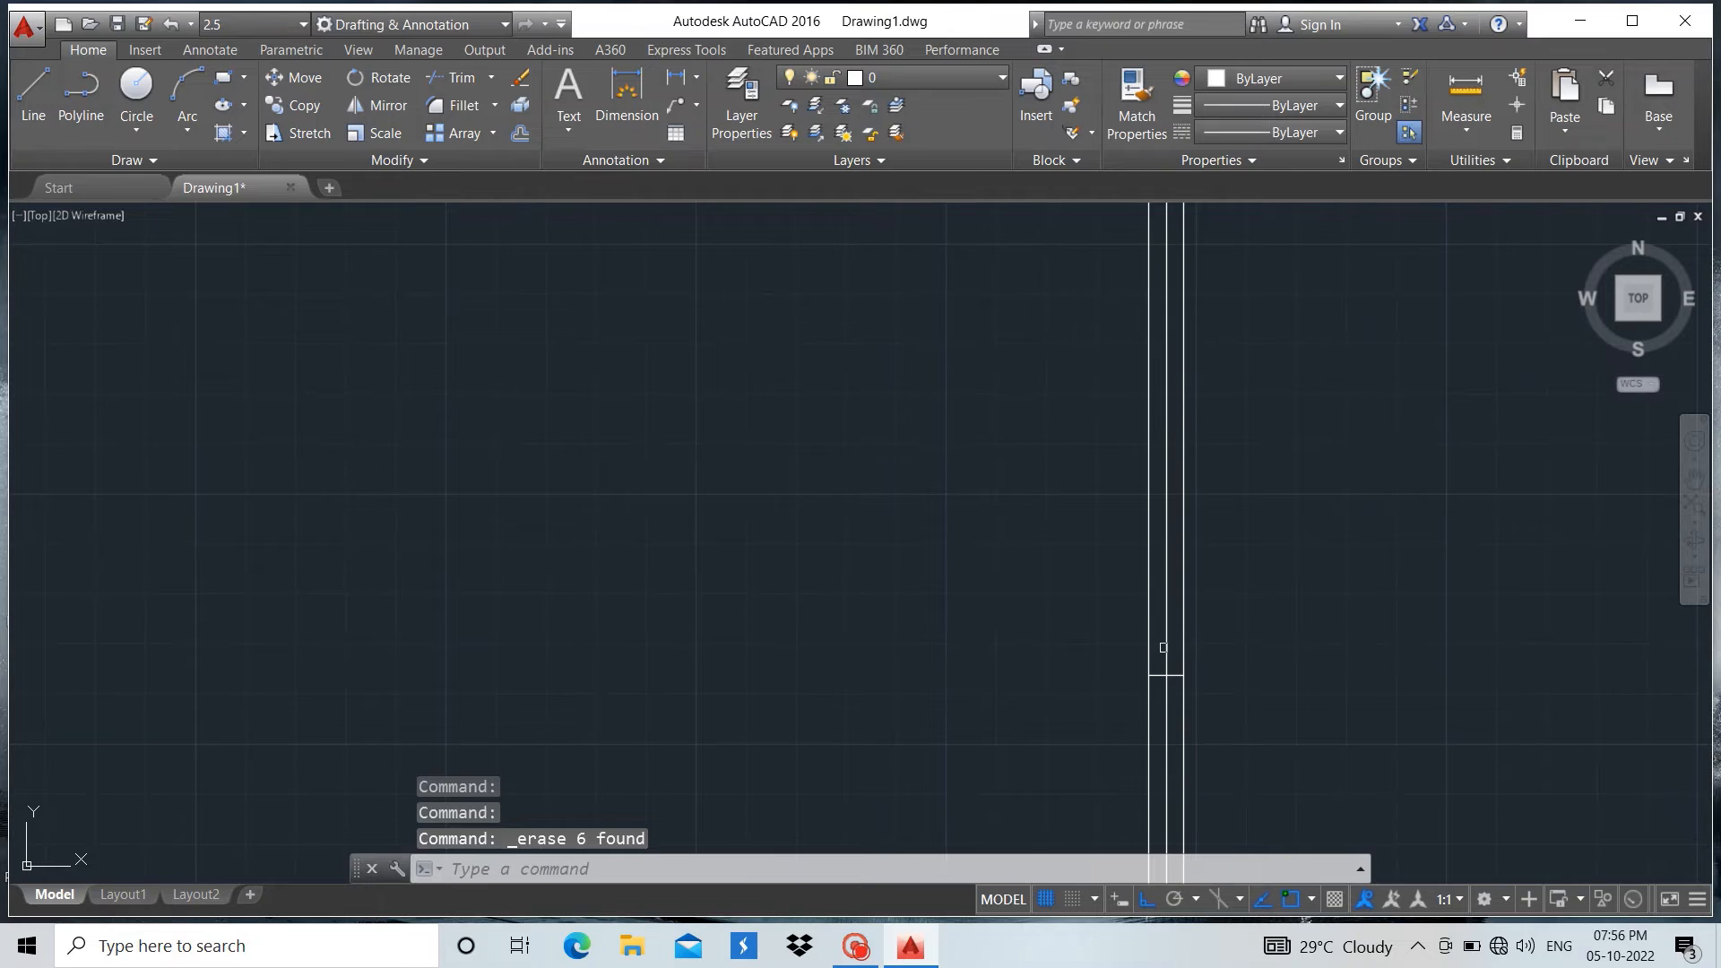
pyautogui.click(1167, 639)
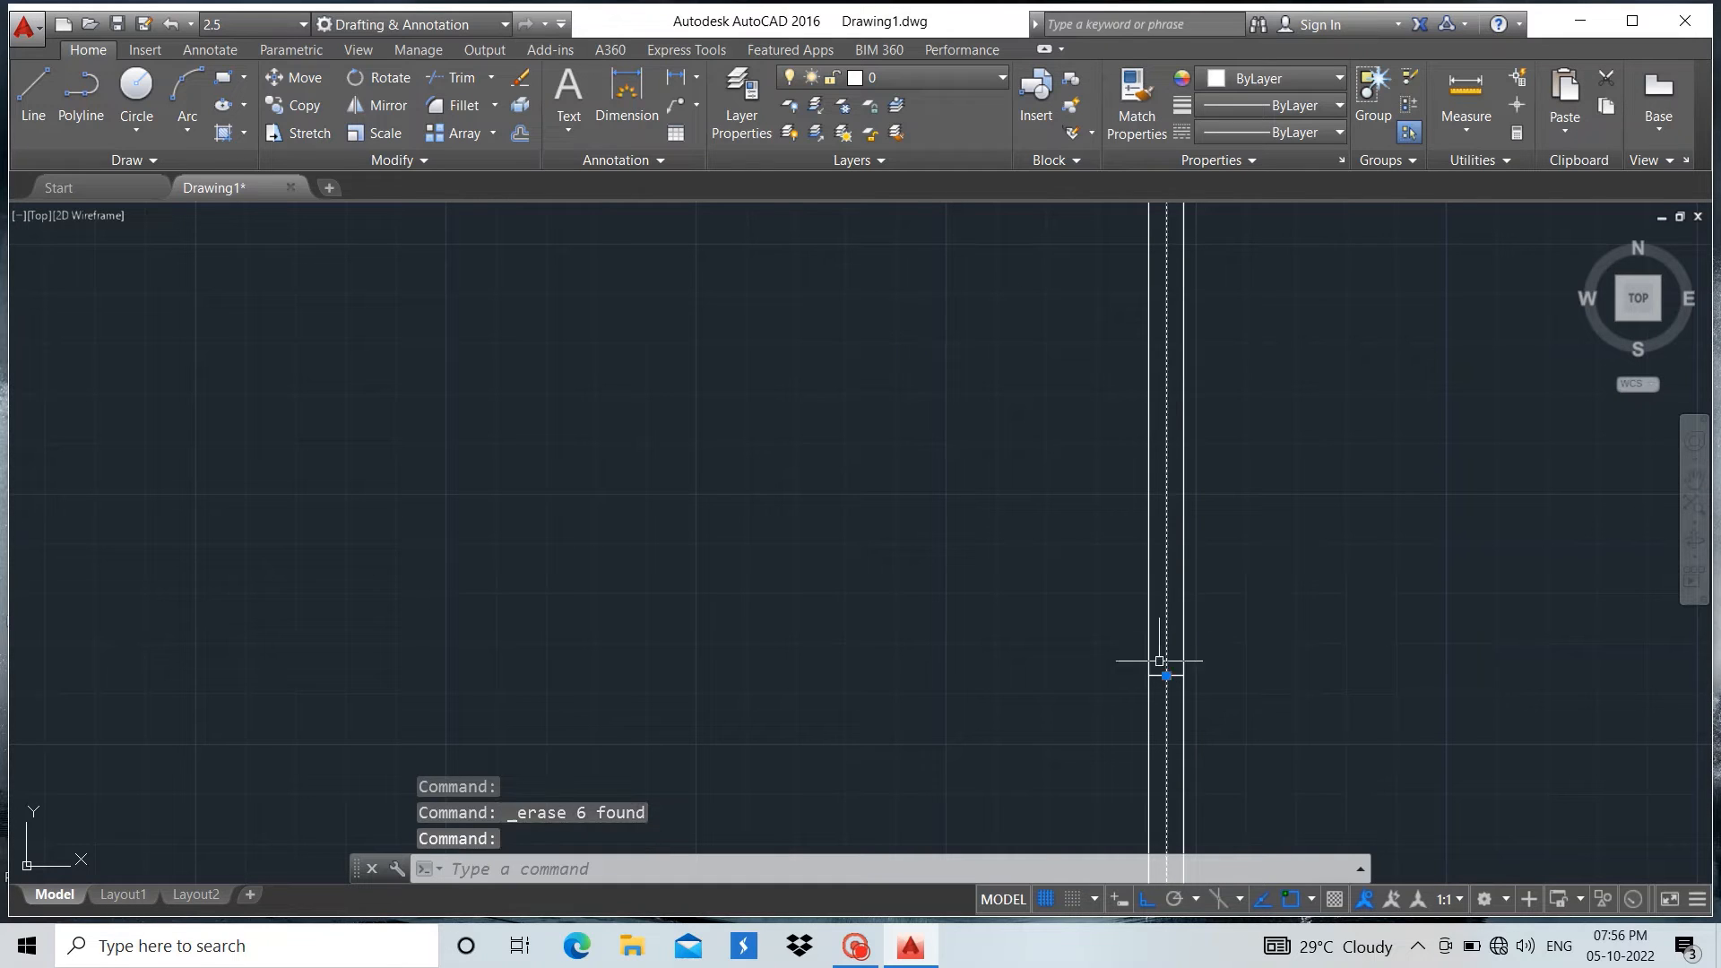
pyautogui.click(1157, 679)
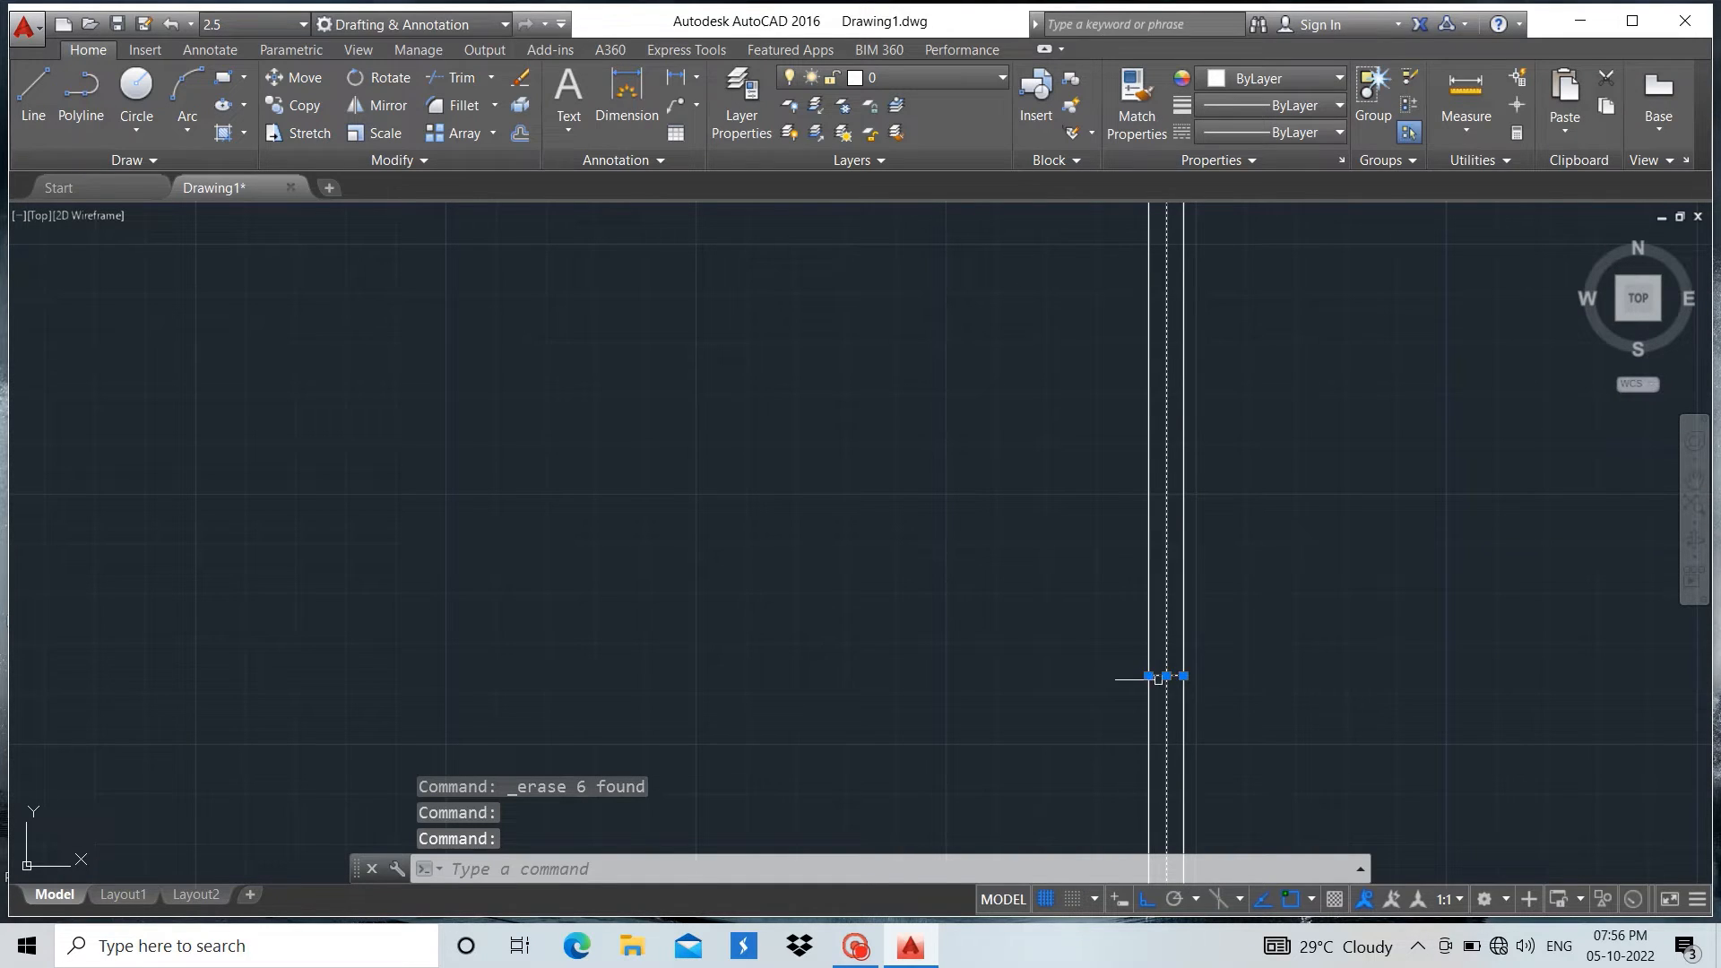
pyautogui.rightClick(1316, 499)
pyautogui.click(1363, 191)
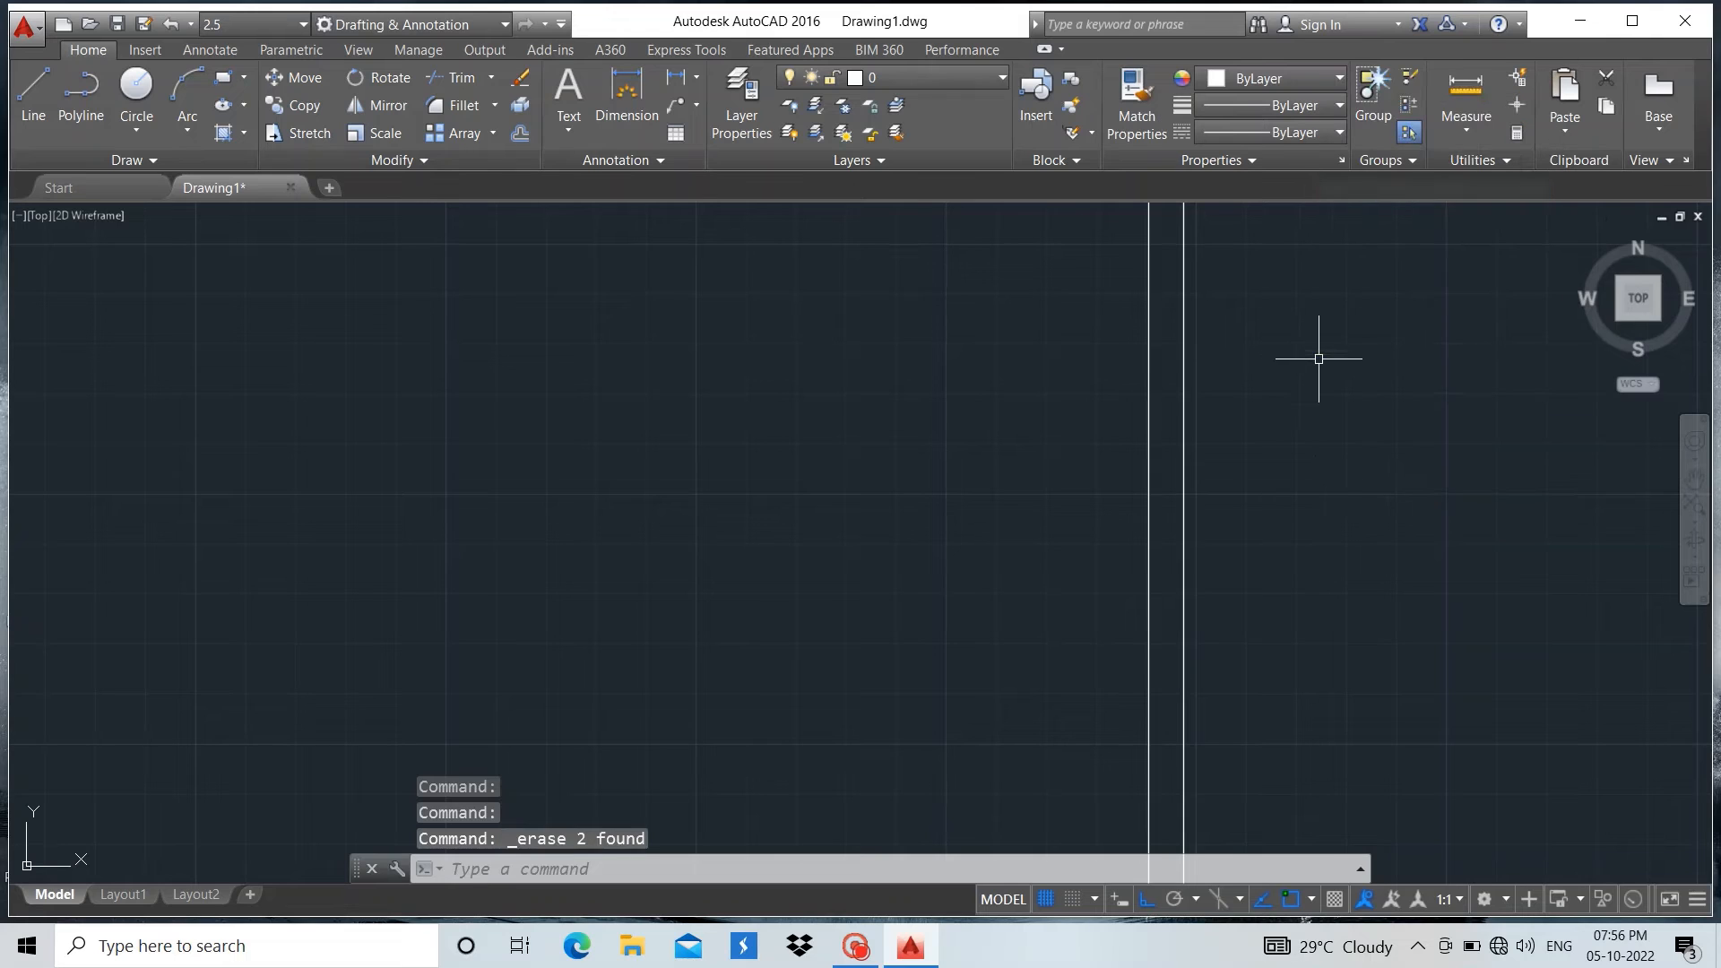
pyautogui.scroll(-8, 1316, 532)
pyautogui.scroll(-2, 786, 407)
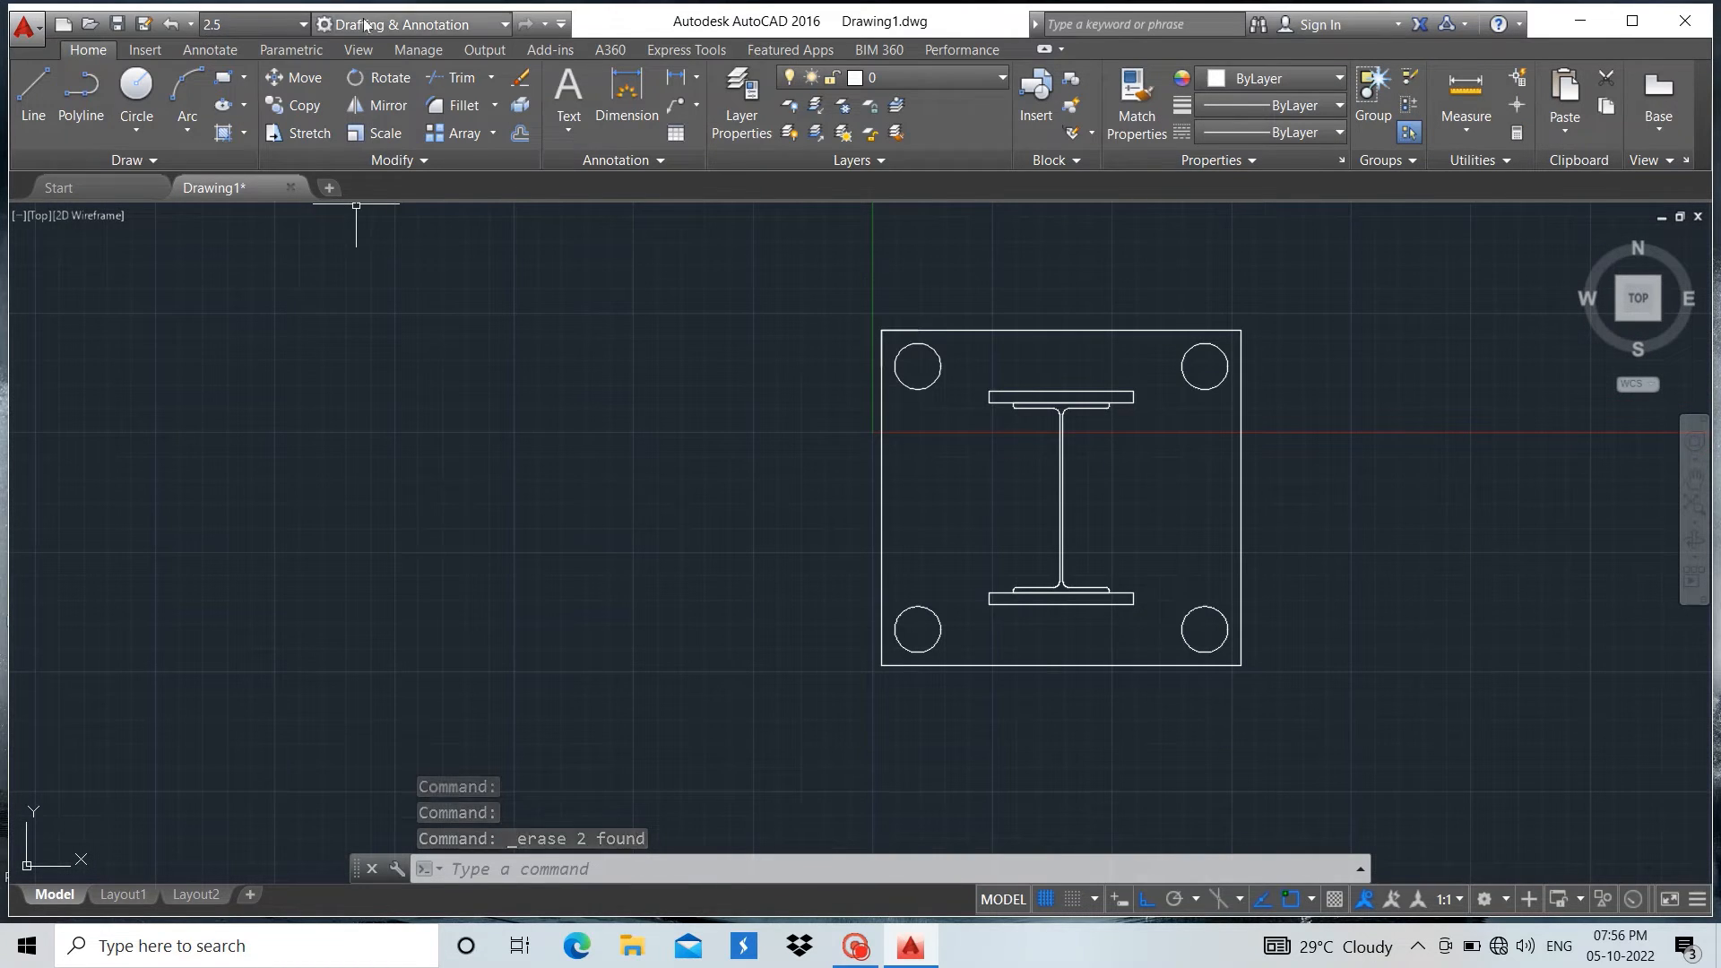
# Switch to the 3D Modeling workspace and set the view to SW Isometric
pyautogui.click(505, 26)
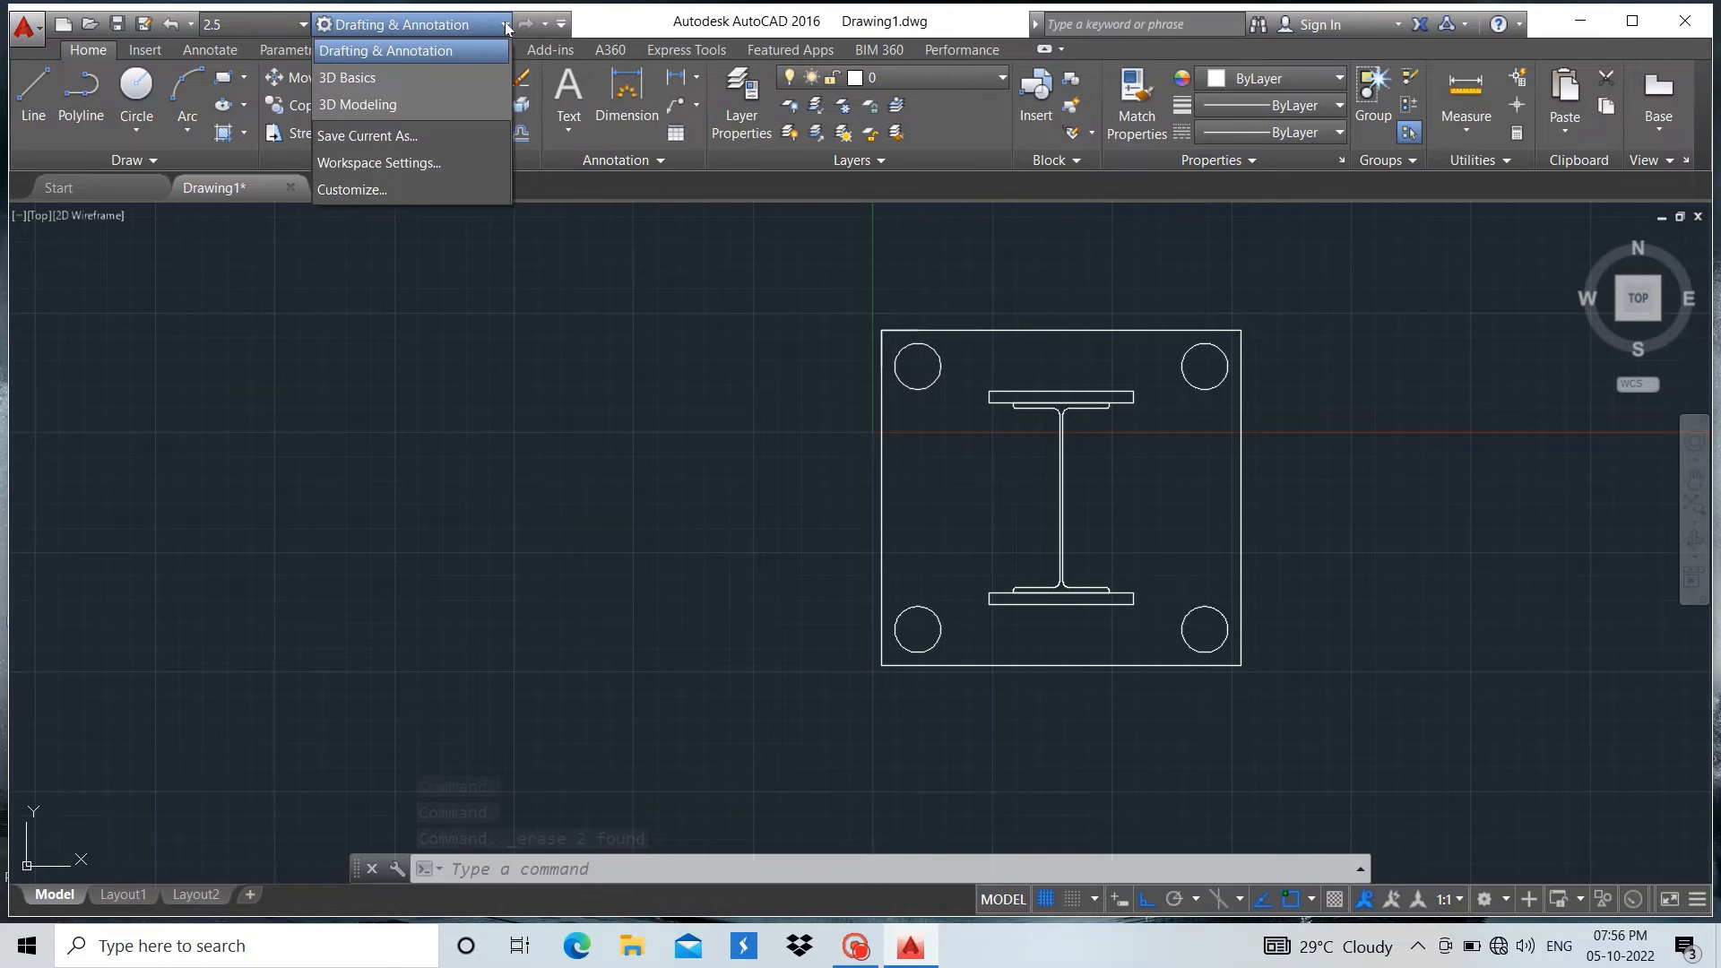
pyautogui.click(414, 105)
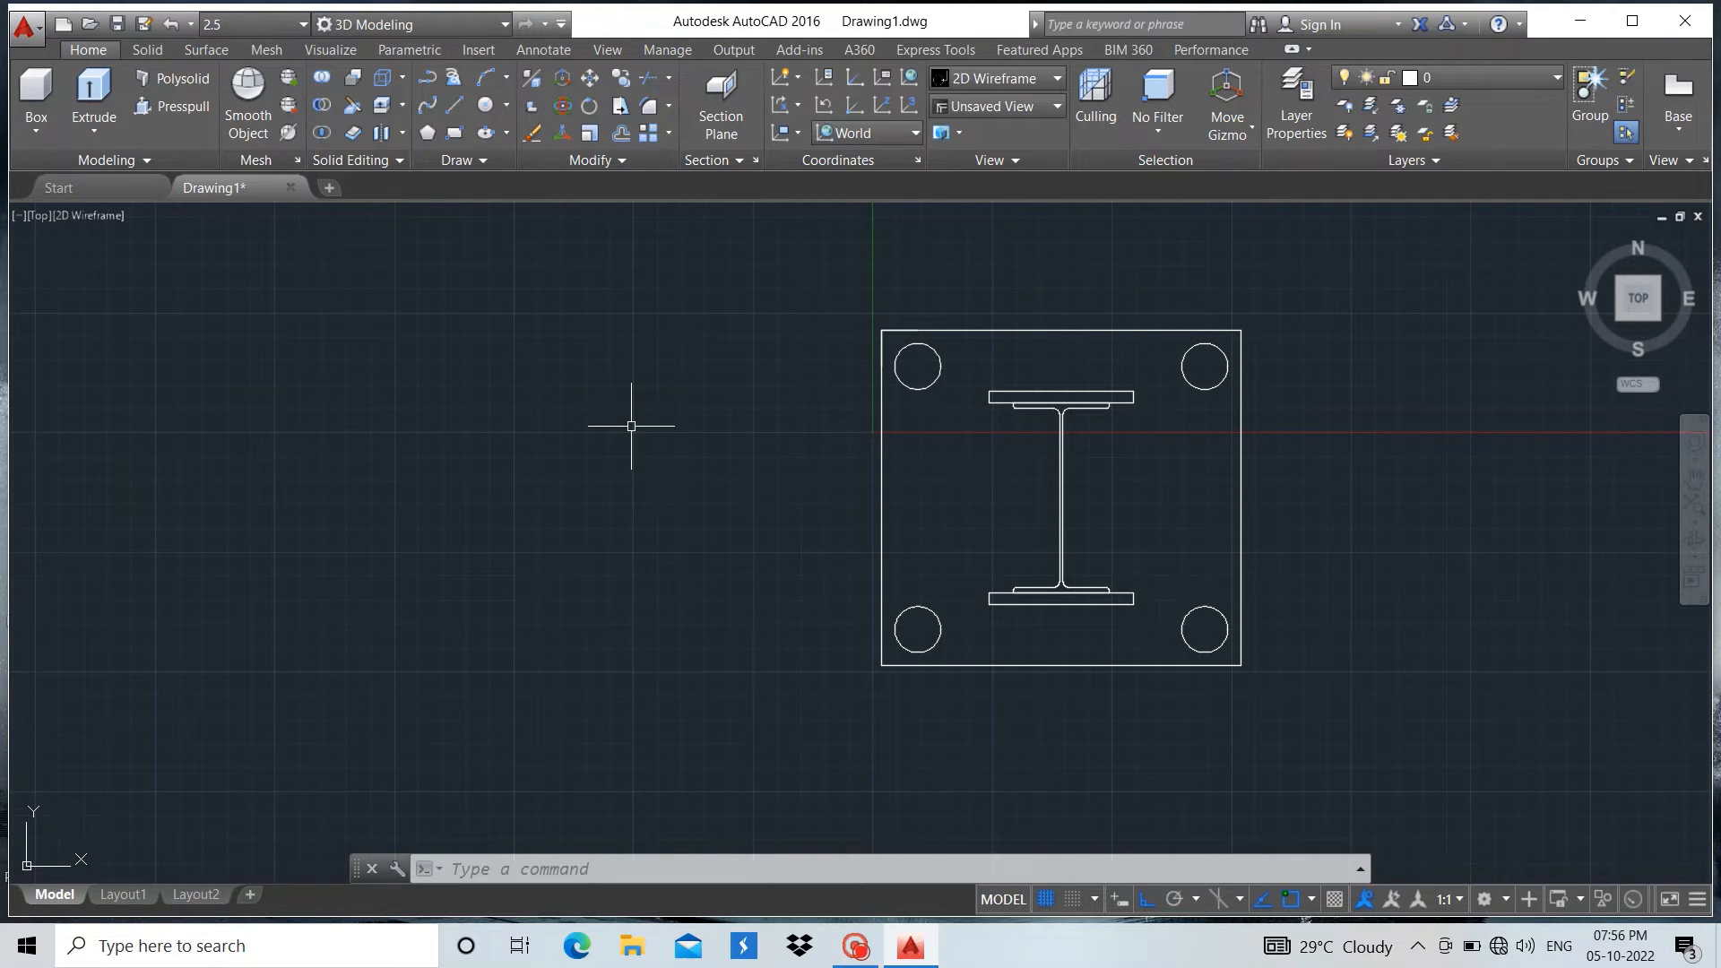
pyautogui.scroll(-5, 660, 361)
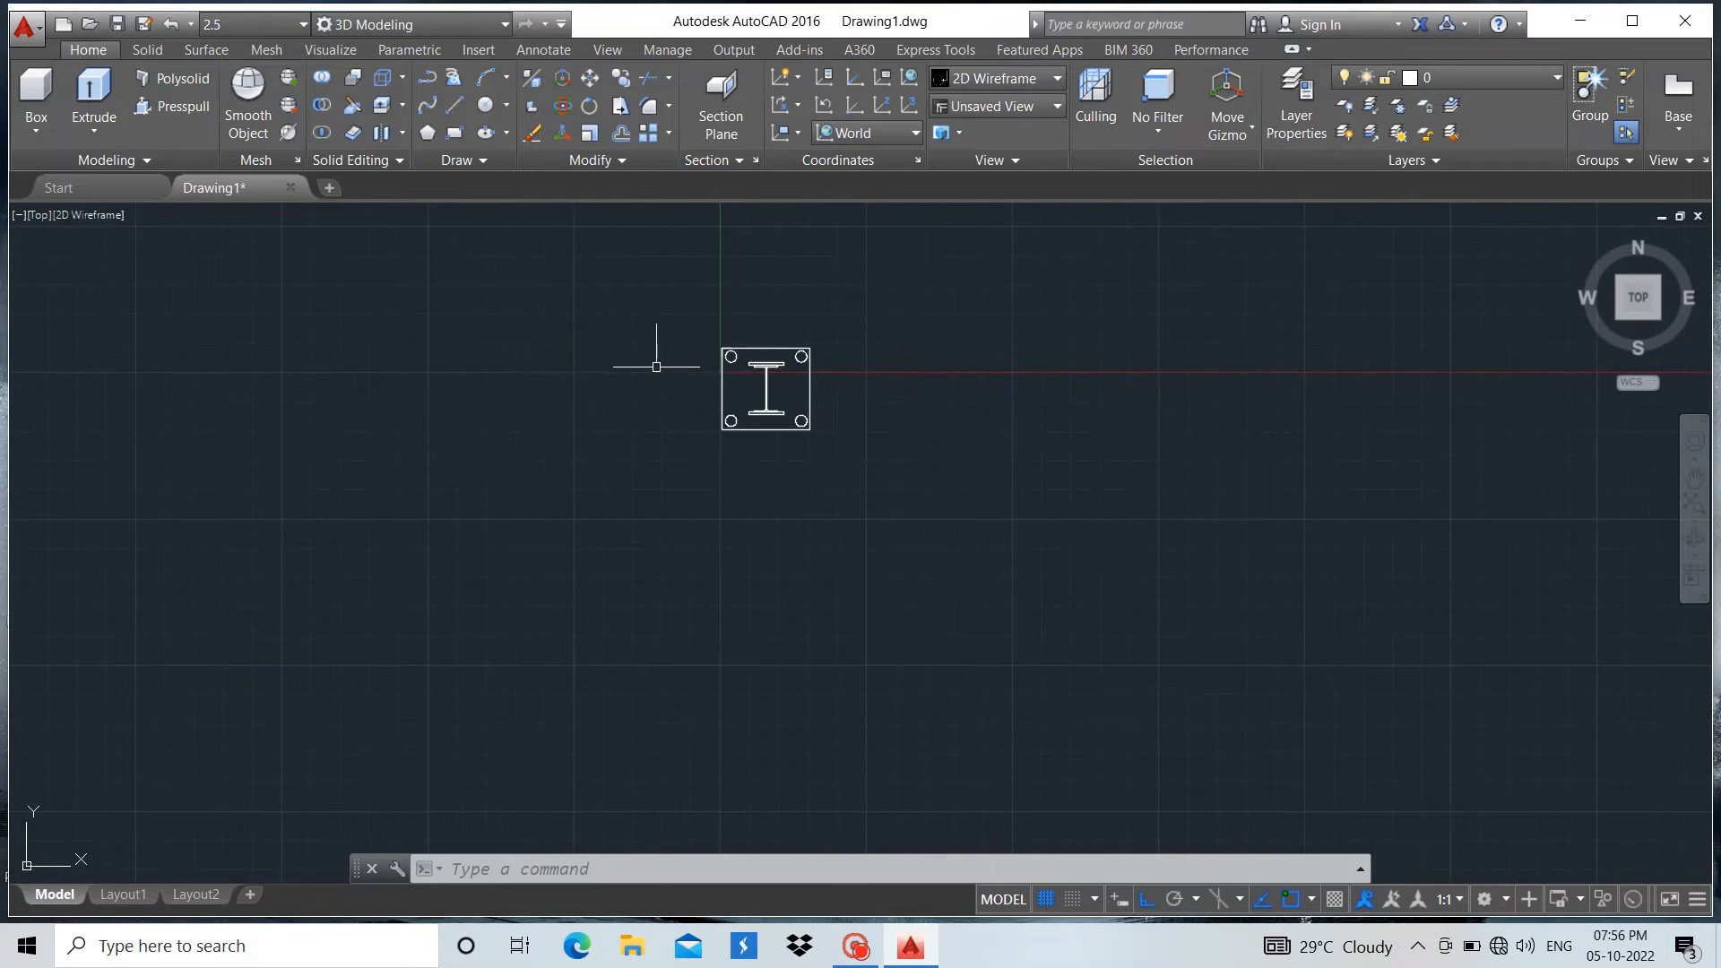
pyautogui.scroll(8, 780, 314)
pyautogui.scroll(-4, 777, 316)
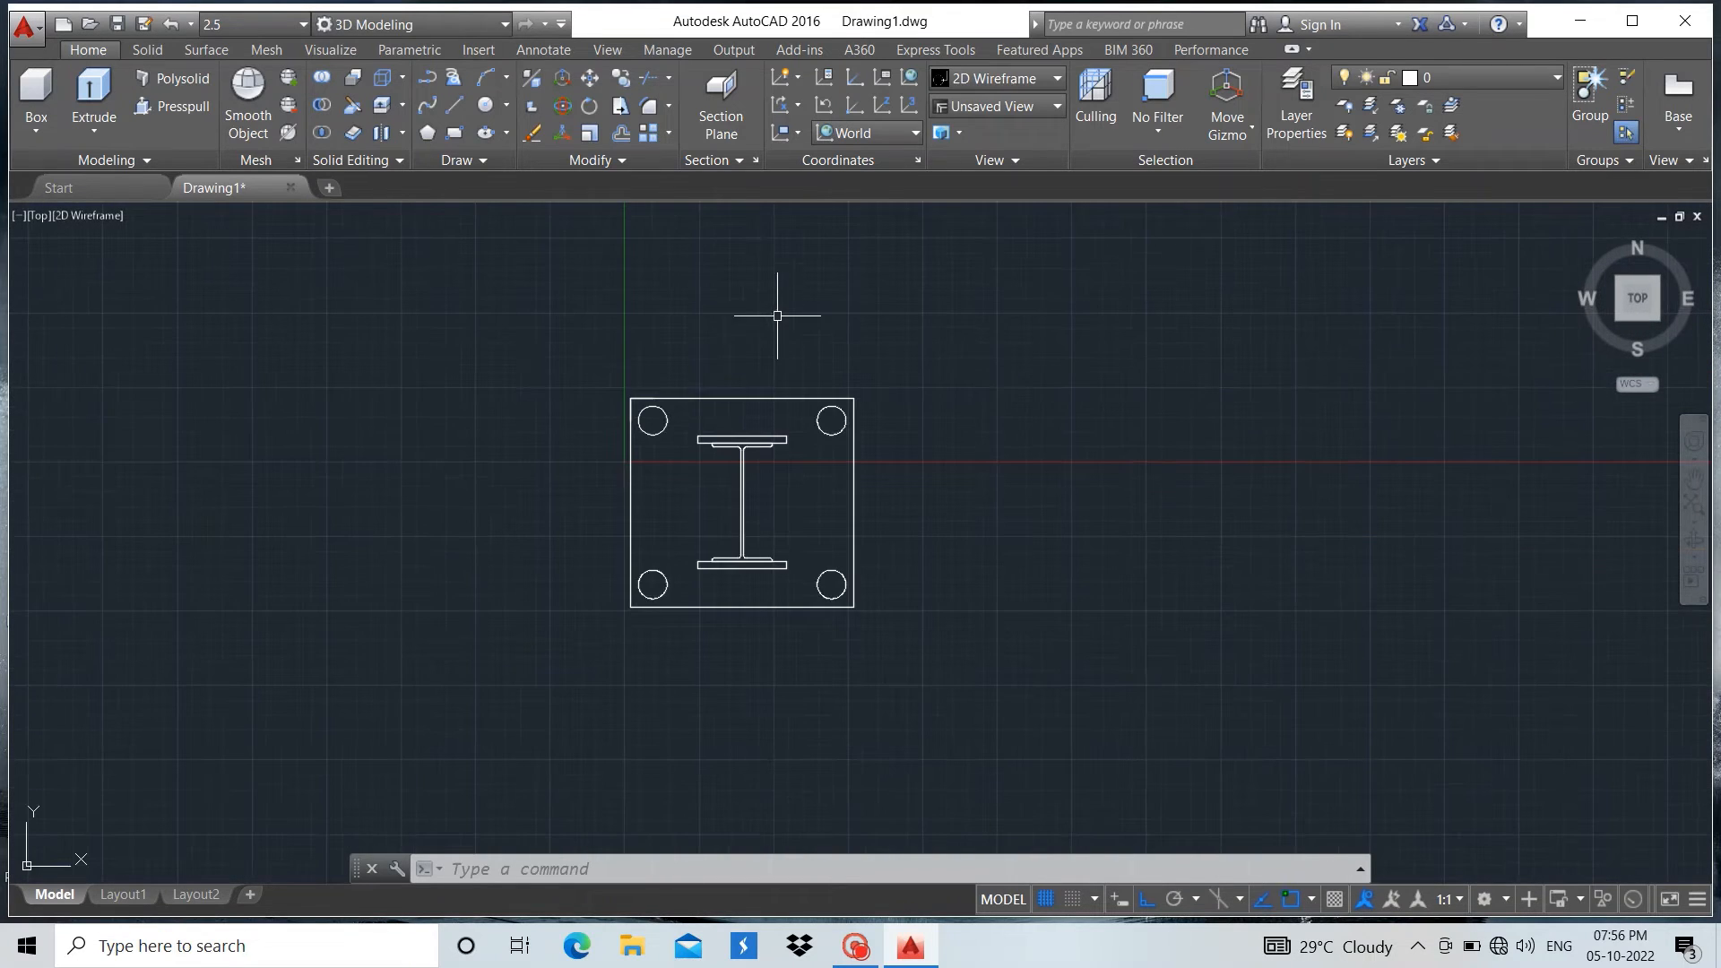
pyautogui.click(40, 215)
pyautogui.click(107, 394)
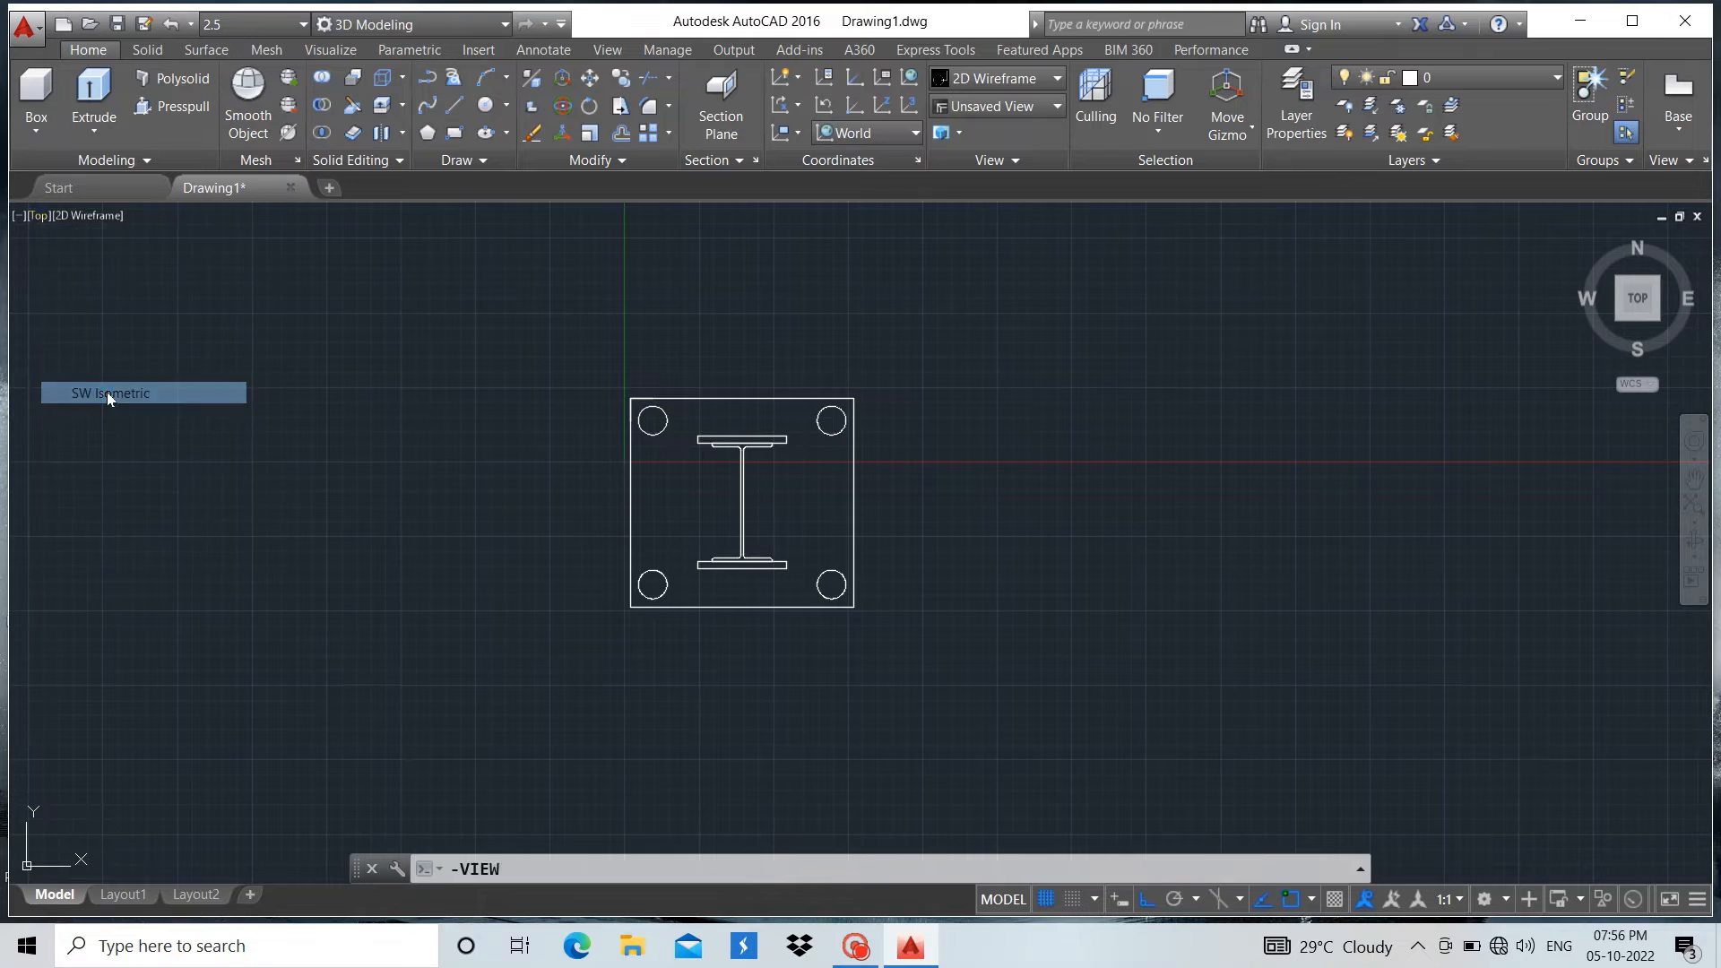
pyautogui.scroll(-2, 627, 466)
pyautogui.scroll(5, 639, 379)
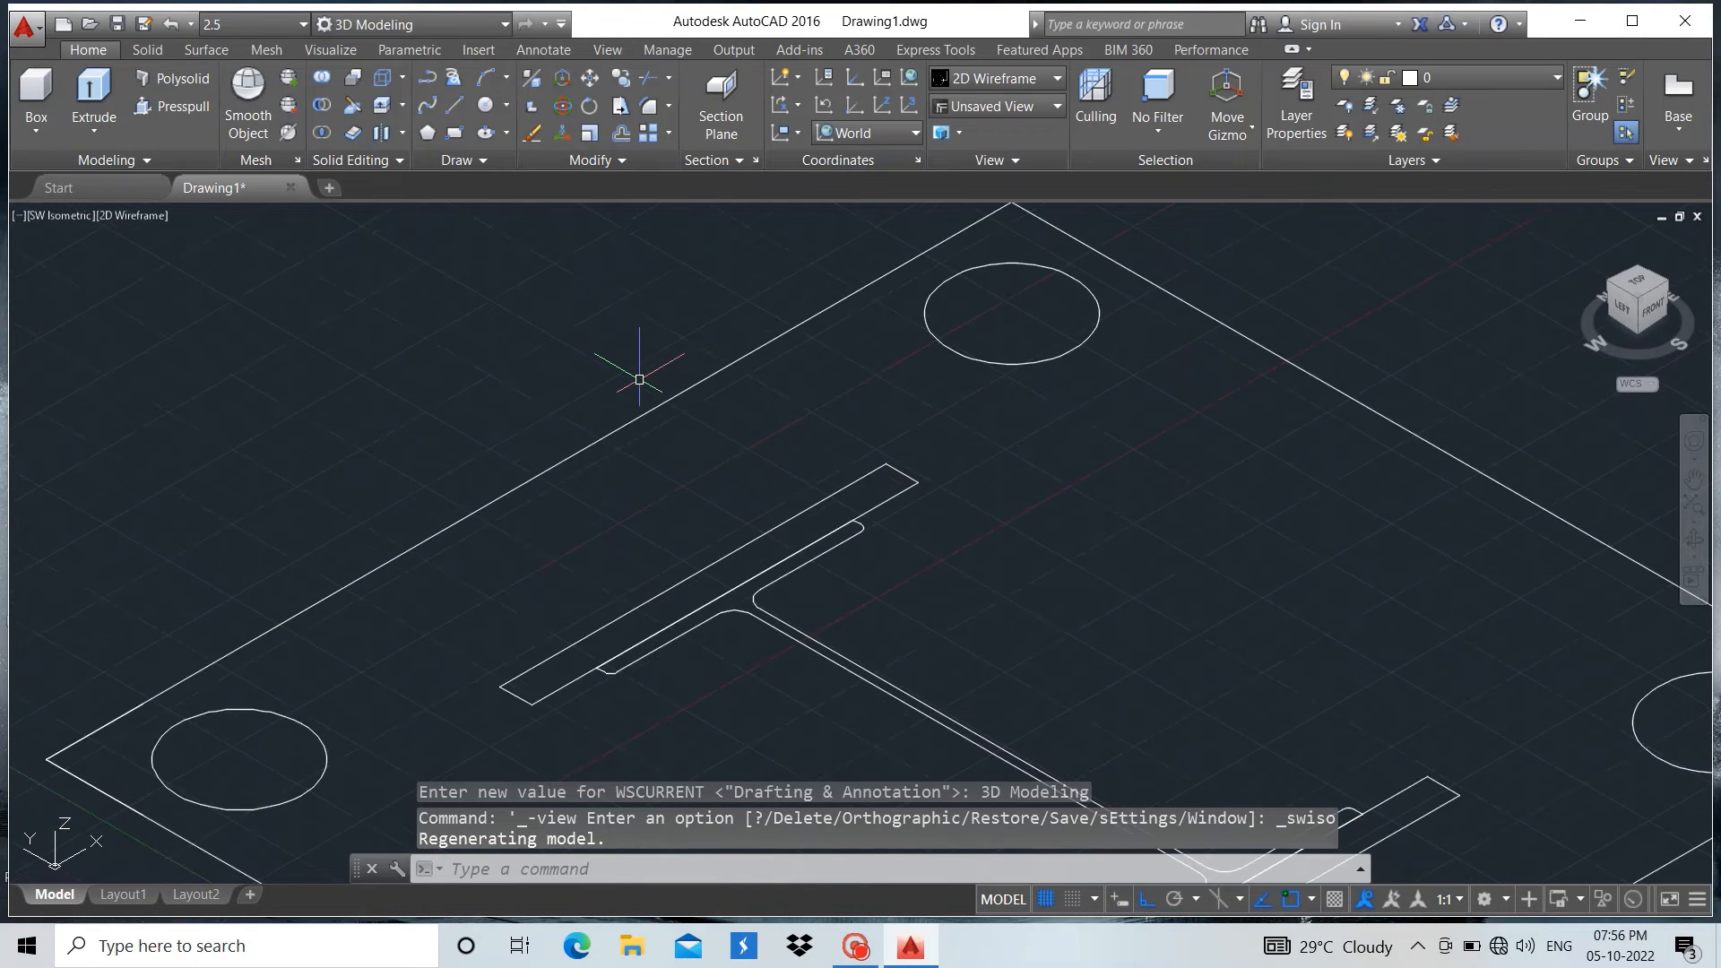
# Presspull the bounded area inside the I-section's outline upward
pyautogui.scroll(-2, 639, 379)
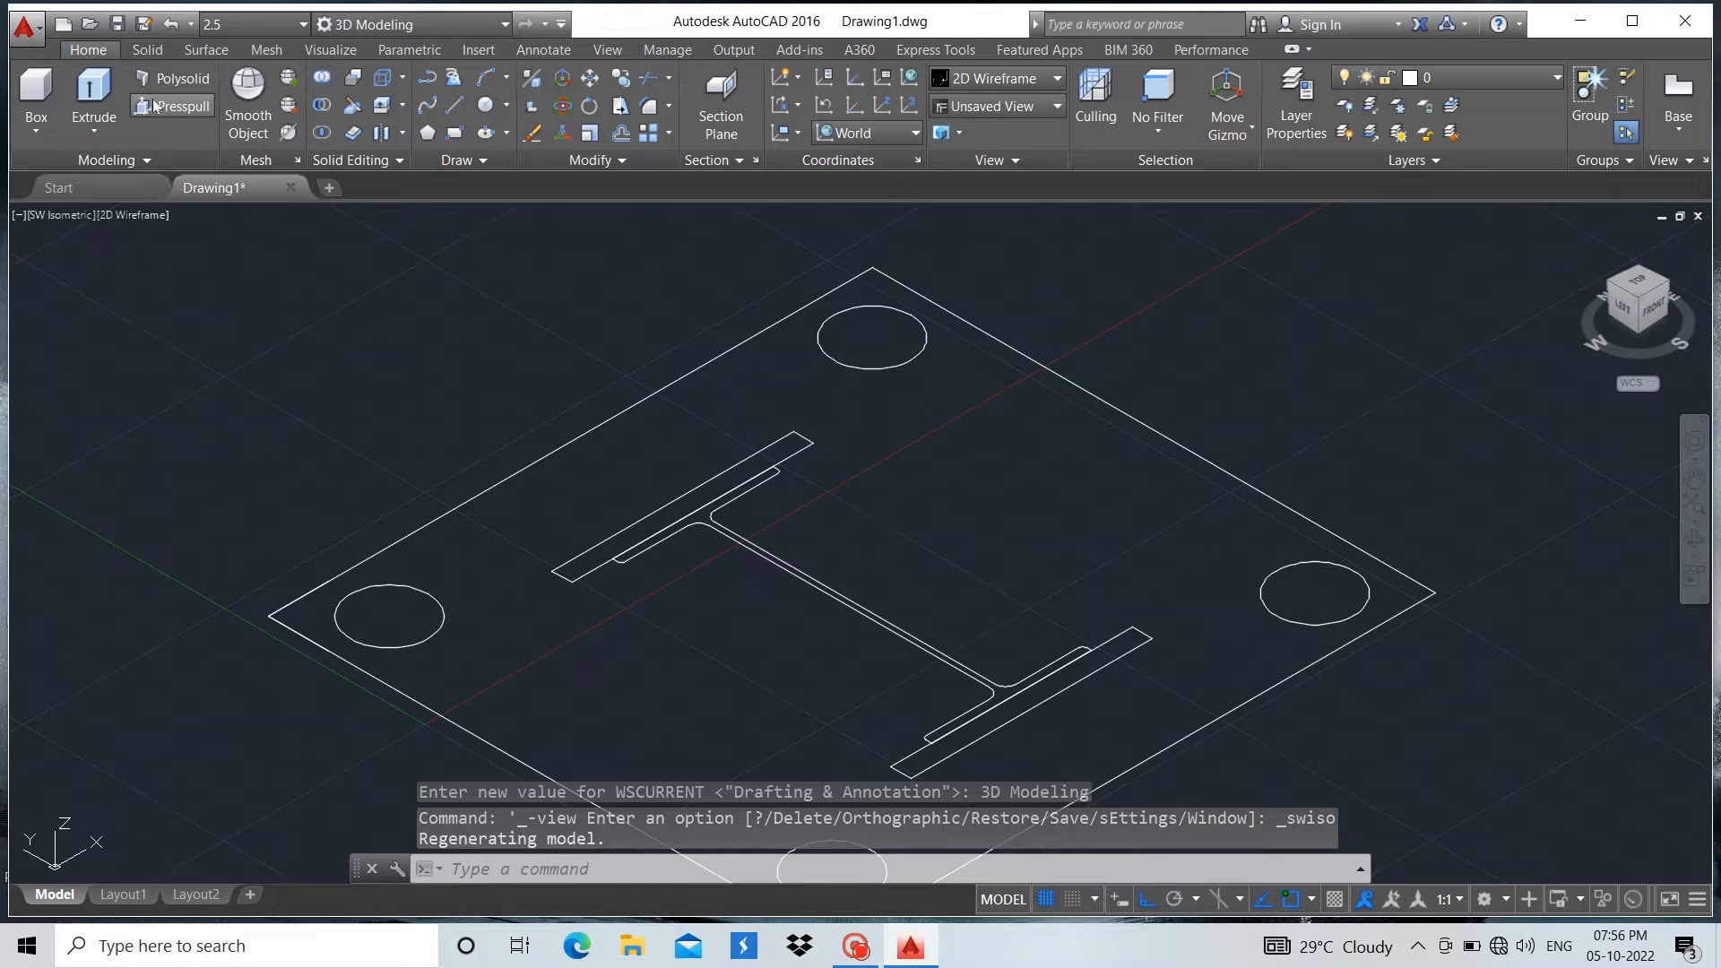
pyautogui.scroll(-3, 538, 442)
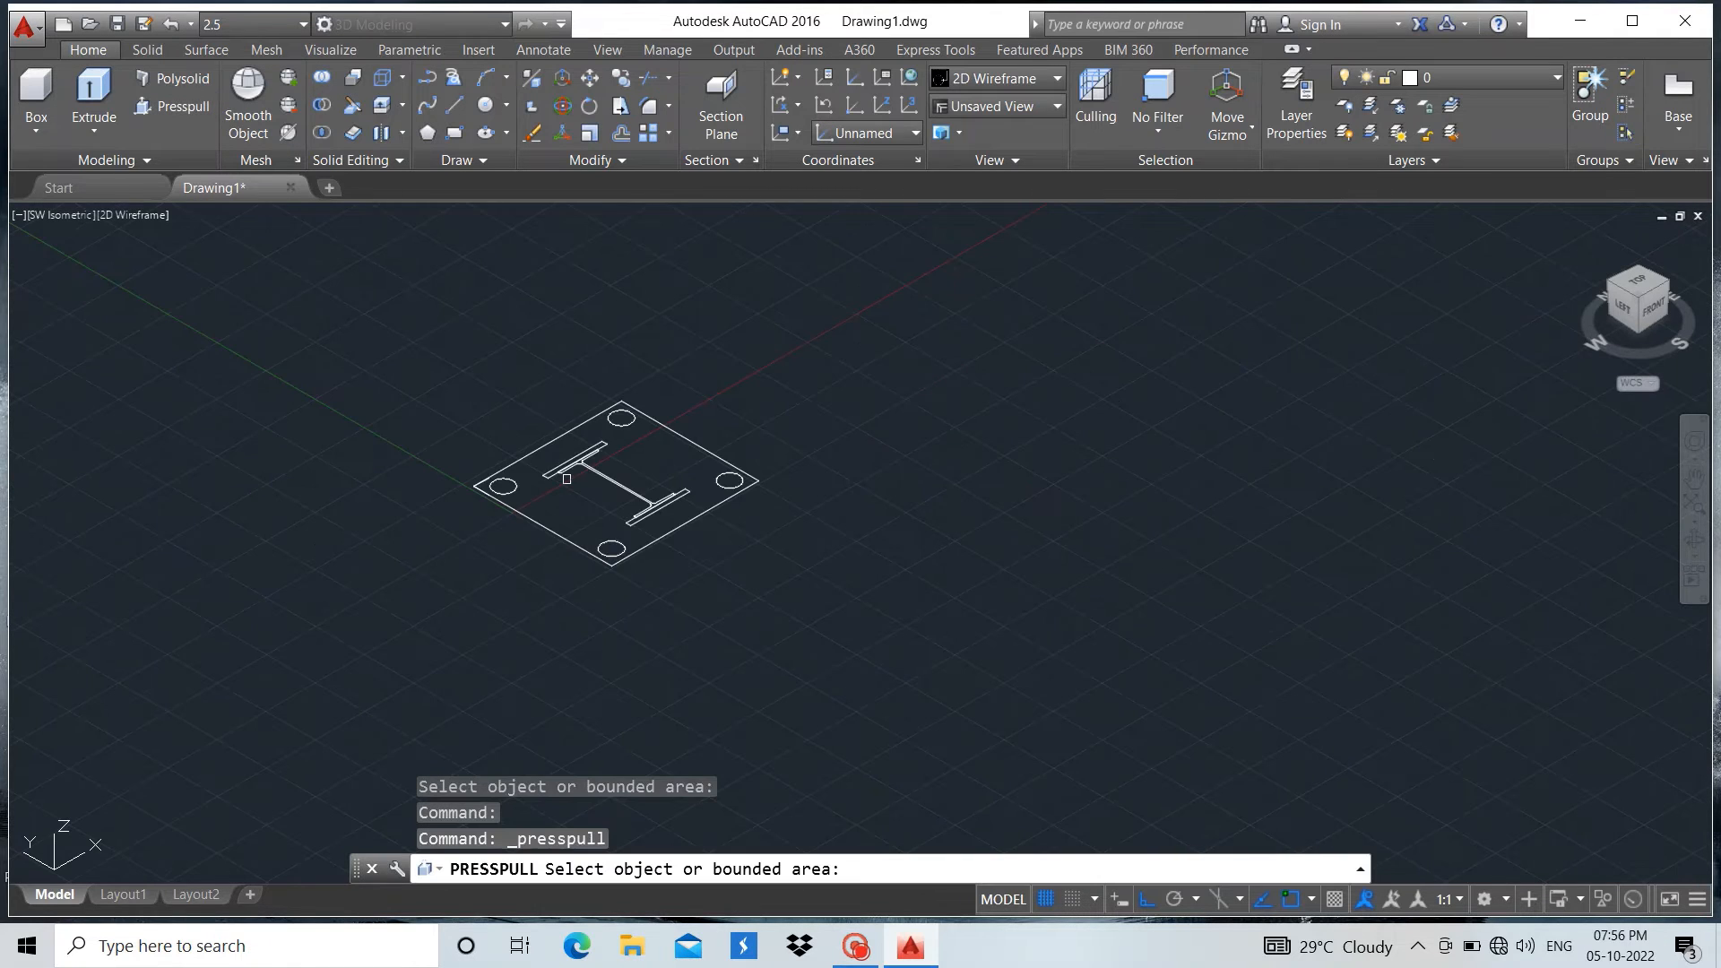
pyautogui.scroll(3, 565, 477)
pyautogui.scroll(1, 581, 338)
pyautogui.scroll(4, 581, 339)
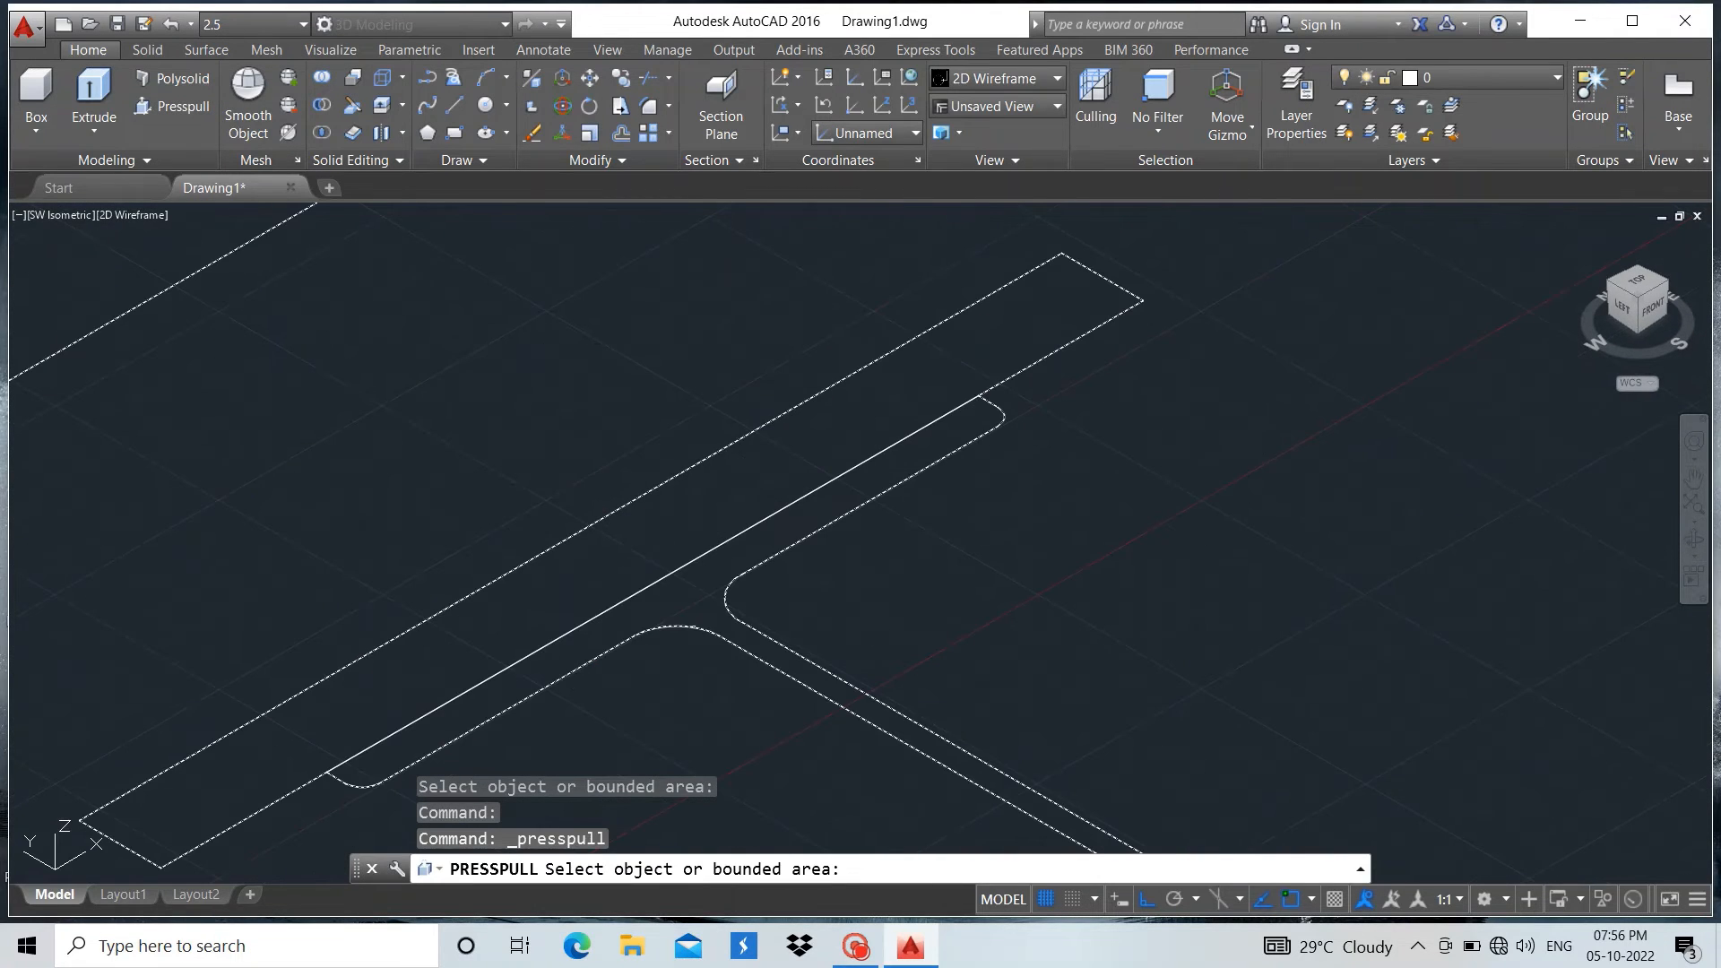
pyautogui.click(677, 577)
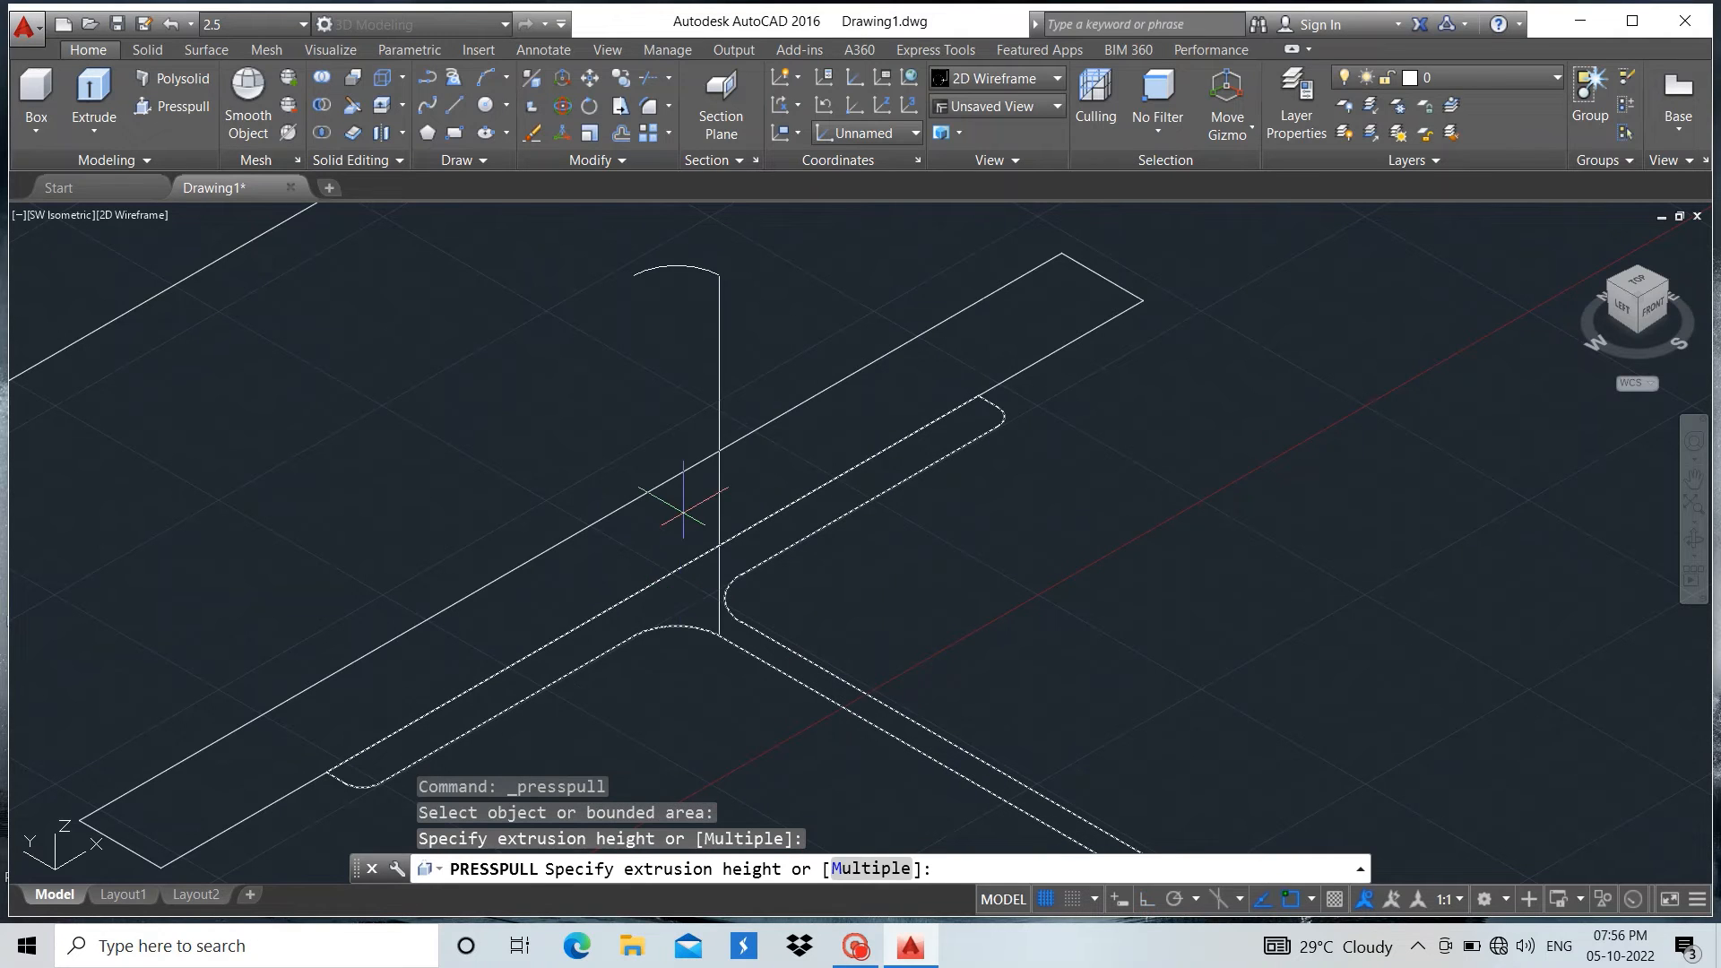
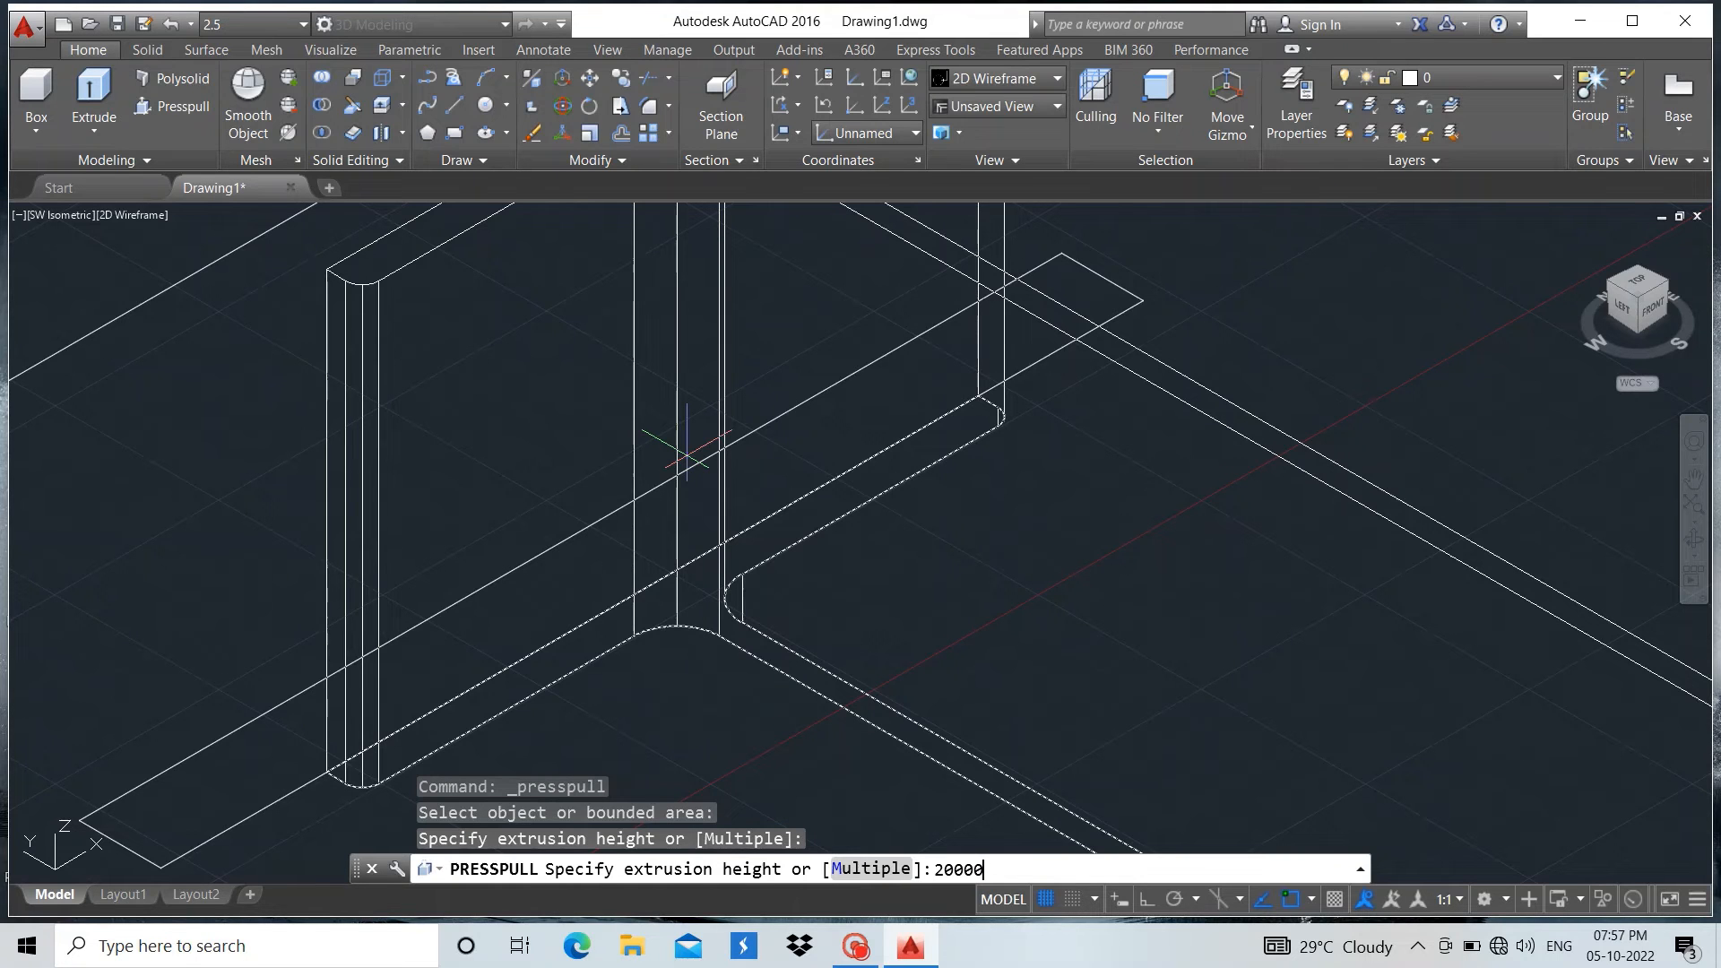
# Set the I-section's extrusion height to 20000 and finish the Presspull
pyautogui.press('Return')
pyautogui.press('Return')
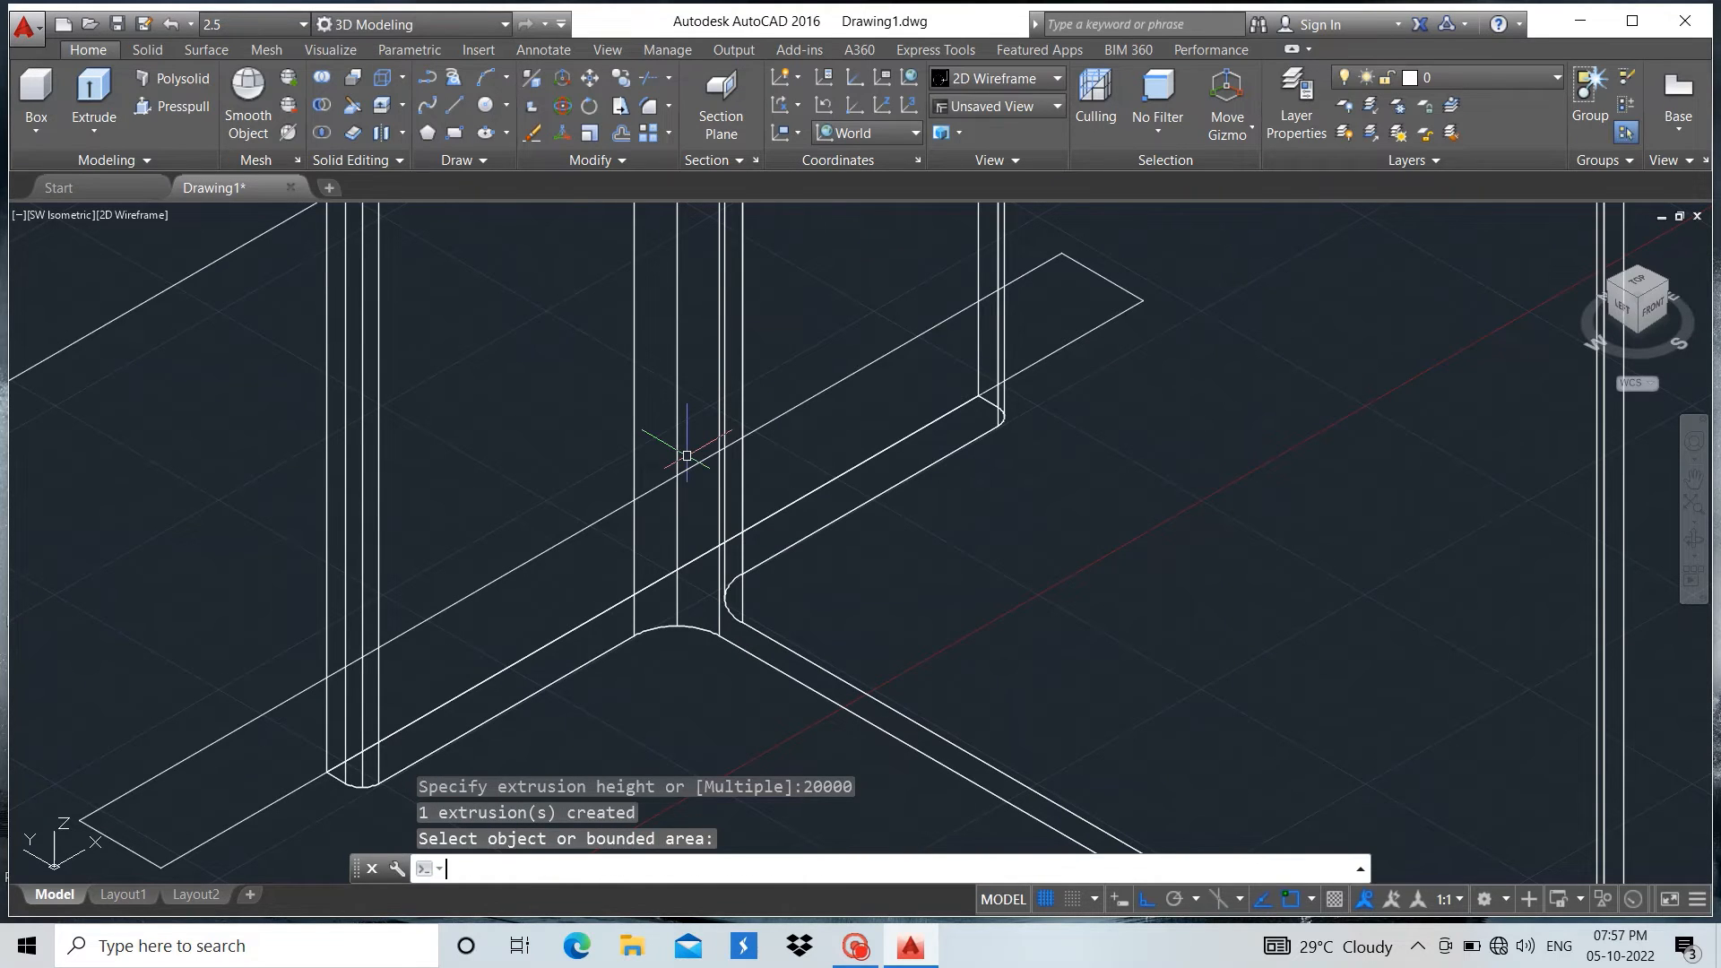
pyautogui.scroll(-6, 687, 455)
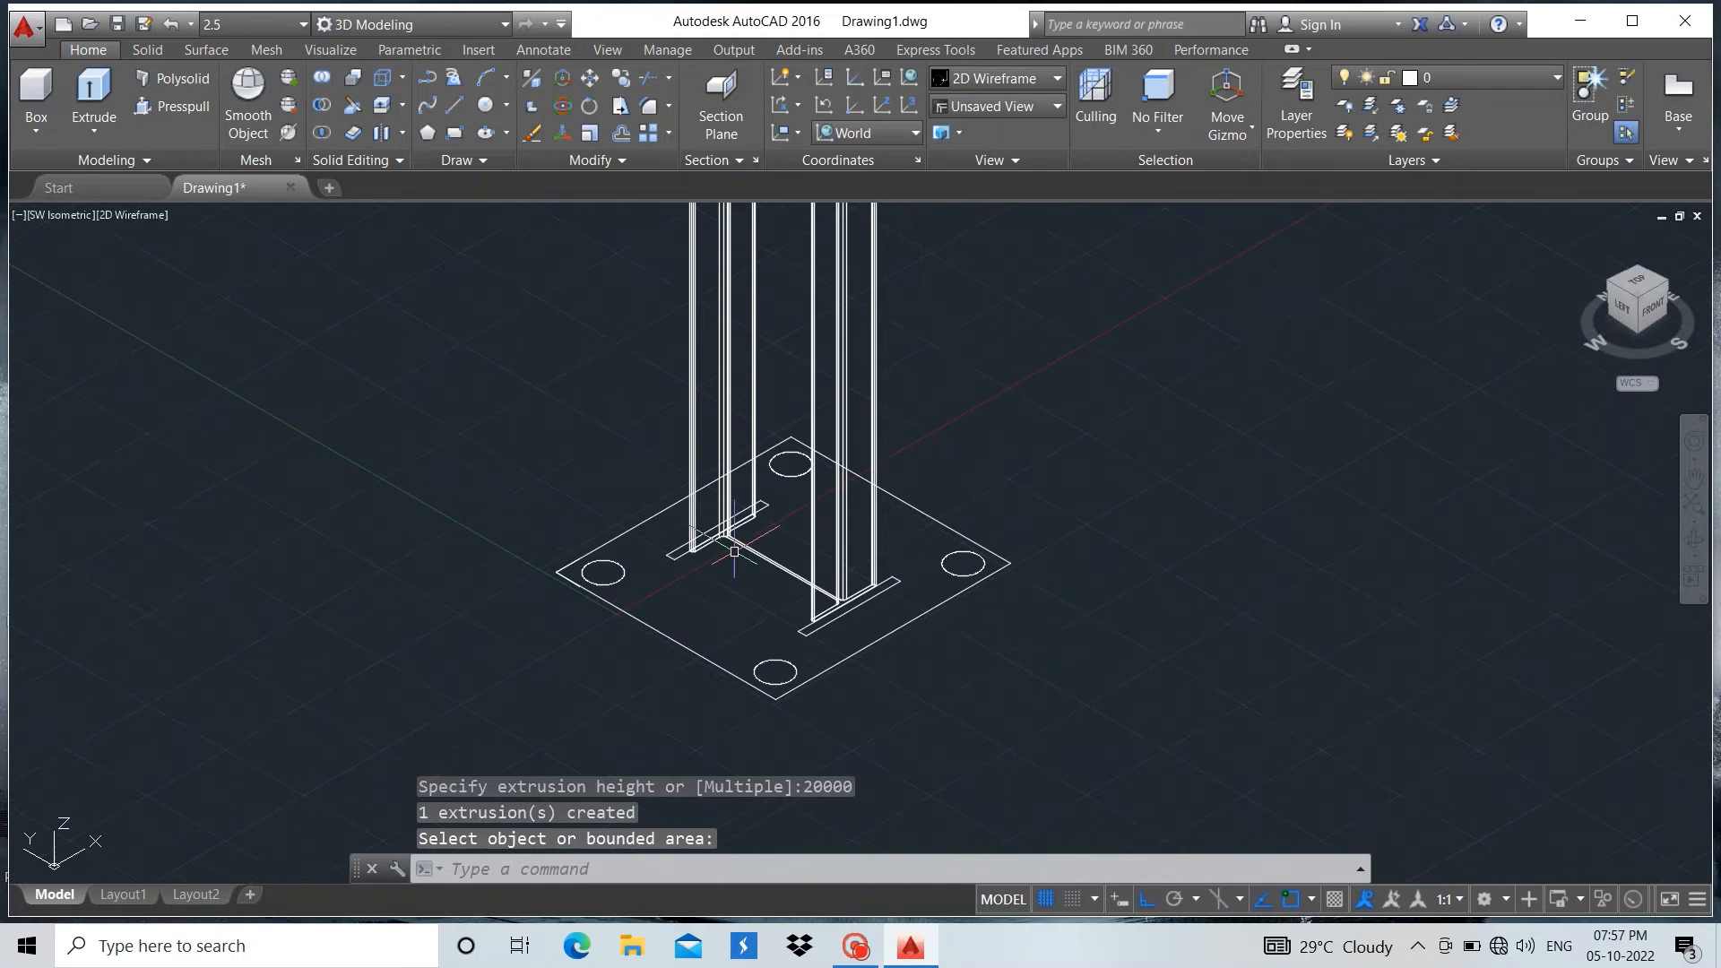
pyautogui.scroll(2, 699, 544)
pyautogui.scroll(-10, 738, 647)
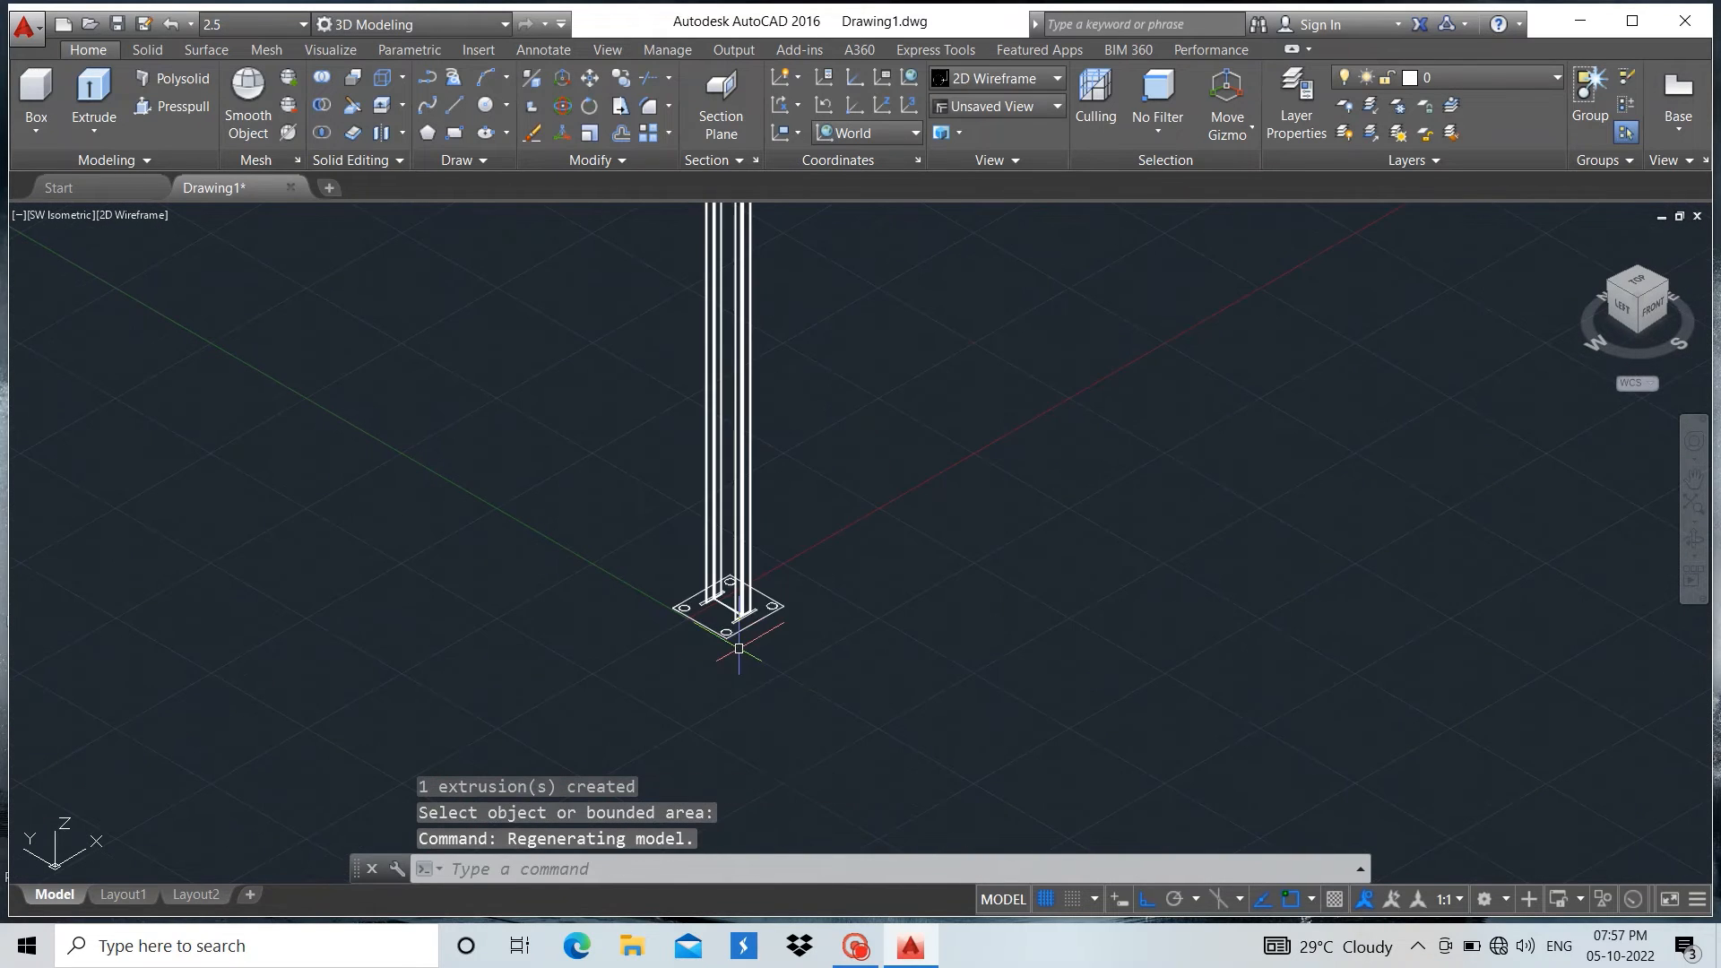
pyautogui.scroll(-4, 738, 647)
pyautogui.scroll(7, 719, 608)
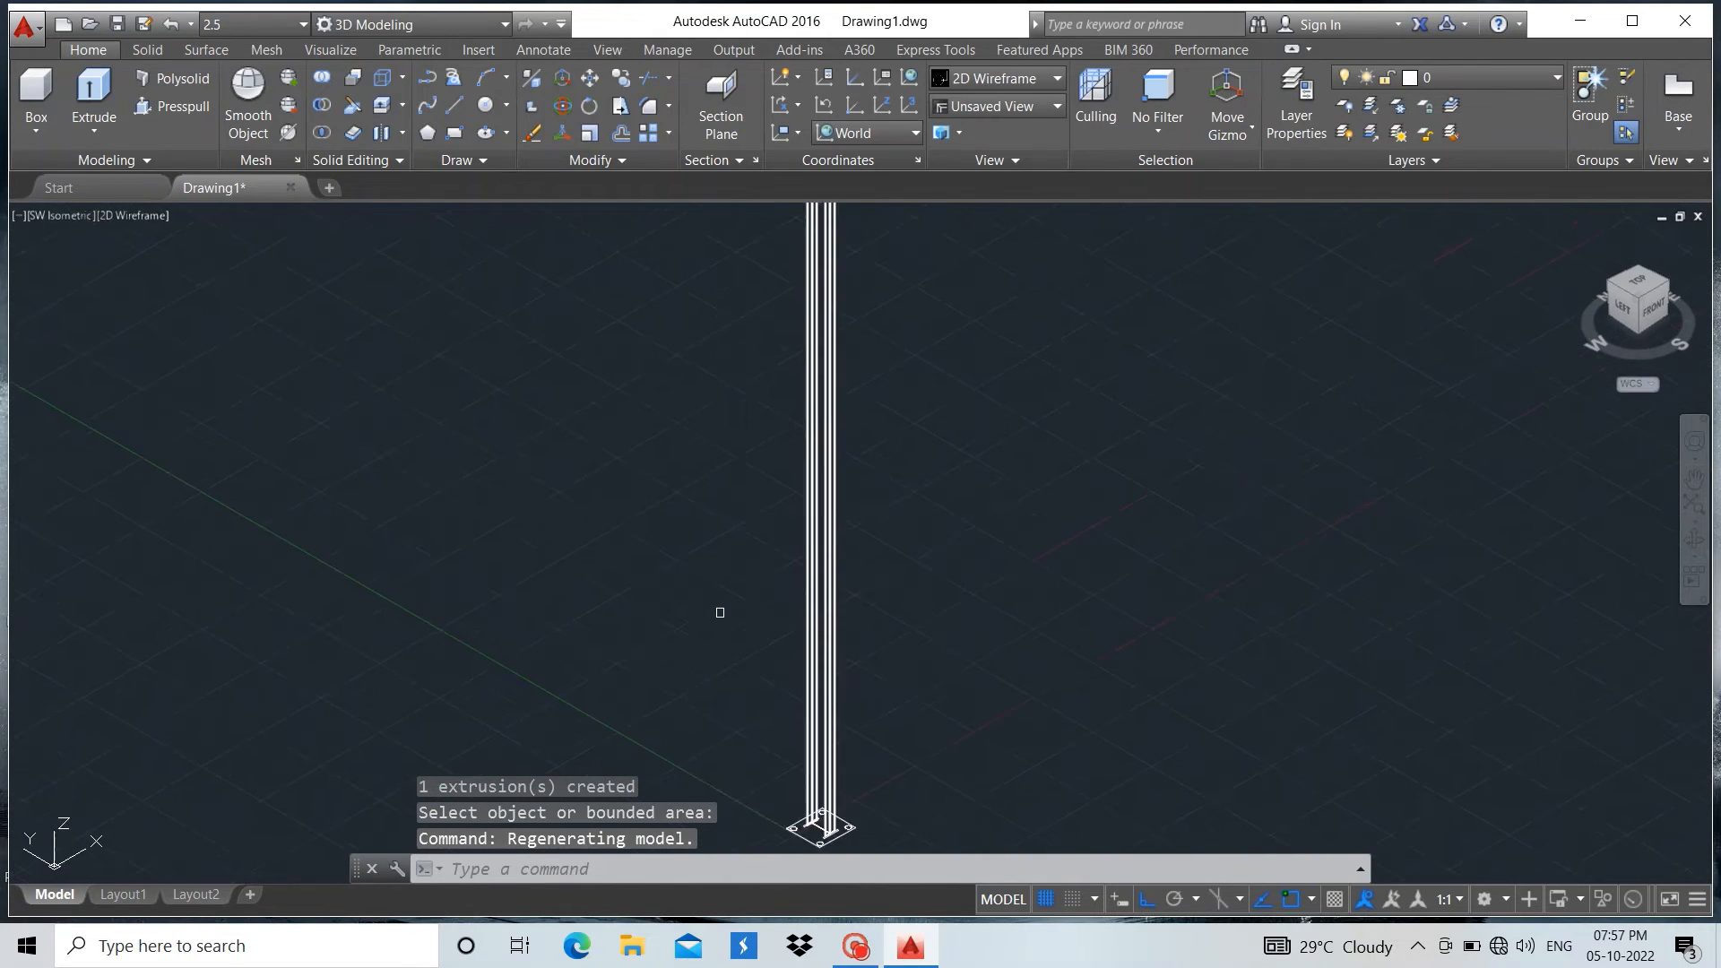
pyautogui.scroll(-2, 773, 691)
pyautogui.scroll(10, 820, 814)
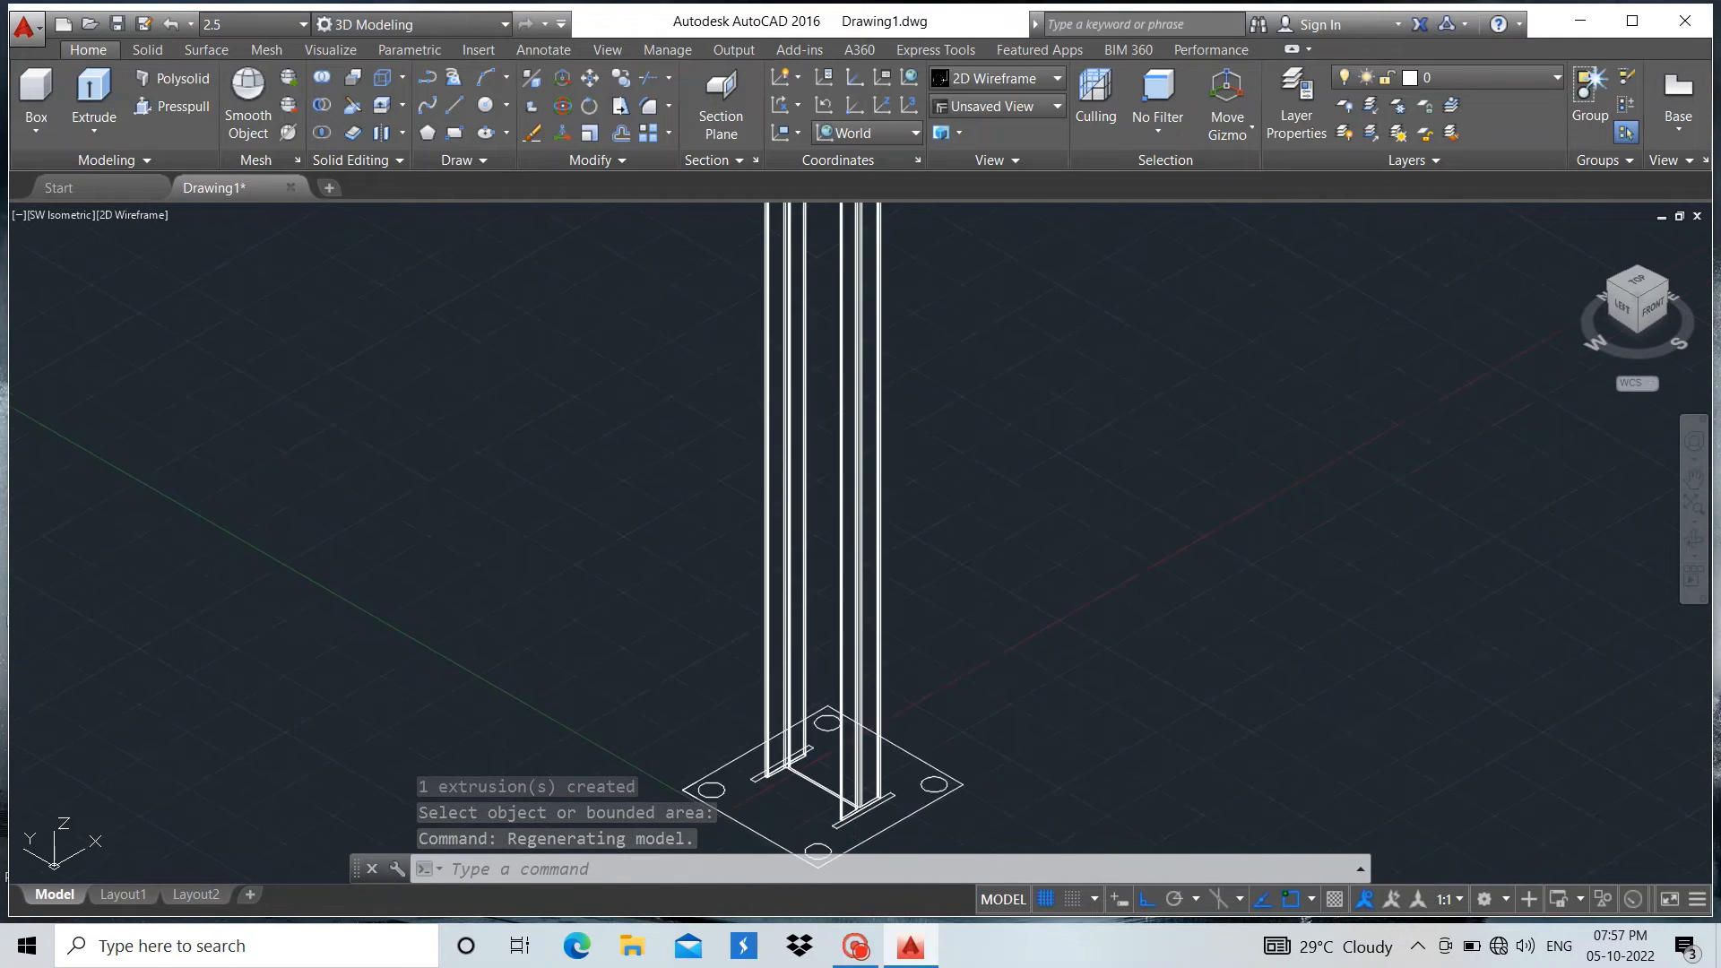
# Presspull the flange plate rectangle at the back of the I-section to a height of 20000
pyautogui.scroll(5, 817, 806)
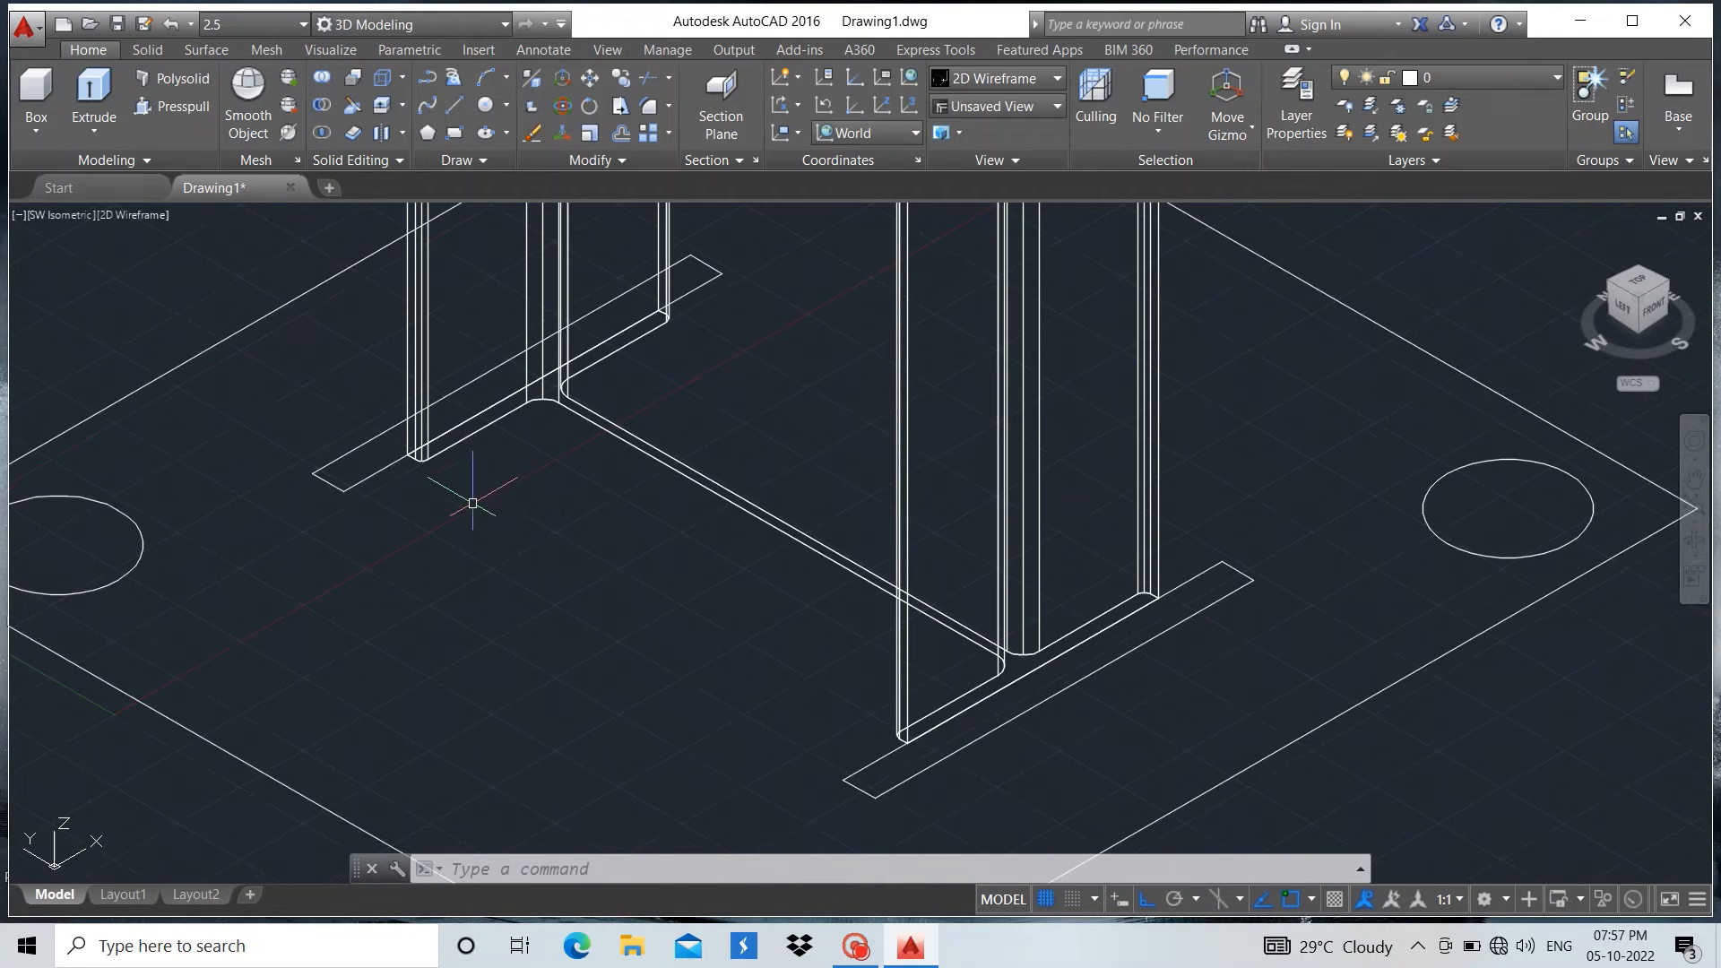
pyautogui.click(154, 110)
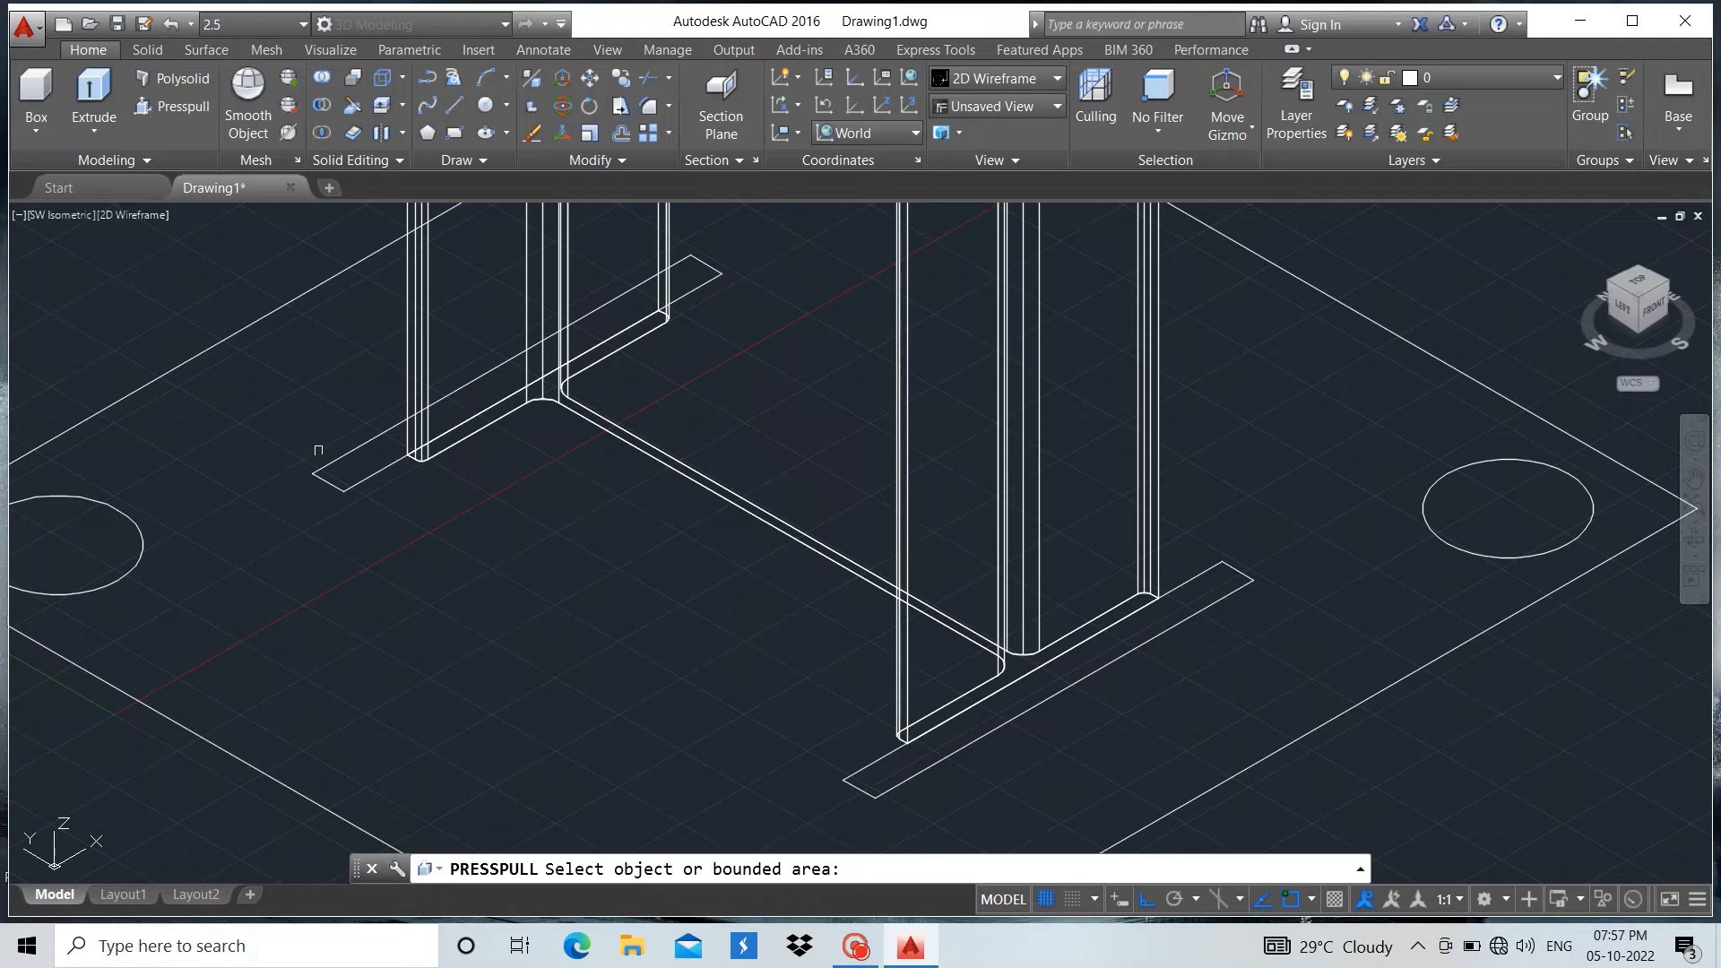
pyautogui.click(359, 472)
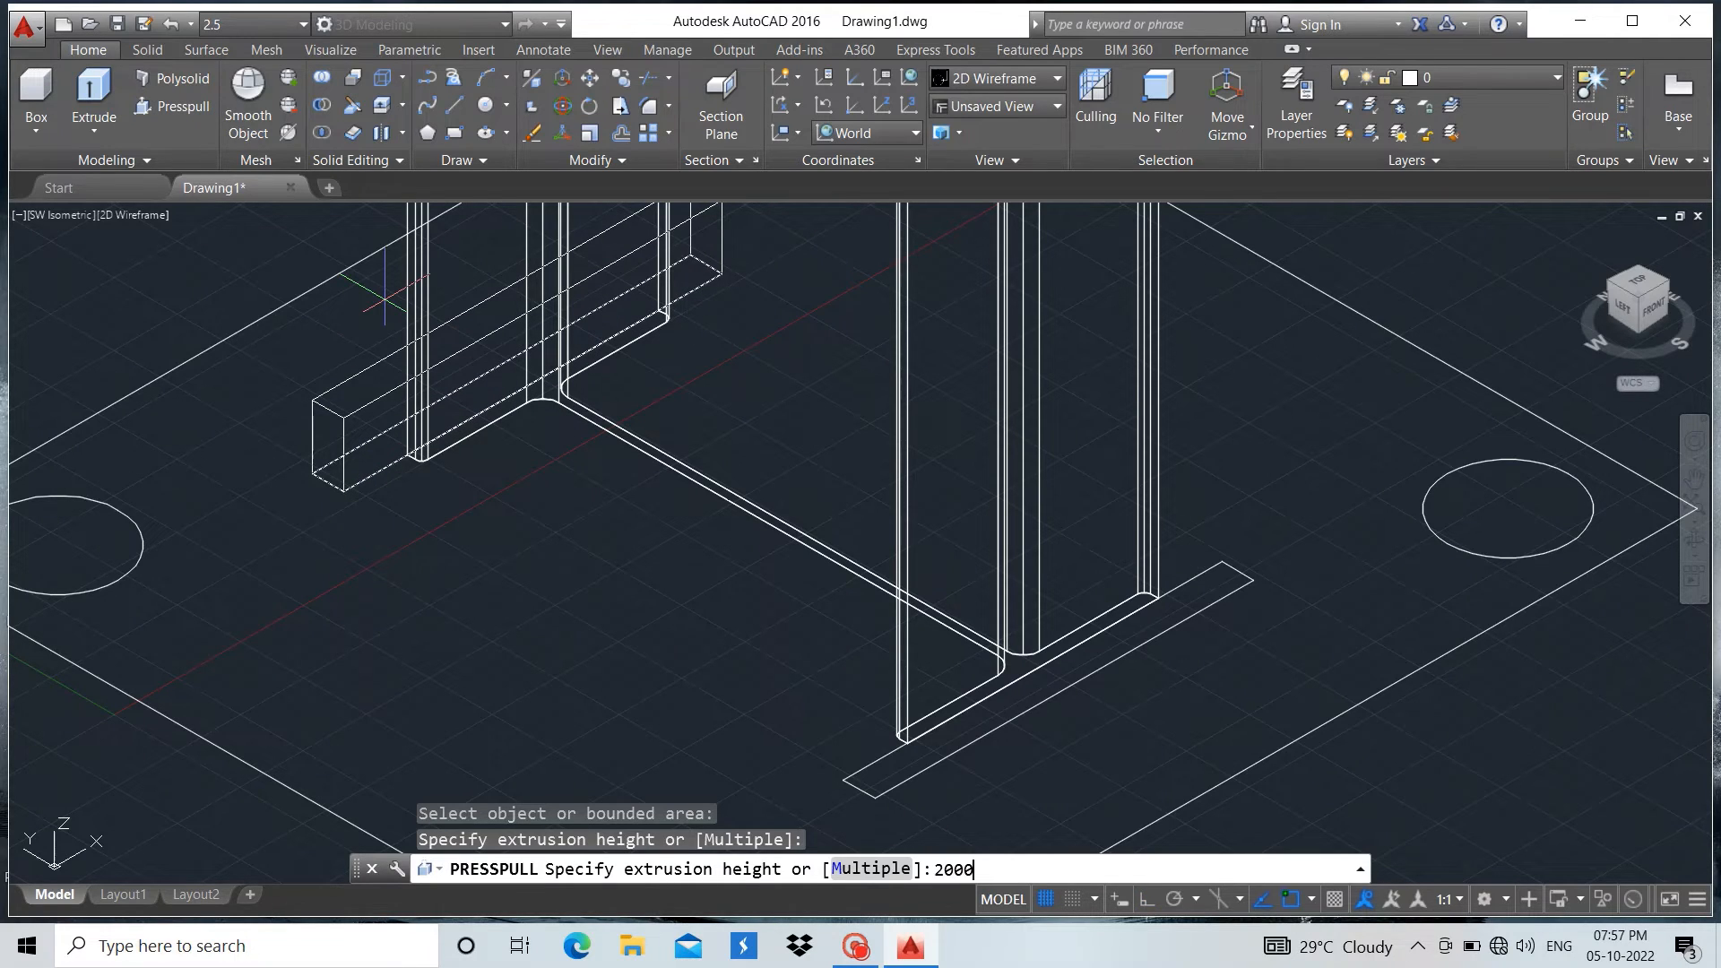
pyautogui.write('20000')
pyautogui.press('Return')
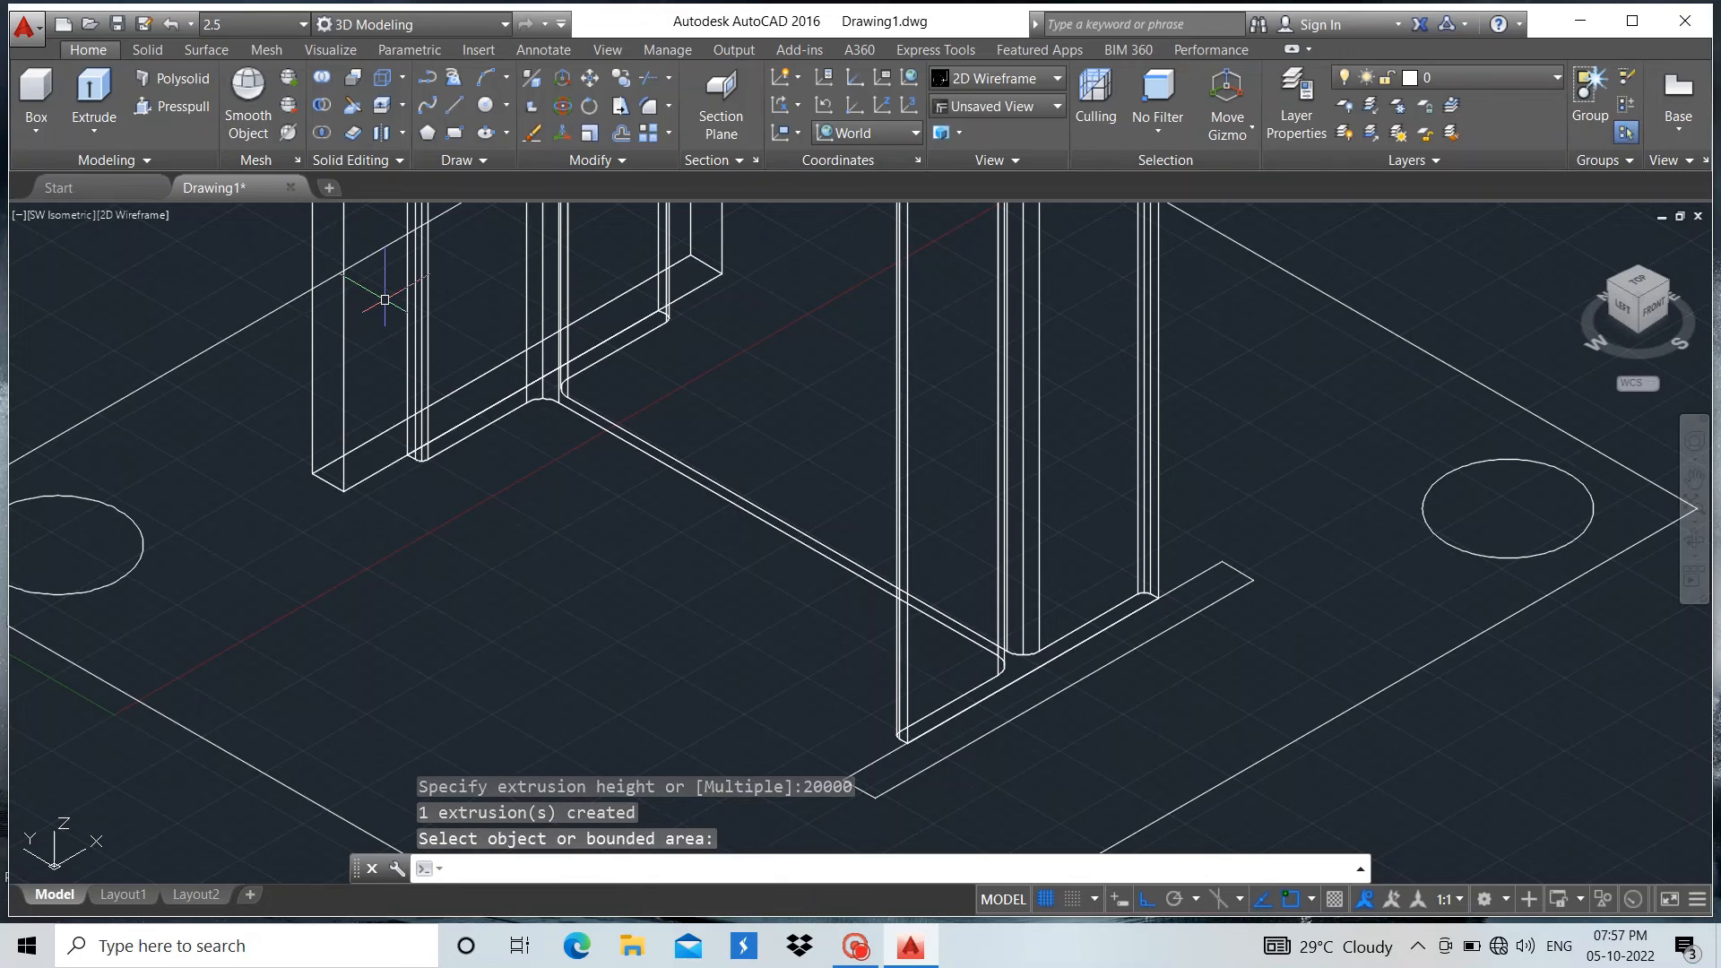
# Presspull the flange plate rectangle at the front of the I-section to a height of 20000
pyautogui.click(166, 107)
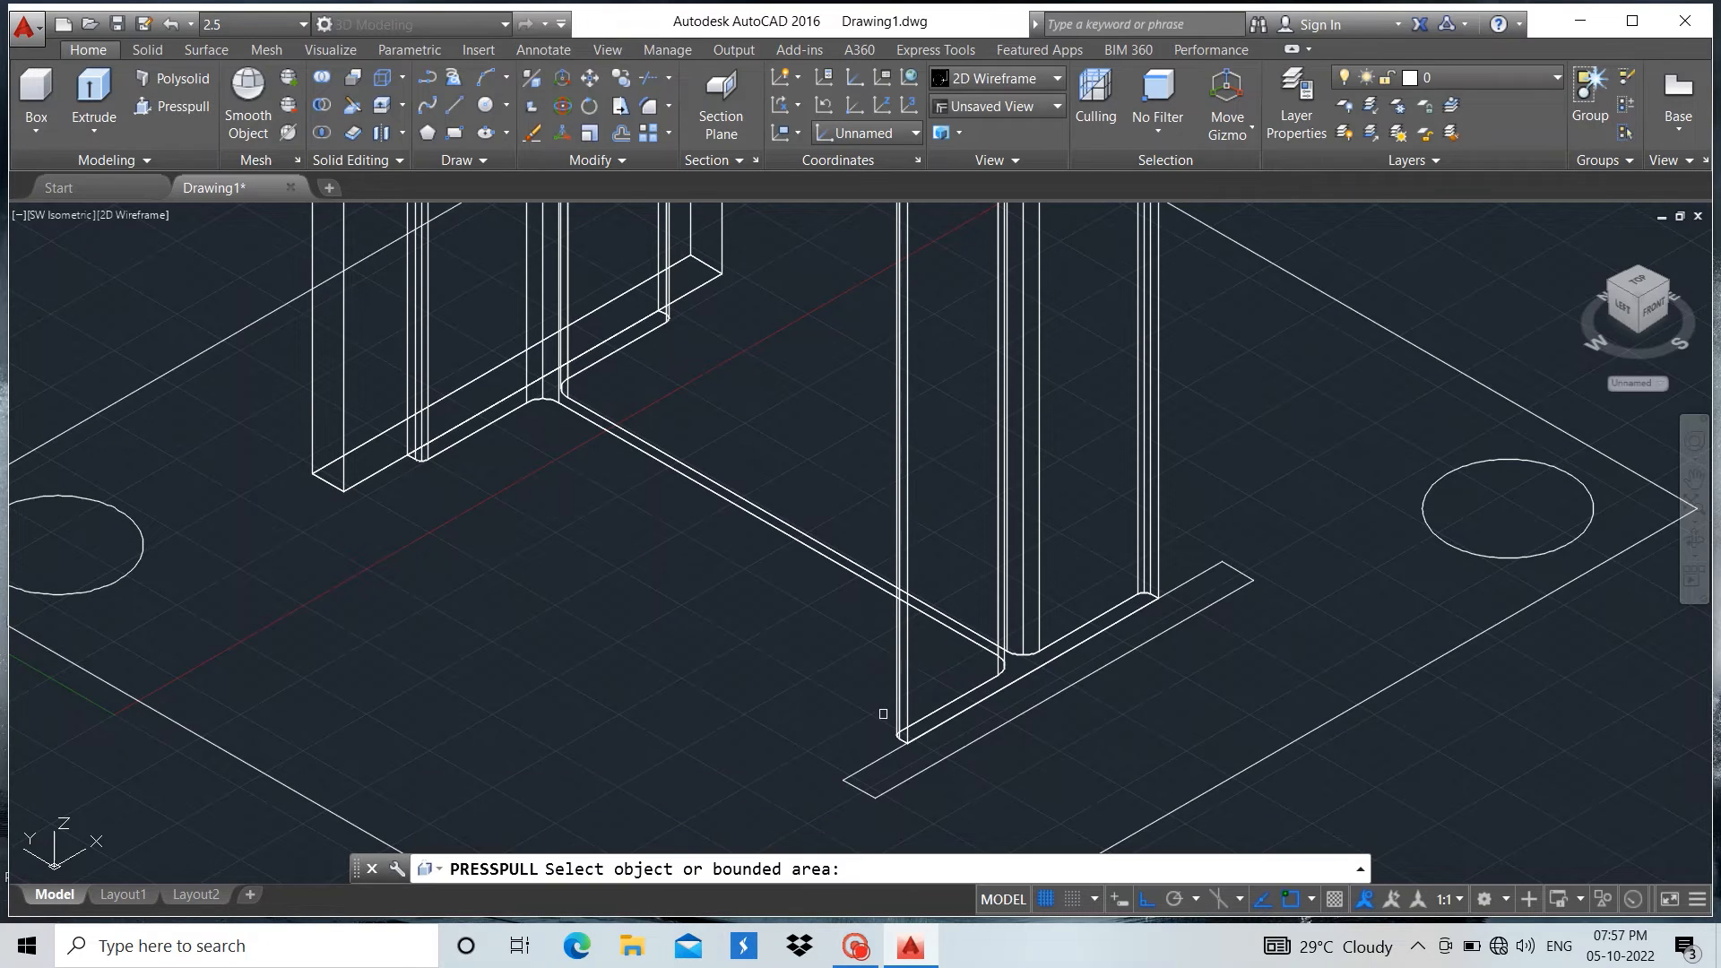
pyautogui.click(954, 726)
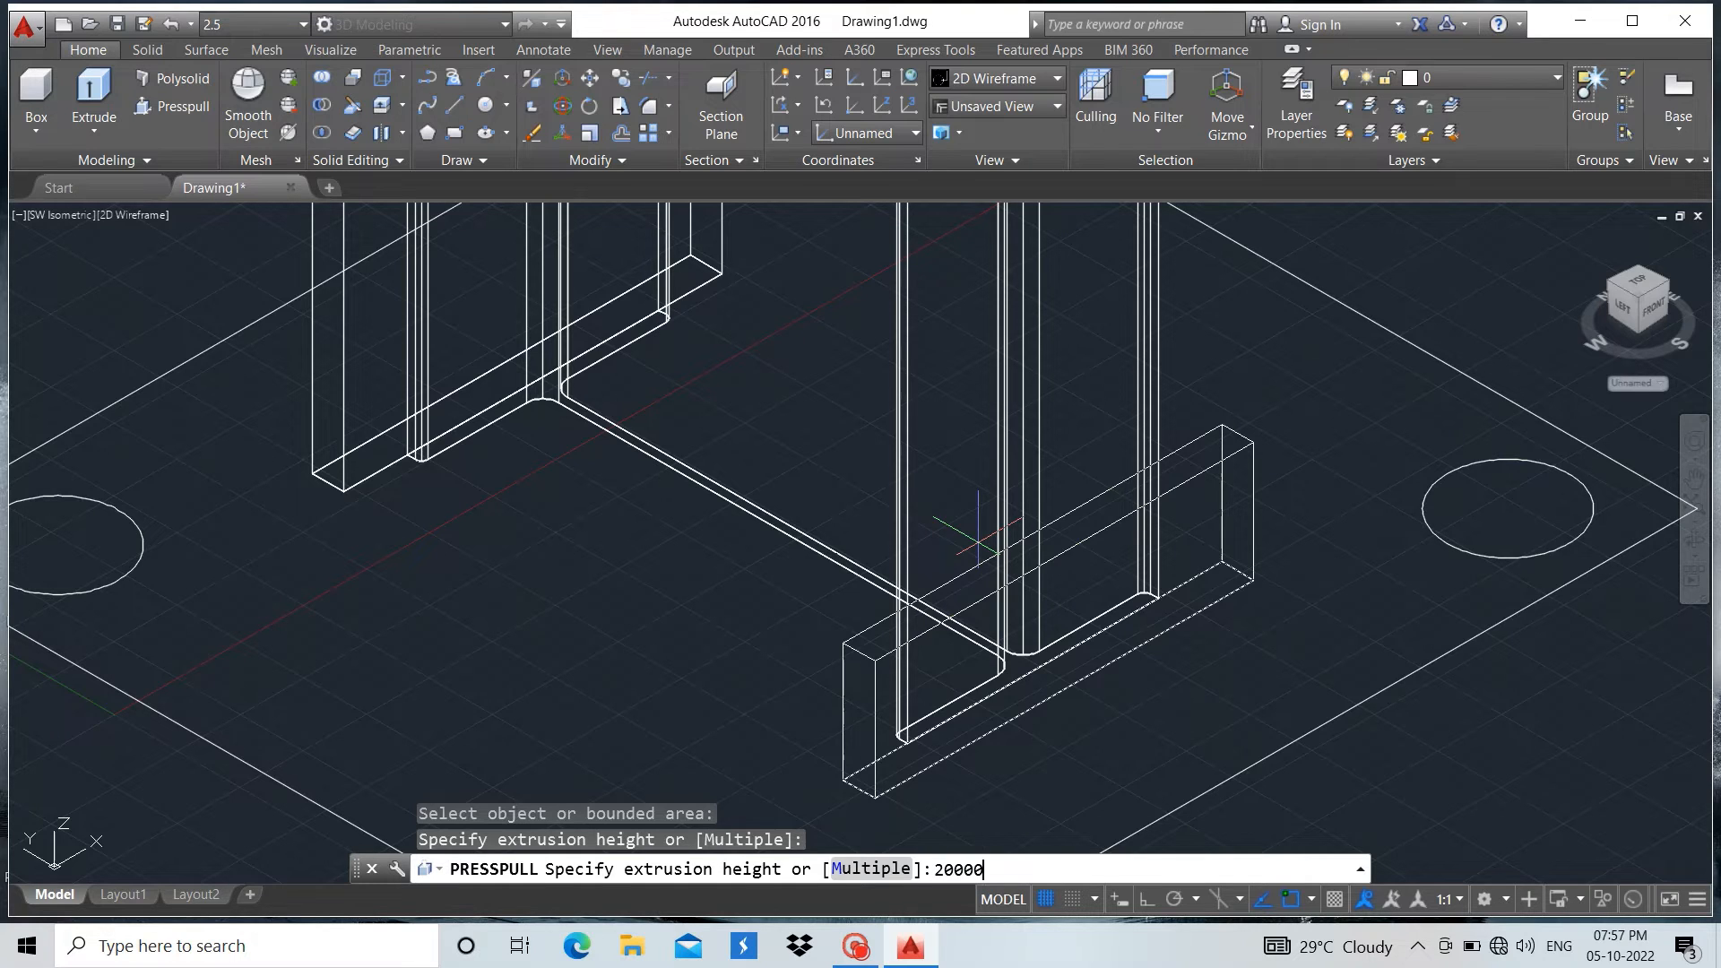
pyautogui.write('20000')
pyautogui.press('Return')
# Presspull the base plate area around the four holes to a thickness of 40
pyautogui.scroll(-2, 1045, 590)
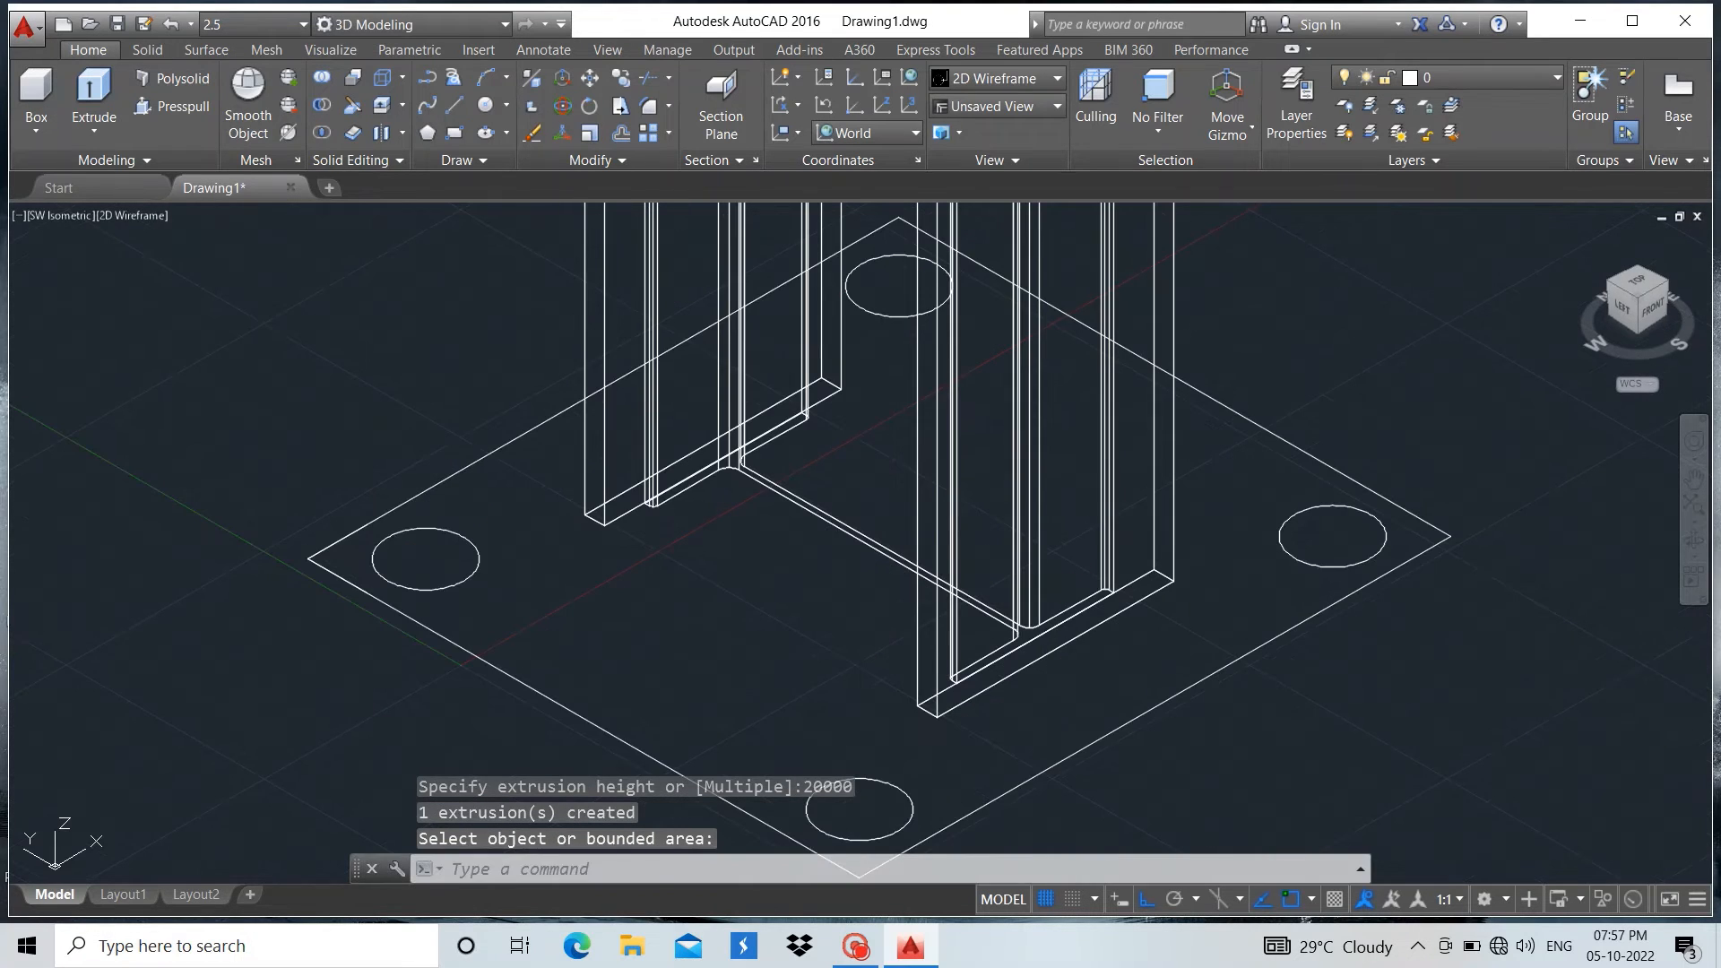
pyautogui.click(168, 115)
pyautogui.click(525, 513)
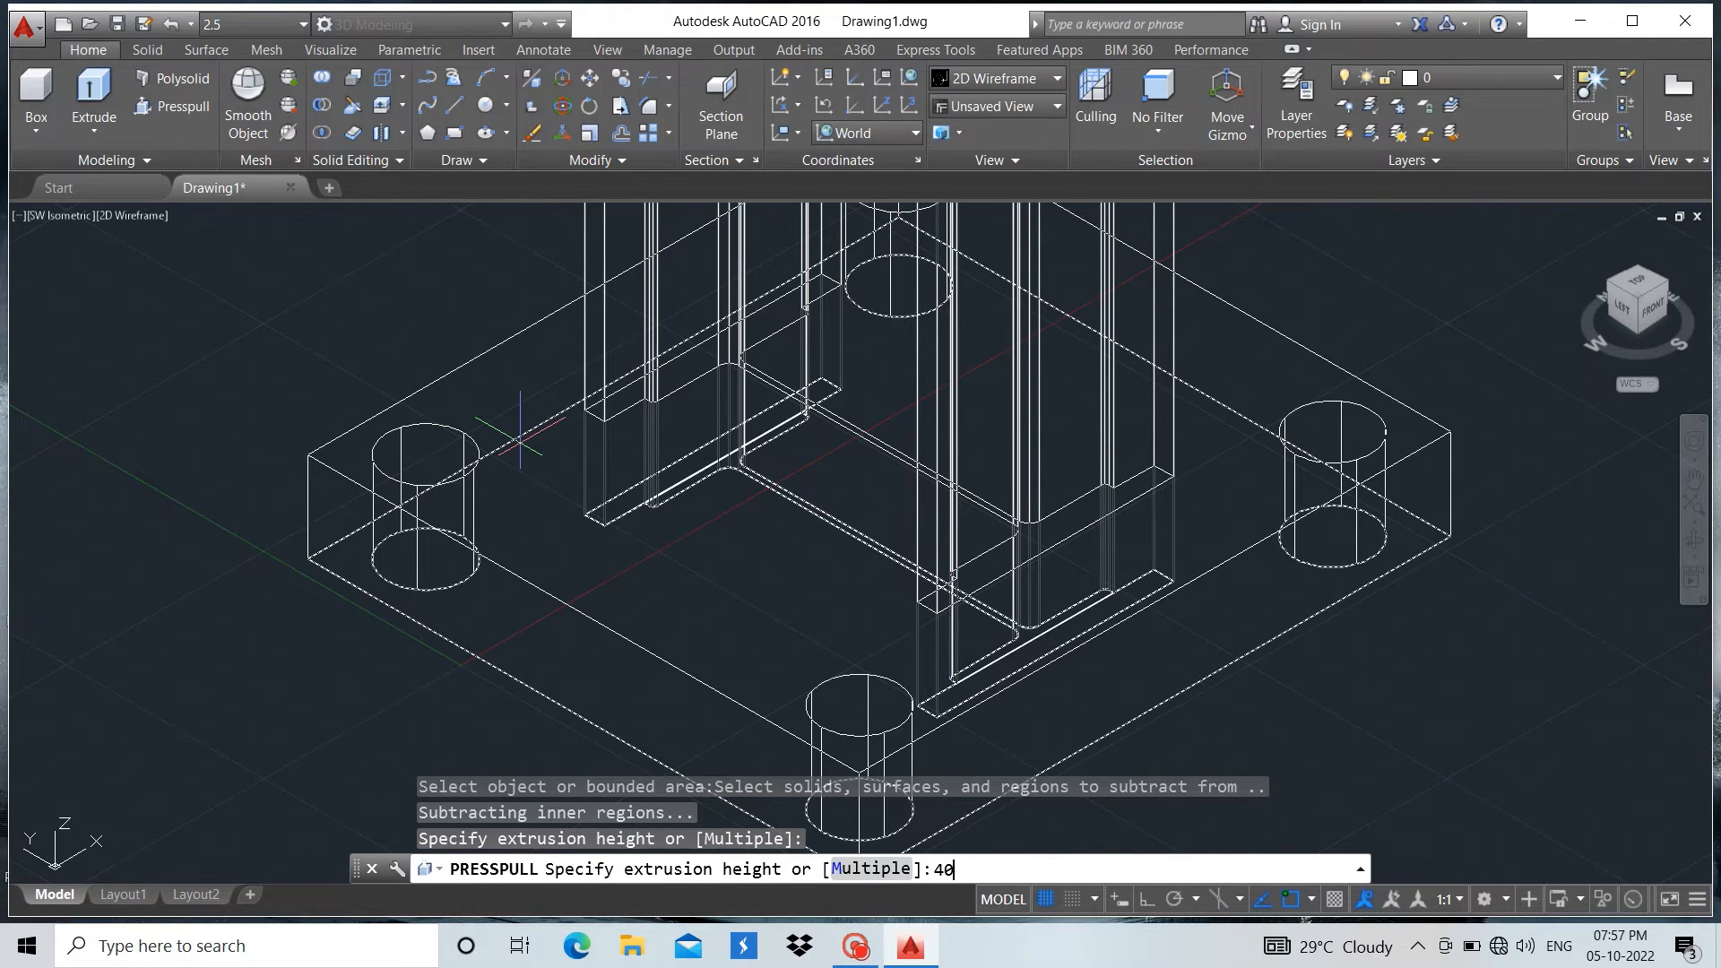
pyautogui.write('40')
pyautogui.press('Return')
pyautogui.press('Return')
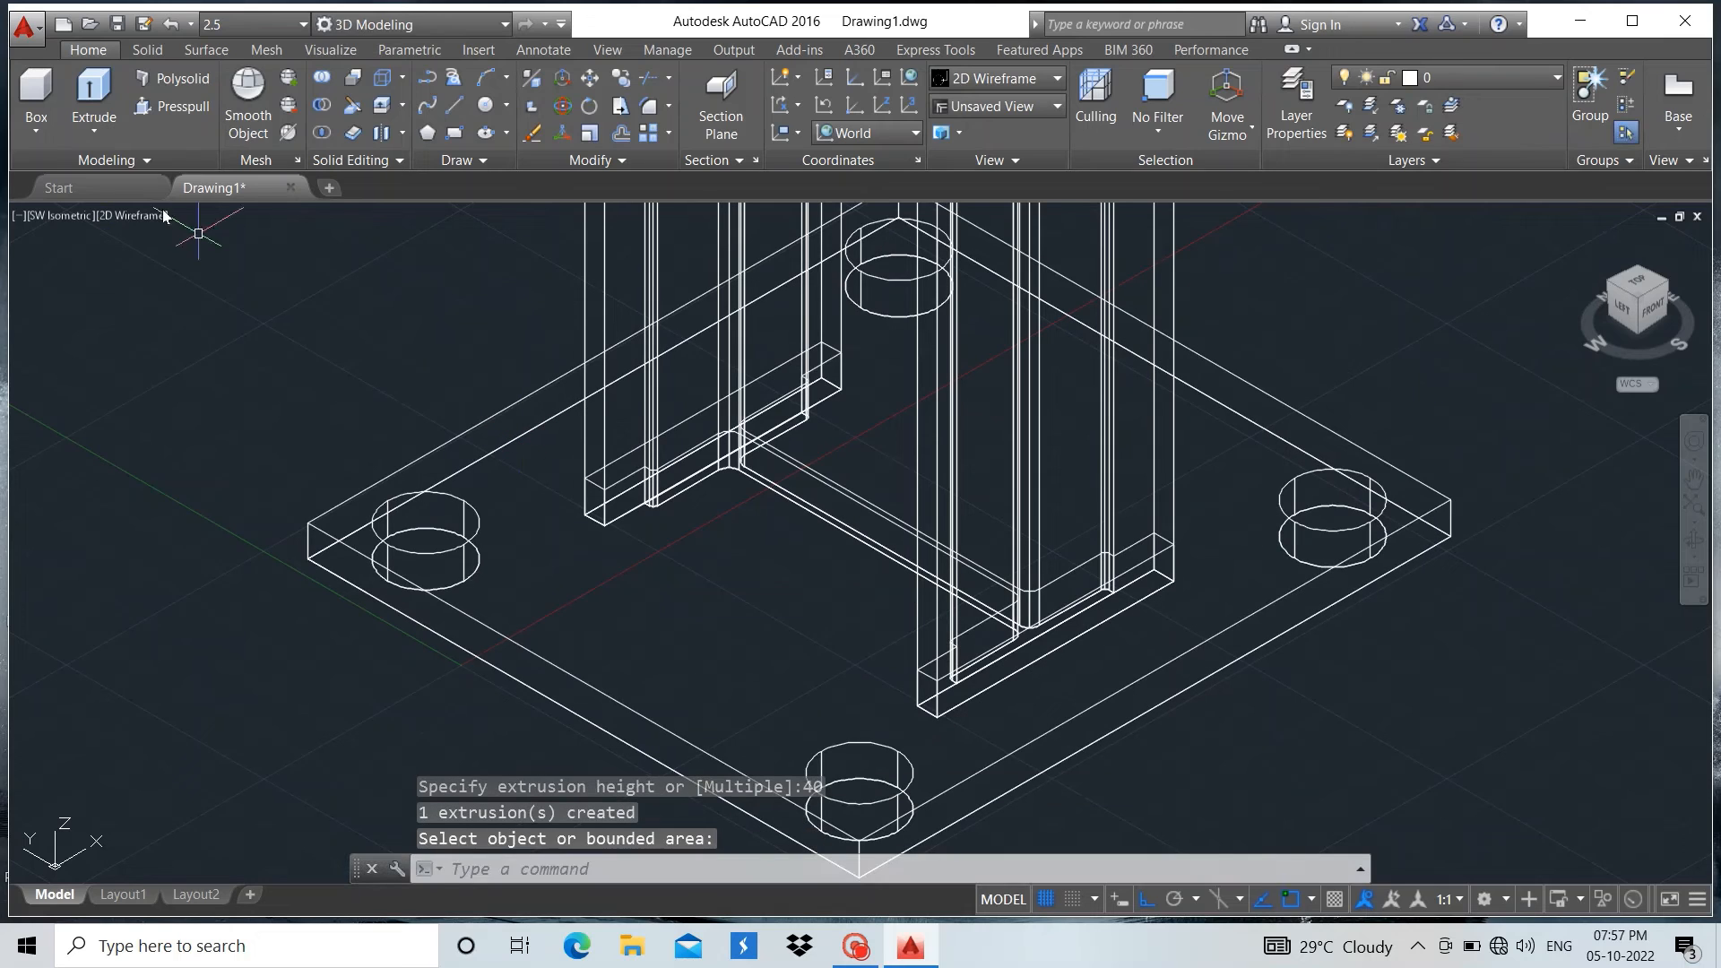
# Change the model's visual style from 2D Wireframe to Realistic
pyautogui.click(61, 220)
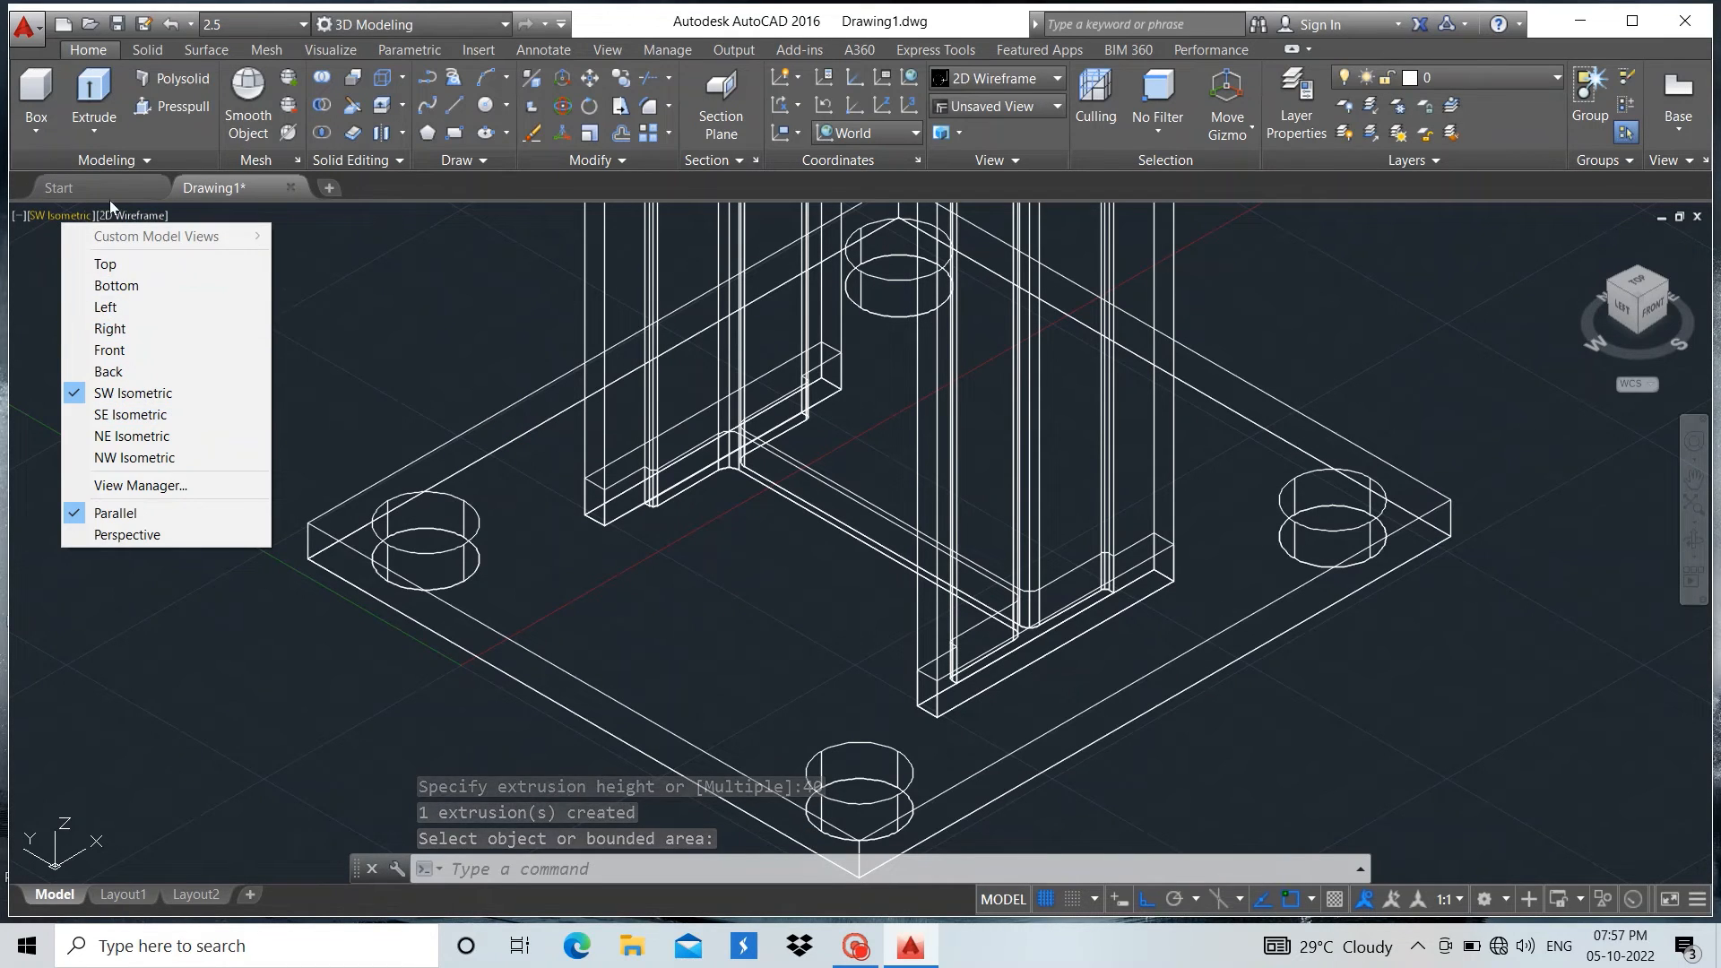
pyautogui.click(134, 215)
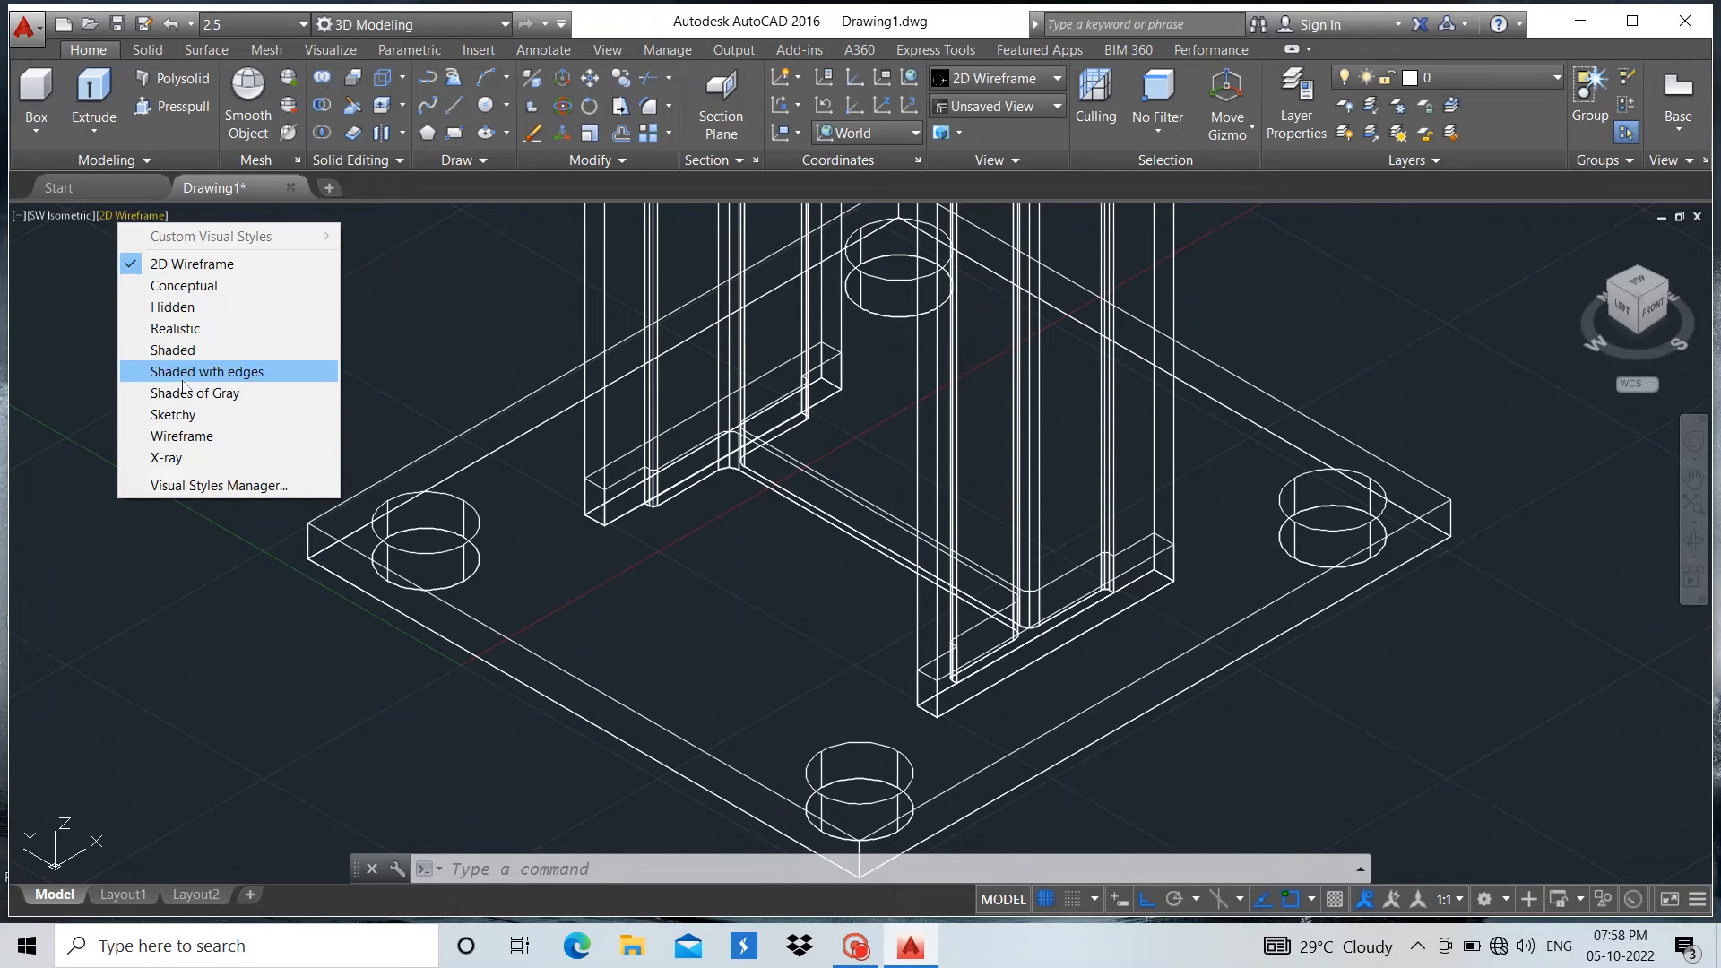
pyautogui.click(185, 336)
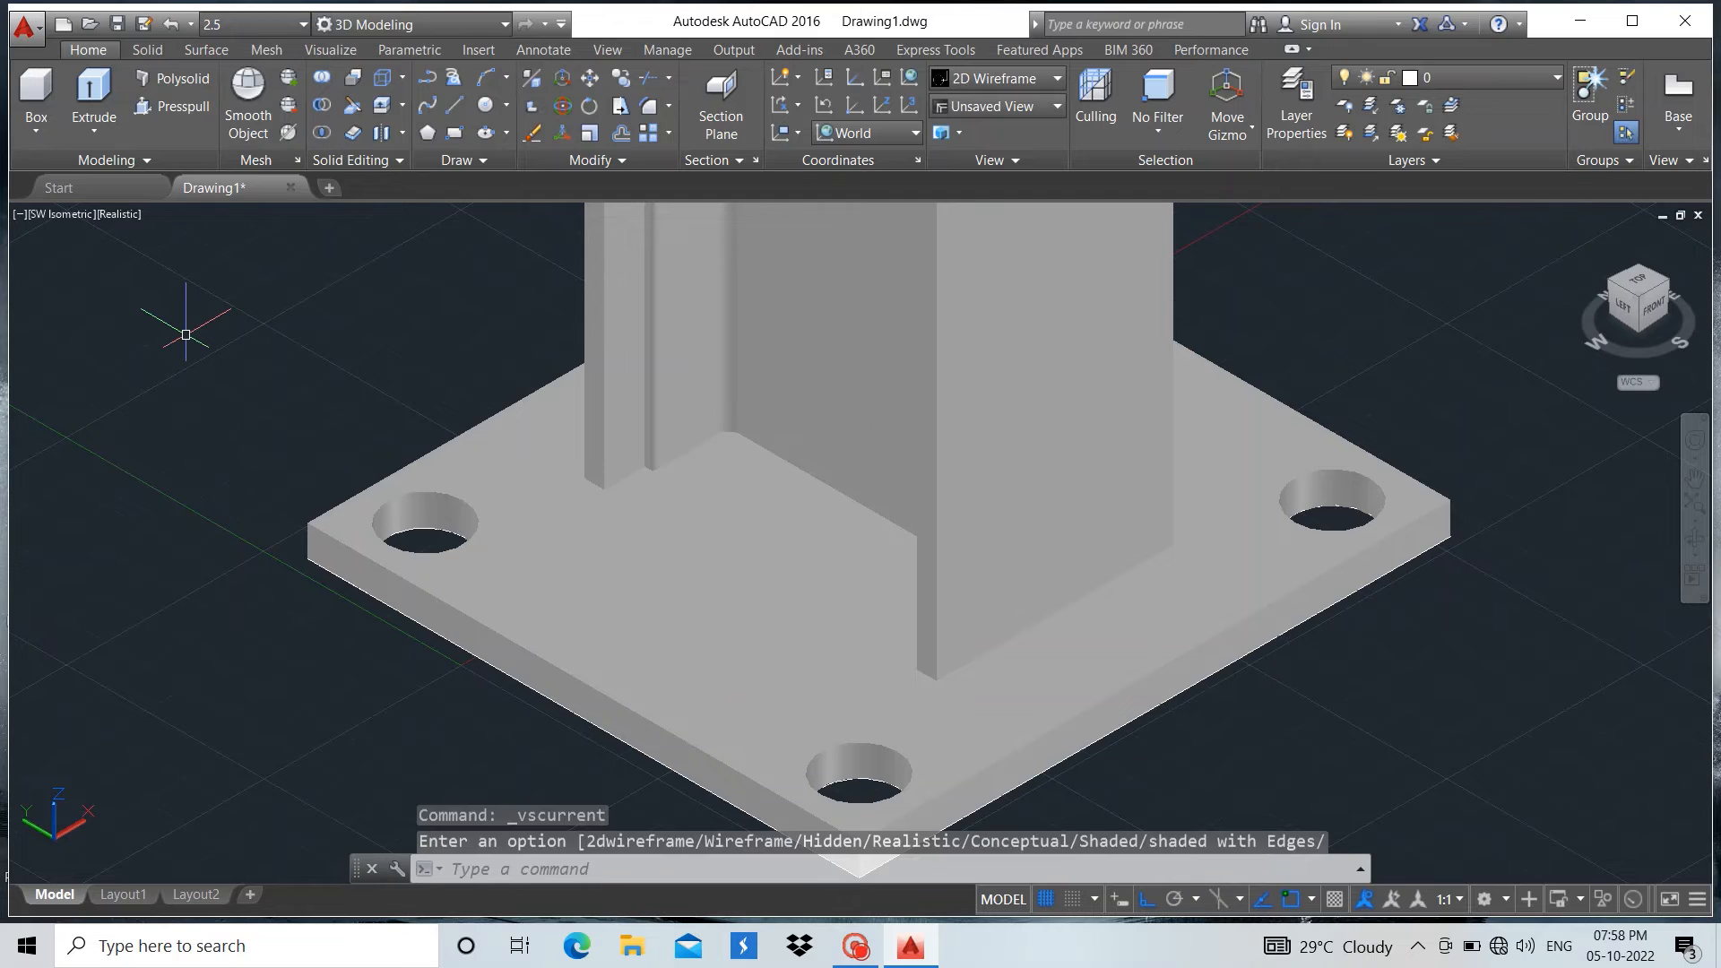
# Examine the shaded column and base plate from the underside, the sides and above
pyautogui.scroll(-5, 185, 335)
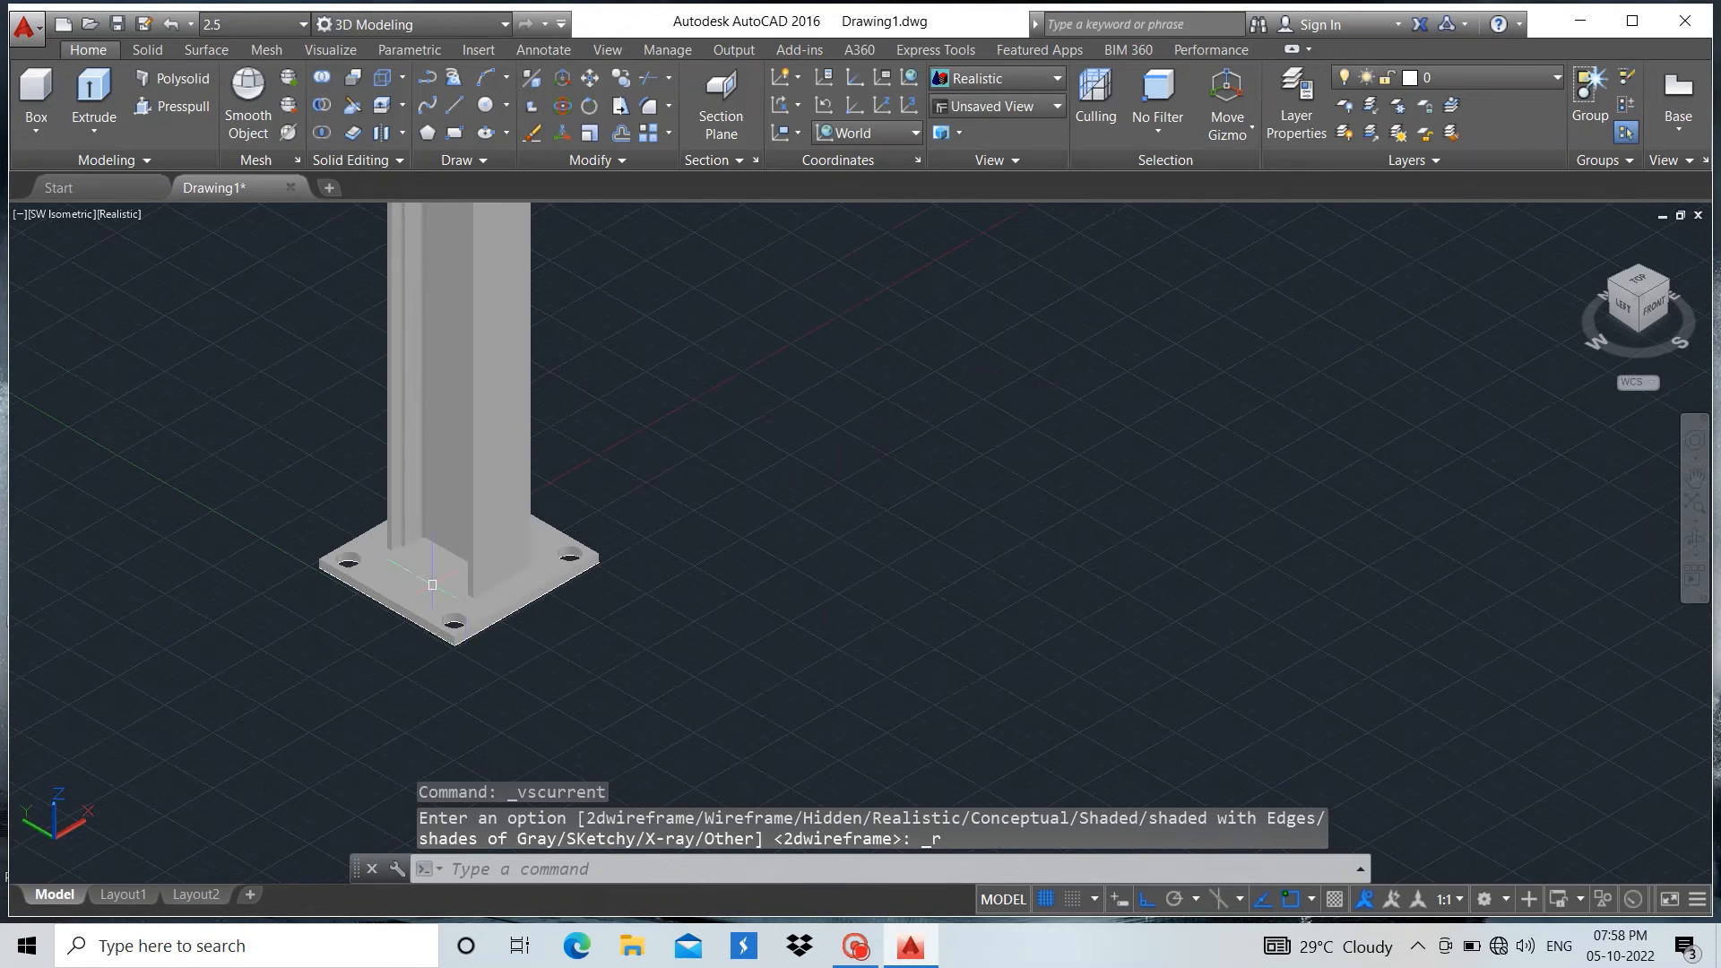
pyautogui.scroll(6, 432, 585)
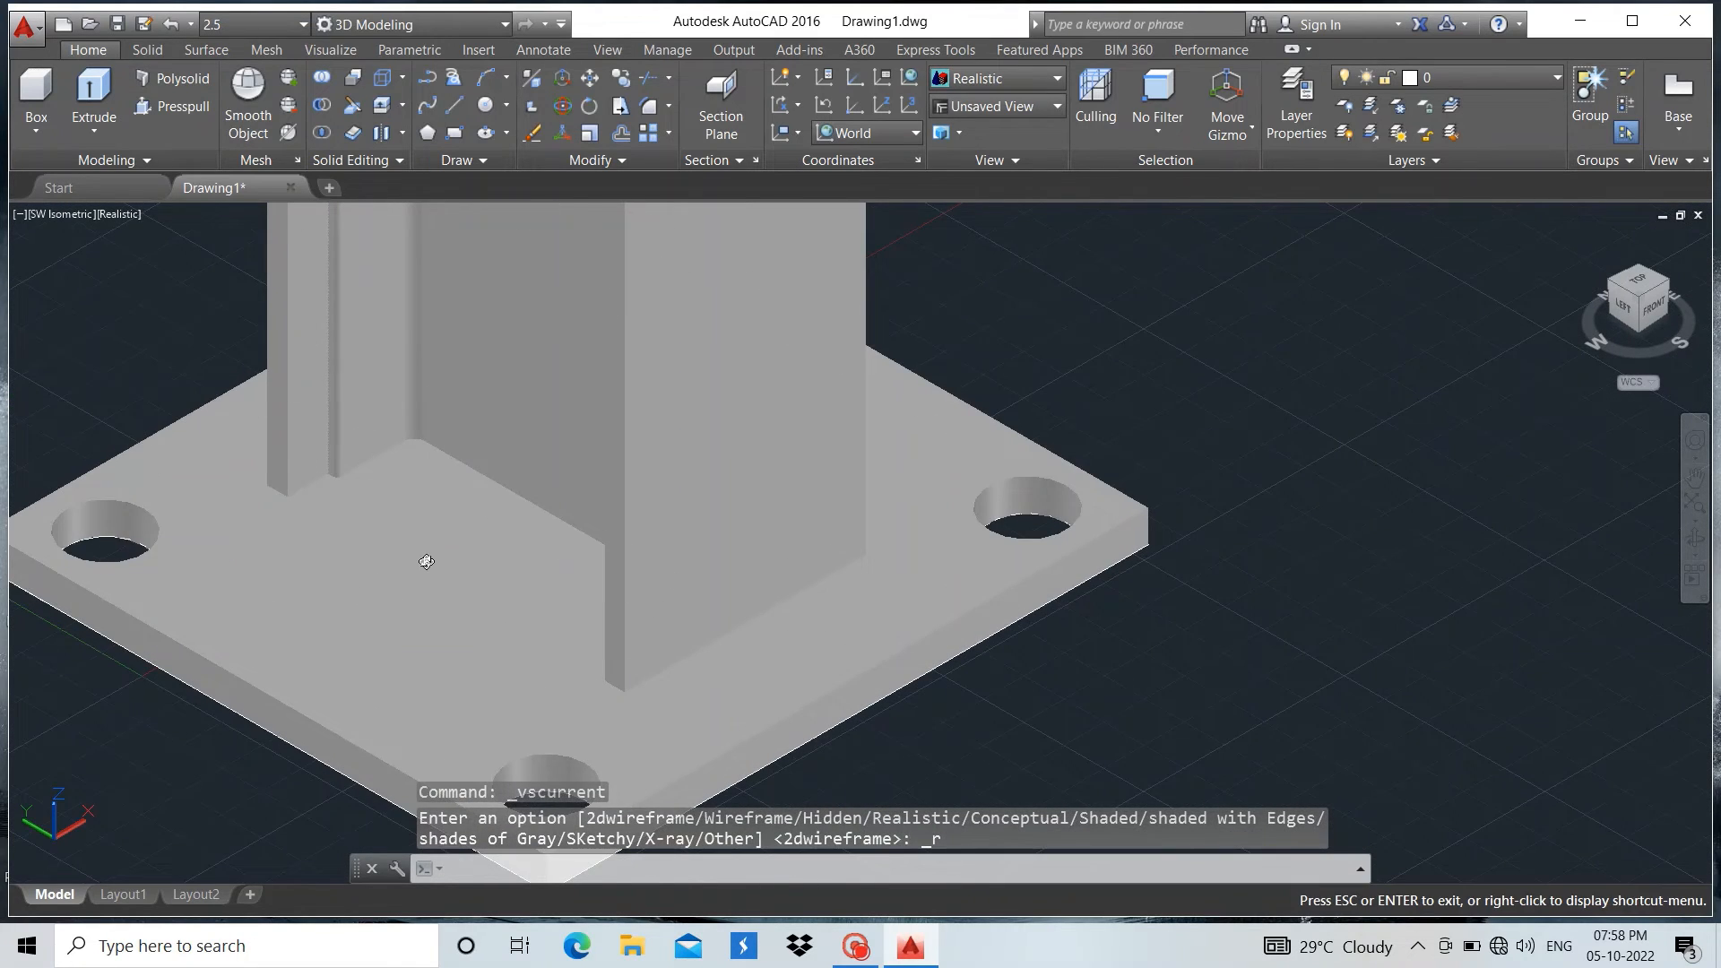
pyautogui.moveTo(426, 561); pyautogui.dragTo(656, 392)
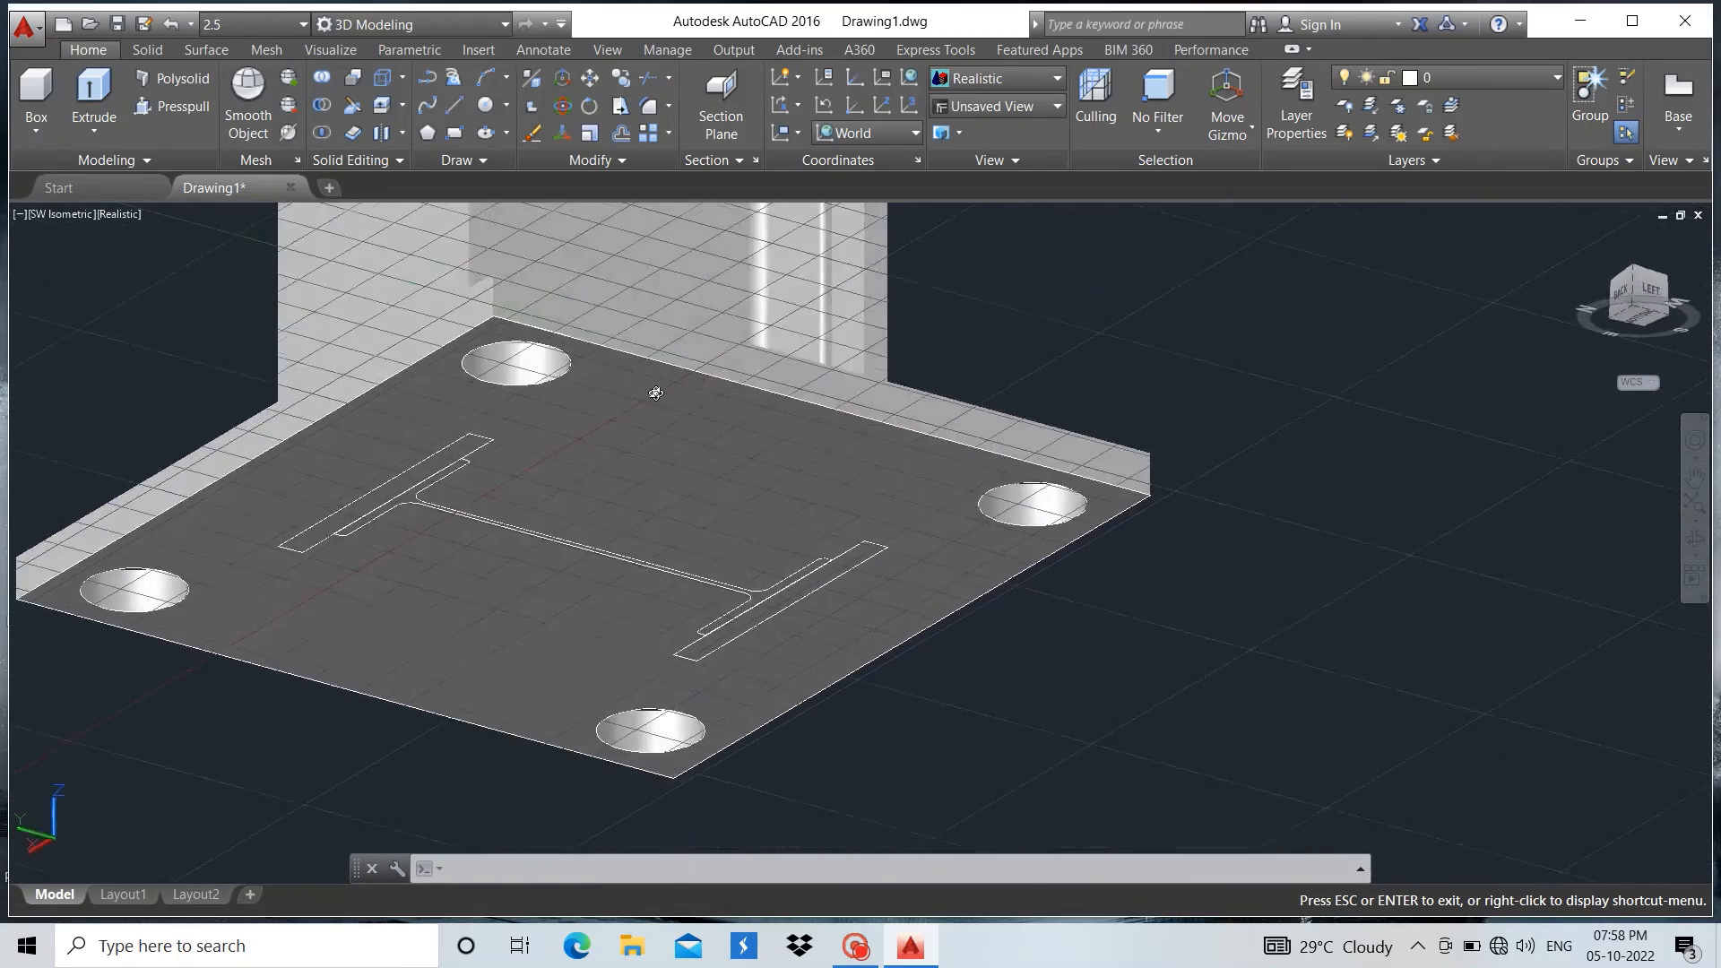
pyautogui.keyDown('shift'); pyautogui.moveTo(655, 393); pyautogui.dragTo(578, 552, button='middle'); pyautogui.keyUp('shift')
pyautogui.scroll(-6, 562, 603)
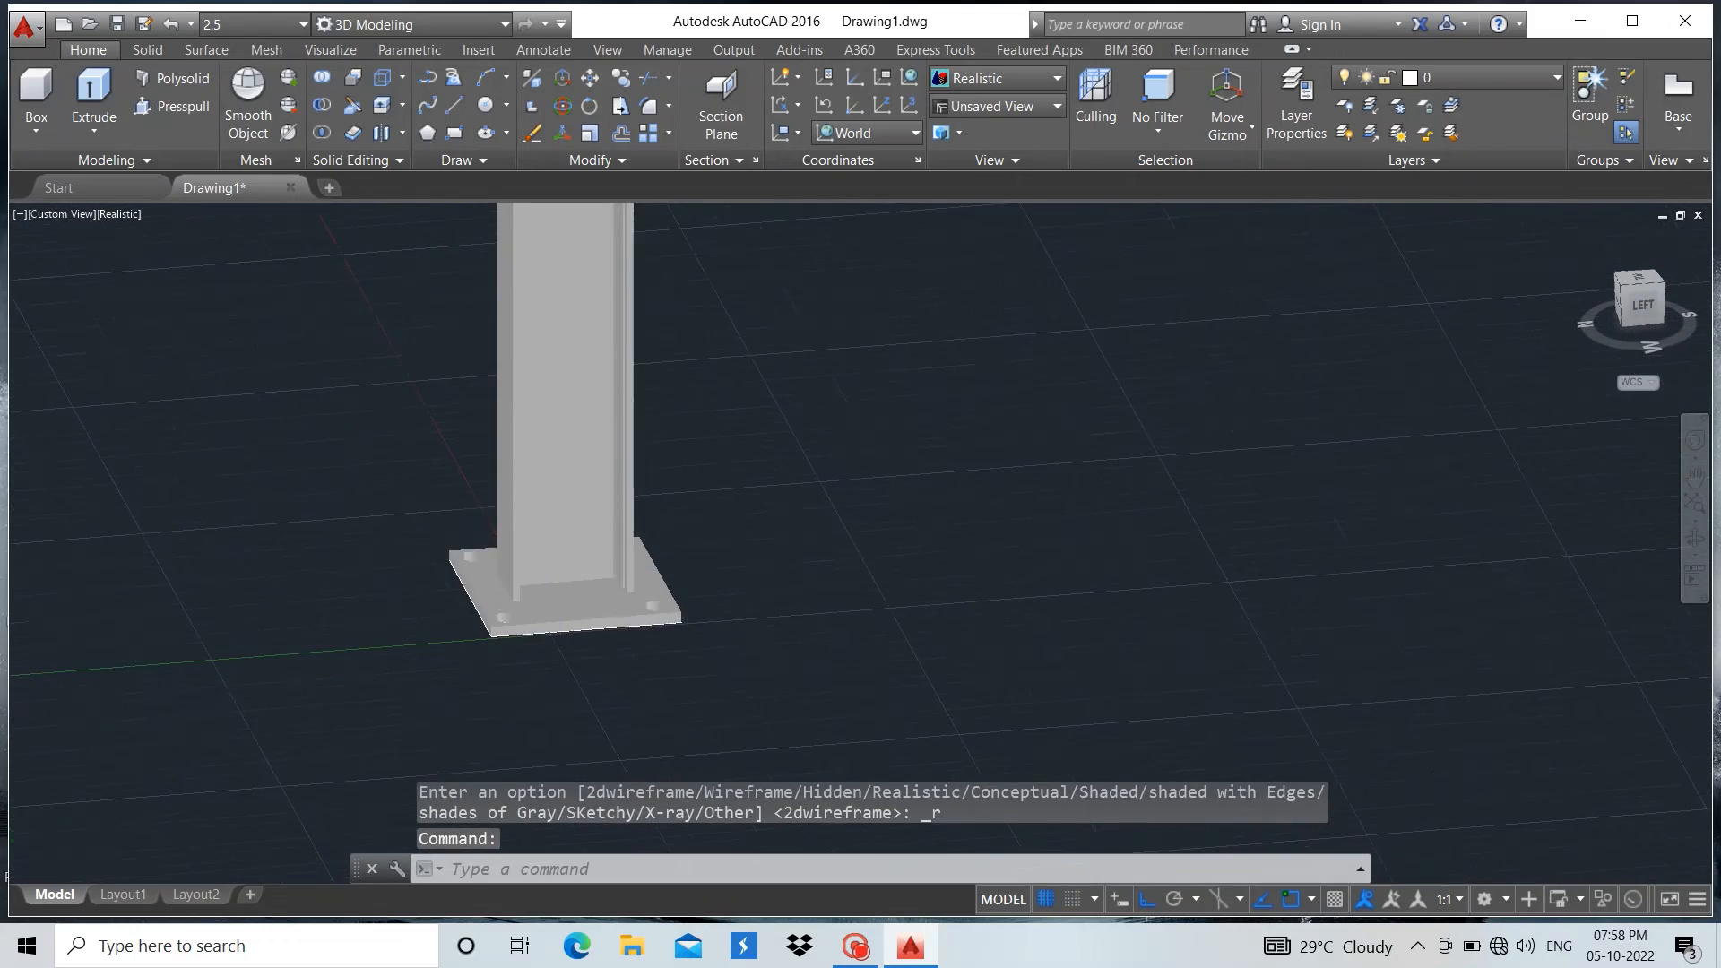
pyautogui.keyDown('shift'); pyautogui.moveTo(702, 561); pyautogui.dragTo(378, 637, button='middle'); pyautogui.keyUp('shift')
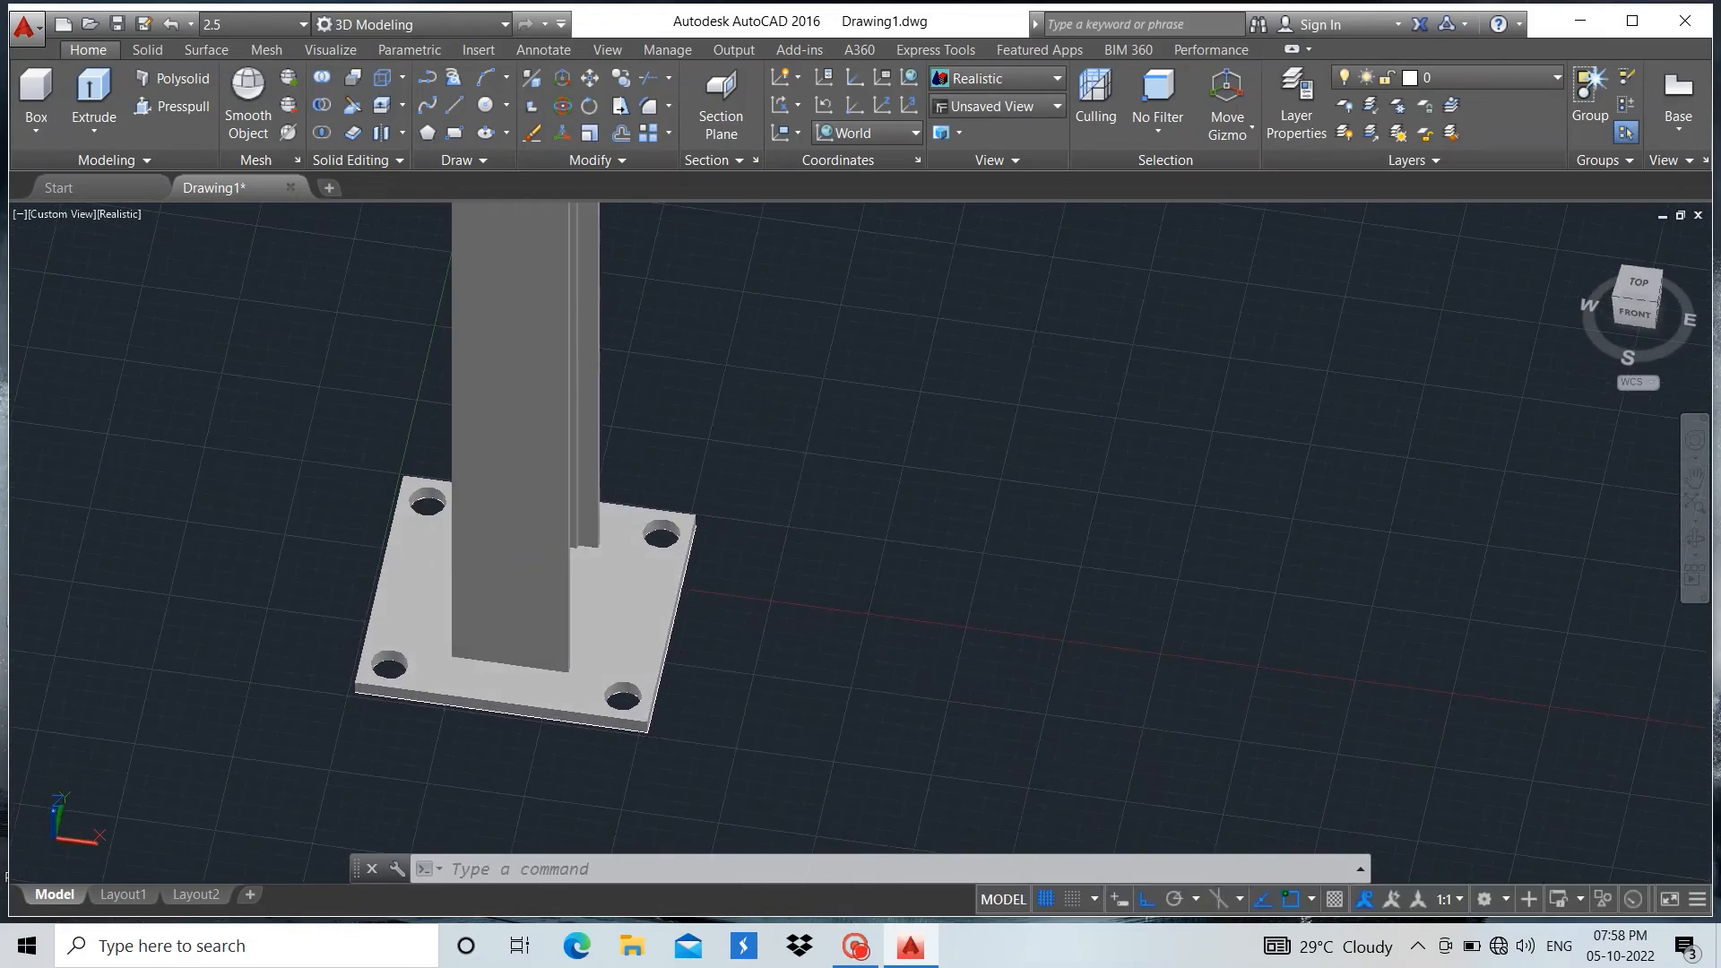
pyautogui.click(29, 215)
pyautogui.click(74, 264)
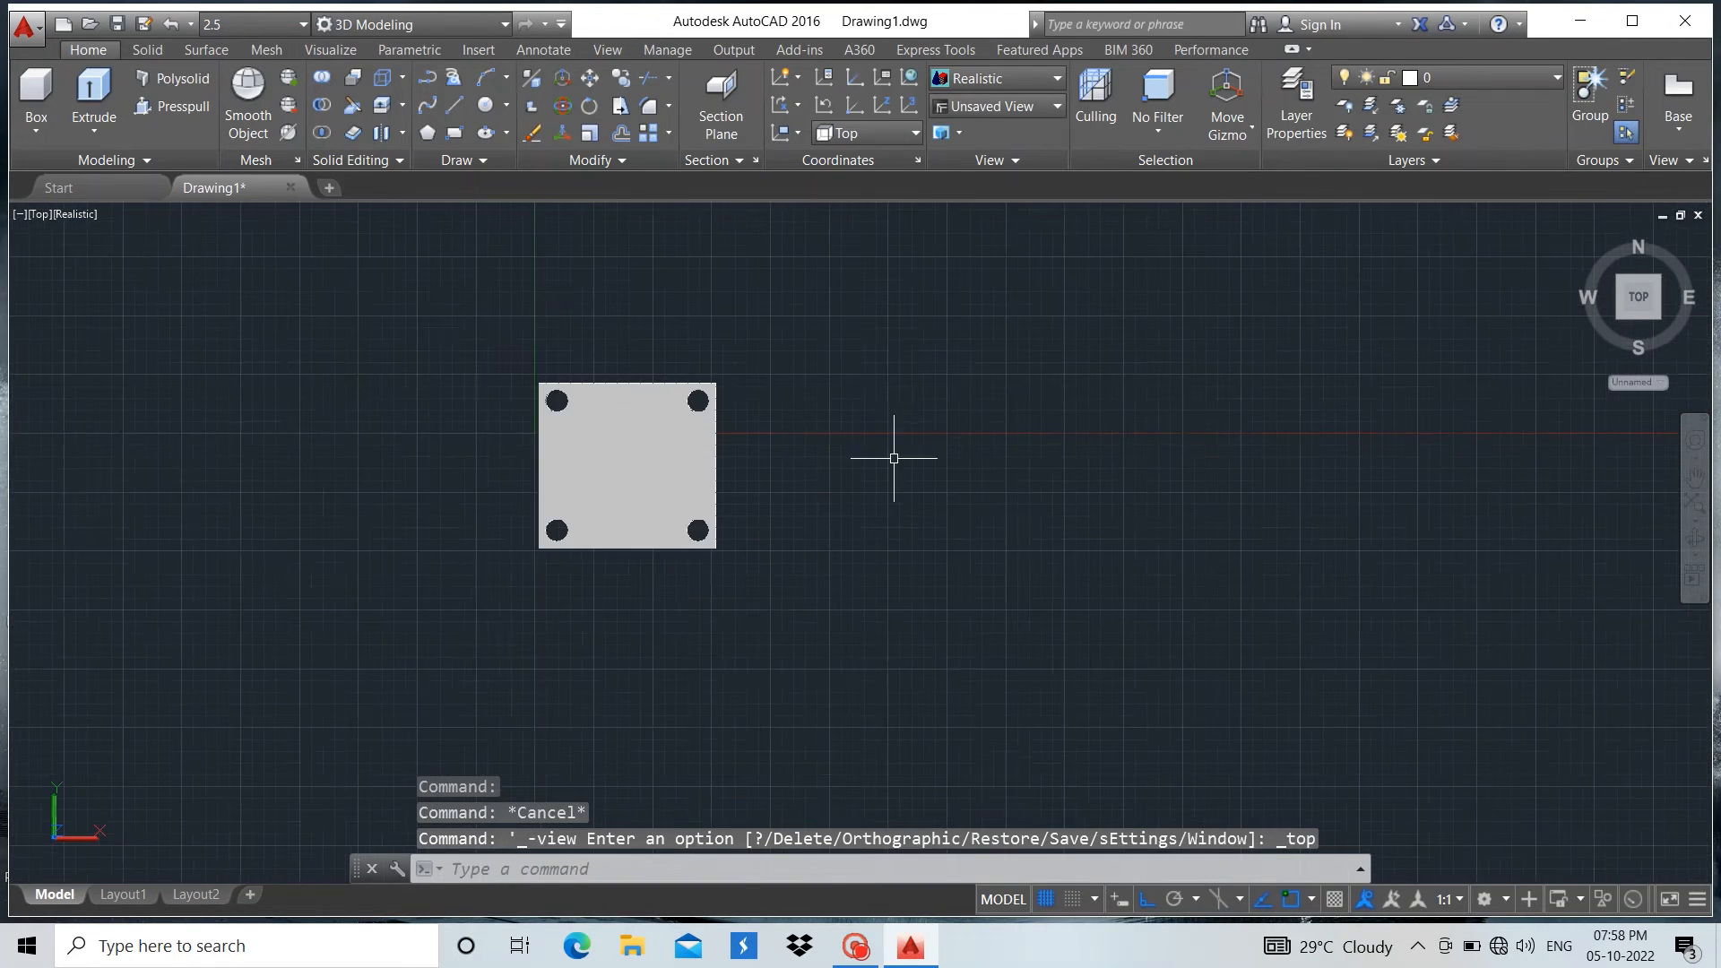
pyautogui.scroll(5, 894, 458)
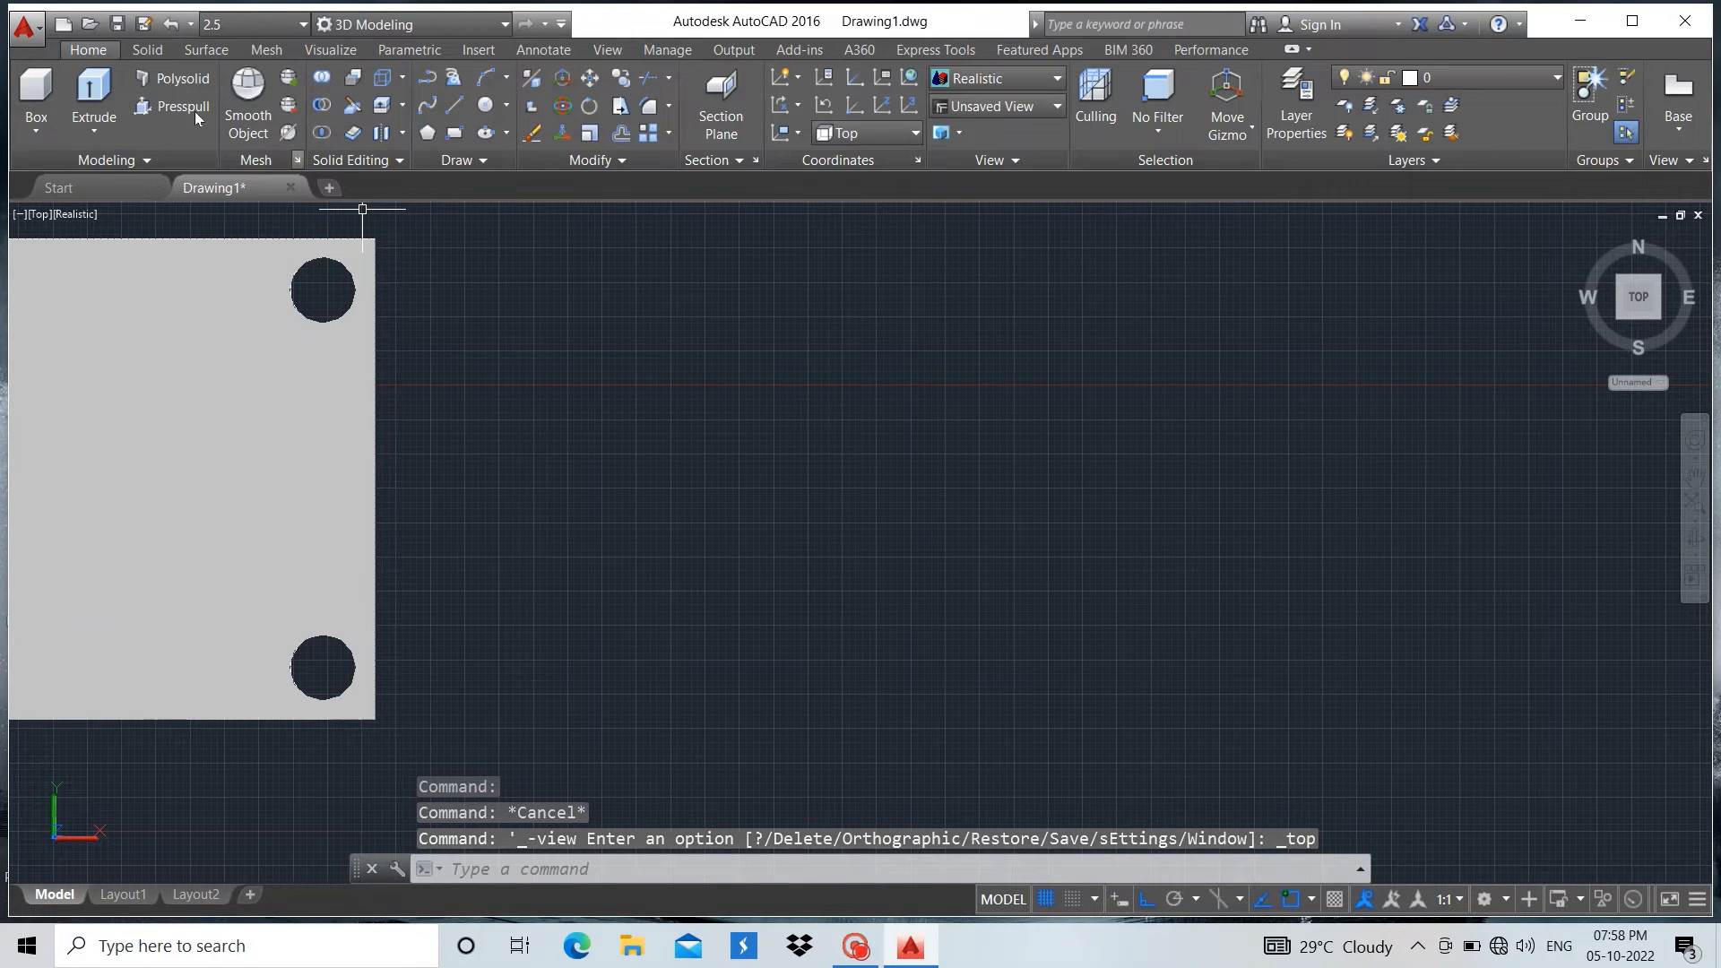
pyautogui.click(454, 105)
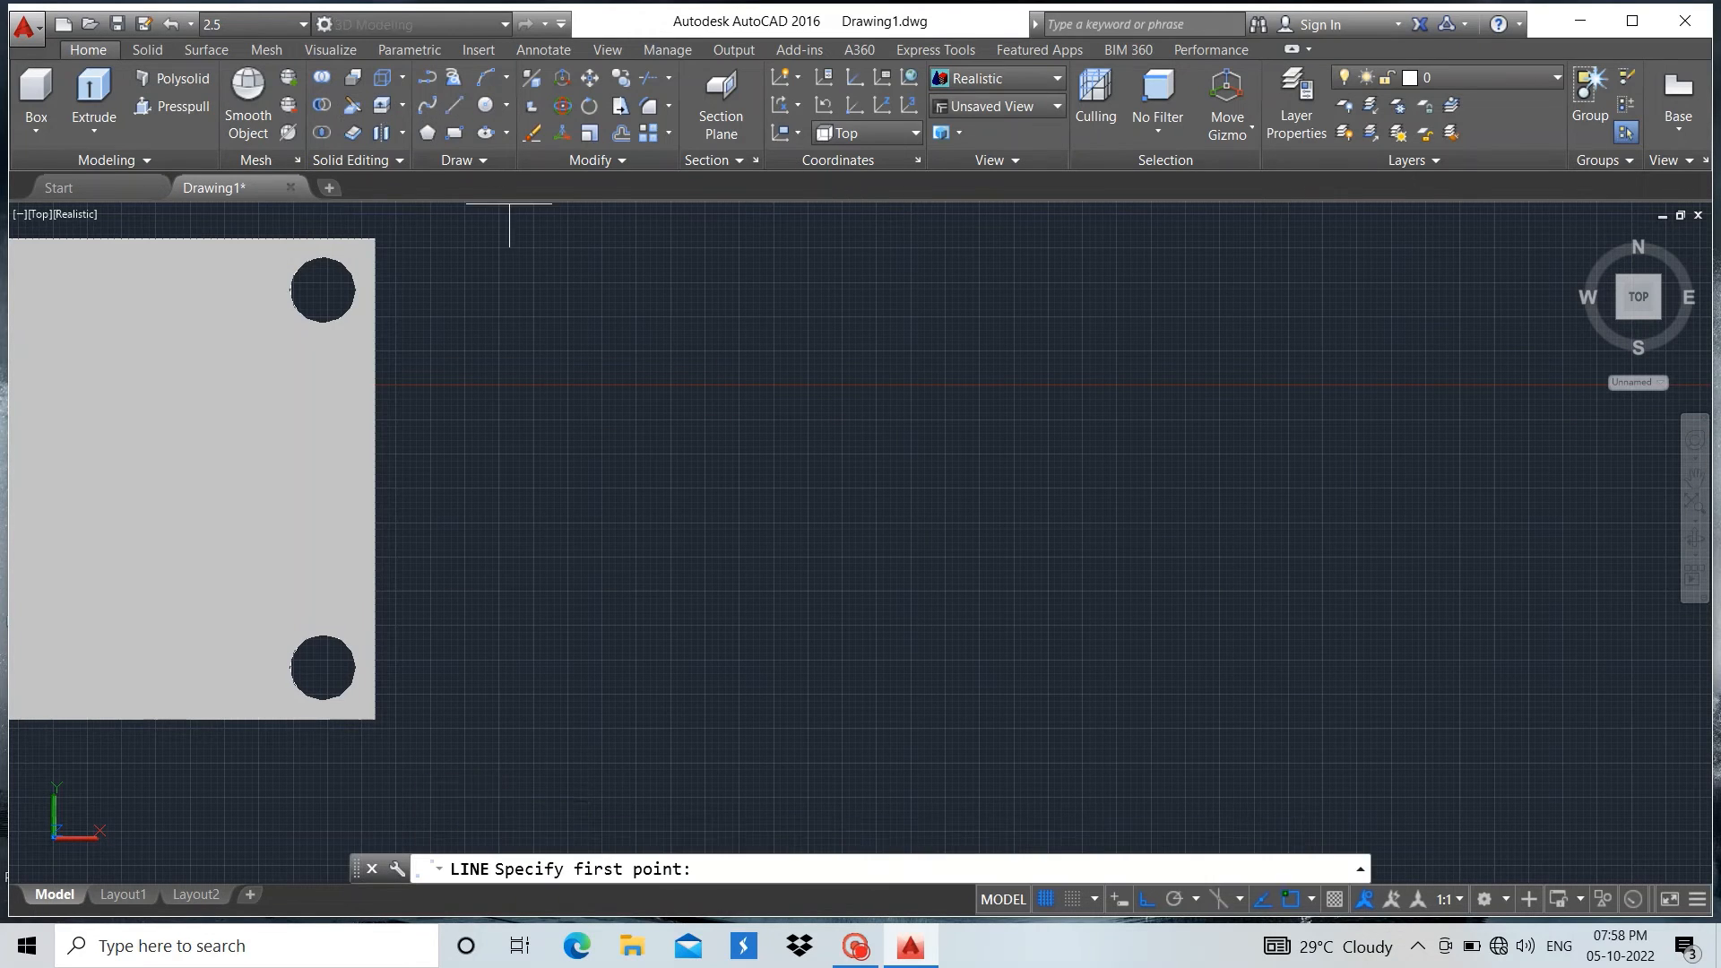
pyautogui.click(654, 389)
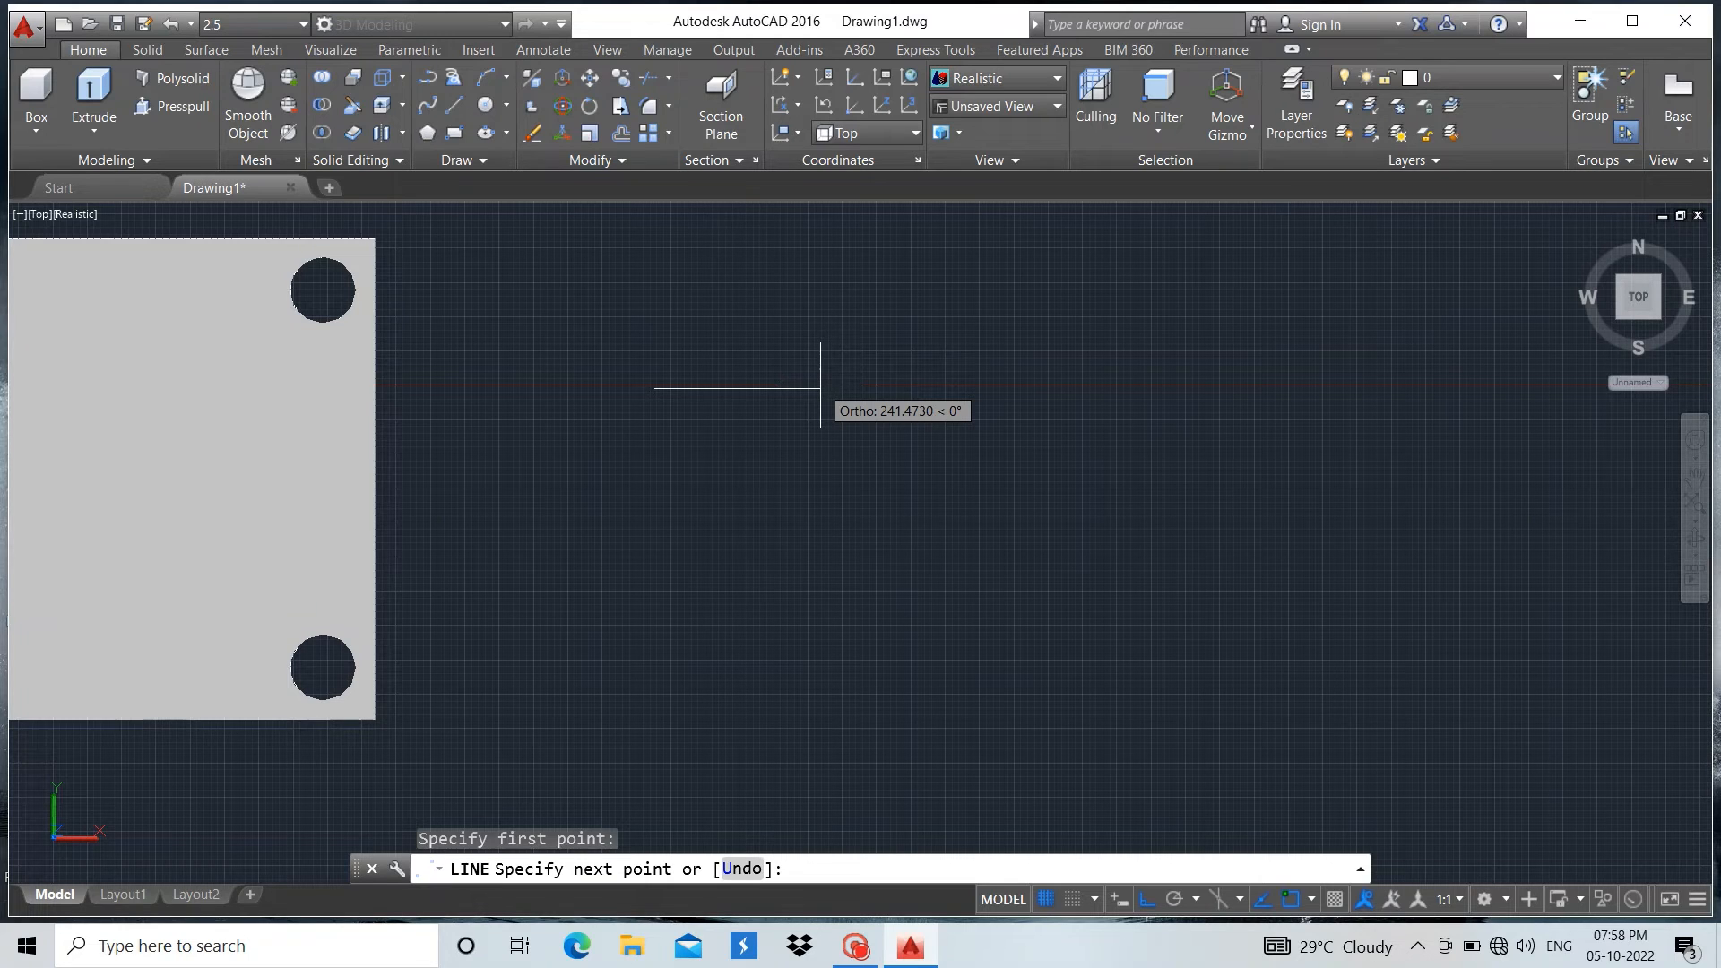
pyautogui.press('Escape')
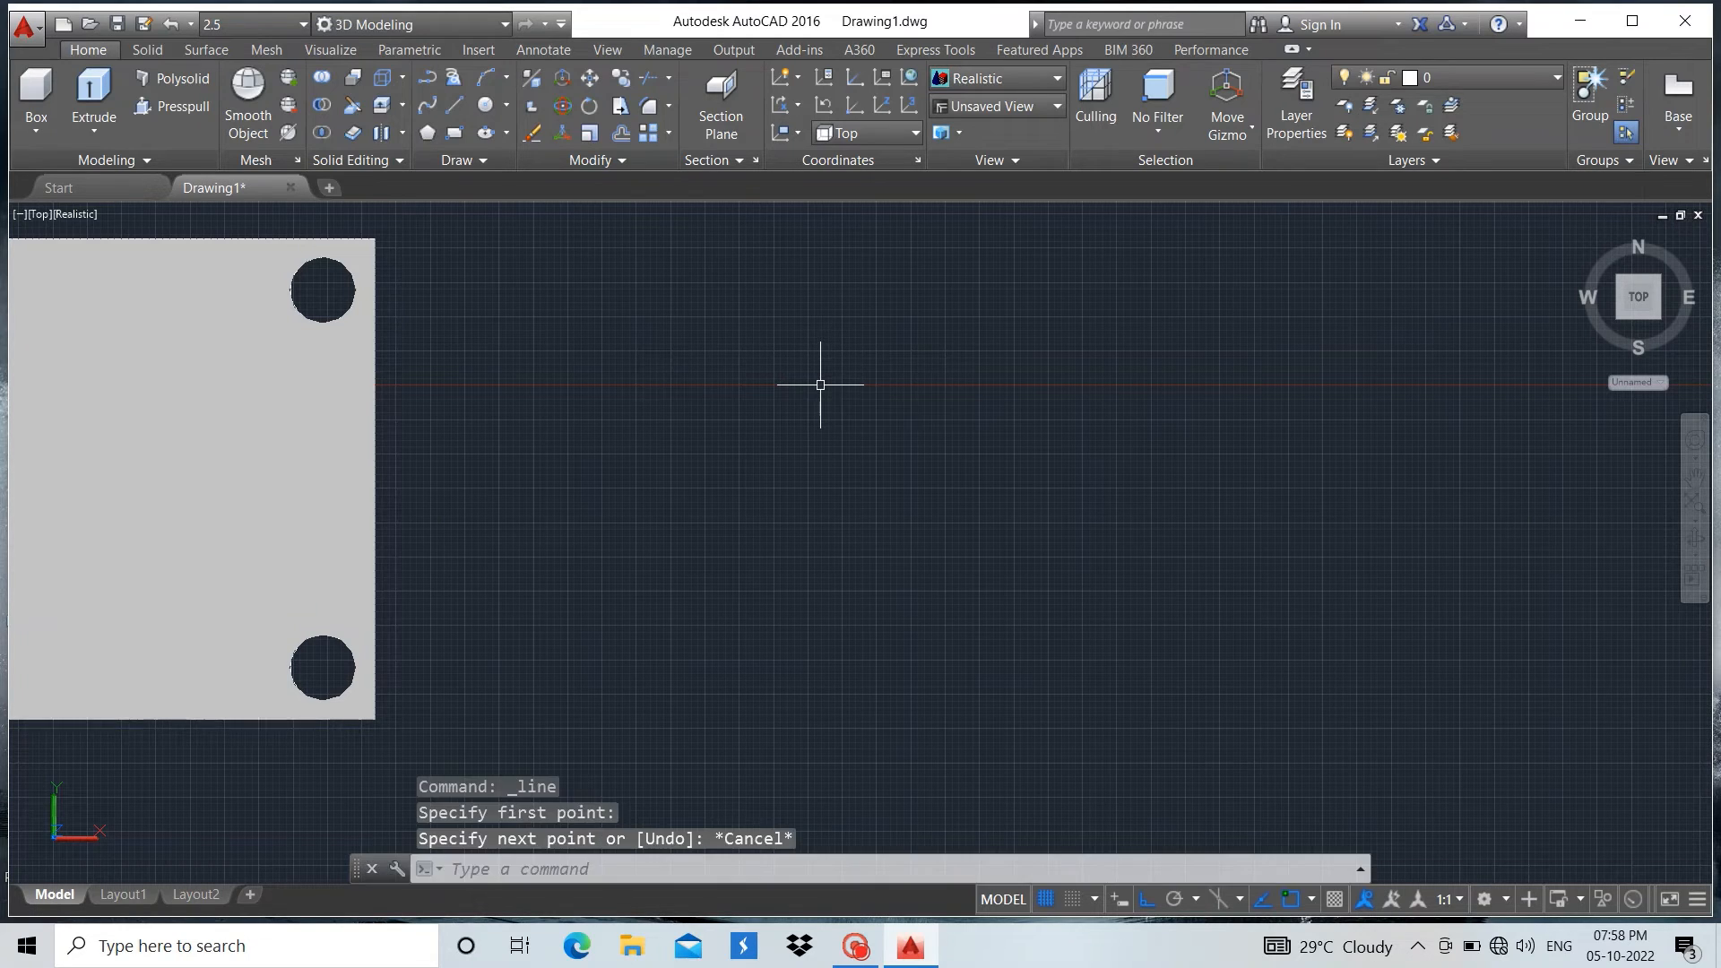
# Set the view to SW Isometric and frame the base plate with the column's foot
pyautogui.click(29, 221)
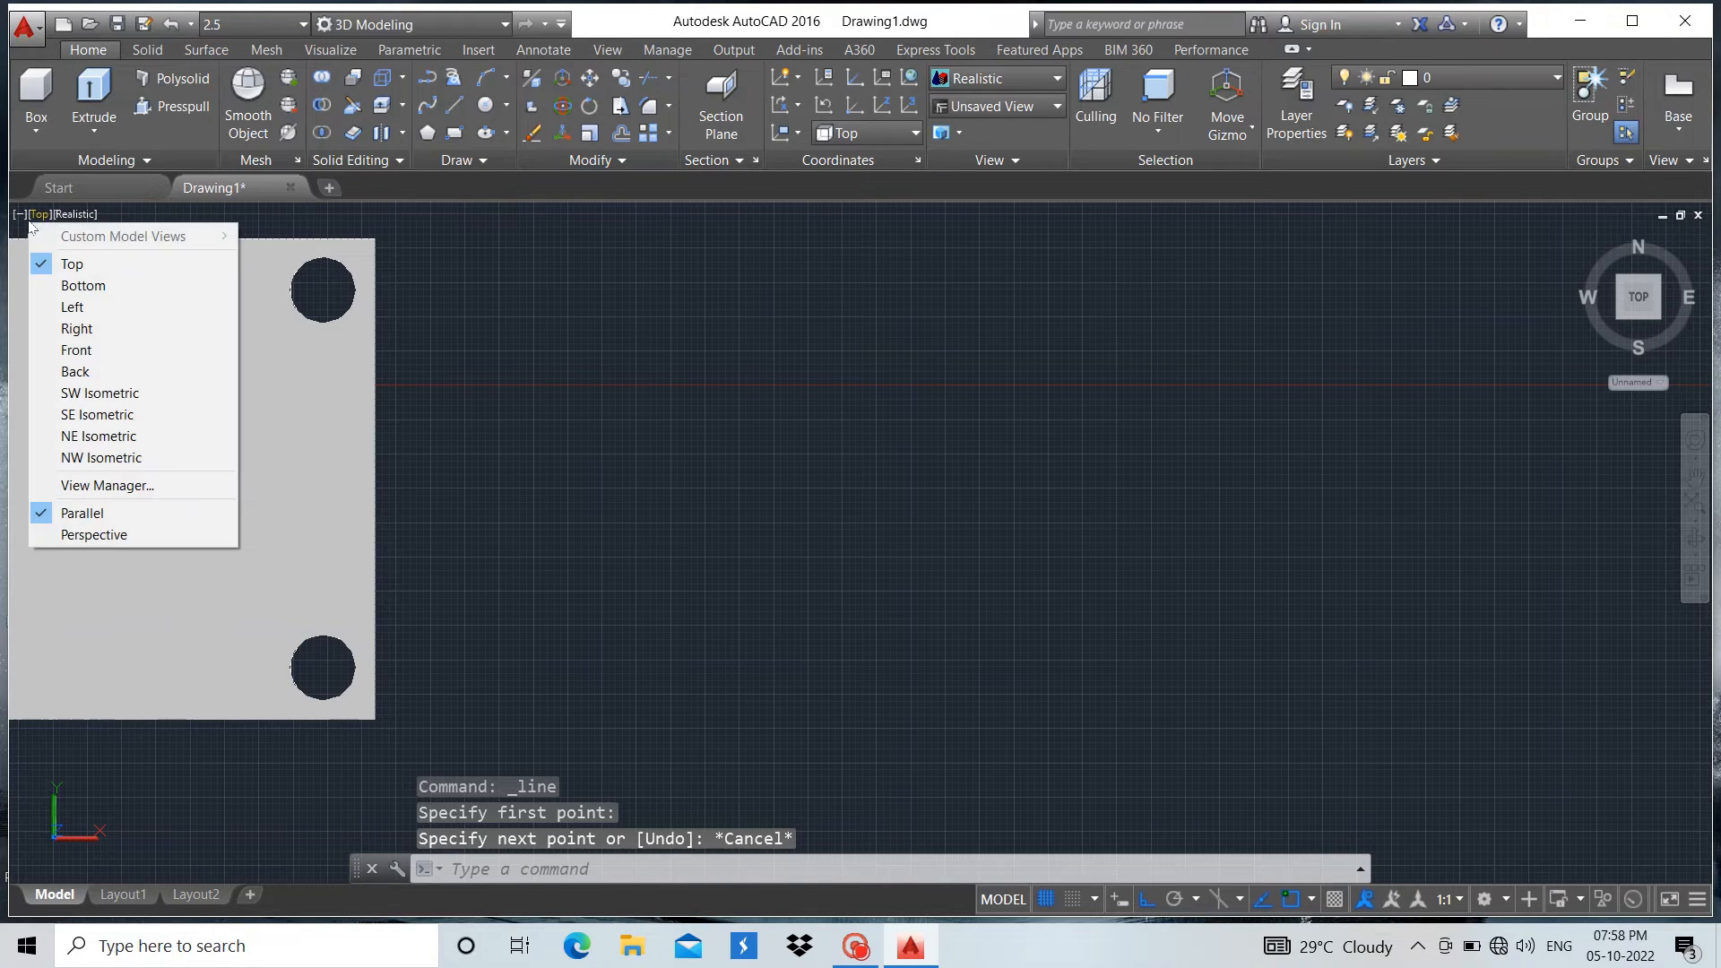
pyautogui.click(101, 393)
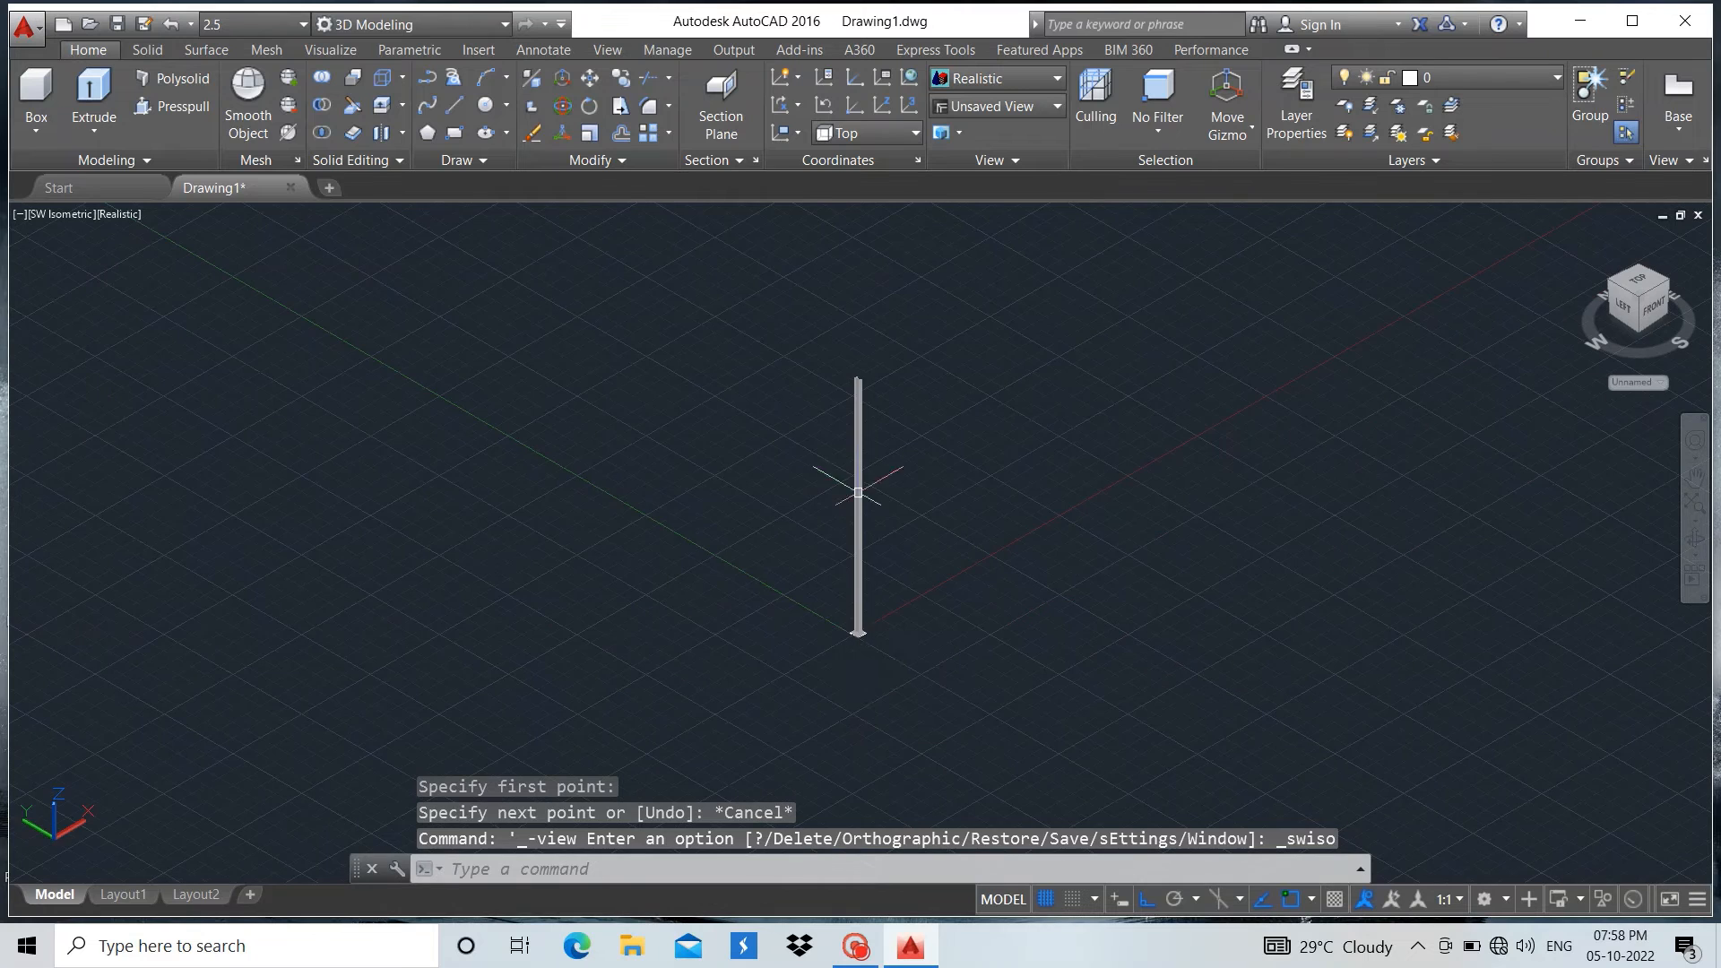
pyautogui.scroll(4, 858, 492)
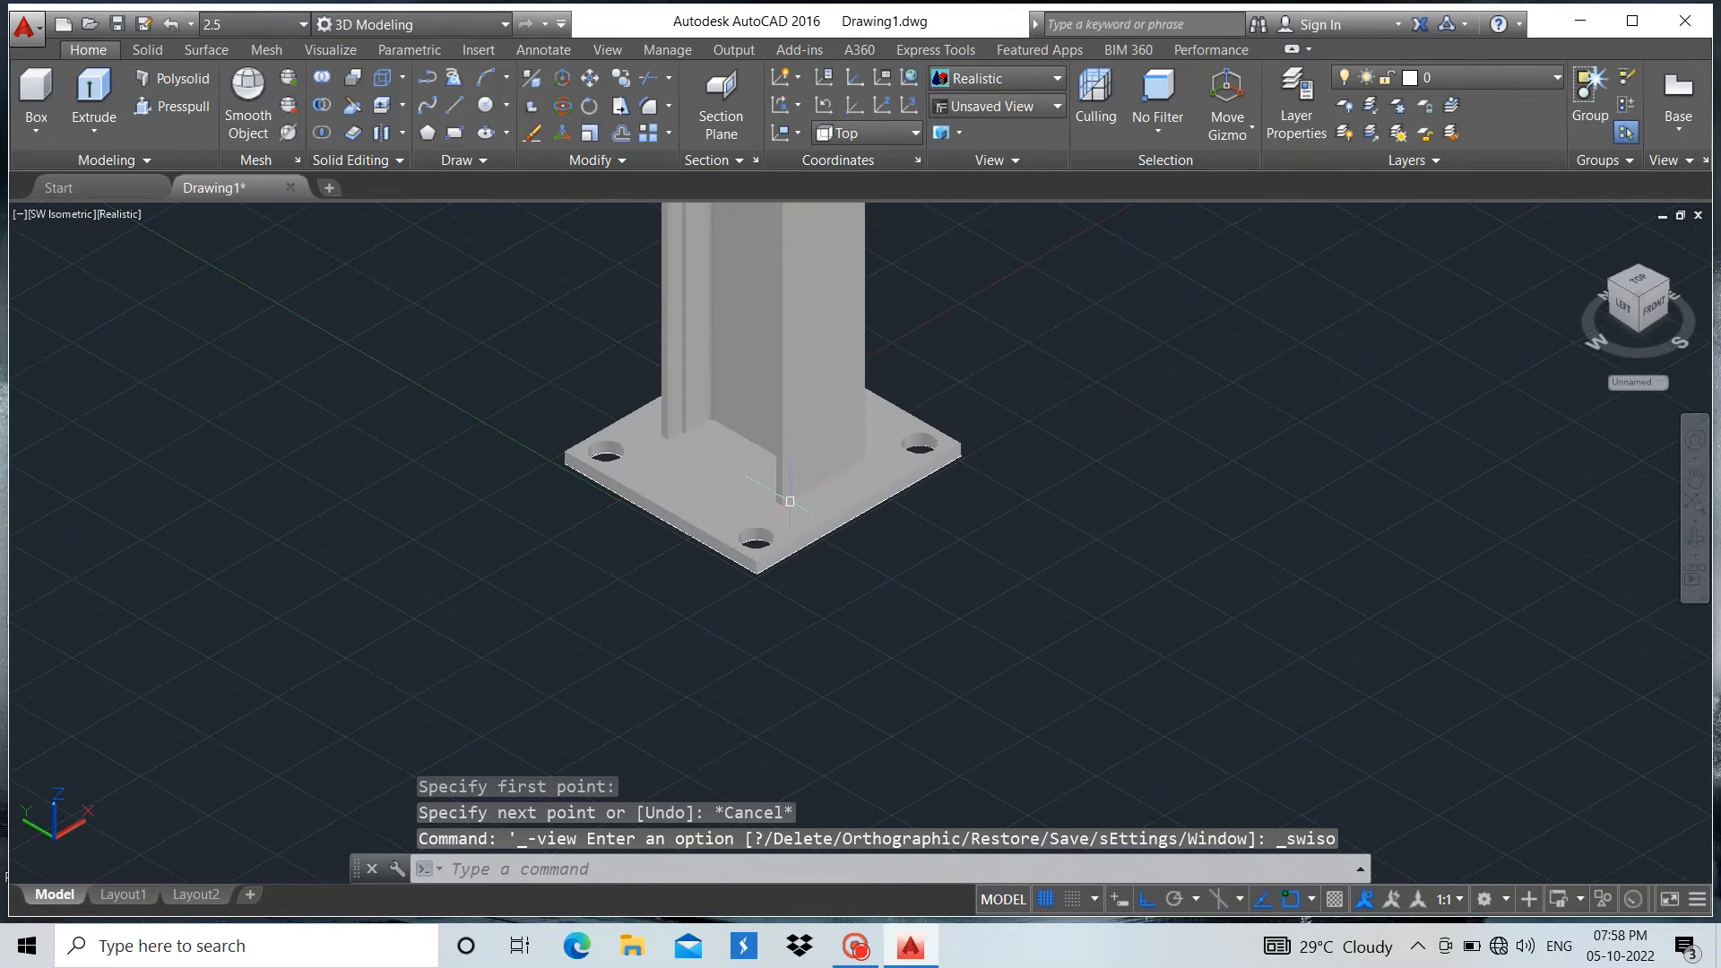
pyautogui.scroll(2, 790, 501)
pyautogui.press('Escape')
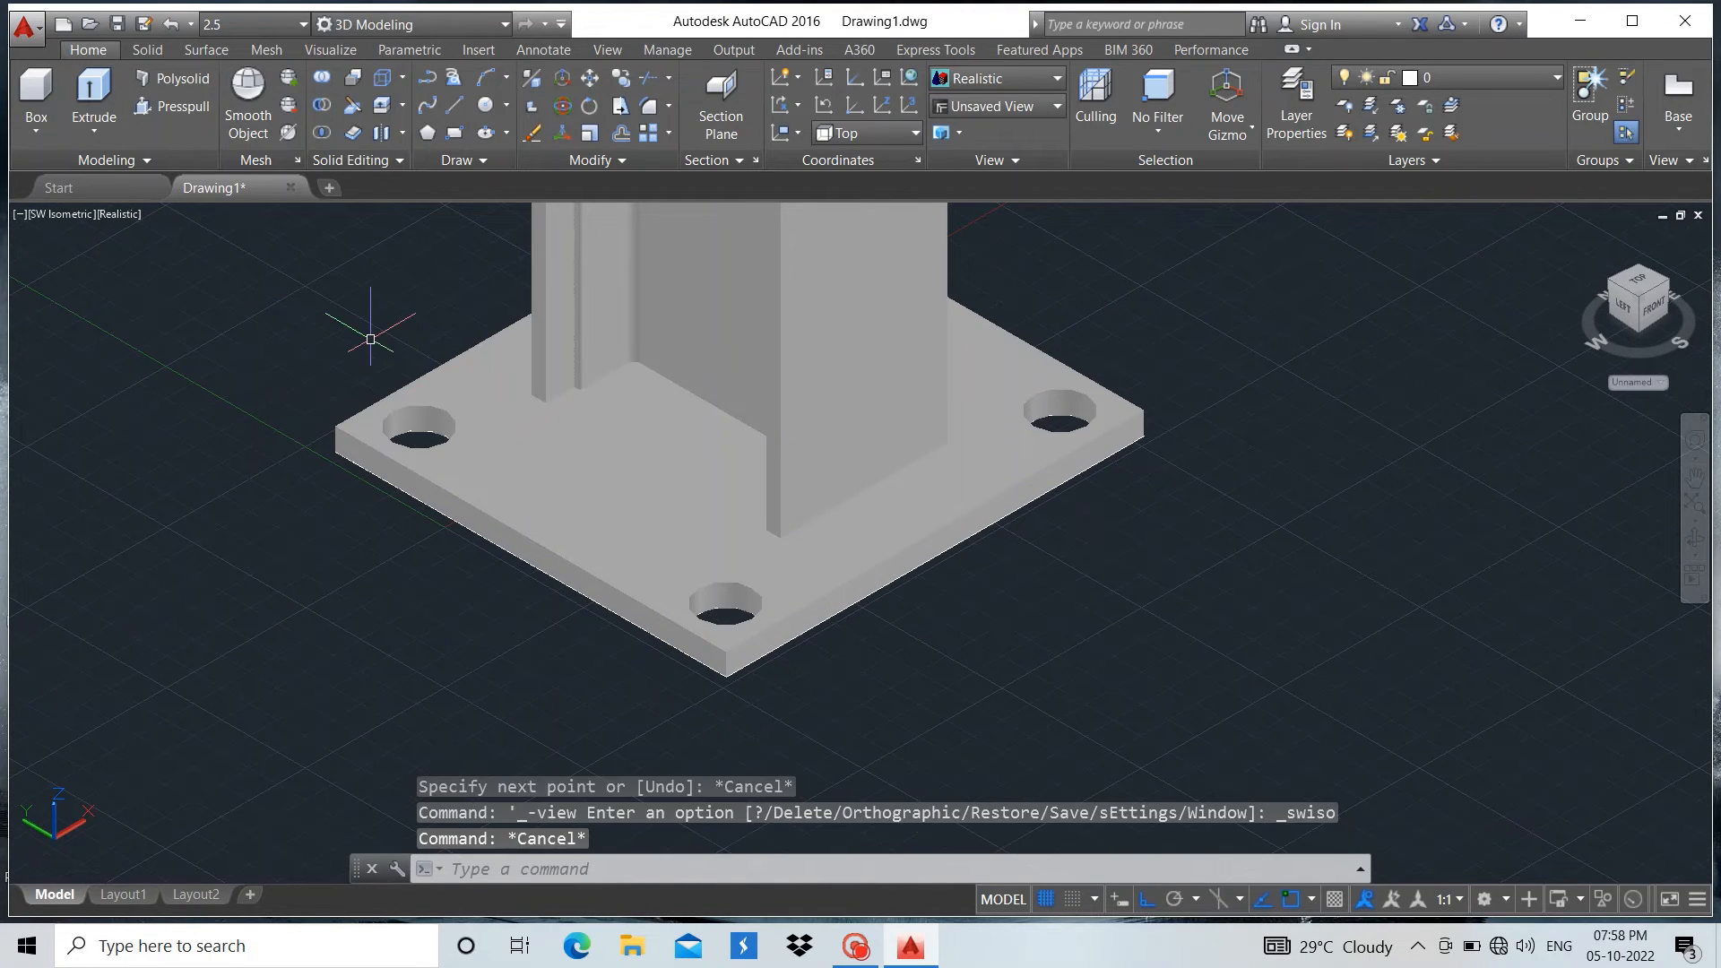
pyautogui.write('PRO')
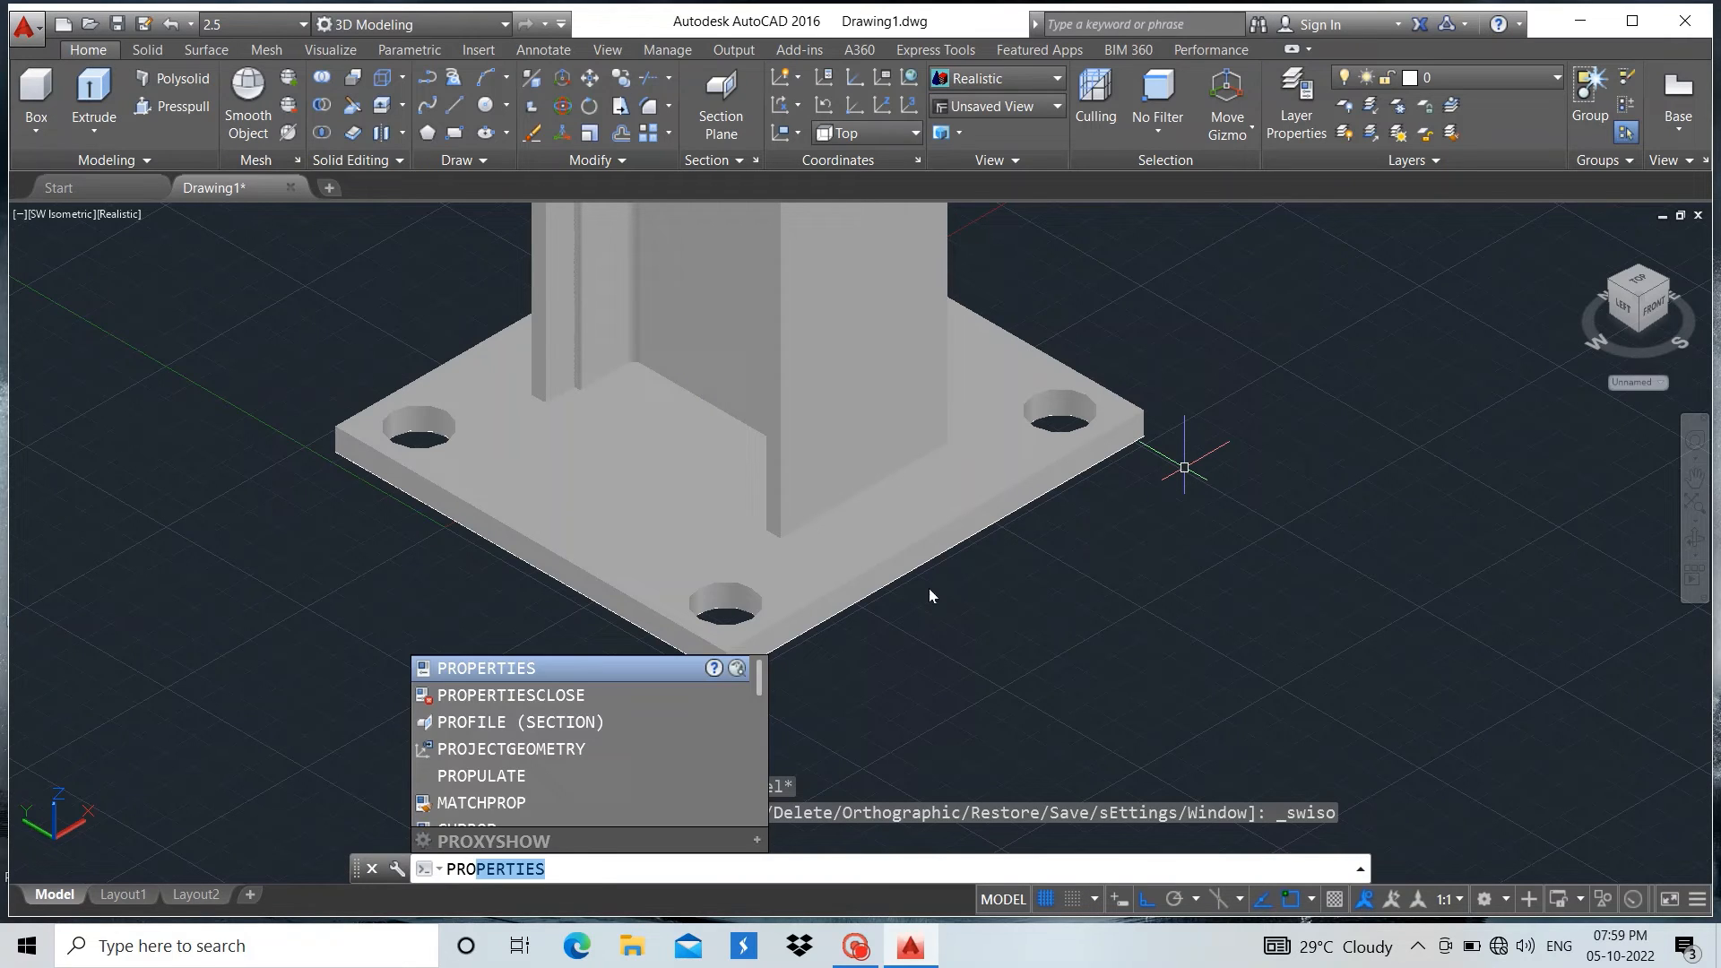
pyautogui.click(577, 672)
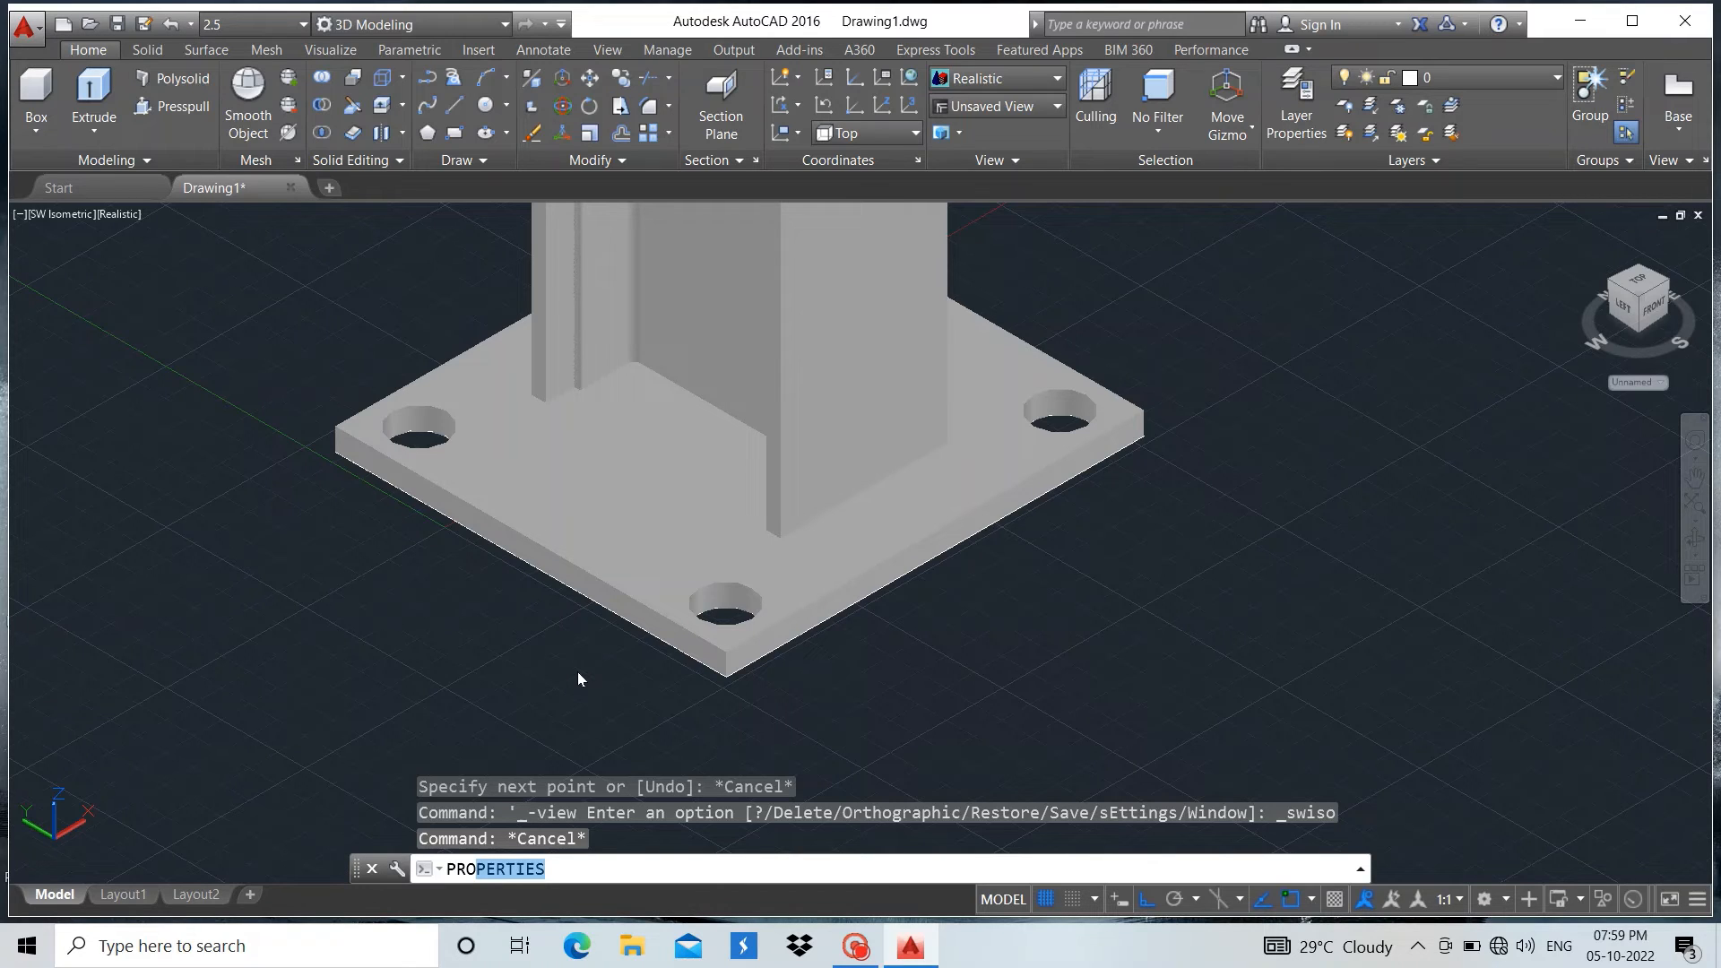
pyautogui.press('Return')
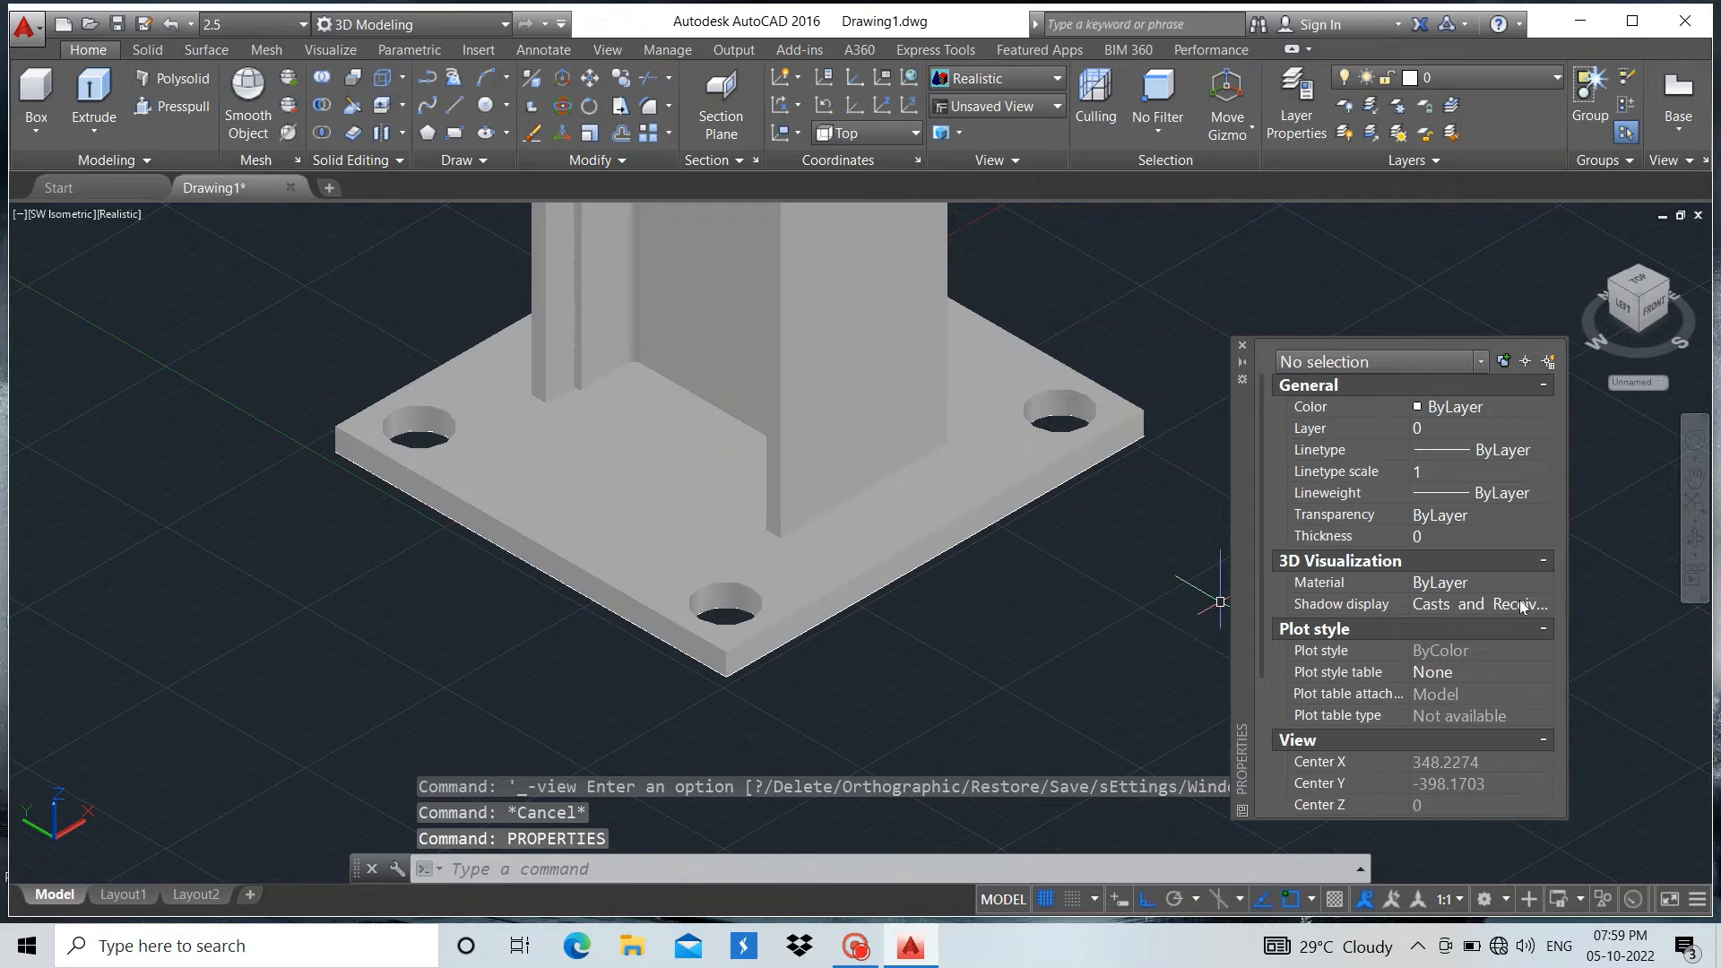
pyautogui.click(1243, 345)
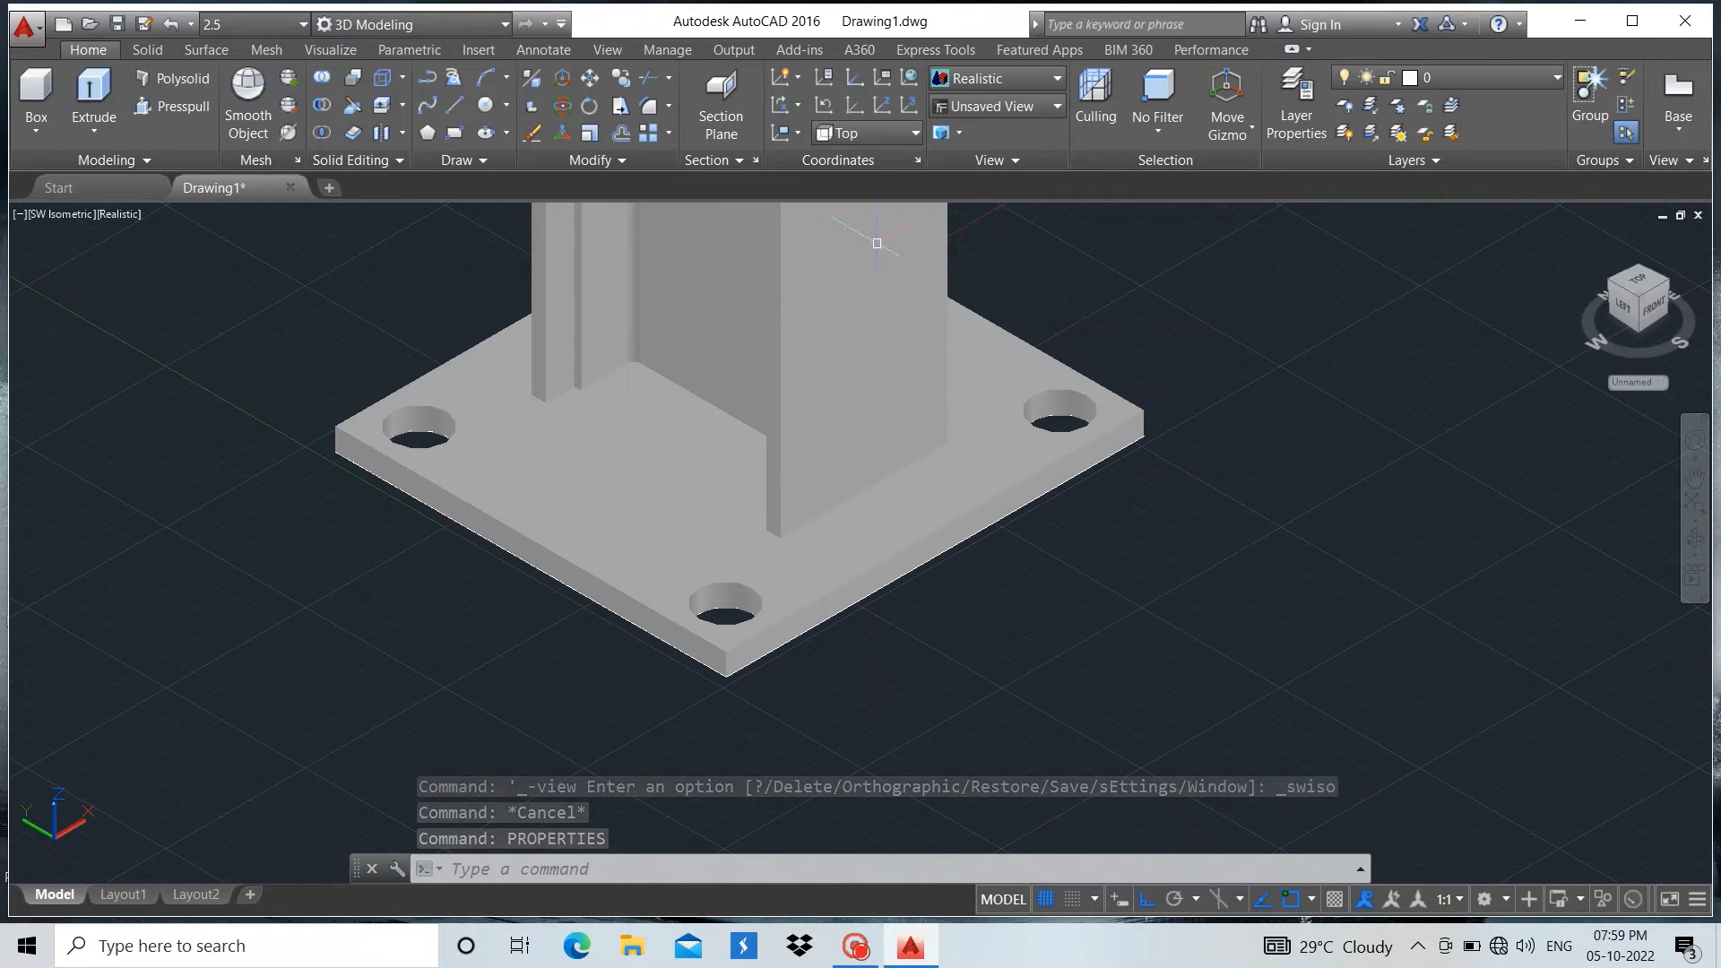
# Open the Materials Browser and show the Metal category of the Autodesk Library
pyautogui.click(543, 49)
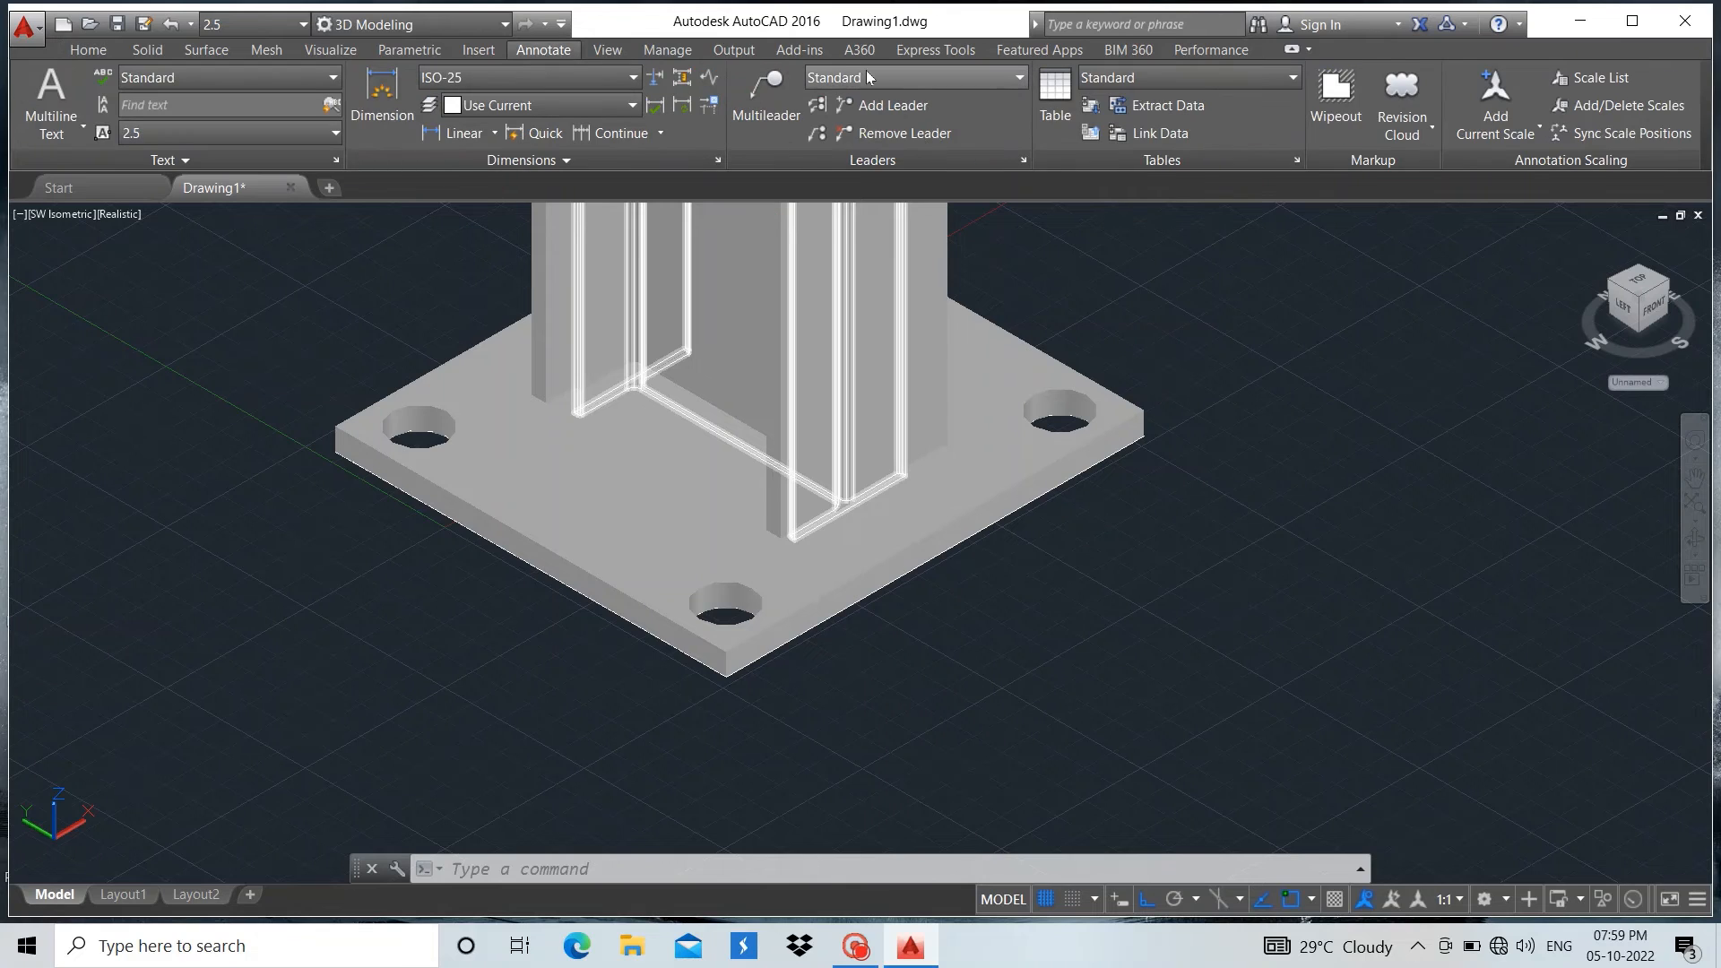
pyautogui.click(607, 50)
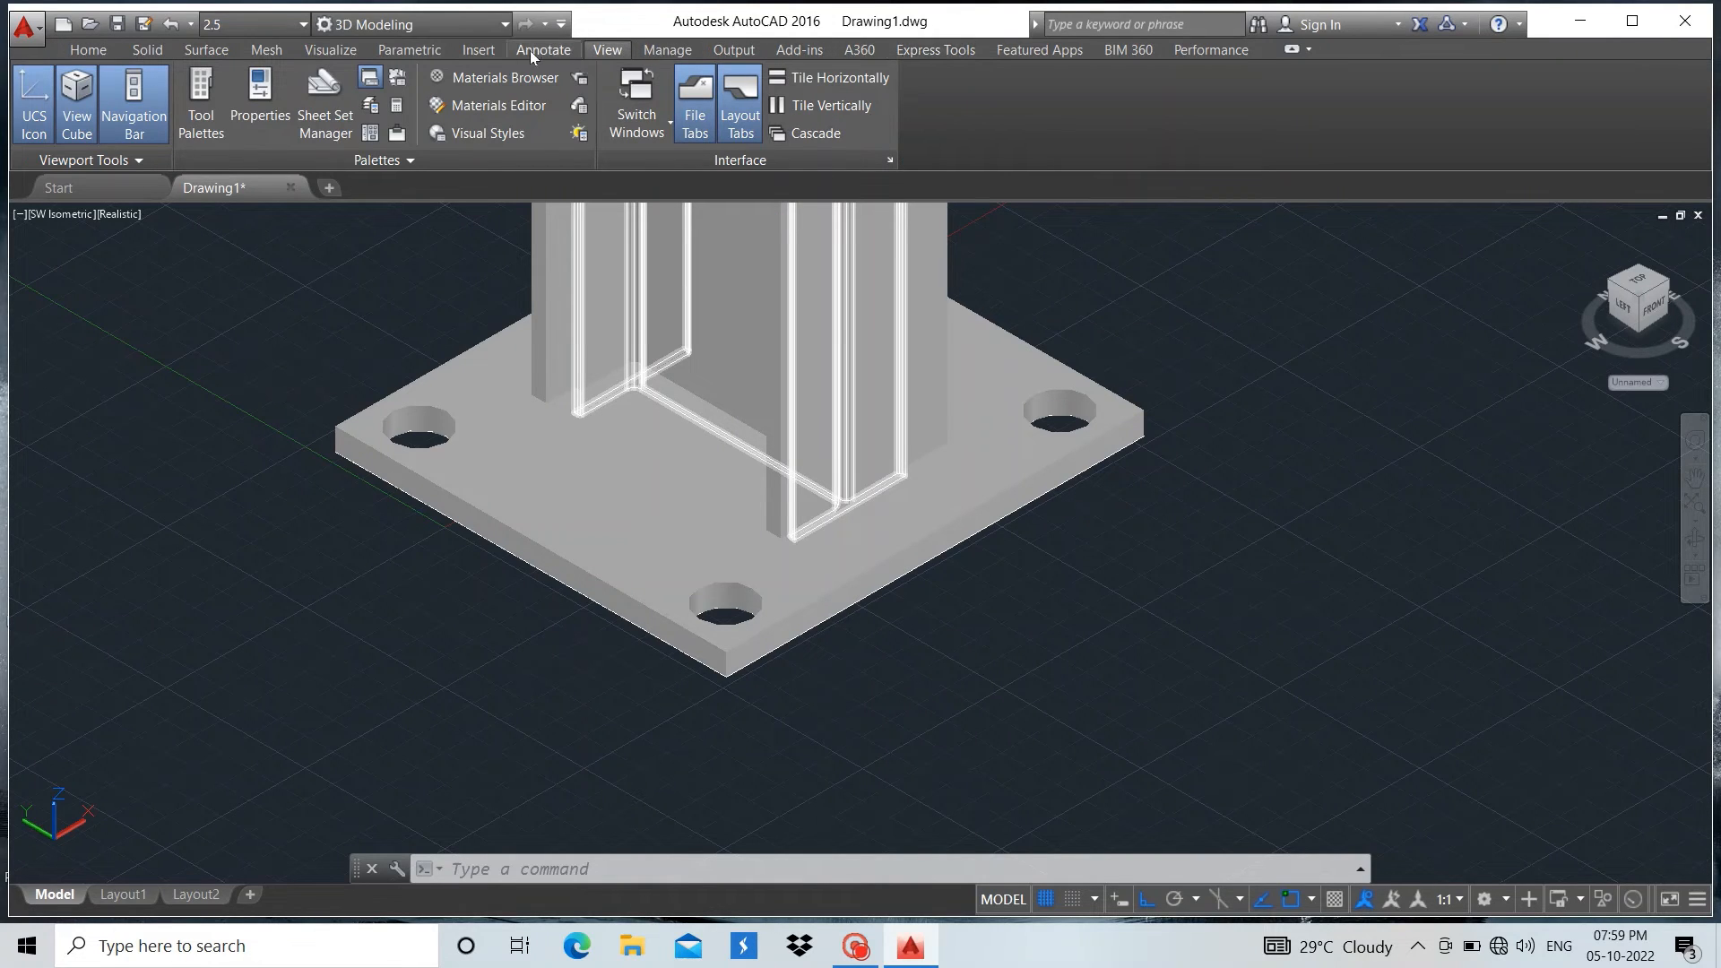
pyautogui.click(405, 50)
pyautogui.click(336, 49)
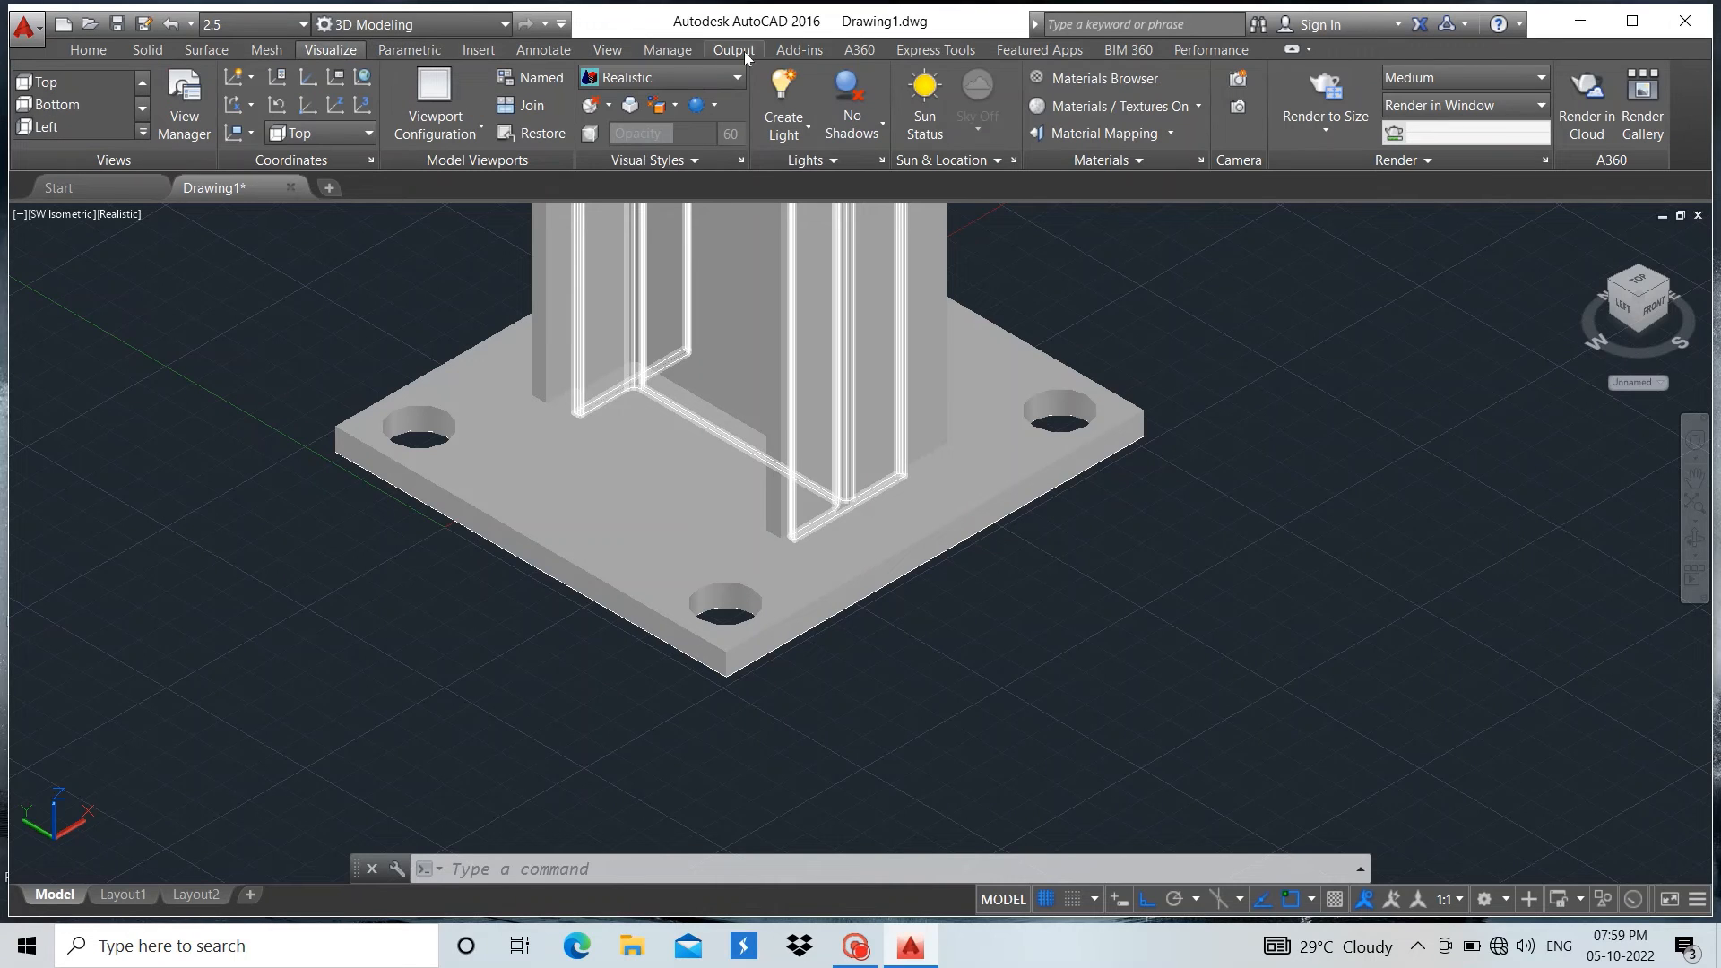
pyautogui.click(1093, 80)
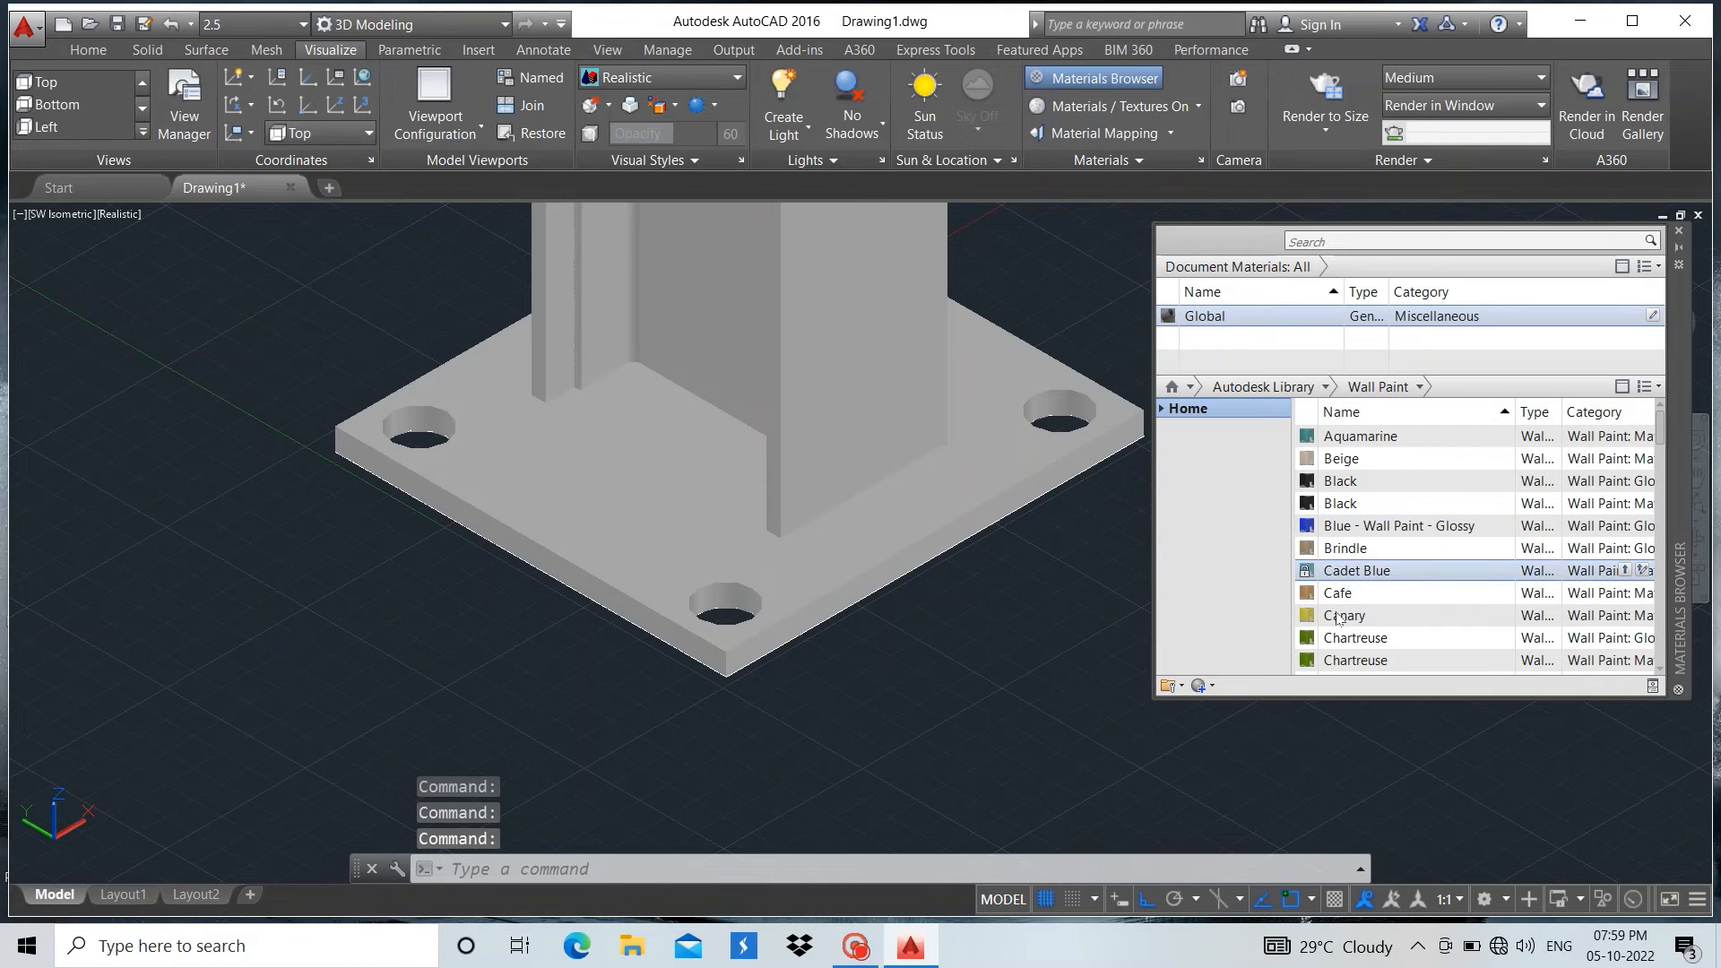
pyautogui.click(1418, 387)
pyautogui.click(1315, 387)
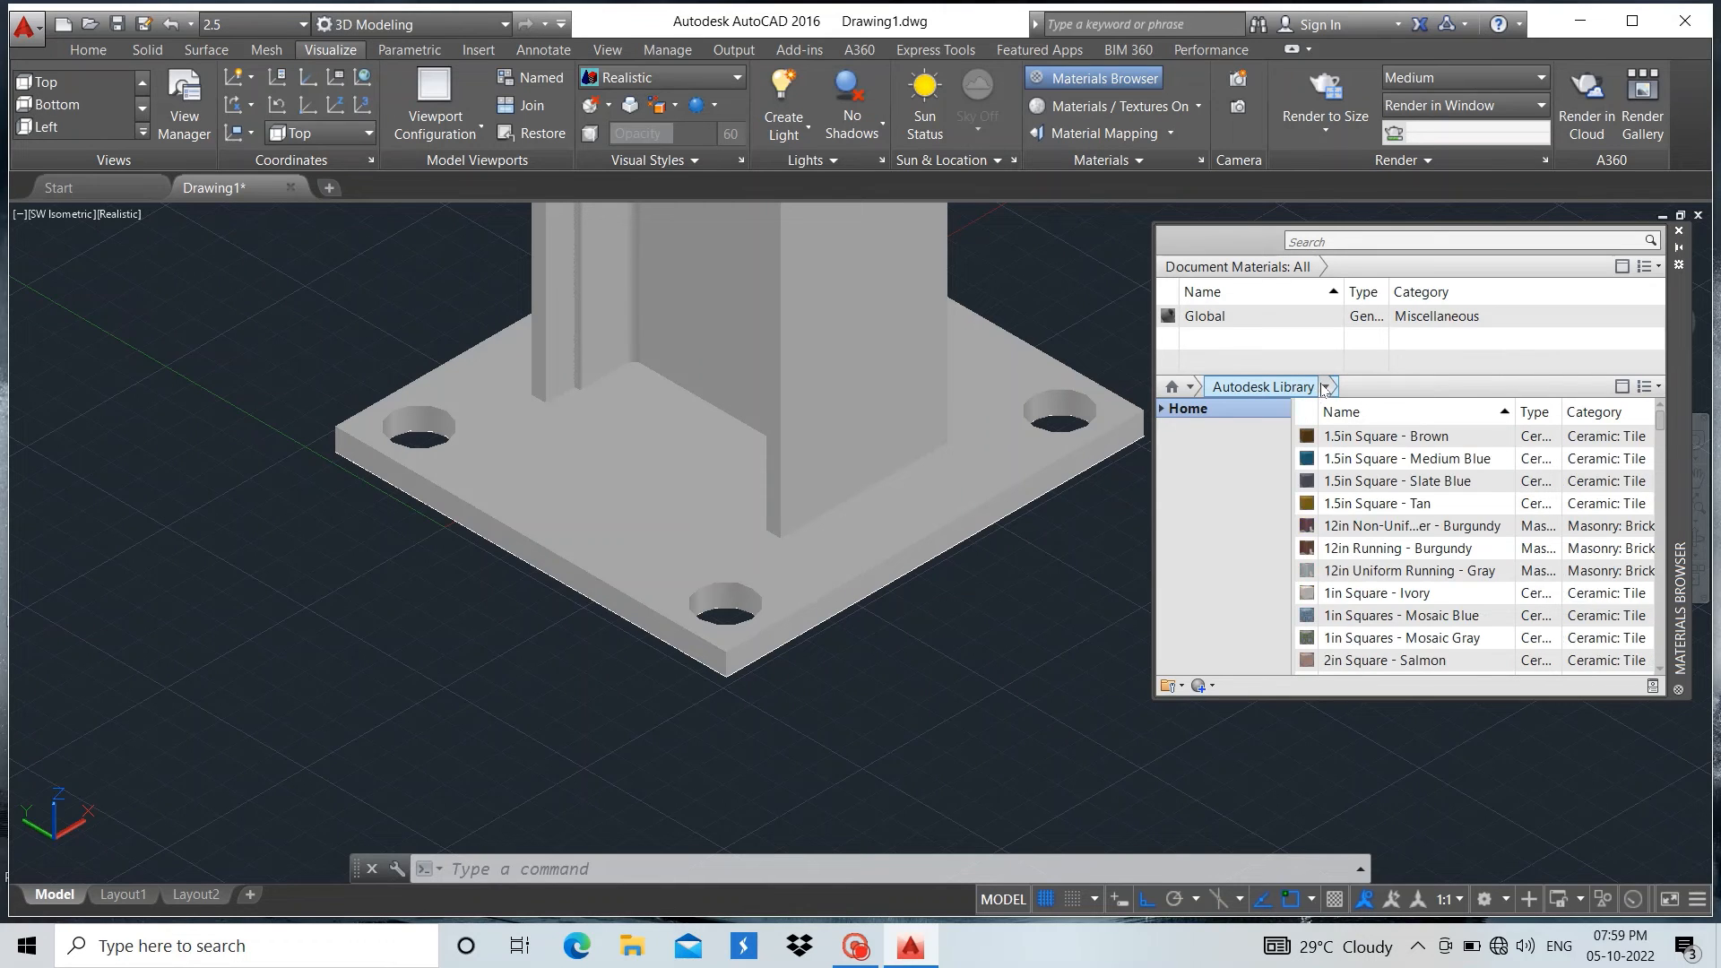
pyautogui.click(1323, 388)
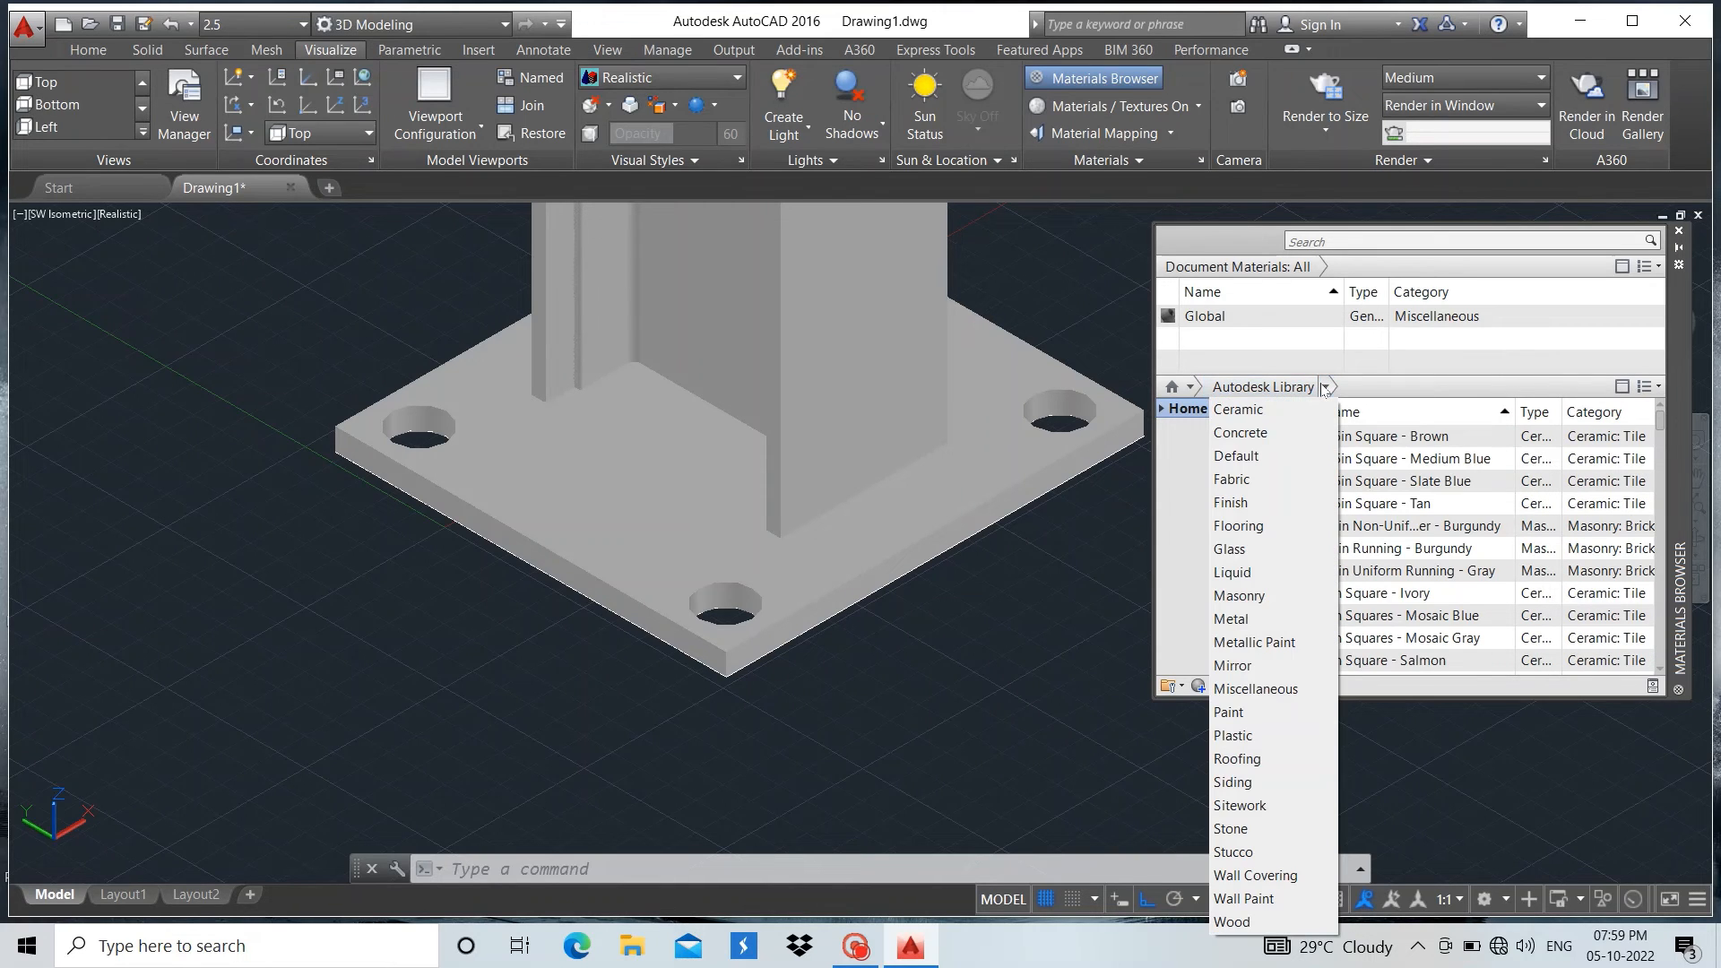
pyautogui.click(1259, 619)
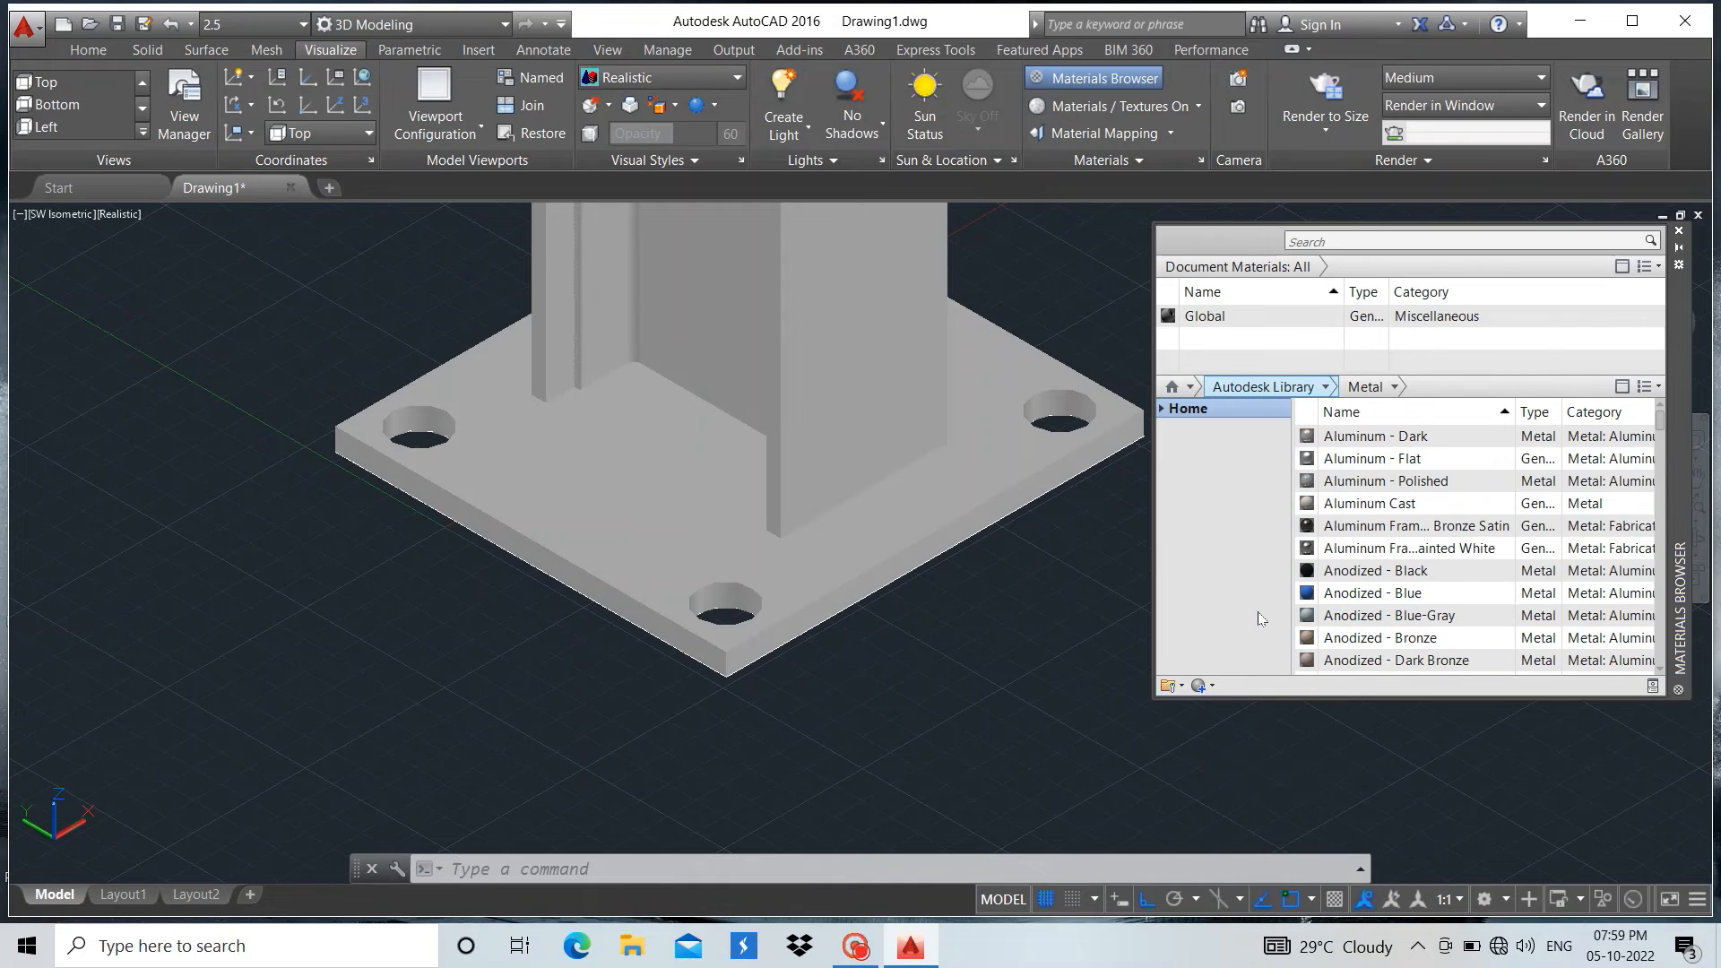
# Find the Iron - Cast metal in the material list and apply it to the column's I-section
pyautogui.scroll(-7, 1344, 520)
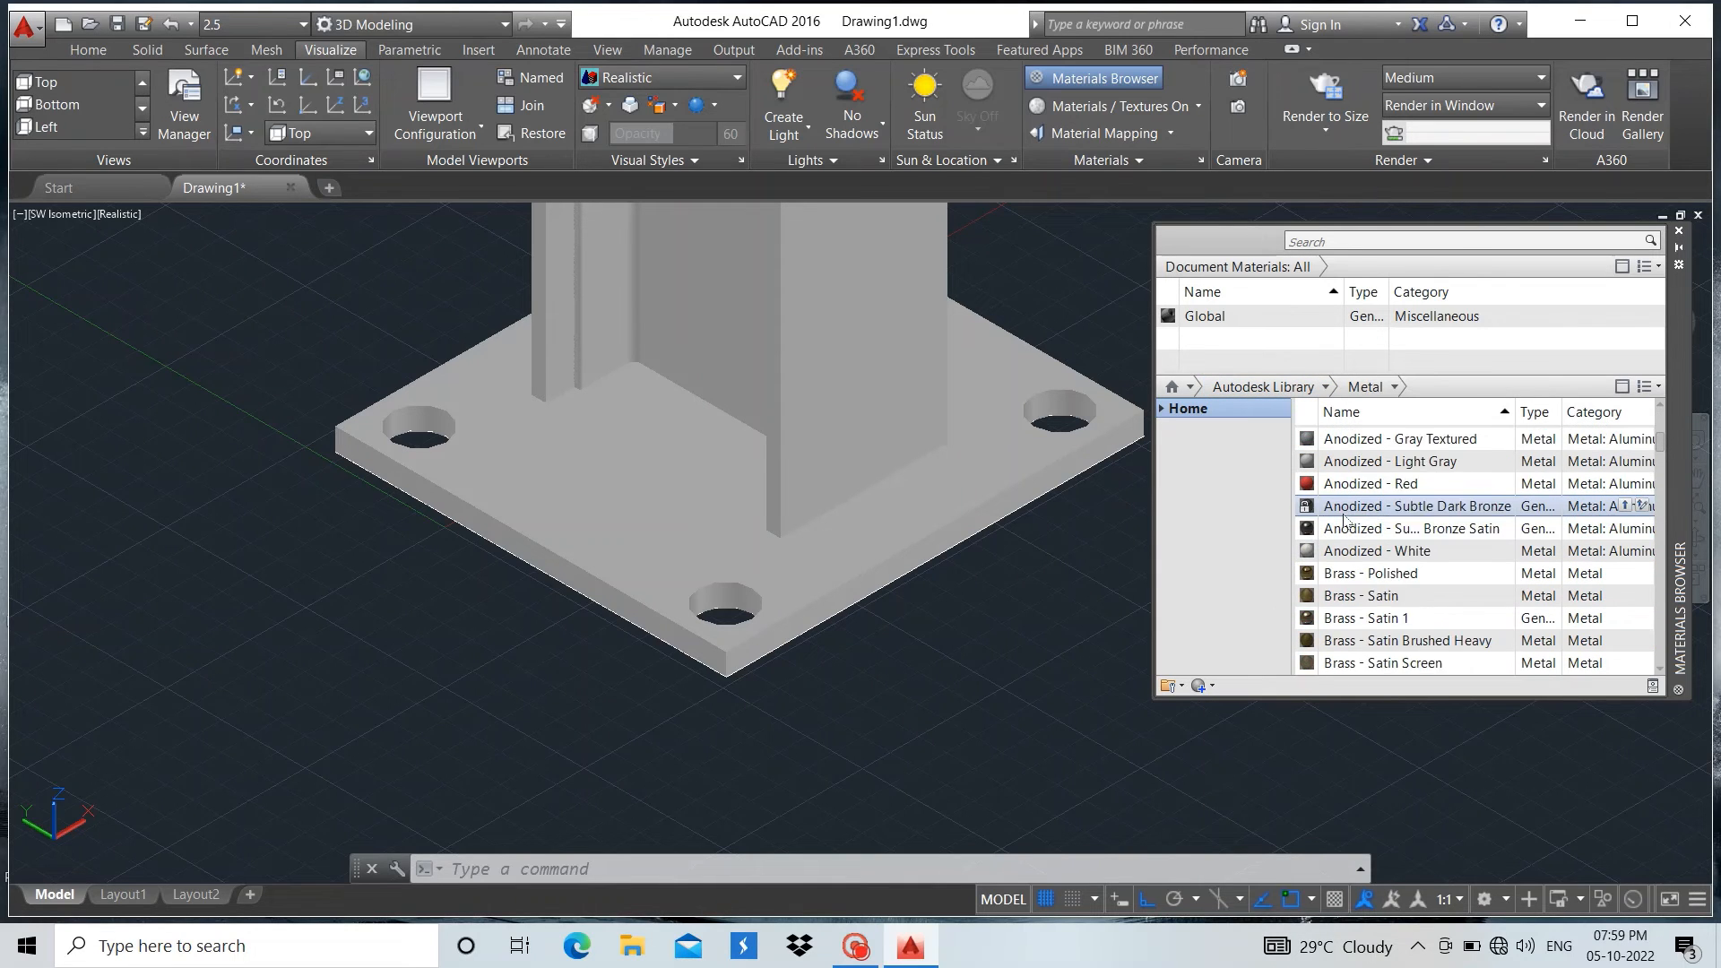
pyautogui.scroll(-8, 1344, 520)
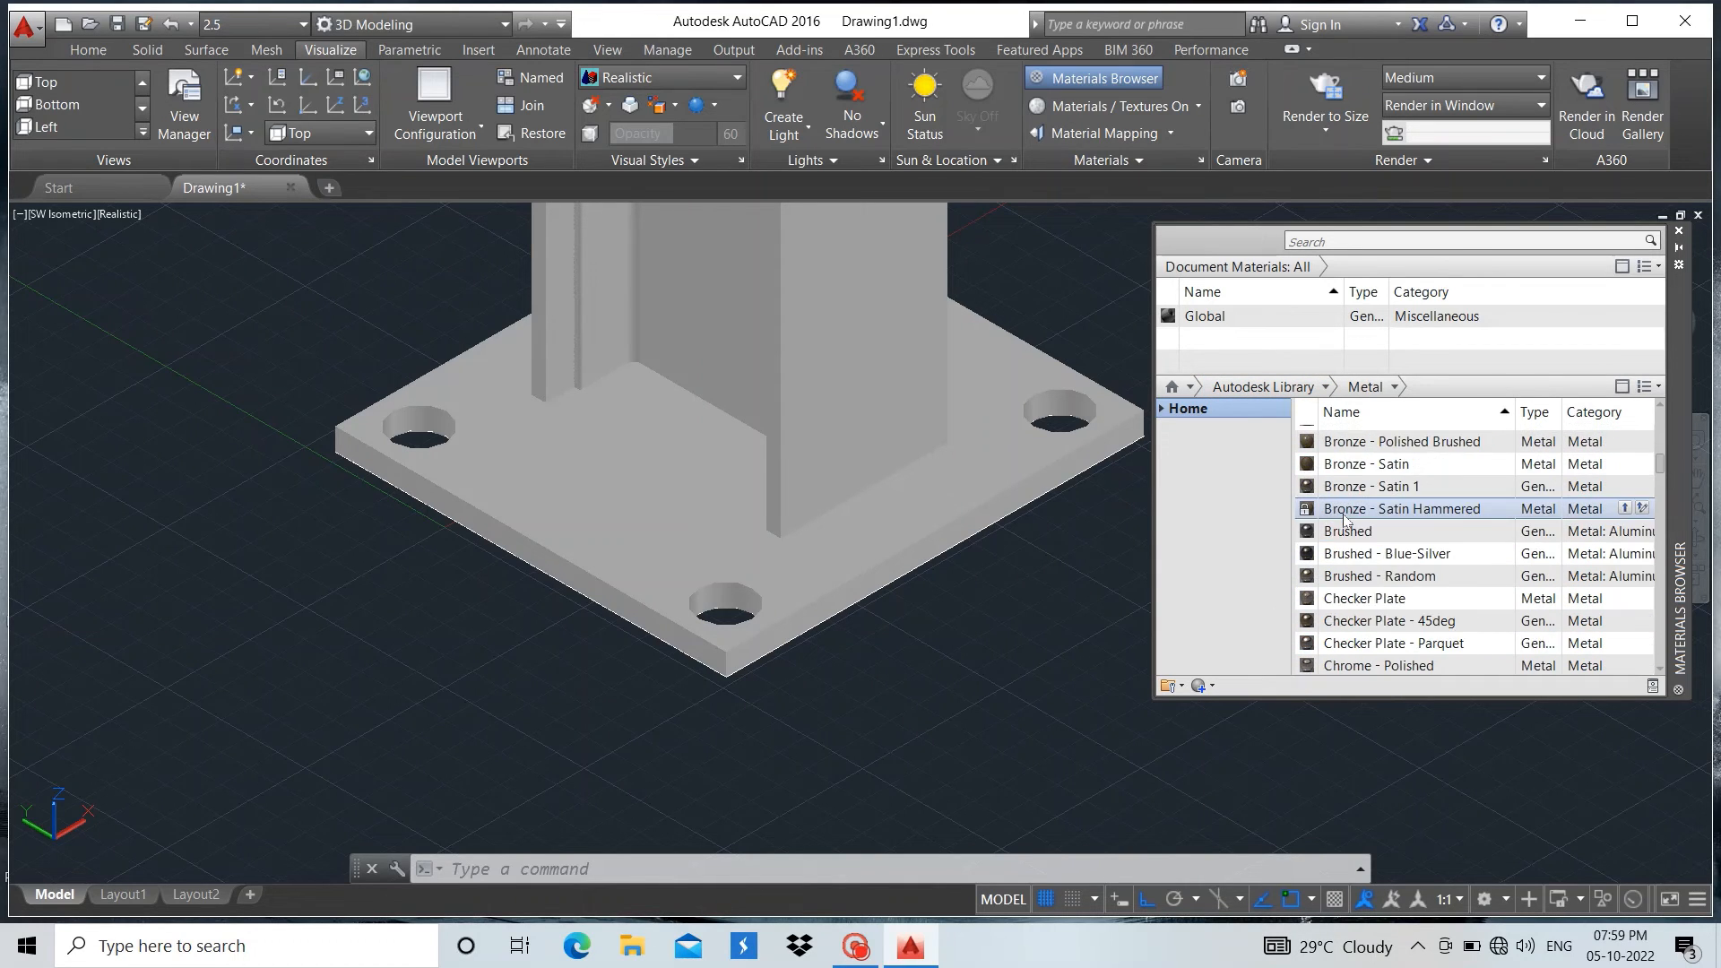
pyautogui.scroll(-8, 1344, 520)
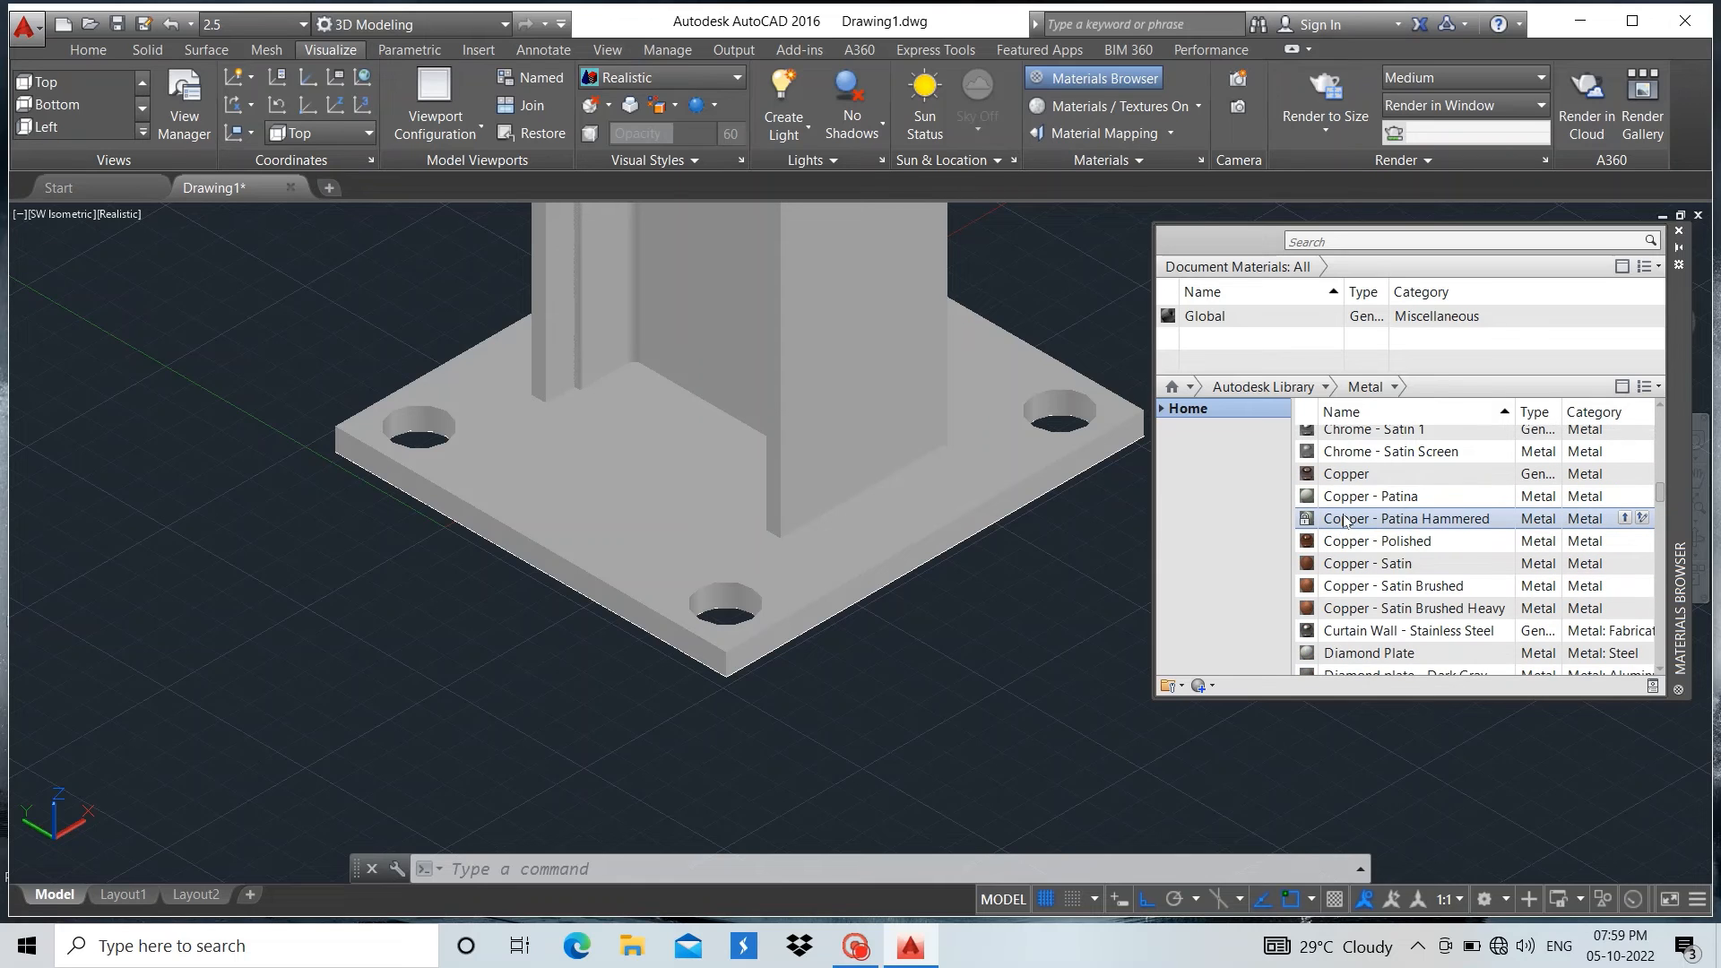
pyautogui.scroll(-4, 1344, 520)
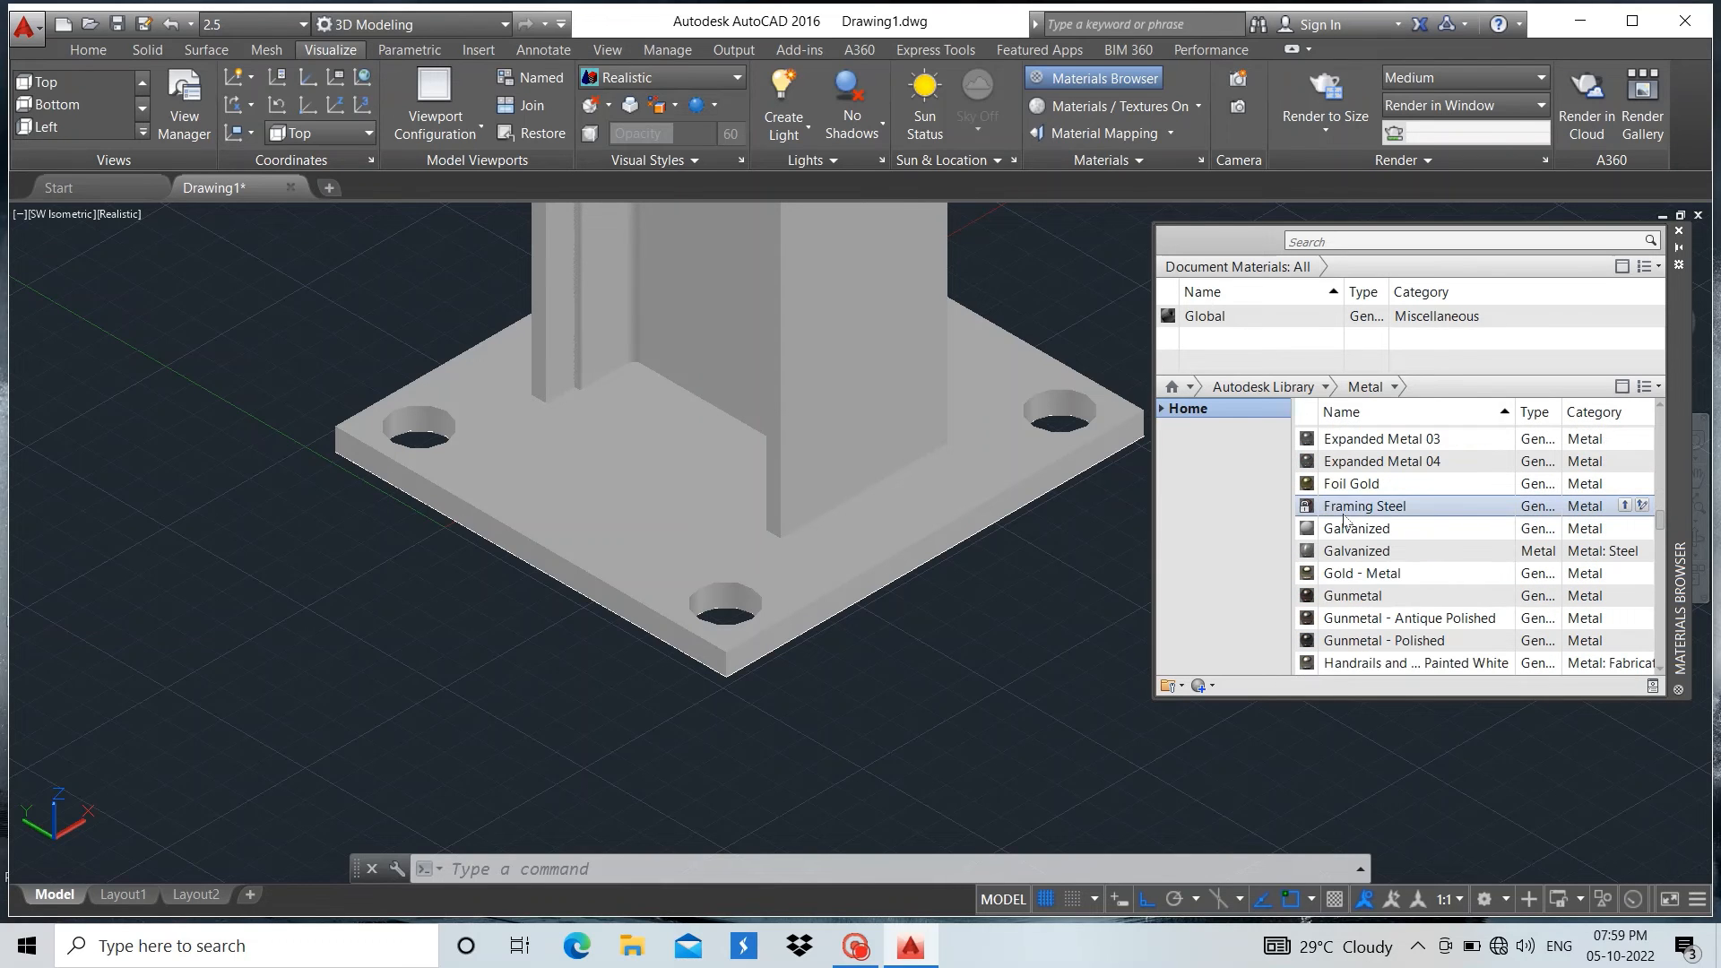
pyautogui.scroll(-4, 1358, 566)
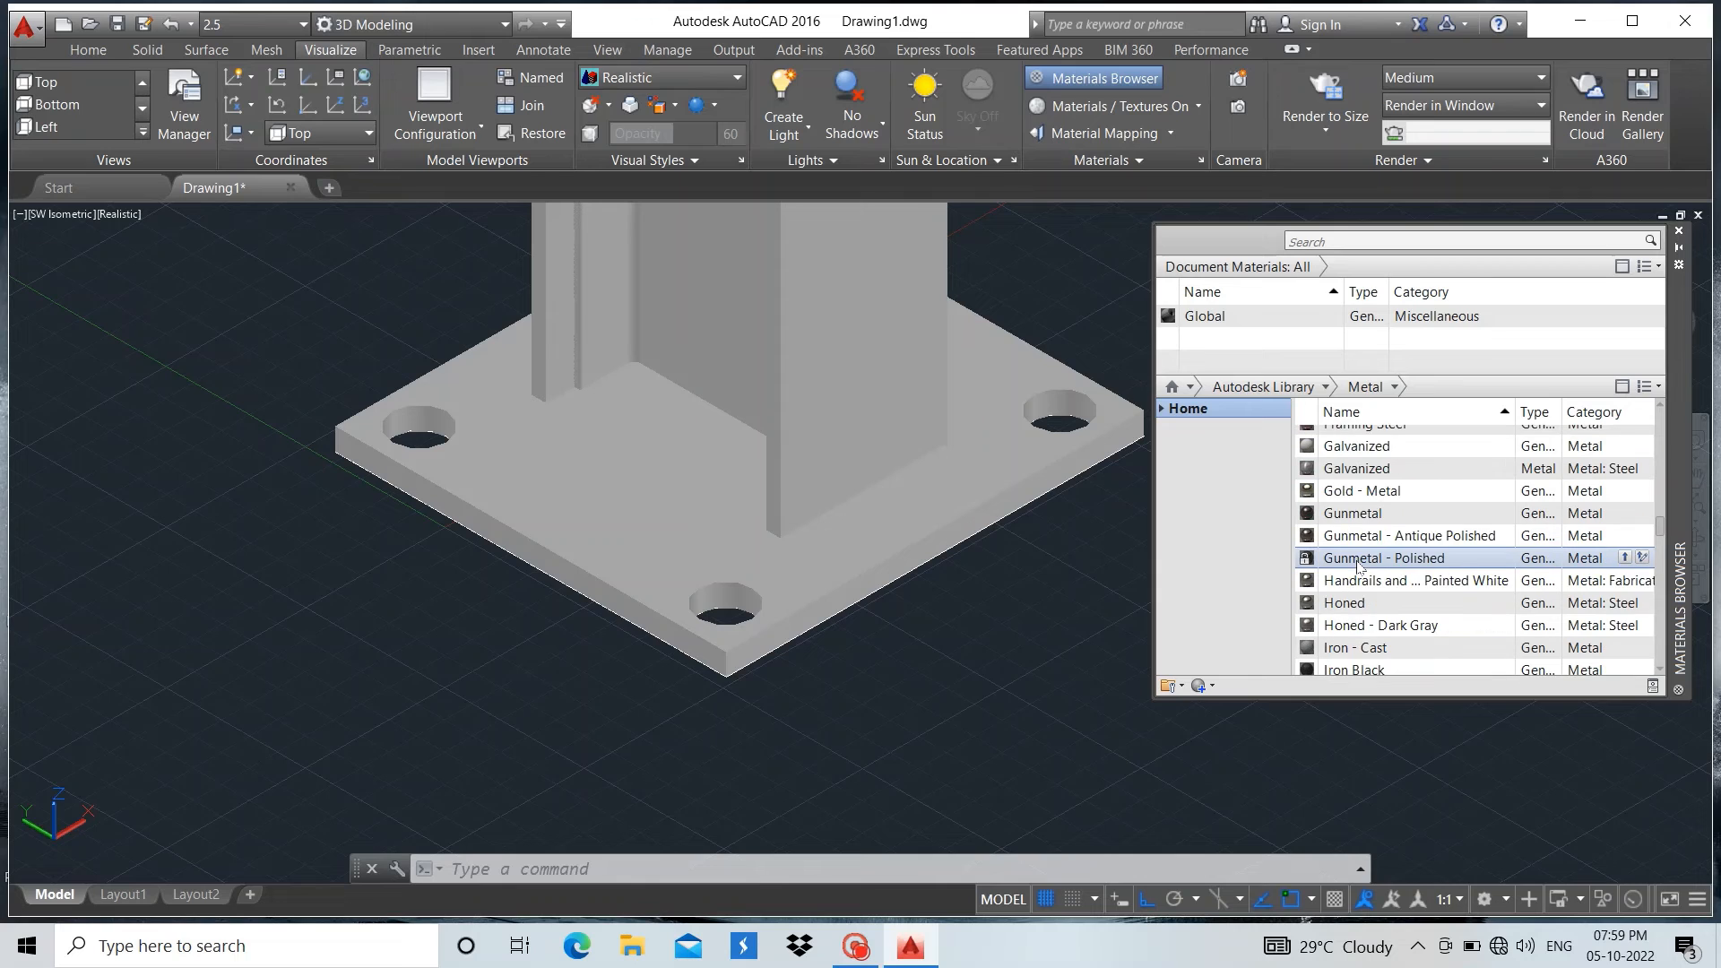
pyautogui.scroll(2, 1359, 566)
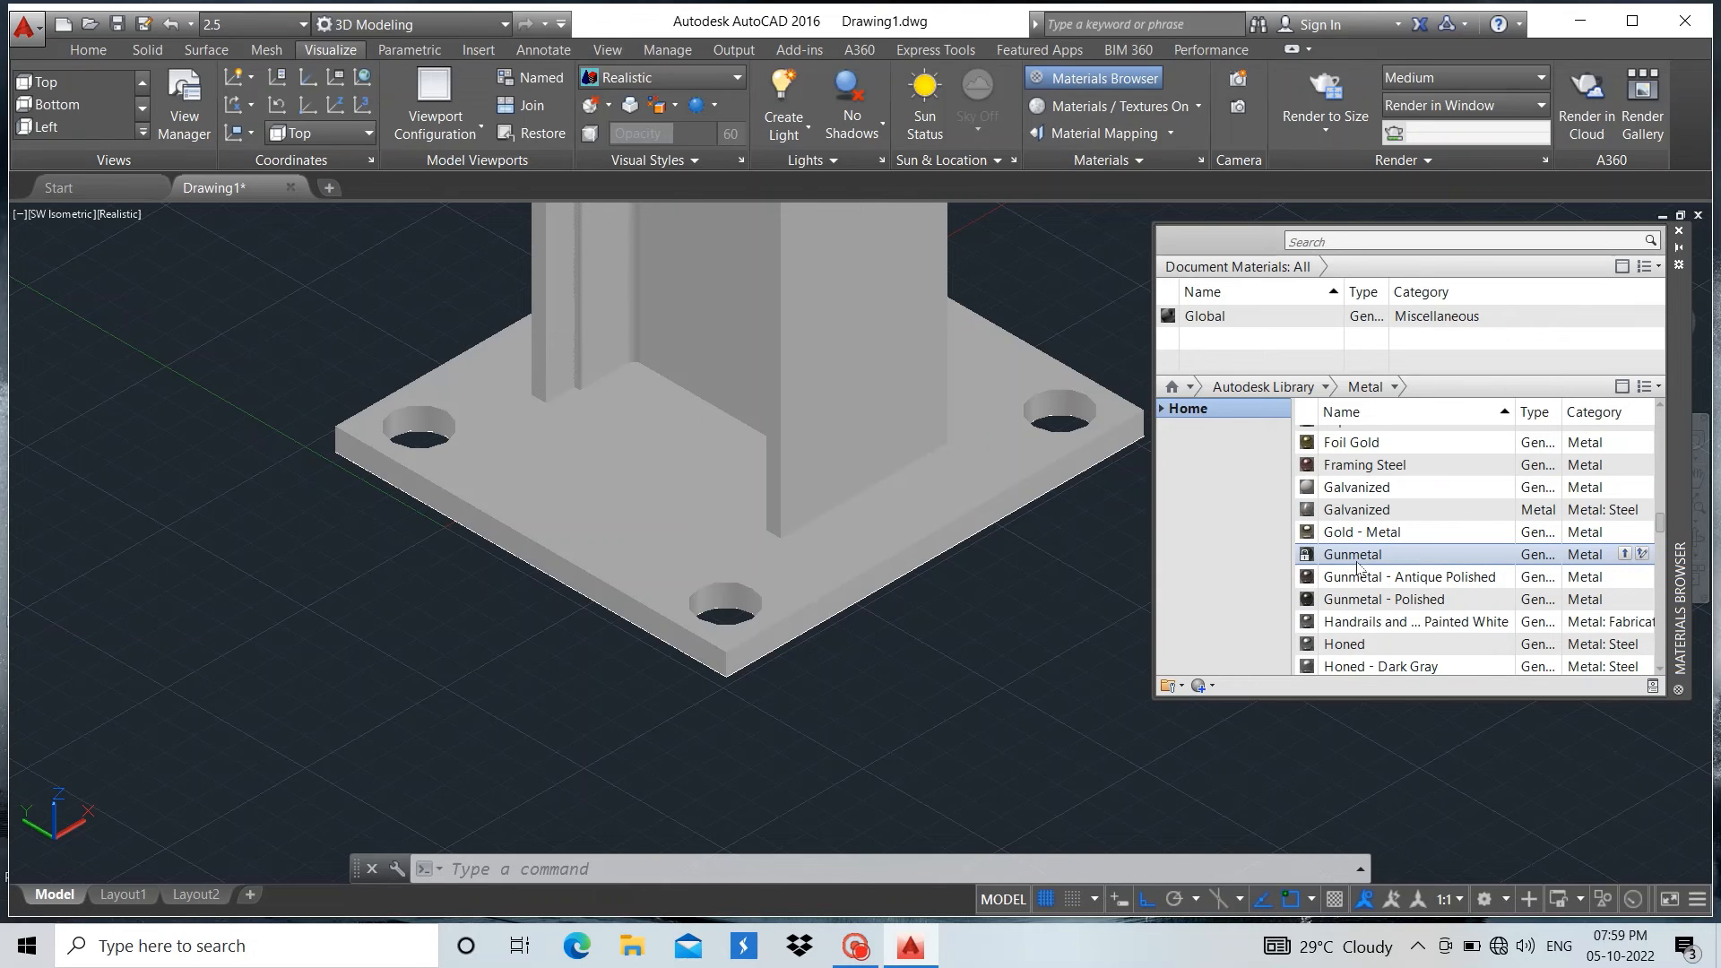
pyautogui.scroll(-7, 1355, 562)
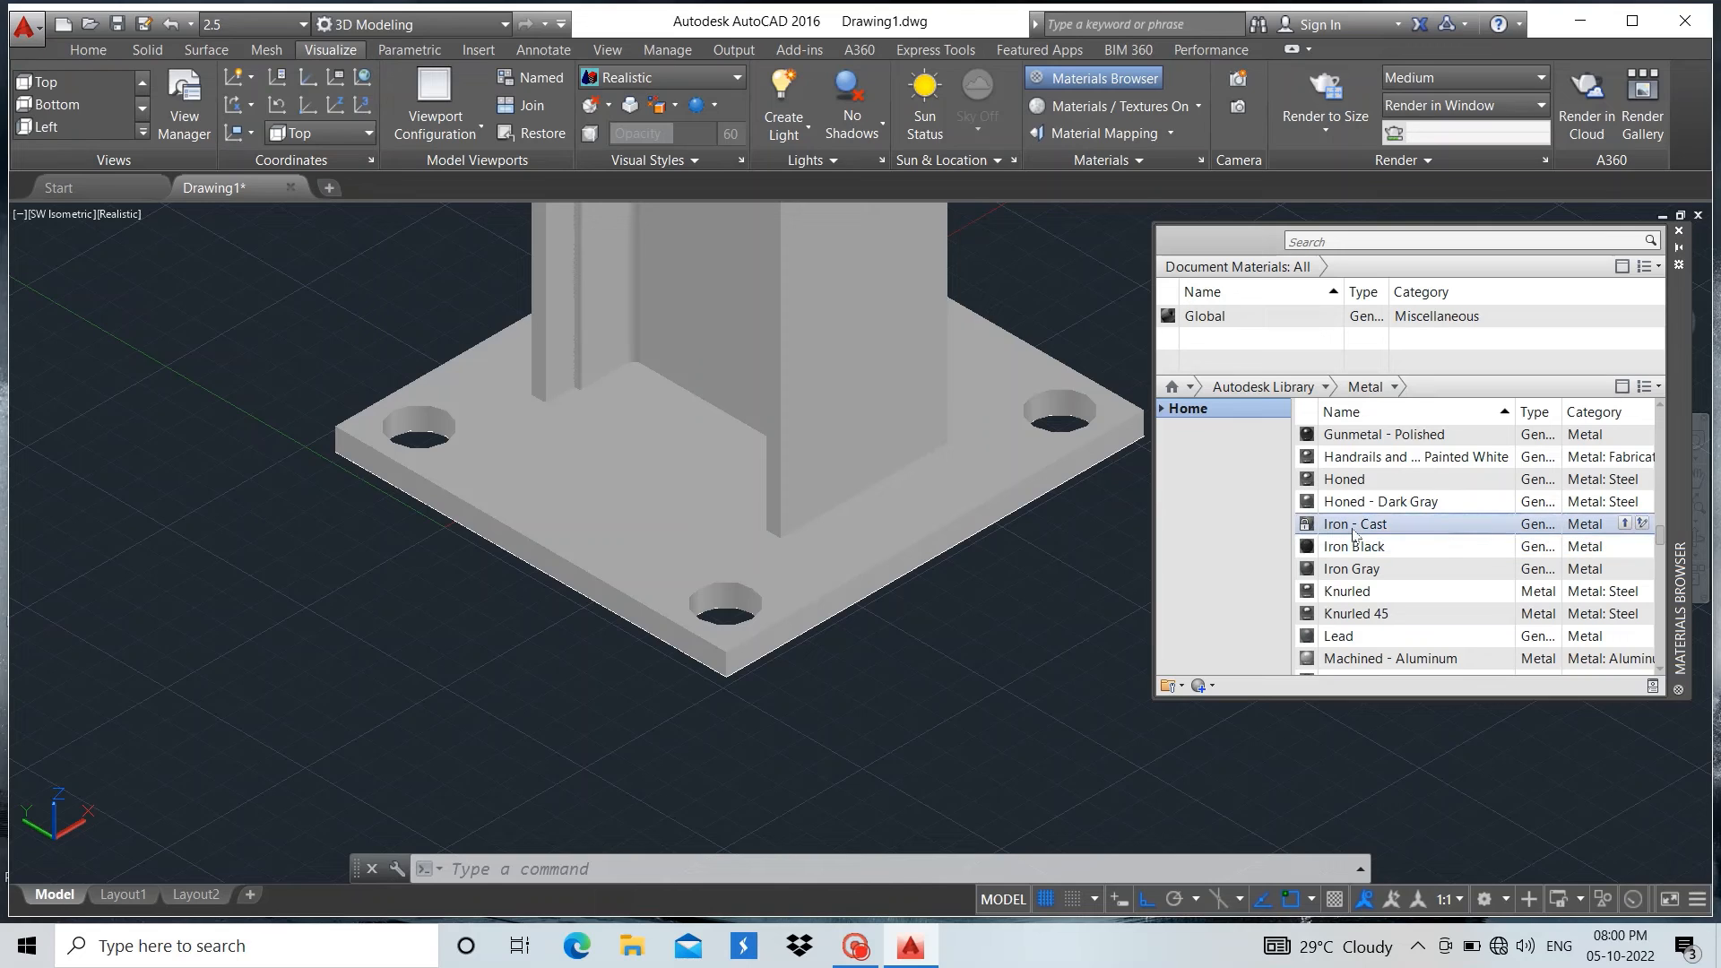
pyautogui.moveTo(1353, 534); pyautogui.dragTo(707, 321)
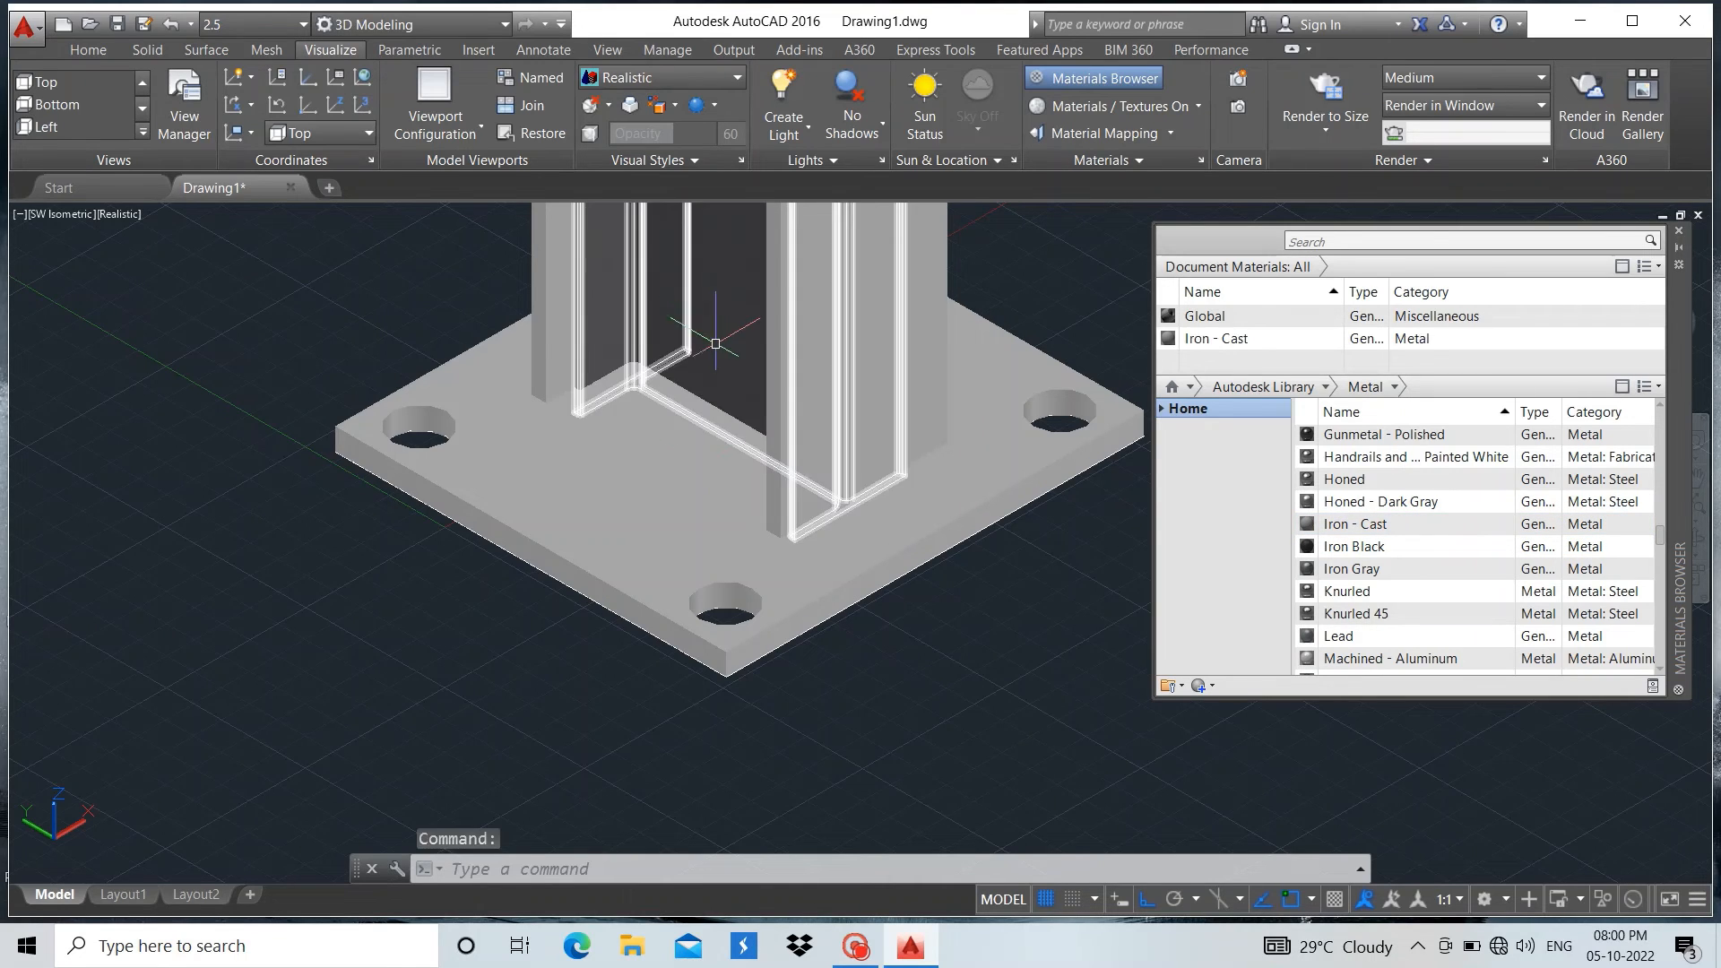
# Apply the Iron Gray material to the base plate with the four holes
pyautogui.scroll(-4, 732, 688)
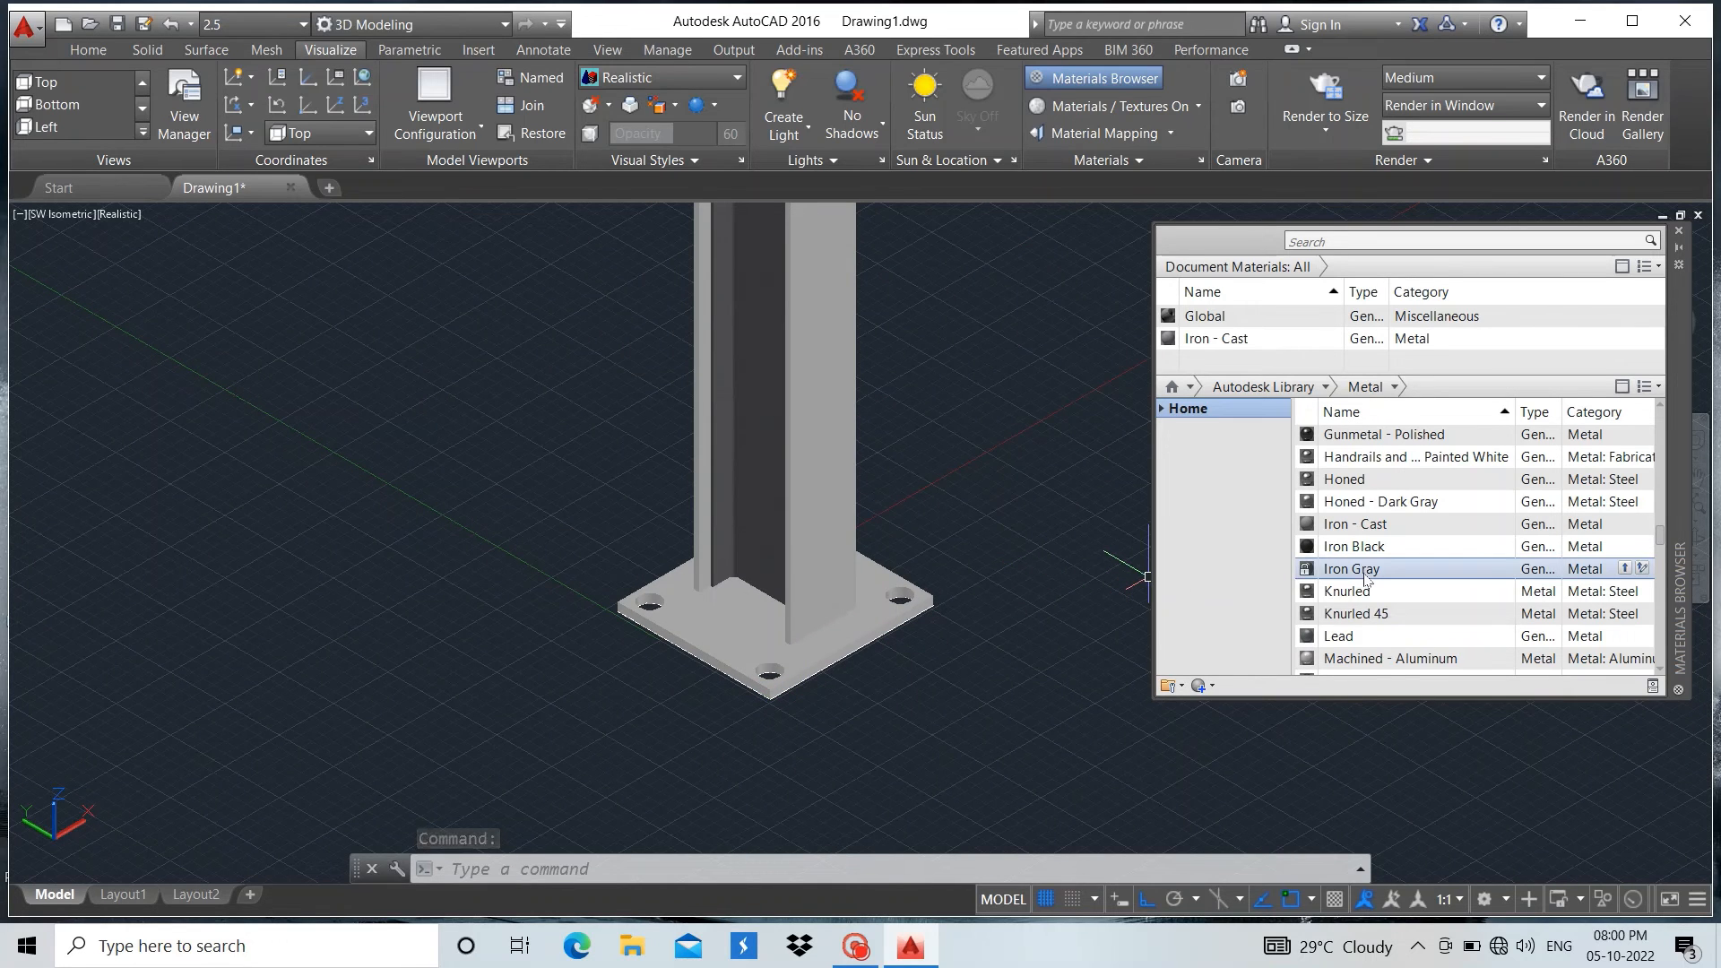
pyautogui.moveTo(1365, 579); pyautogui.dragTo(1033, 619)
pyautogui.moveTo(722, 618); pyautogui.dragTo(725, 622)
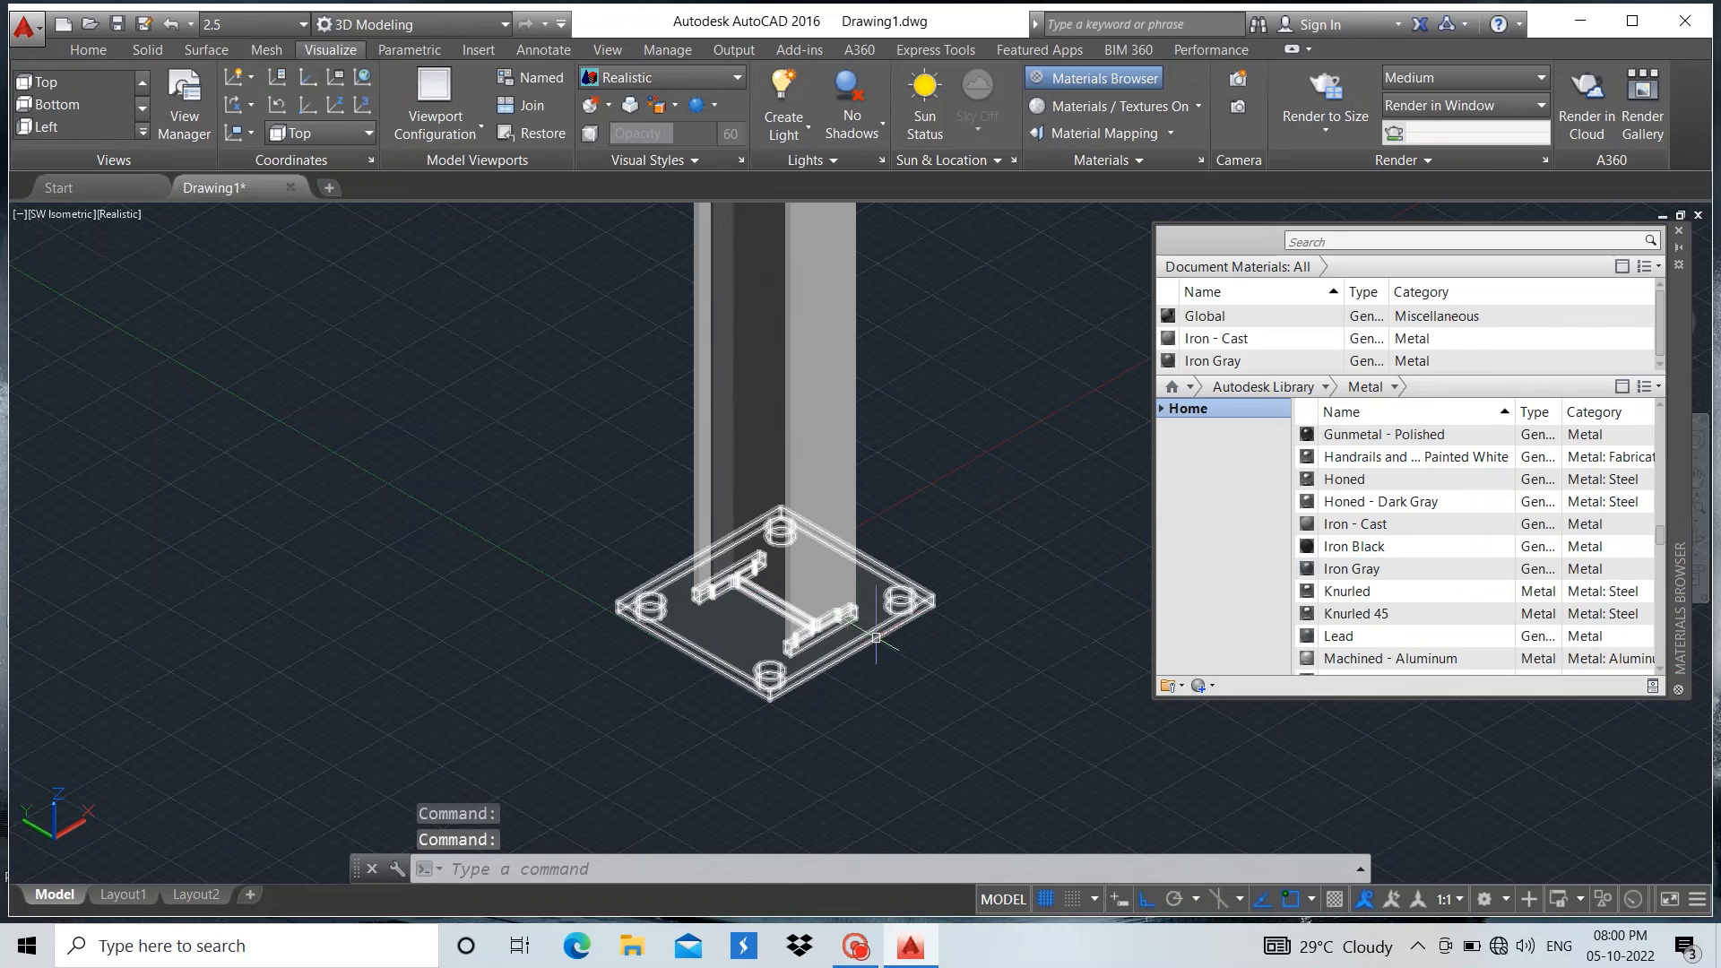
pyautogui.scroll(4, 927, 597)
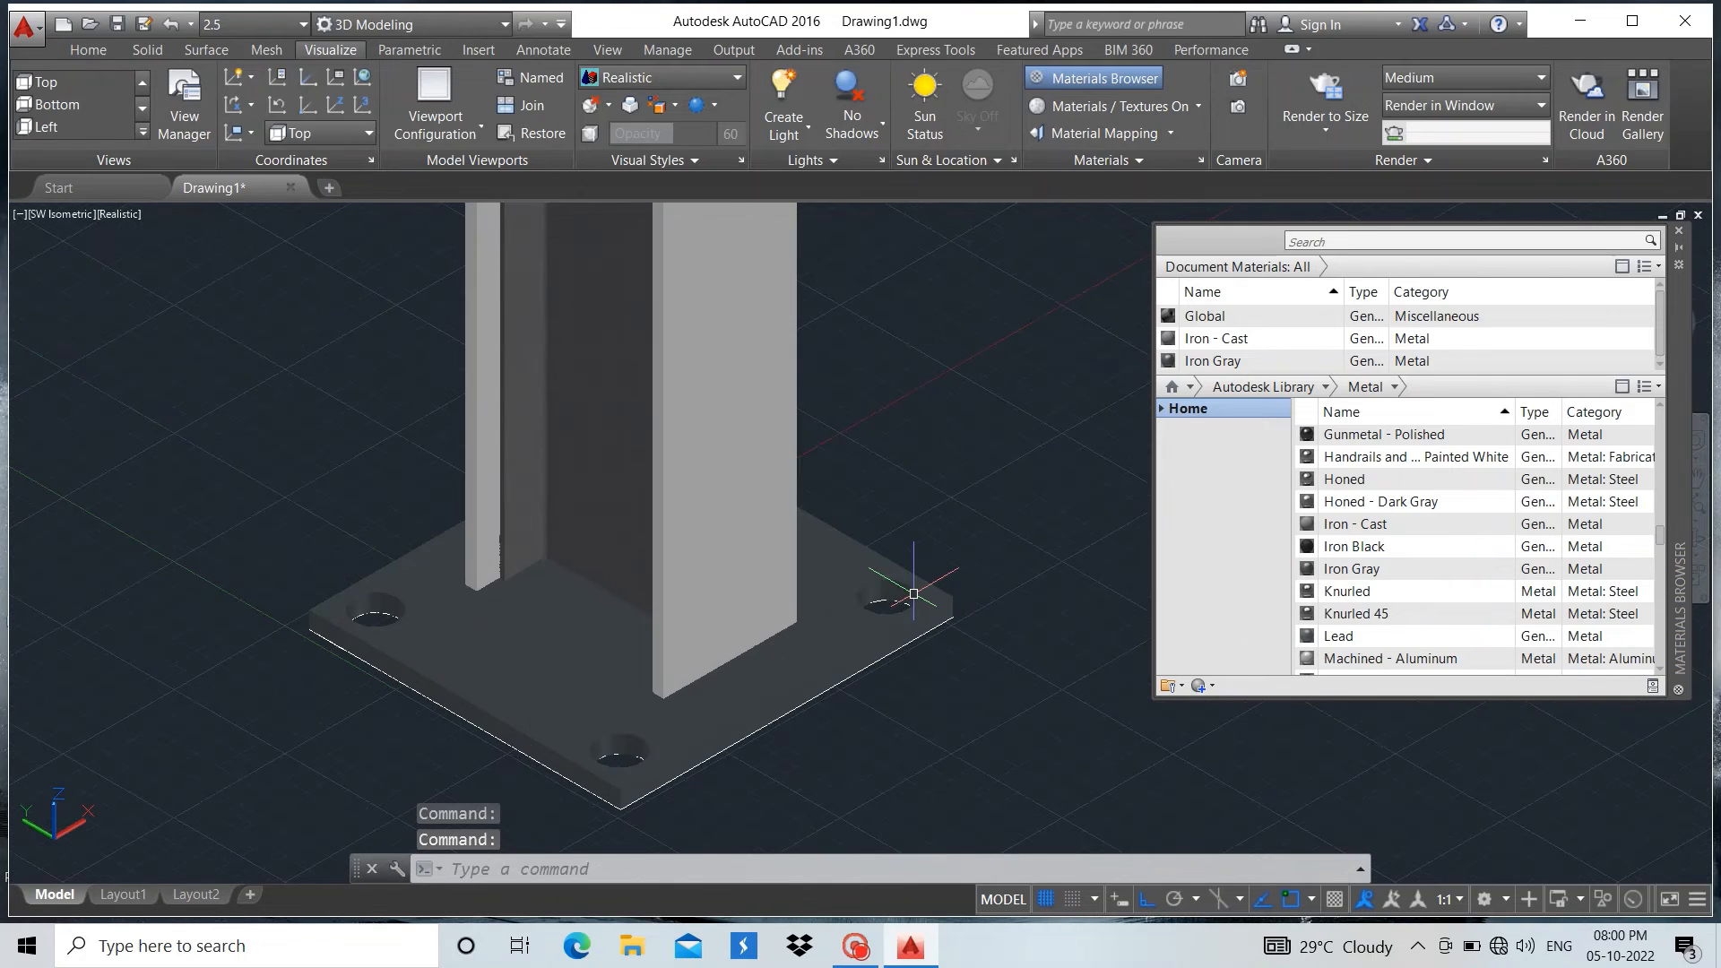
# Start the BACKGROUND command and set the view's background type to Solid
pyautogui.keyDown('shift'); pyautogui.moveTo(854, 627); pyautogui.dragTo(1041, 824, button='middle'); pyautogui.keyUp('shift')
pyautogui.keyDown('shift'); pyautogui.moveTo(985, 551); pyautogui.dragTo(255, 610, button='middle'); pyautogui.keyUp('shift')
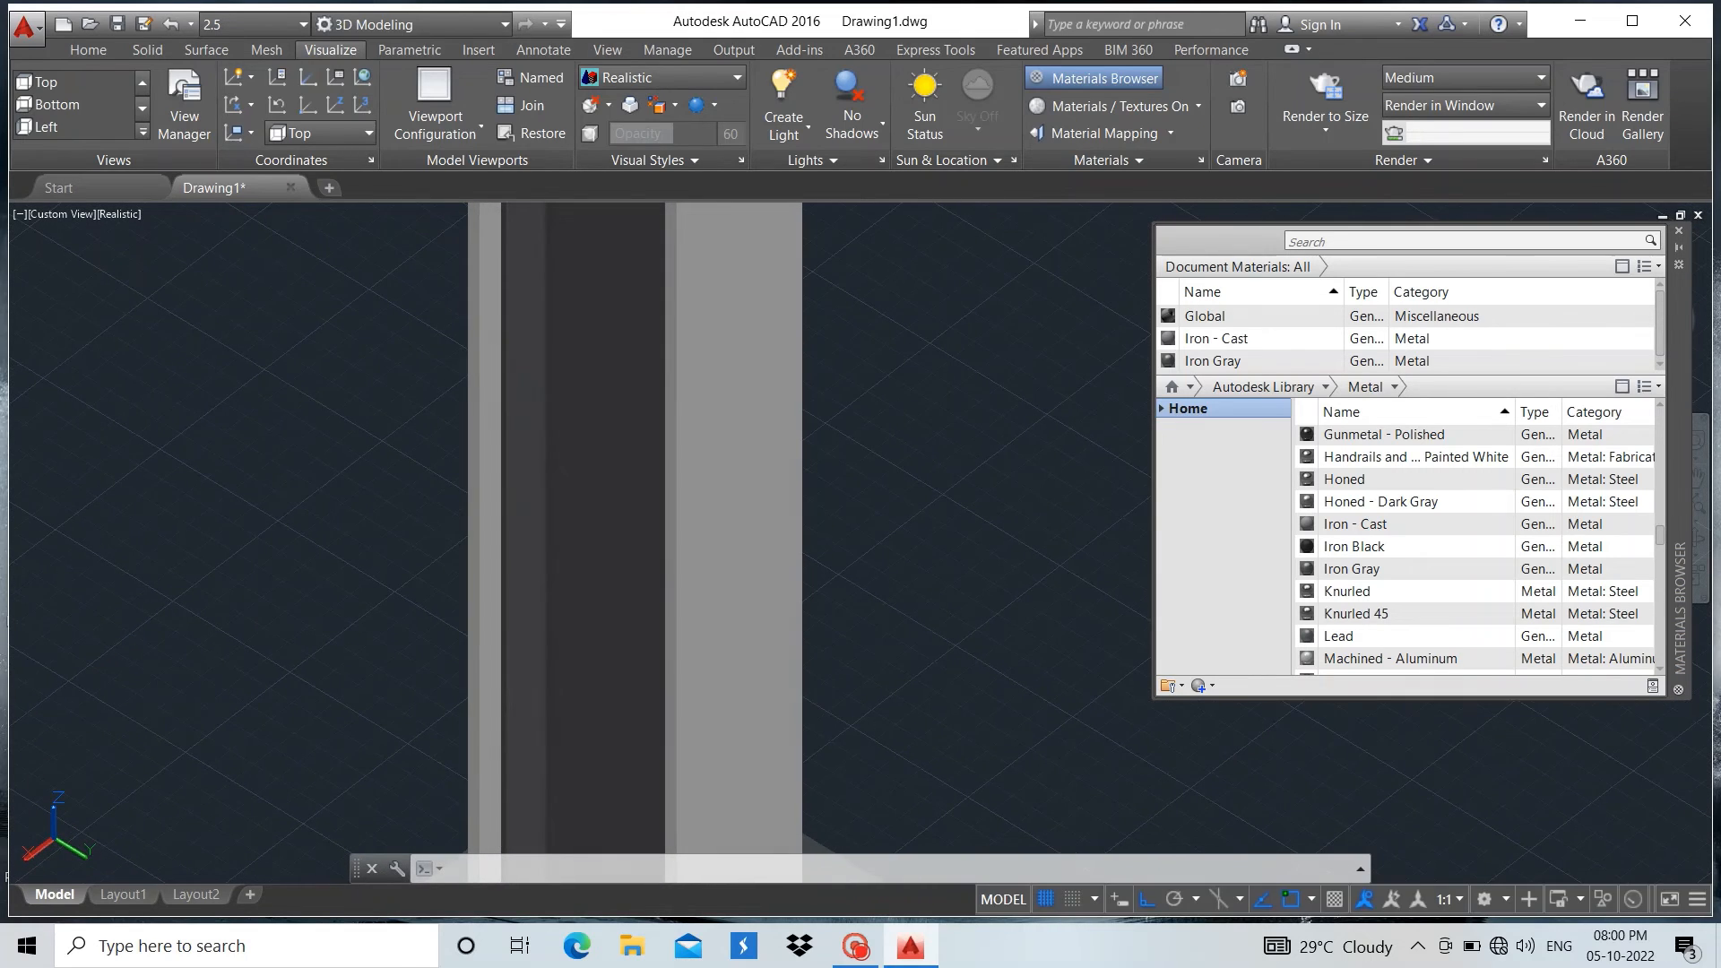
pyautogui.scroll(-5, 359, 565)
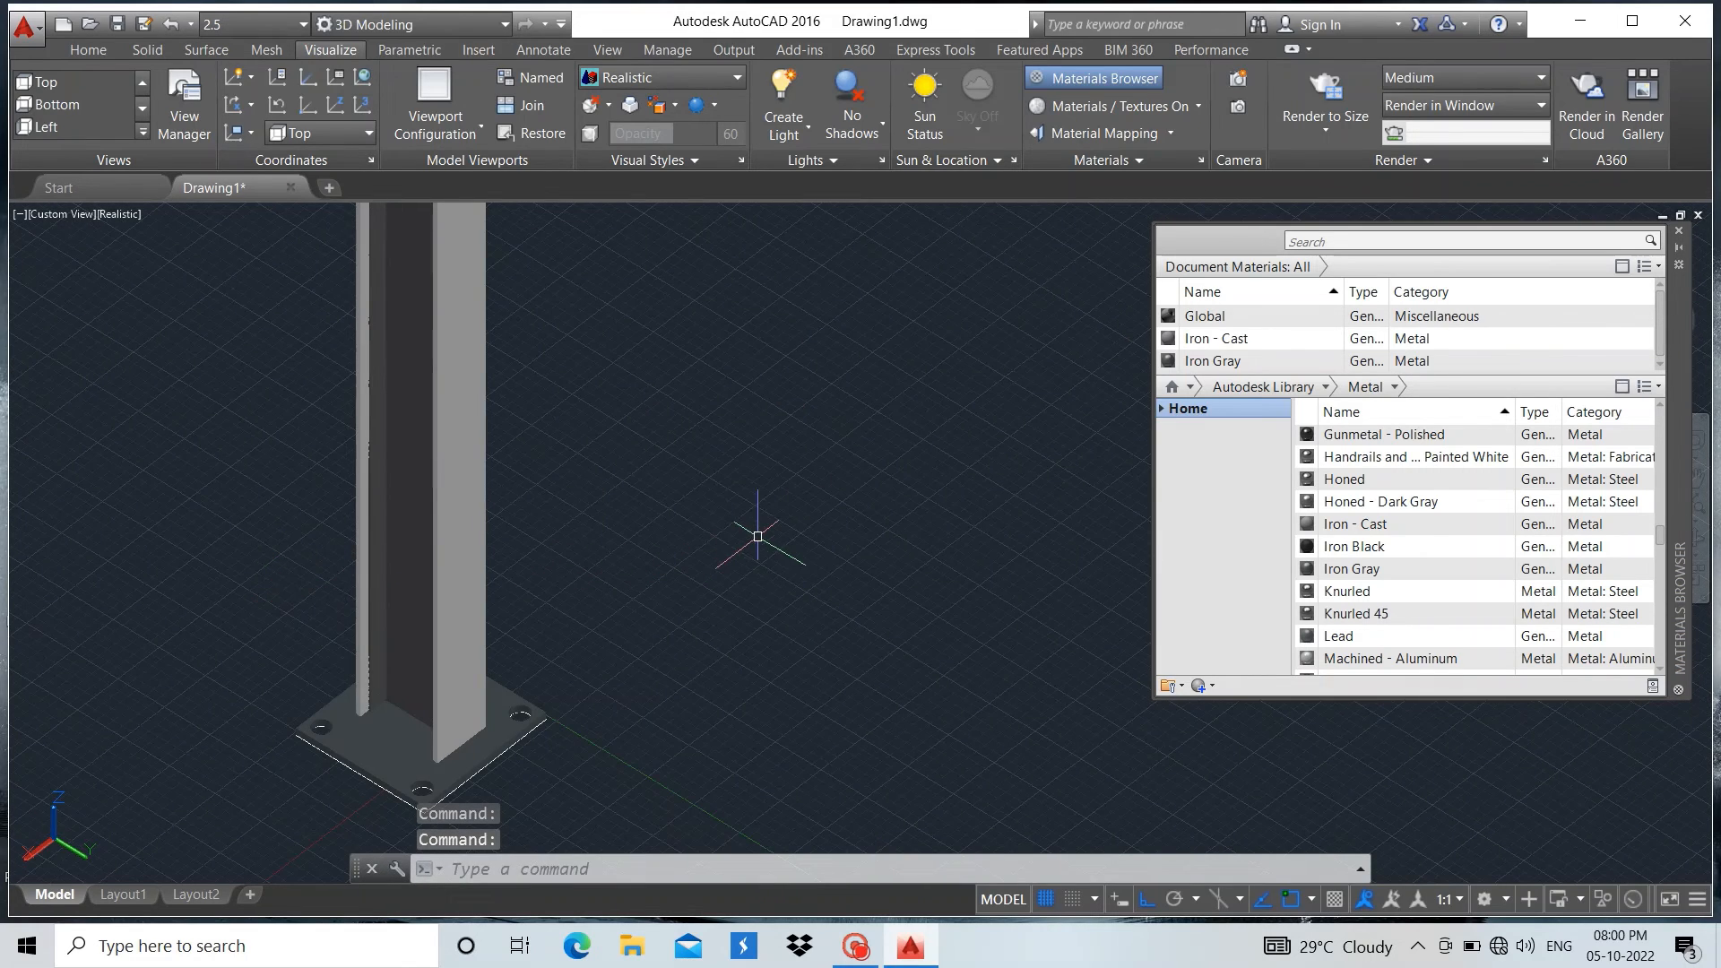
pyautogui.press('Escape')
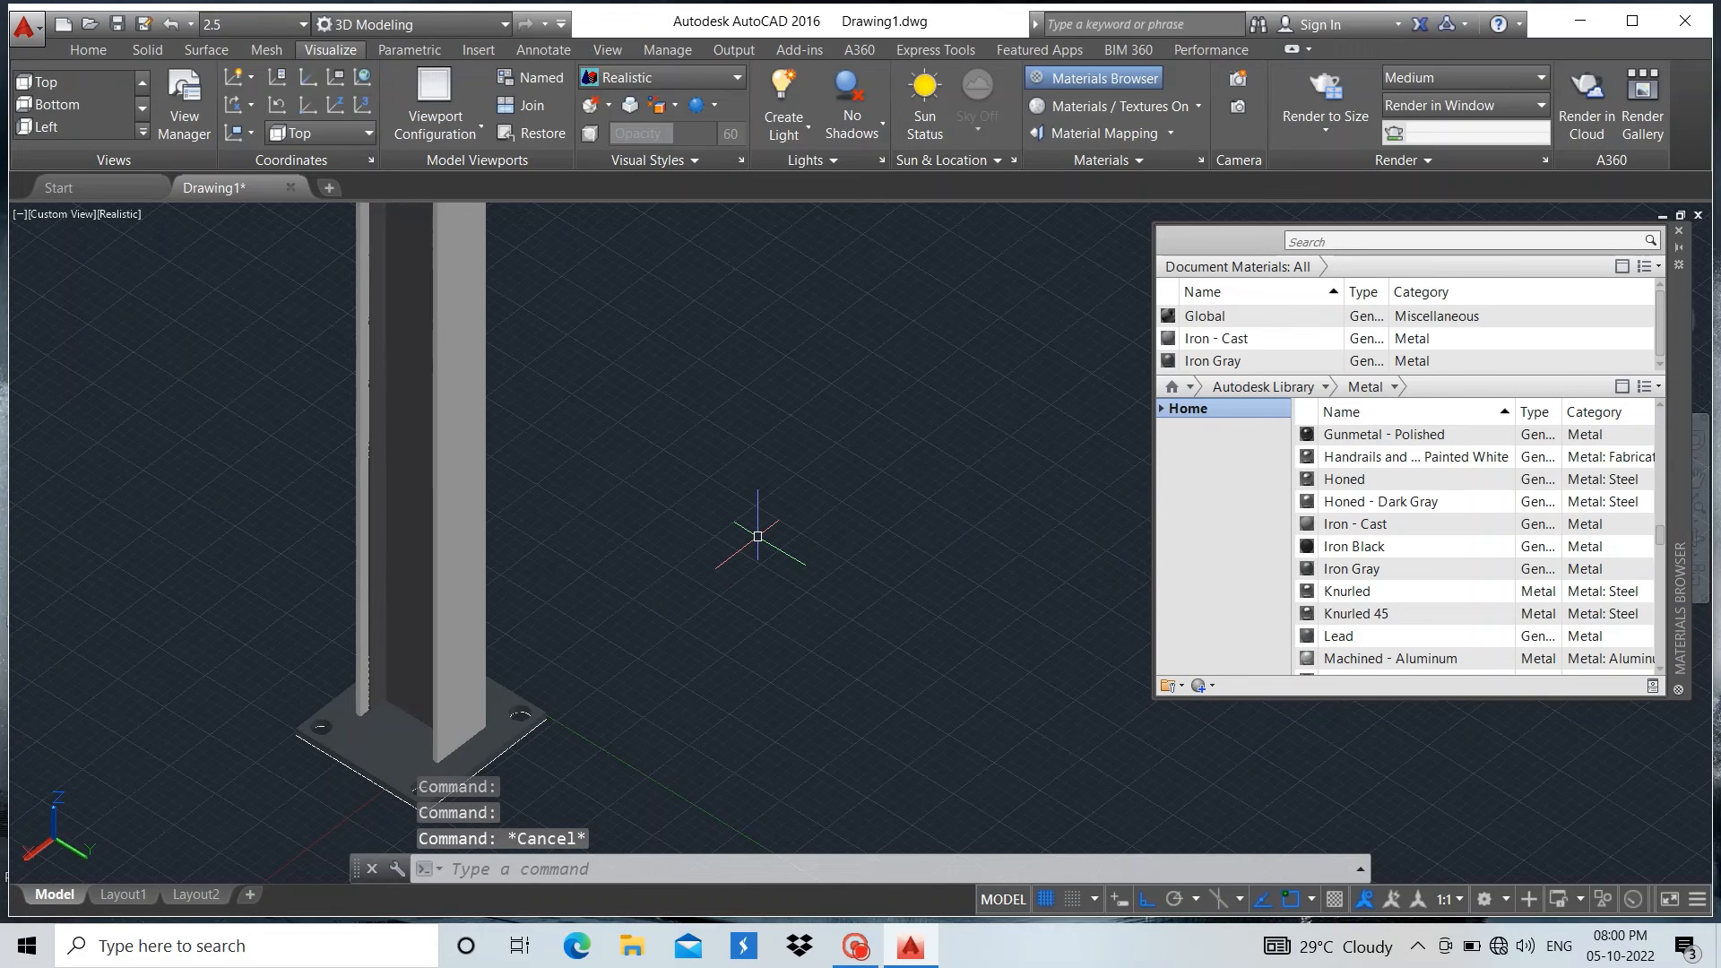
pyautogui.write('BACKGROUND')
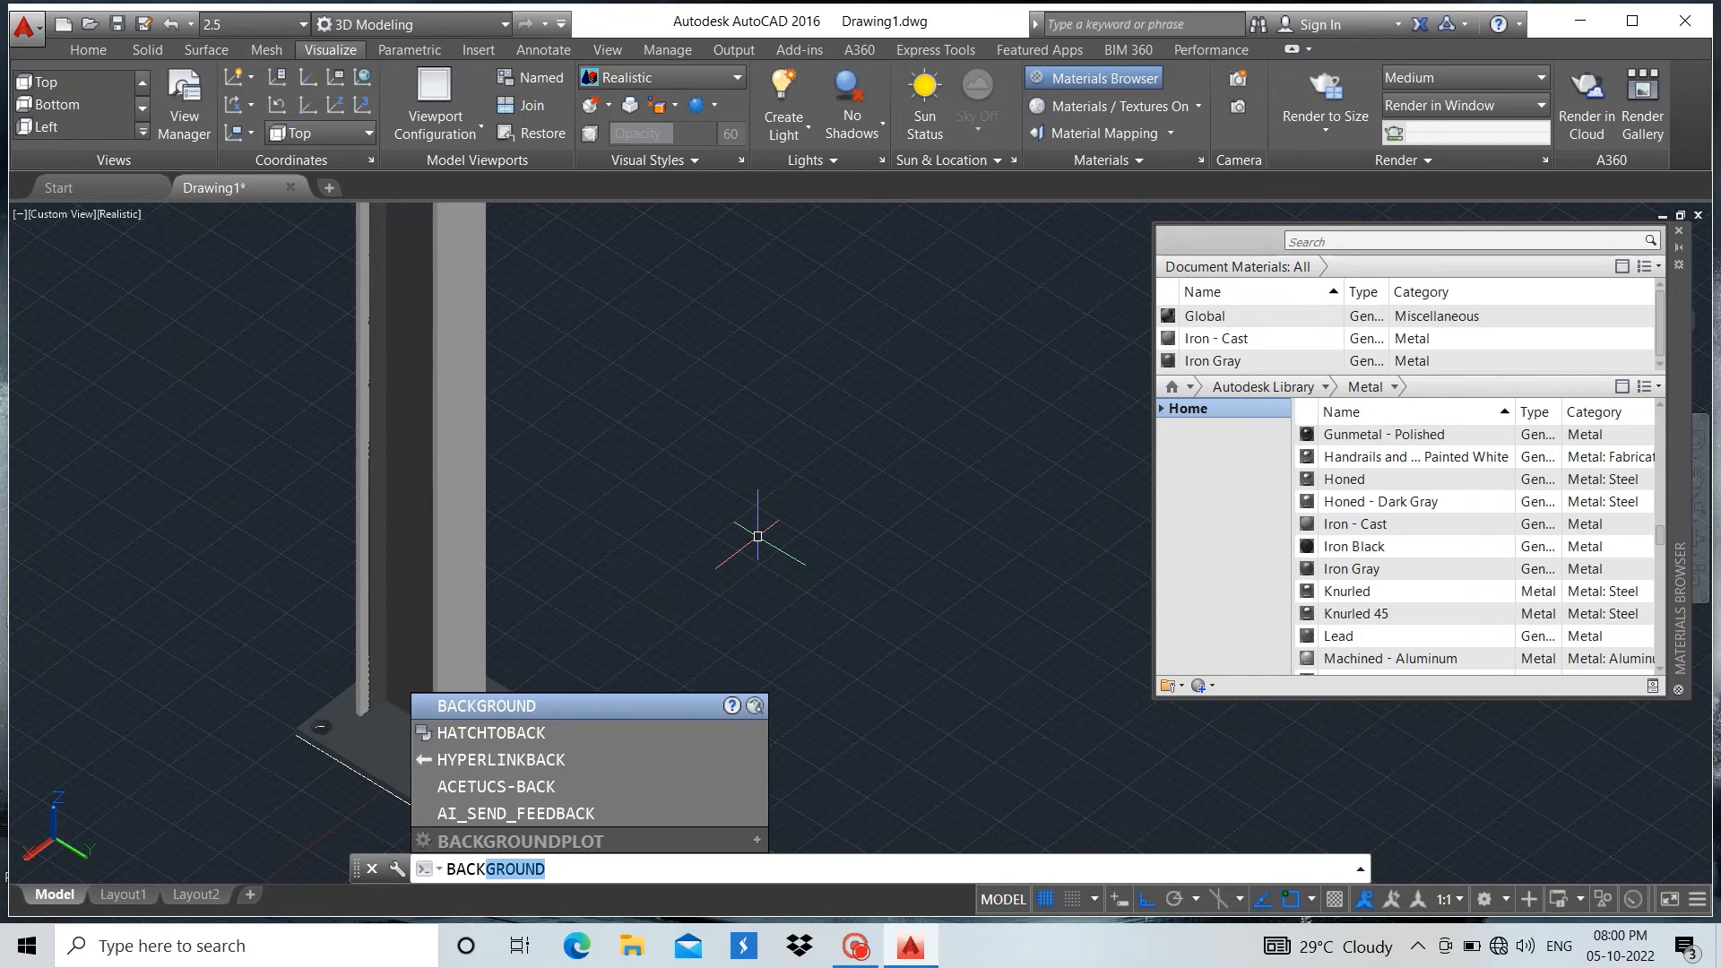
pyautogui.click(541, 709)
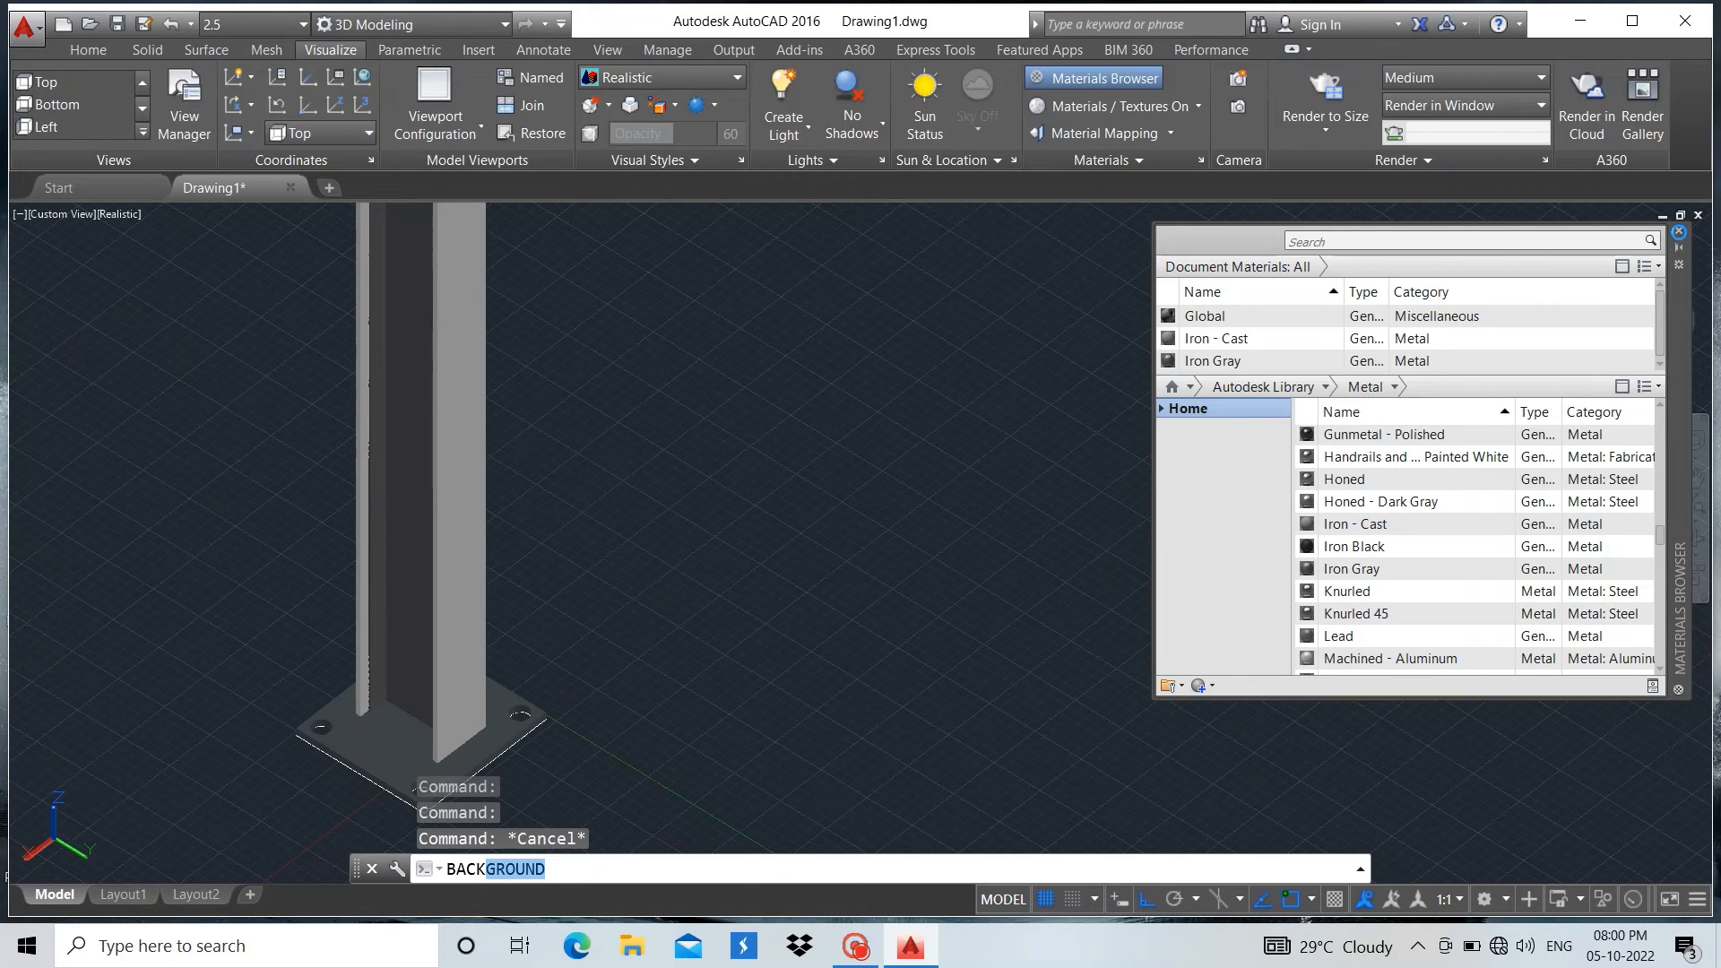
pyautogui.press('Return')
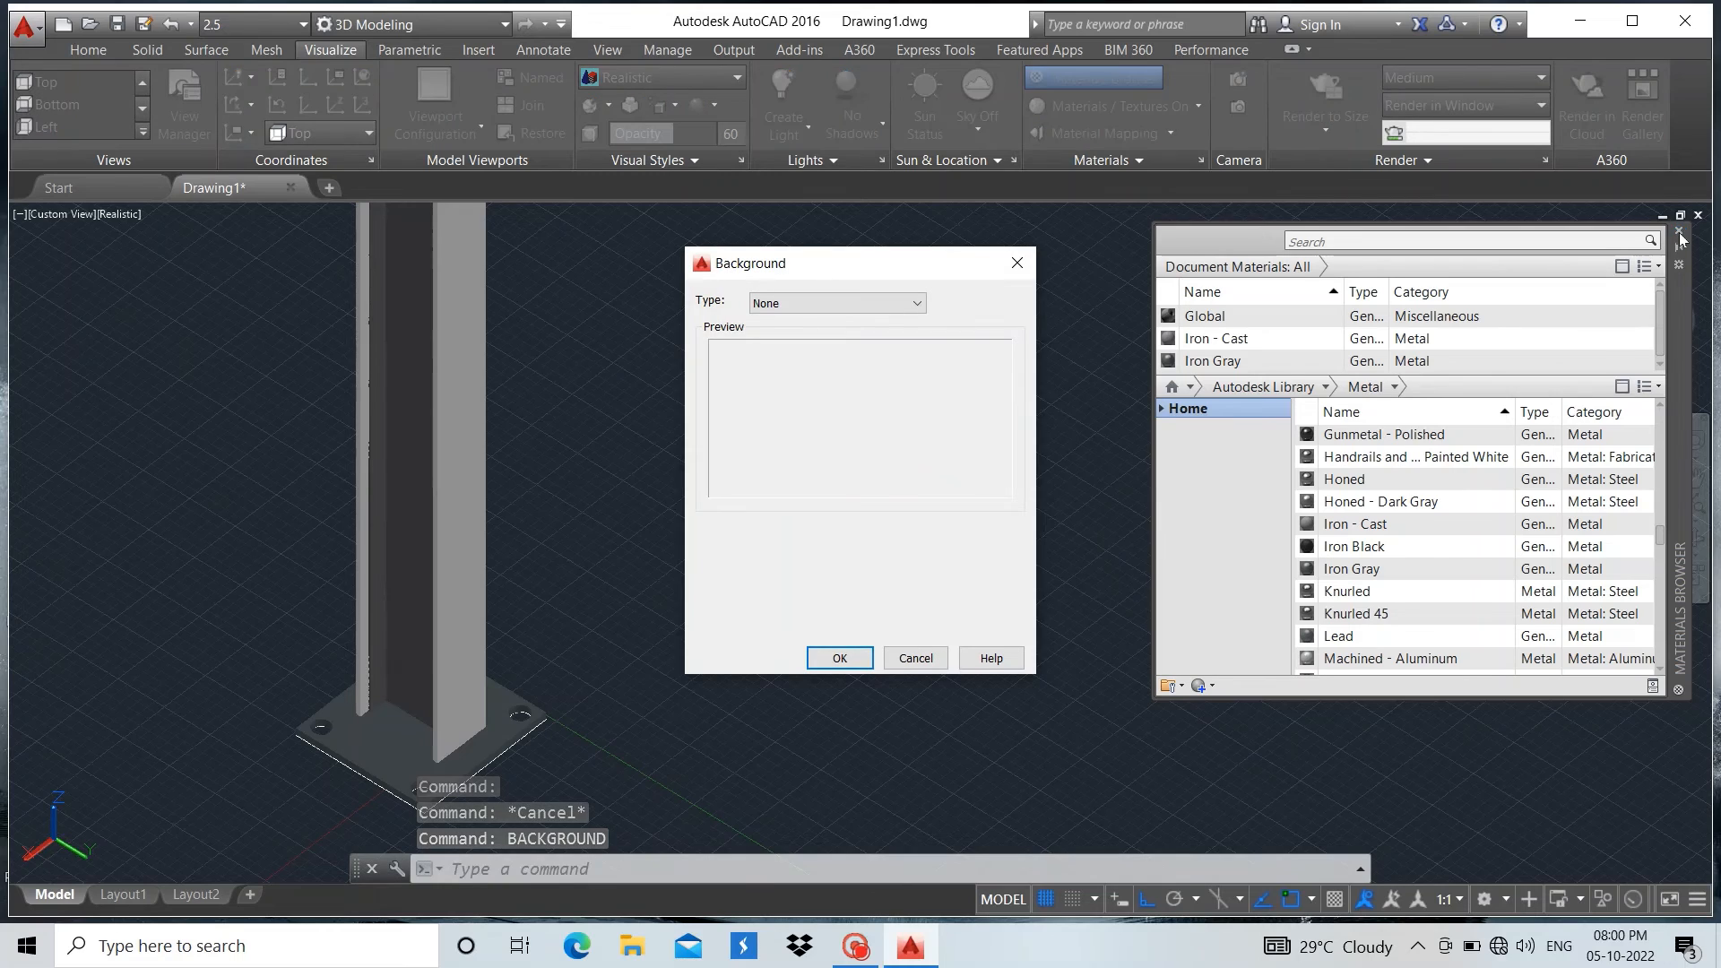
pyautogui.click(918, 305)
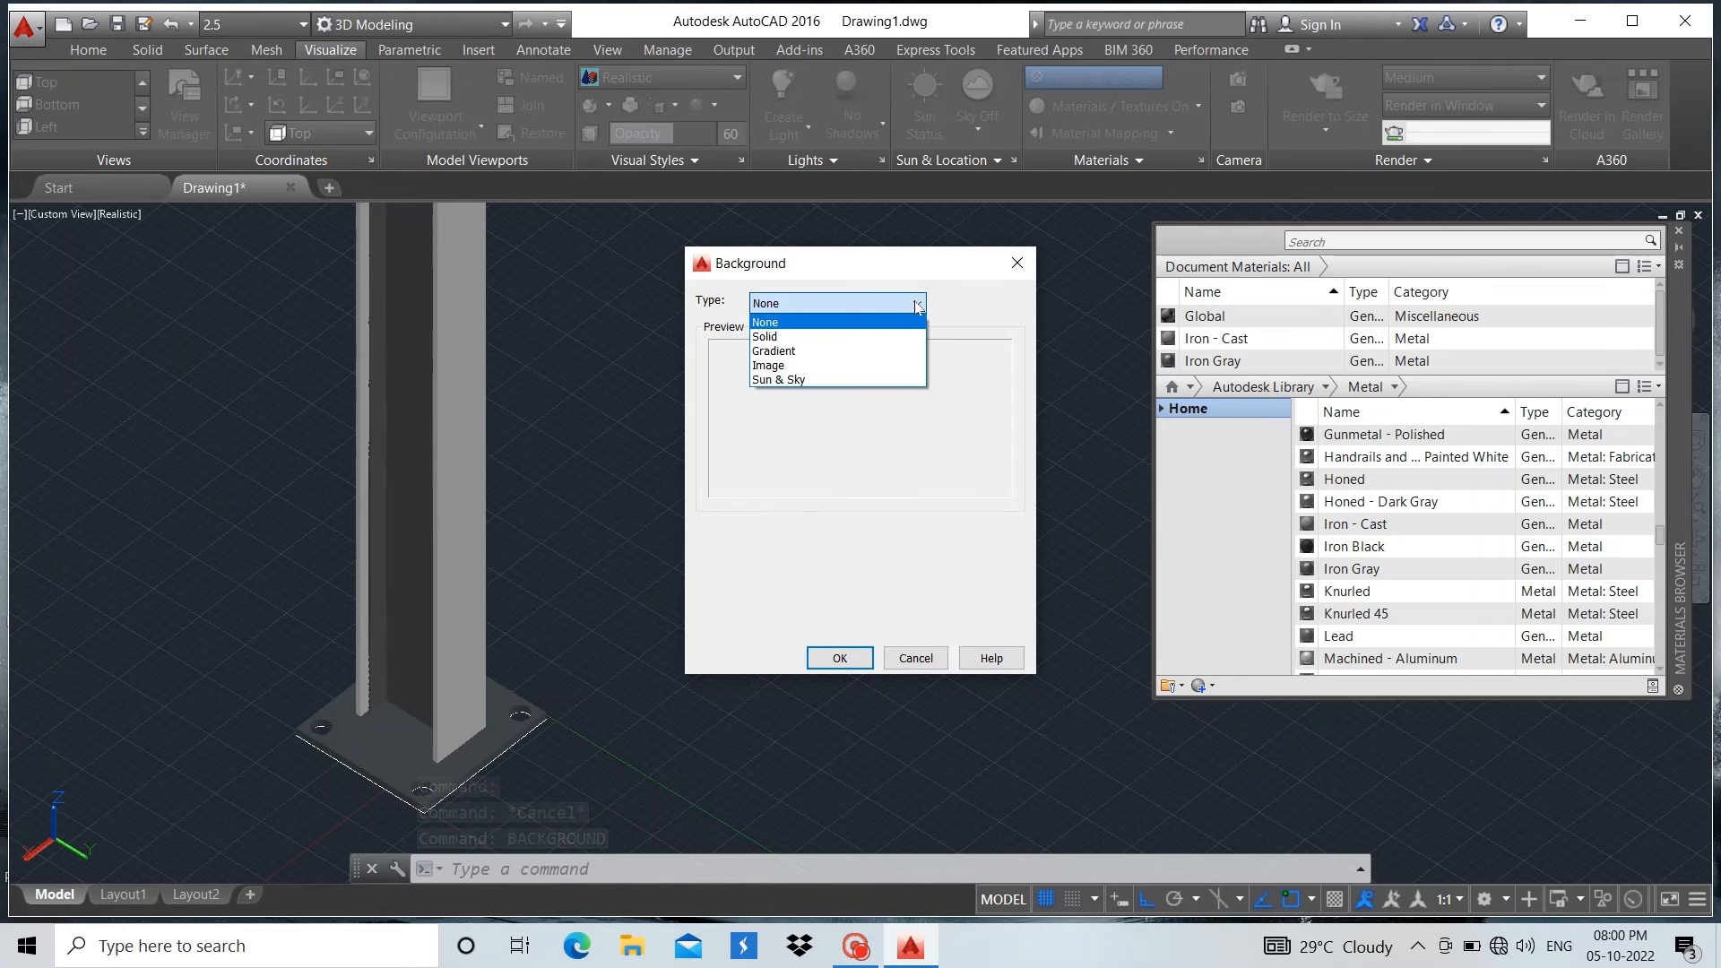
pyautogui.click(860, 334)
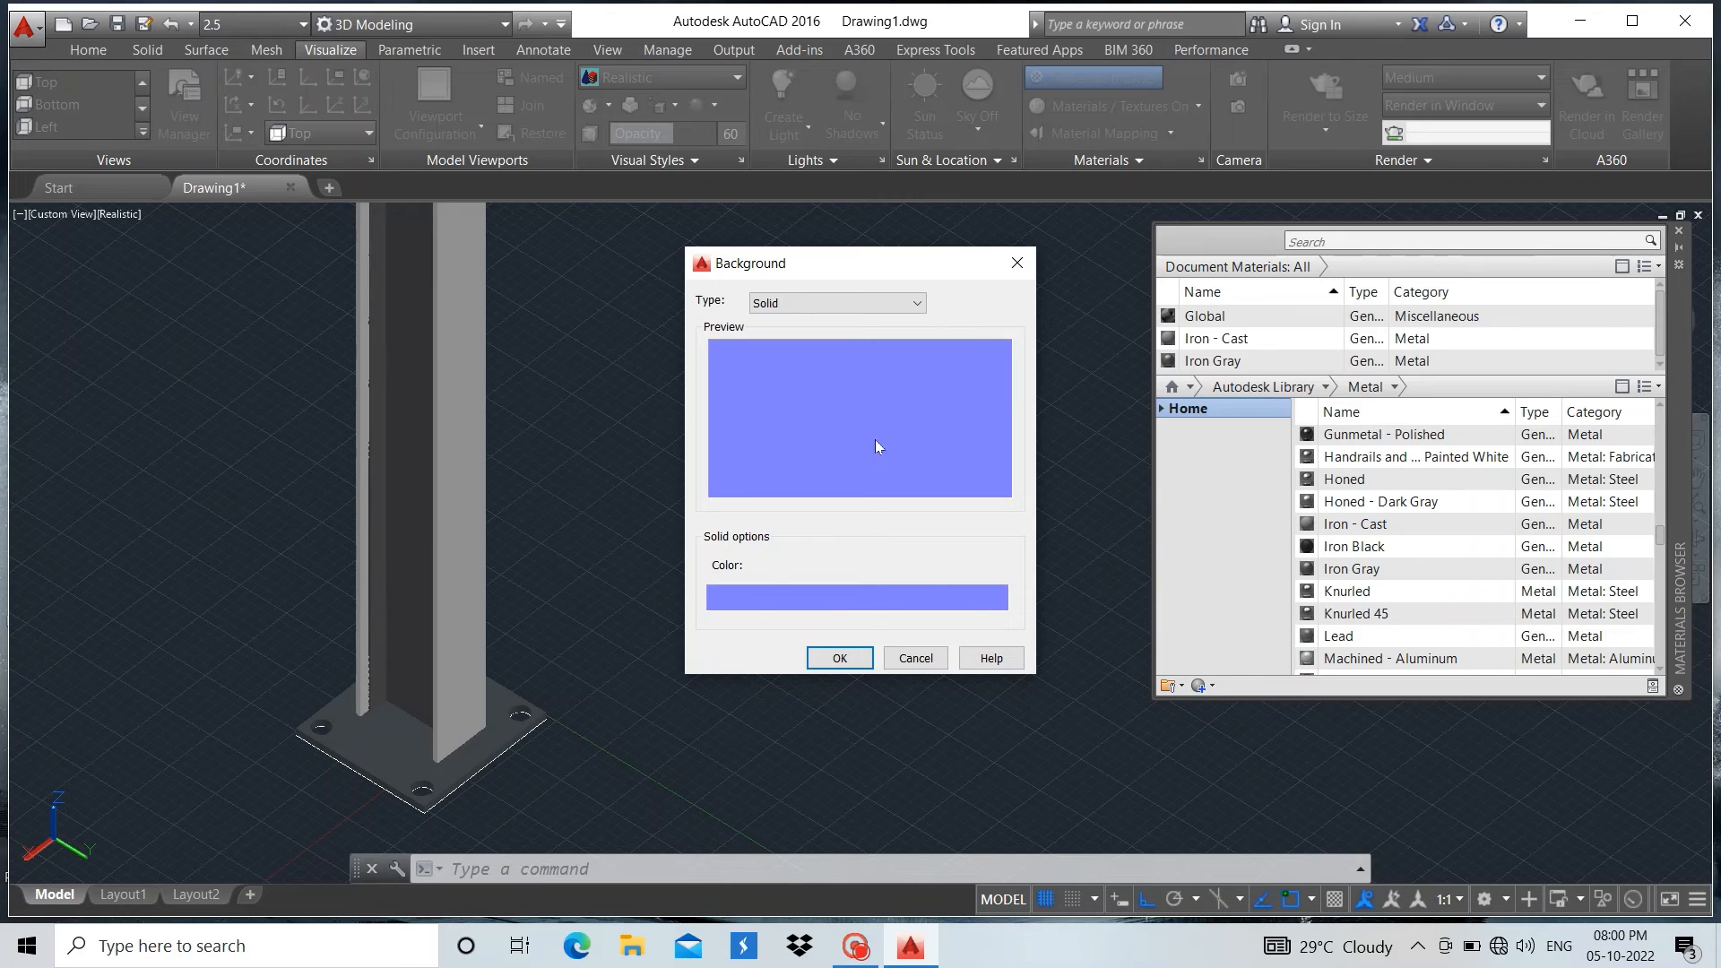
# Set the solid background colour to light yellow, RGB 238,244,139, and apply it to the view
pyautogui.click(758, 602)
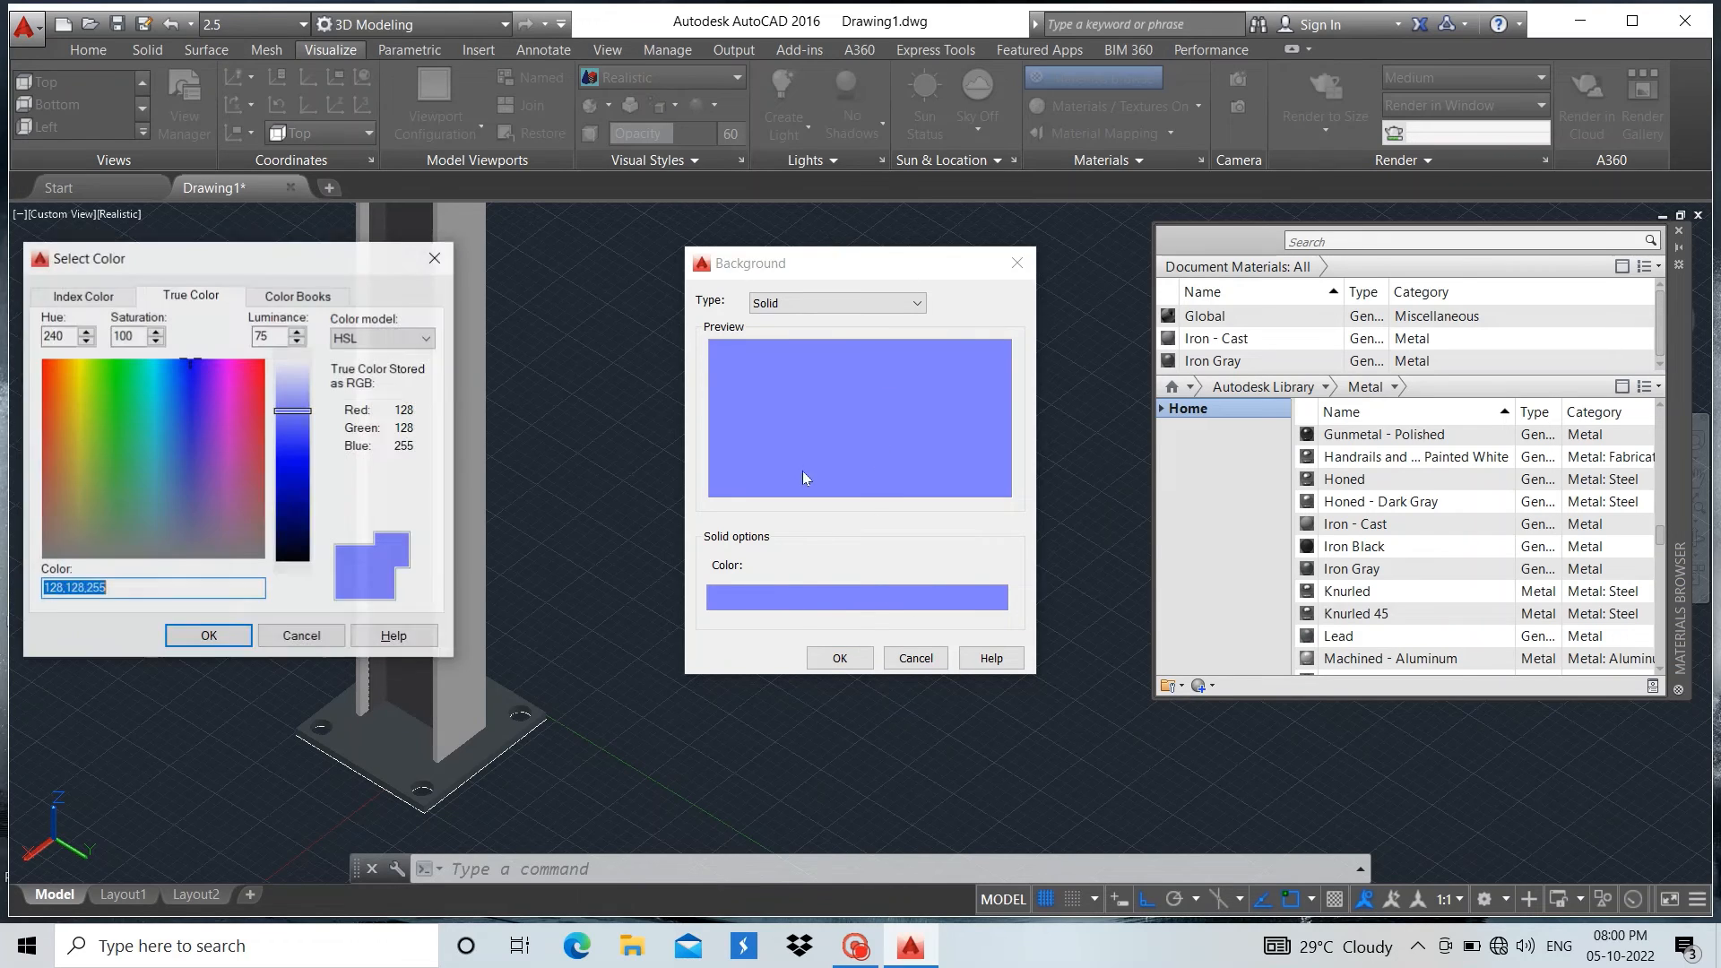
pyautogui.click(81, 392)
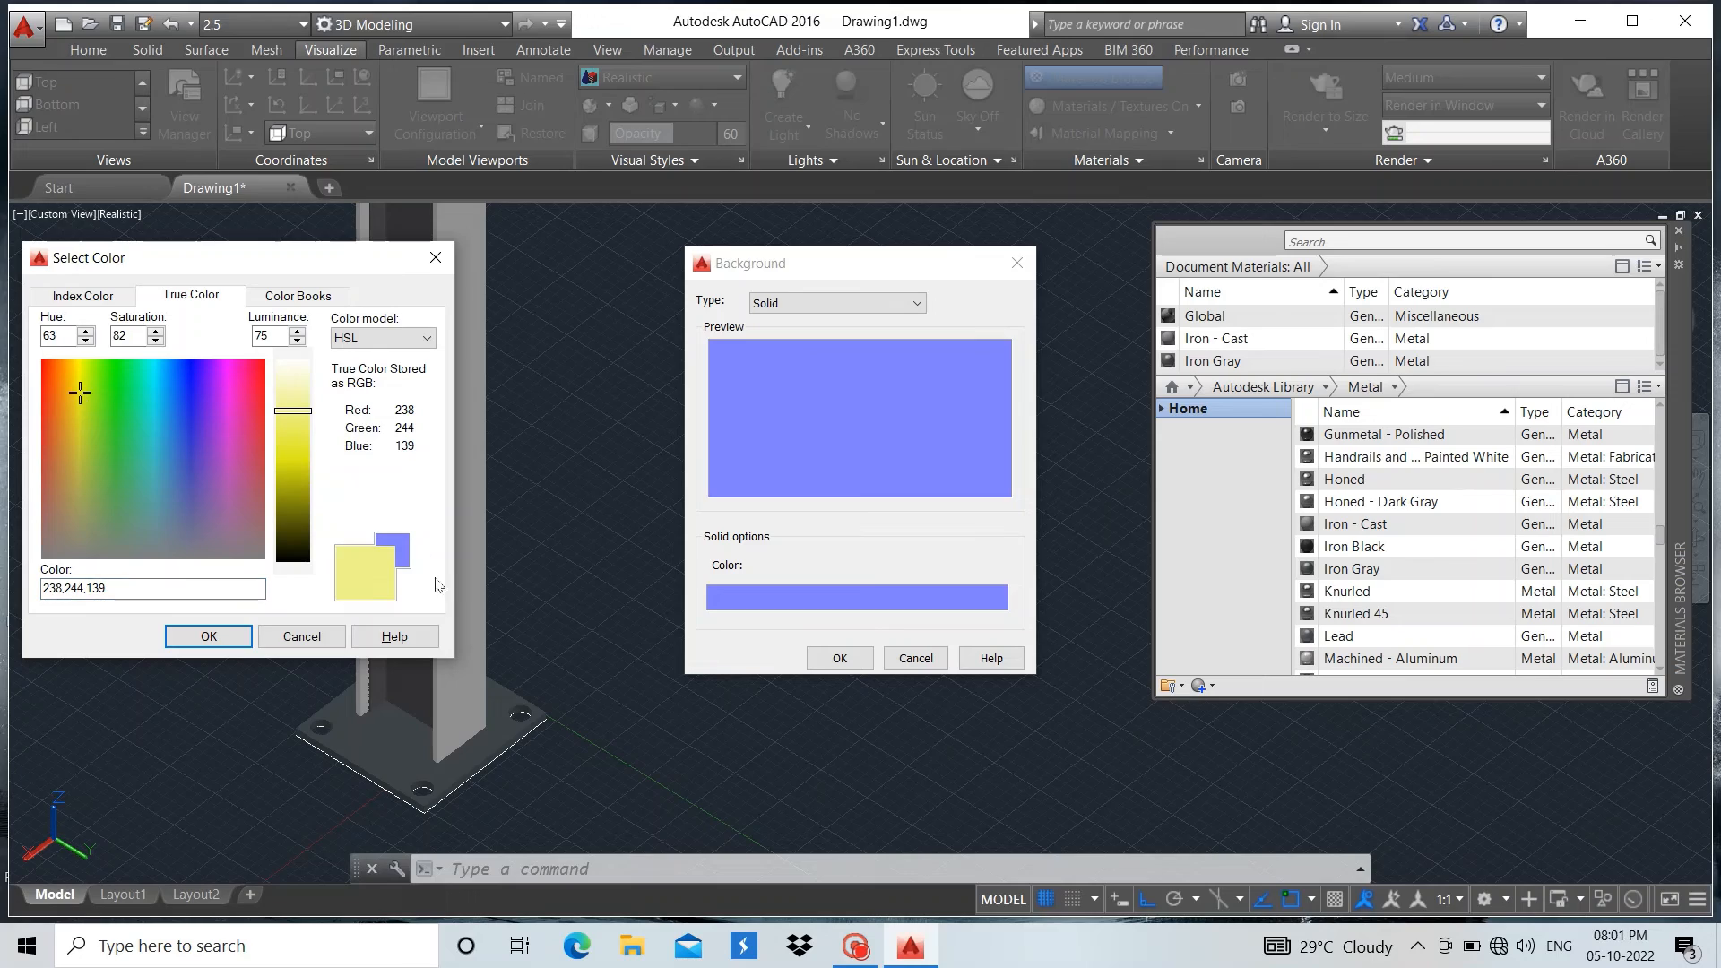
pyautogui.click(215, 636)
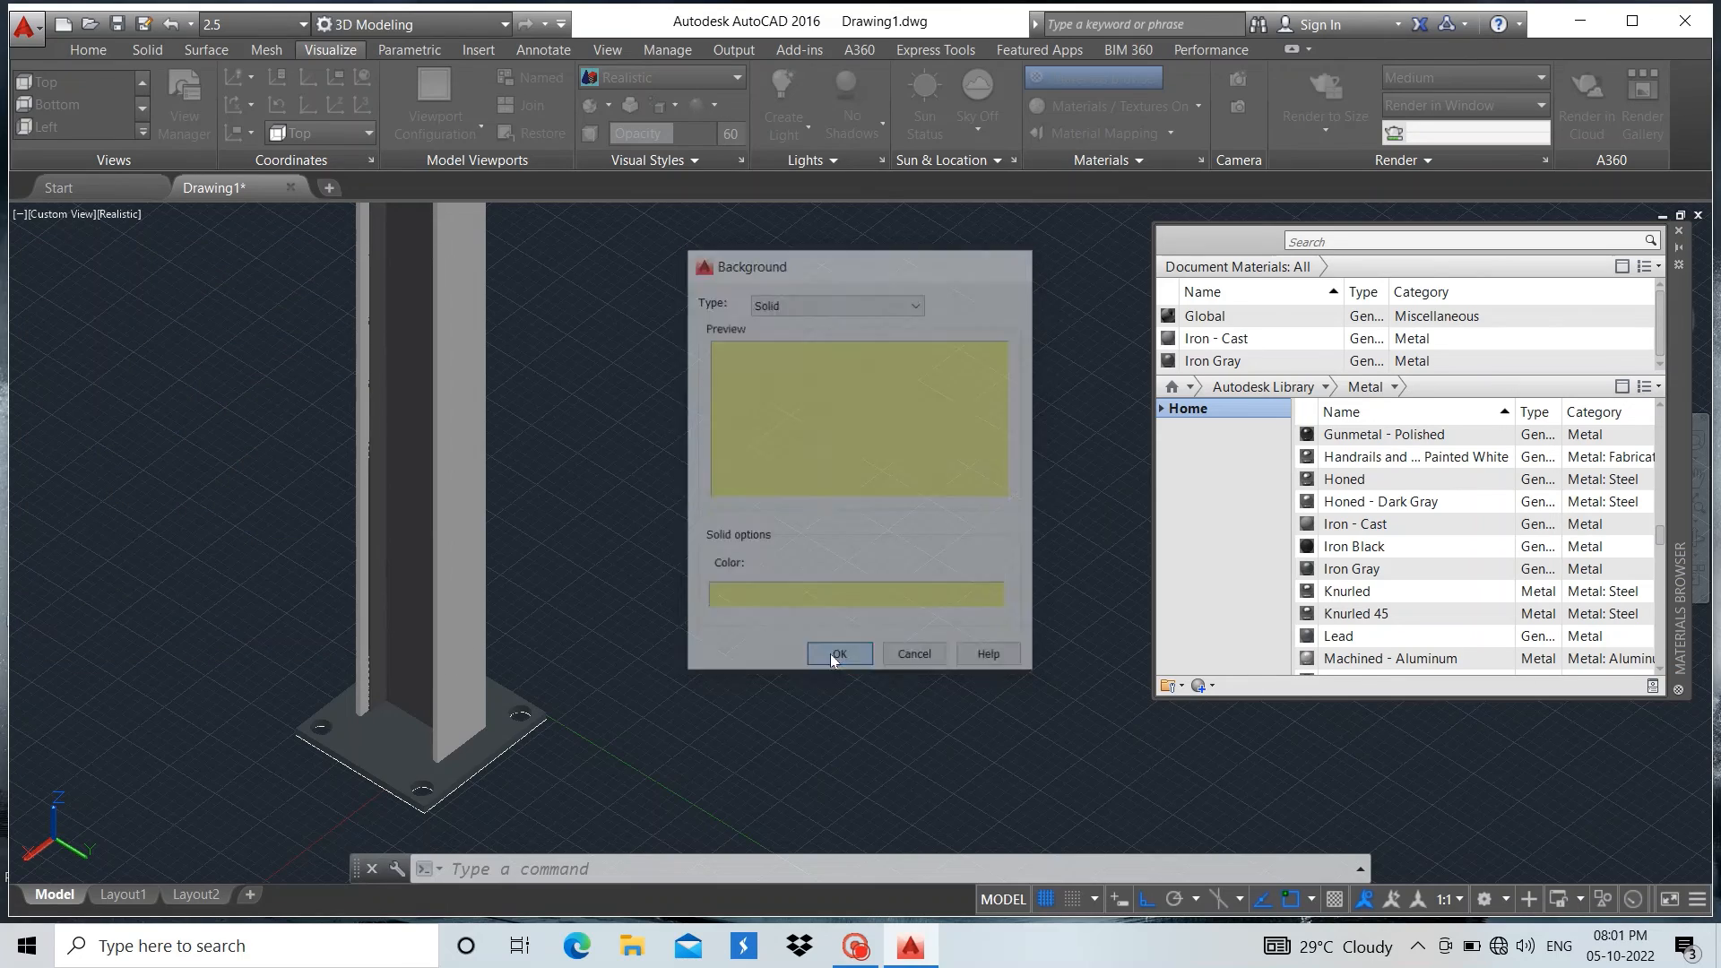
pyautogui.click(831, 657)
# Turn off the drawing grid and frame the column's foot with its base plate
pyautogui.scroll(-2, 850, 641)
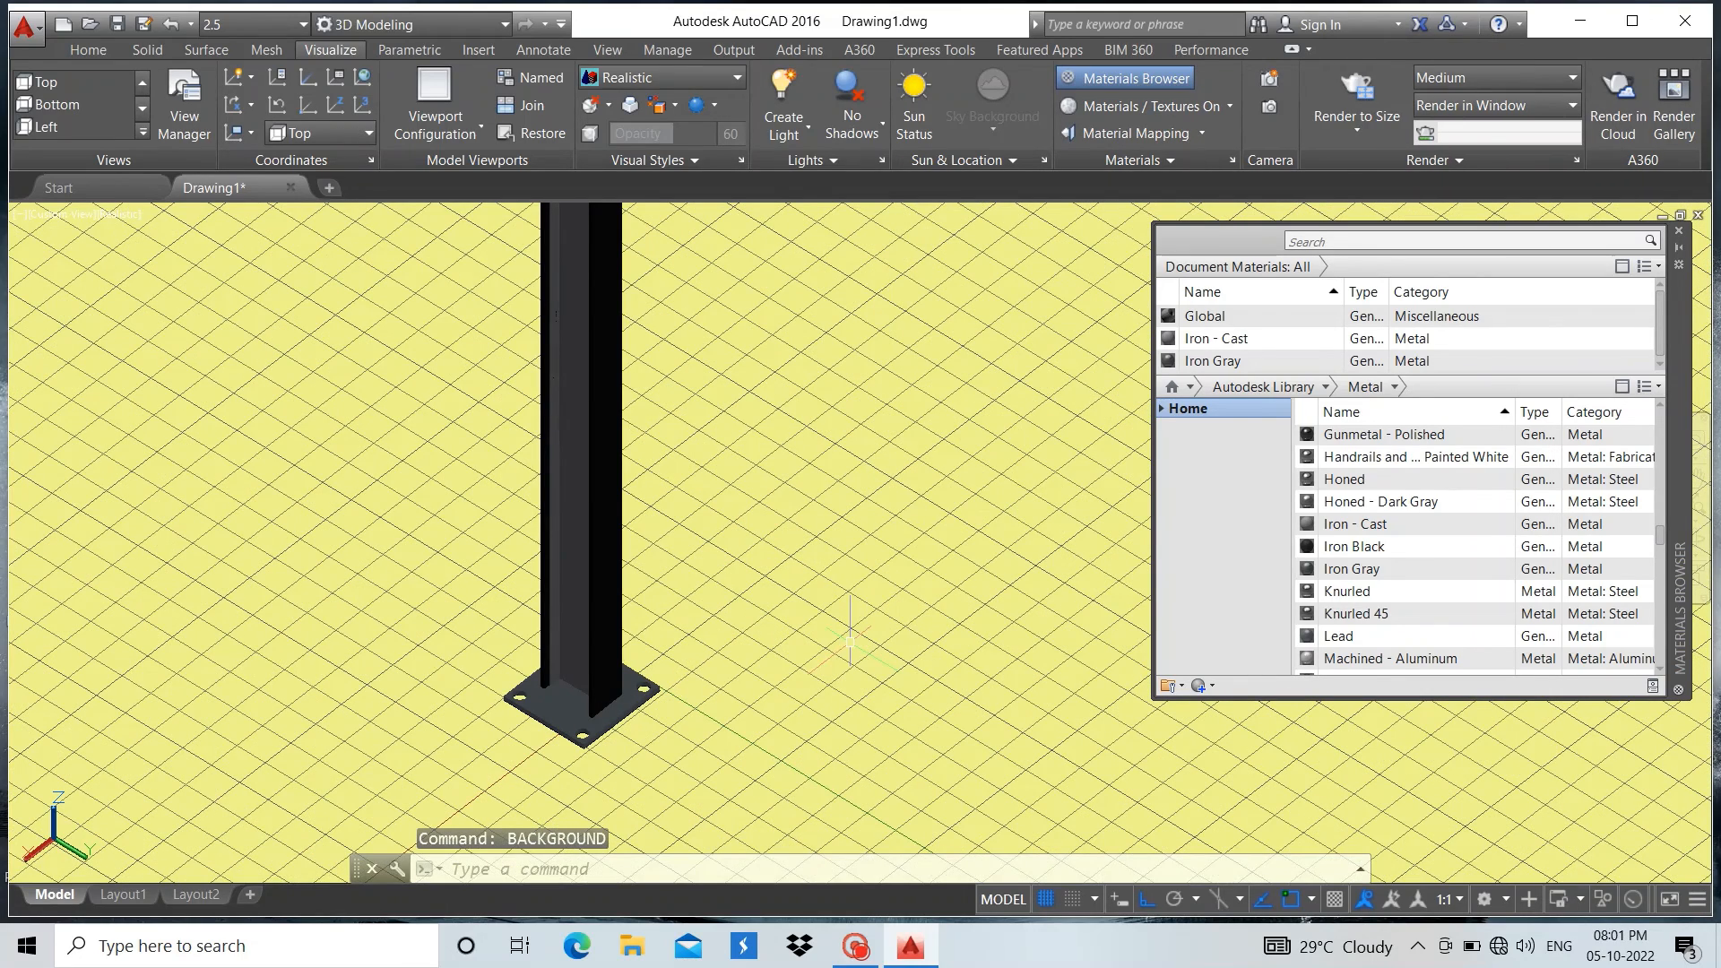
pyautogui.click(1047, 899)
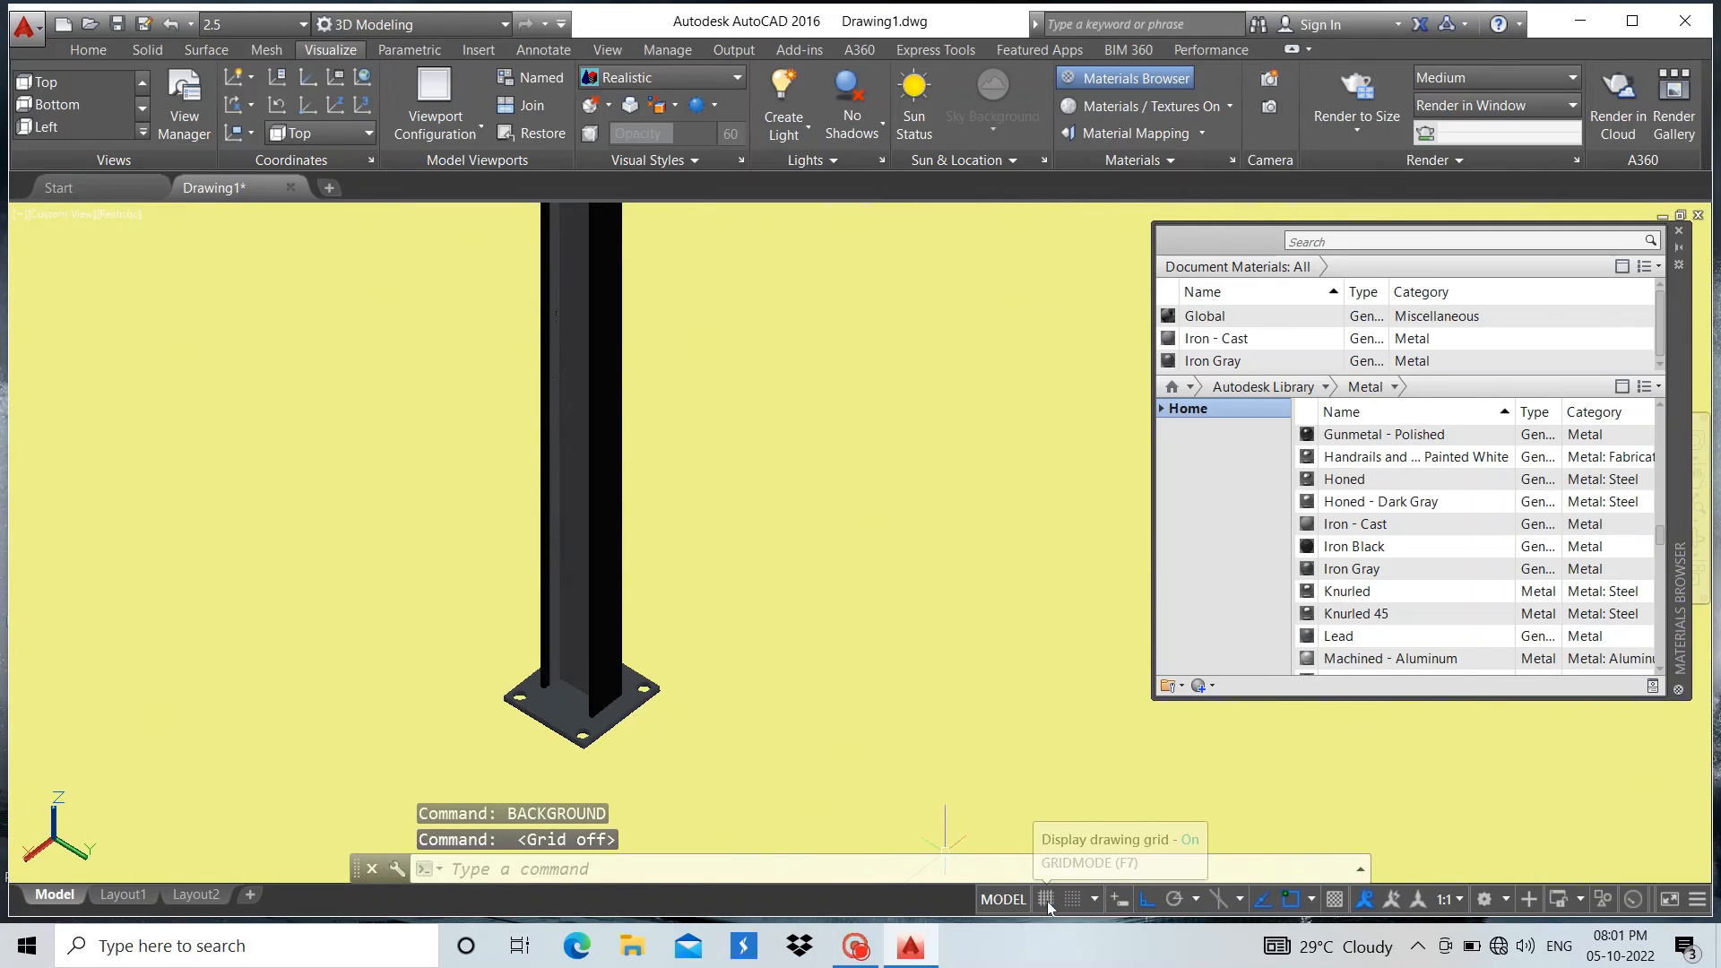
pyautogui.scroll(5, 572, 689)
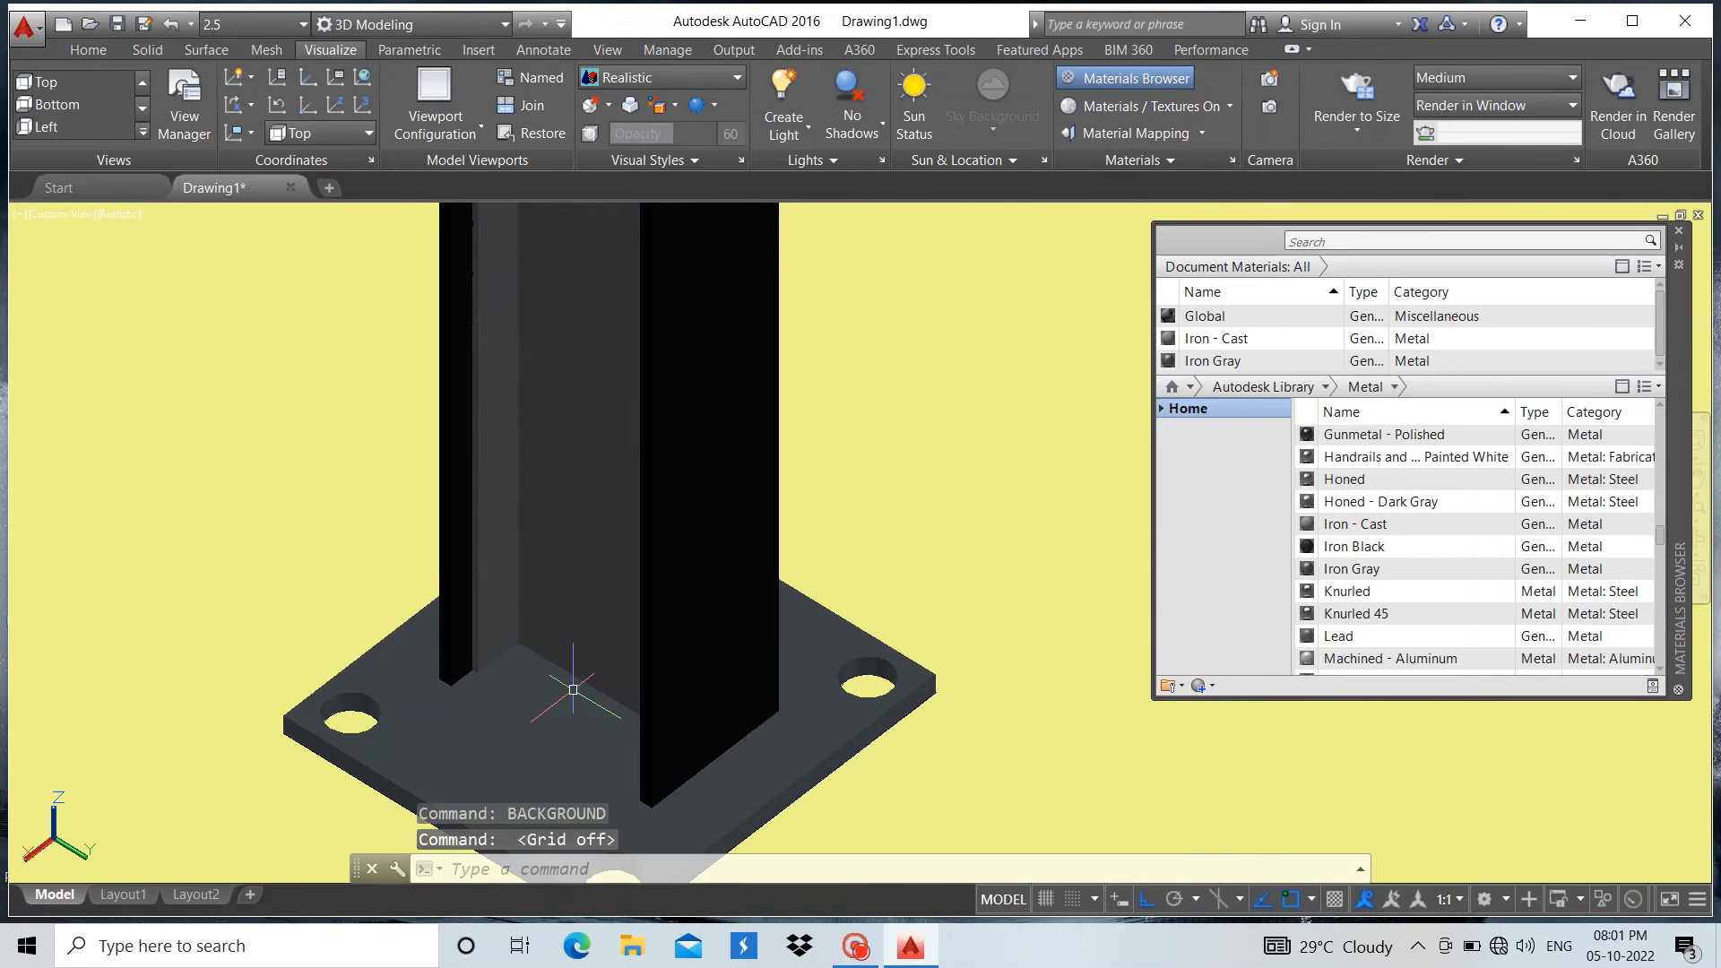
pyautogui.scroll(-2, 573, 689)
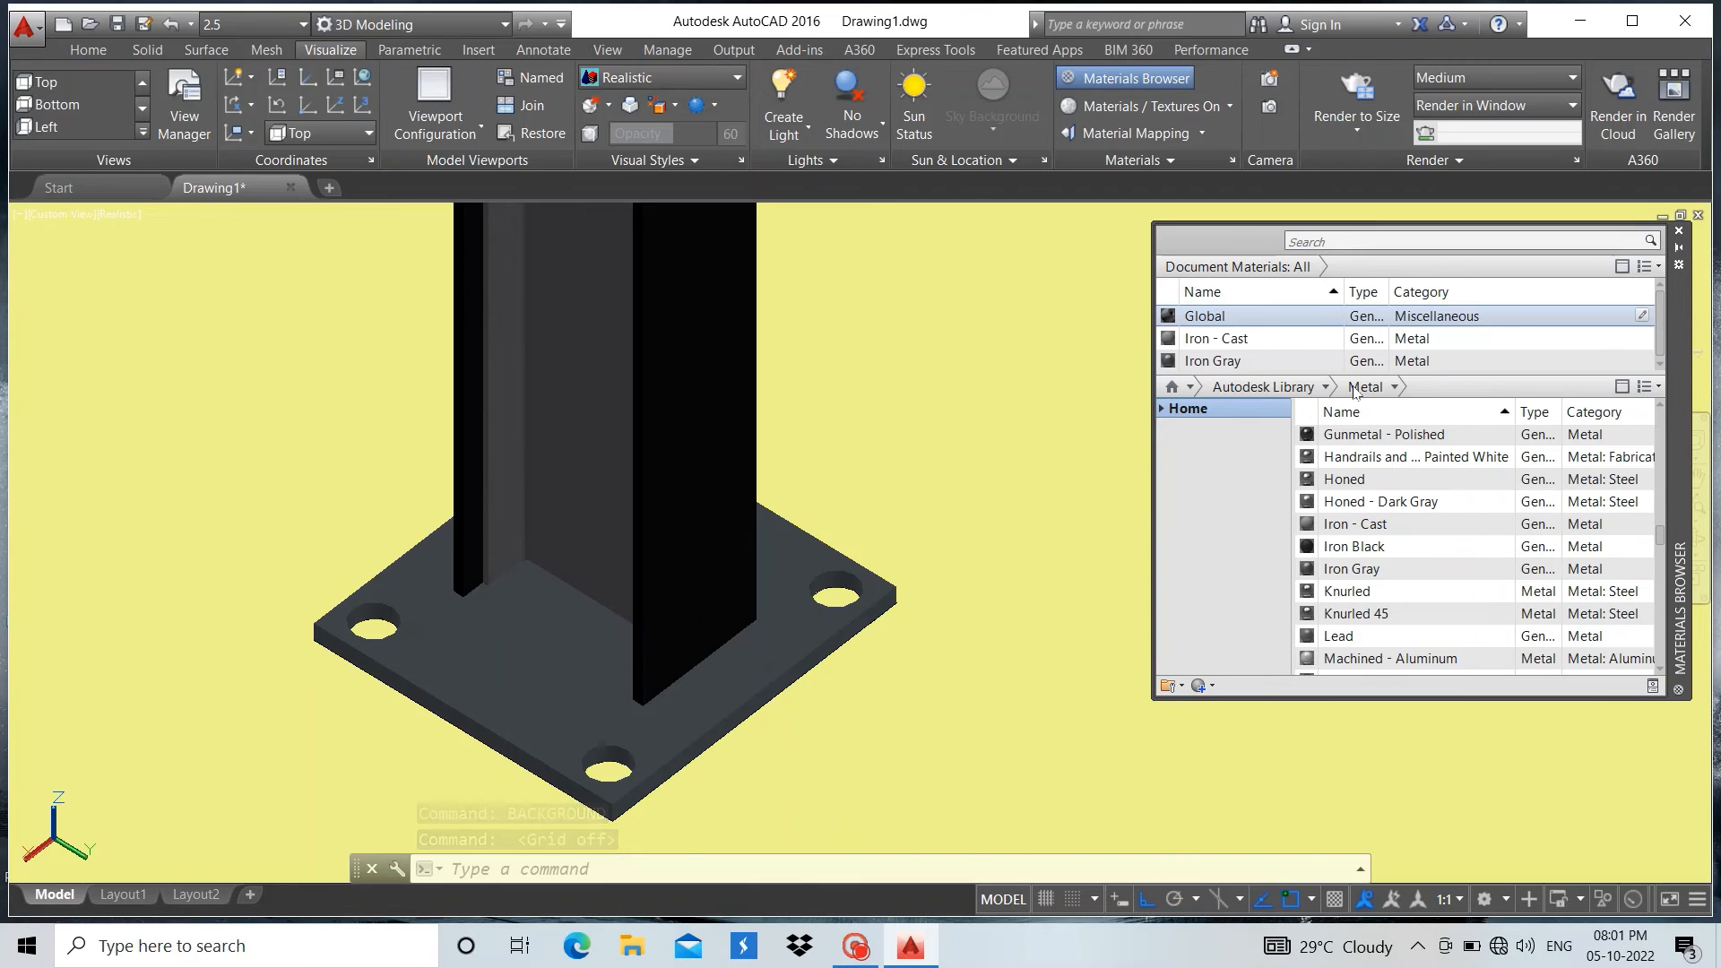
# Dock the Materials Browser alongside the drawing area
pyautogui.moveTo(1684, 383); pyautogui.dragTo(1695, 682)
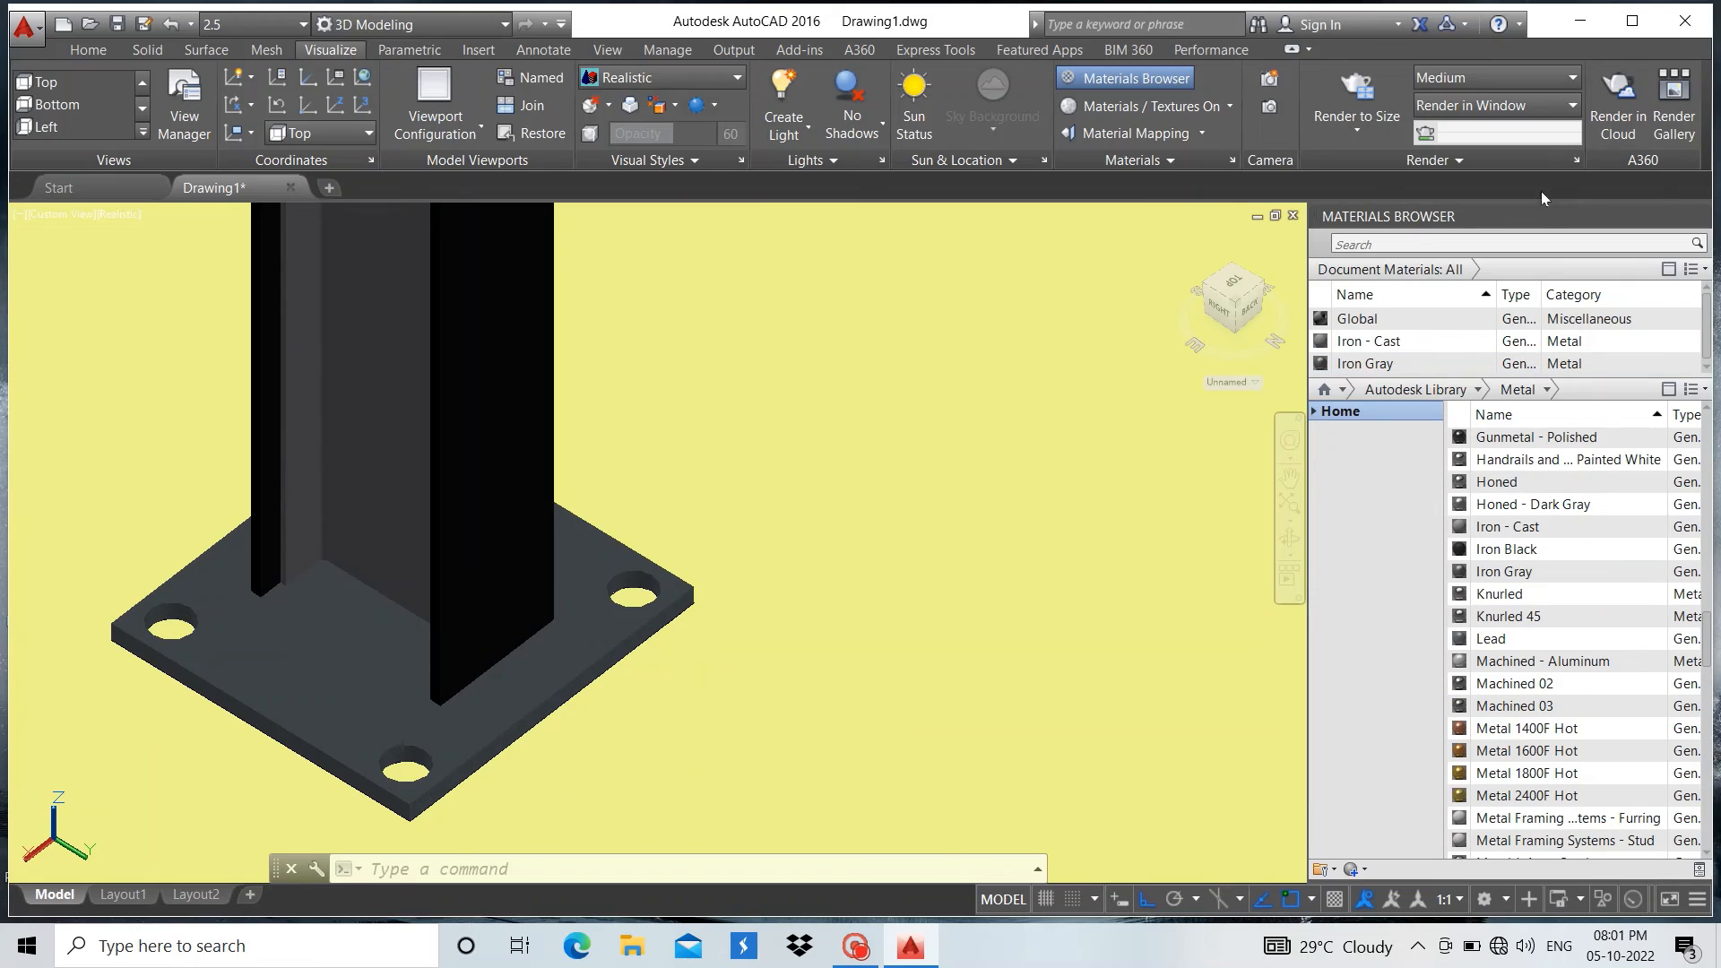
pyautogui.click(1075, 372)
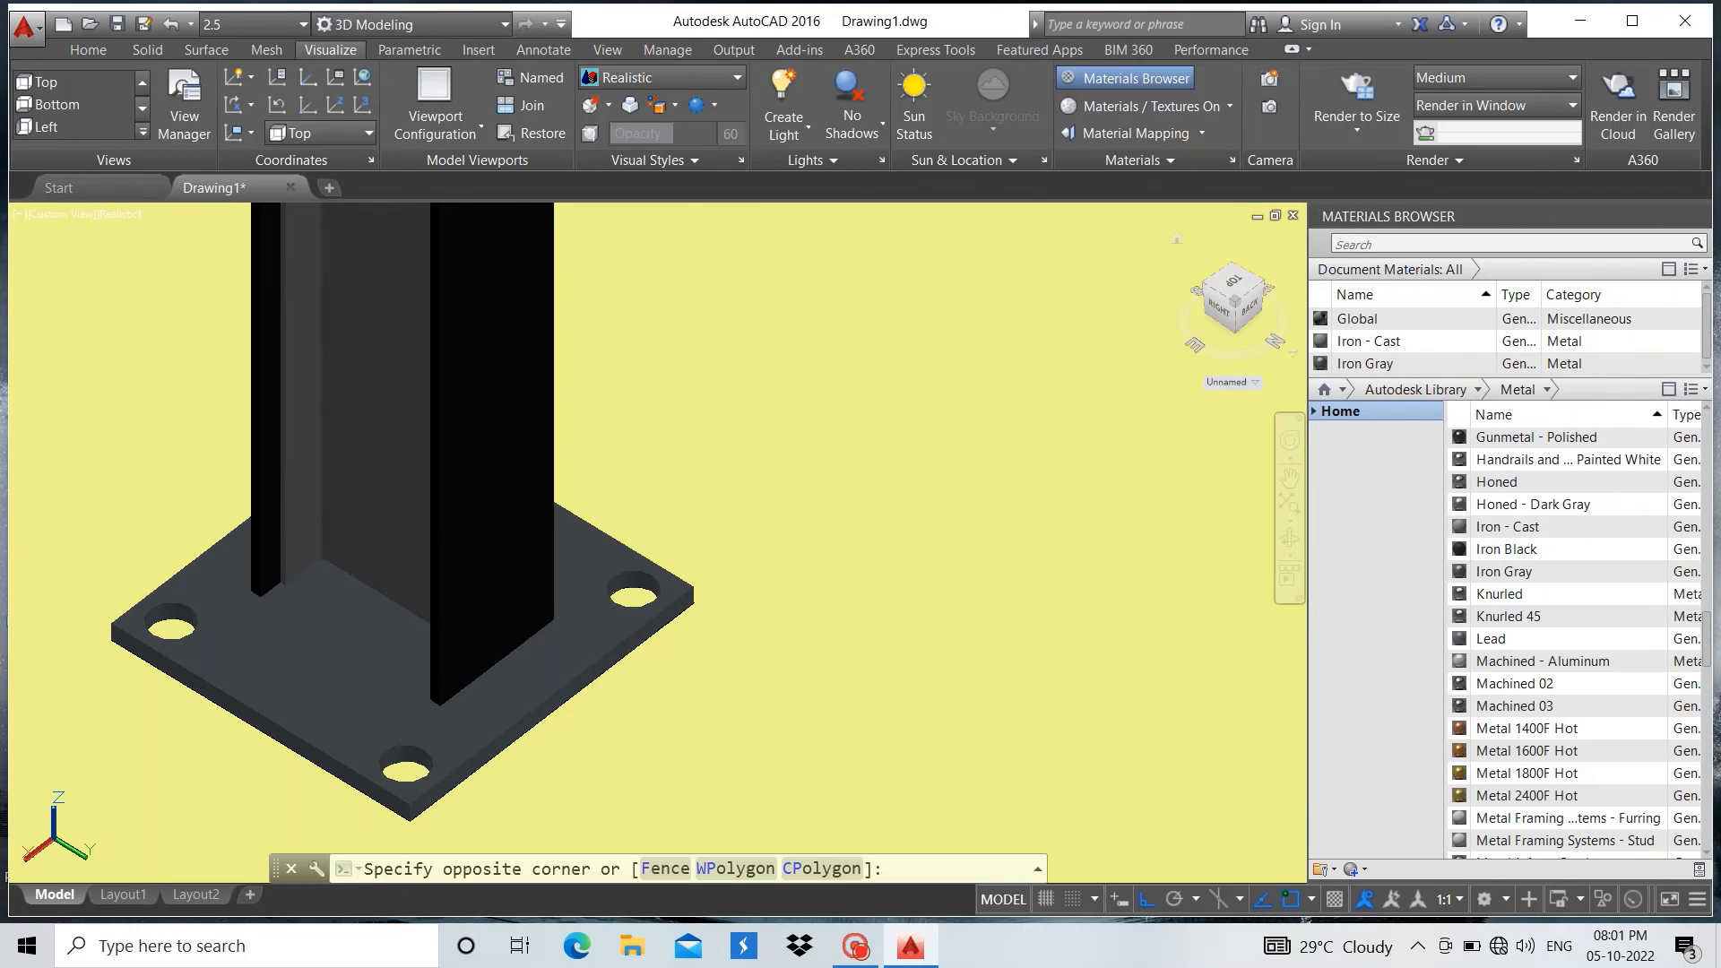
# Narrow the docked Materials Browser to give the drawing area more width around the column
pyautogui.scroll(-3, 922, 427)
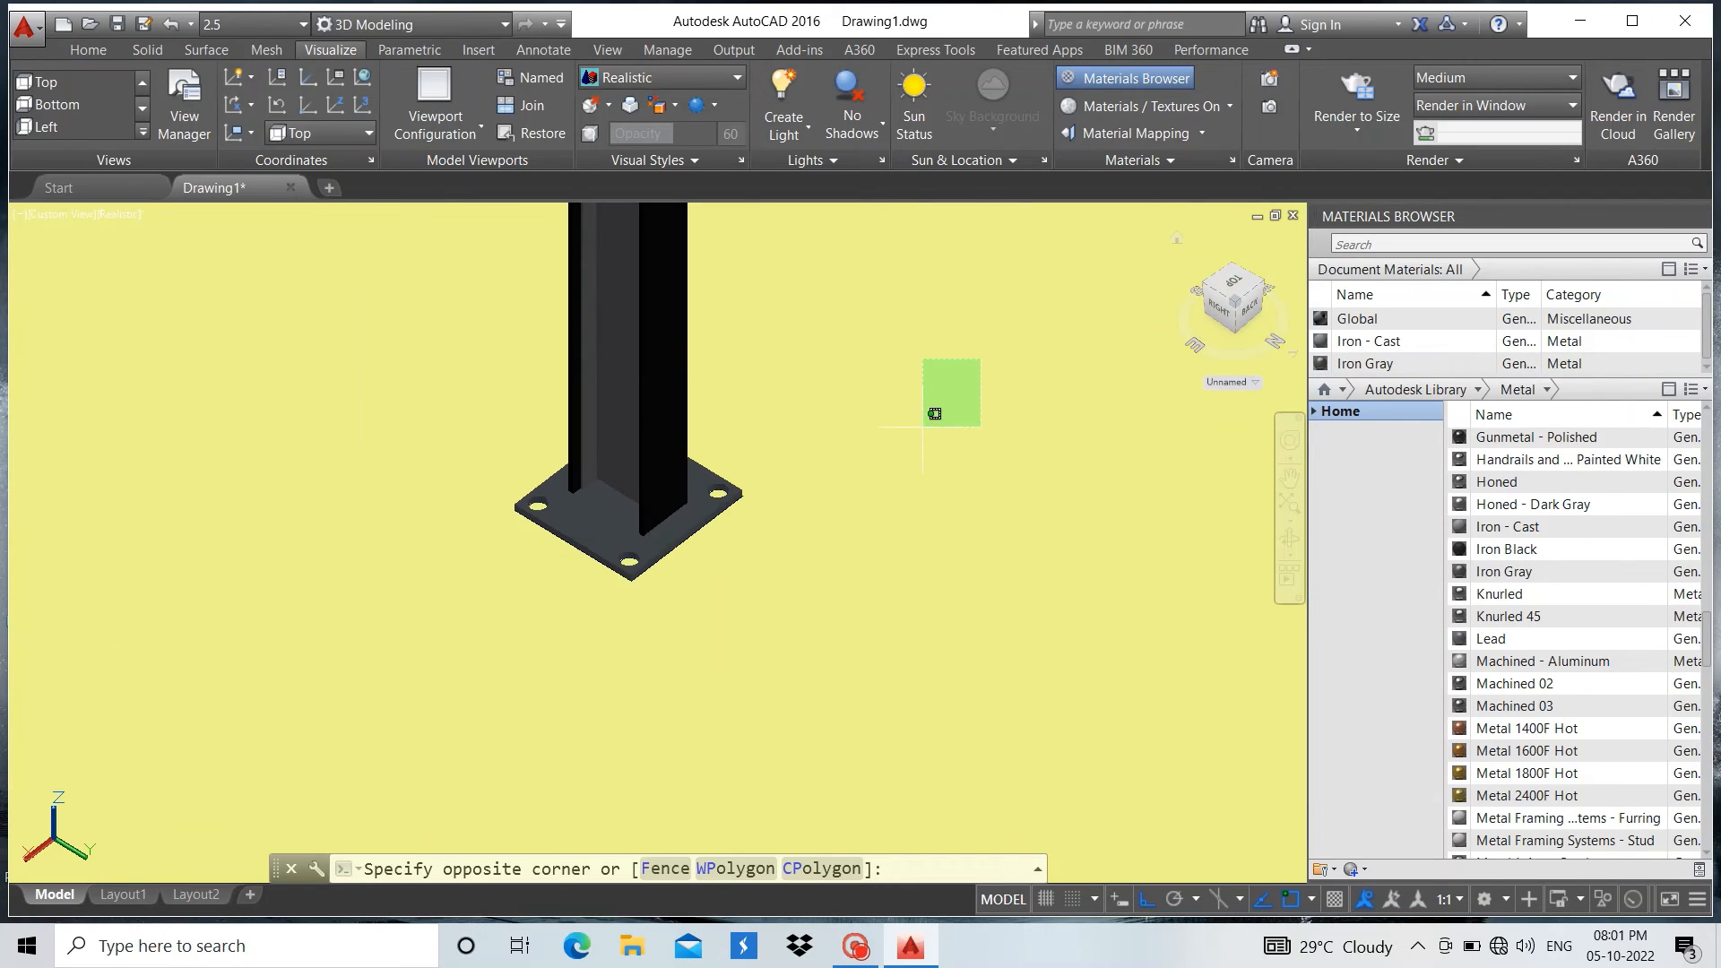
pyautogui.click(923, 429)
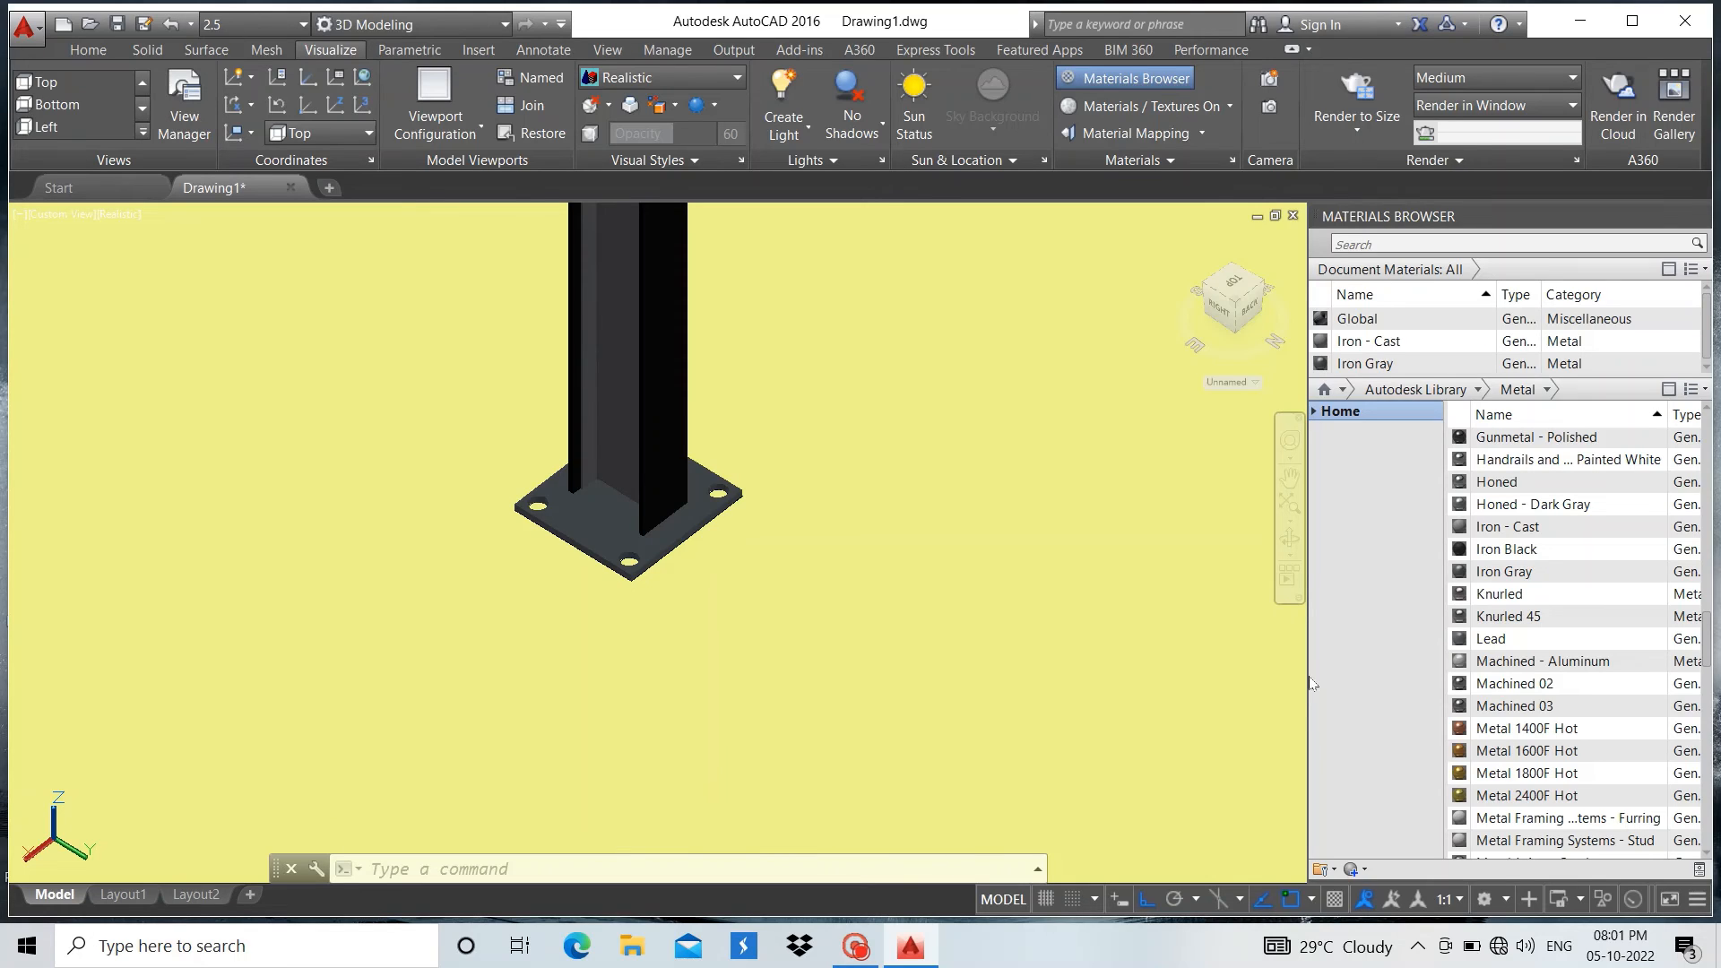
pyautogui.moveTo(1309, 679); pyautogui.dragTo(1483, 664)
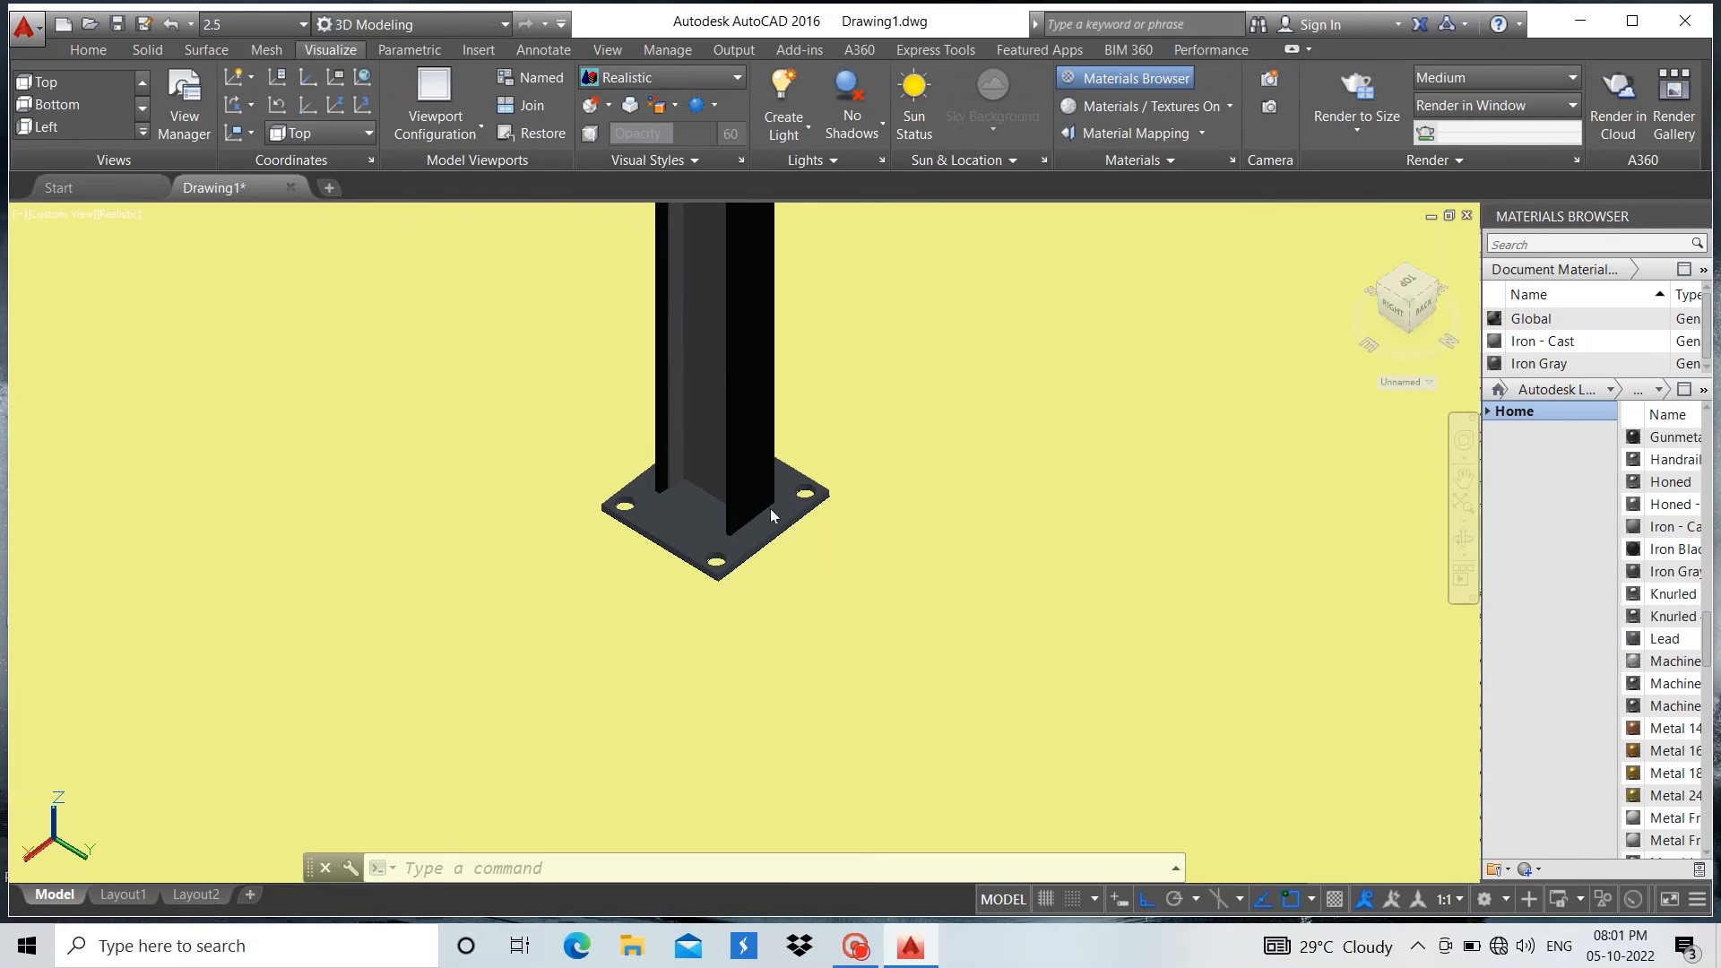
# Examine the column's flanges, web and holed base plate from several sides and distances
pyautogui.scroll(3, 771, 508)
pyautogui.scroll(-4, 775, 509)
pyautogui.scroll(3, 583, 459)
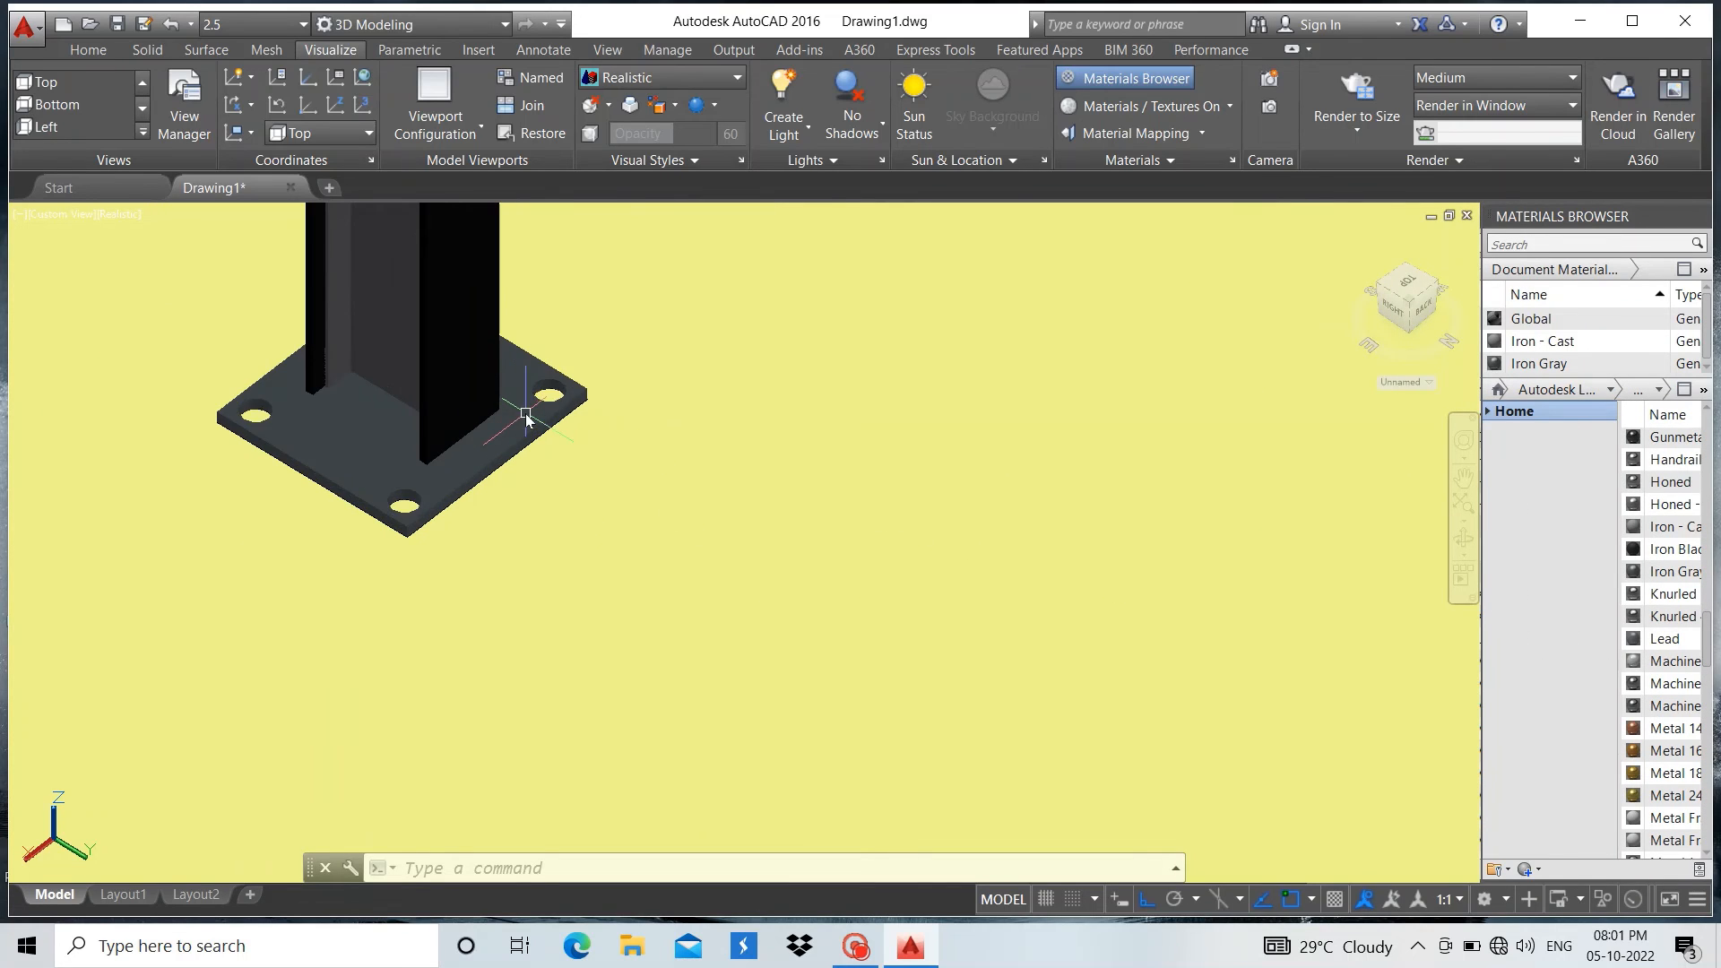
pyautogui.scroll(3, 143, 334)
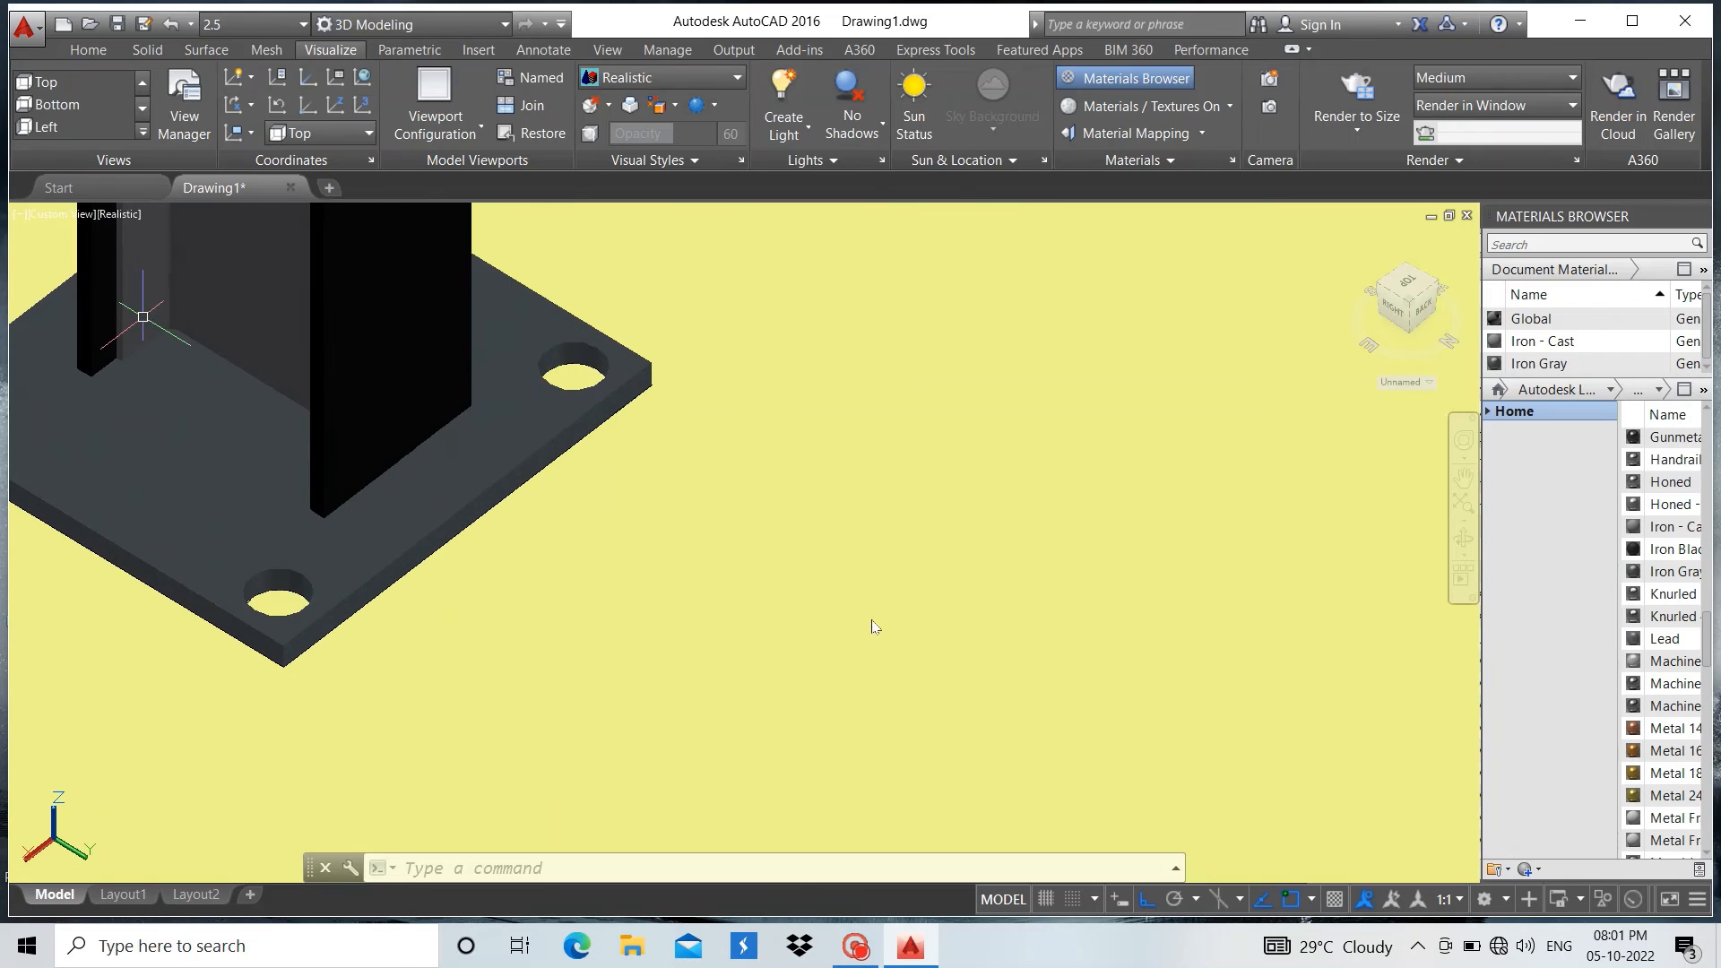
pyautogui.scroll(-3, 878, 628)
pyautogui.keyDown('shift'); pyautogui.moveTo(884, 630); pyautogui.dragTo(553, 562, button='middle'); pyautogui.keyUp('shift')
pyautogui.scroll(6, 603, 438)
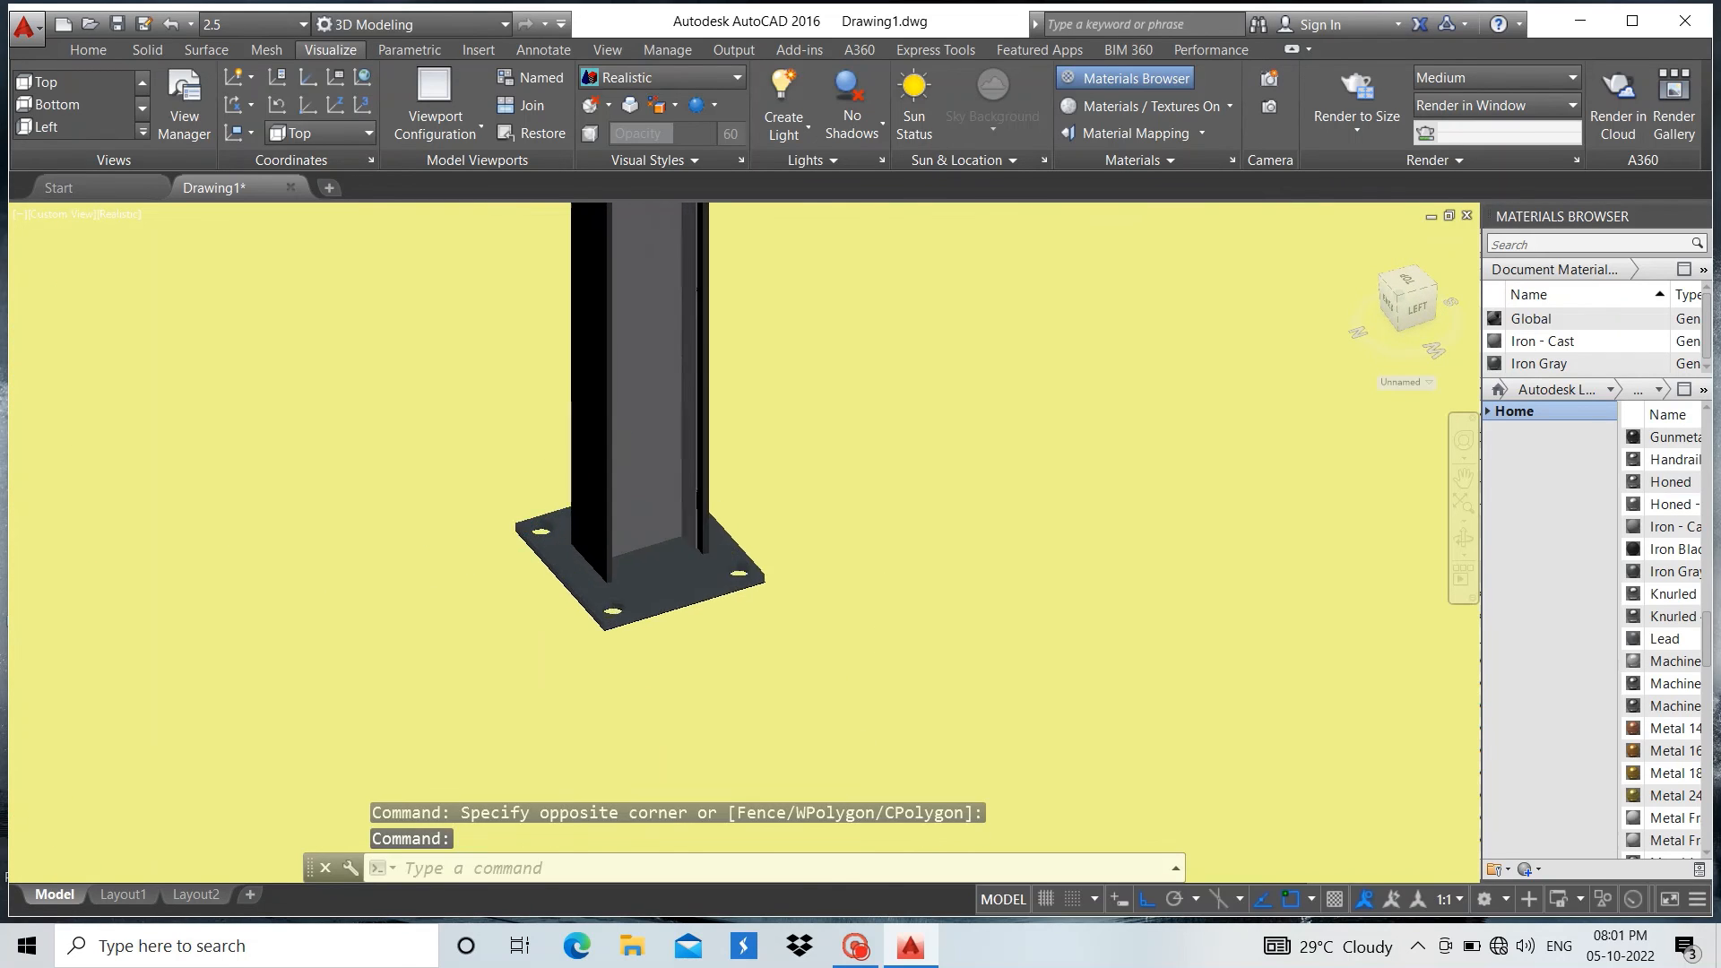
pyautogui.keyDown('shift'); pyautogui.moveTo(603, 440); pyautogui.dragTo(260, 448, button='middle'); pyautogui.keyUp('shift')
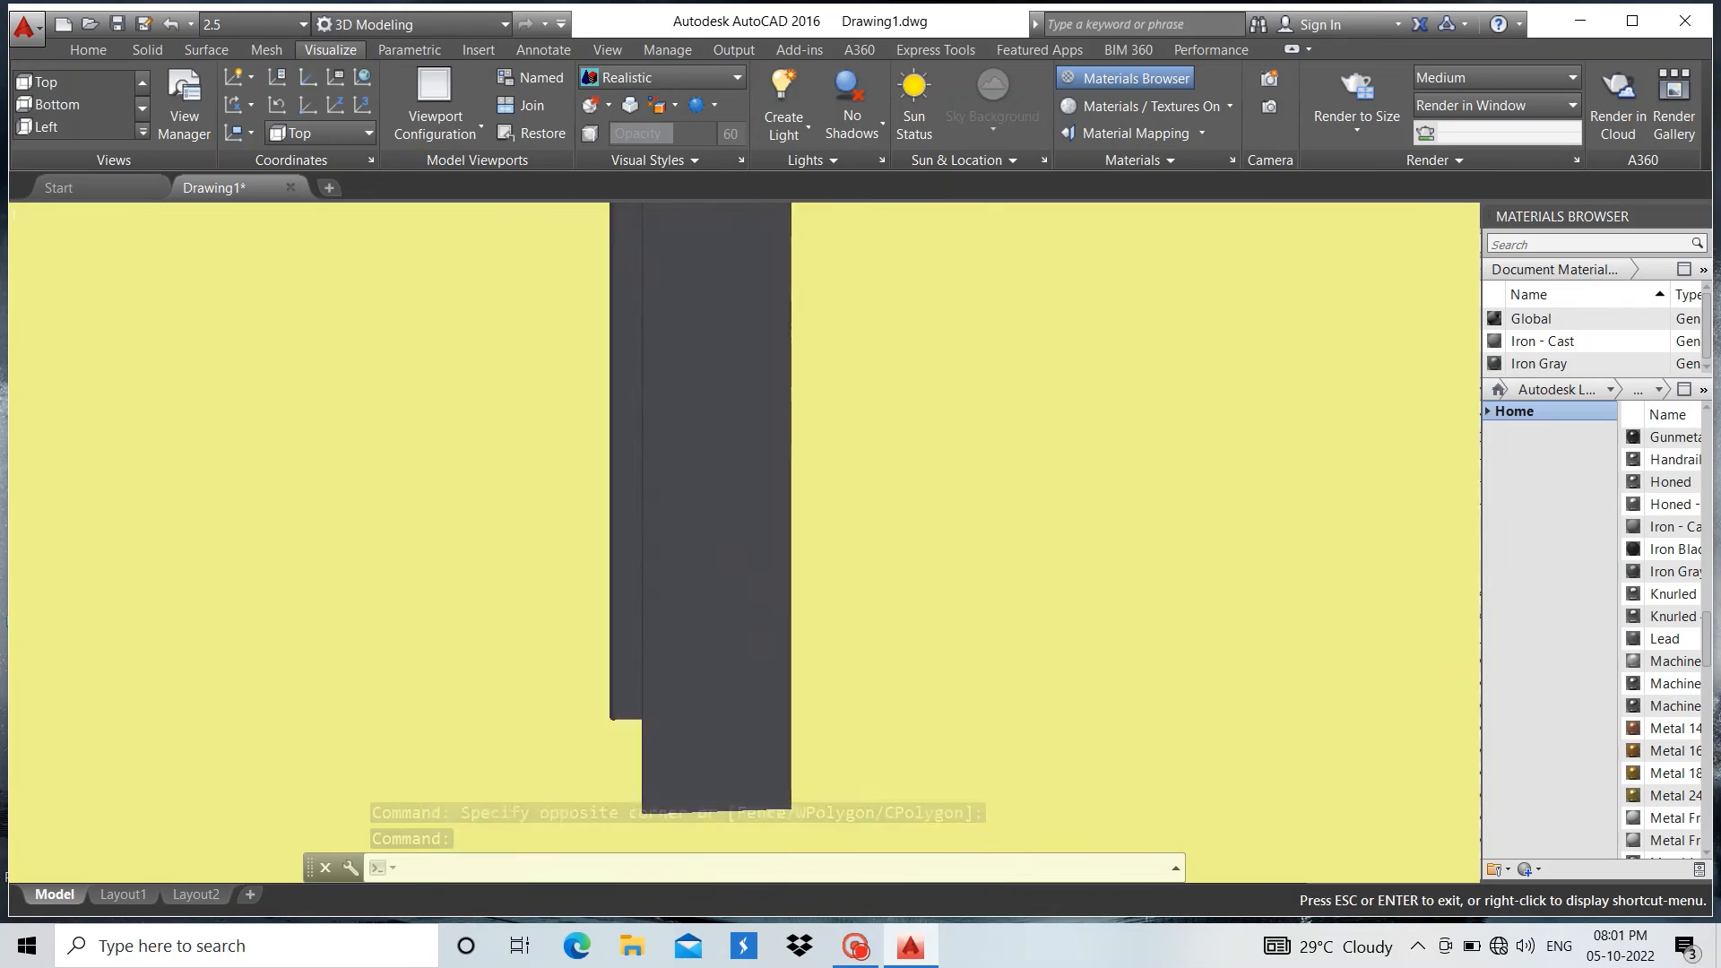
pyautogui.scroll(-5, 867, 595)
pyautogui.keyDown('shift'); pyautogui.moveTo(868, 595); pyautogui.dragTo(1072, 724, button='middle'); pyautogui.keyUp('shift')
pyautogui.scroll(-3, 1076, 725)
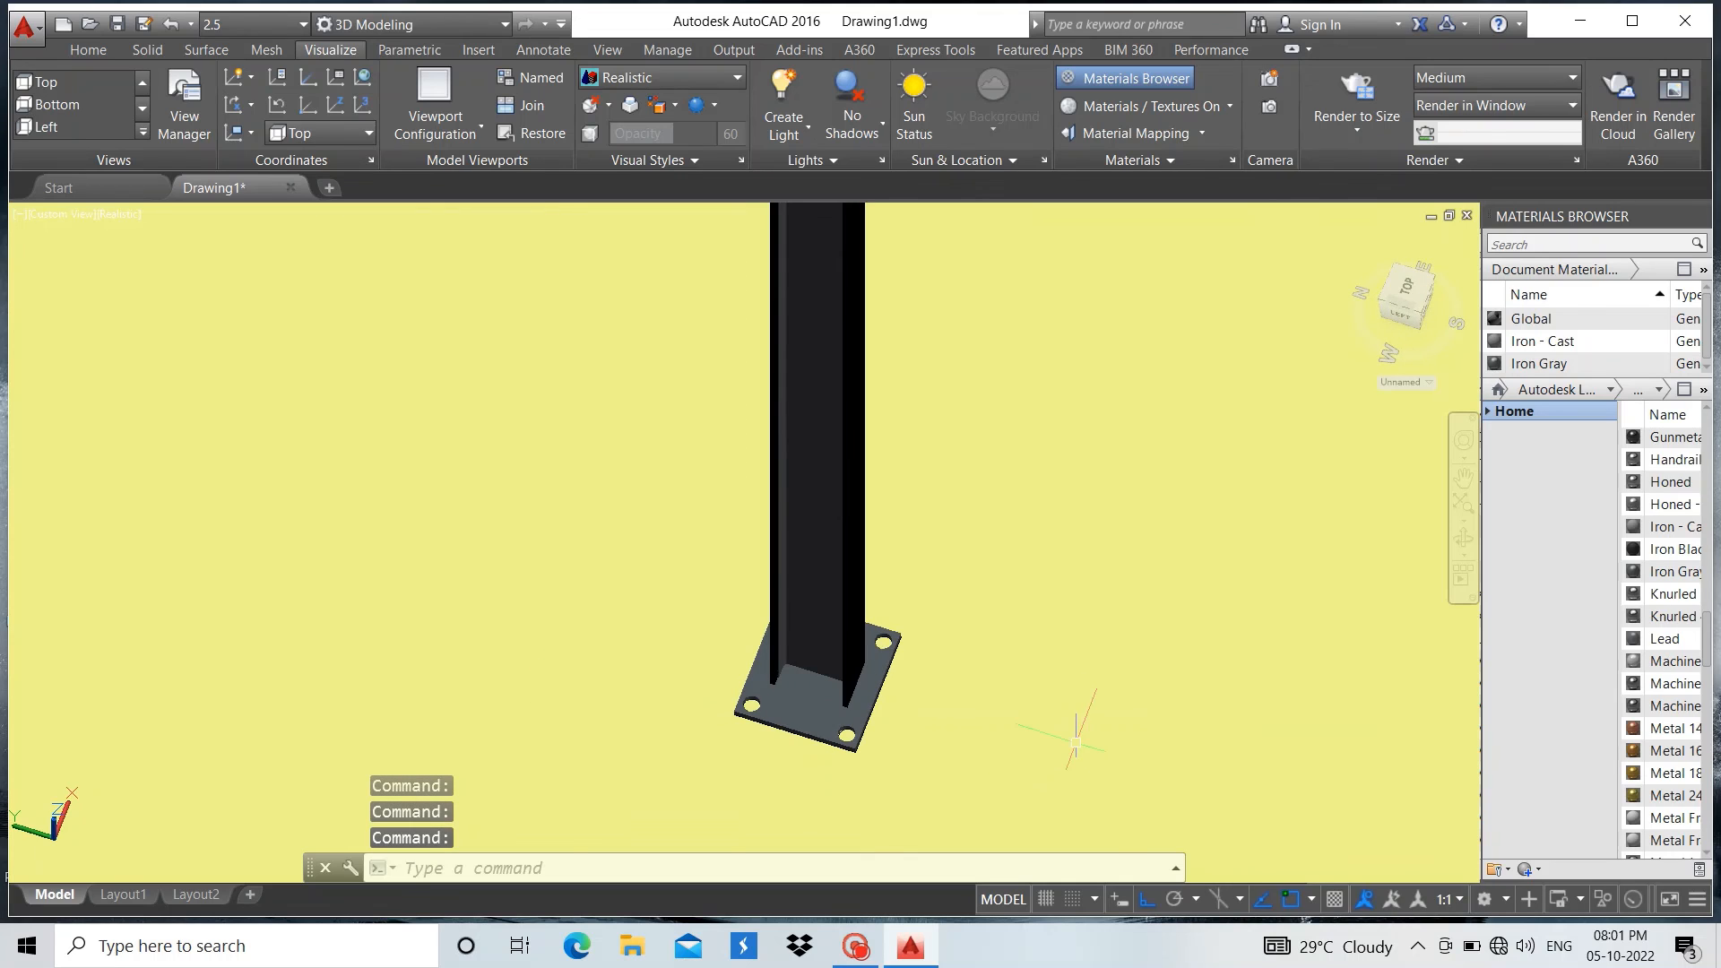
# Inspect the rounded web-to-flange corner and the flange end close up where the column meets the base plate
pyautogui.scroll(2, 769, 647)
pyautogui.scroll(9, 760, 633)
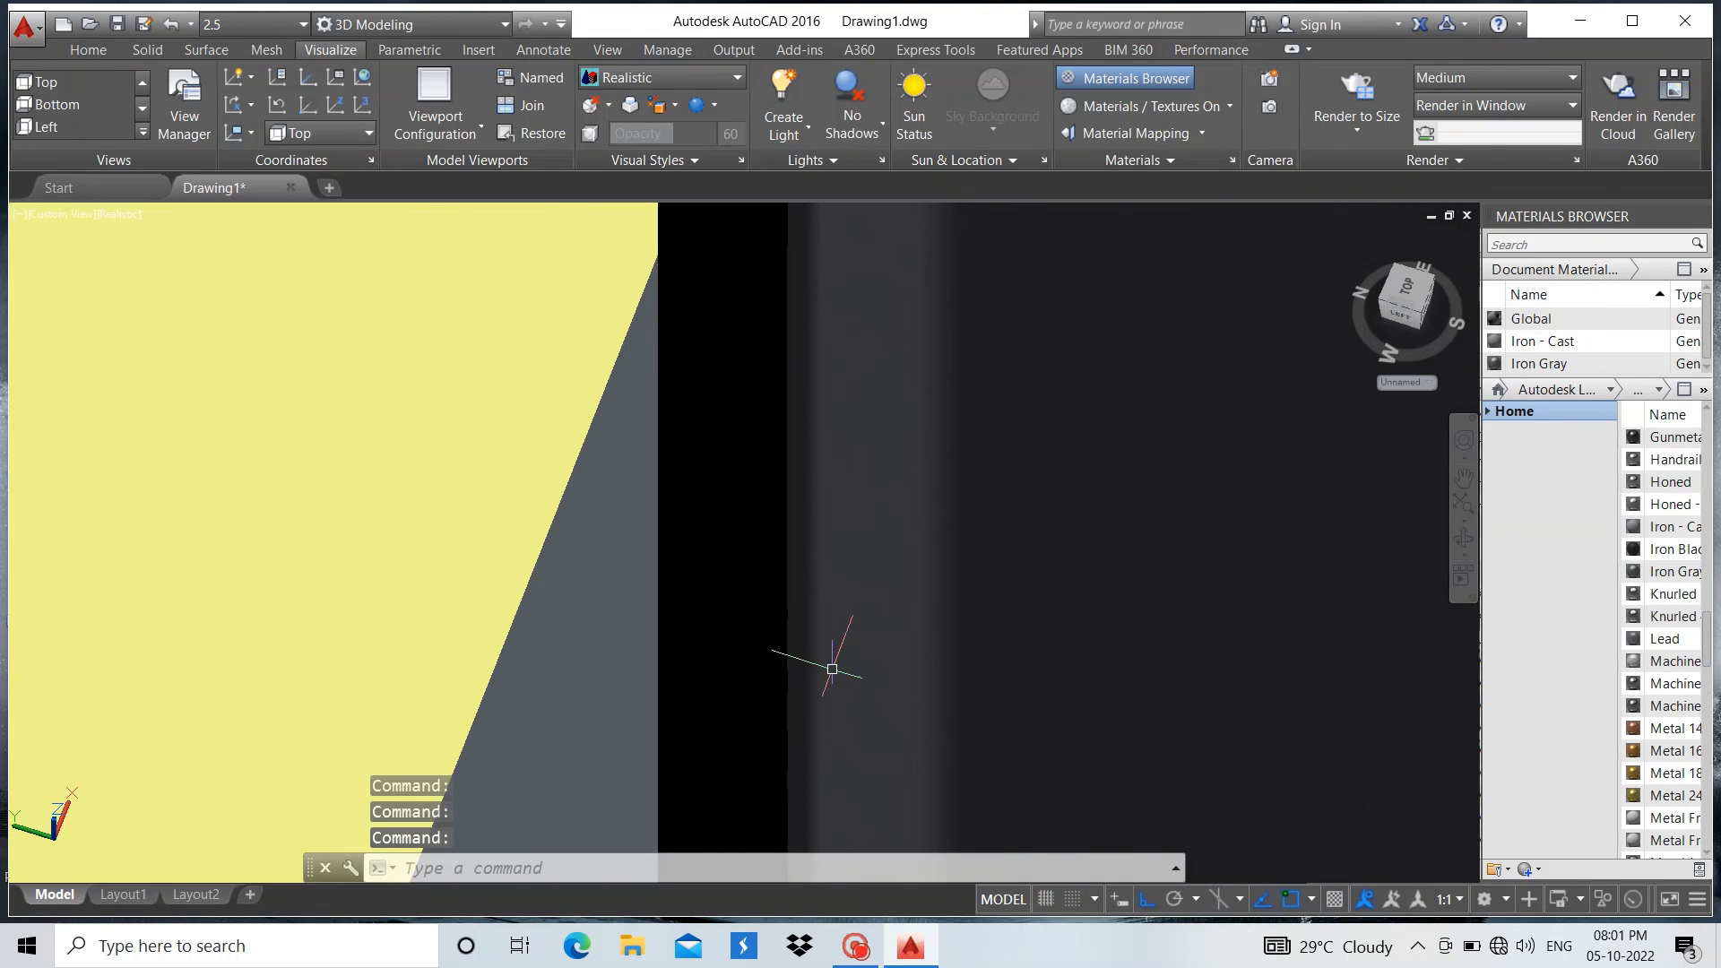
pyautogui.keyDown('shift'); pyautogui.moveTo(830, 666); pyautogui.dragTo(776, 633, button='middle'); pyautogui.keyUp('shift')
pyautogui.scroll(-6, 757, 480)
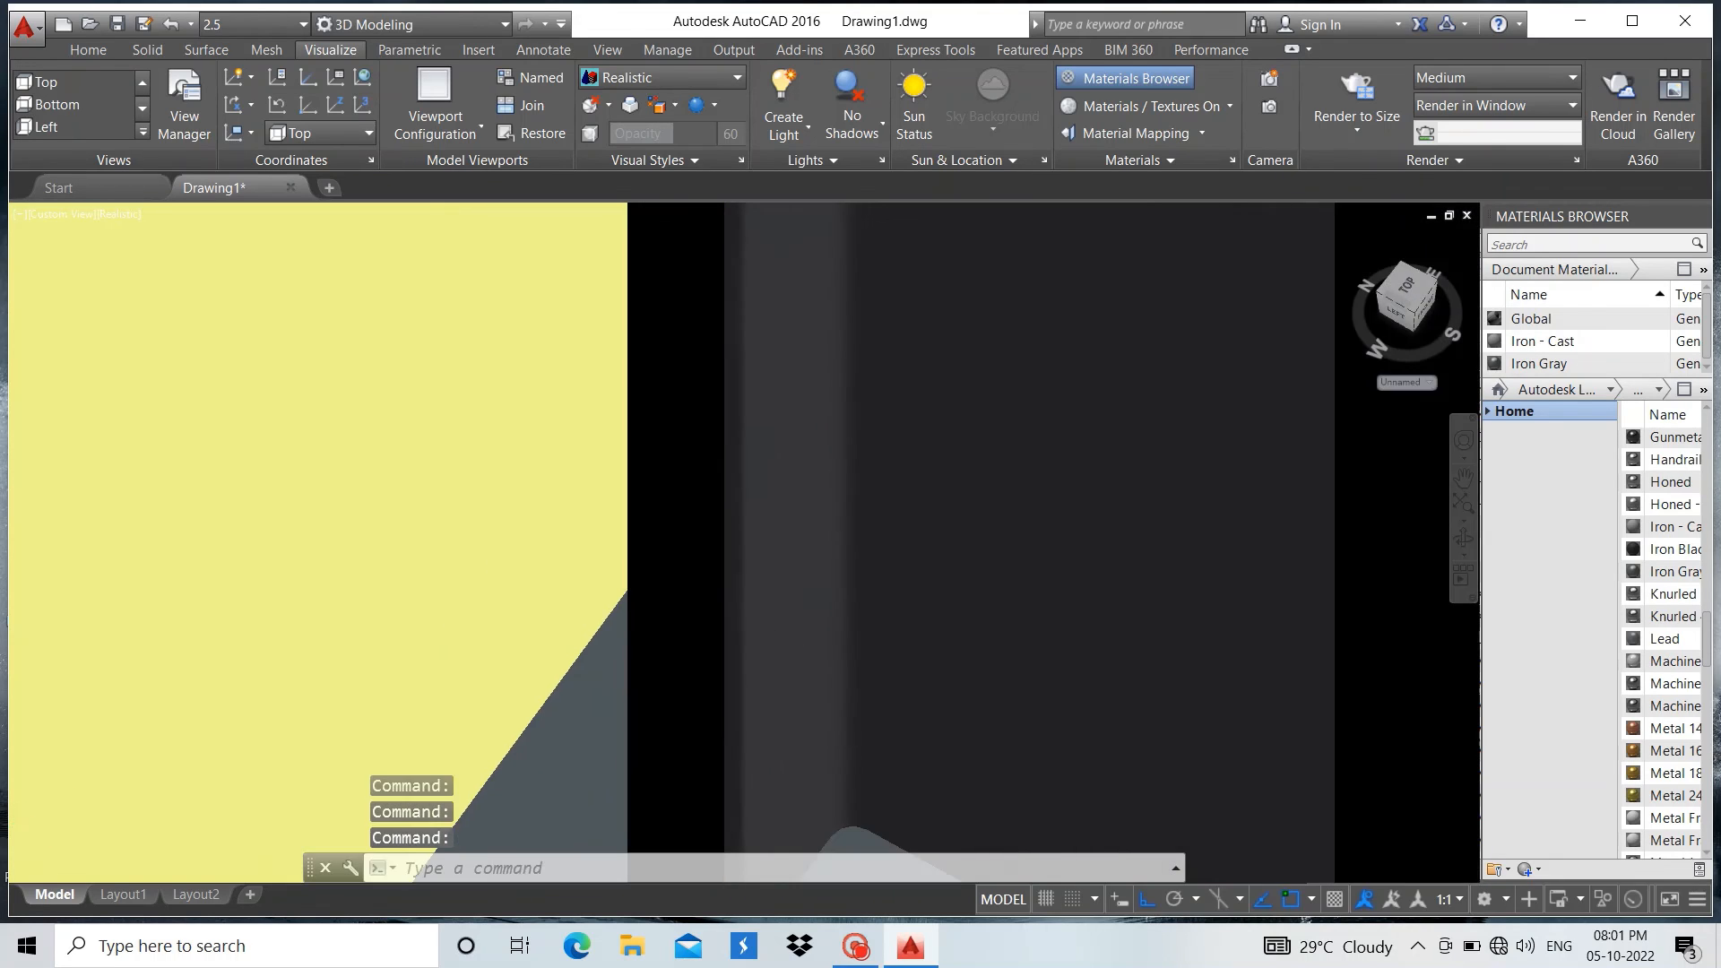
pyautogui.scroll(-2, 776, 489)
pyautogui.scroll(8, 741, 653)
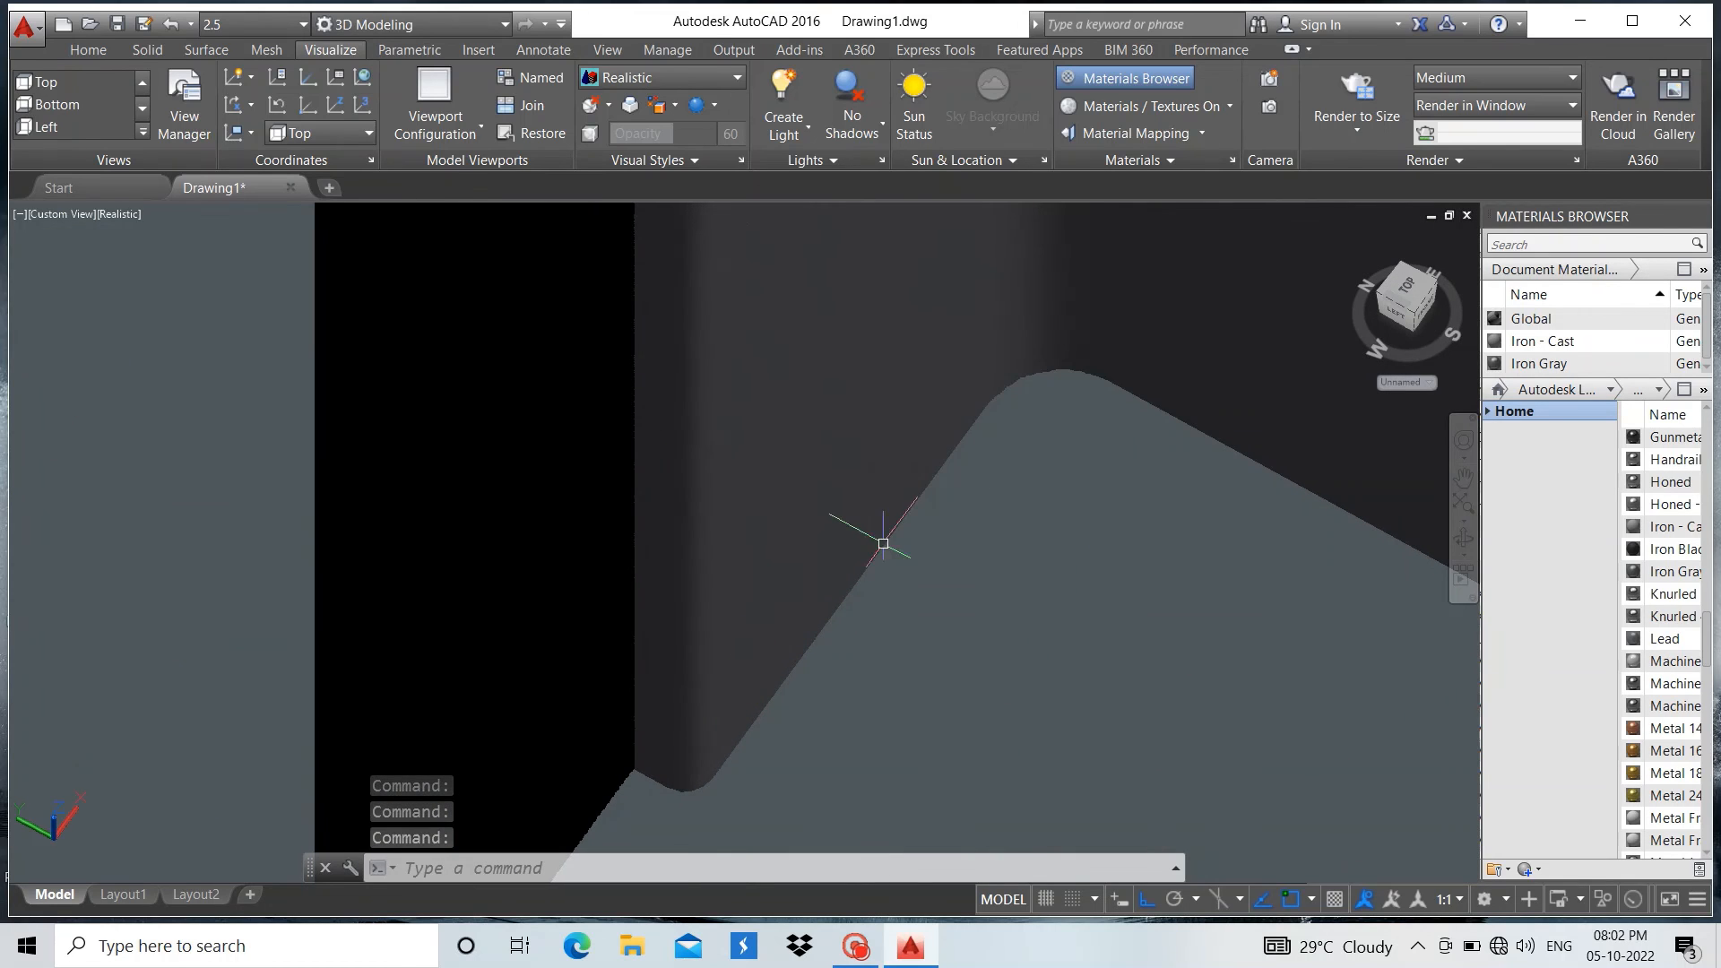
pyautogui.scroll(3, 897, 524)
pyautogui.scroll(-4, 993, 358)
pyautogui.scroll(-2, 993, 358)
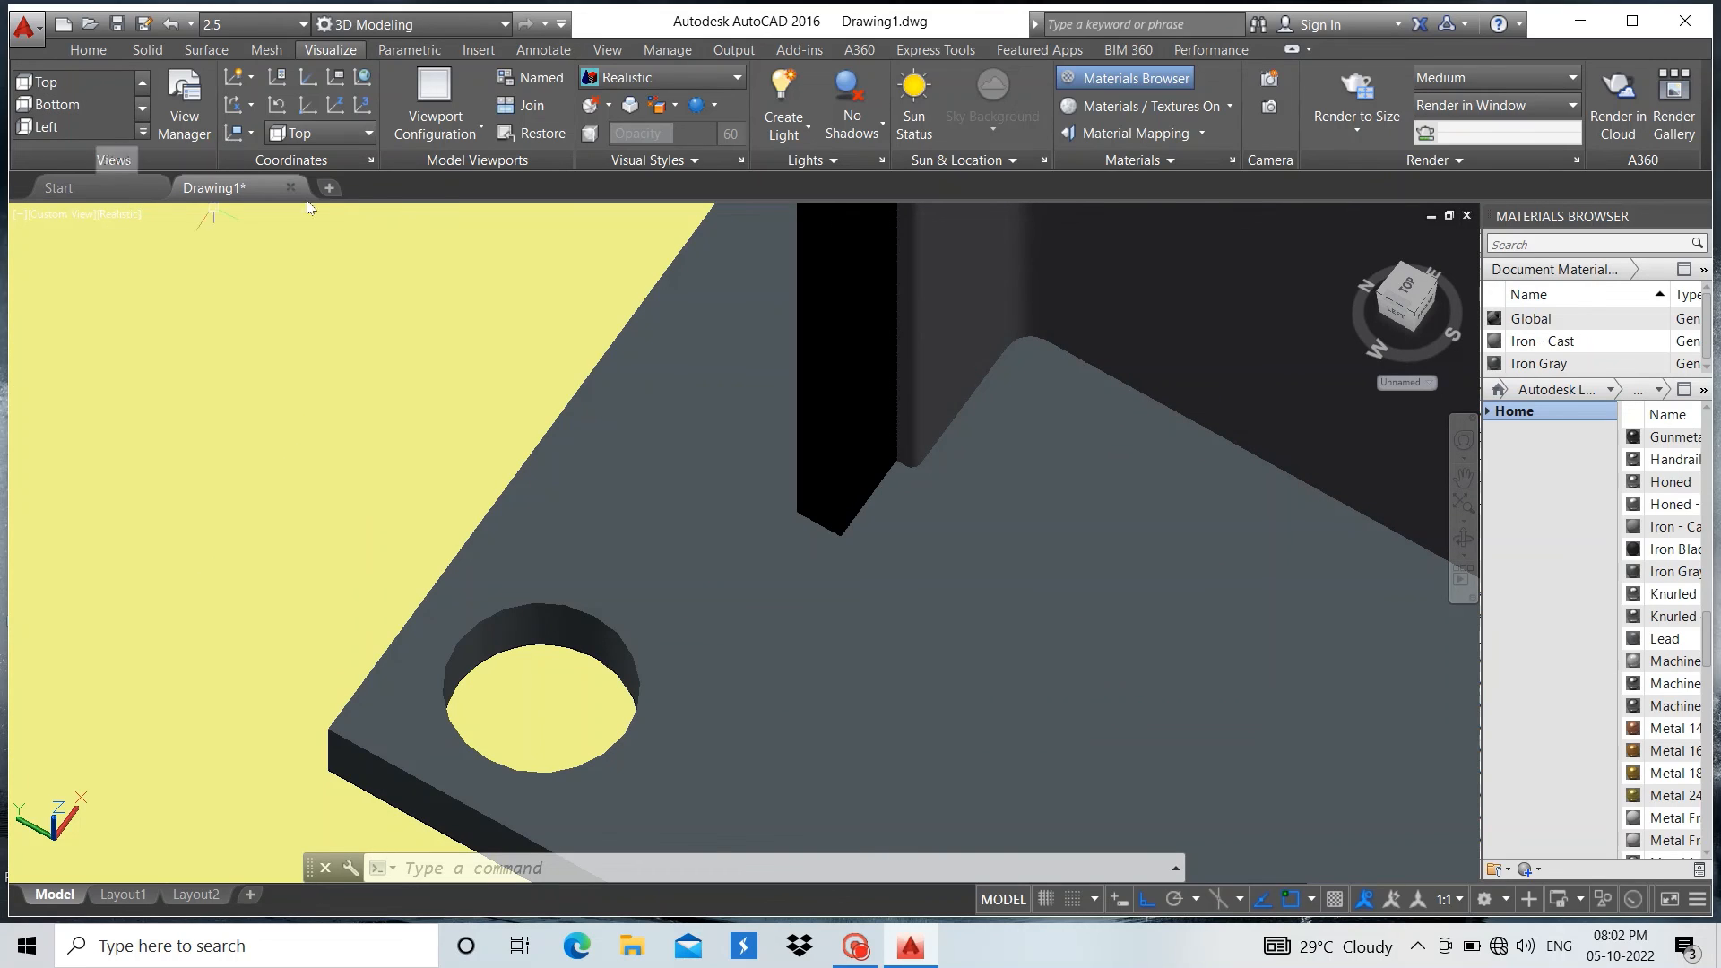
# Display the column foot in the Shaded with edges visual style
pyautogui.click(89, 51)
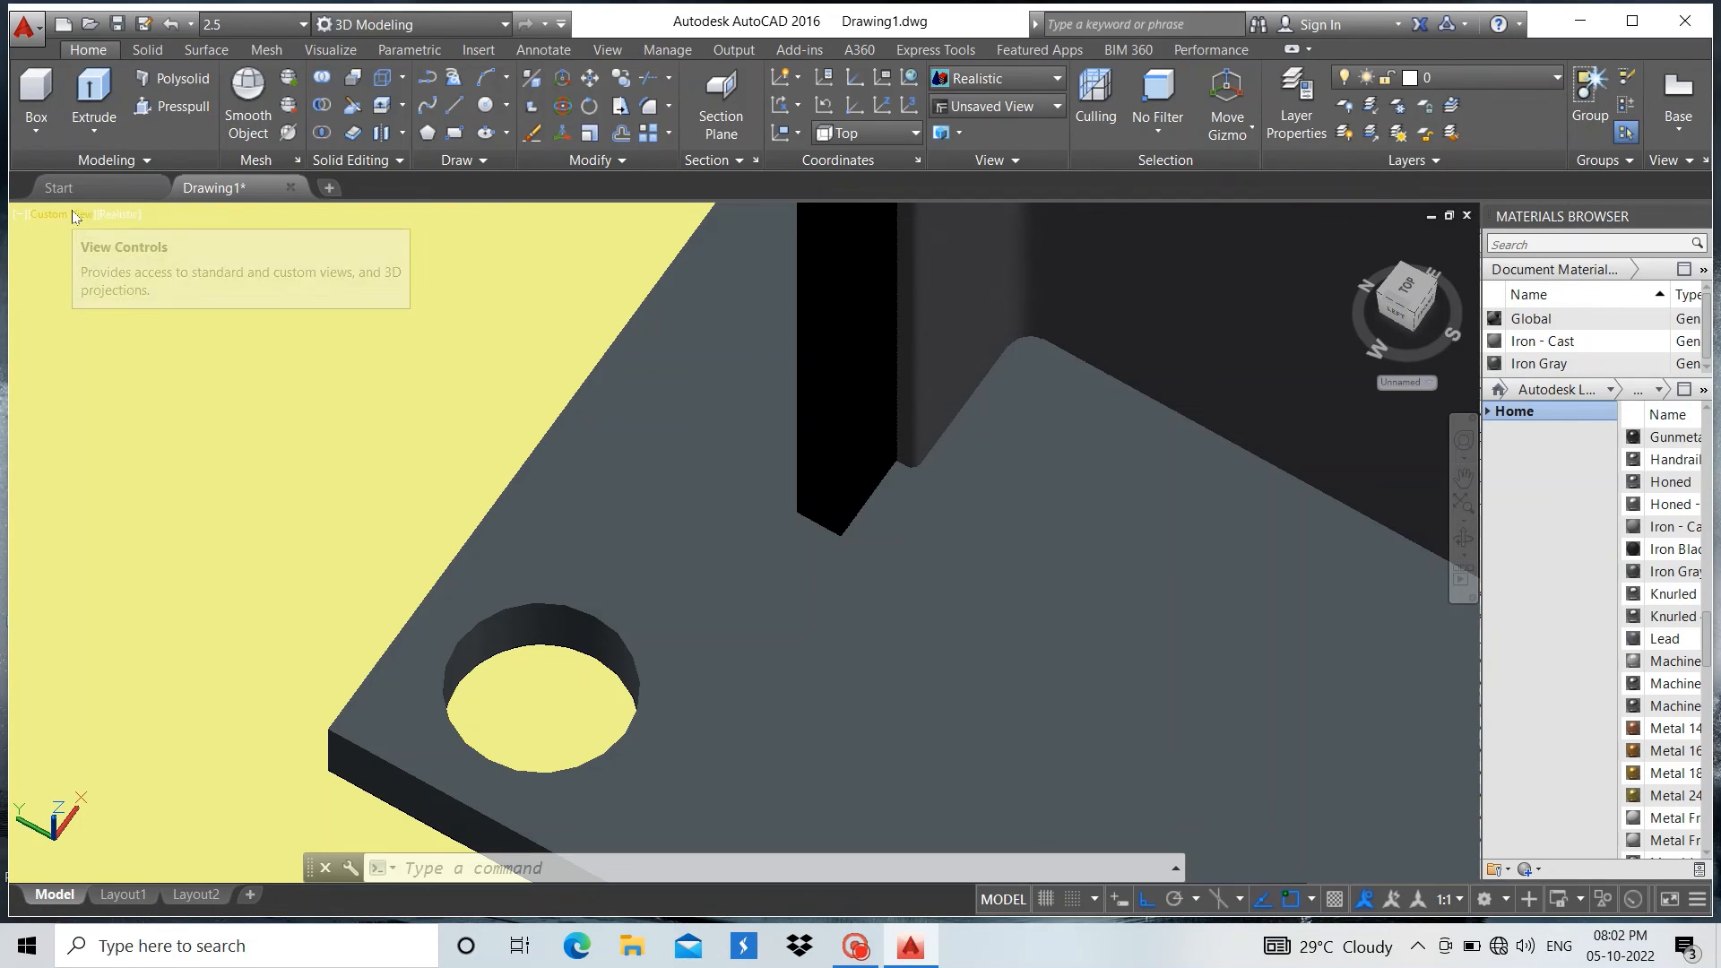
pyautogui.click(117, 215)
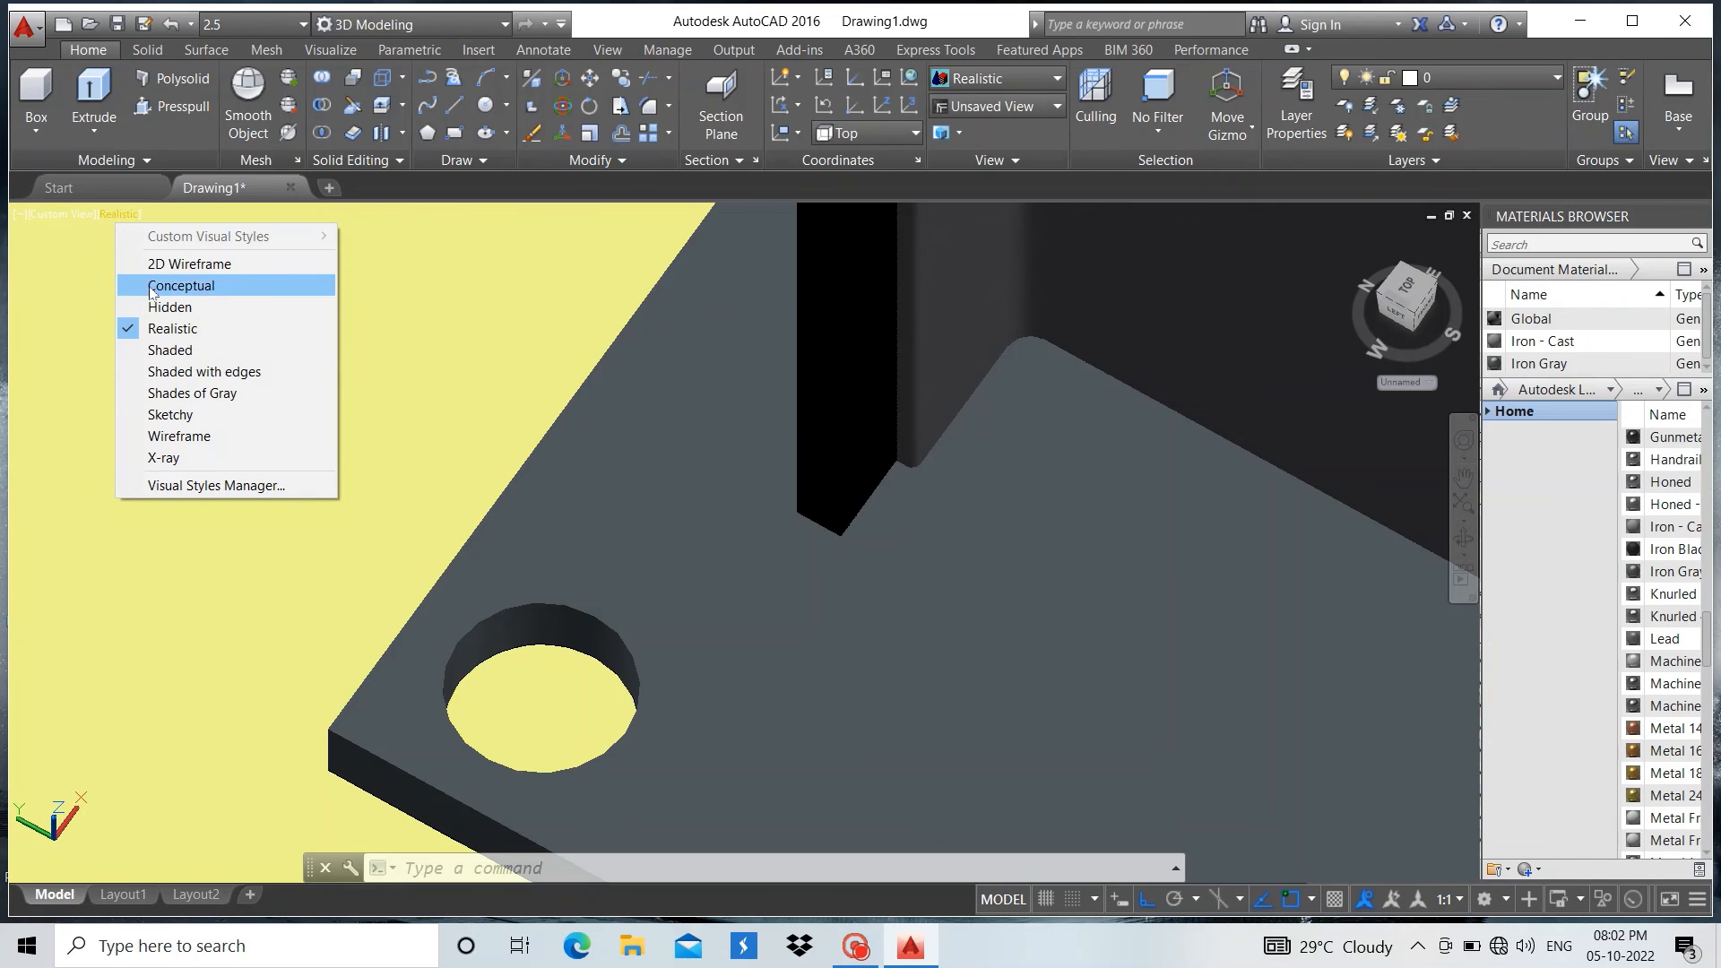
pyautogui.click(183, 368)
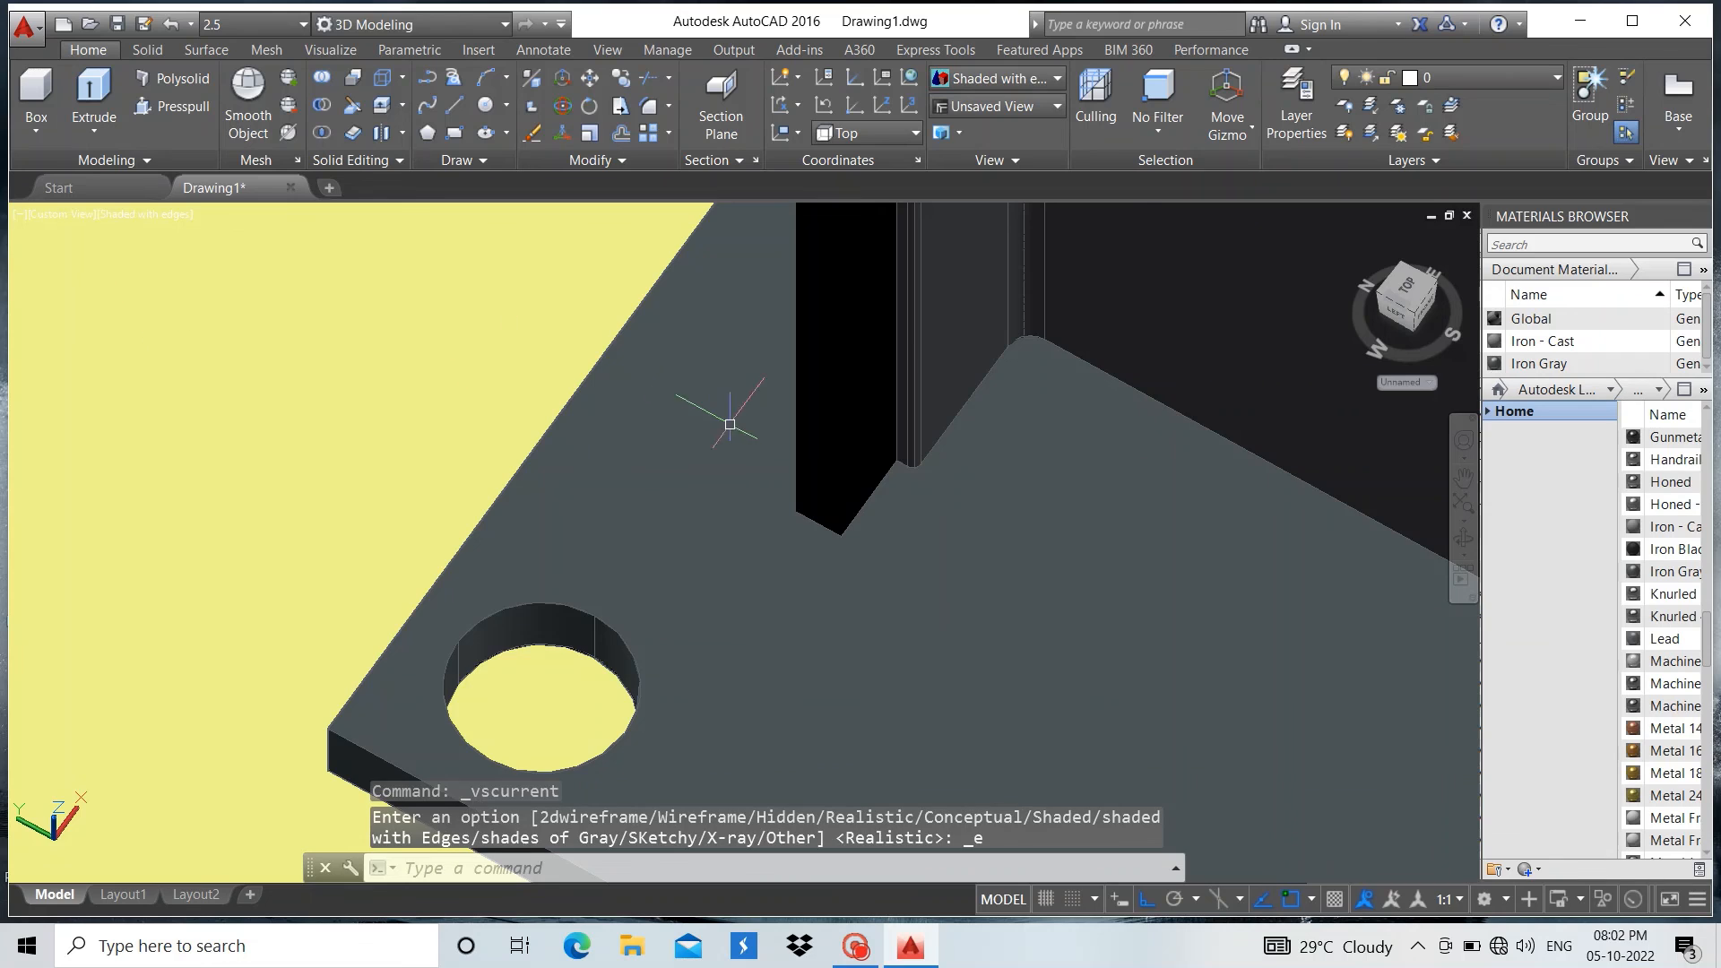
pyautogui.scroll(-5, 730, 424)
pyautogui.scroll(3, 695, 367)
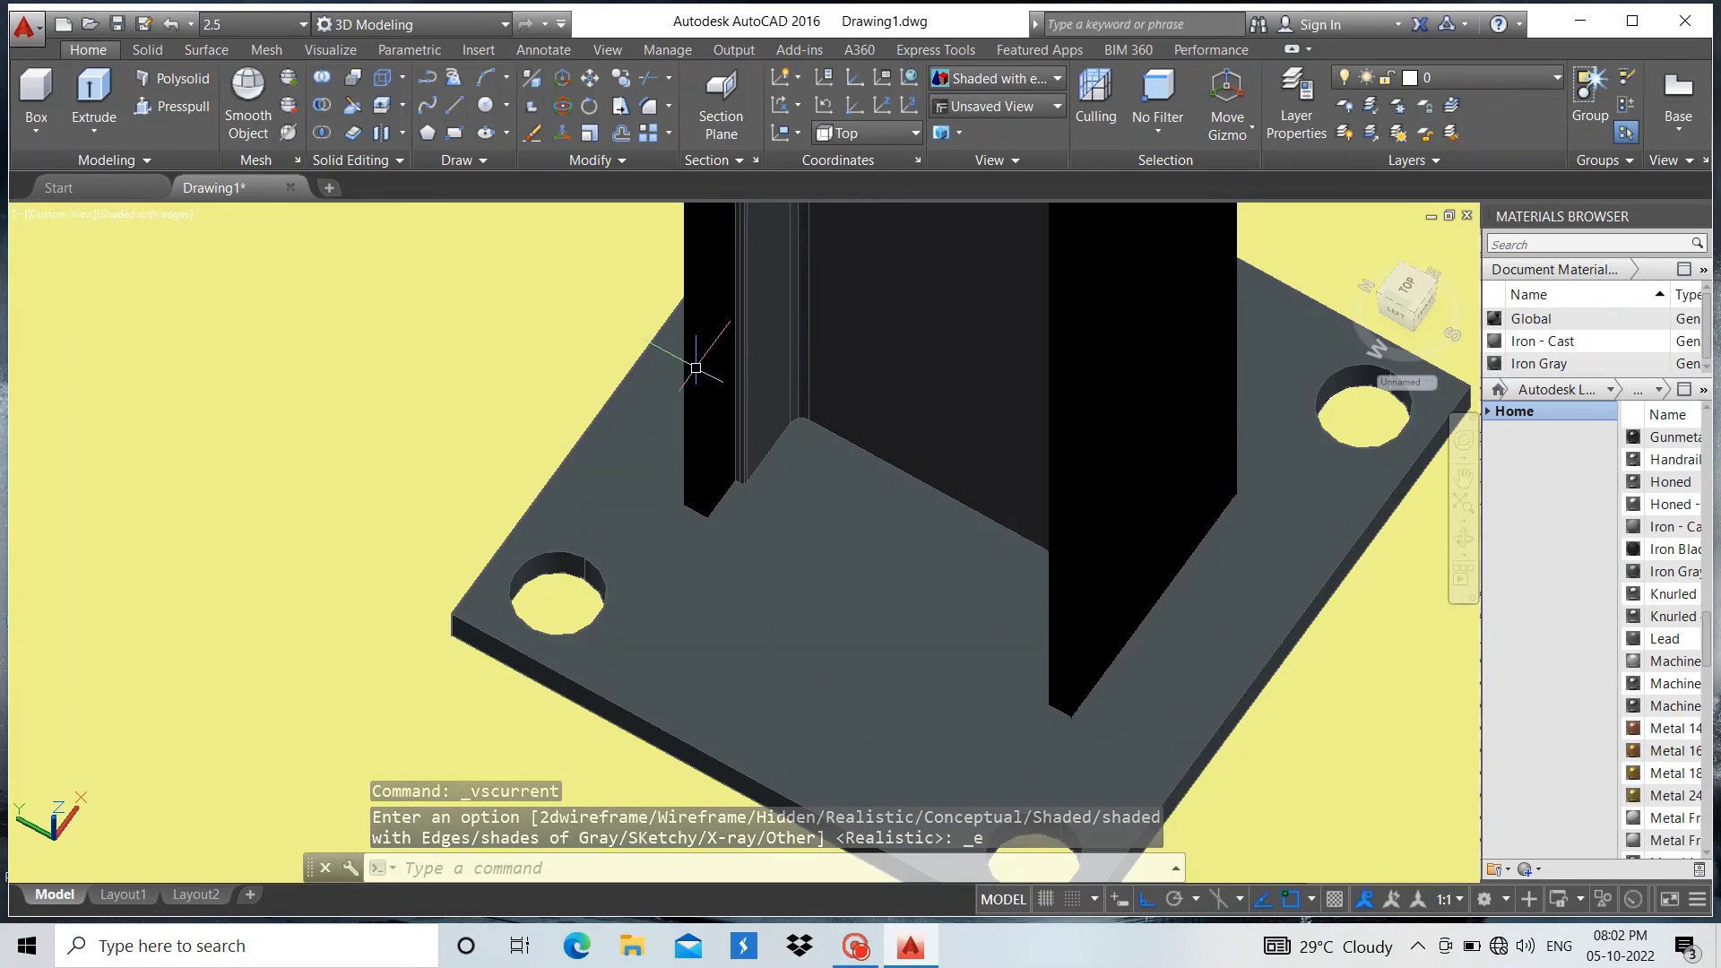
# Switch the view's visual style to Wireframe and frame the column foot
pyautogui.click(148, 214)
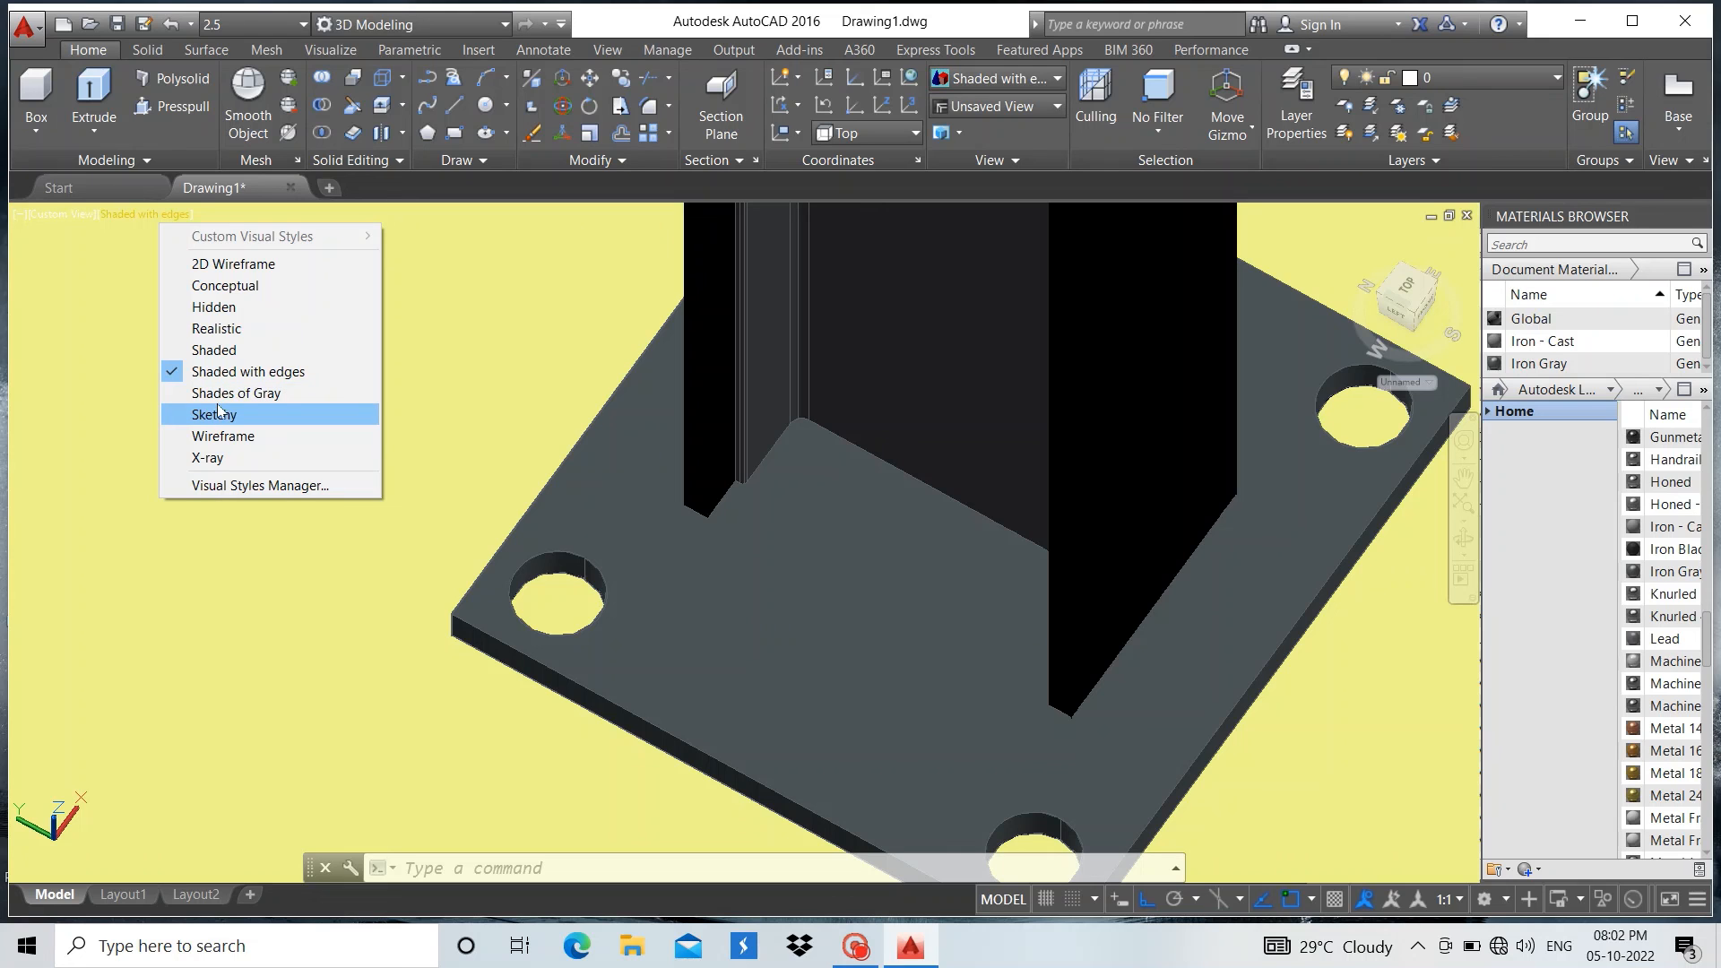
pyautogui.click(220, 436)
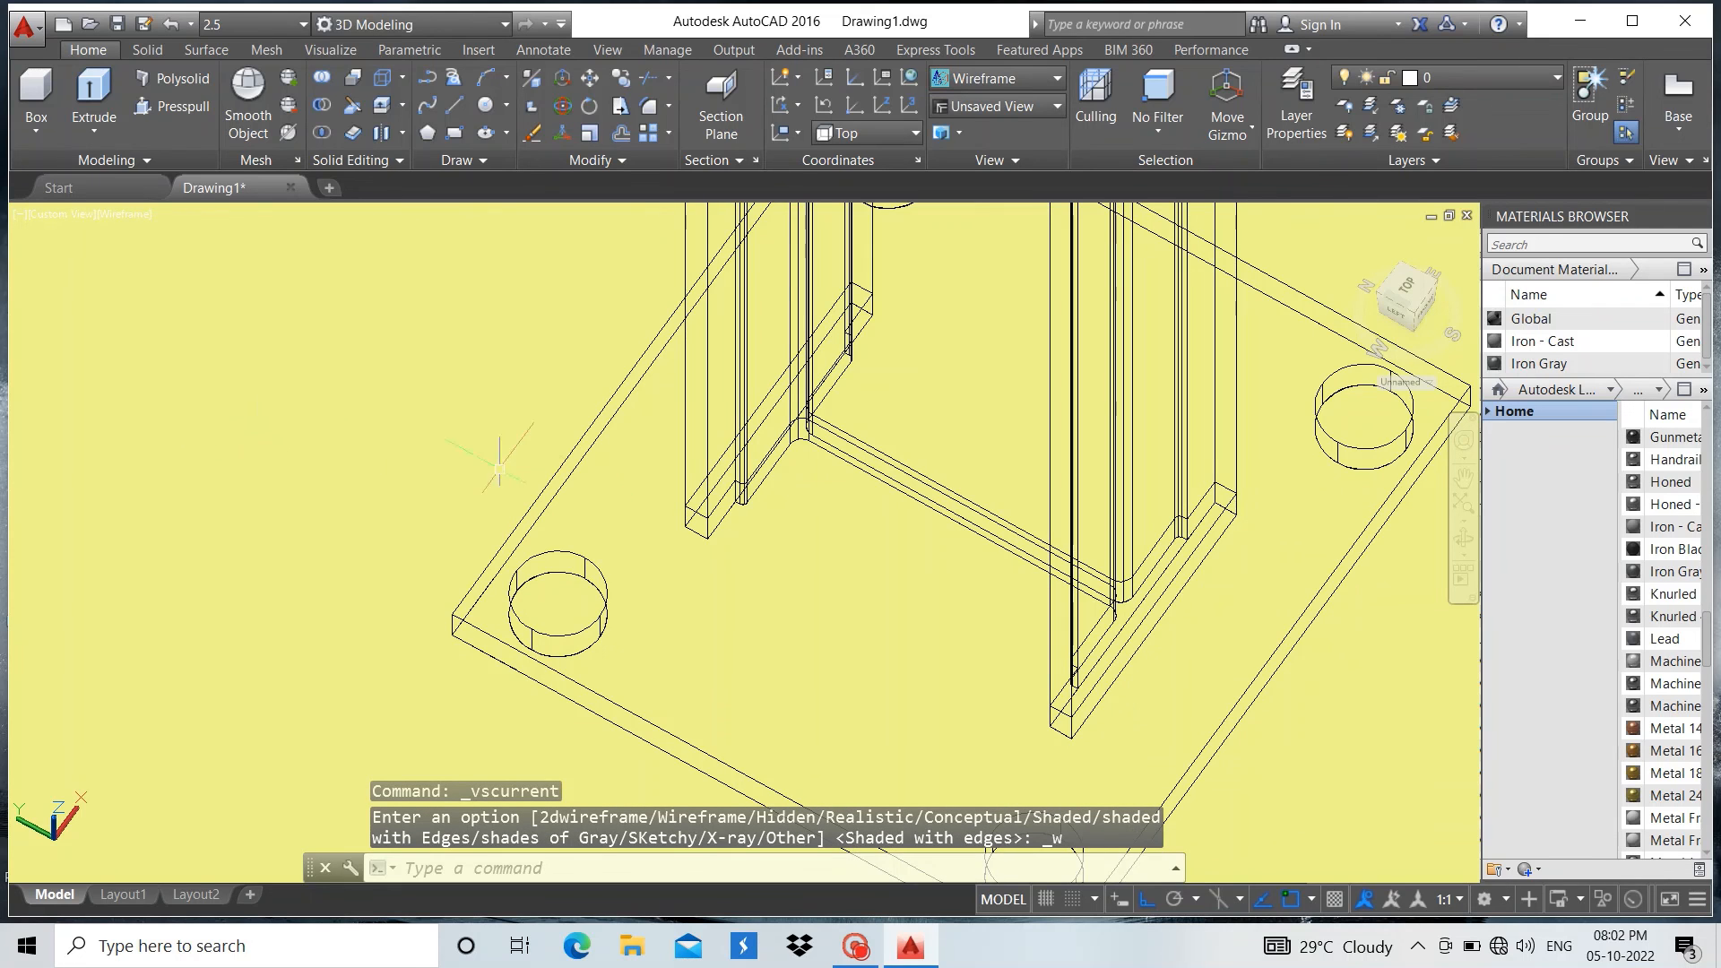
pyautogui.scroll(-3, 664, 457)
pyautogui.scroll(5, 718, 466)
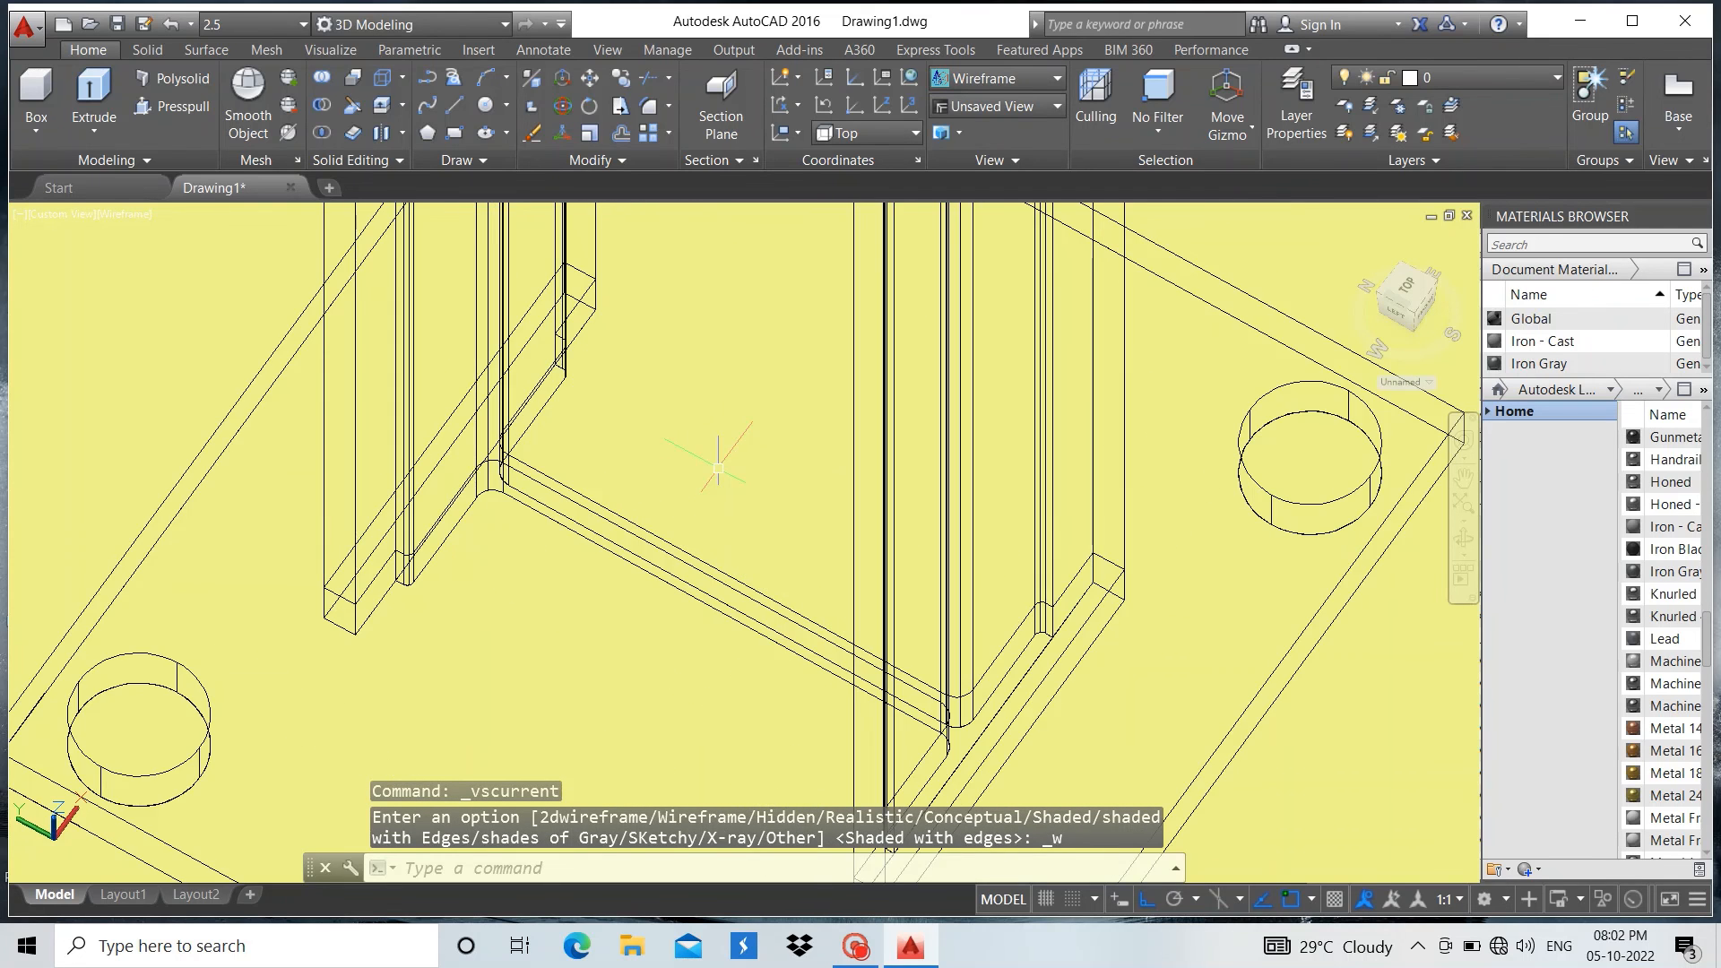
# Orbit around the wireframe model to examine the base plate's four holes and the column's lower end
pyautogui.keyDown('shift'); pyautogui.moveTo(718, 467); pyautogui.dragTo(242, 508, button='middle'); pyautogui.keyUp('shift')
pyautogui.scroll(-2, 550, 518)
pyautogui.scroll(5, 596, 560)
pyautogui.scroll(-4, 369, 549)
pyautogui.keyDown('shift'); pyautogui.moveTo(484, 564); pyautogui.dragTo(275, 614, button='middle'); pyautogui.keyUp('shift')
pyautogui.moveTo(244, 624); pyautogui.dragTo(239, 622)
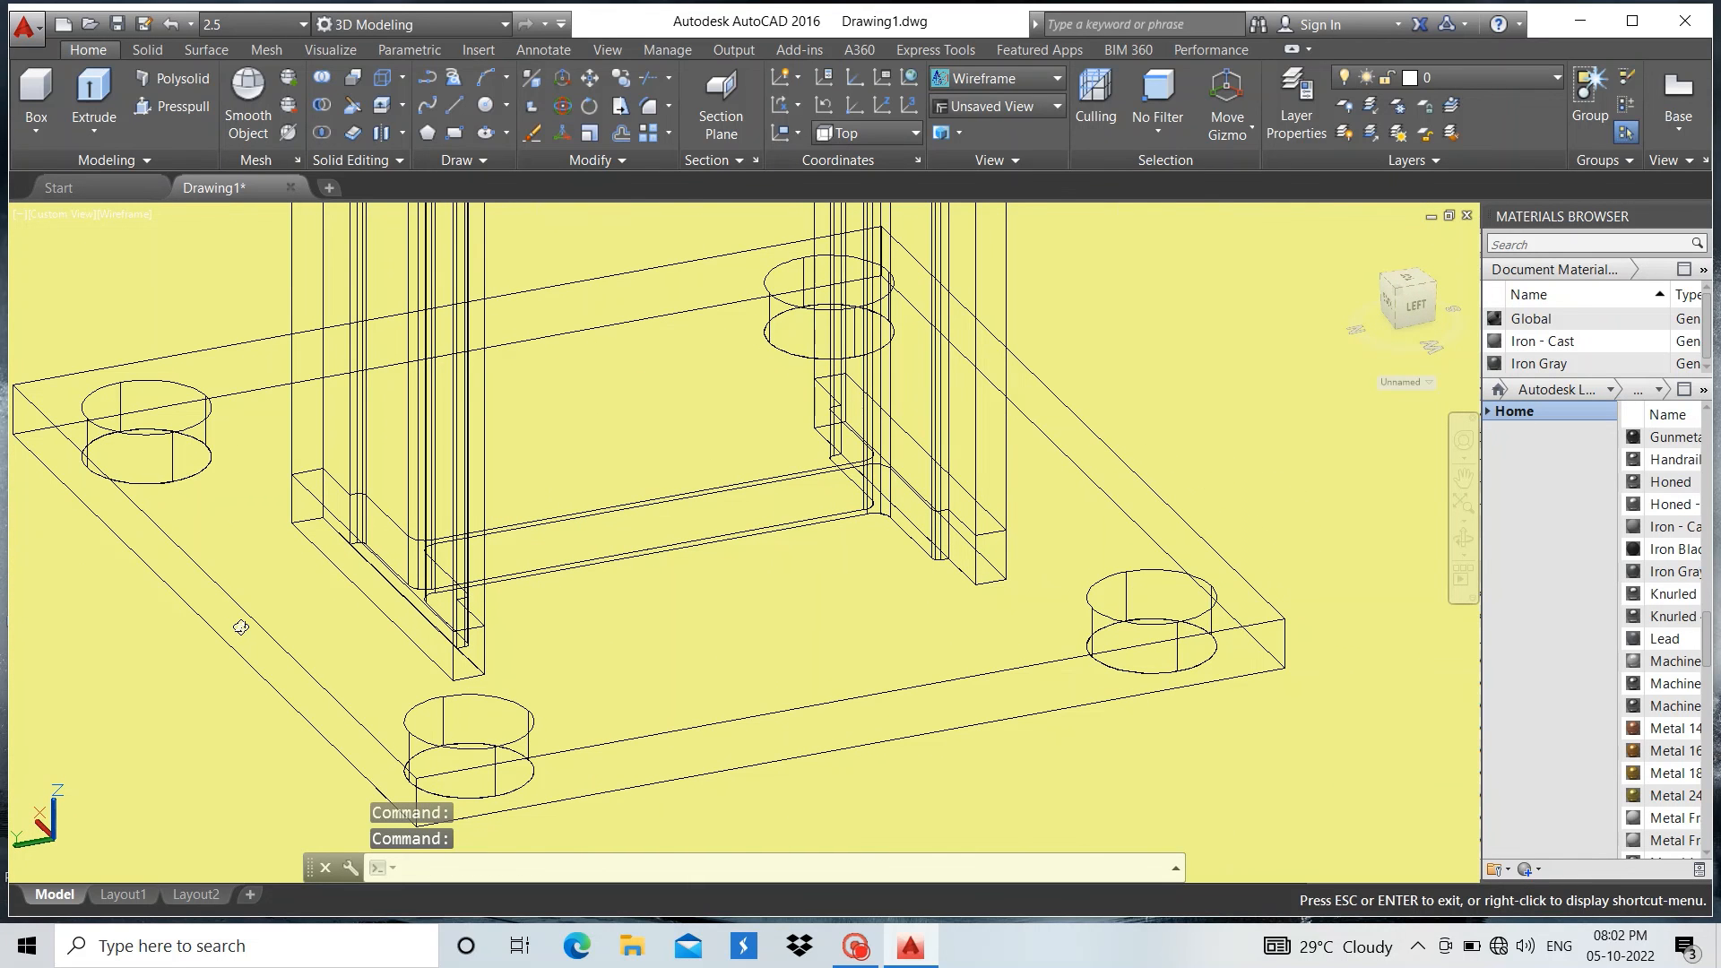
pyautogui.press('Escape')
pyautogui.scroll(-2, 641, 569)
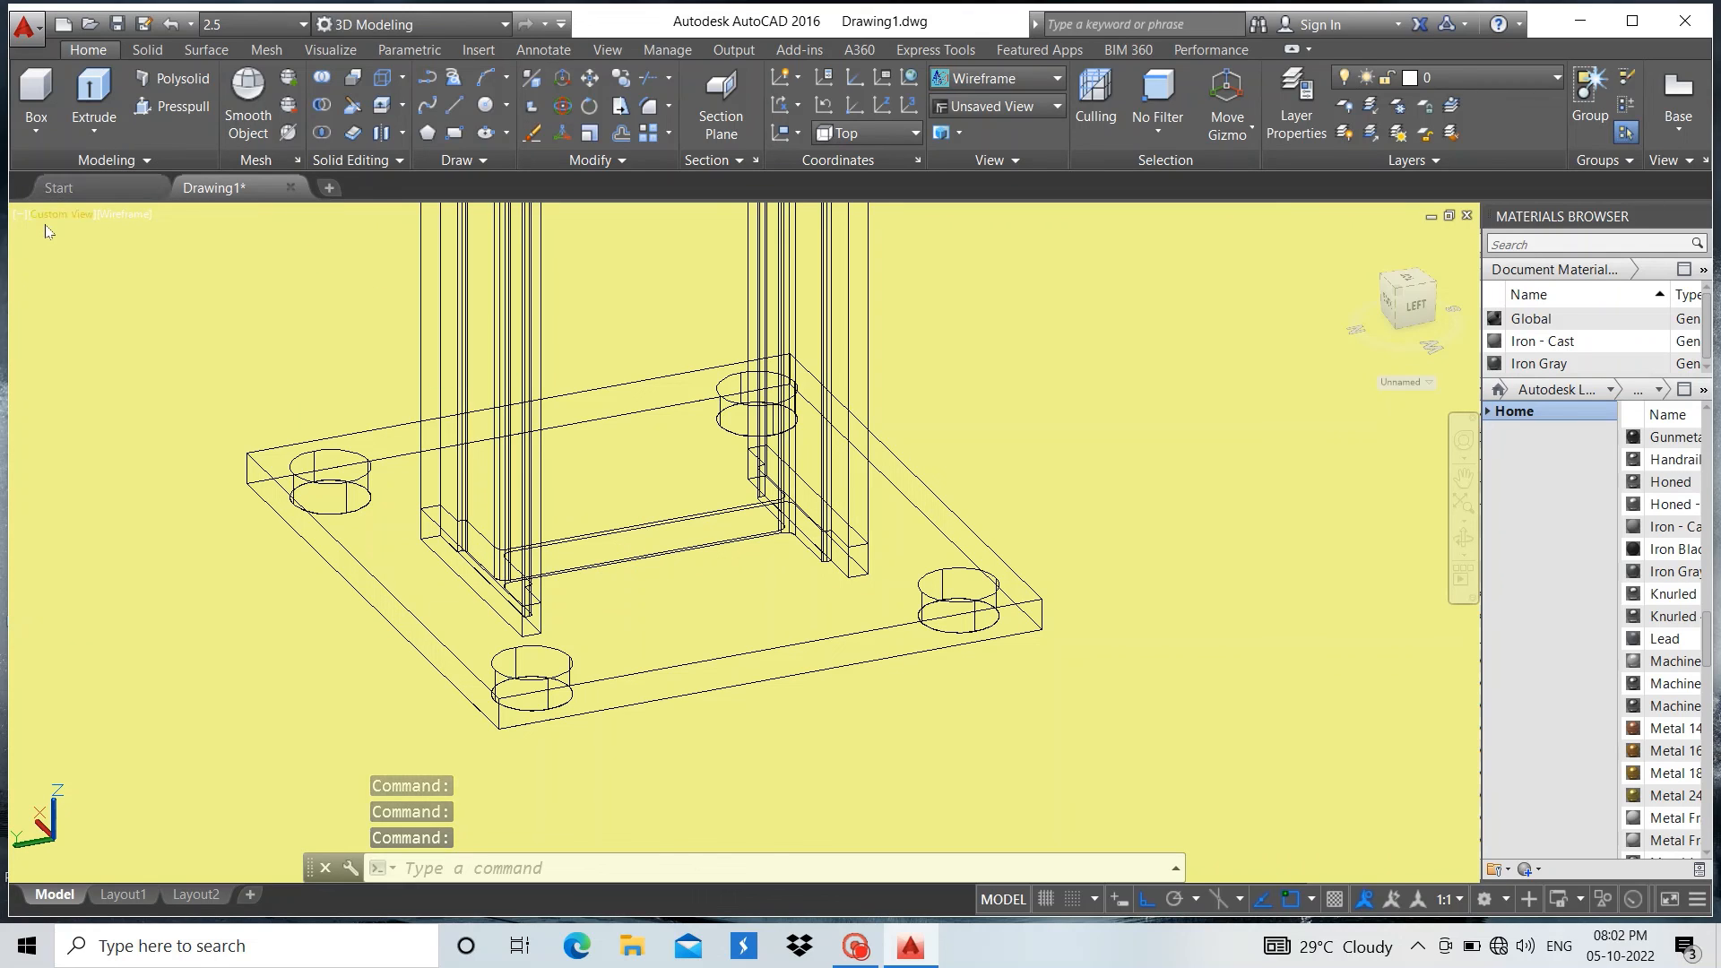
# Set the view's visual style back to Realistic and frame the column foot with its base plate
pyautogui.click(123, 214)
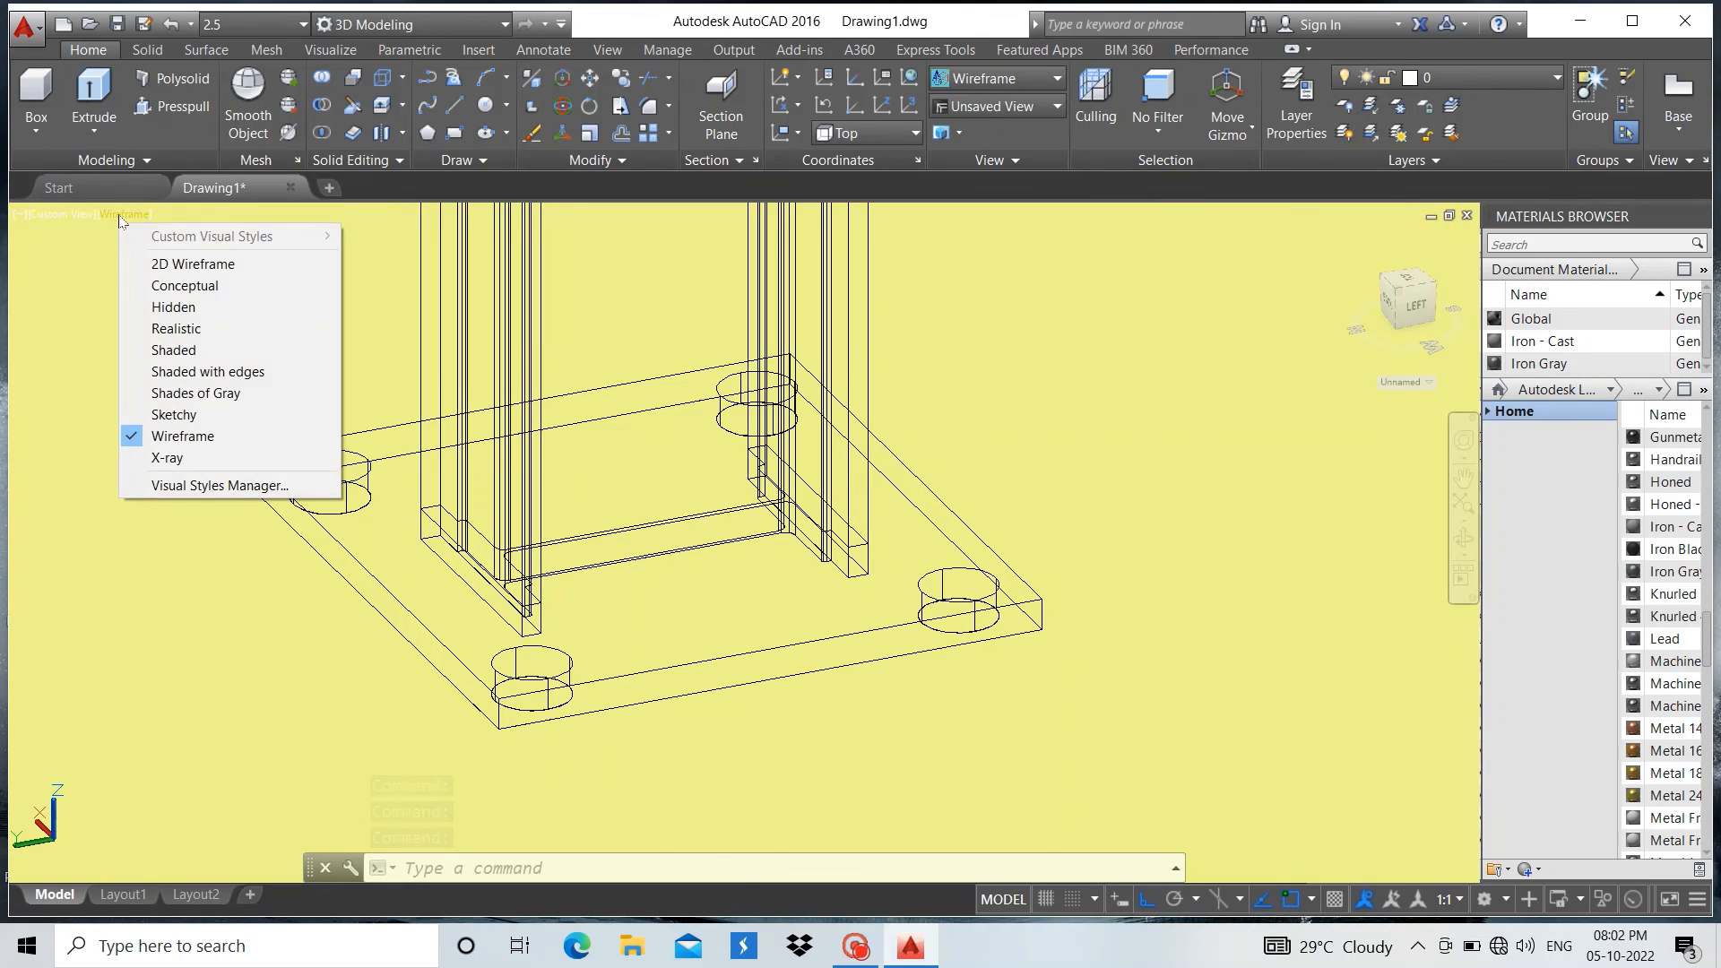
pyautogui.click(182, 329)
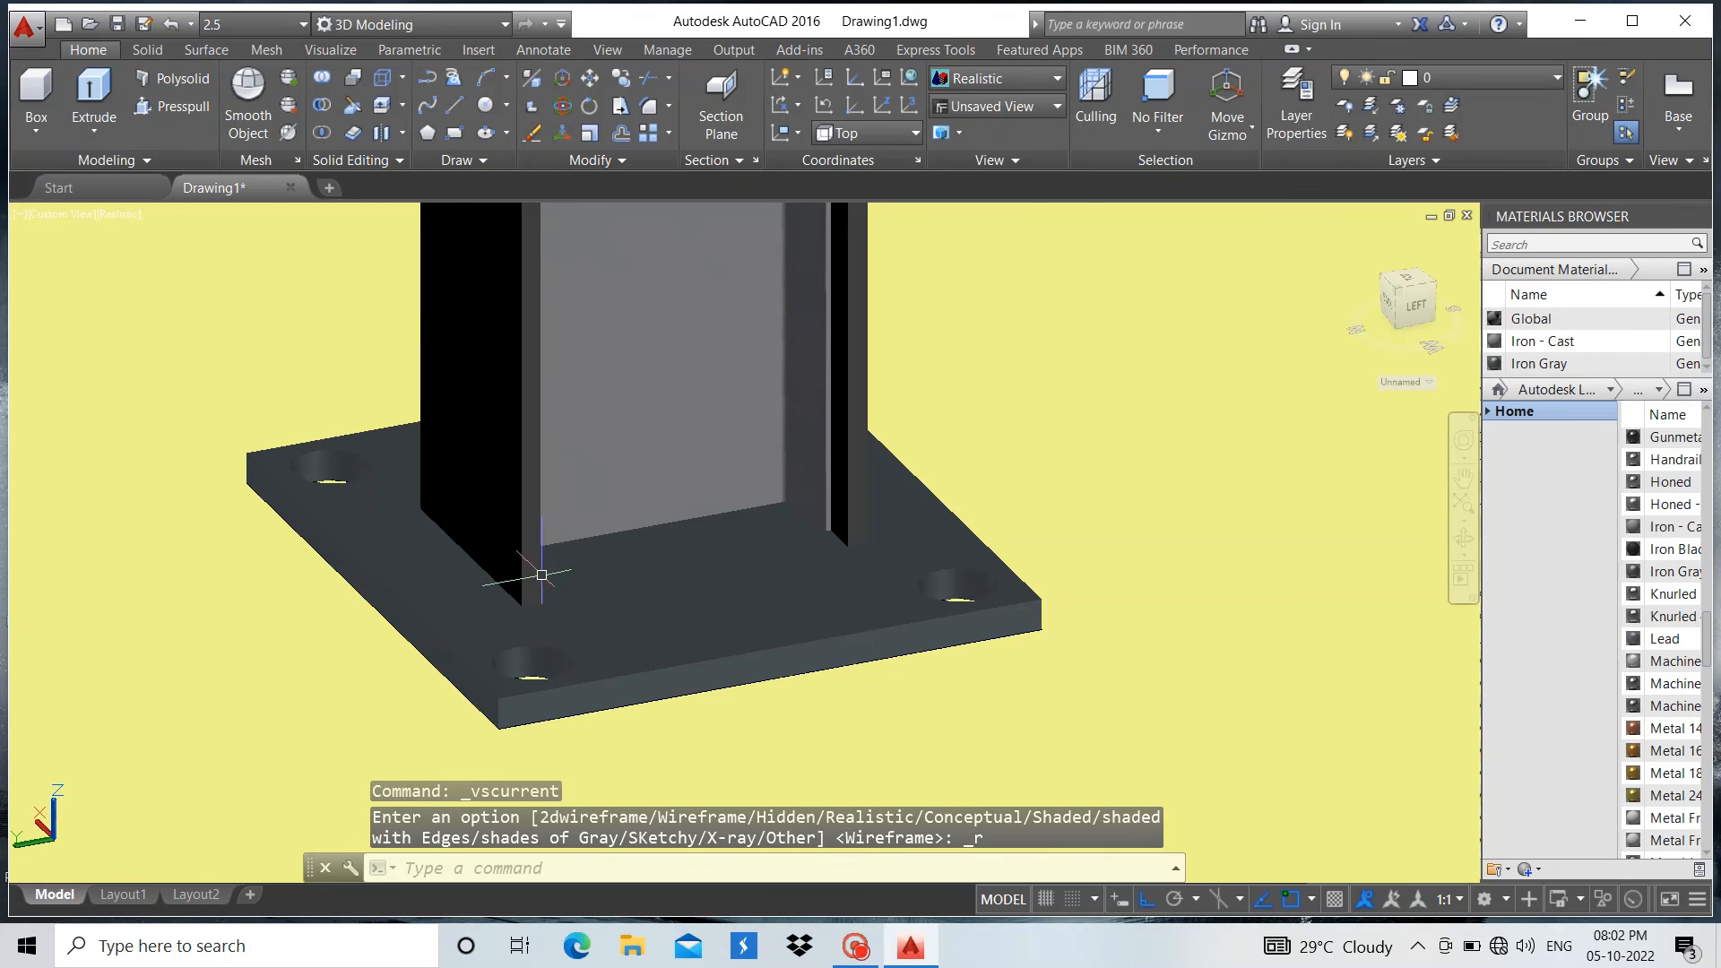
pyautogui.scroll(-2, 541, 573)
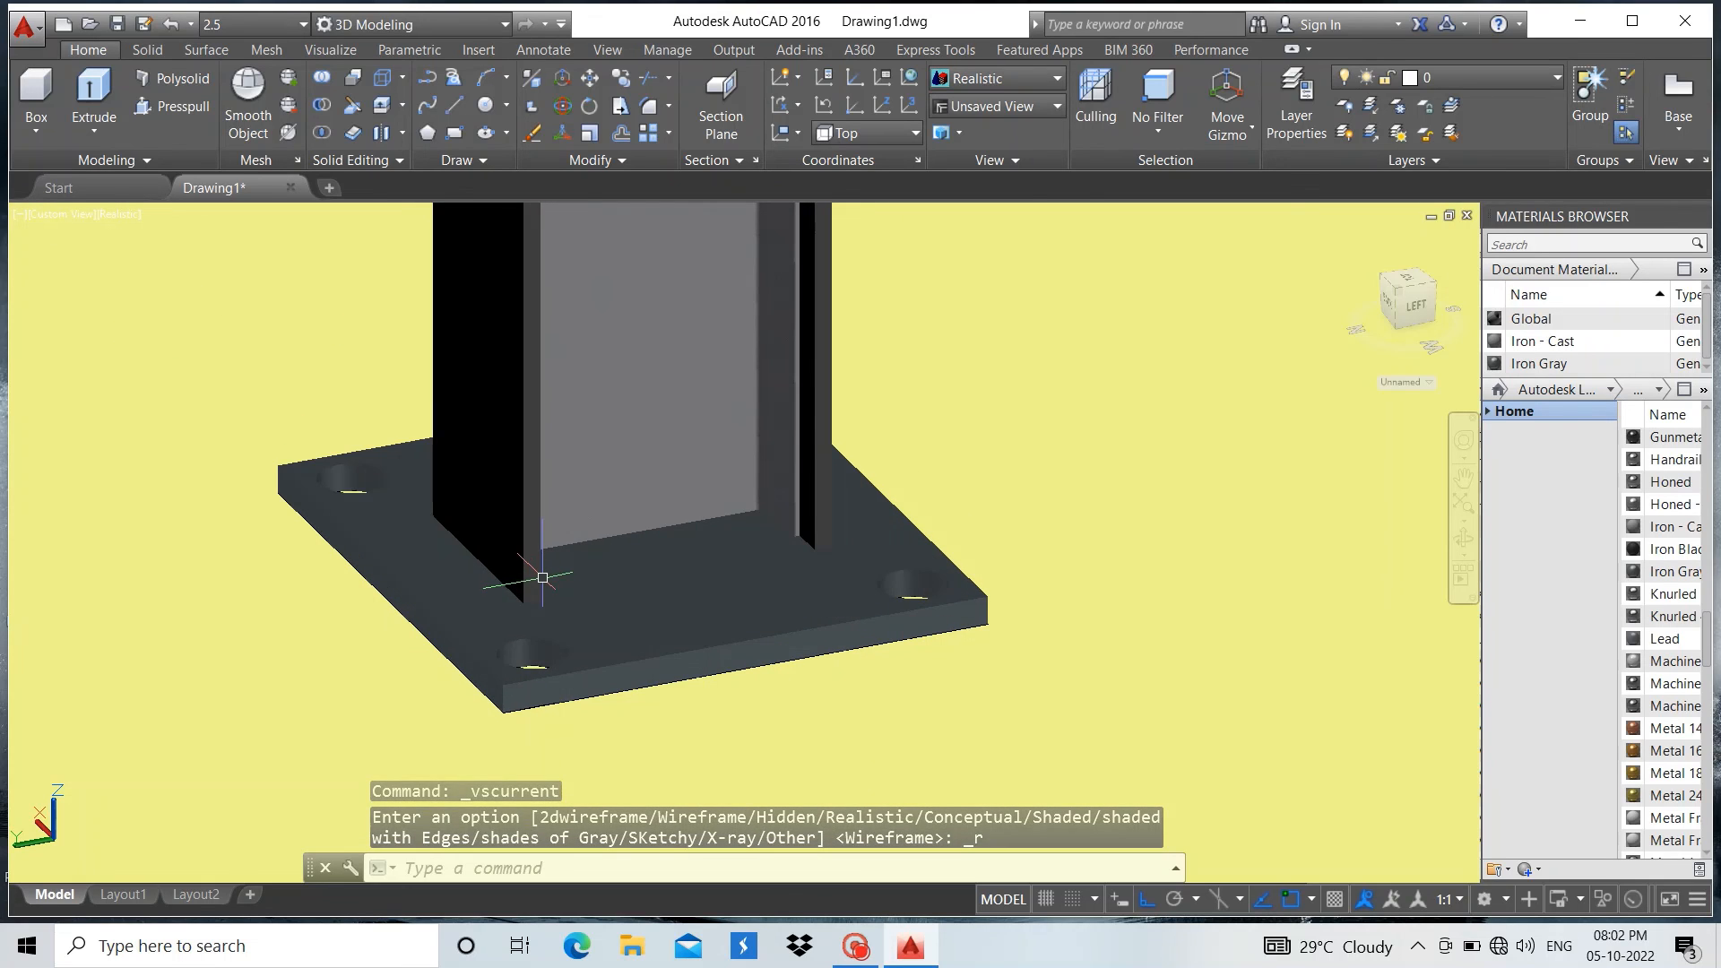
pyautogui.scroll(2, 548, 556)
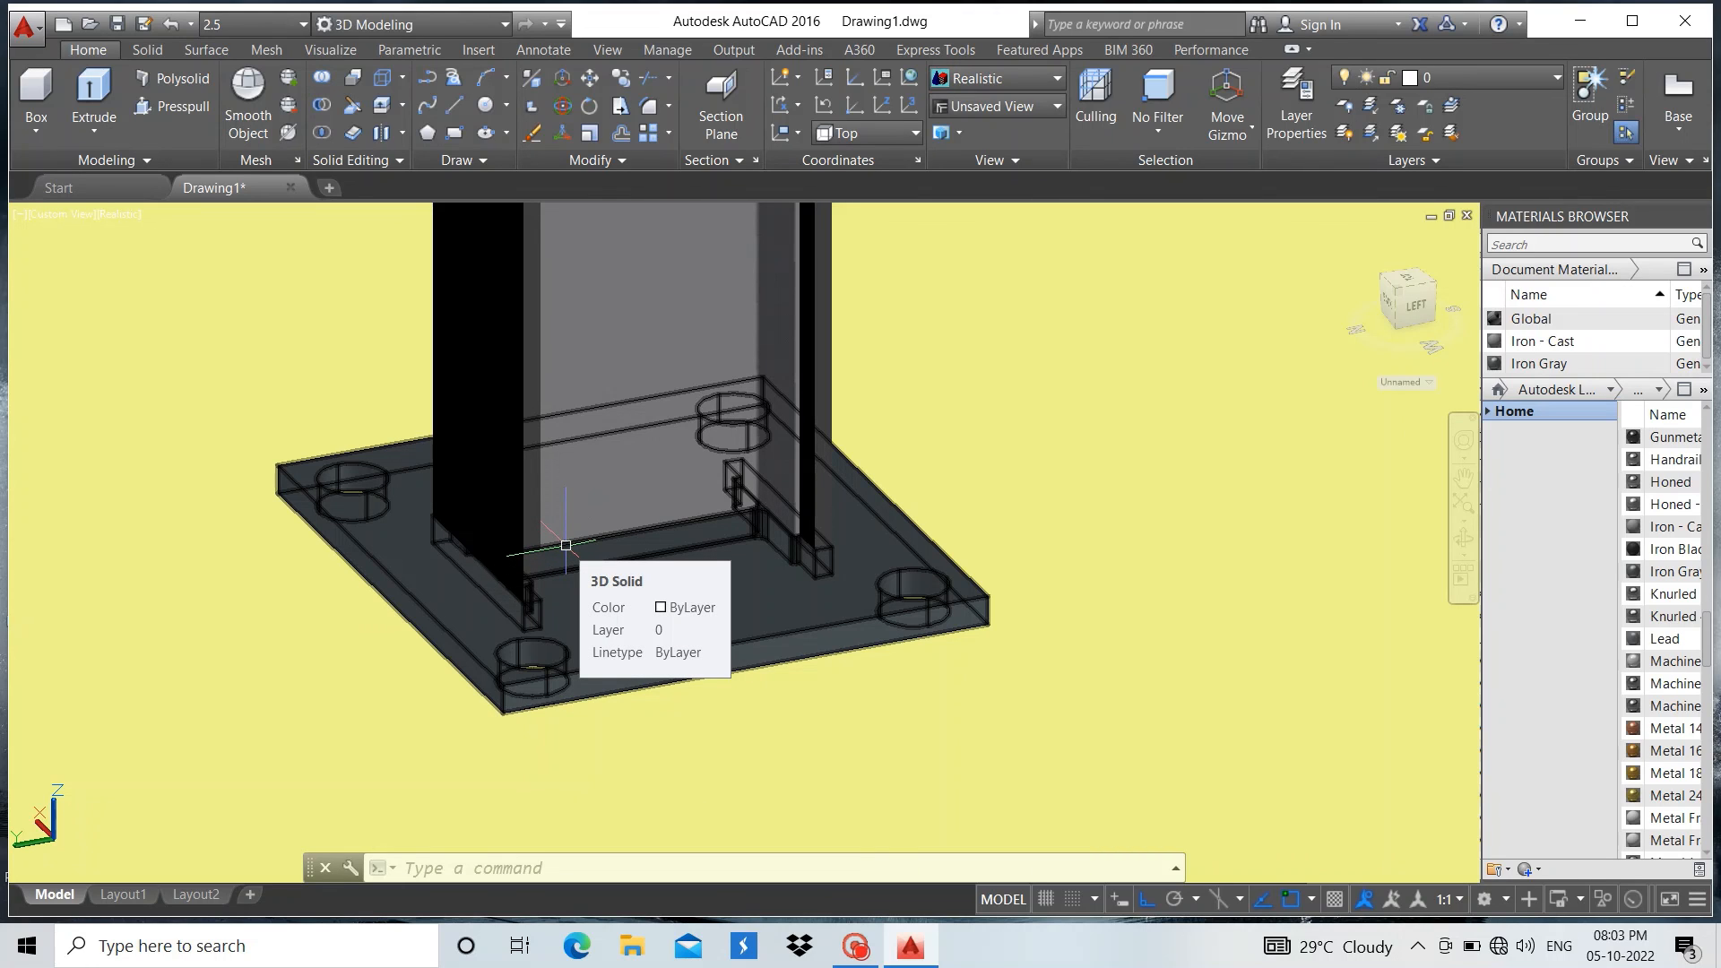
pyautogui.scroll(-2, 634, 595)
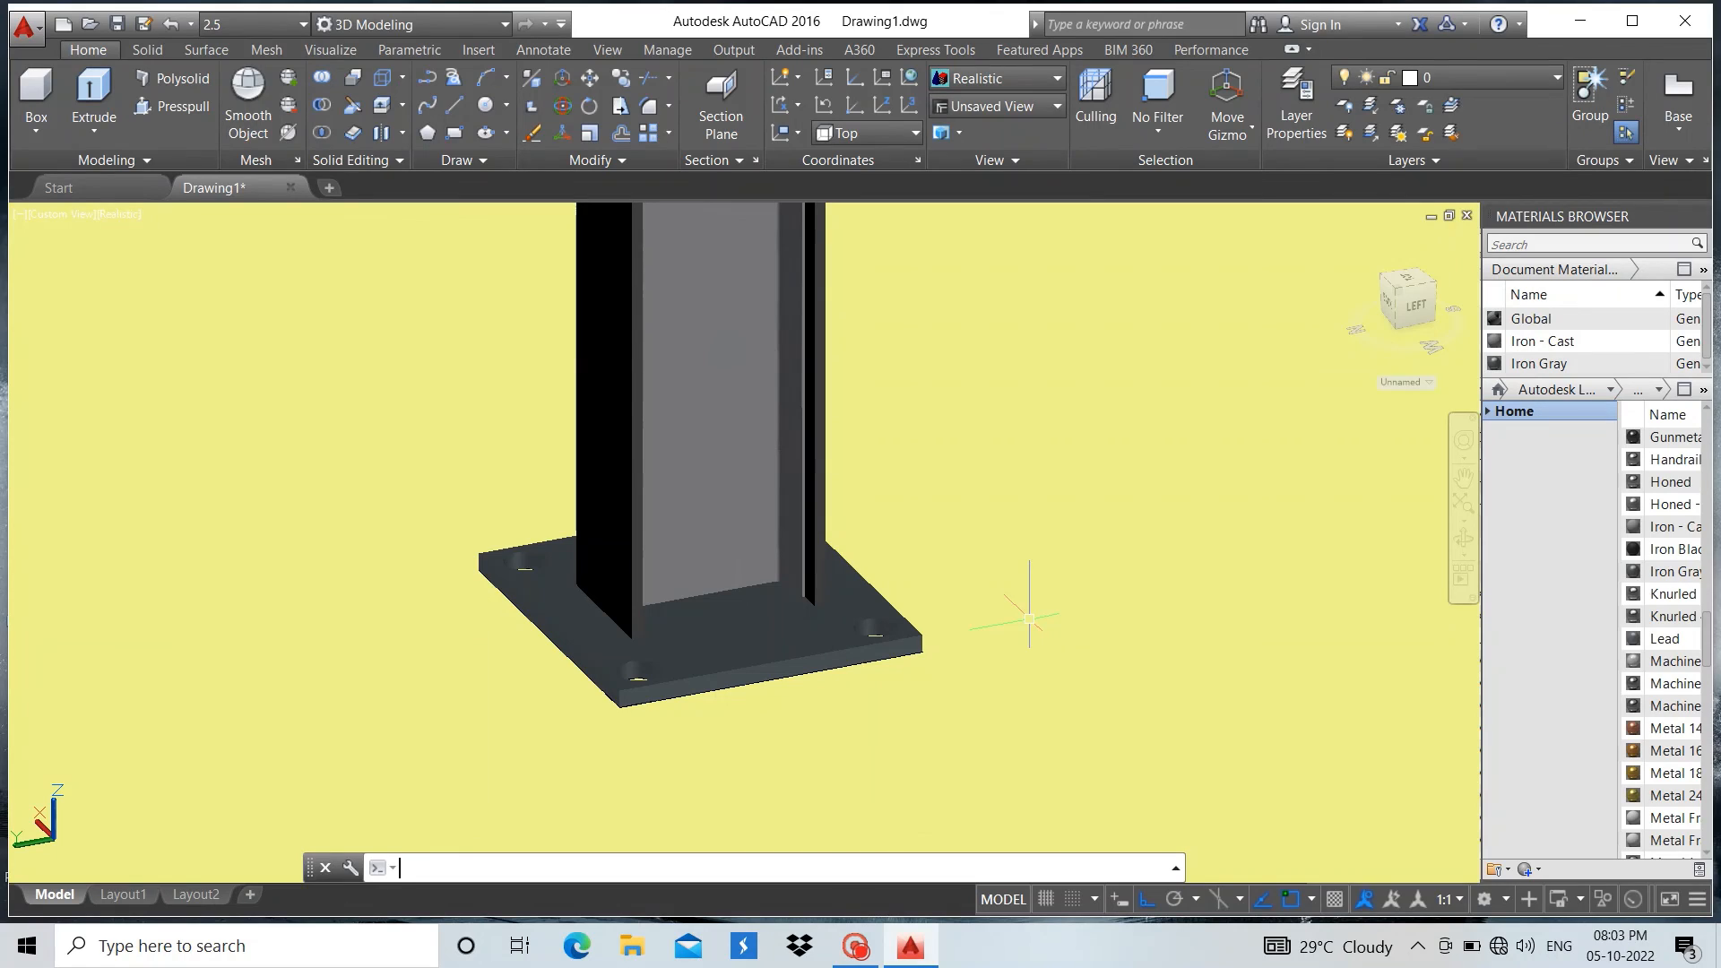
pyautogui.moveTo(856, 946)
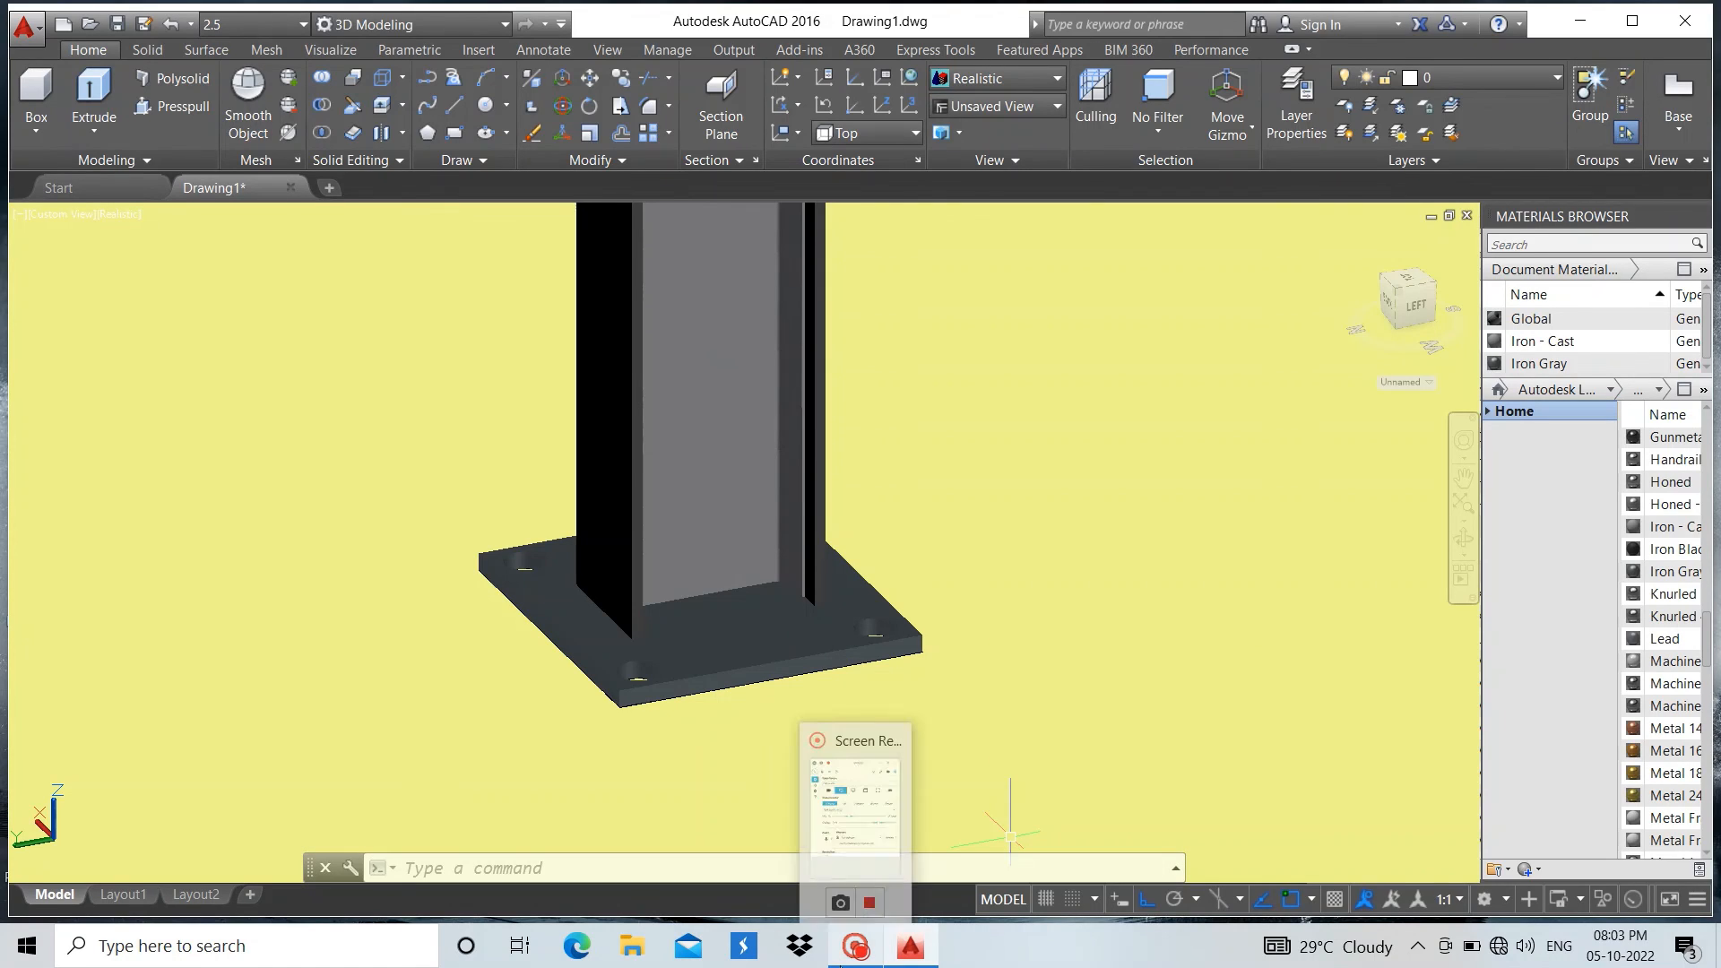